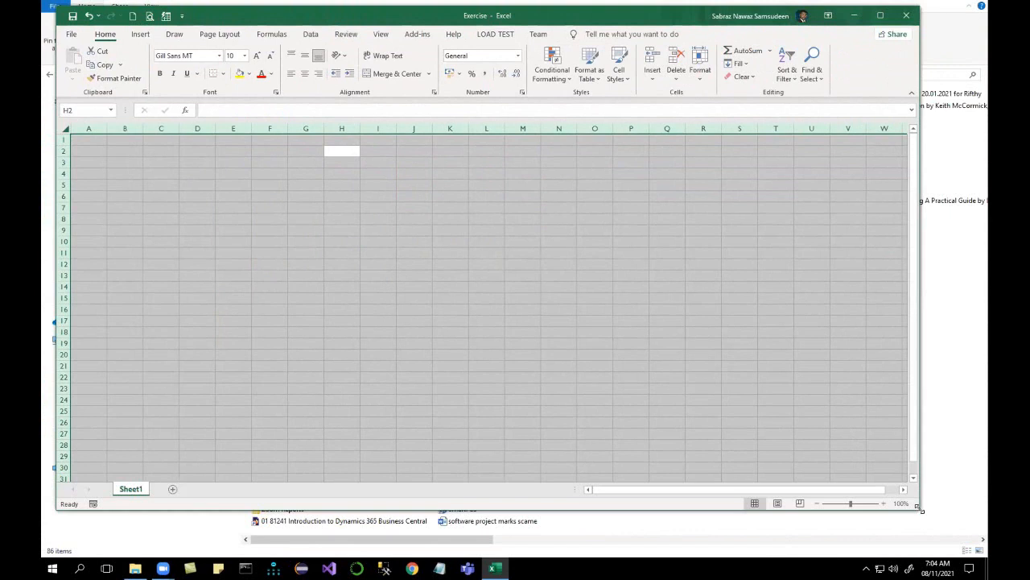
Close the Exercise workbook and show the desktop
{"action": "left_click", "coordinate": [745, 333]}
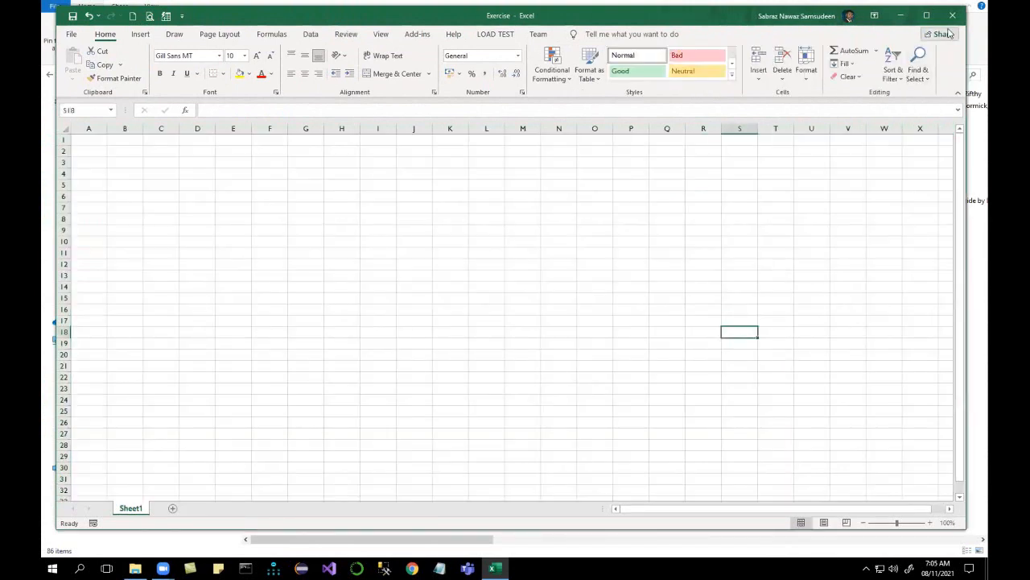
{"action": "left_click", "coordinate": [953, 15]}
{"action": "left_click", "coordinate": [509, 298]}
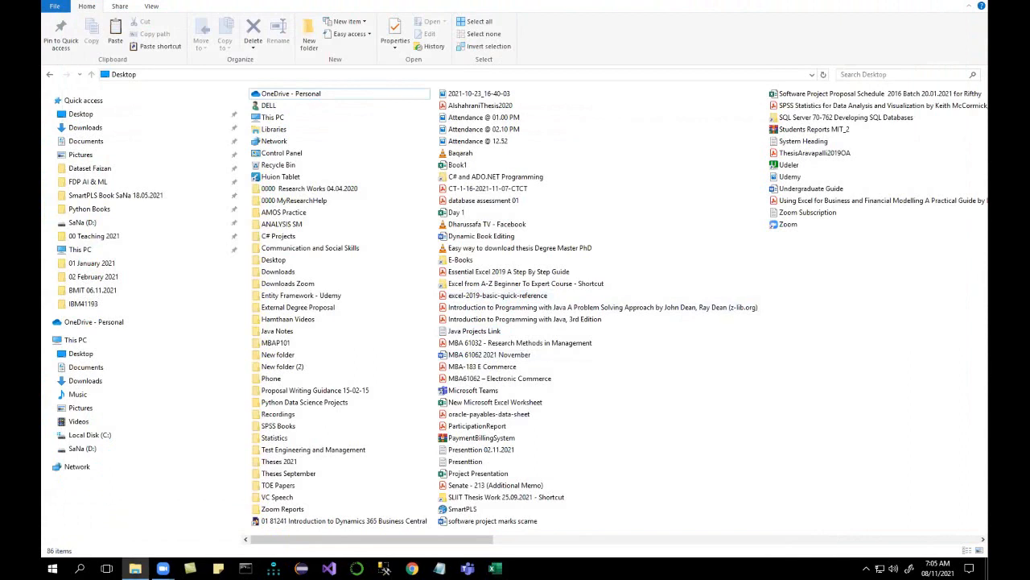
{"action": "key", "text": "super+d"}
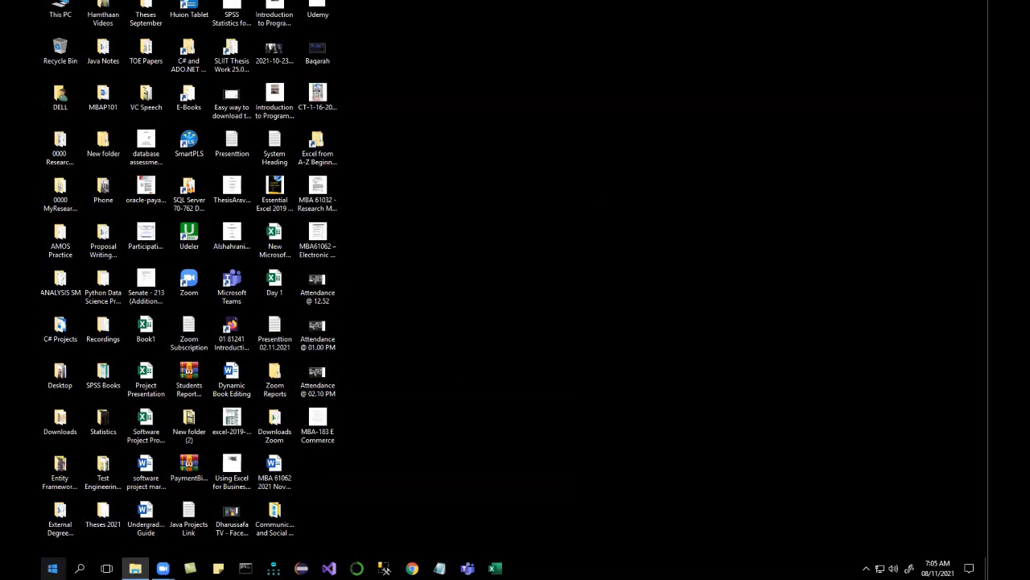
Launch Excel from the alphabetical list of installed programs and shift its start window slightly
{"action": "left_click", "coordinate": [52, 569]}
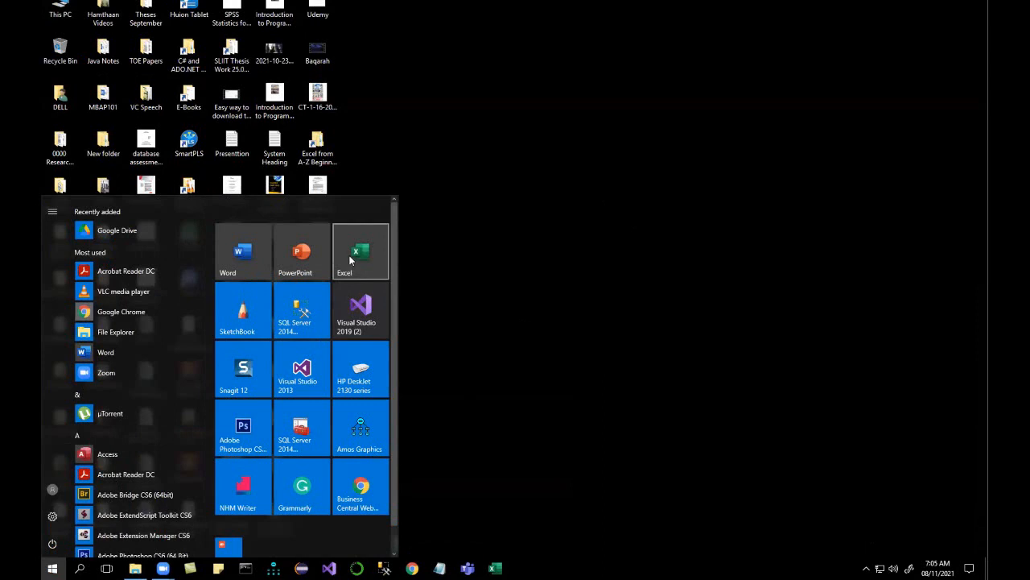
{"action": "scroll", "coordinate": [174, 307], "scroll_direction": "down", "scroll_amount": 3}
{"action": "scroll", "coordinate": [175, 307], "scroll_direction": "down", "scroll_amount": 9}
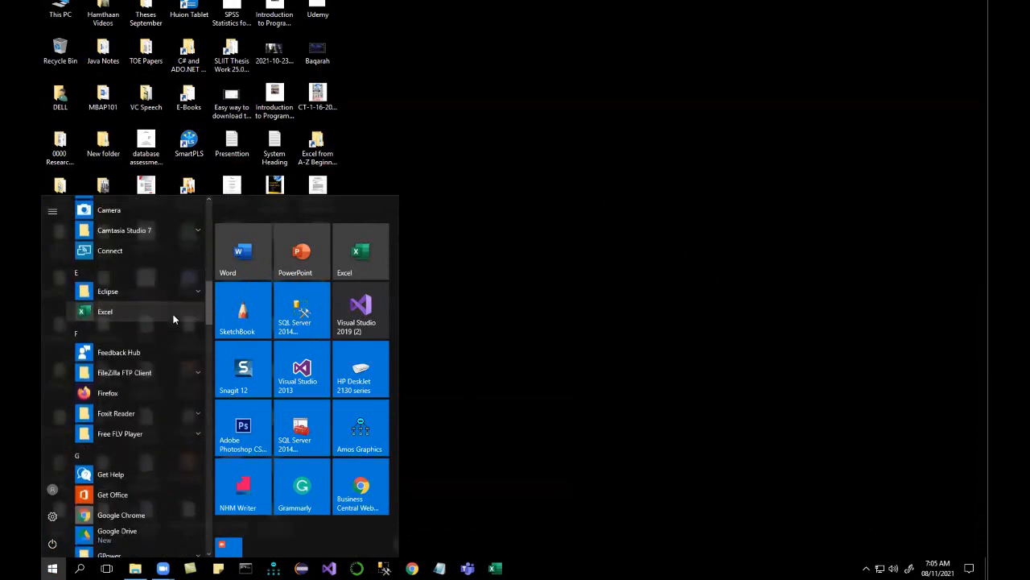
{"action": "left_click", "coordinate": [114, 316]}
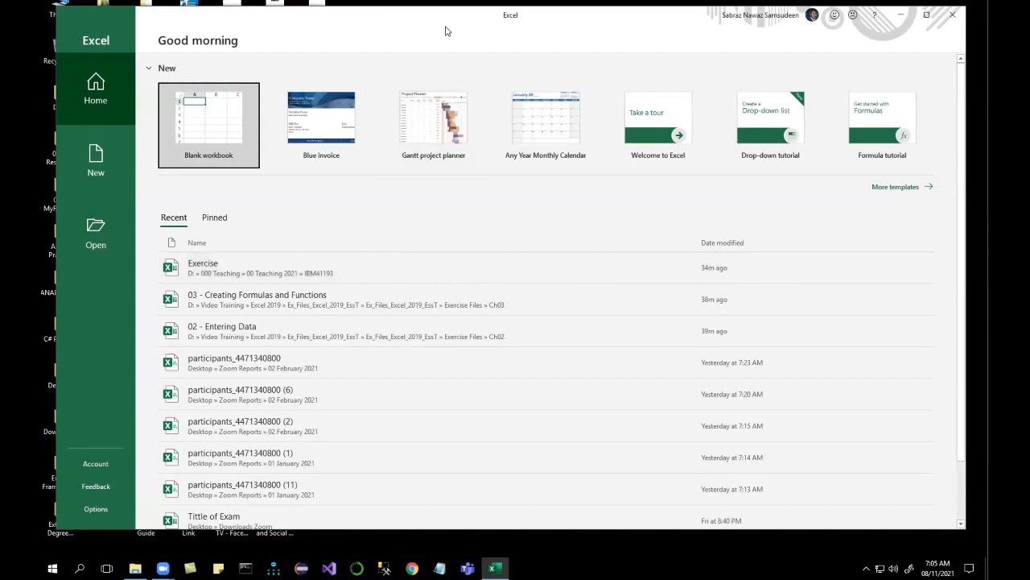
{"action": "left_click_drag", "start_coordinate": [447, 22], "coordinate": [441, 18]}
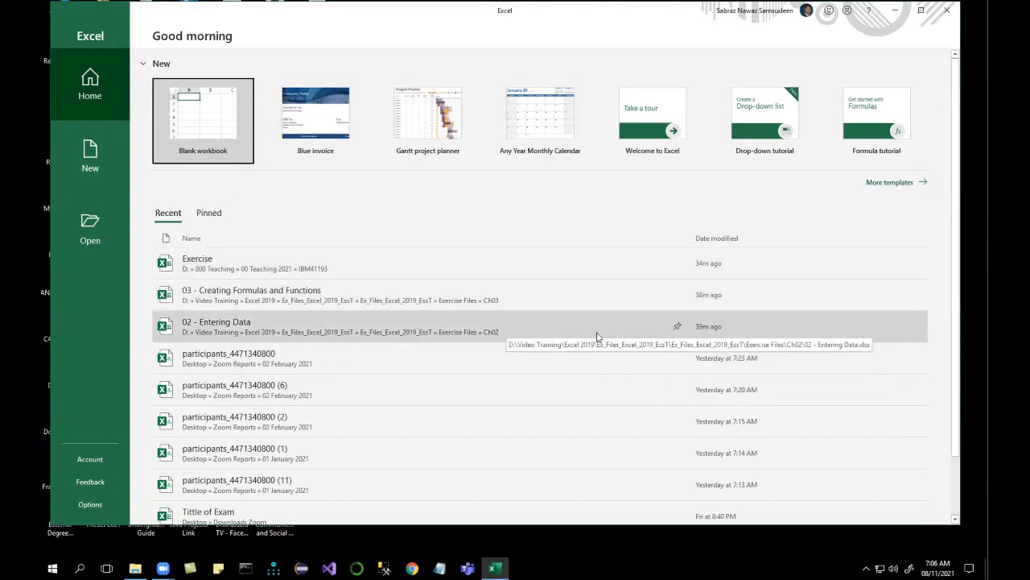
Pin the recent workbook "02 - Entering Data" and show the list of pinned workbooks
{"action": "left_click", "coordinate": [677, 331]}
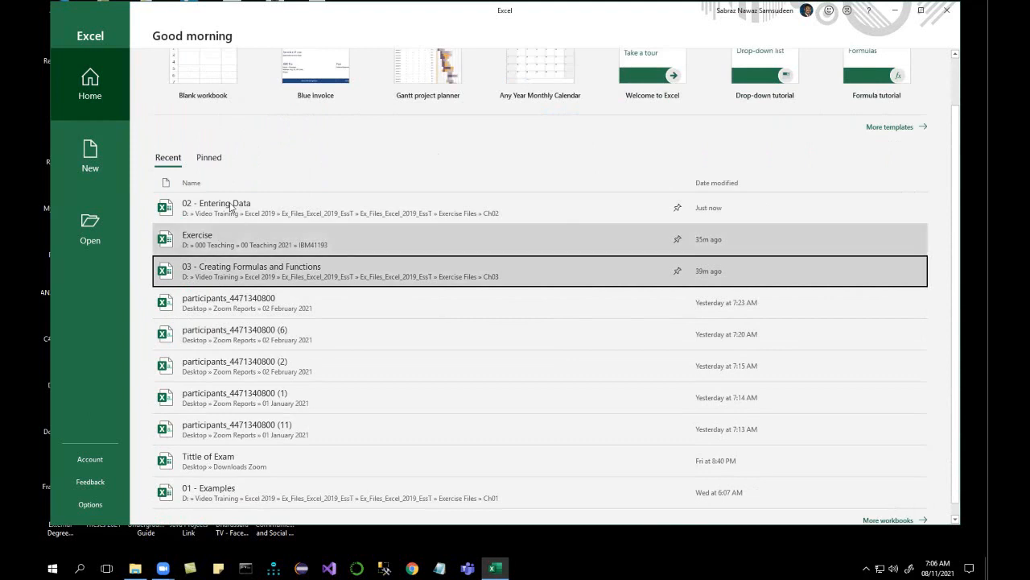
{"action": "left_click", "coordinate": [160, 161]}
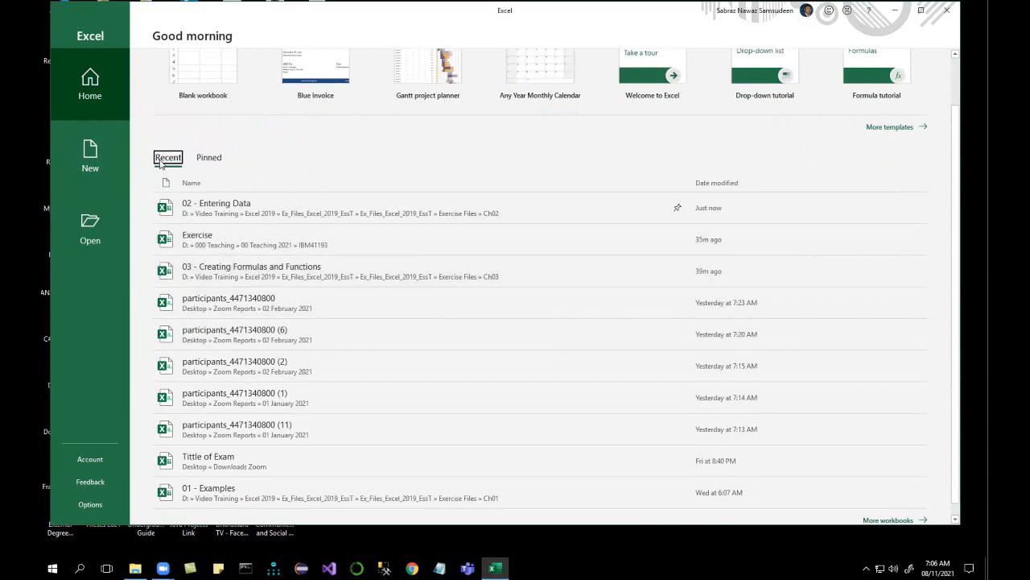
{"action": "left_click", "coordinate": [208, 160]}
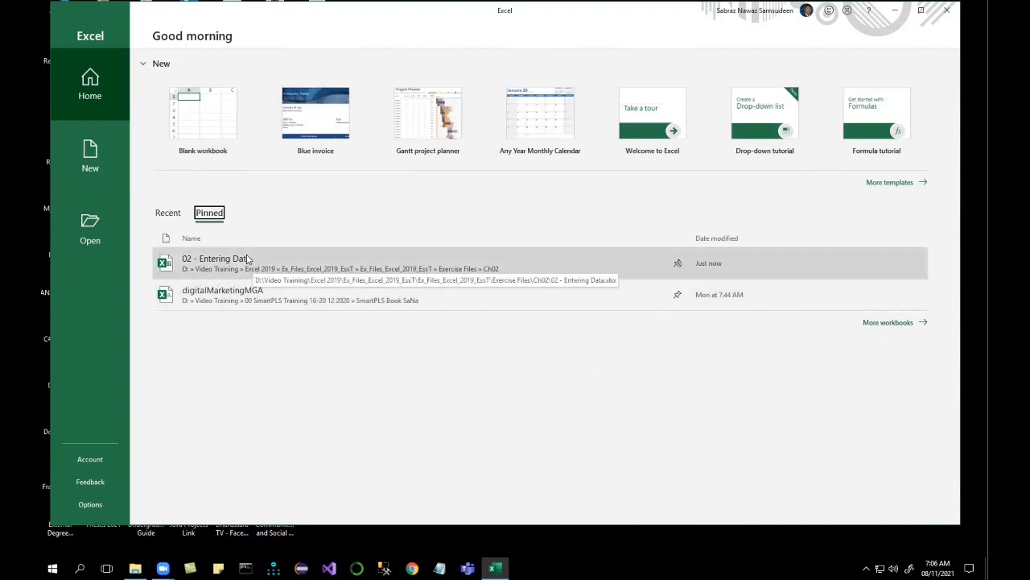
Create a blank workbook and select cell B4
{"action": "left_click", "coordinate": [211, 124]}
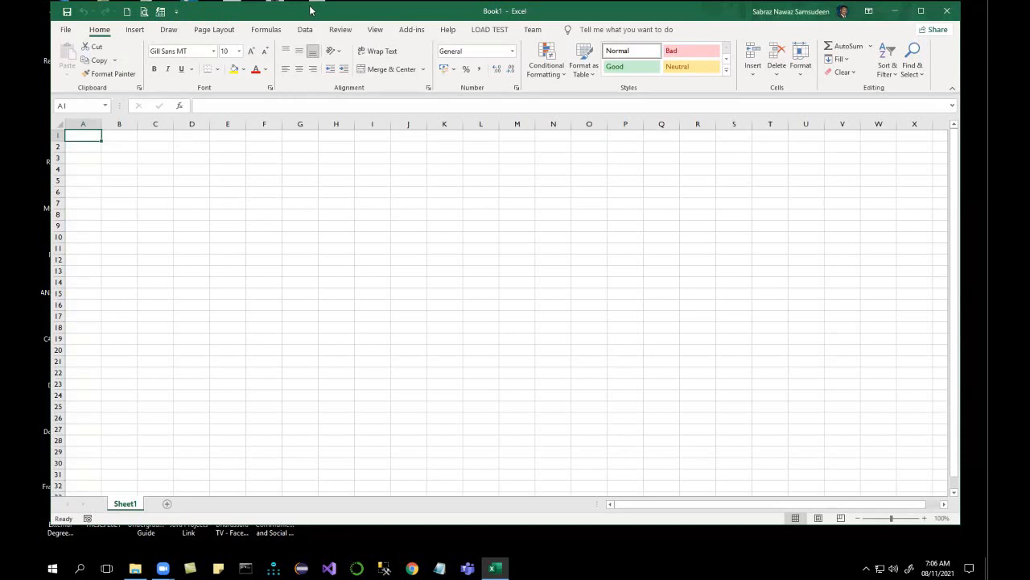
{"action": "left_click_drag", "start_coordinate": [310, 10], "coordinate": [313, 18]}
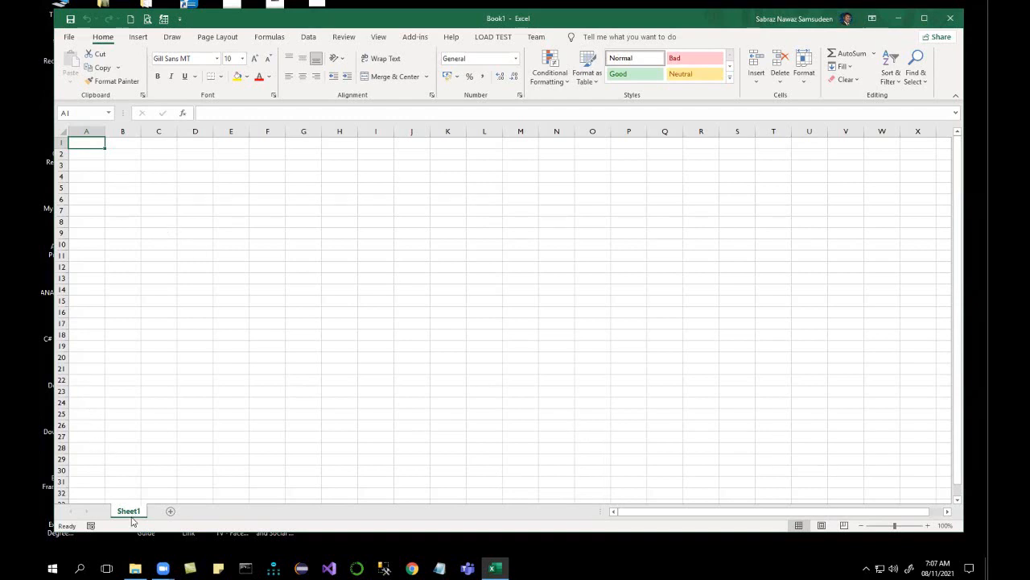
{"action": "left_click", "coordinate": [117, 146]}
{"action": "left_click", "coordinate": [125, 174]}
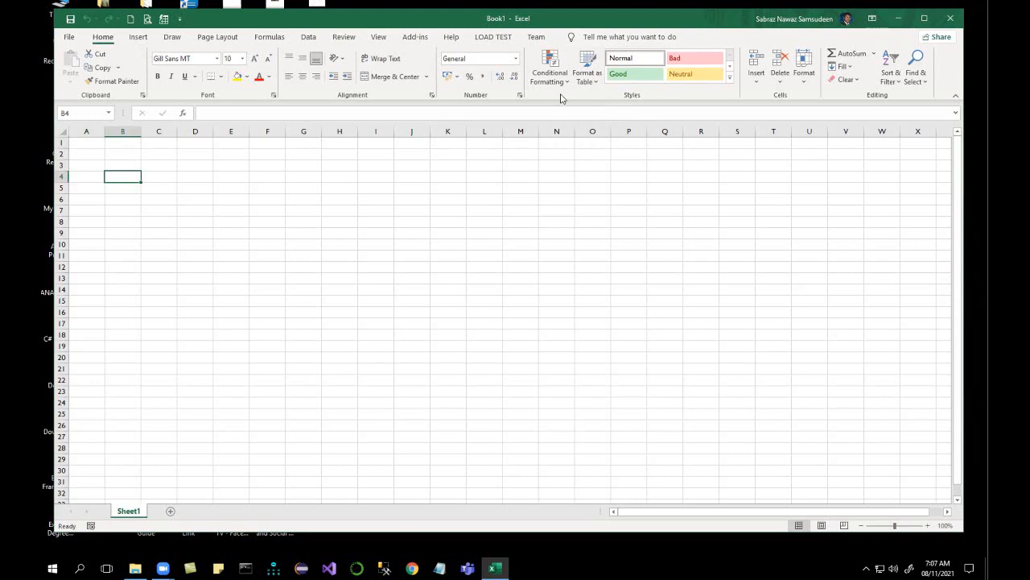
Search the commands for "font" and look through the suggested font actions, including the font sizes
{"action": "key", "text": "alt+q"}
{"action": "type", "text": "font"}
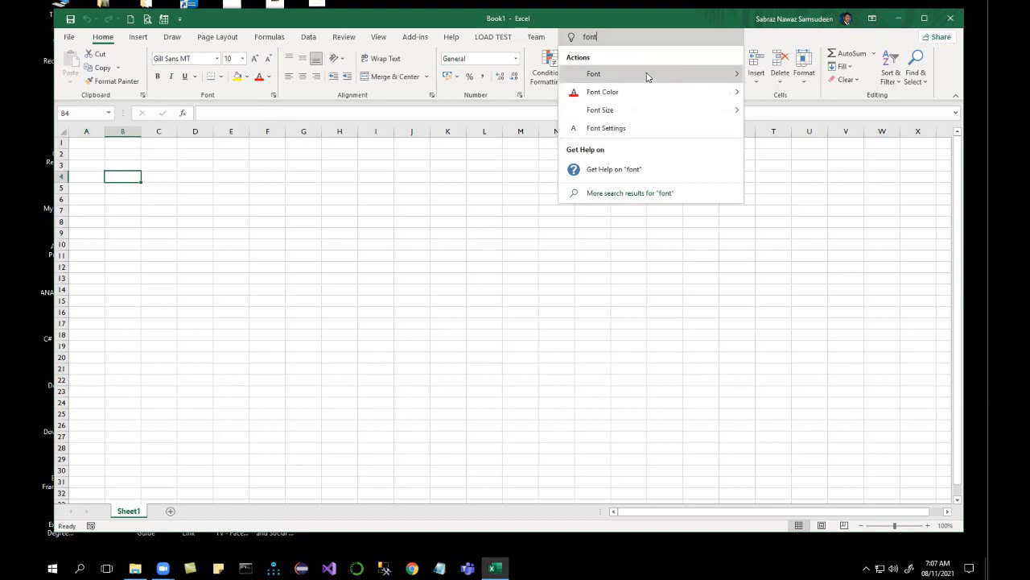
{"action": "mouse_move", "coordinate": [648, 80]}
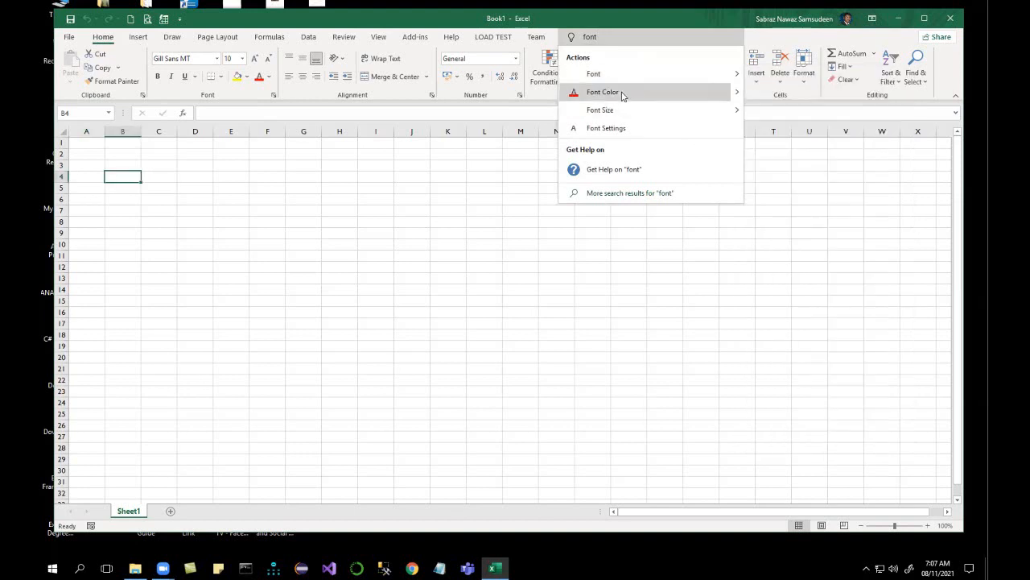
{"action": "mouse_move", "coordinate": [622, 114]}
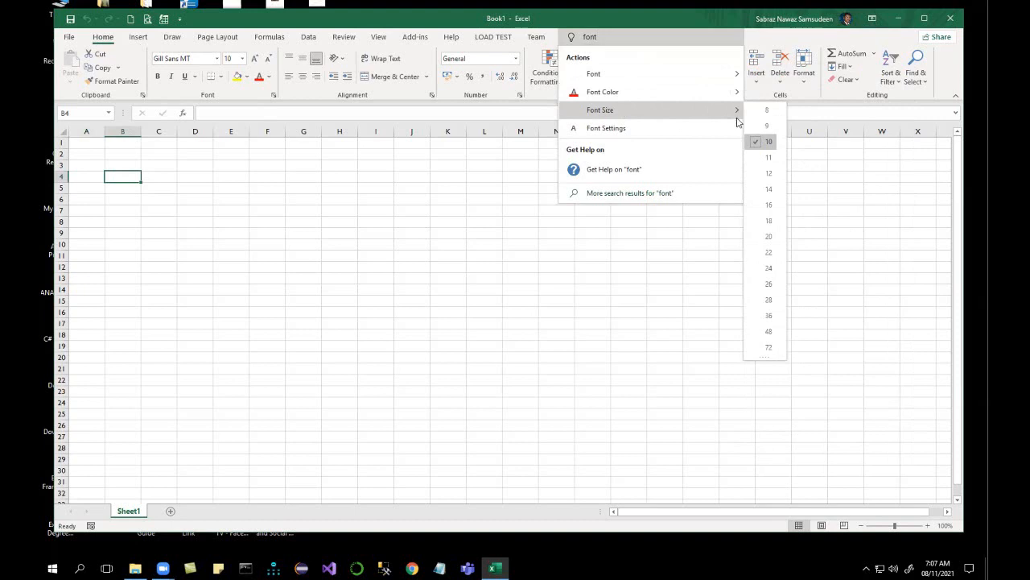
Search the commands for "find", open the Find and Replace dialog from the suggestions and close it
{"action": "left_click_drag", "start_coordinate": [630, 40], "coordinate": [557, 42]}
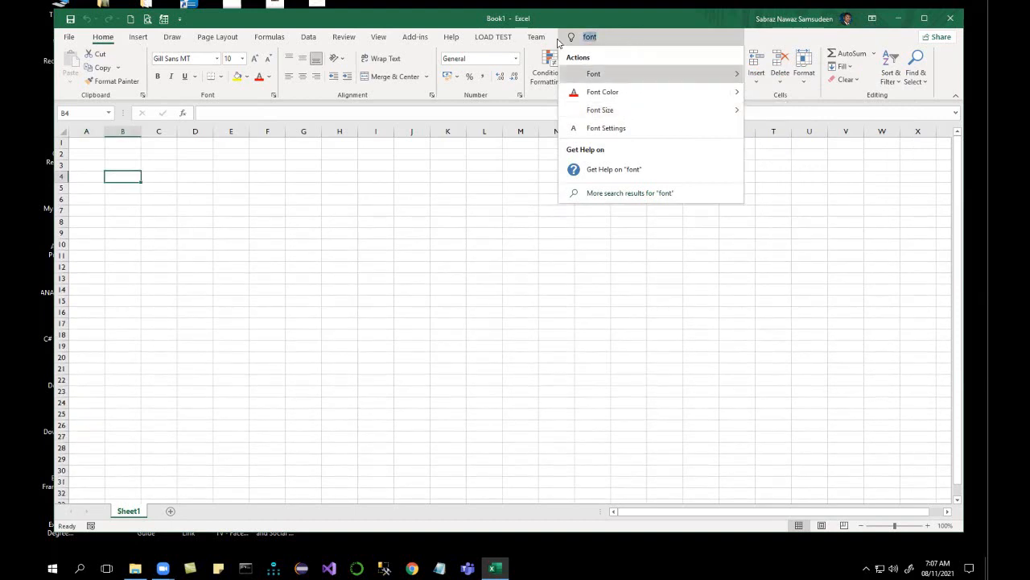
{"action": "type", "text": "find"}
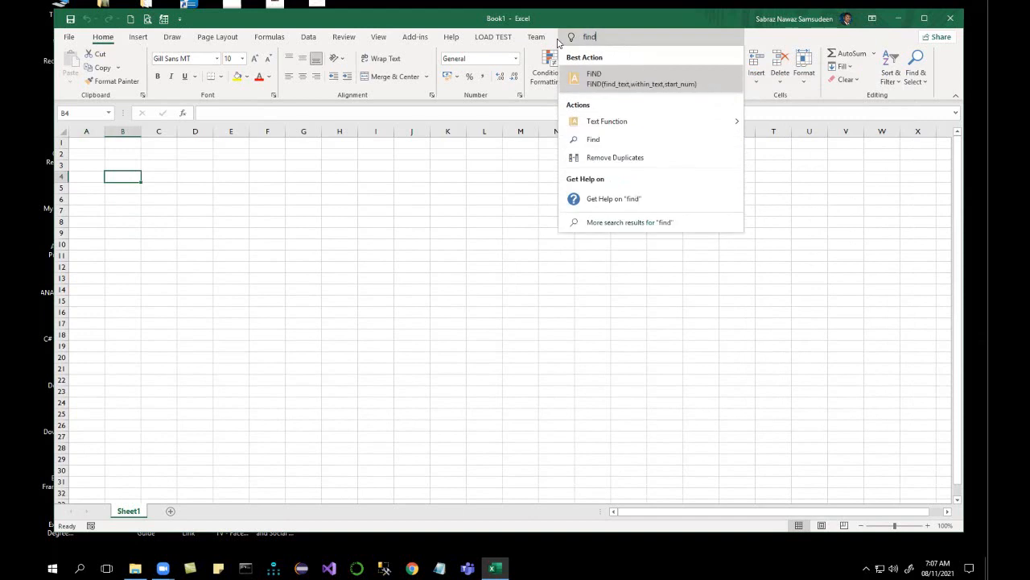
{"action": "left_click", "coordinate": [600, 139]}
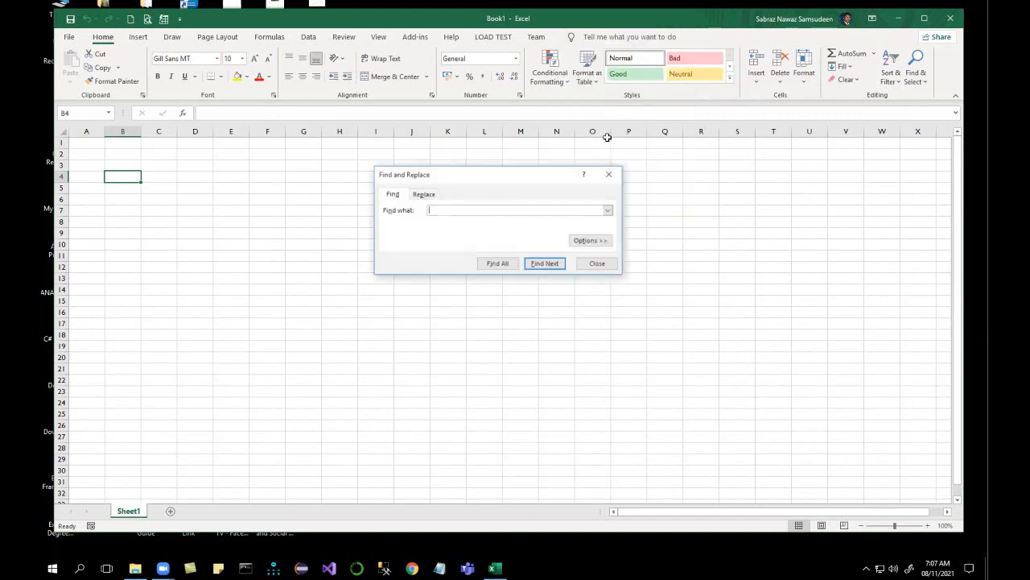
{"action": "left_click_drag", "start_coordinate": [499, 177], "coordinate": [498, 142]}
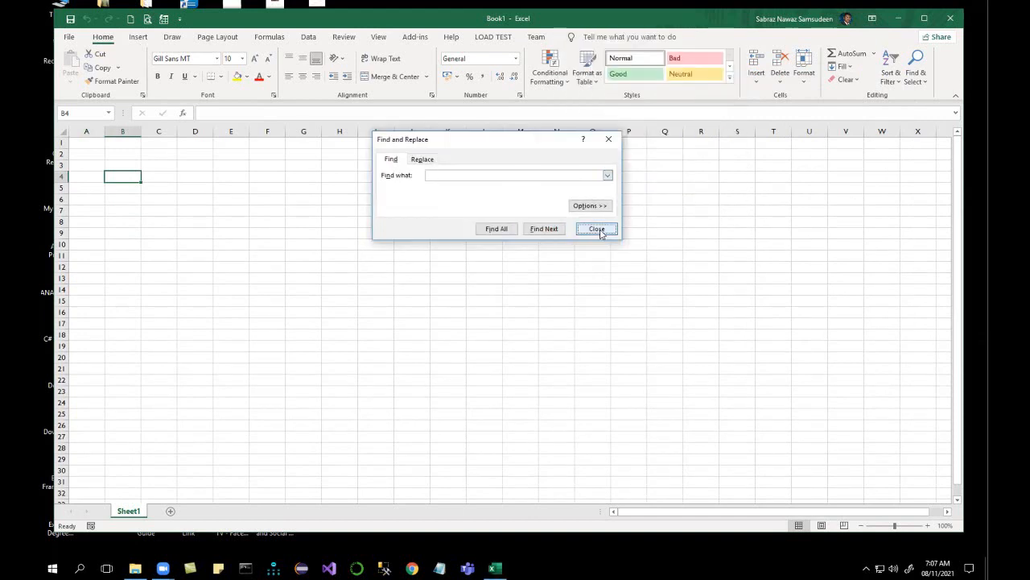
{"action": "left_click", "coordinate": [602, 230]}
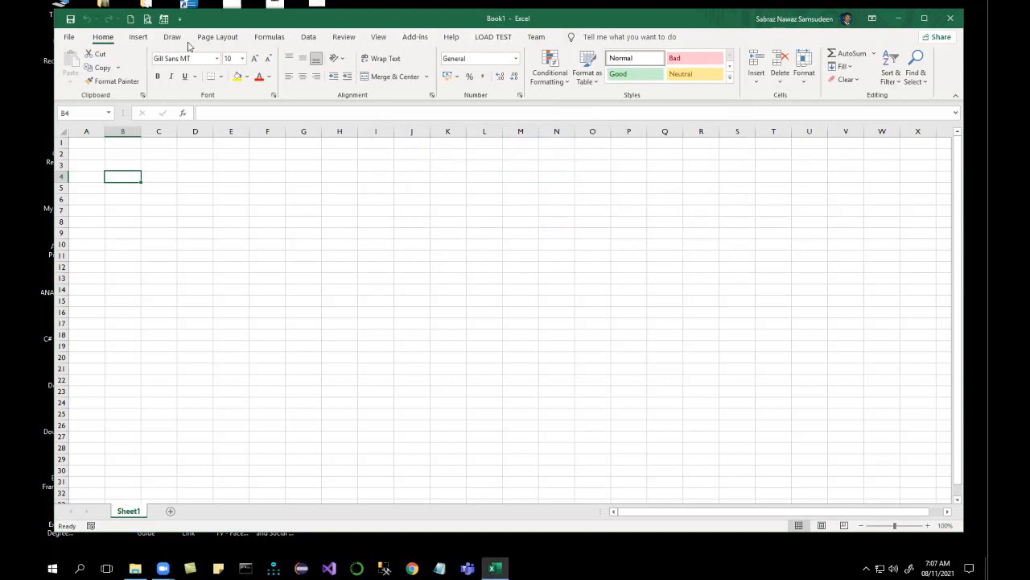
Search the commands for "table", open the Create Table dialog through Insert Table and cancel it
{"action": "left_click", "coordinate": [599, 37]}
{"action": "type", "text": "table"}
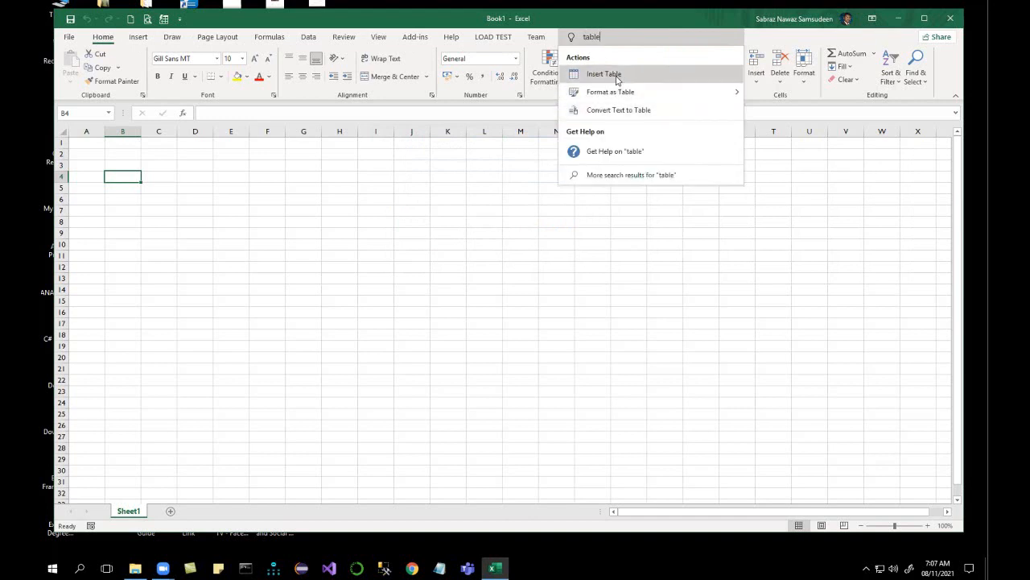
{"action": "left_click", "coordinate": [617, 77]}
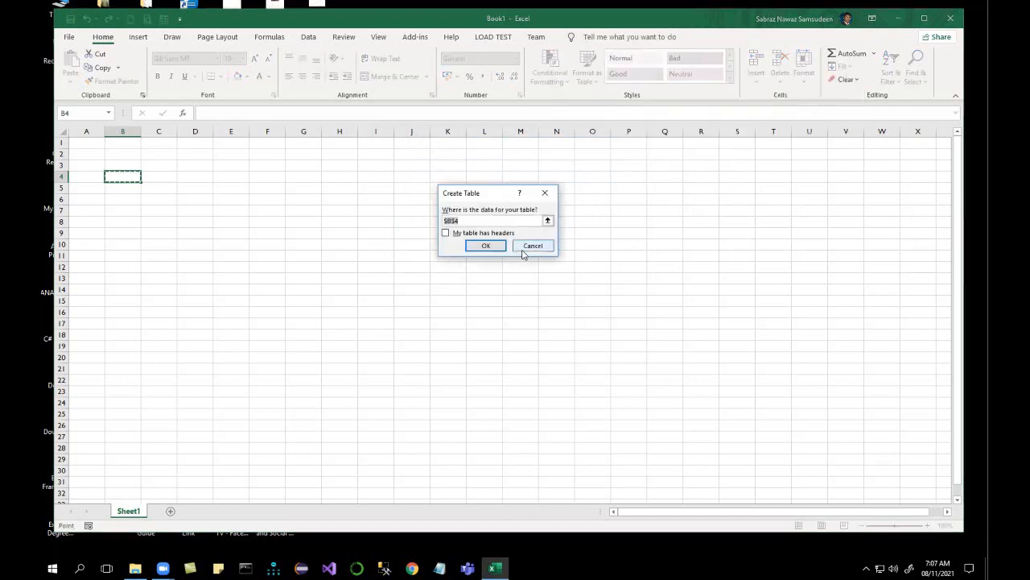
{"action": "left_click", "coordinate": [533, 246]}
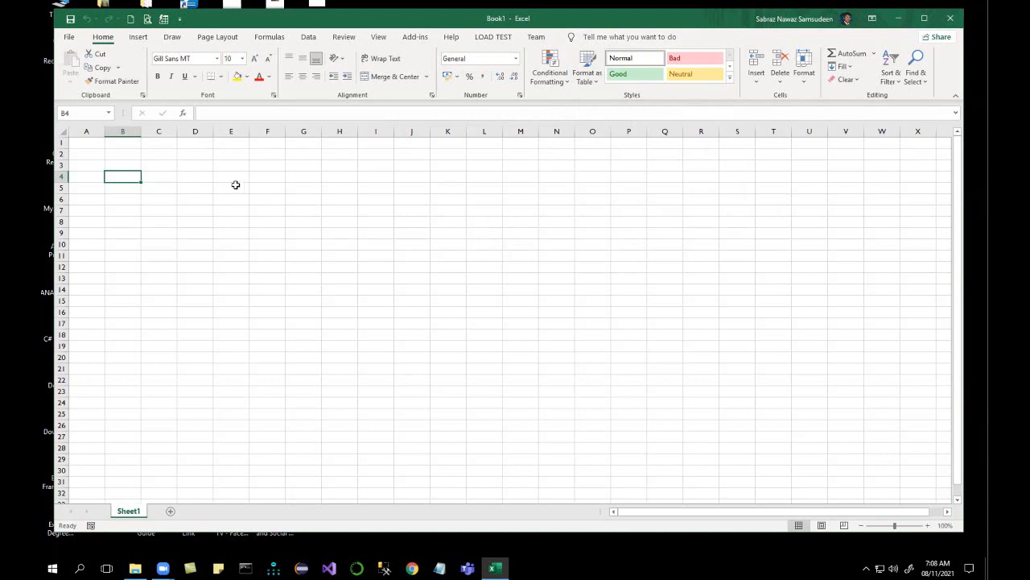
Select several single cells in columns H and I one after another, ending on cell H7
{"action": "left_click", "coordinate": [371, 186]}
{"action": "left_click", "coordinate": [340, 174]}
{"action": "left_click", "coordinate": [340, 189]}
{"action": "left_click", "coordinate": [349, 214]}
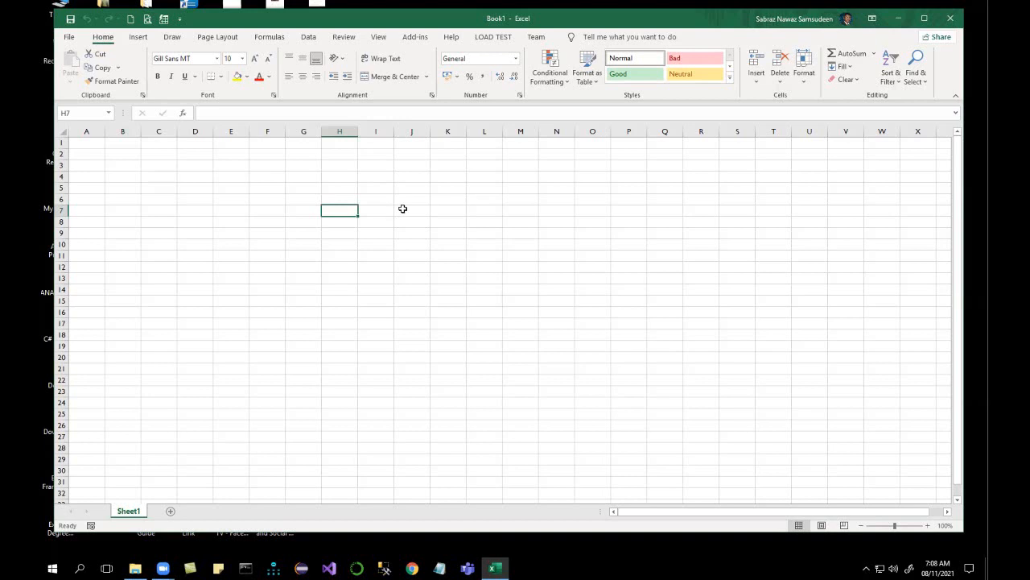
Open SketchBook and draw a hollow plus-shaped outline of Excel's cell pointer on the blank canvas
{"action": "key", "text": "super"}
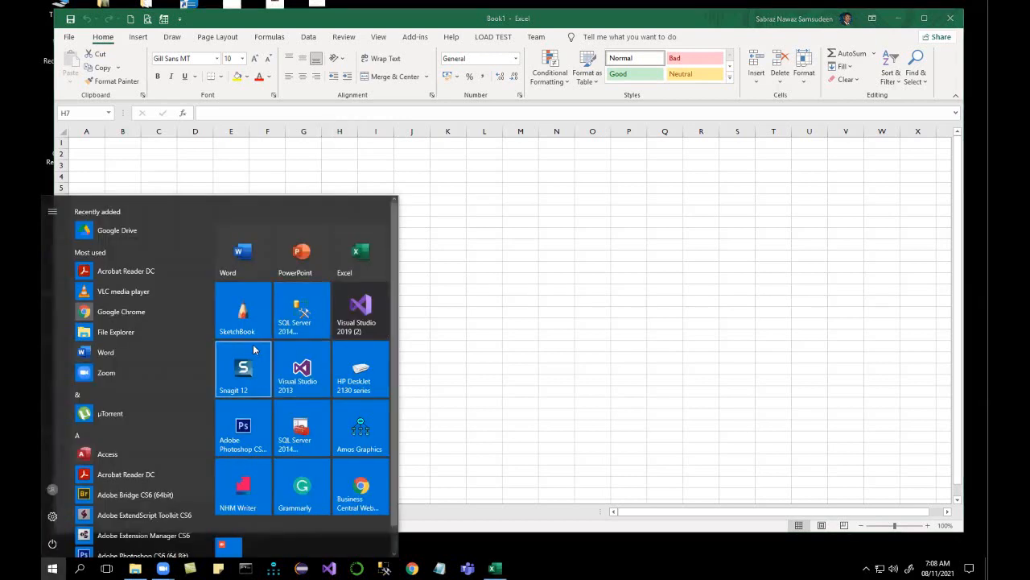
{"action": "left_click", "coordinate": [241, 321]}
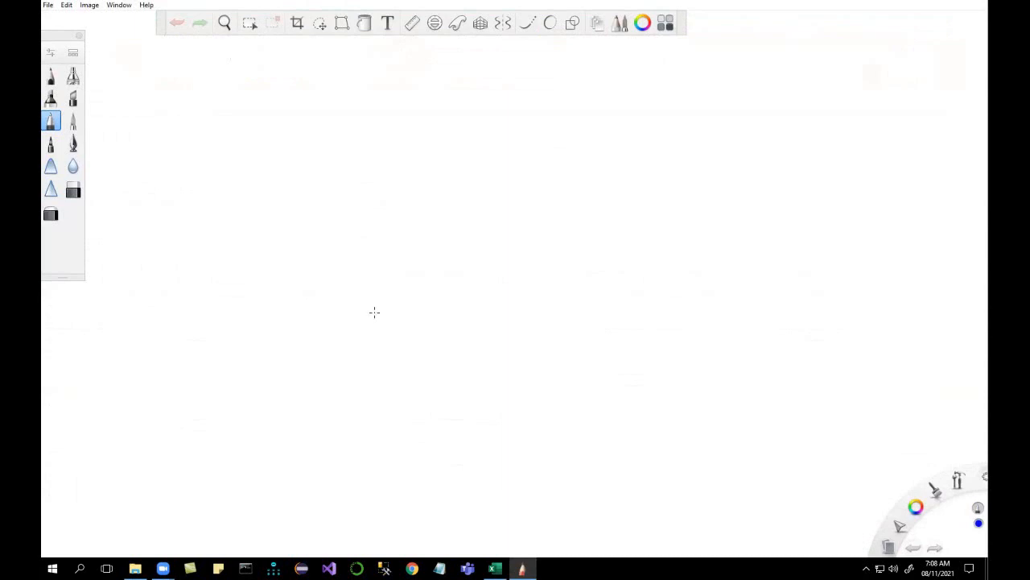
{"action": "key", "text": "alt+Tab"}
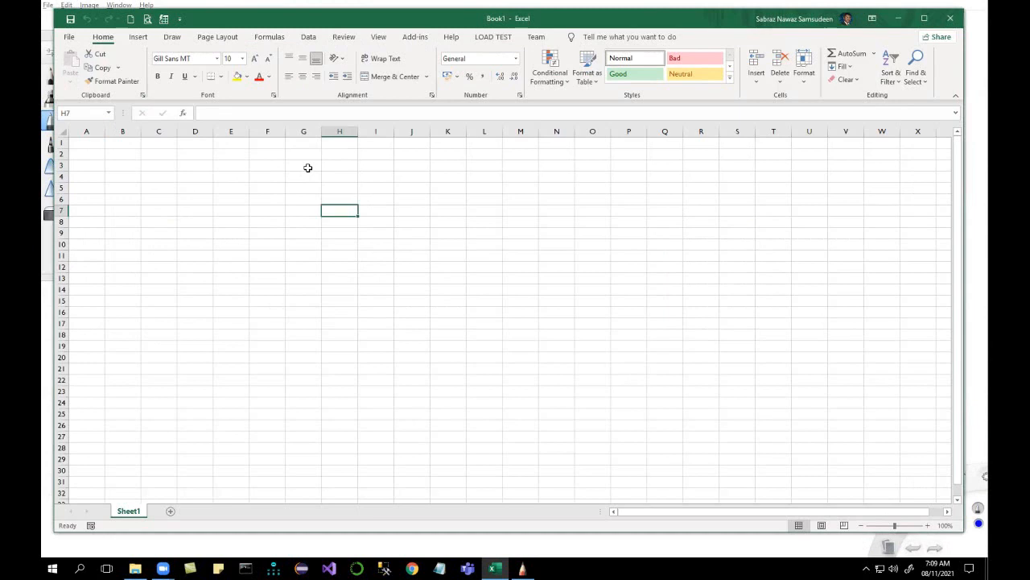
{"action": "key", "text": "alt+Tab"}
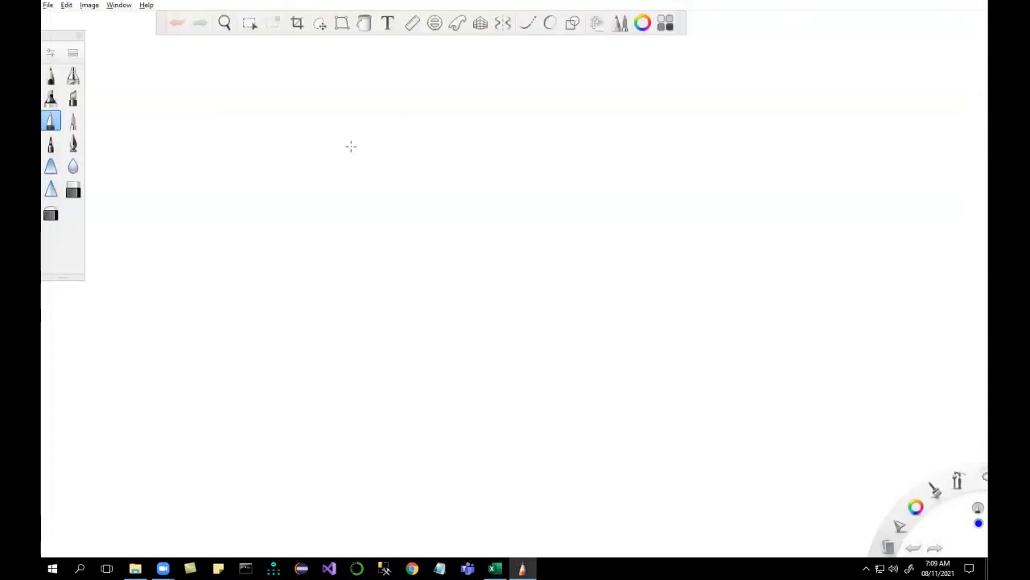
{"action": "mouse_move", "coordinate": [343, 132]}
{"action": "left_mouse_down"}
{"action": "mouse_move", "coordinate": [340, 156]}
{"action": "mouse_move", "coordinate": [370, 159]}
{"action": "mouse_move", "coordinate": [350, 200]}
{"action": "mouse_move", "coordinate": [332, 201]}
{"action": "mouse_move", "coordinate": [321, 158]}
{"action": "mouse_move", "coordinate": [341, 156]}
{"action": "left_mouse_up"}
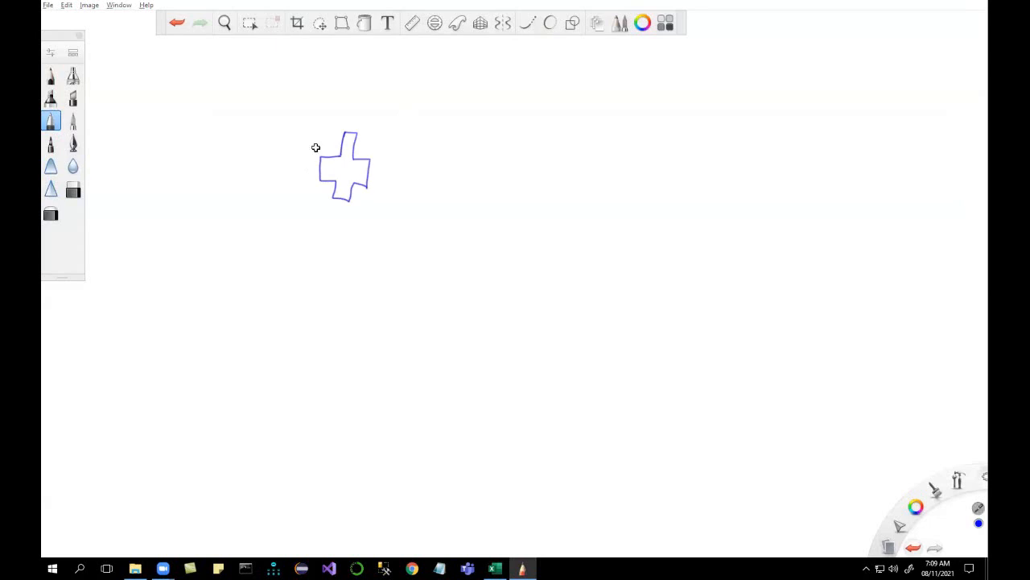
Switch back to Excel and open cell H7, followed by cell E4, for in-cell editing
{"action": "key", "text": "alt+Tab"}
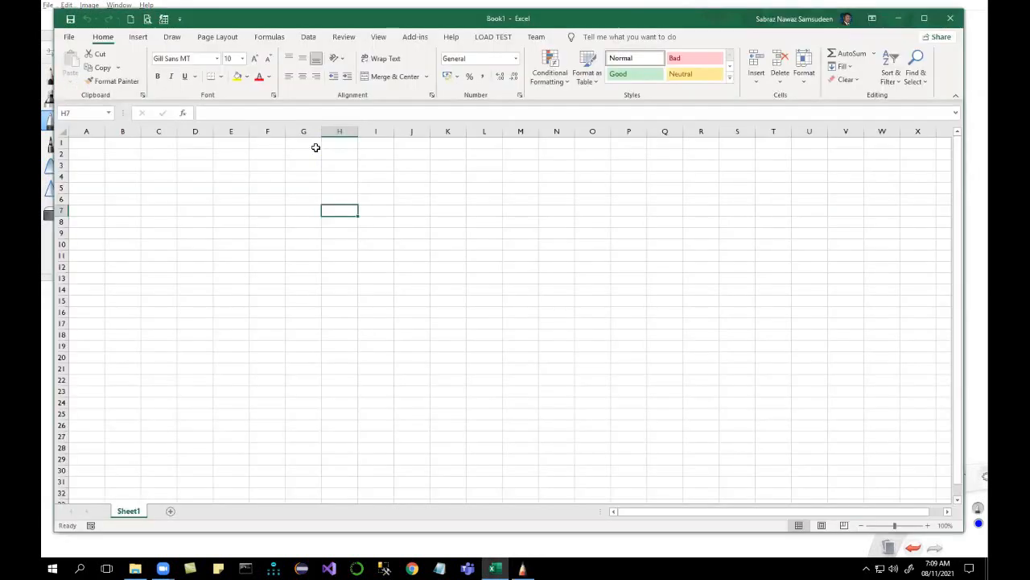
{"action": "double_click", "coordinate": [340, 209]}
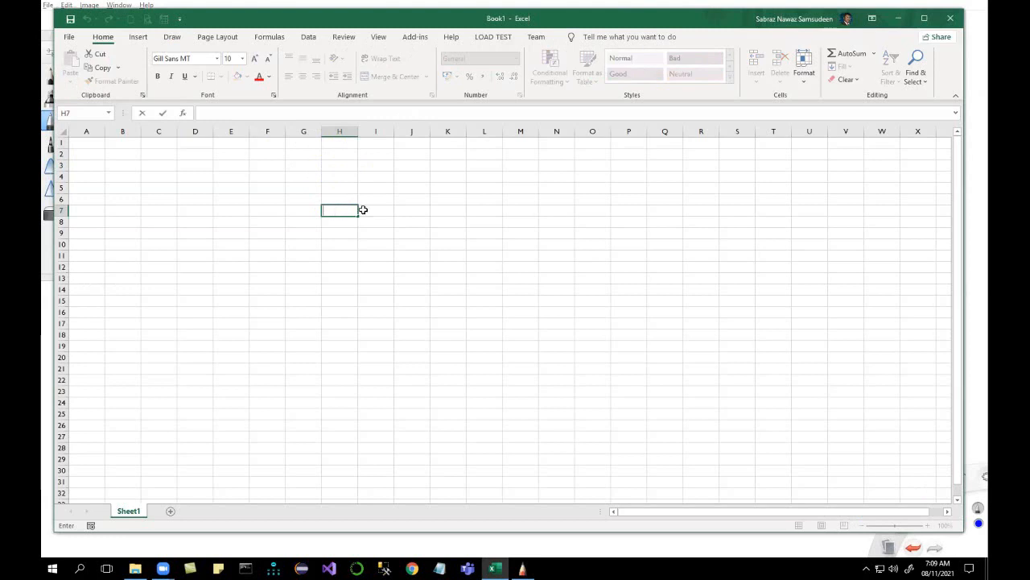
{"action": "left_click", "coordinate": [371, 209]}
{"action": "scroll", "coordinate": [361, 210], "scroll_direction": "up", "scroll_amount": 5, "text": "ctrl"}
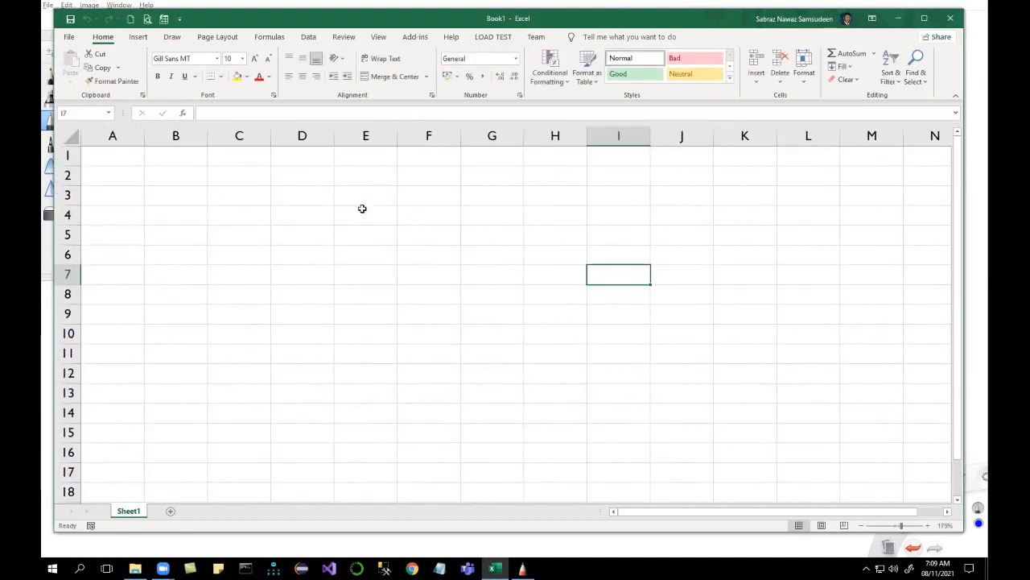
{"action": "double_click", "coordinate": [362, 208]}
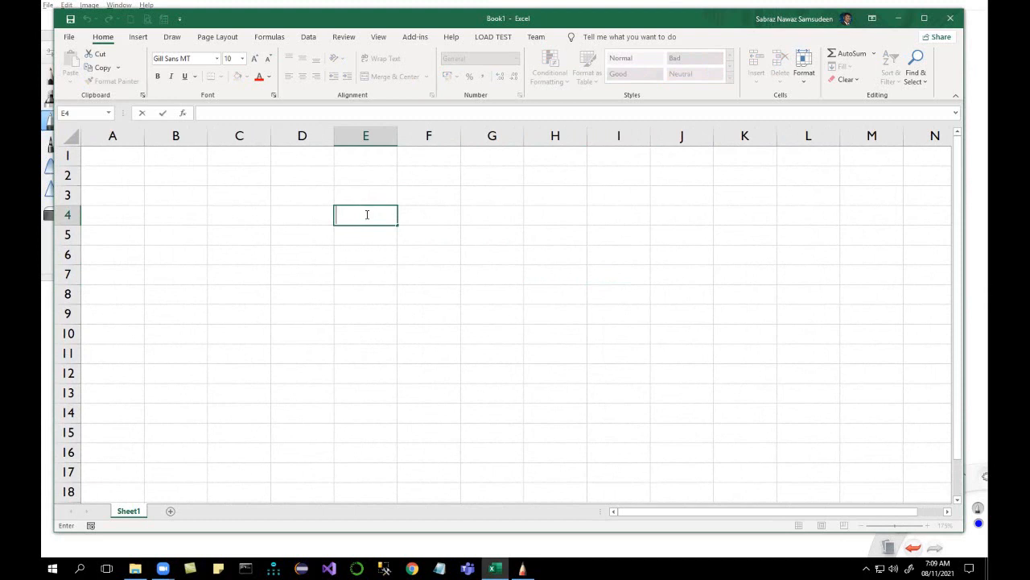
Switch to SketchBook and draw an I-beam text cursor beside the plus-shaped pointer
{"action": "key", "text": "alt+Tab"}
{"action": "left_click_drag", "start_coordinate": [473, 105], "coordinate": [465, 138]}
{"action": "left_click_drag", "start_coordinate": [463, 101], "coordinate": [484, 103]}
{"action": "left_click_drag", "start_coordinate": [476, 139], "coordinate": [457, 137]}
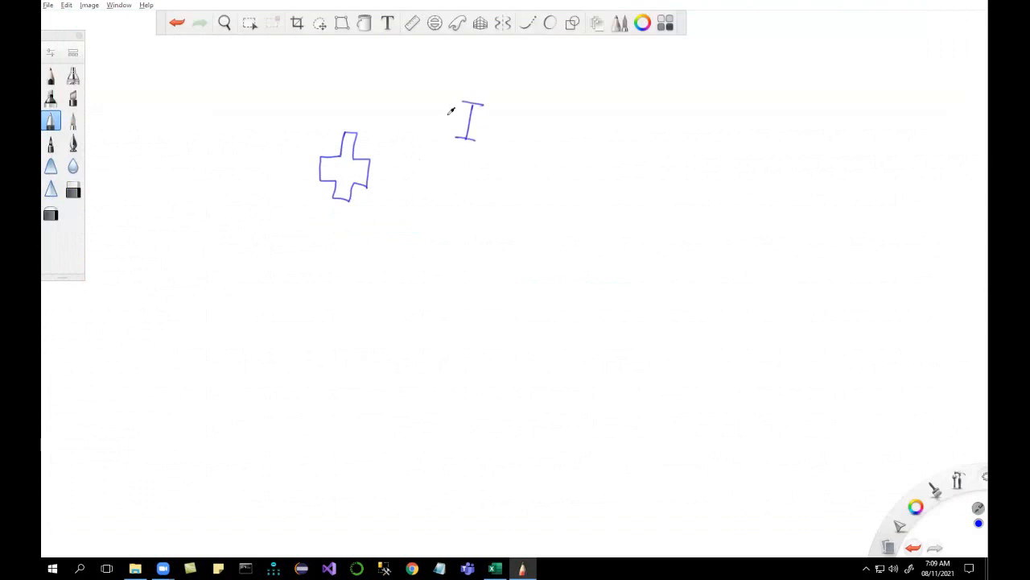
Switch to Excel, enter dgdfgdg in cell E4, select part of that text, and discard the entry
{"action": "key", "text": "alt+Tab"}
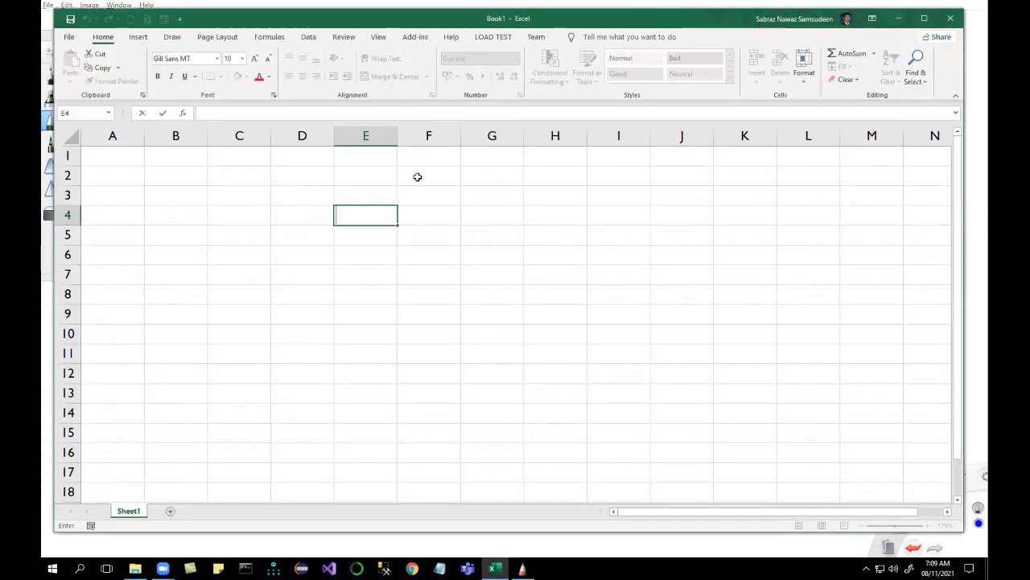
{"action": "type", "text": "dgdfgdg"}
{"action": "mouse_move", "coordinate": [355, 215]}
{"action": "left_mouse_down"}
{"action": "mouse_move", "coordinate": [378, 216]}
{"action": "mouse_move", "coordinate": [363, 215]}
{"action": "left_mouse_up"}
{"action": "left_click", "coordinate": [342, 215]}
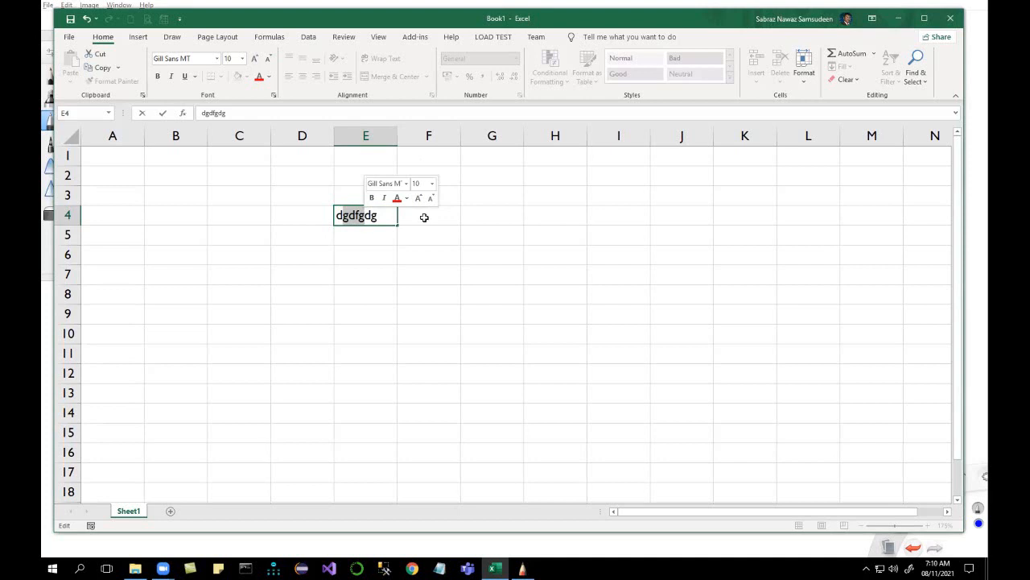
{"action": "key", "text": "Escape"}
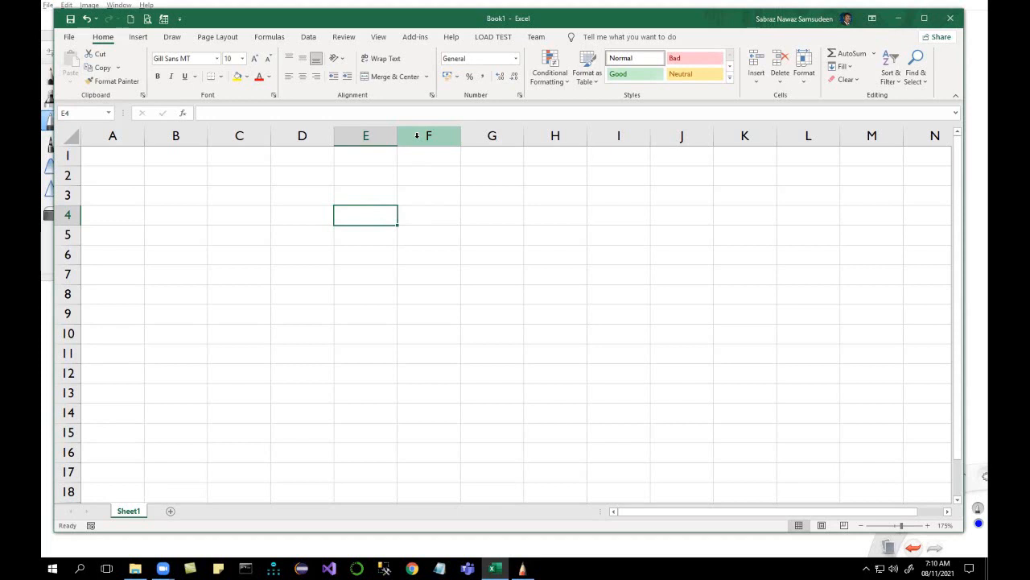
Select the entire columns F, G, H and I one at a time
{"action": "left_click", "coordinate": [417, 135]}
{"action": "left_click", "coordinate": [479, 135]}
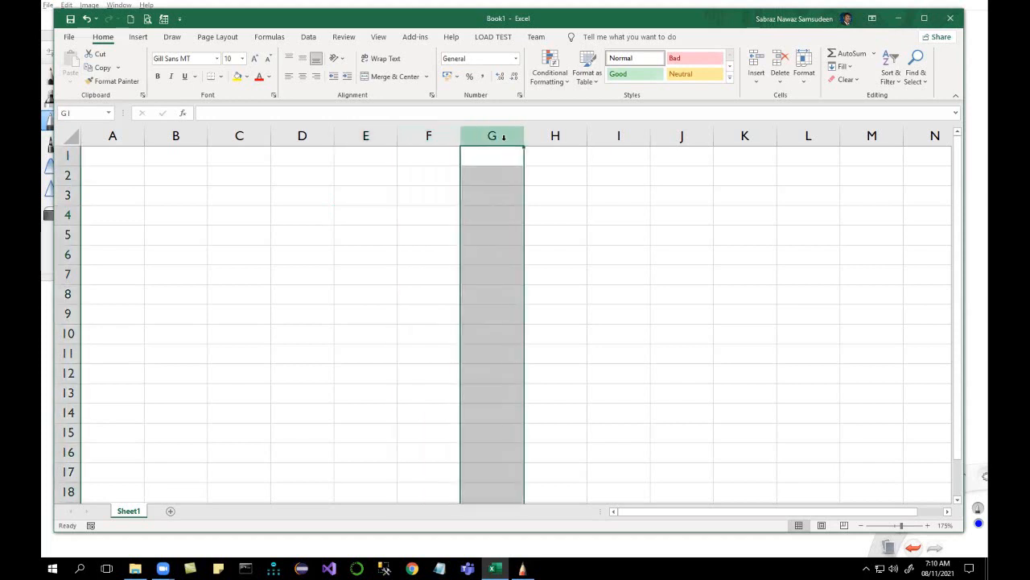
{"action": "left_click", "coordinate": [540, 135]}
{"action": "left_click", "coordinate": [596, 136]}
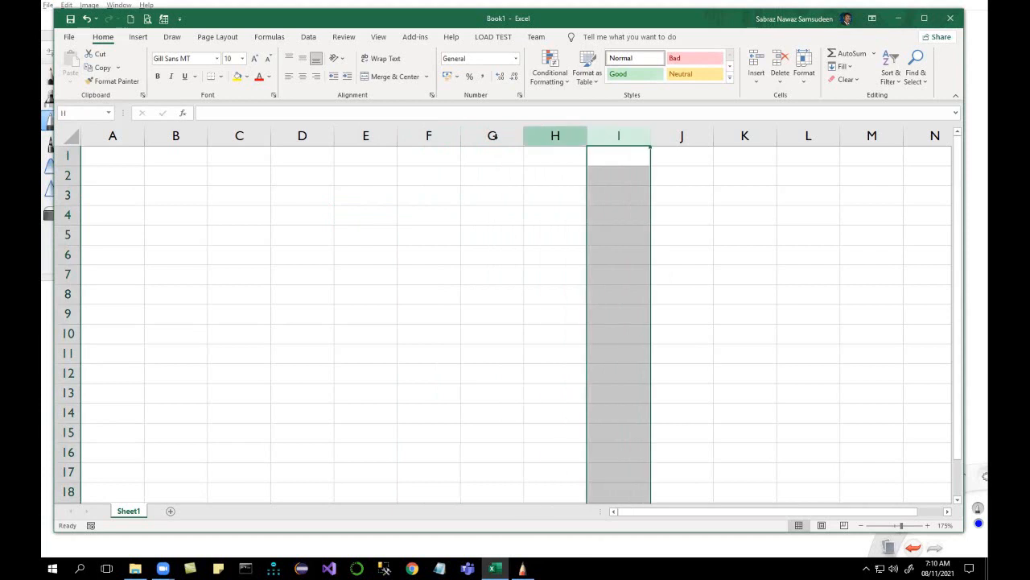
Select columns E through I as one block, and after that columns B through H as another
{"action": "left_click", "coordinate": [368, 135]}
{"action": "left_click_drag", "start_coordinate": [369, 136], "coordinate": [598, 151]}
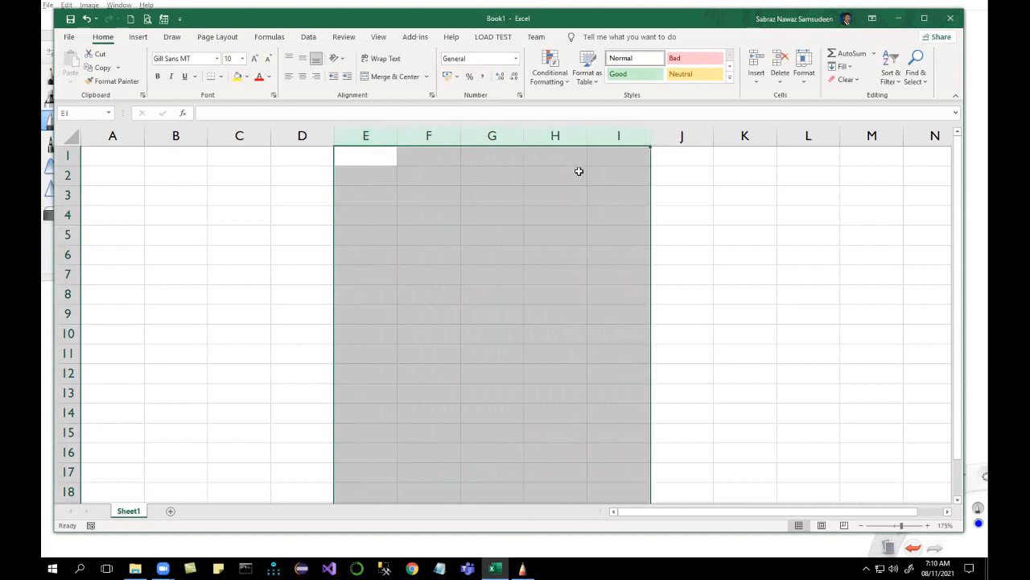
{"action": "left_click", "coordinate": [176, 135]}
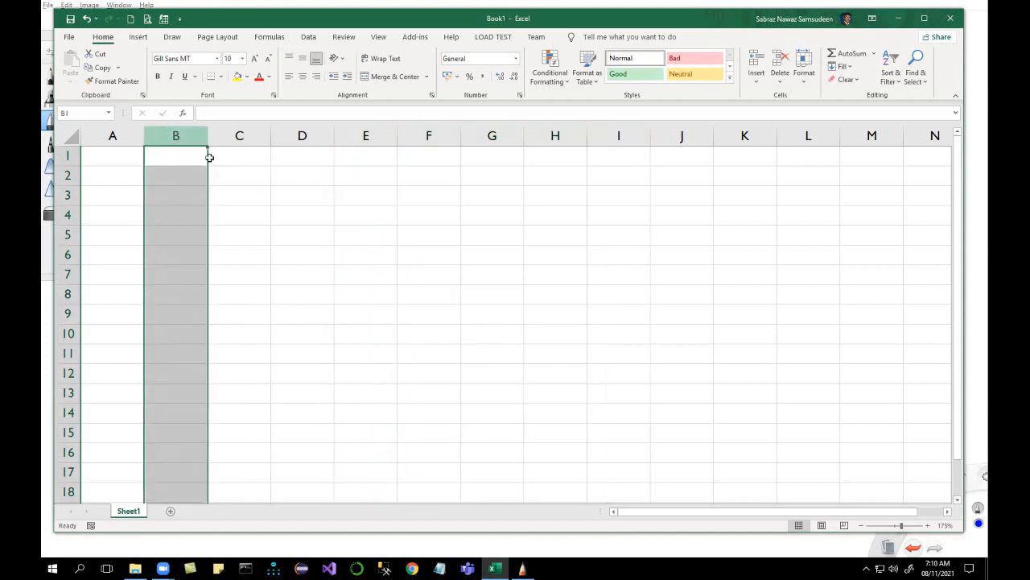
{"action": "left_click", "coordinate": [555, 136], "text": "shift"}
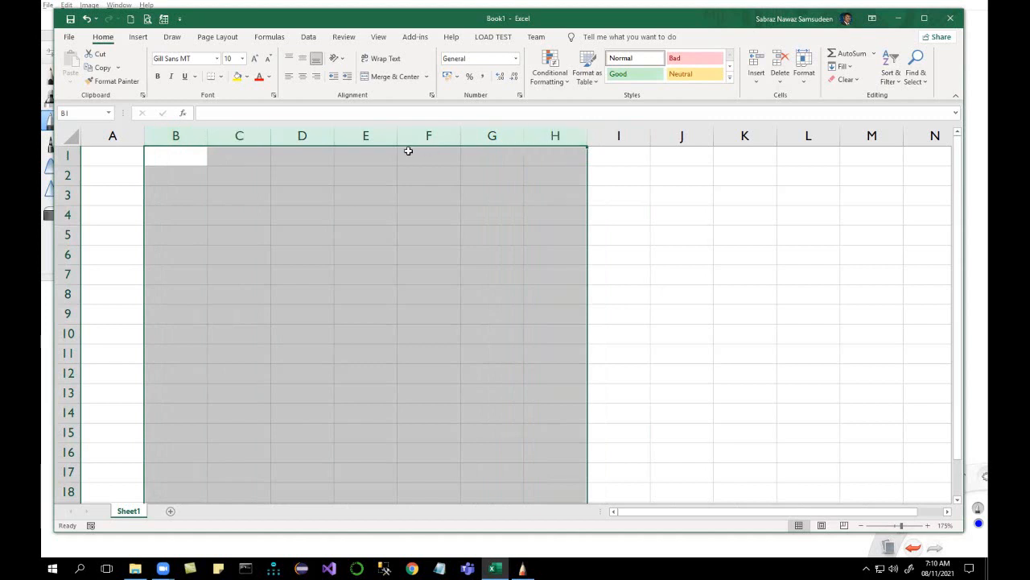
Switch to SketchBook and draw a hollow downward arrow below the I-beam for the column selection pointer
{"action": "key", "text": "alt+Tab"}
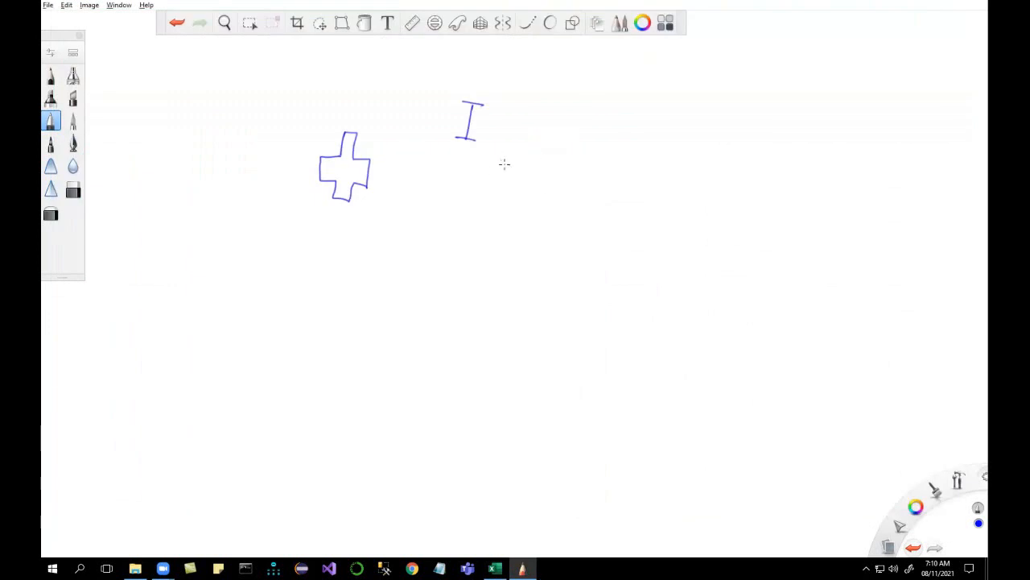
{"action": "left_click_drag", "start_coordinate": [507, 160], "coordinate": [507, 198]}
{"action": "left_click_drag", "start_coordinate": [511, 161], "coordinate": [508, 198]}
{"action": "left_click_drag", "start_coordinate": [507, 161], "coordinate": [514, 162]}
Return to Excel, select columns B and C plus the non-adjacent column G, and clear the selection by choosing cell G3
{"action": "key", "text": "alt+Tab"}
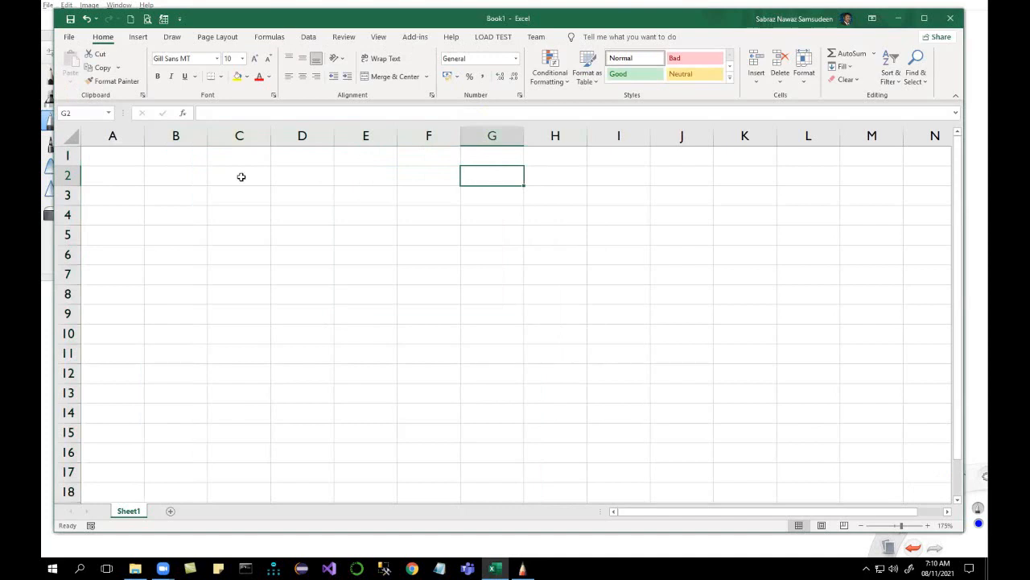
{"action": "left_click_drag", "start_coordinate": [177, 135], "coordinate": [239, 137]}
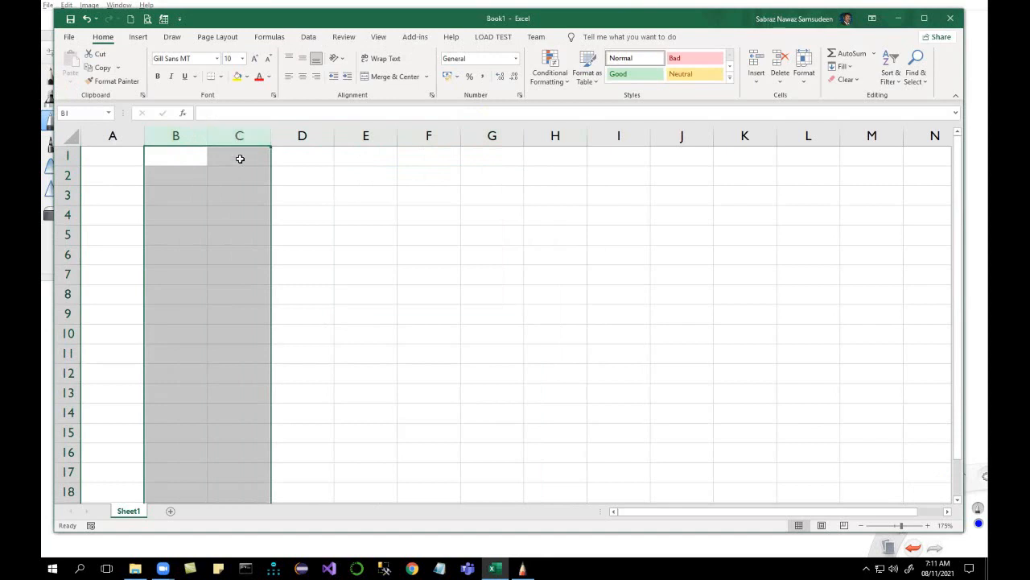
{"action": "left_click", "coordinate": [238, 157]}
{"action": "left_click_drag", "start_coordinate": [186, 135], "coordinate": [231, 134]}
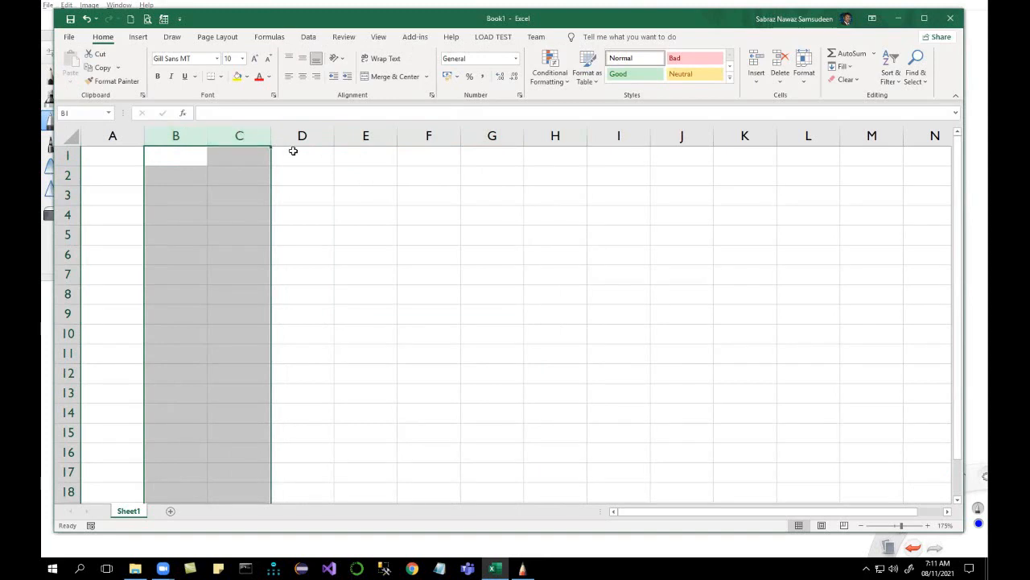
{"action": "left_click", "coordinate": [492, 135], "text": "ctrl"}
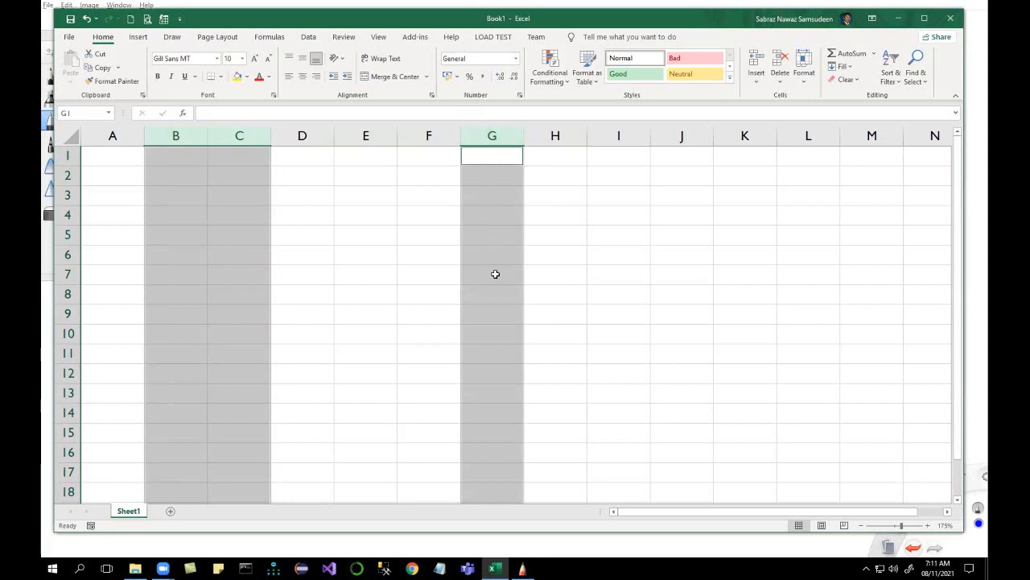
{"action": "left_click", "coordinate": [478, 196]}
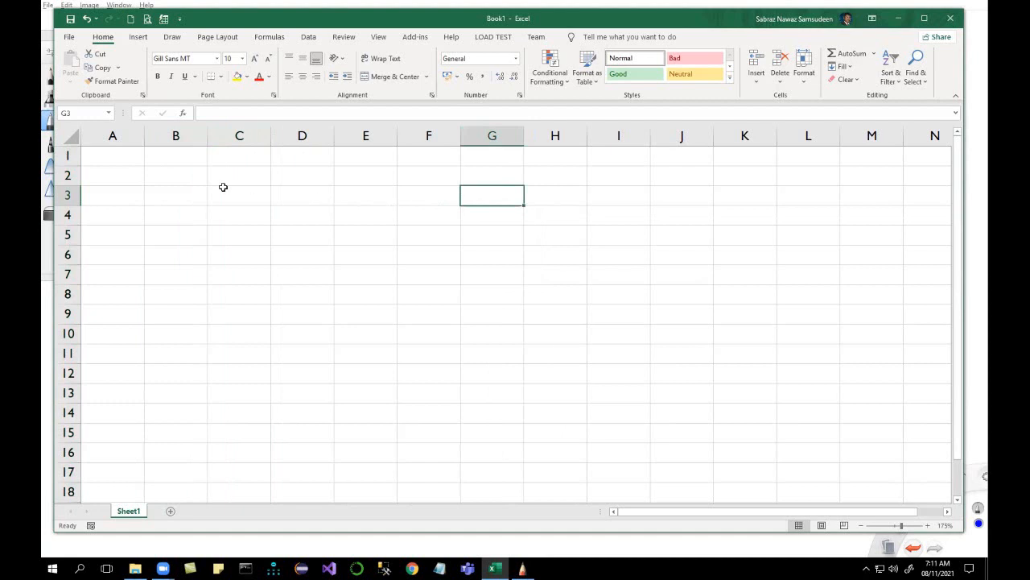
Select row 2, columns A and B, and rows 3 and 4 individually, ending on row 3
{"action": "left_click", "coordinate": [68, 175]}
{"action": "left_click", "coordinate": [111, 137]}
{"action": "left_click", "coordinate": [185, 135]}
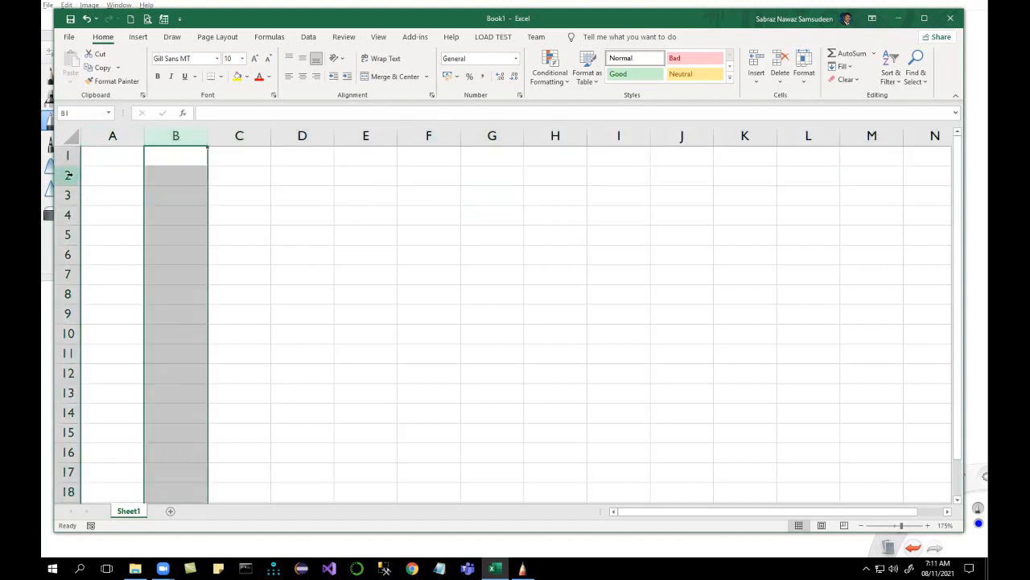
{"action": "left_click", "coordinate": [67, 194]}
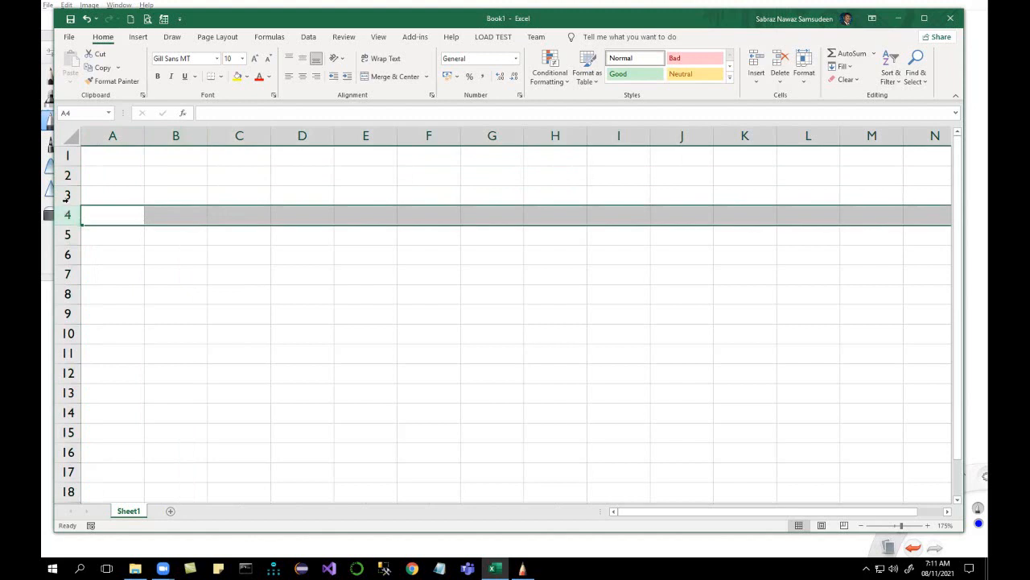
{"action": "left_click", "coordinate": [66, 196]}
{"action": "left_click", "coordinate": [68, 214]}
{"action": "mouse_move", "coordinate": [68, 196]}
{"action": "left_mouse_down"}
{"action": "mouse_move", "coordinate": [64, 275]}
{"action": "mouse_move", "coordinate": [67, 195]}
{"action": "left_mouse_up"}
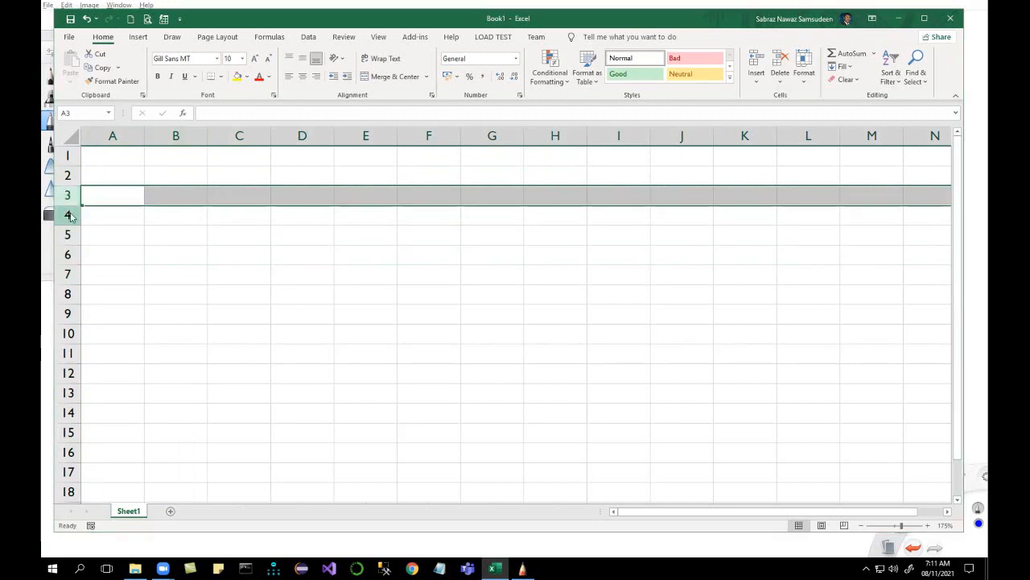
Switch to SketchBook, draw a hollow right-pointing arrow below the downward arrow, and return to Excel
{"action": "key", "text": "alt+Tab"}
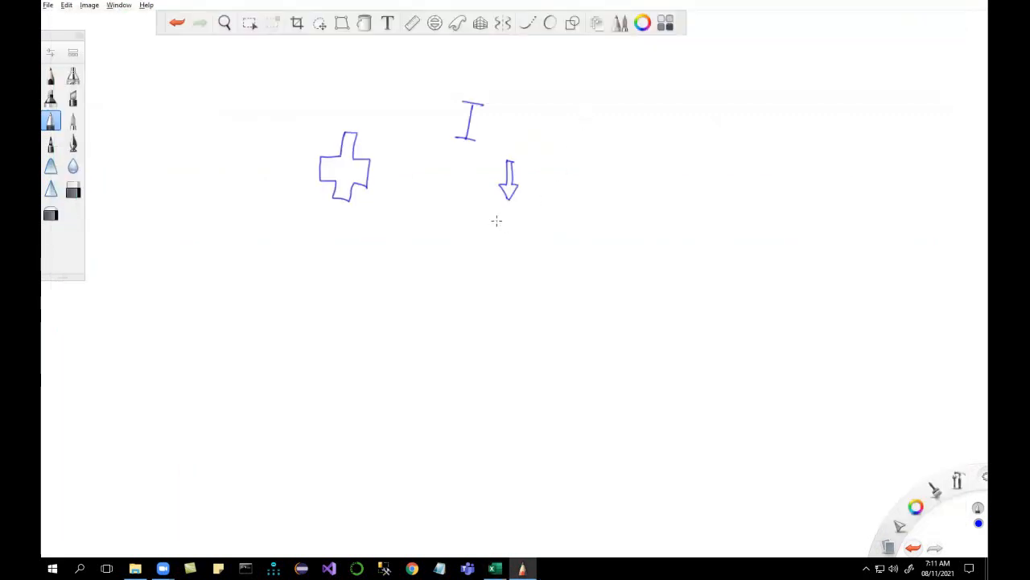
{"action": "mouse_move", "coordinate": [509, 222]}
{"action": "left_mouse_down"}
{"action": "mouse_move", "coordinate": [489, 222]}
{"action": "mouse_move", "coordinate": [494, 229]}
{"action": "left_mouse_up"}
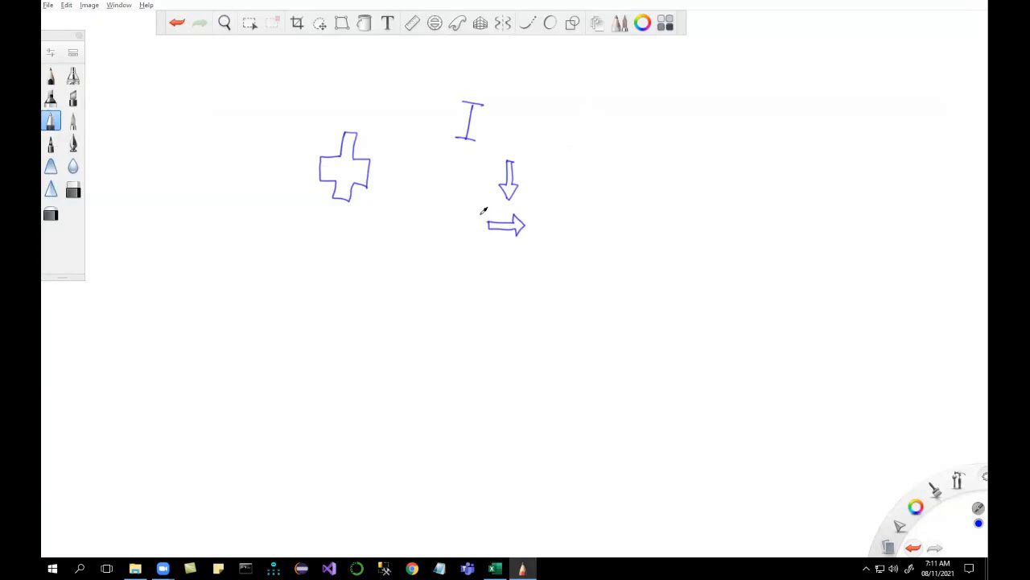
{"action": "key", "text": "alt+Tab"}
Select cell G4, and in SketchBook draw a horizontal double-headed resize pointer with a vertical bar below the right-pointing arrow
{"action": "left_click", "coordinate": [466, 214]}
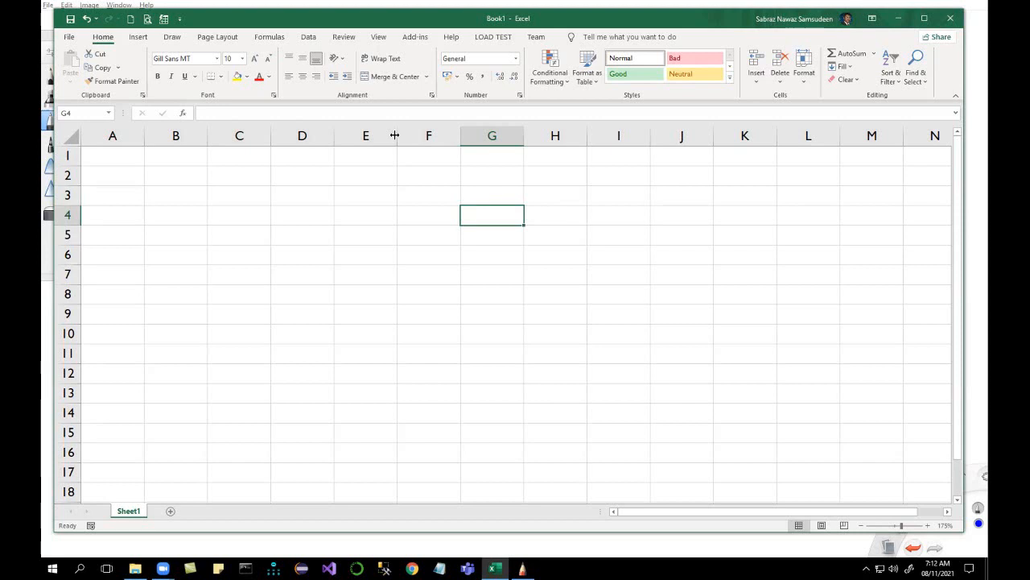
{"action": "key", "text": "alt+Tab"}
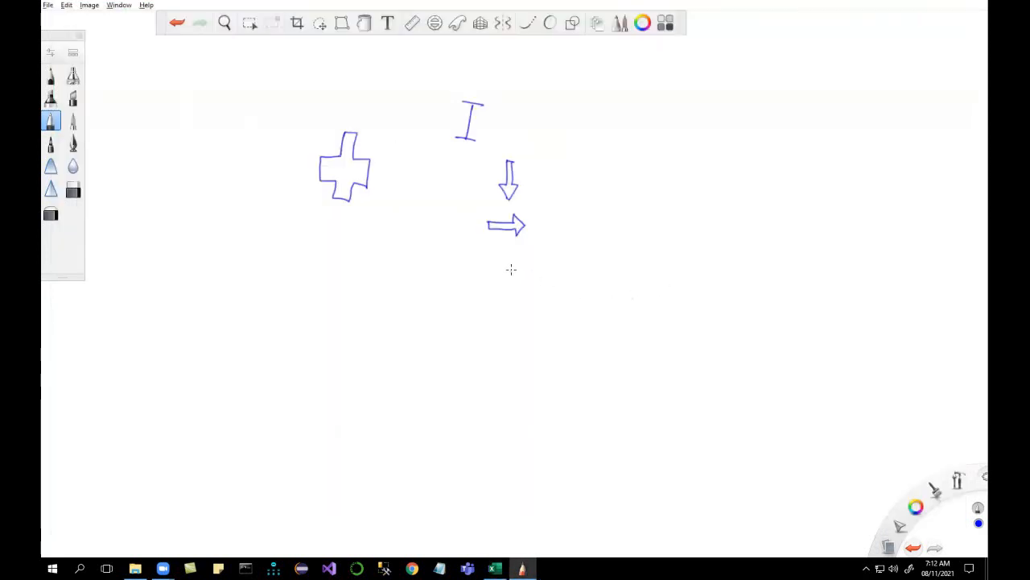
{"action": "mouse_move", "coordinate": [511, 269]}
{"action": "left_mouse_down"}
{"action": "mouse_move", "coordinate": [512, 294]}
{"action": "mouse_move", "coordinate": [513, 271]}
{"action": "mouse_move", "coordinate": [507, 282]}
{"action": "left_mouse_up"}
{"action": "mouse_move", "coordinate": [523, 278]}
{"action": "left_mouse_down"}
{"action": "mouse_move", "coordinate": [532, 282]}
{"action": "mouse_move", "coordinate": [494, 283]}
{"action": "mouse_move", "coordinate": [527, 287]}
{"action": "left_mouse_up"}
Return to Excel, narrow column F and widen it again, and increase the height of row 4
{"action": "key", "text": "alt+Tab"}
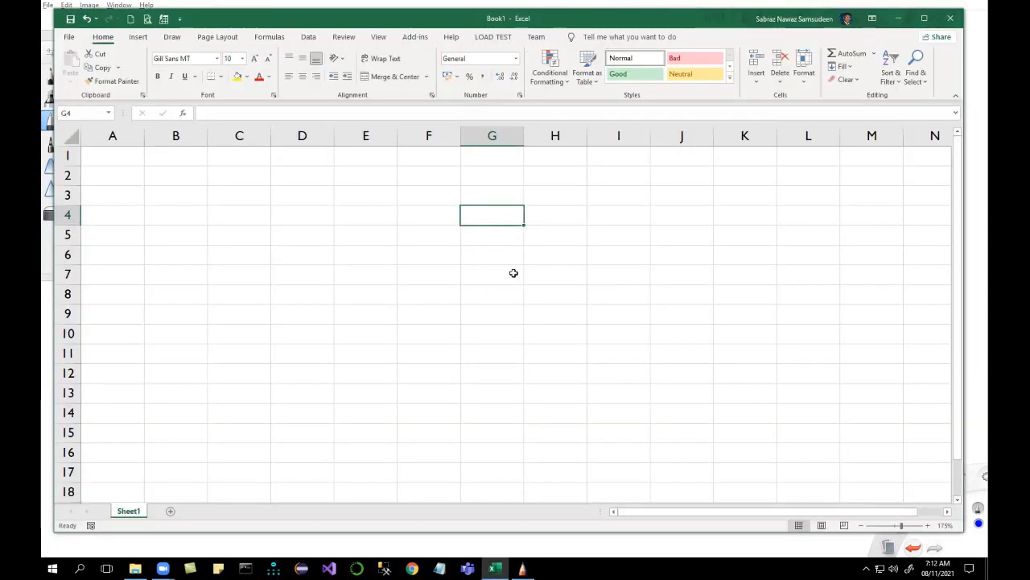
{"action": "left_click_drag", "start_coordinate": [462, 136], "coordinate": [439, 136]}
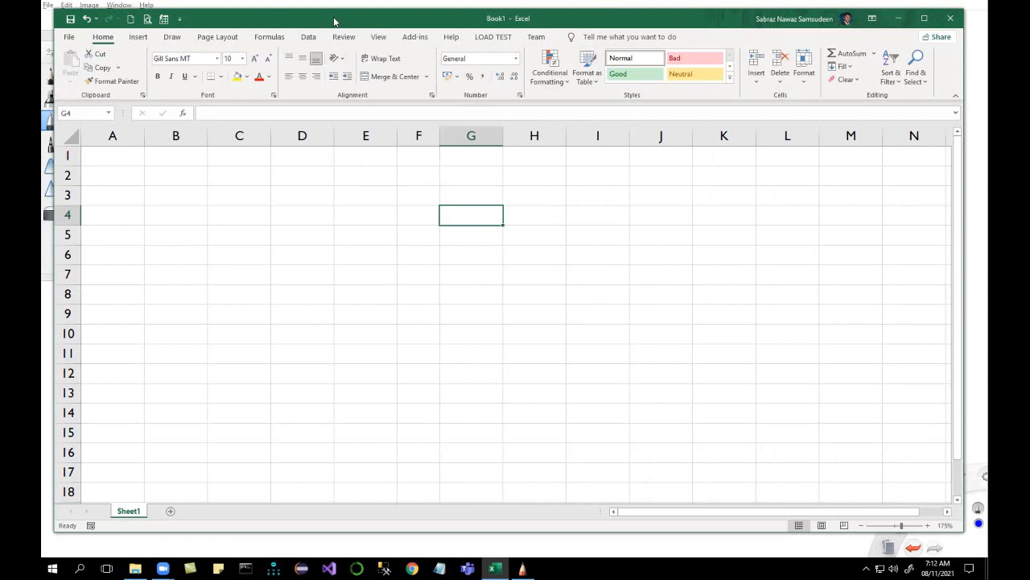
{"action": "left_click_drag", "start_coordinate": [334, 20], "coordinate": [332, 14]}
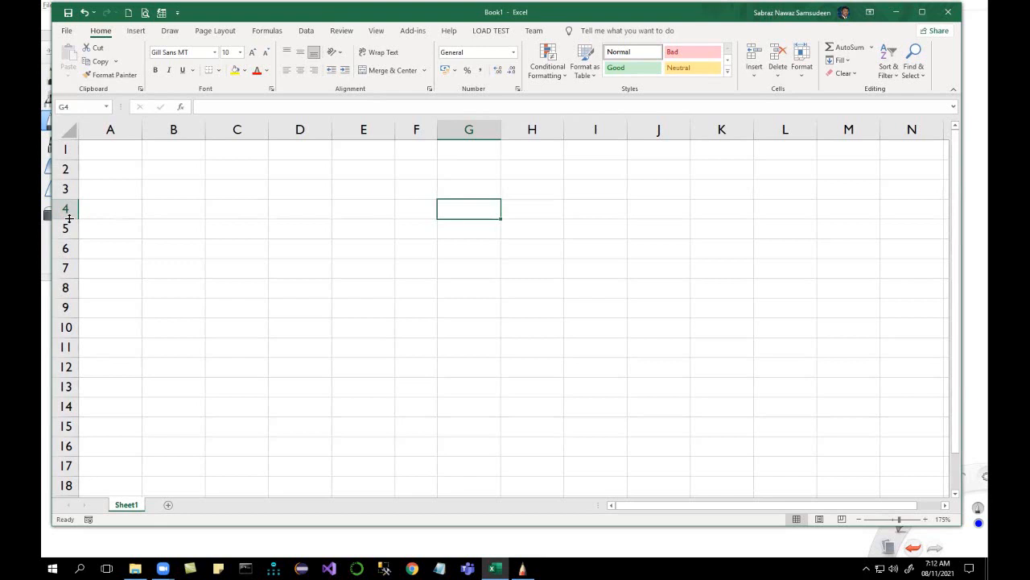
{"action": "mouse_move", "coordinate": [70, 218]}
{"action": "left_mouse_down"}
{"action": "mouse_move", "coordinate": [69, 255]}
{"action": "mouse_move", "coordinate": [69, 207]}
{"action": "mouse_move", "coordinate": [68, 278]}
{"action": "mouse_move", "coordinate": [67, 224]}
{"action": "left_mouse_up"}
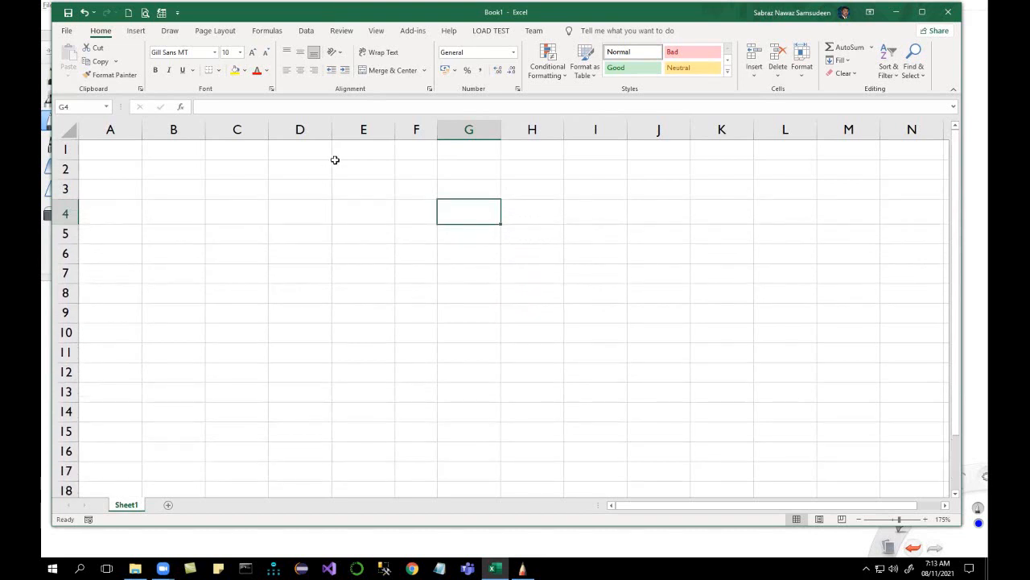
{"action": "left_click_drag", "start_coordinate": [437, 132], "coordinate": [464, 131]}
{"action": "mouse_move", "coordinate": [62, 223]}
{"action": "left_mouse_down"}
{"action": "mouse_move", "coordinate": [58, 275]}
{"action": "mouse_move", "coordinate": [64, 226]}
{"action": "left_mouse_up"}
Switch to SketchBook, draw a vertical double-headed resize pointer beside the horizontal one, and return to Excel
{"action": "key", "text": "alt+Tab"}
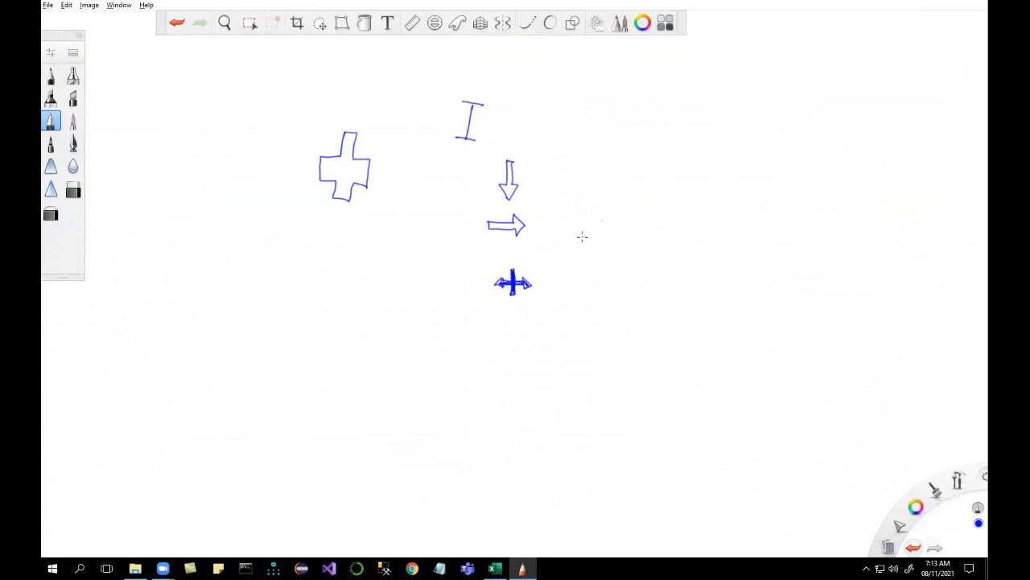
{"action": "mouse_move", "coordinate": [573, 274]}
{"action": "left_mouse_down"}
{"action": "mouse_move", "coordinate": [571, 298]}
{"action": "mouse_move", "coordinate": [576, 289]}
{"action": "left_mouse_up"}
{"action": "key", "text": "alt+Tab"}
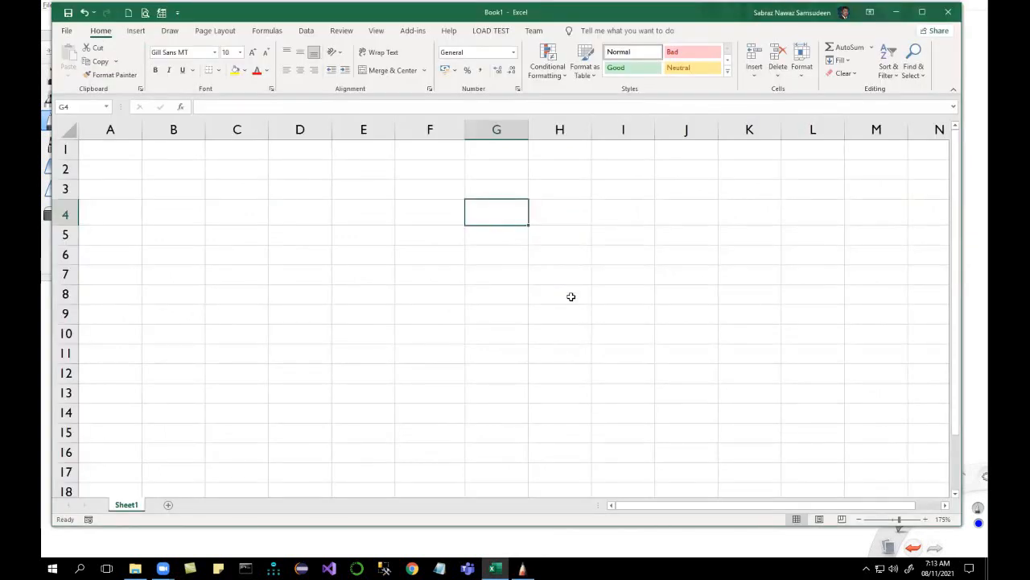
Select cell E3, and in SketchBook draw the small plus-shaped fill handle pointer beside the horizontal resize pointer
{"action": "left_click", "coordinate": [369, 189]}
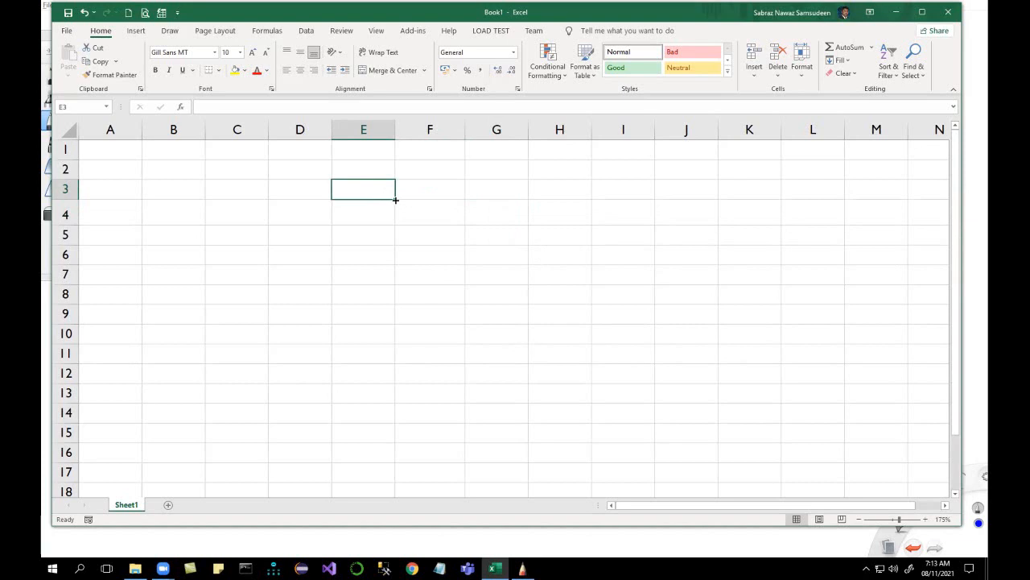
{"action": "key", "text": "alt+Tab"}
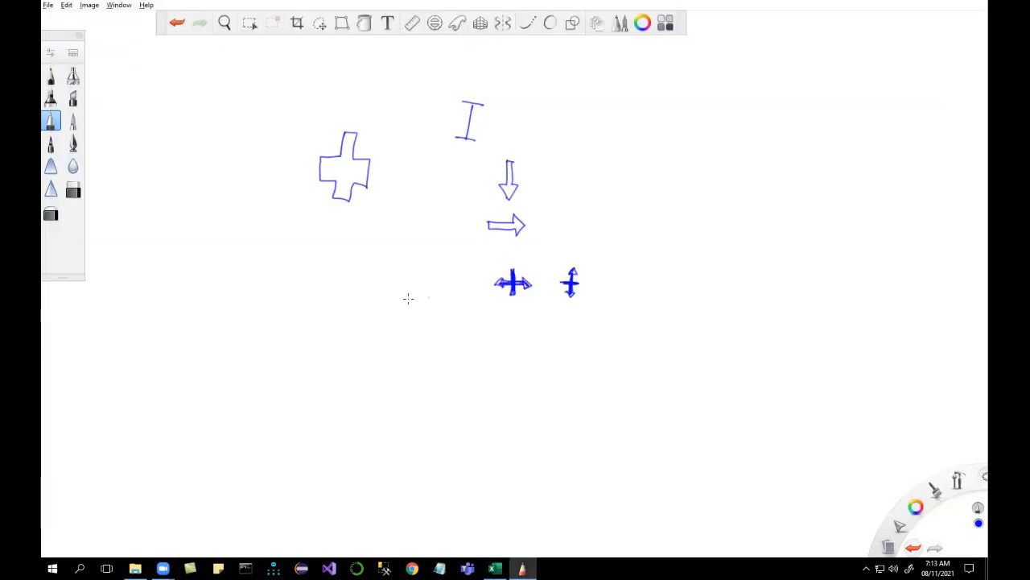
{"action": "mouse_move", "coordinate": [422, 283]}
{"action": "left_mouse_down"}
{"action": "mouse_move", "coordinate": [420, 295]}
{"action": "mouse_move", "coordinate": [427, 288]}
{"action": "left_mouse_up"}
Return to Excel, enter dd in cell E3, and fill it down through cell E9
{"action": "key", "text": "alt+Tab"}
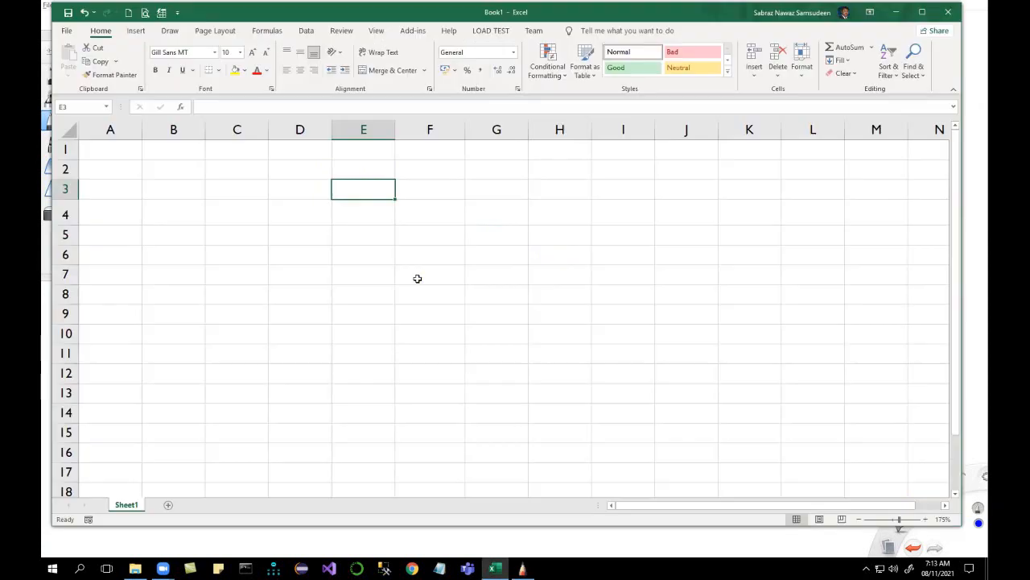
{"action": "left_click_drag", "start_coordinate": [396, 199], "coordinate": [395, 321]}
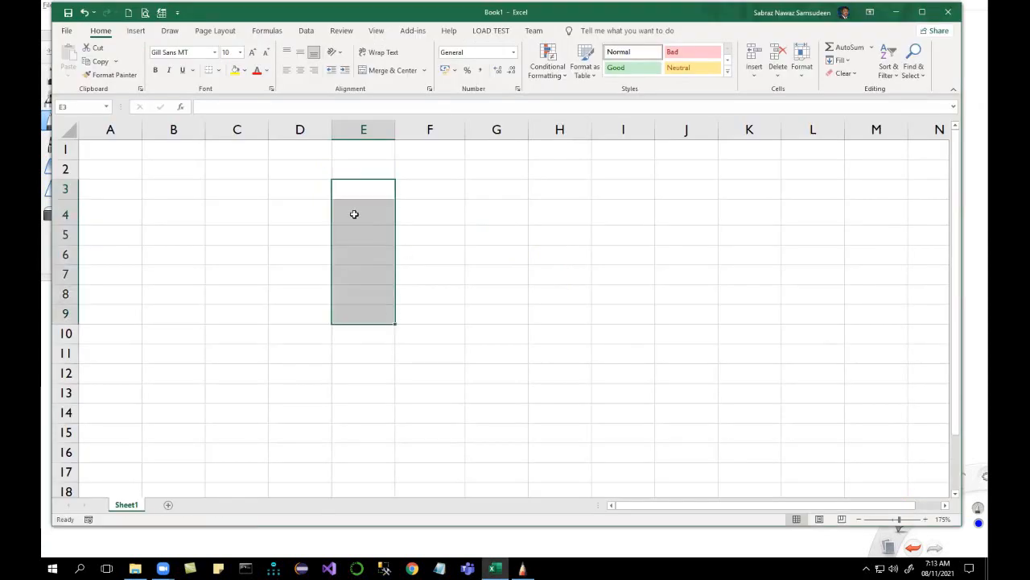
{"action": "left_click", "coordinate": [351, 188]}
{"action": "type", "text": "dd"}
{"action": "key", "text": "Return"}
{"action": "left_click", "coordinate": [357, 190]}
{"action": "left_click_drag", "start_coordinate": [396, 198], "coordinate": [393, 329]}
Fill dd from cell E3 across to I3, and select the range E3:I9
{"action": "left_click", "coordinate": [374, 189]}
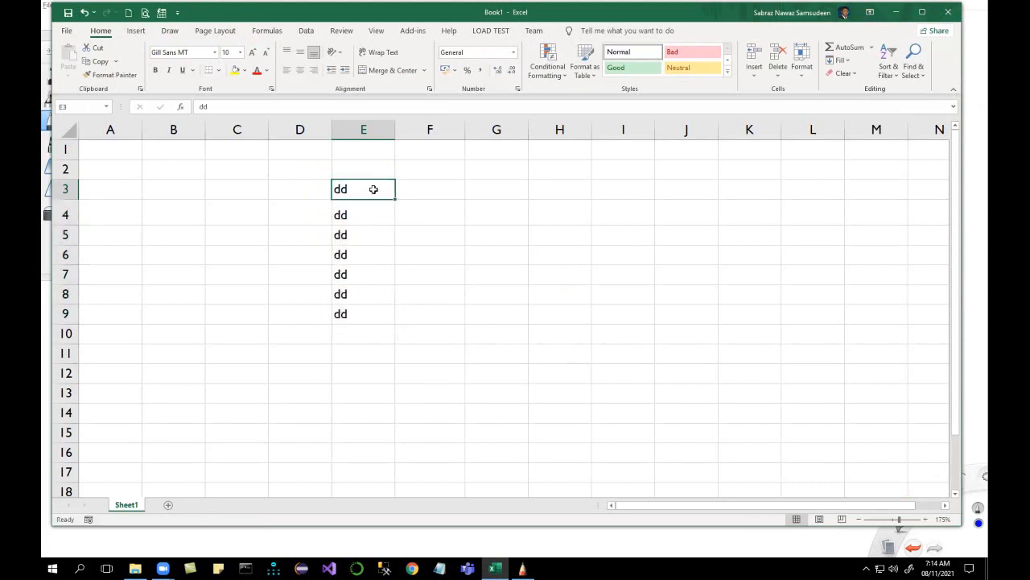
{"action": "left_click_drag", "start_coordinate": [394, 198], "coordinate": [655, 201]}
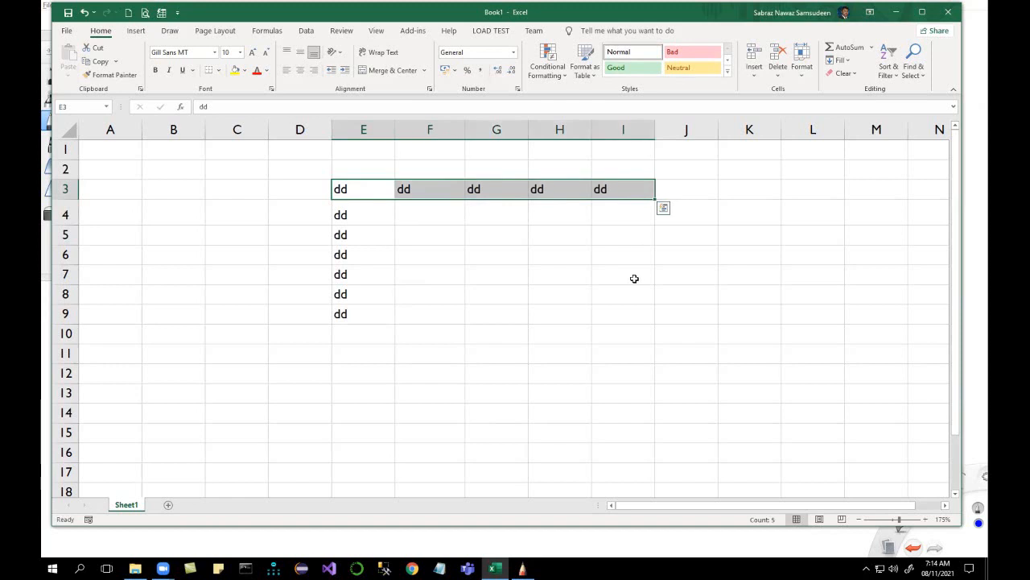
{"action": "left_click", "coordinate": [427, 214]}
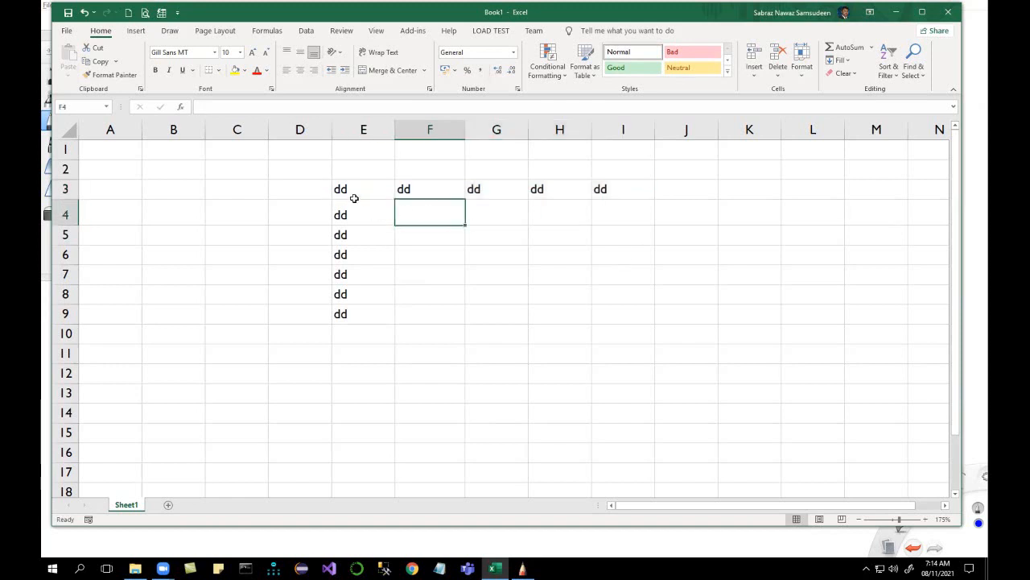
{"action": "left_click_drag", "start_coordinate": [345, 190], "coordinate": [605, 316]}
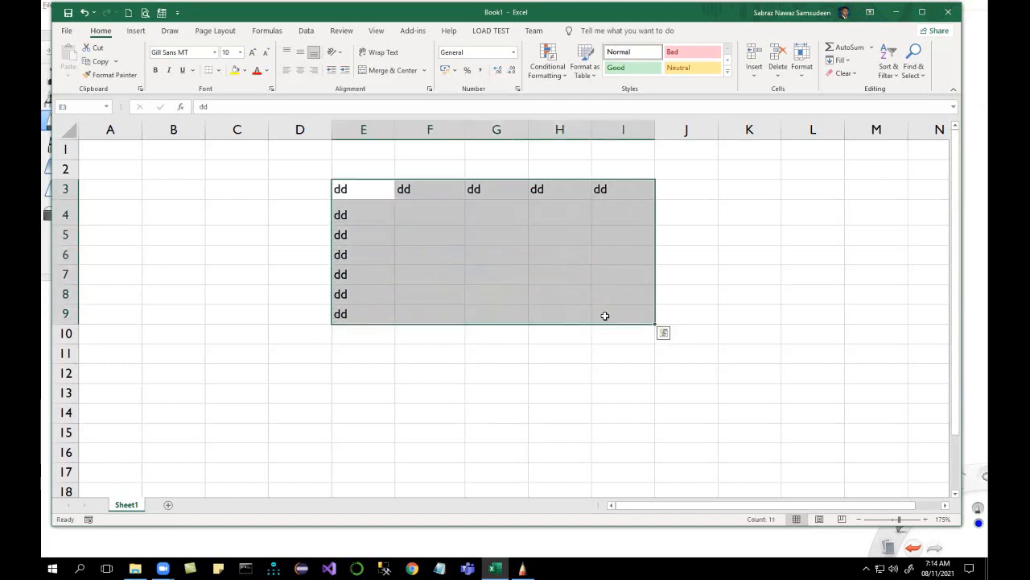
Clear the range E3:I9, and enter dd into all of the cells E3:E6 at once
{"action": "key", "text": "Delete"}
{"action": "left_click", "coordinate": [384, 191]}
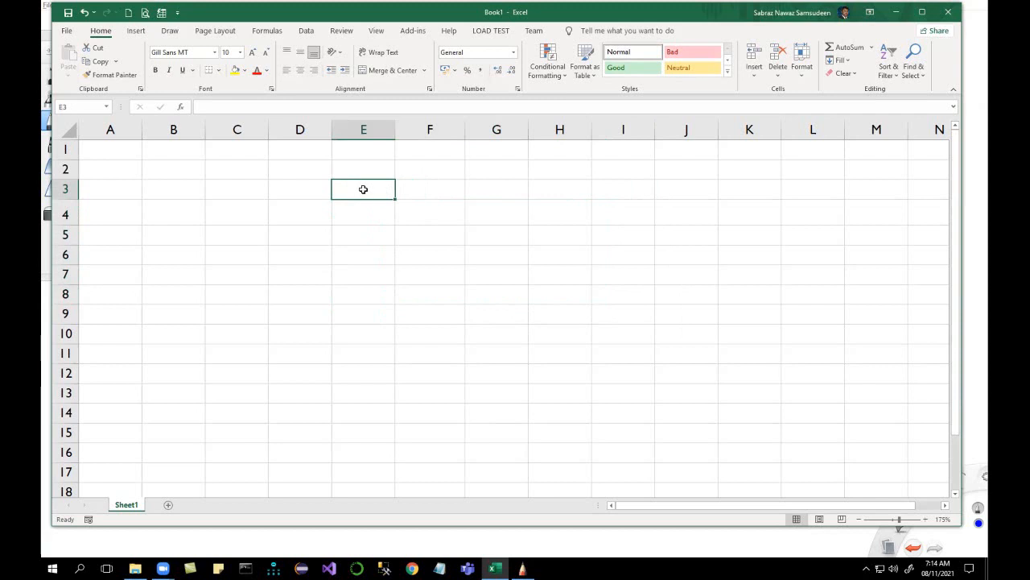
{"action": "left_click_drag", "start_coordinate": [363, 189], "coordinate": [356, 247]}
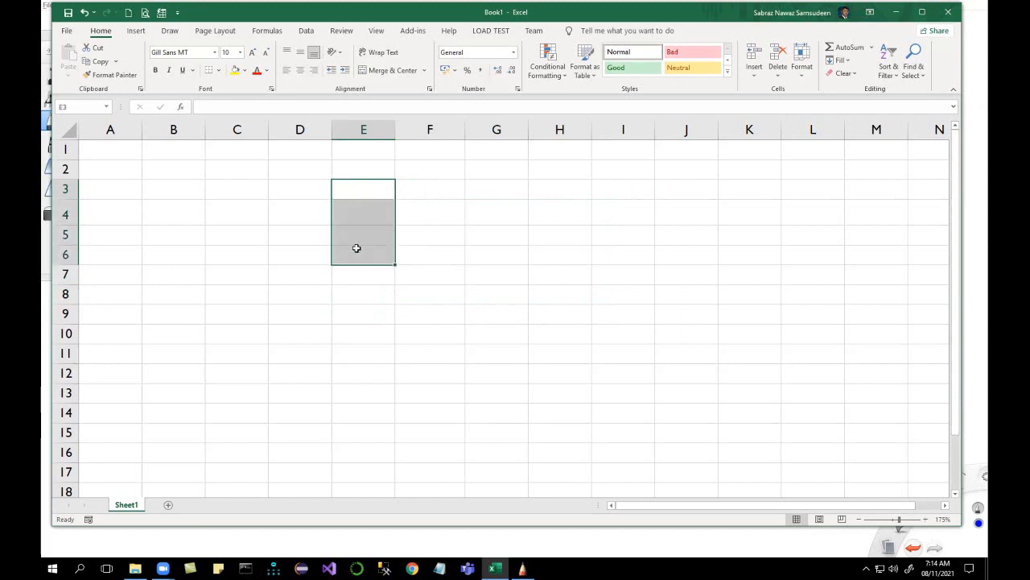
{"action": "type", "text": "dd"}
{"action": "key", "text": "ctrl+Return"}
{"action": "left_click", "coordinate": [431, 205]}
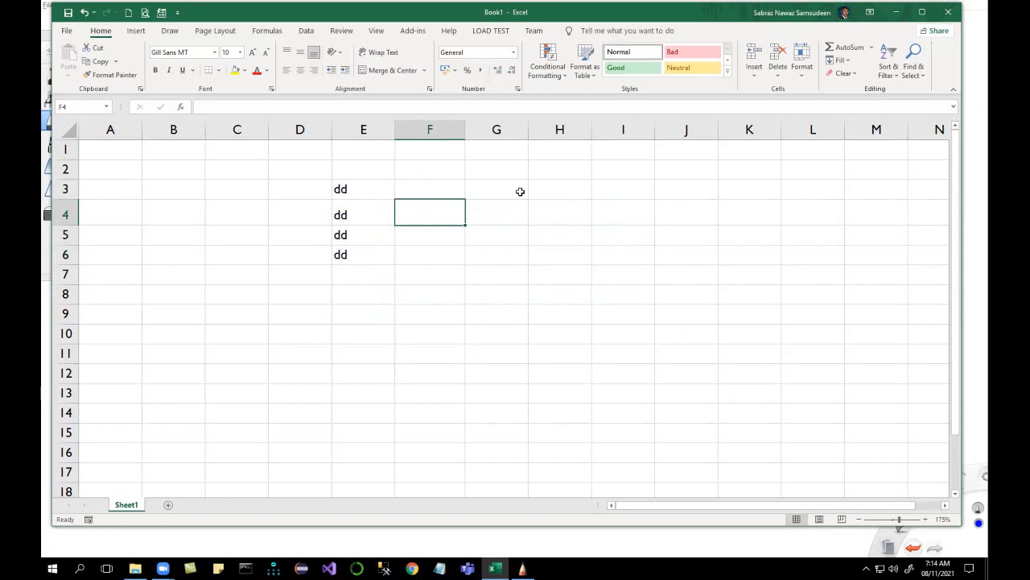
Select cell E3, switch to SketchBook, draw a four-headed move pointer below the small plus pointer, and return to Excel
{"action": "left_click", "coordinate": [366, 191]}
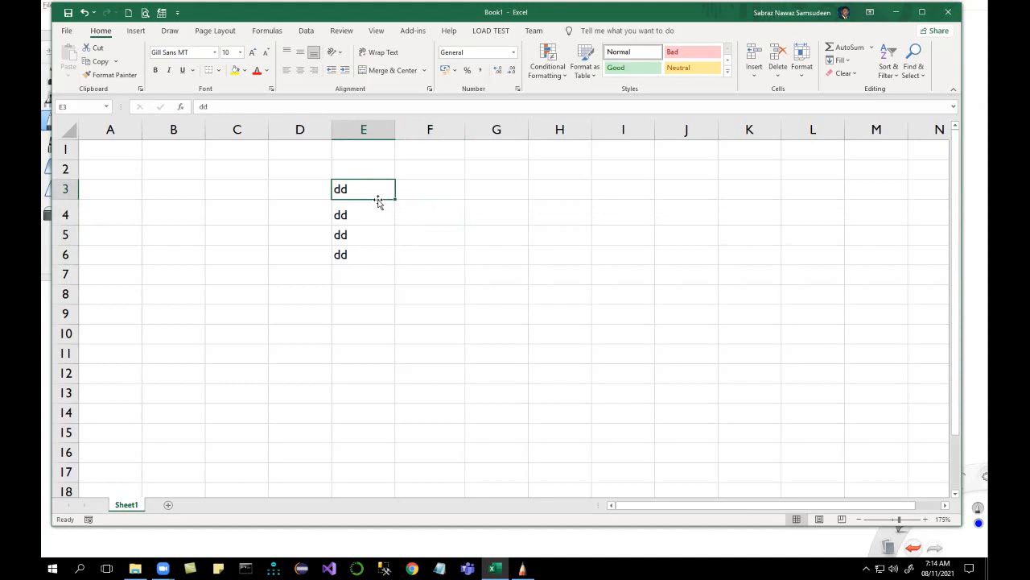
{"action": "key", "text": "alt+Tab"}
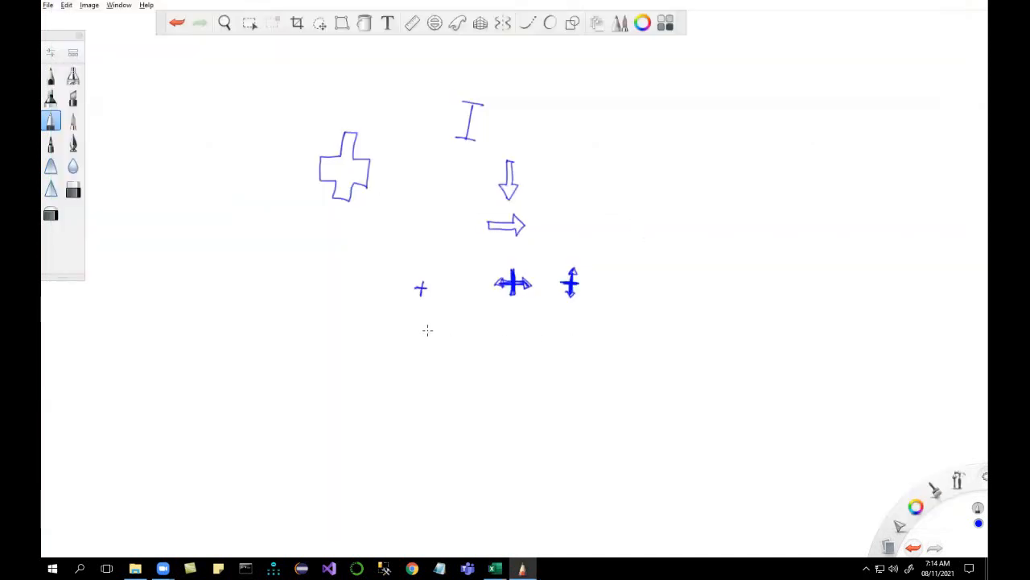
{"action": "mouse_move", "coordinate": [430, 325]}
{"action": "left_mouse_down"}
{"action": "mouse_move", "coordinate": [431, 348]}
{"action": "mouse_move", "coordinate": [443, 339]}
{"action": "mouse_move", "coordinate": [427, 331]}
{"action": "mouse_move", "coordinate": [436, 330]}
{"action": "mouse_move", "coordinate": [418, 343]}
{"action": "mouse_move", "coordinate": [443, 343]}
{"action": "mouse_move", "coordinate": [435, 348]}
{"action": "left_mouse_up"}
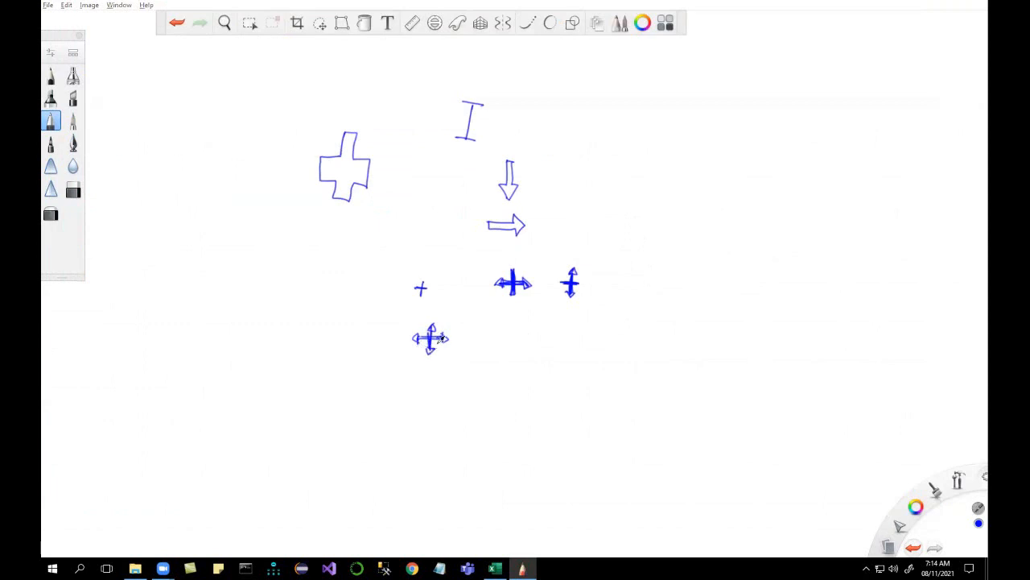
{"action": "key", "text": "alt+Tab"}
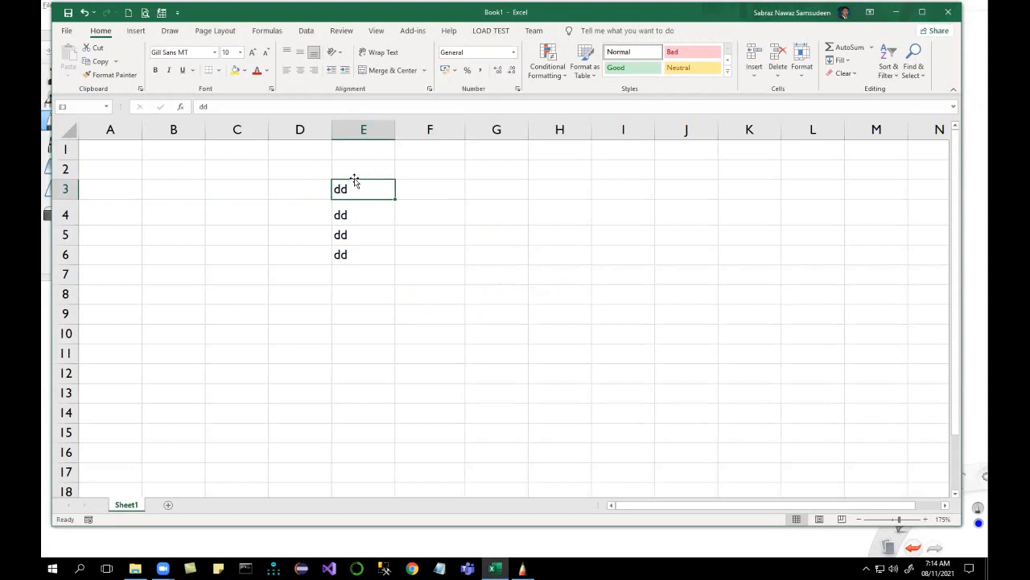
Move dd from cell E3 to H8, and undo the move
{"action": "left_click_drag", "start_coordinate": [354, 179], "coordinate": [354, 179]}
{"action": "left_click_drag", "start_coordinate": [387, 199], "coordinate": [540, 298]}
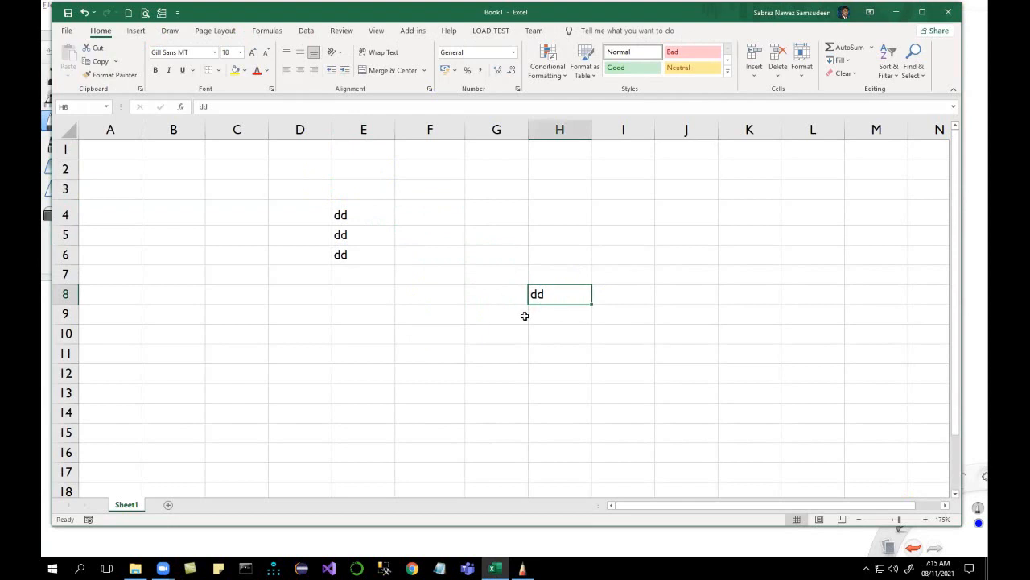
{"action": "key", "text": "ctrl+z"}
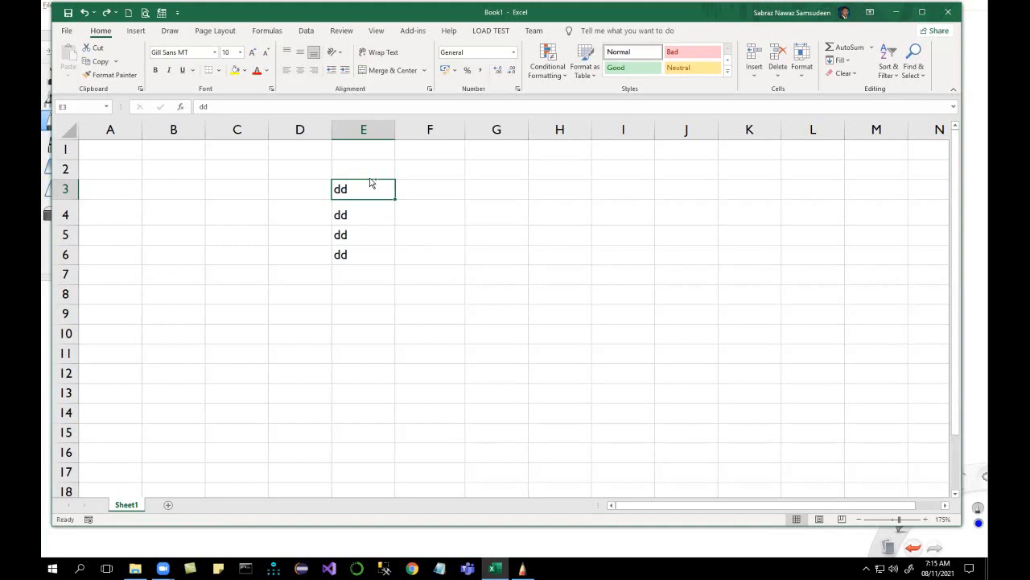
Copy dd from cell E3 to G6, leaving the original in place, and select cell F7
{"action": "left_click_drag", "start_coordinate": [371, 183], "coordinate": [512, 262]}
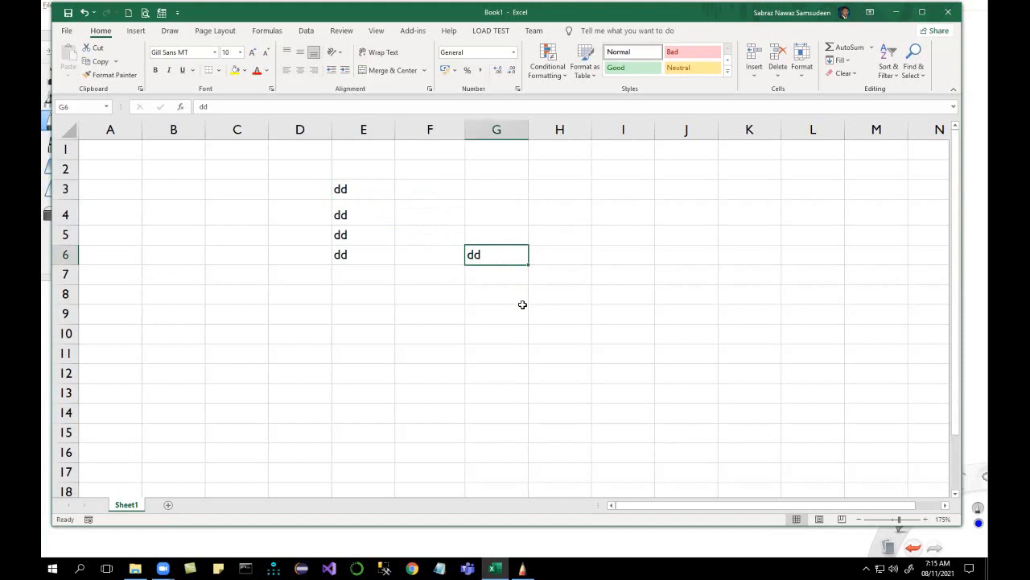
{"action": "left_click", "coordinate": [425, 272]}
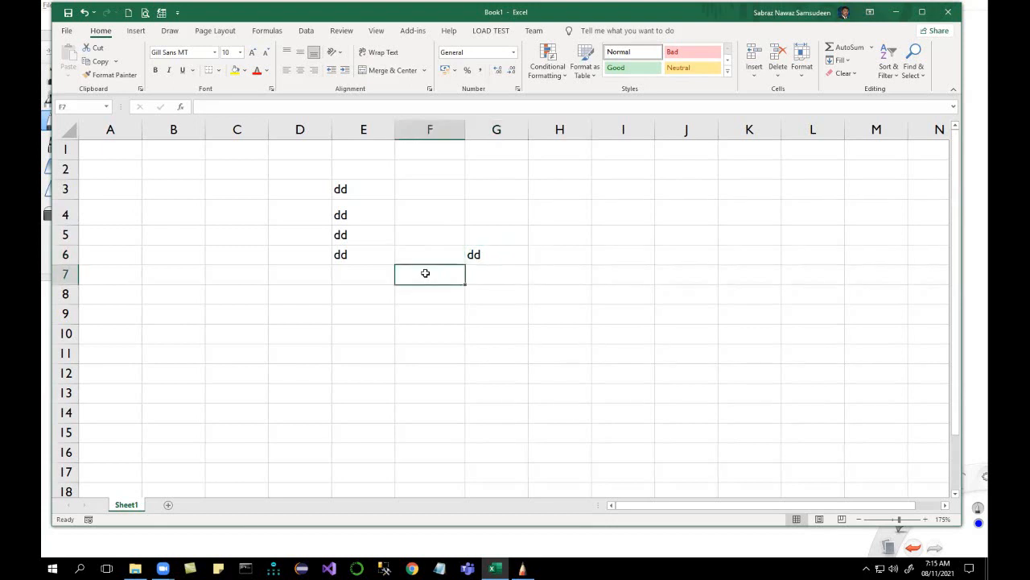
Insert a rectangle about 1.71" wide and 1.31" high over columns C to E, and move it over columns E to G
{"action": "left_click", "coordinate": [136, 30]}
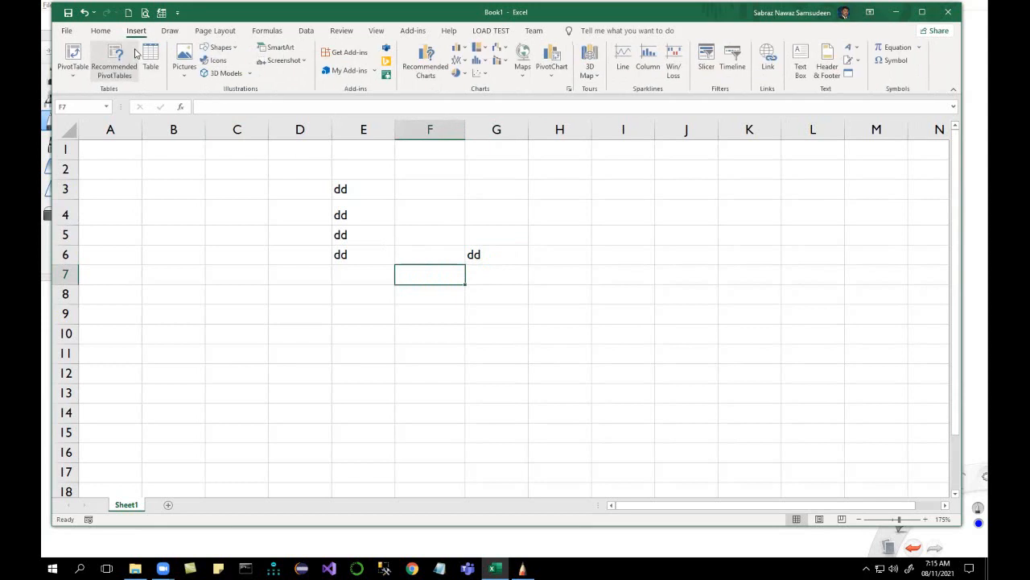
{"action": "left_click", "coordinate": [222, 49]}
{"action": "left_click", "coordinate": [239, 77]}
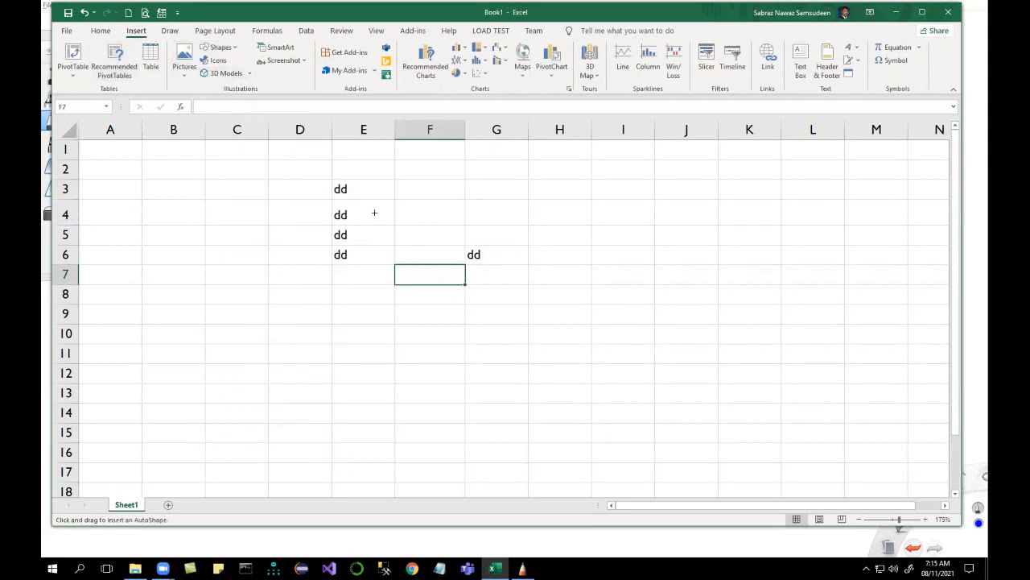
{"action": "left_click_drag", "start_coordinate": [231, 219], "coordinate": [390, 343]}
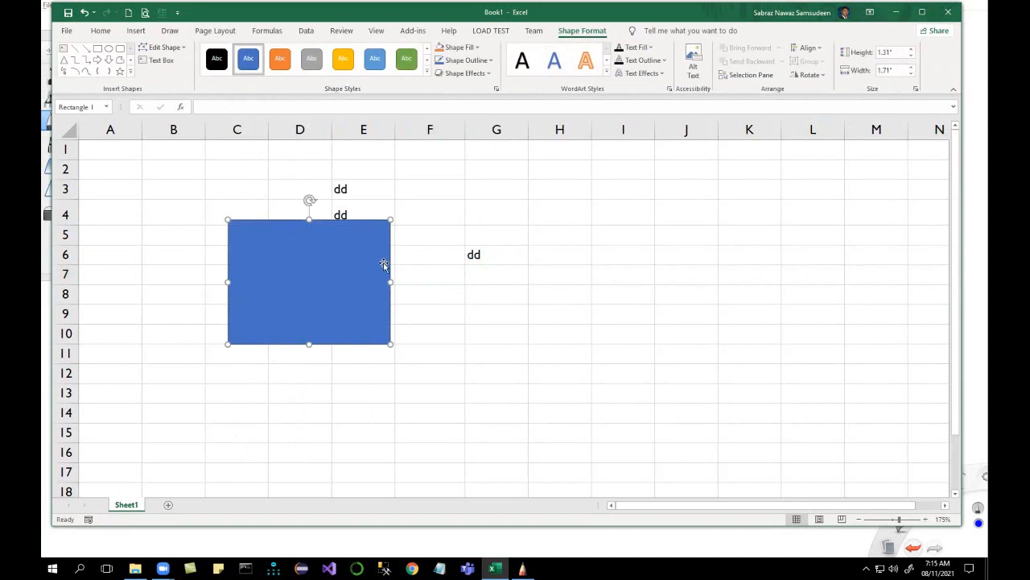
{"action": "left_click", "coordinate": [423, 214]}
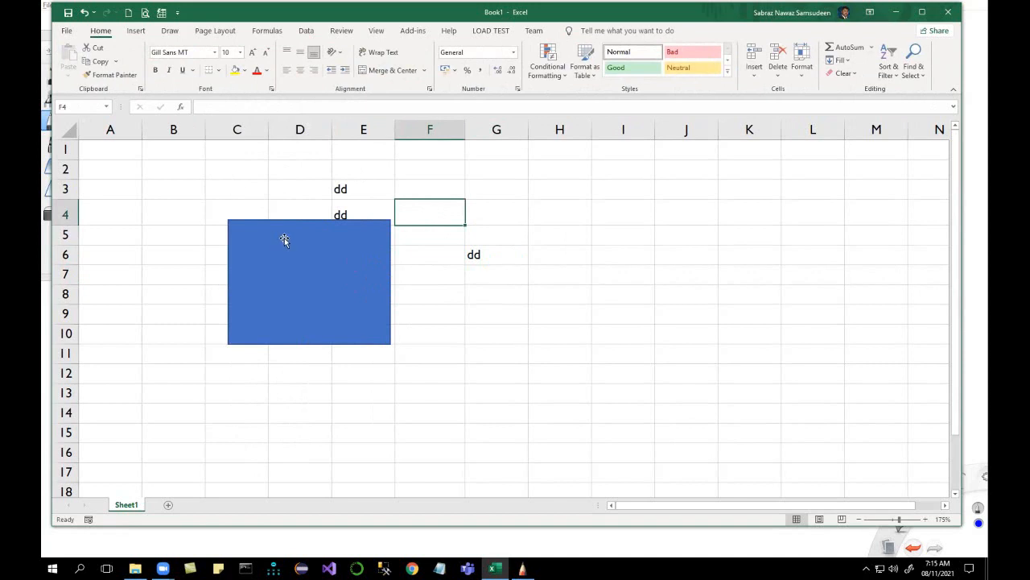
{"action": "left_click_drag", "start_coordinate": [369, 228], "coordinate": [475, 190]}
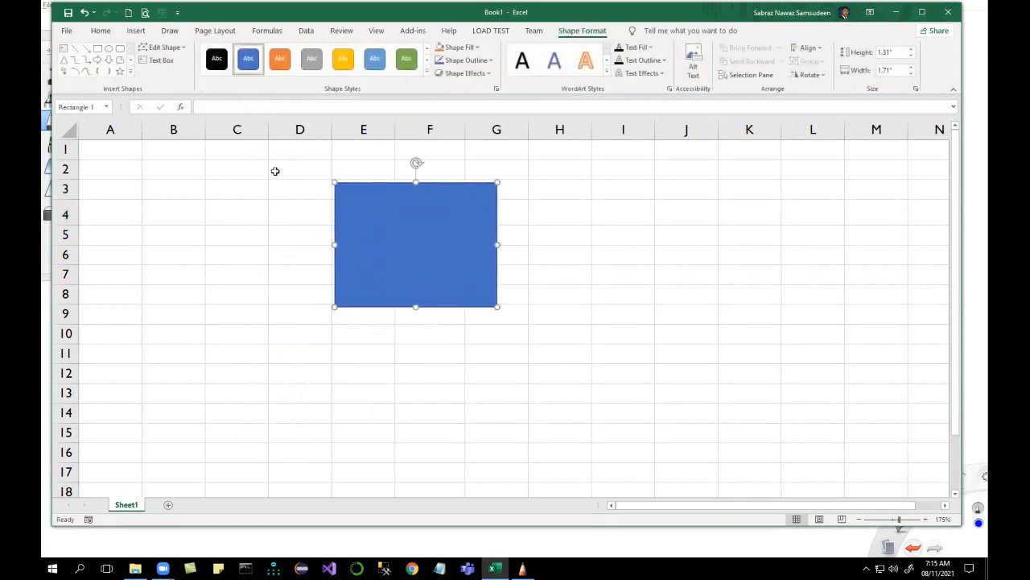
Duplicate the blue rectangle, and group the two rectangles together
{"action": "key", "text": "ctrl+d"}
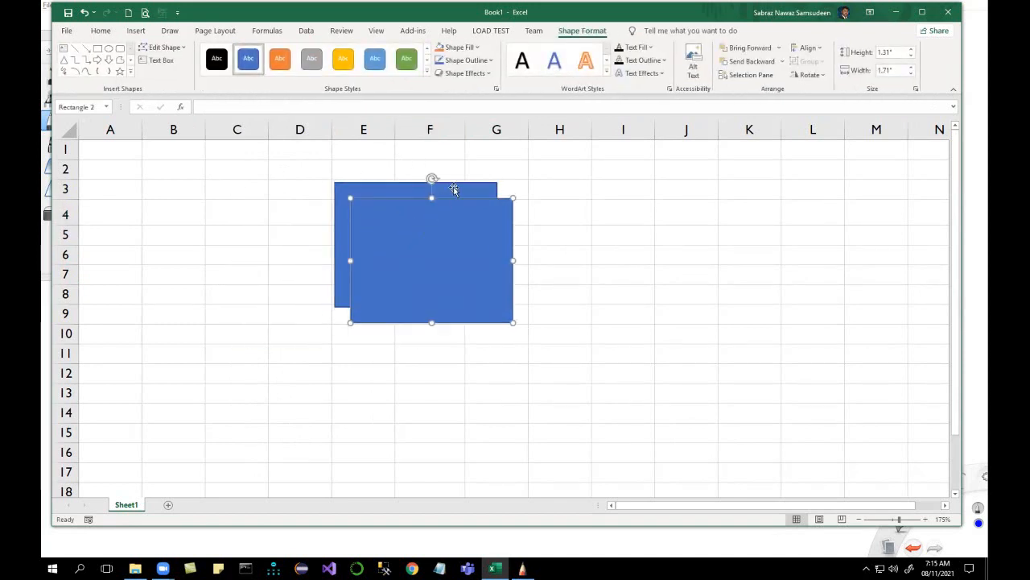
{"action": "left_click", "coordinate": [453, 188], "text": "shift"}
{"action": "right_click", "coordinate": [453, 188]}
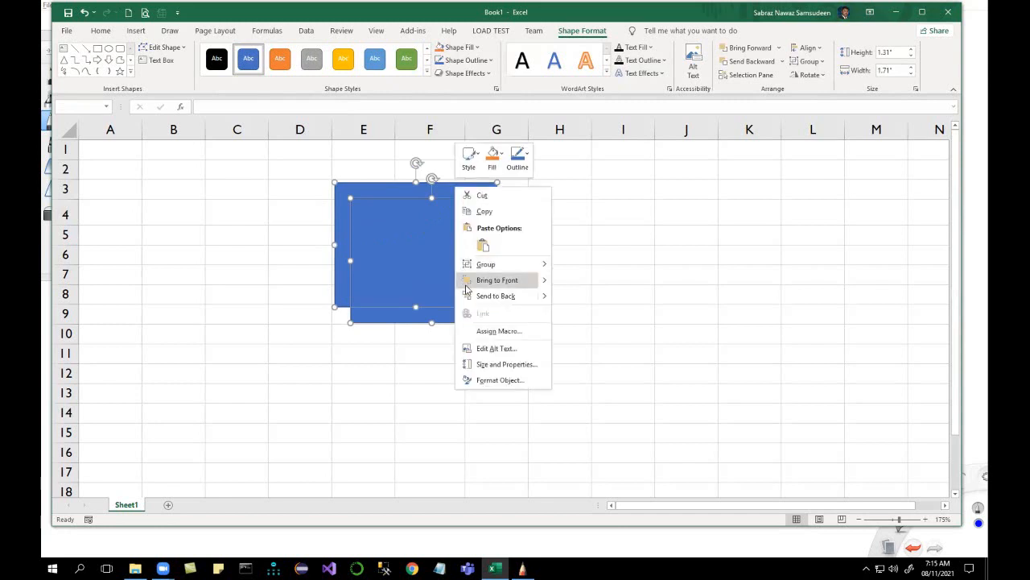
{"action": "mouse_move", "coordinate": [491, 264]}
{"action": "left_click", "coordinate": [583, 265]}
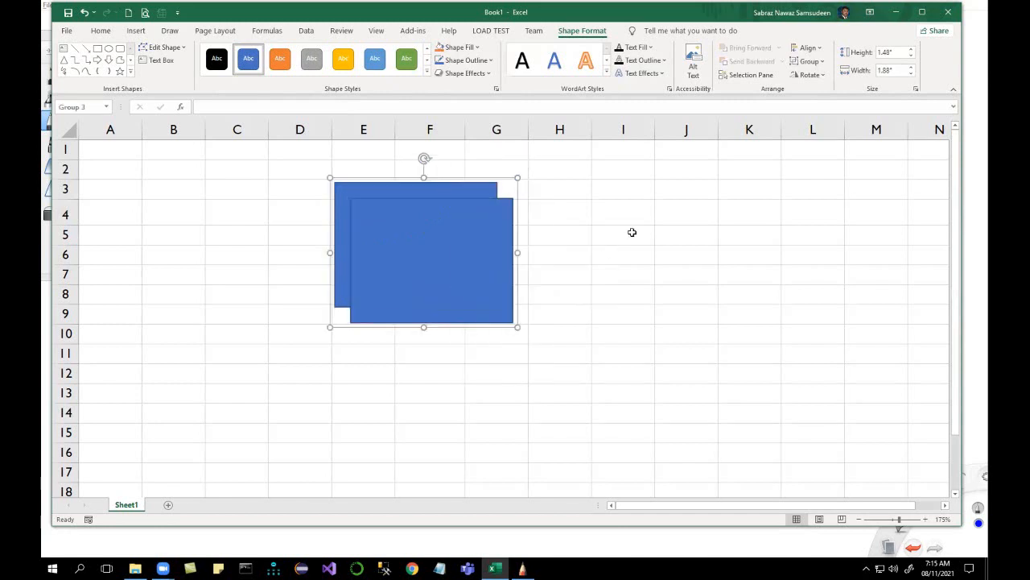
Move the grouped rectangles over columns B to E, and deselect them by selecting cell F7
{"action": "left_click", "coordinate": [633, 231]}
{"action": "left_click_drag", "start_coordinate": [471, 222], "coordinate": [317, 216]}
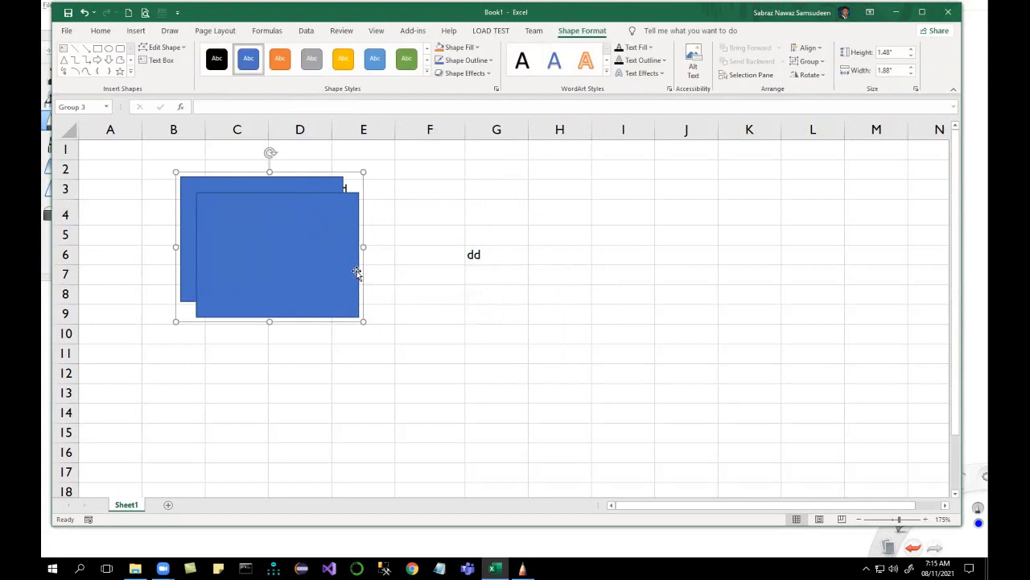
{"action": "left_click", "coordinate": [403, 271]}
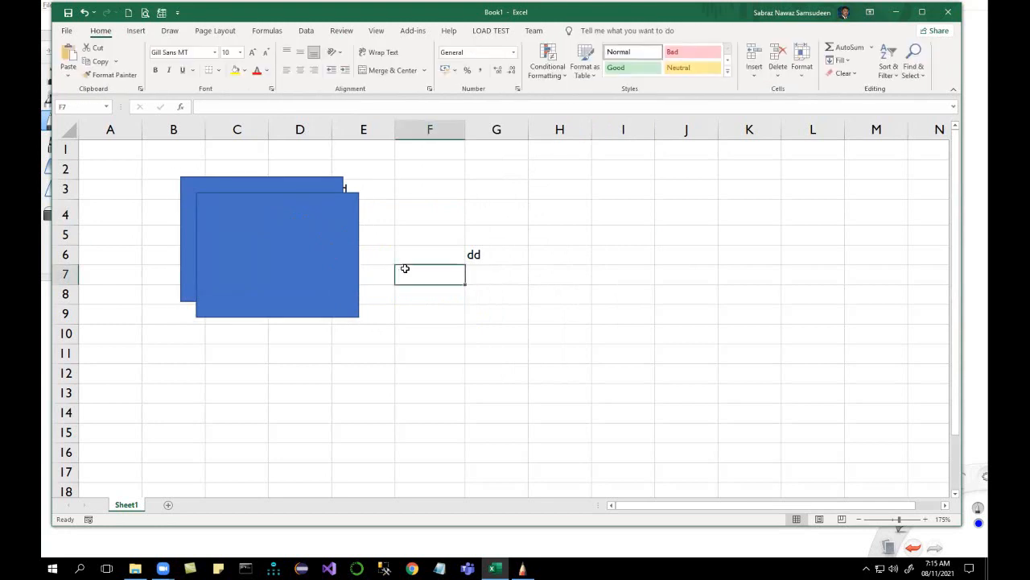
Switch to SketchBook, draw a slanted arrow pointer beside the large cross pointer, and return to Excel
{"action": "key", "text": "alt+Tab"}
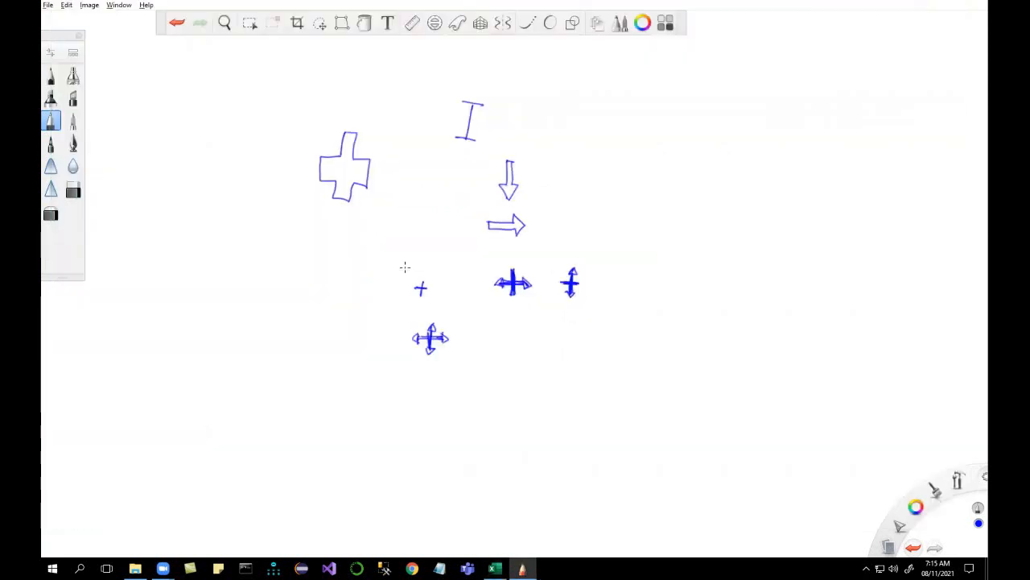
{"action": "mouse_move", "coordinate": [417, 174]}
{"action": "left_mouse_down"}
{"action": "mouse_move", "coordinate": [427, 192]}
{"action": "mouse_move", "coordinate": [424, 165]}
{"action": "mouse_move", "coordinate": [405, 184]}
{"action": "mouse_move", "coordinate": [431, 193]}
{"action": "left_mouse_up"}
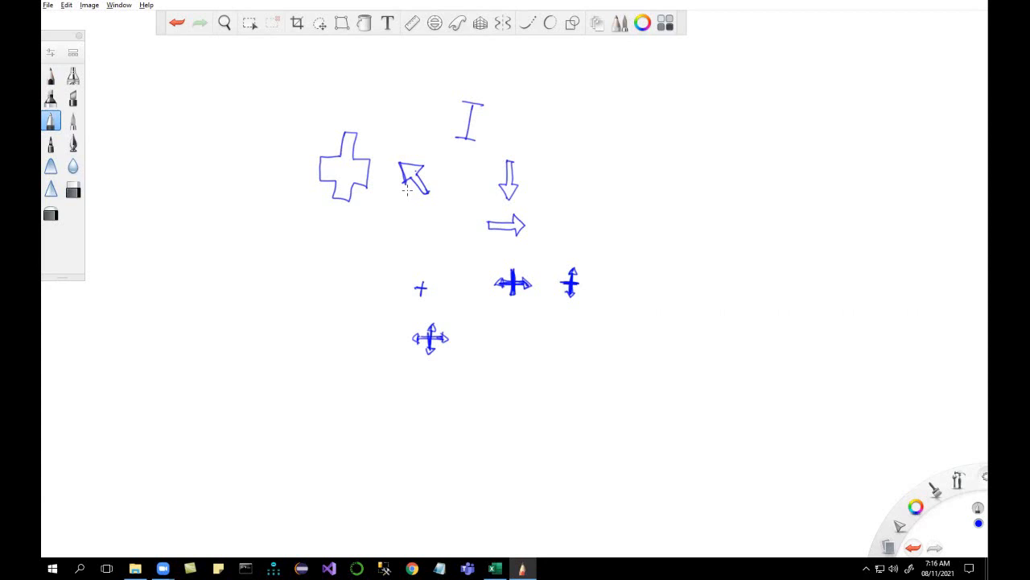
{"action": "key", "text": "alt+Tab"}
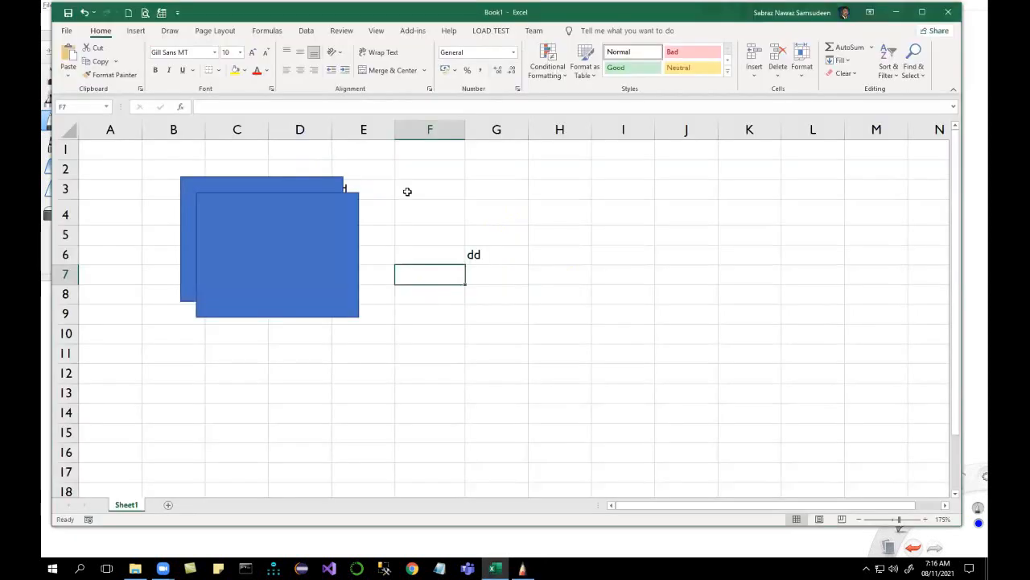
Insert the picture Polish_20210429_145214603 from the device's Camera Roll folder
{"action": "left_click", "coordinate": [137, 31]}
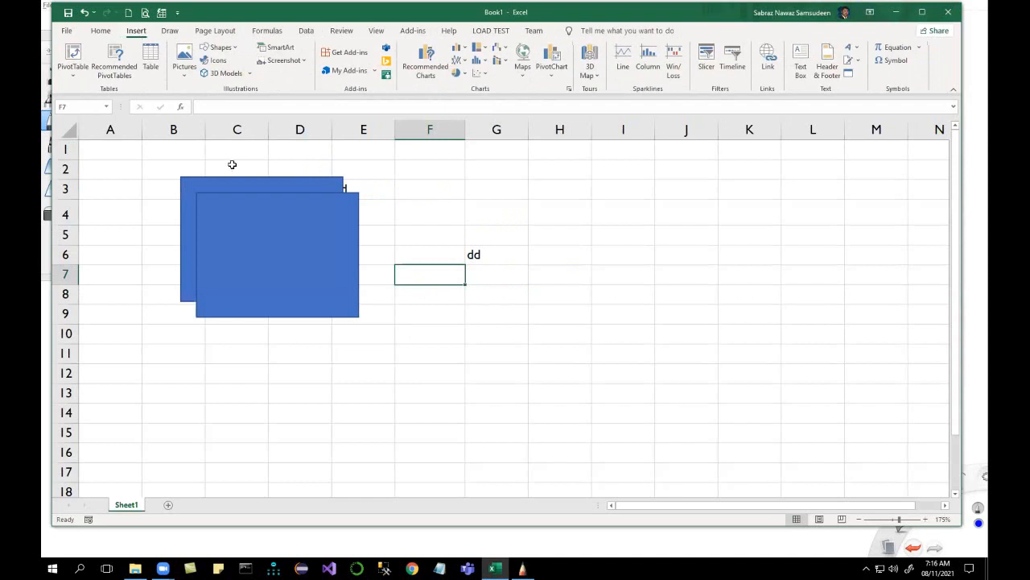
{"action": "left_click", "coordinate": [184, 65]}
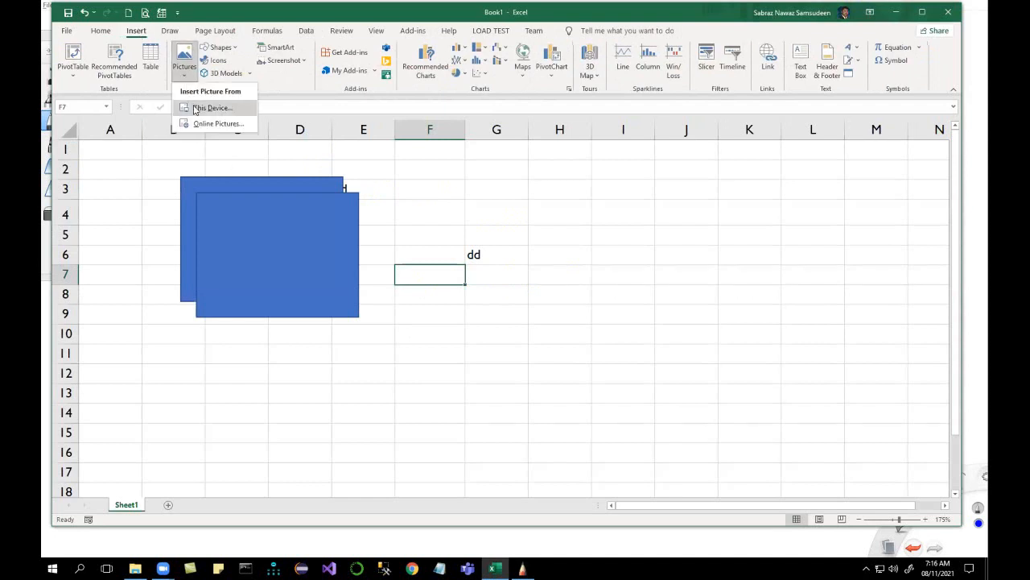
{"action": "left_click", "coordinate": [194, 108]}
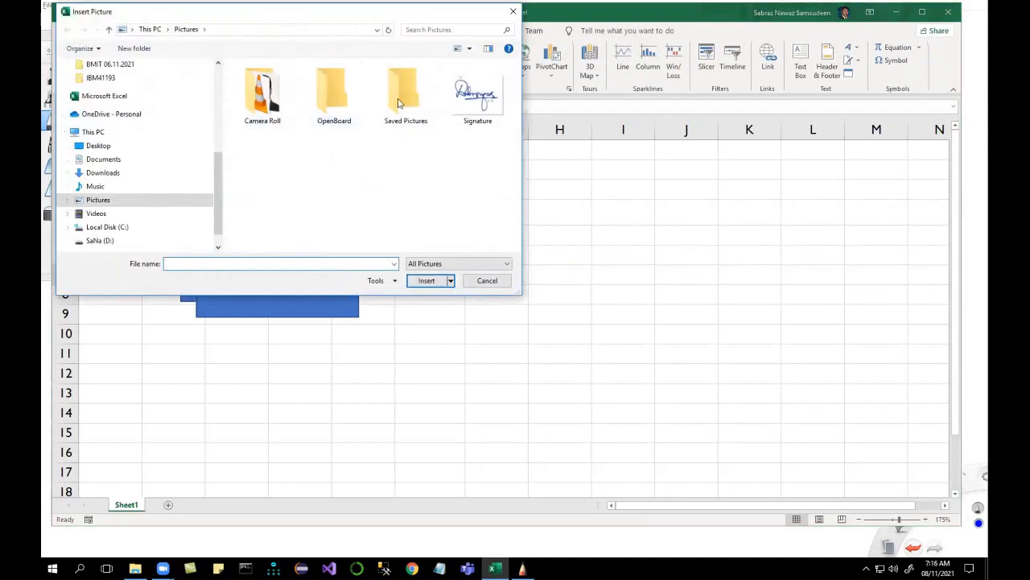
{"action": "double_click", "coordinate": [261, 108]}
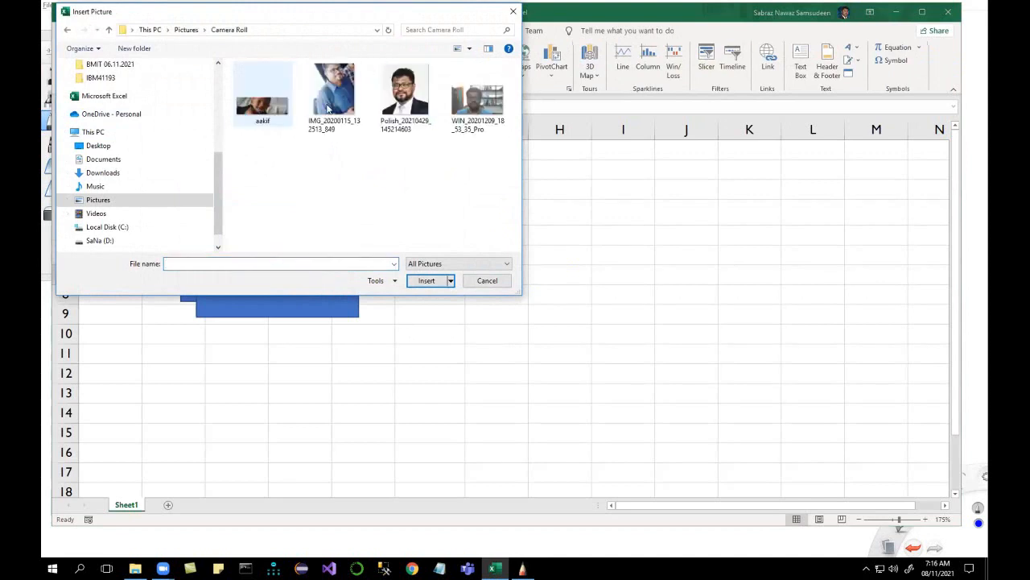
{"action": "double_click", "coordinate": [395, 112]}
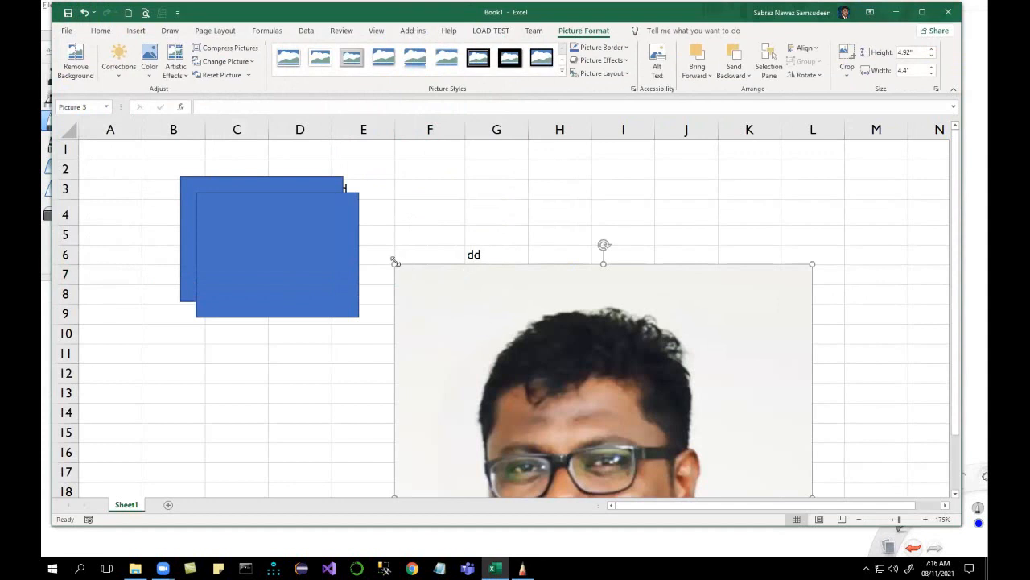
Shrink the picture to about 0.8" high and 0.72" wide, and place it over columns F and G in rows 2 to 5
{"action": "left_click_drag", "start_coordinate": [395, 262], "coordinate": [478, 357]}
{"action": "left_click_drag", "start_coordinate": [571, 391], "coordinate": [398, 184]}
{"action": "left_click_drag", "start_coordinate": [306, 153], "coordinate": [440, 171]}
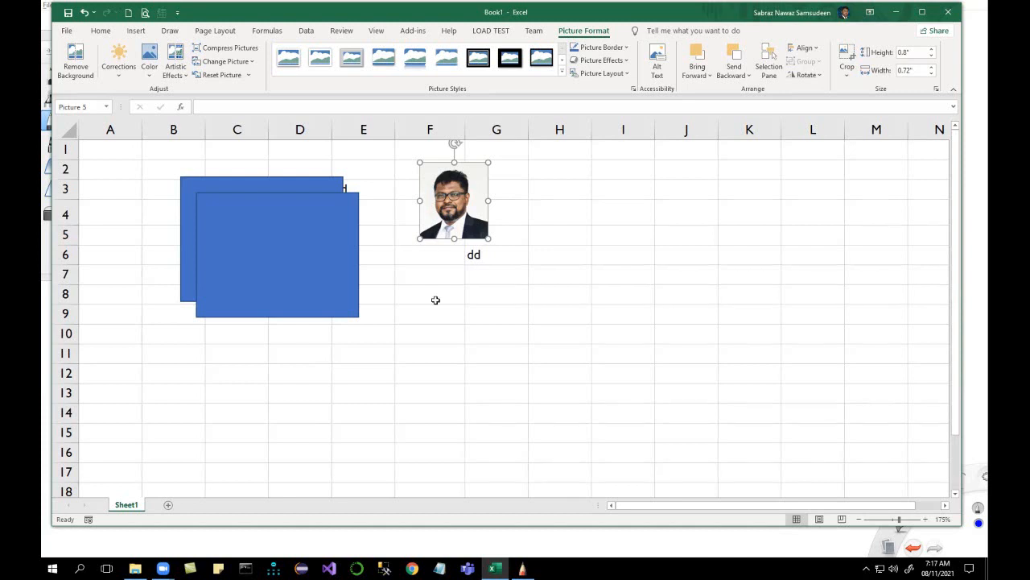
Select all objects on the sheet, and delete the picture and the grouped rectangles
{"action": "key", "text": "ctrl+a"}
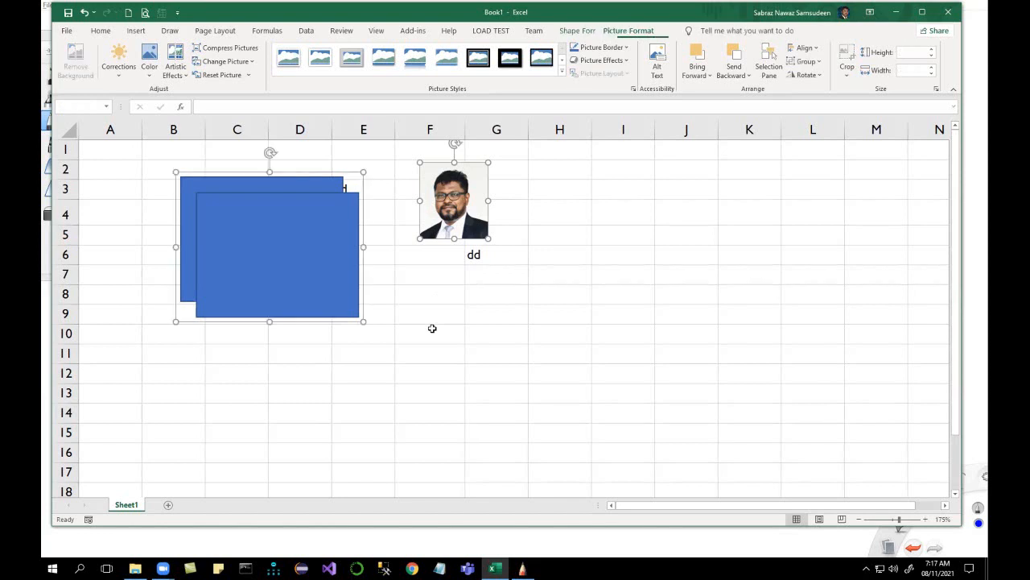
{"action": "key", "text": "Delete"}
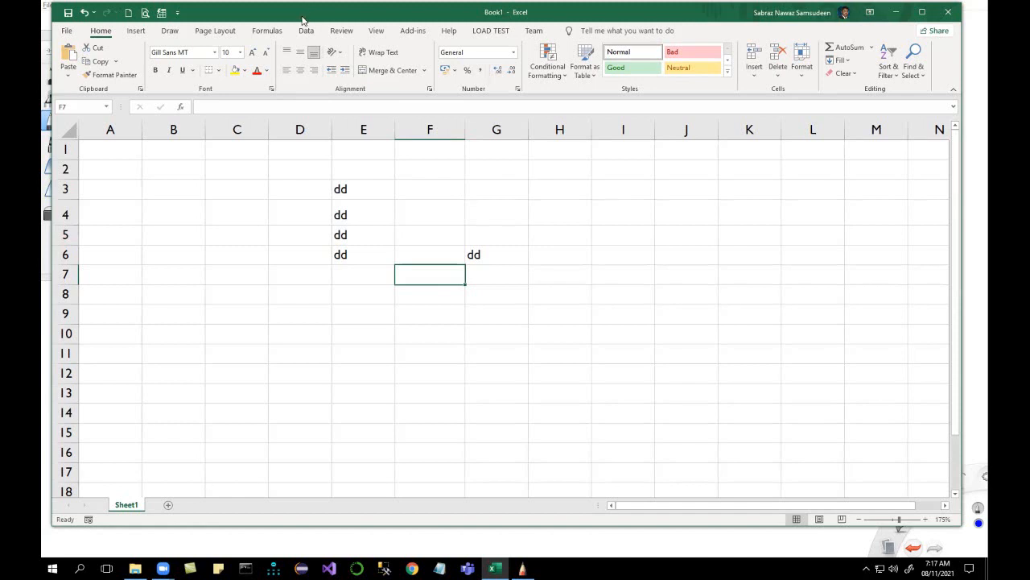
Create a new blank workbook
{"action": "left_click", "coordinate": [68, 32]}
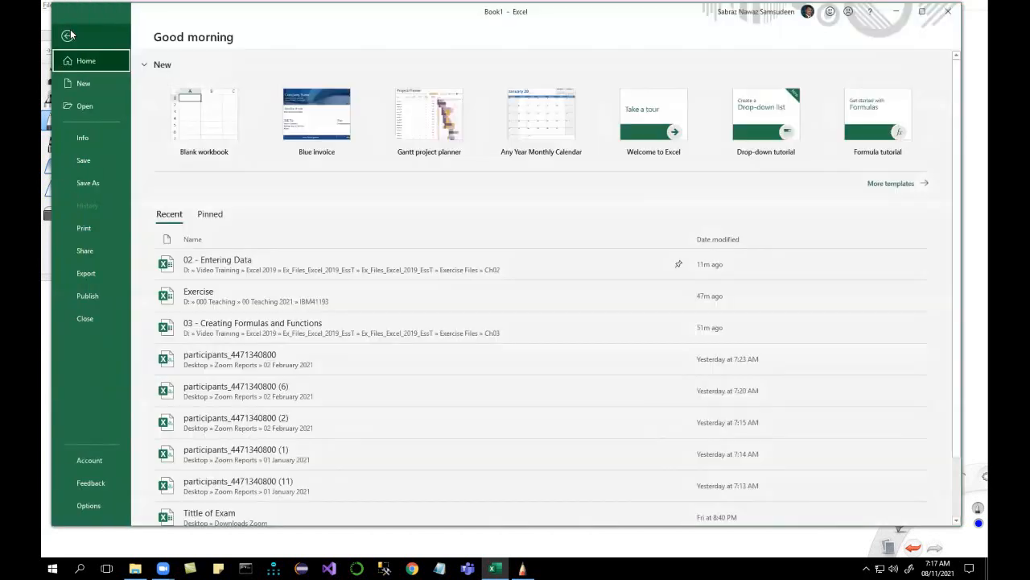
{"action": "left_click", "coordinate": [84, 84]}
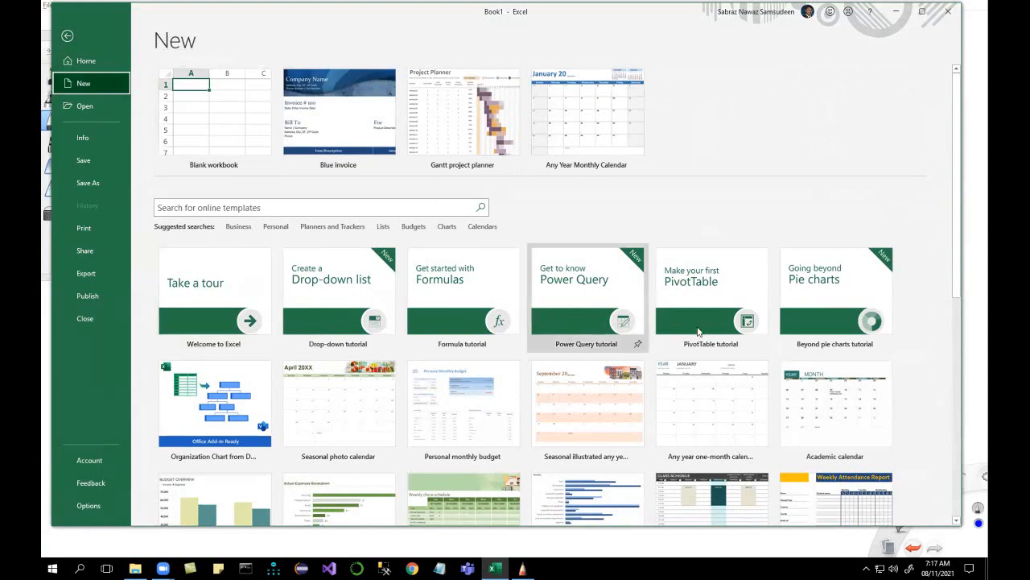
{"action": "left_click", "coordinate": [216, 122]}
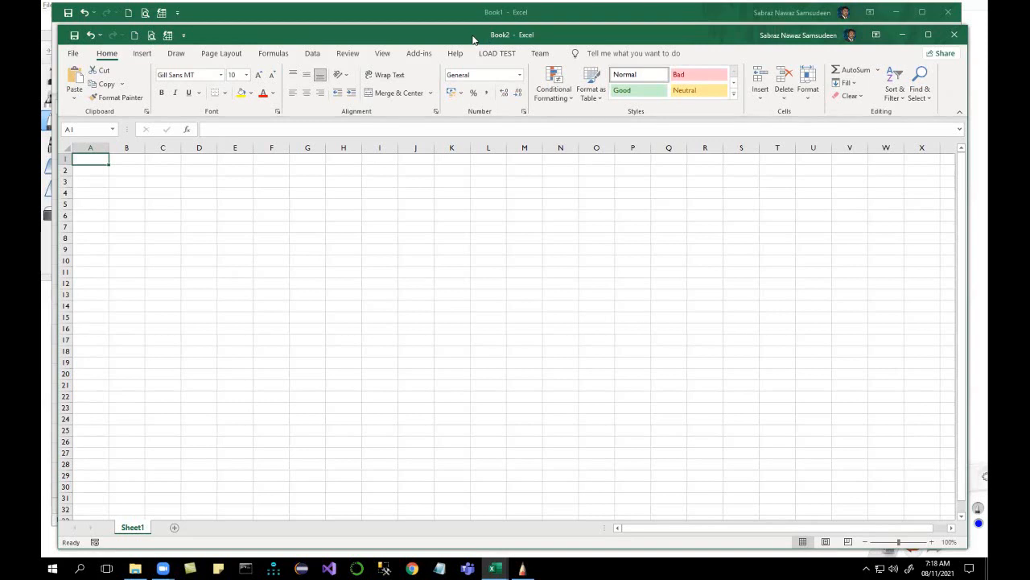
Close the blank workbook Book2
{"action": "left_click_drag", "start_coordinate": [473, 36], "coordinate": [473, 32]}
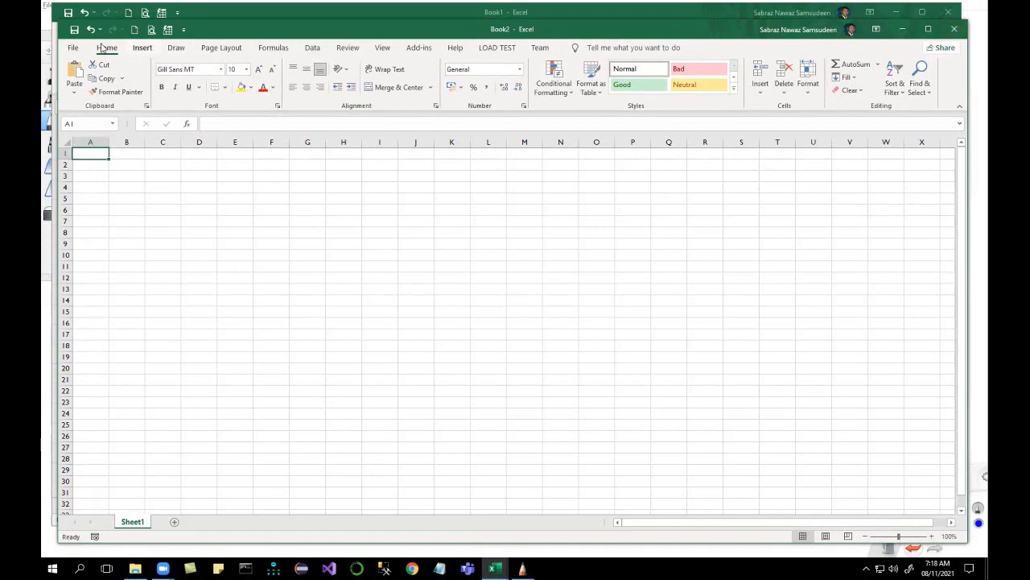
{"action": "left_click", "coordinate": [72, 48]}
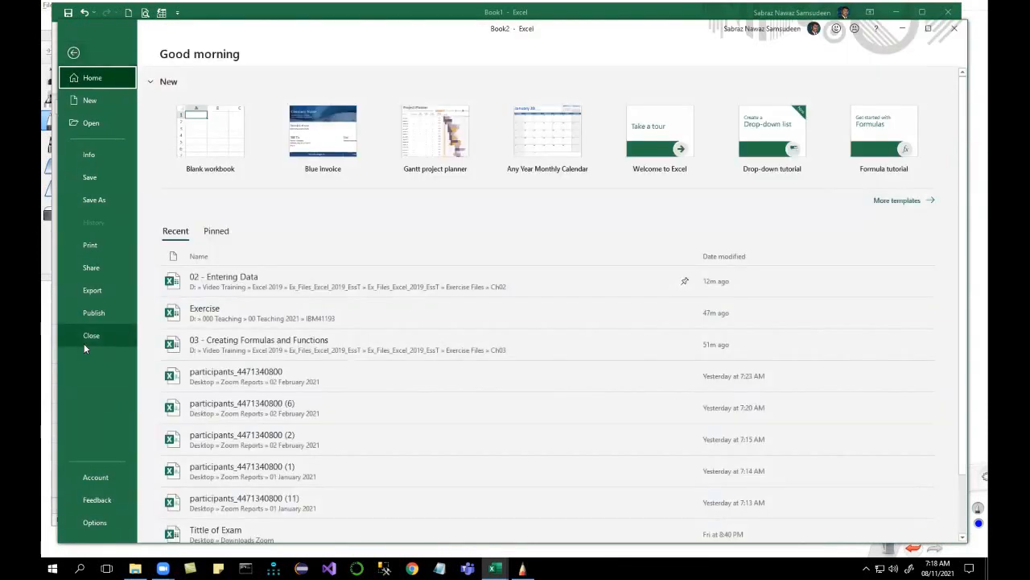
{"action": "left_click", "coordinate": [86, 341]}
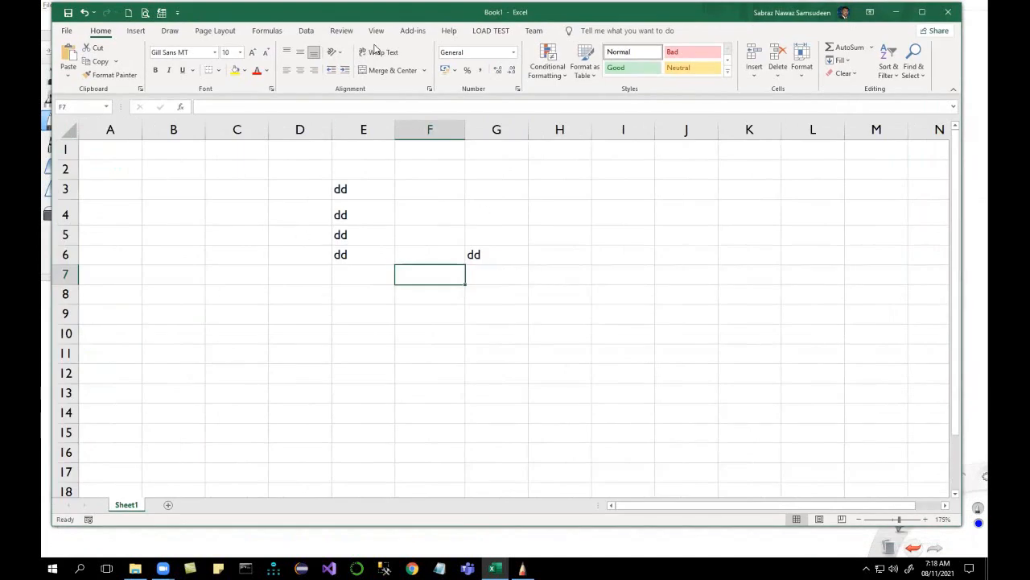
Close the workbook Book1 and open the full Save As dialog to save its changes
{"action": "left_click_drag", "start_coordinate": [359, 16], "coordinate": [361, 13]}
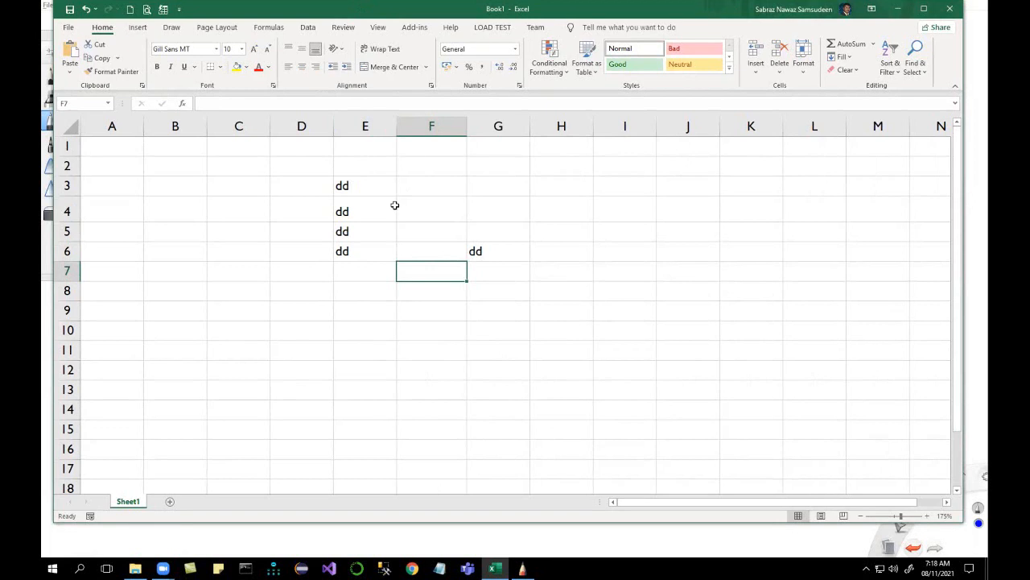
{"action": "left_click_drag", "start_coordinate": [333, 13], "coordinate": [337, 19]}
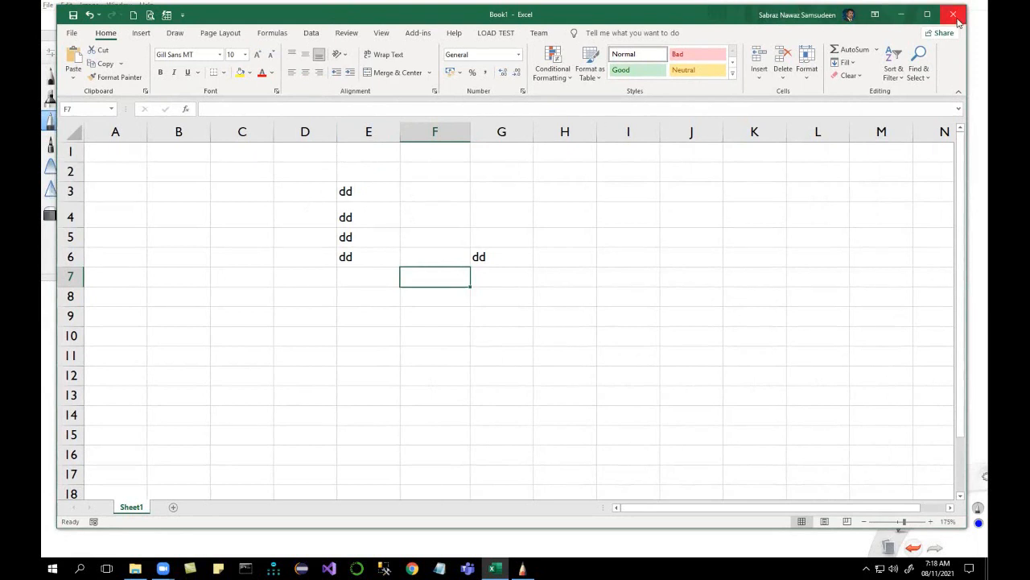
{"action": "left_click", "coordinate": [72, 33]}
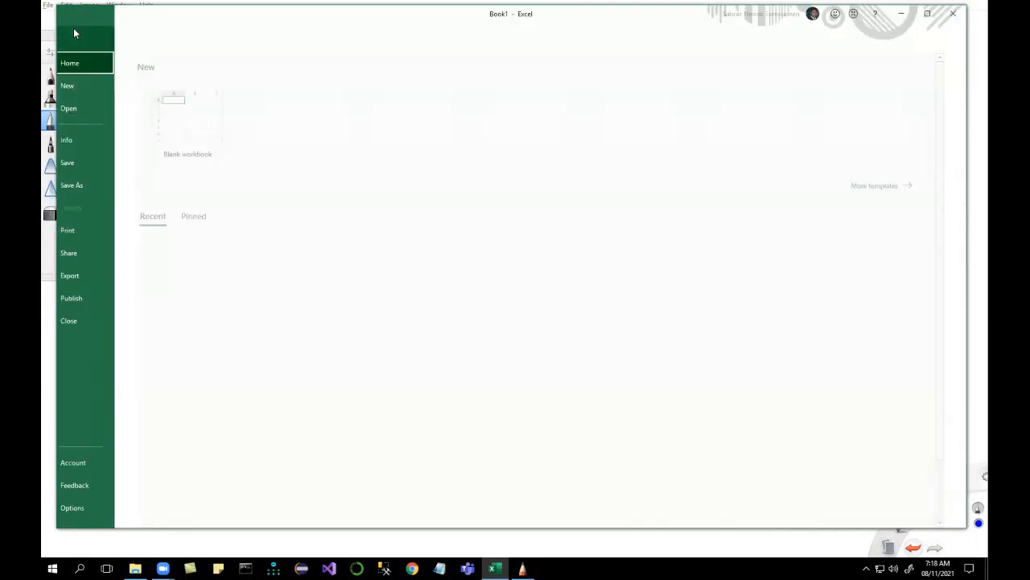
{"action": "left_click", "coordinate": [90, 322]}
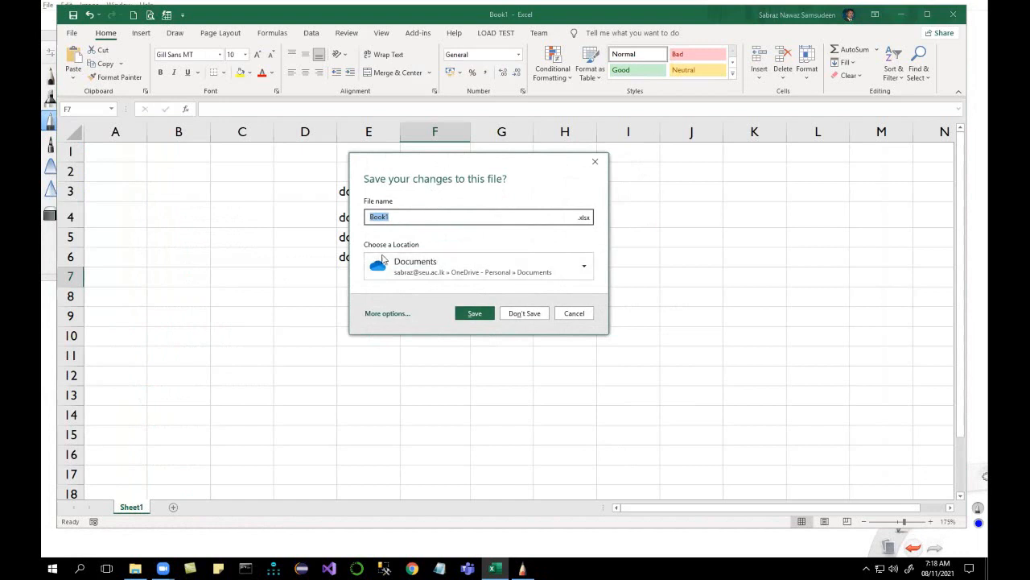
{"action": "left_click", "coordinate": [585, 270]}
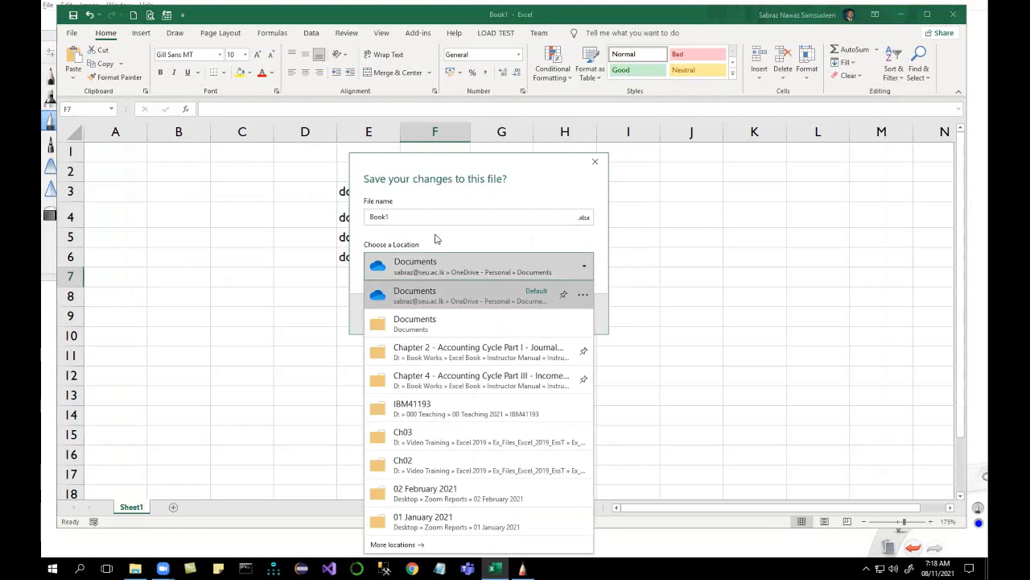
{"action": "left_click", "coordinate": [436, 239]}
{"action": "left_click", "coordinate": [380, 314]}
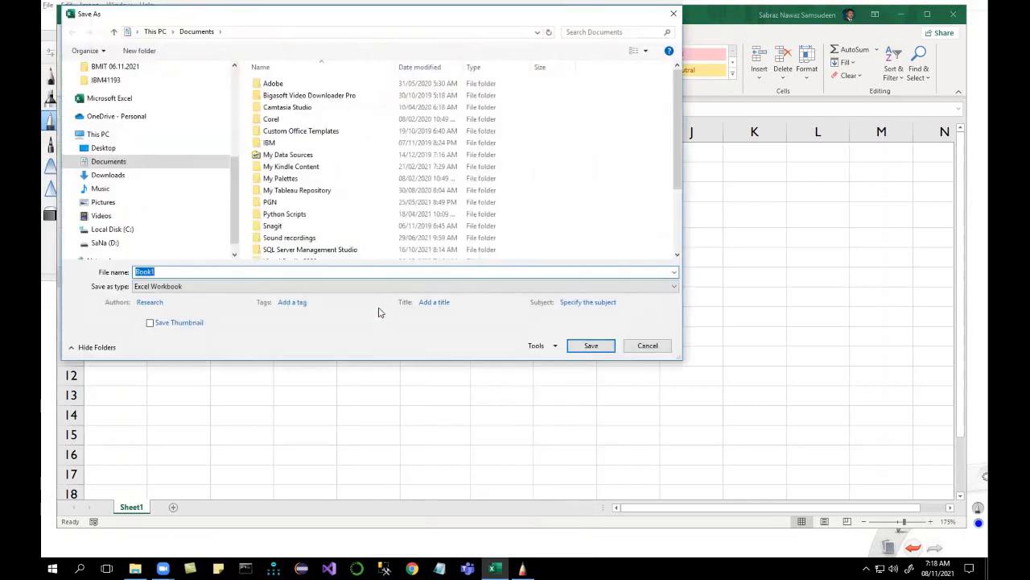
Set the save location to the IBM41193 folder under 000 Teaching, 00 Teaching 2021 on drive D
{"action": "left_click", "coordinate": [117, 82]}
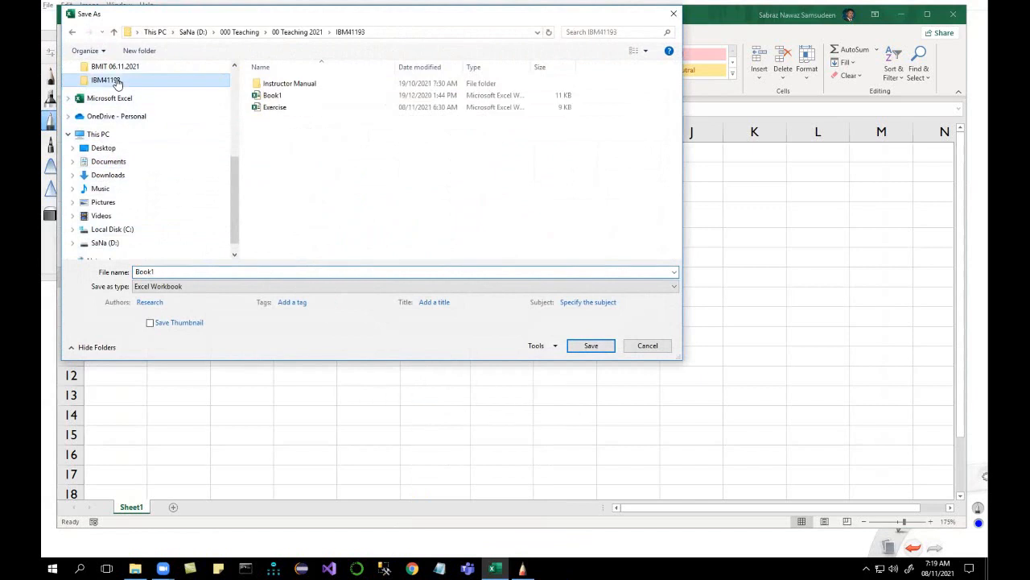
{"action": "left_click", "coordinate": [297, 33]}
{"action": "double_click", "coordinate": [281, 168]}
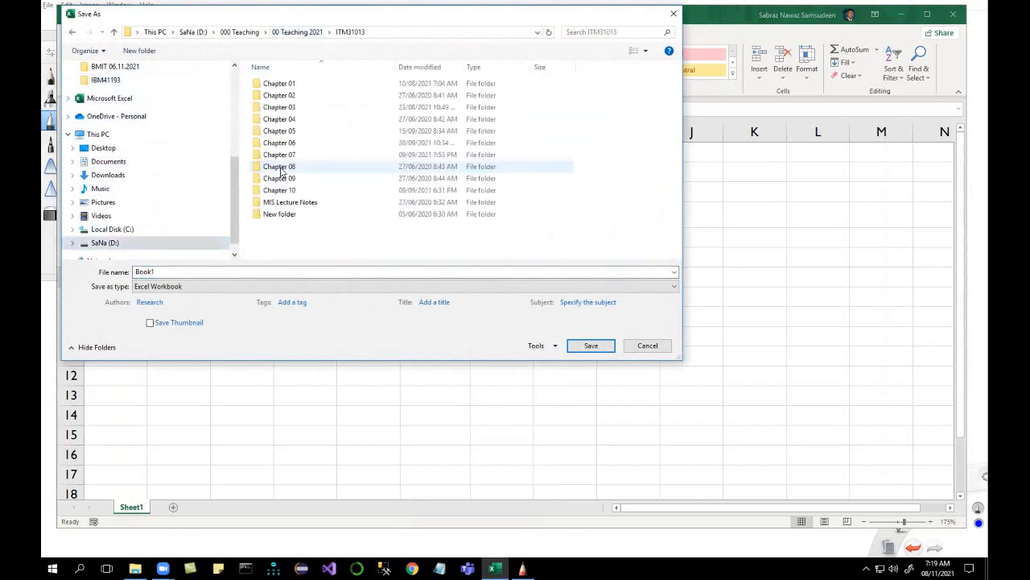
{"action": "left_click", "coordinate": [294, 32]}
{"action": "double_click", "coordinate": [283, 157]}
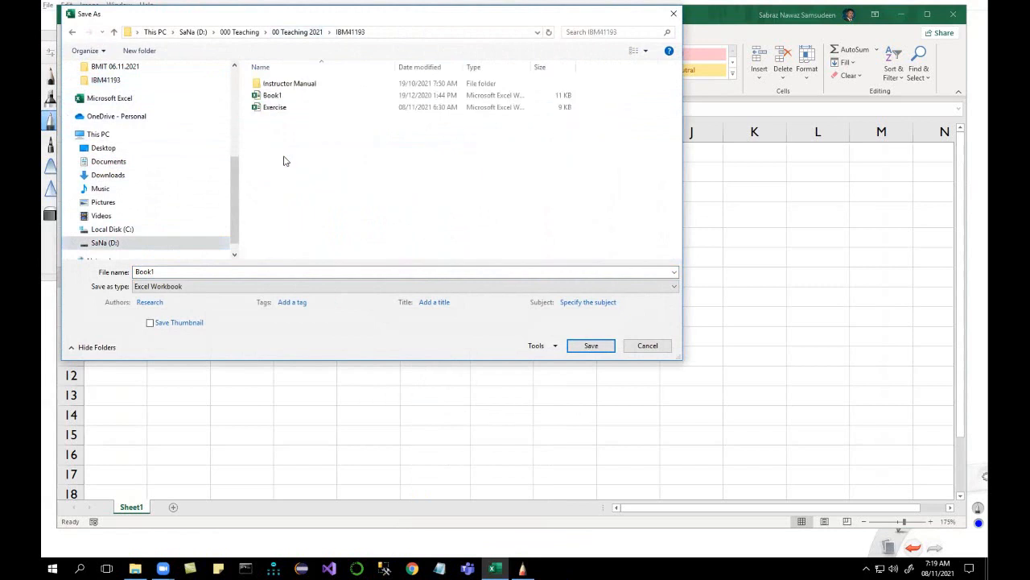
Name the file Practice 01 and move the Save As dialog over the middle of the sheet
{"action": "left_click", "coordinate": [175, 272]}
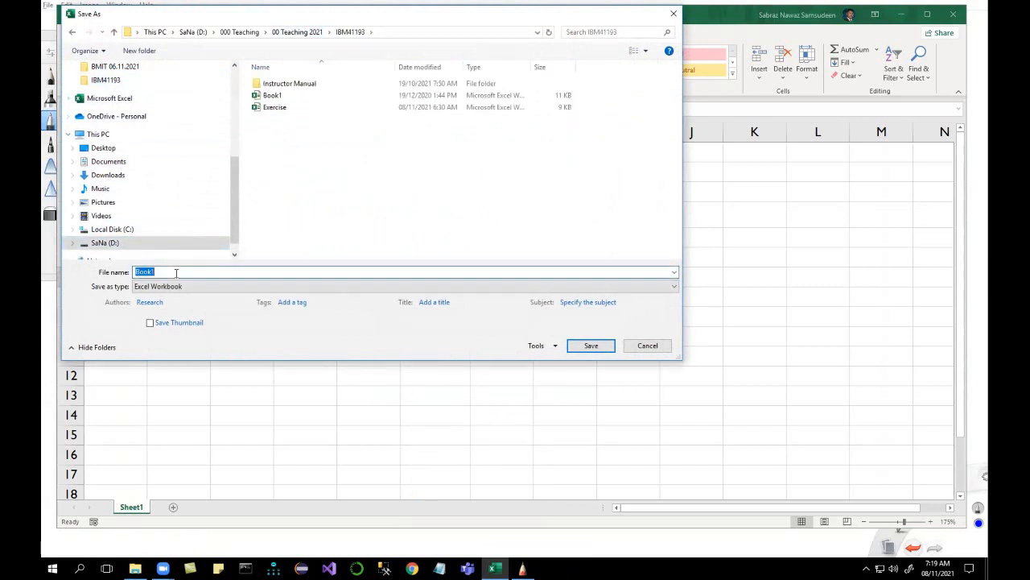
{"action": "type", "text": "Practice 01"}
{"action": "left_click_drag", "start_coordinate": [125, 20], "coordinate": [192, 50]}
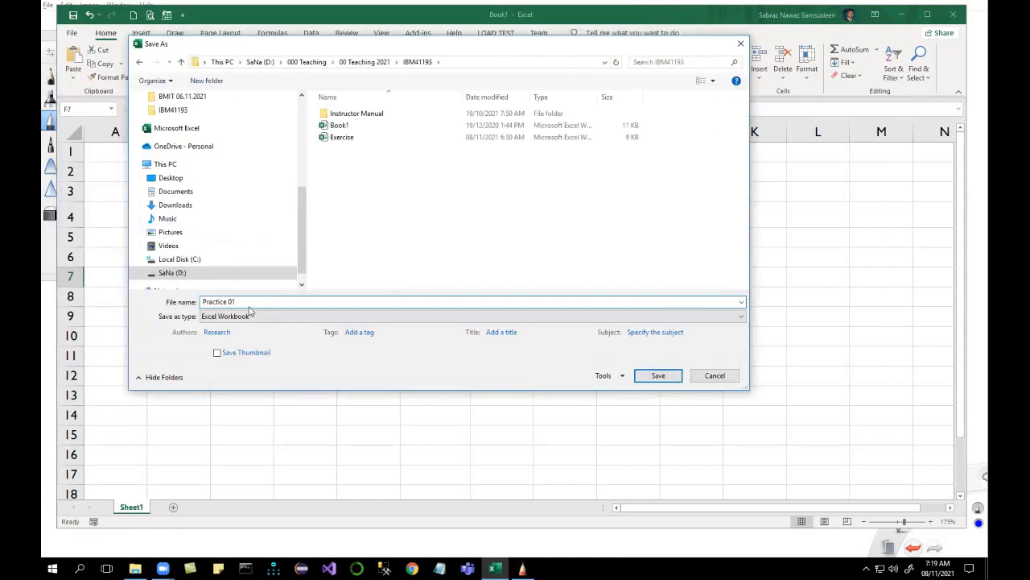
Try the Excel 97-2003 Workbook file type, set the type back to Excel Workbook, and save the file
{"action": "left_click", "coordinate": [290, 317]}
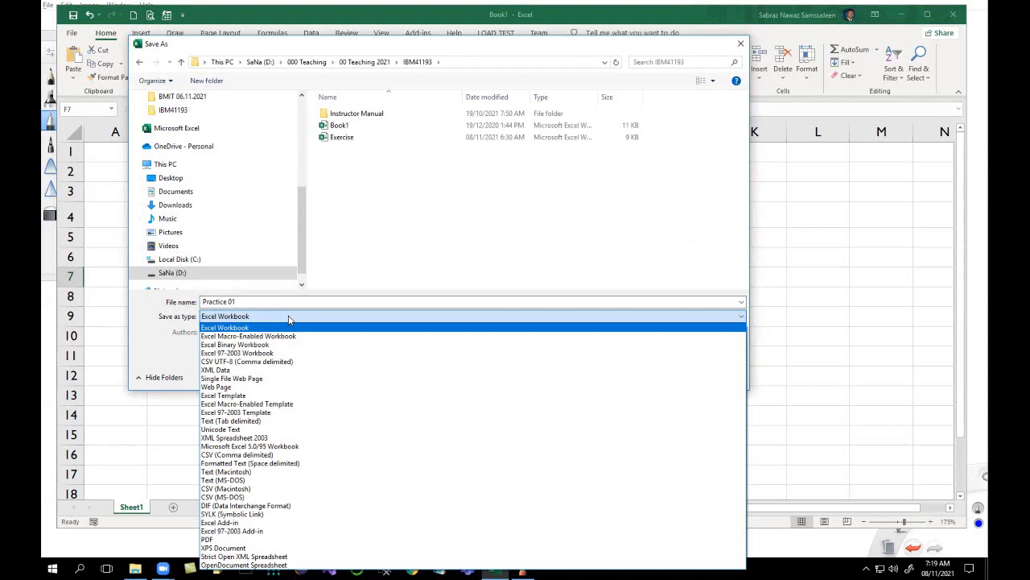
{"action": "left_click", "coordinate": [226, 327]}
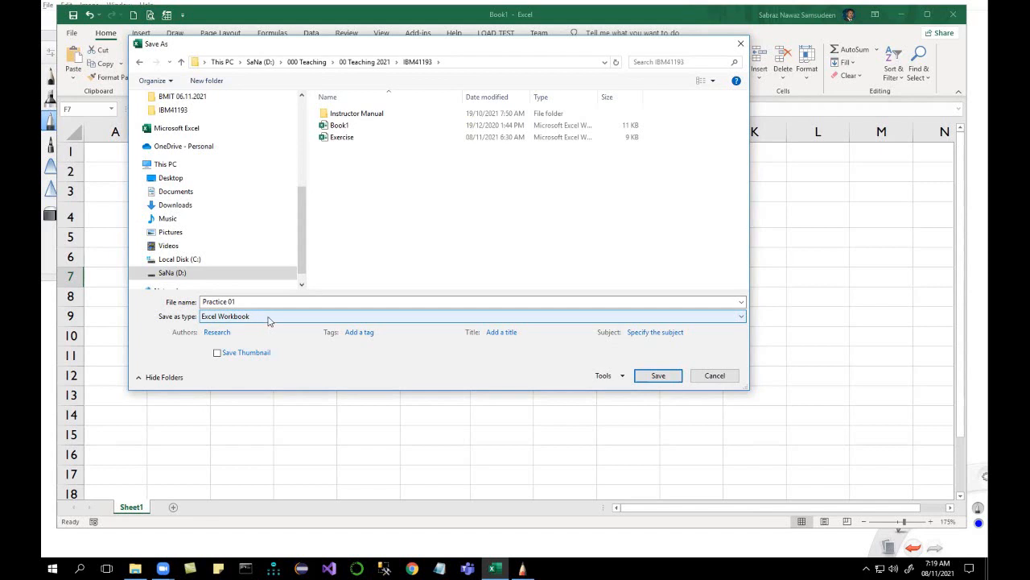
{"action": "left_click", "coordinate": [269, 318]}
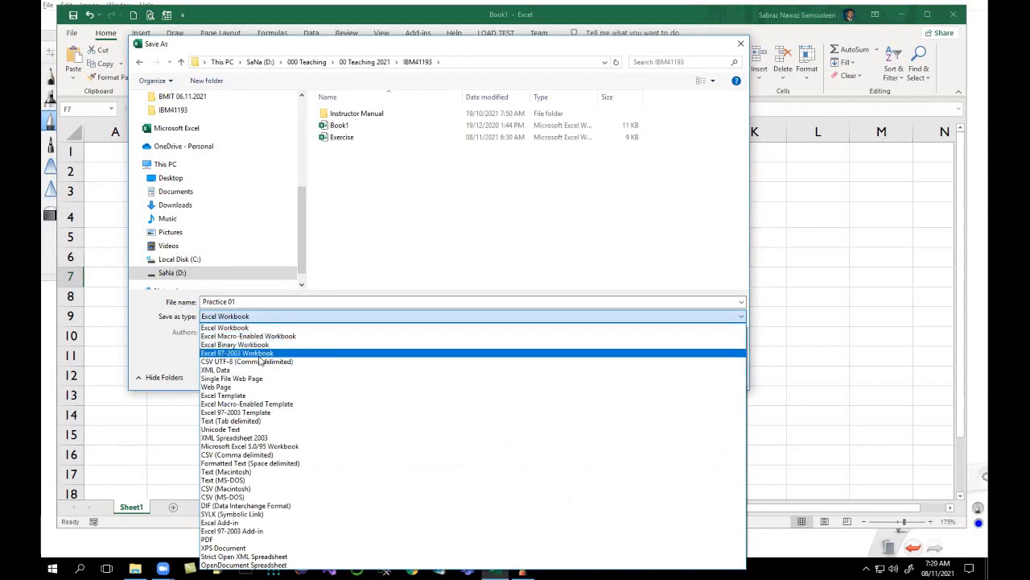
{"action": "left_click", "coordinate": [260, 353]}
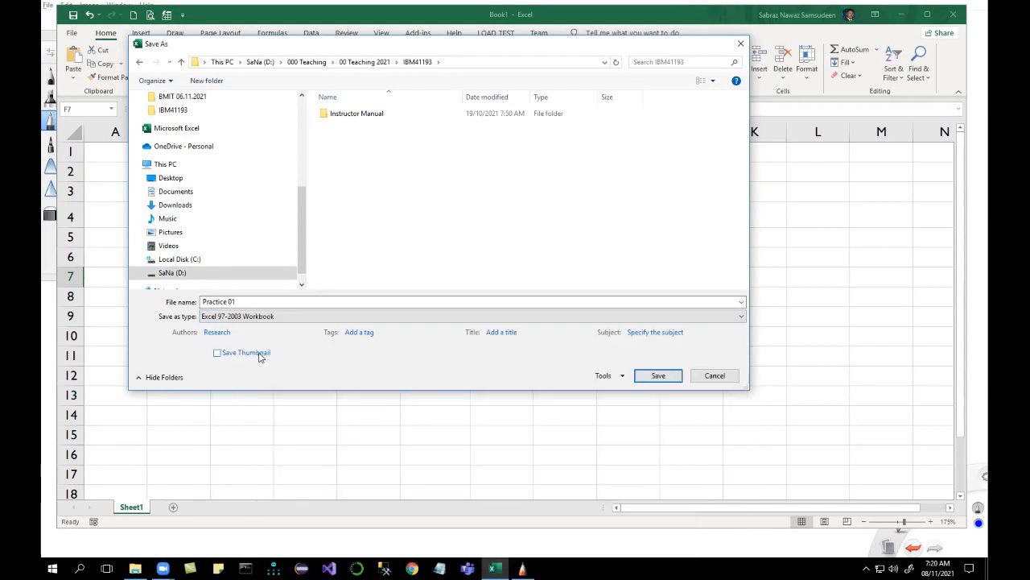
{"action": "left_click", "coordinate": [263, 317]}
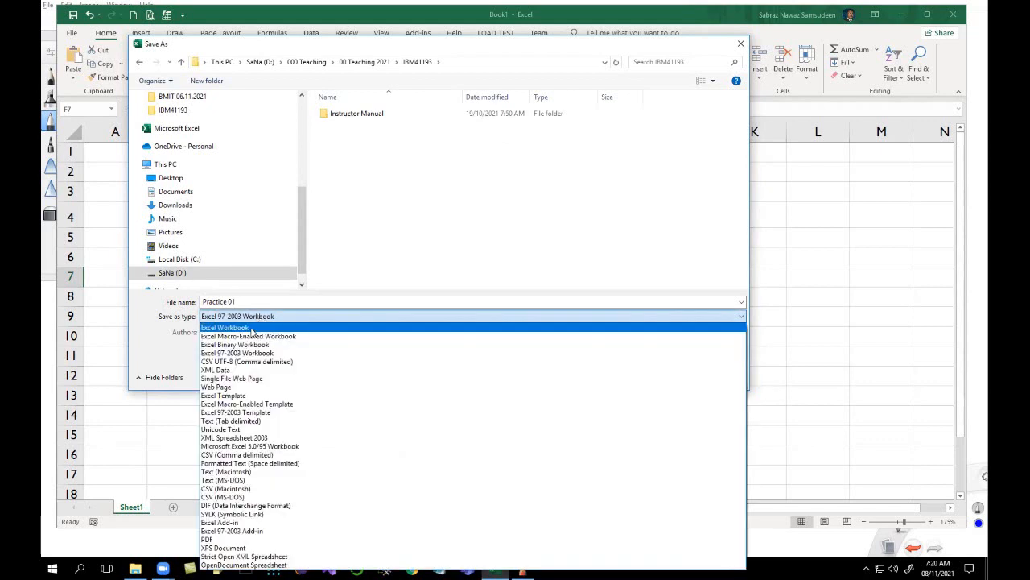
{"action": "left_click", "coordinate": [252, 328]}
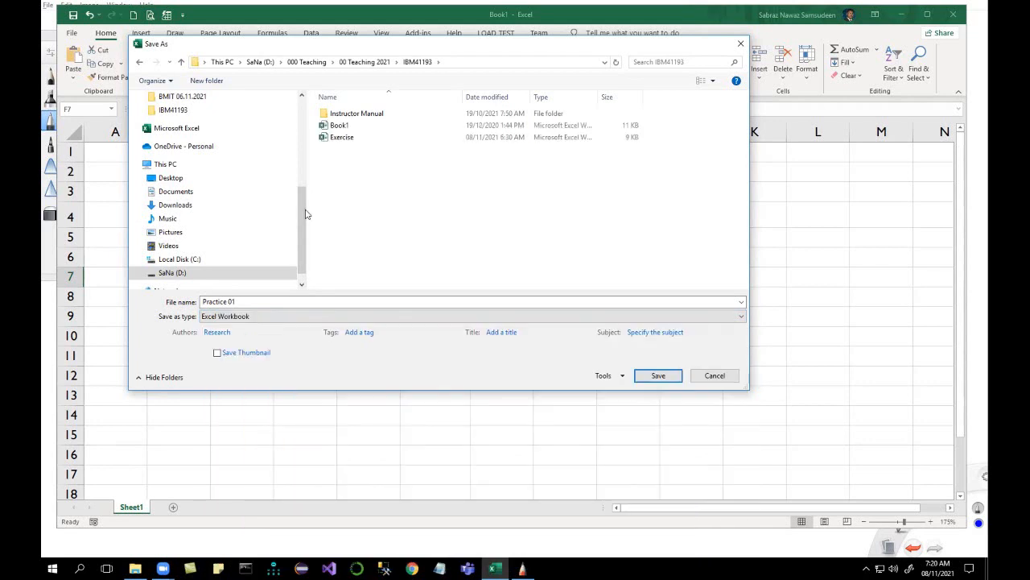
{"action": "left_click", "coordinate": [658, 376]}
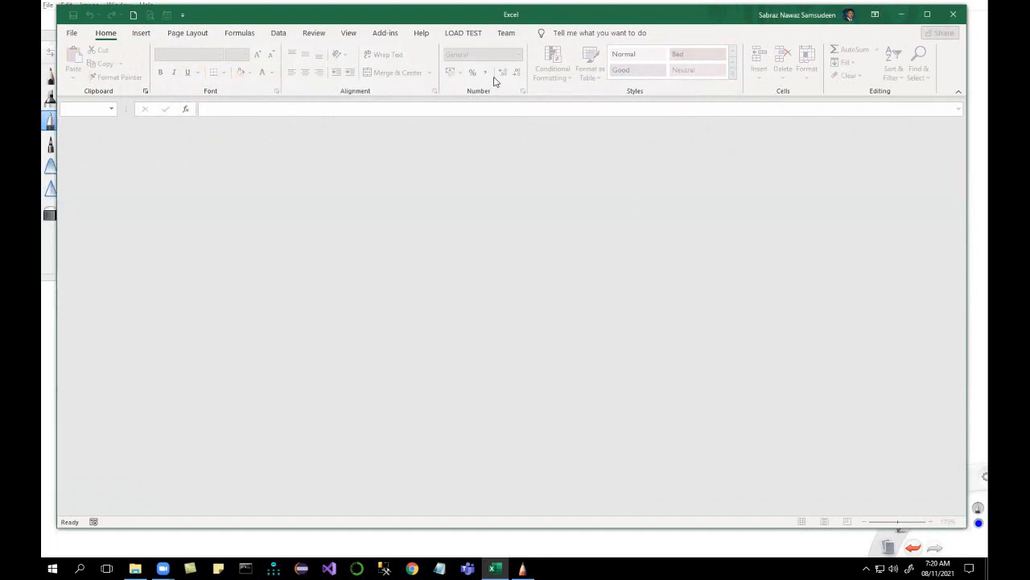
Open the recently saved workbook Practice 01
{"action": "left_click", "coordinate": [73, 34]}
{"action": "left_click", "coordinate": [86, 109]}
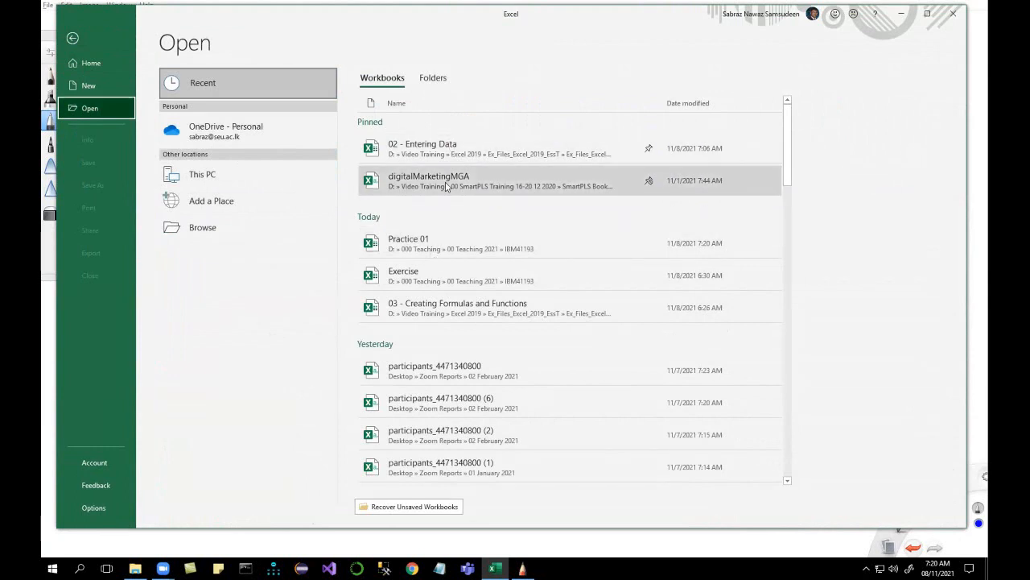
{"action": "left_click", "coordinate": [449, 244]}
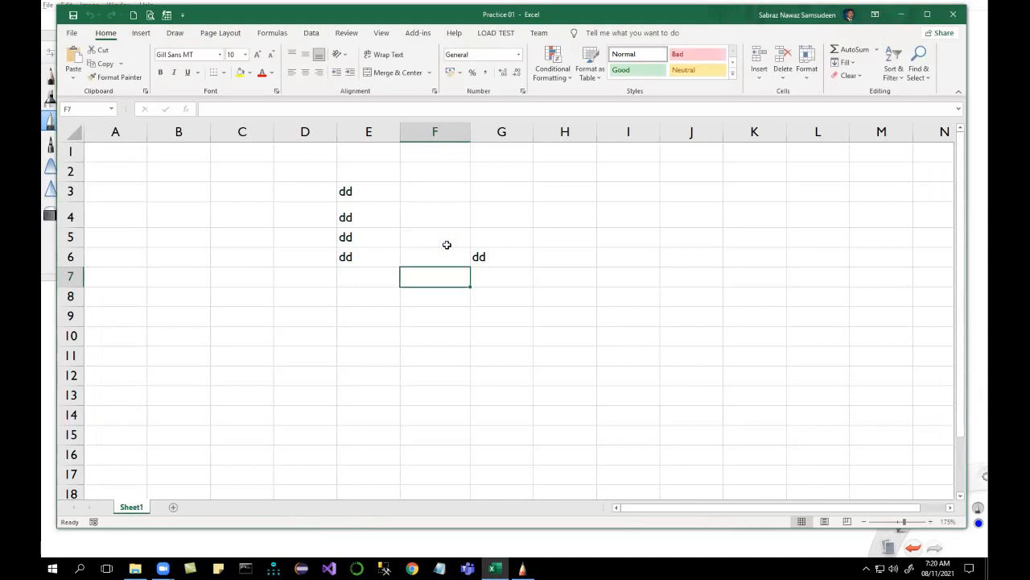
Enter the text "fdsfa fsdaf sdfsfa" in cell E8
{"action": "left_click", "coordinate": [380, 302]}
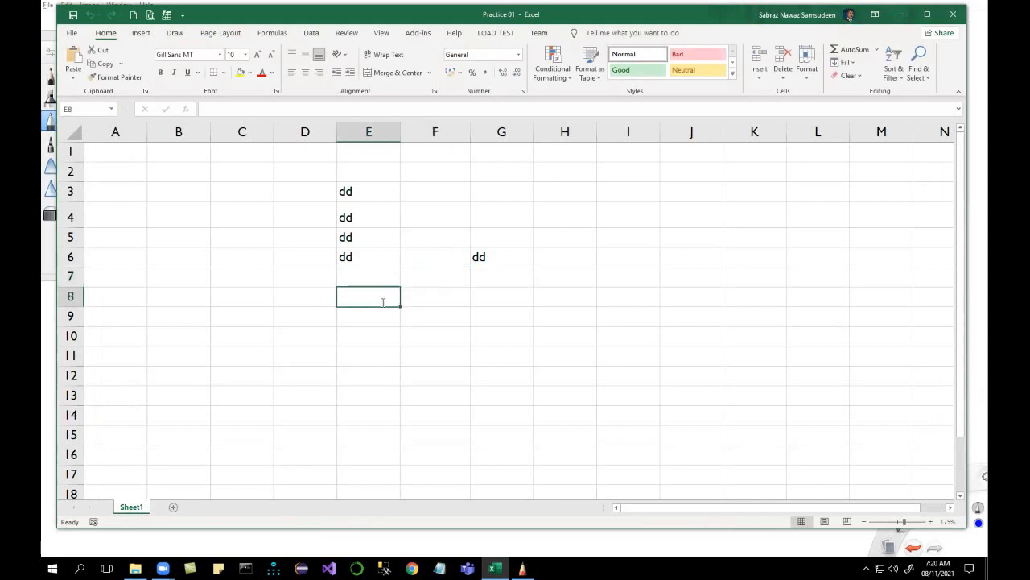
{"action": "type", "text": "fdsfa fsdaf sdfsfa"}
{"action": "key", "text": "Return"}
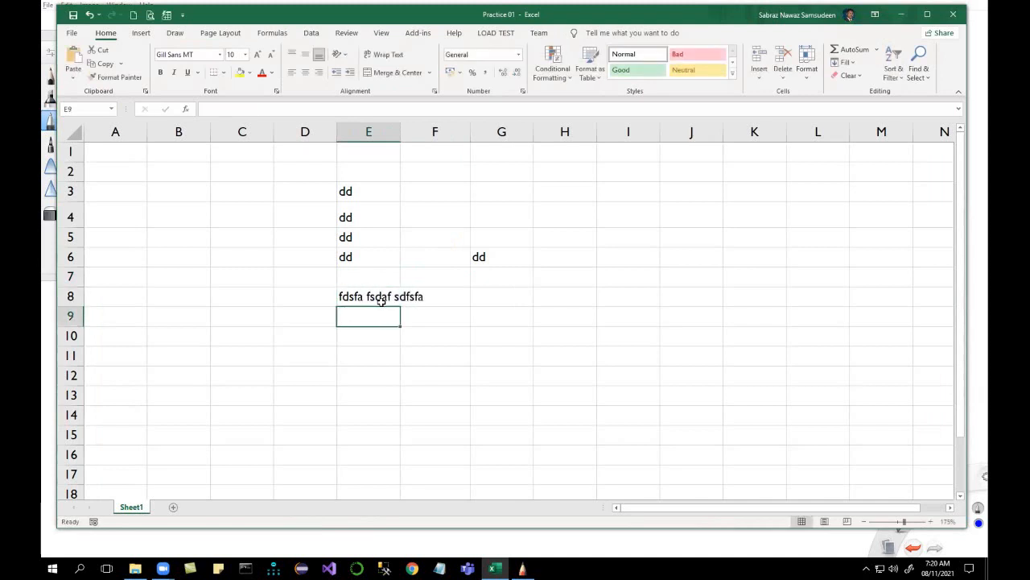
Close the Practice 01 workbook and save its changes
{"action": "left_click", "coordinate": [72, 33]}
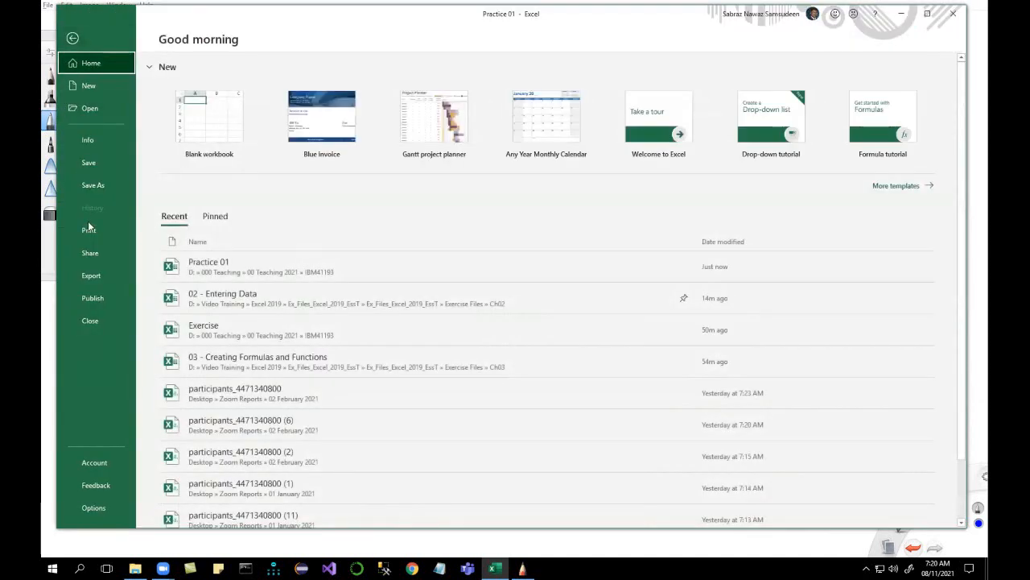
{"action": "left_click", "coordinate": [90, 320]}
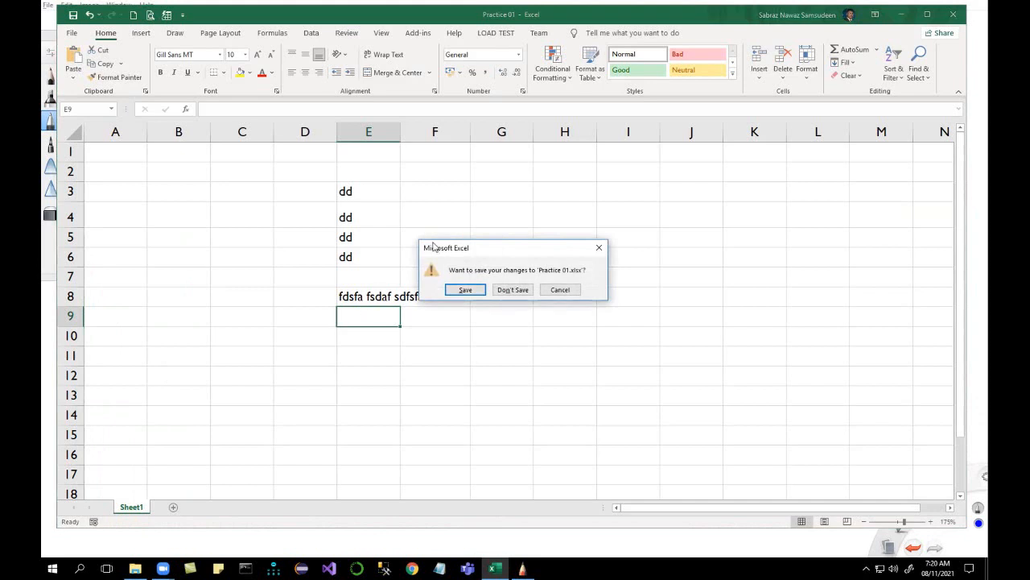
{"action": "left_click_drag", "start_coordinate": [440, 250], "coordinate": [419, 229]}
{"action": "left_click", "coordinate": [444, 270]}
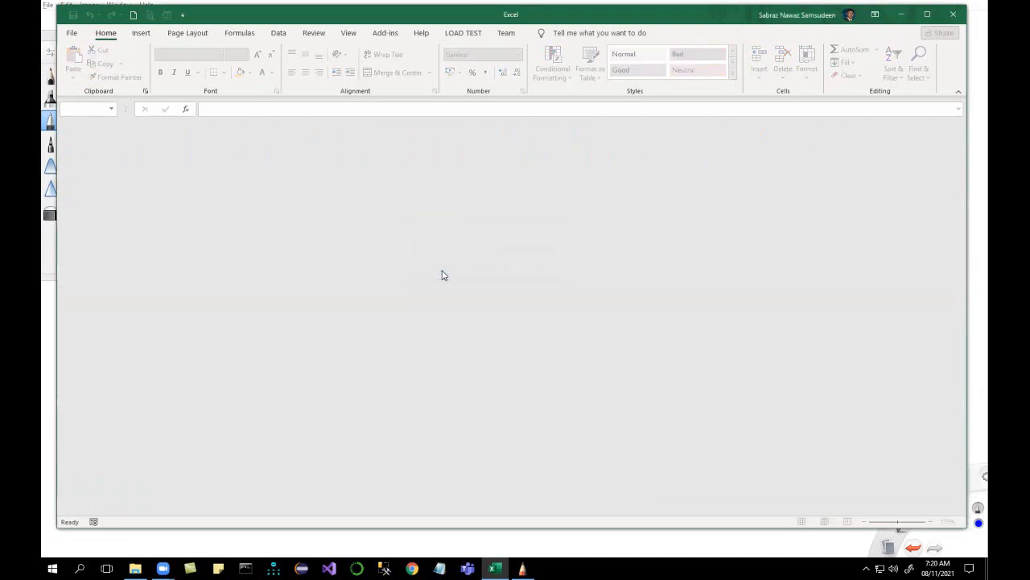
Reopen Practice 01 from the list of recent workbooks
{"action": "left_click", "coordinate": [73, 33]}
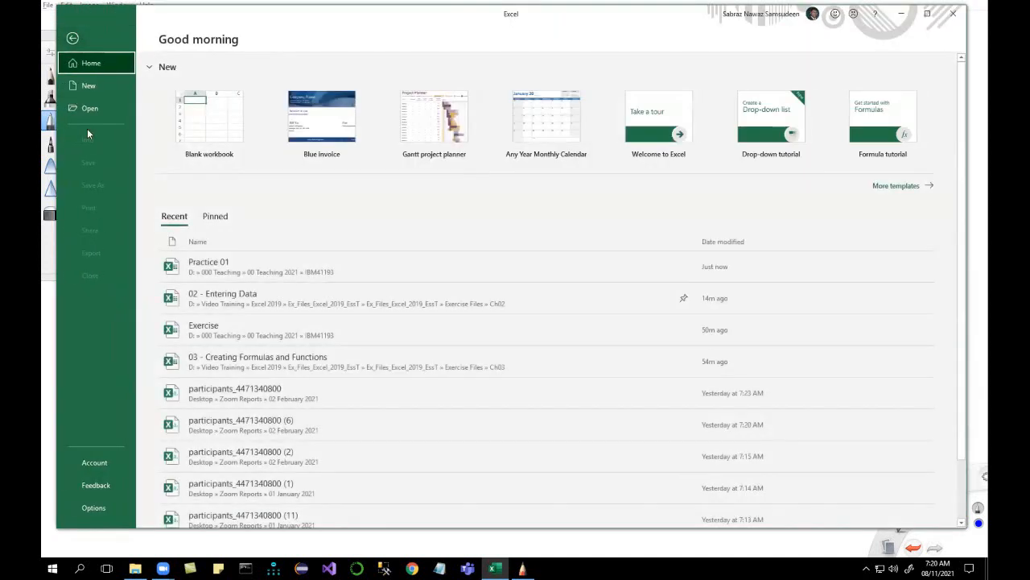
{"action": "left_click", "coordinate": [72, 37]}
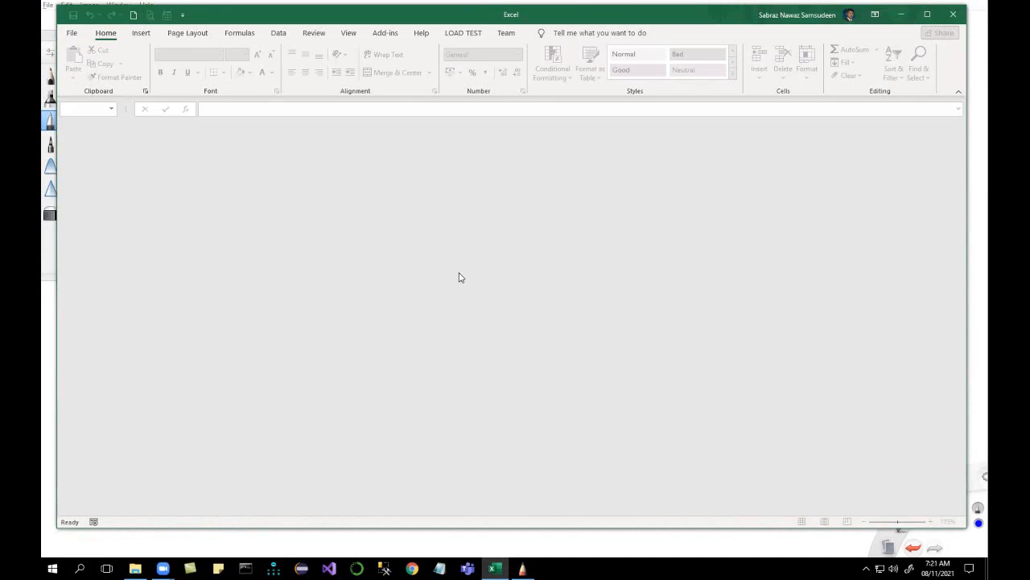
{"action": "left_click", "coordinate": [71, 33]}
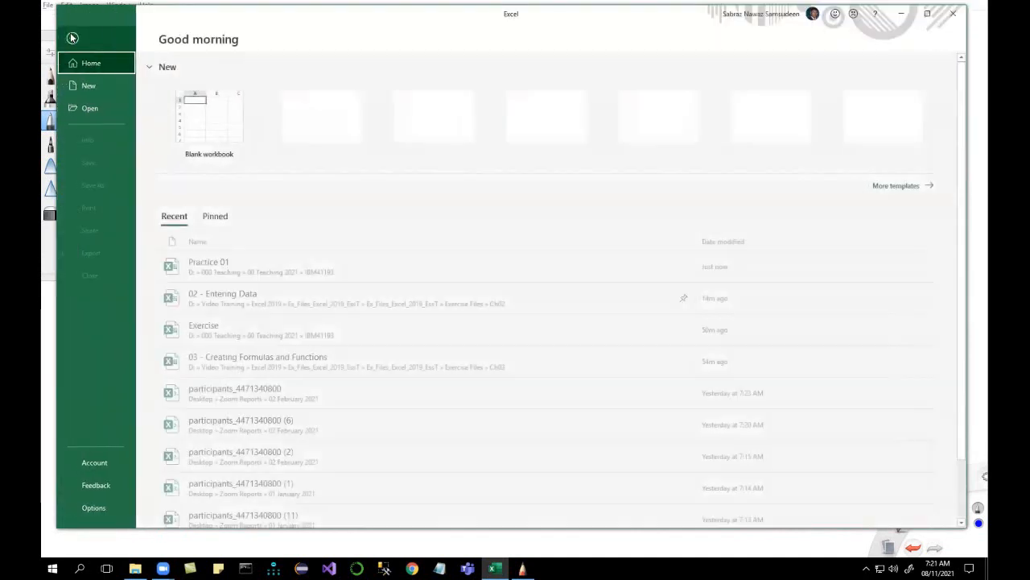
{"action": "left_click", "coordinate": [192, 278]}
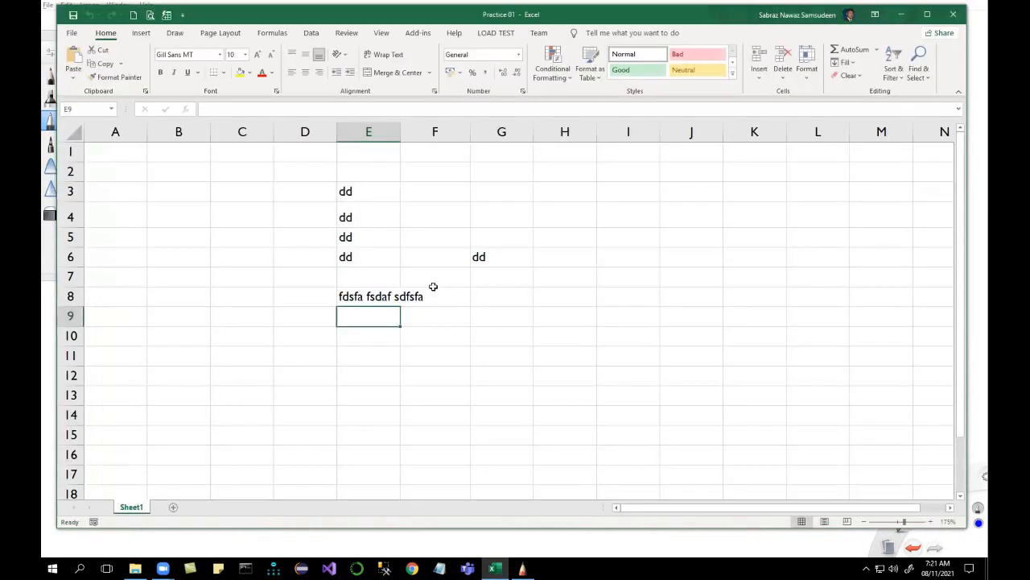
Create a new blank workbook, and bring up its save dialog and cancel it
{"action": "key", "text": "ctrl+n"}
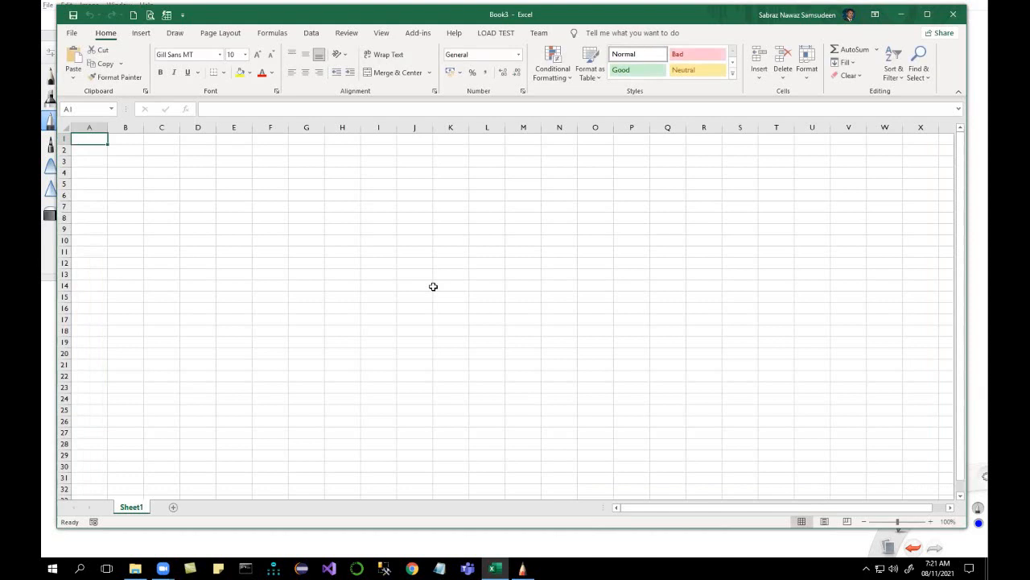
{"action": "key", "text": "ctrl+s"}
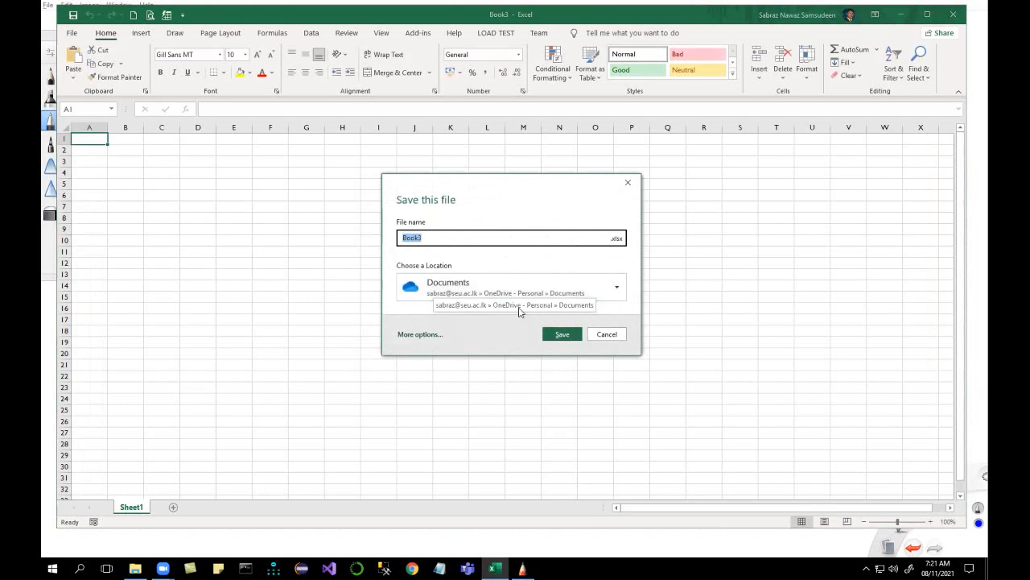
{"action": "left_click", "coordinate": [602, 334]}
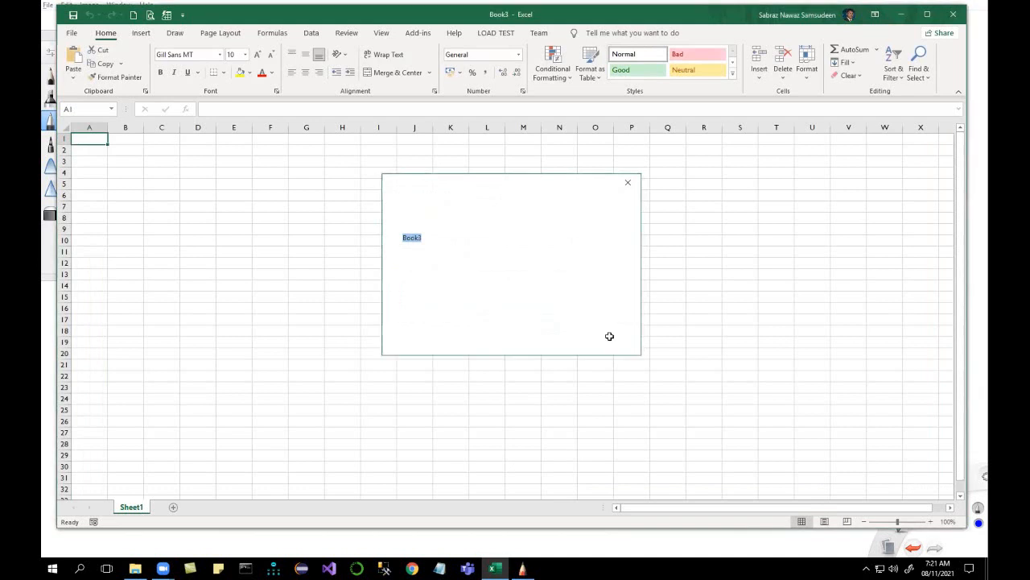
{"action": "left_click", "coordinate": [72, 15]}
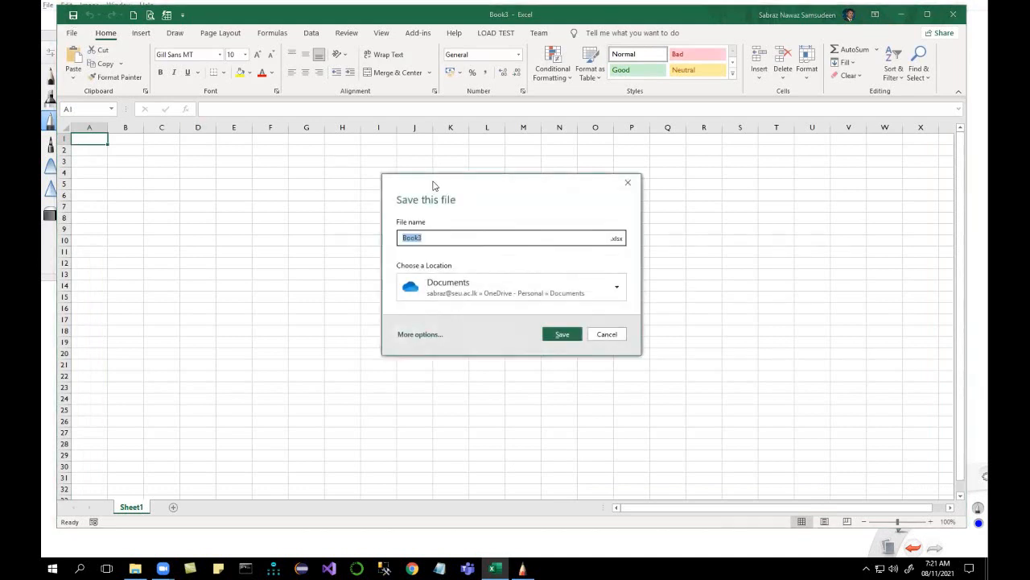
{"action": "left_click_drag", "start_coordinate": [432, 179], "coordinate": [352, 164]}
{"action": "left_click", "coordinate": [525, 312]}
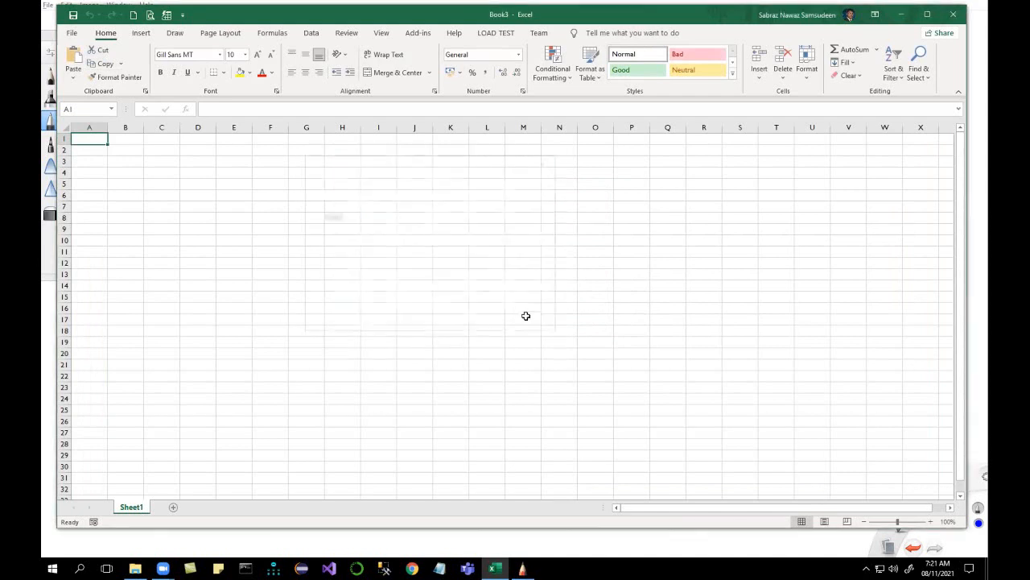
Save the new workbook as Book3 in the IBM41193 folder, using the Excel Workbook file type
{"action": "left_click", "coordinate": [72, 32]}
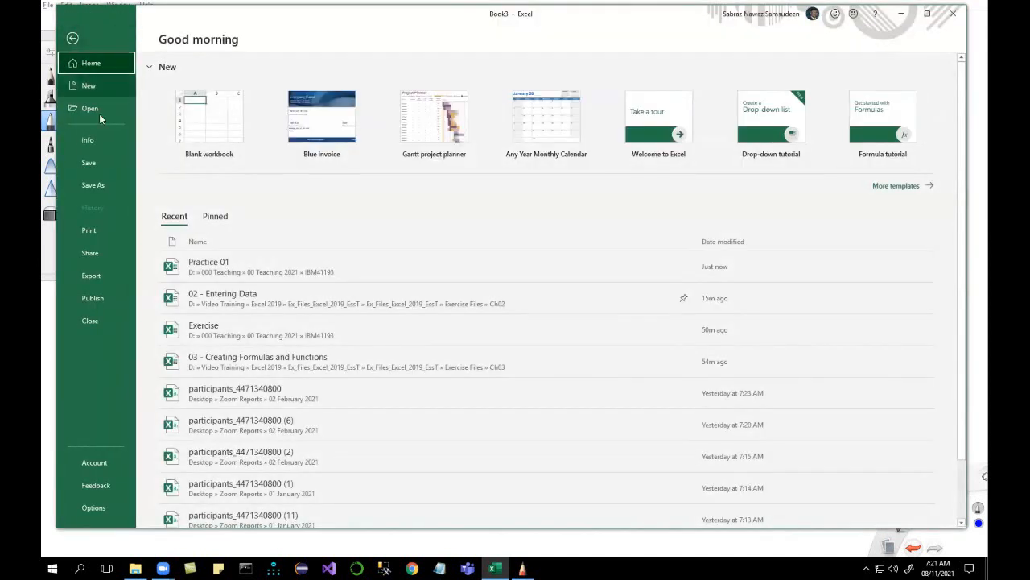
{"action": "left_click", "coordinate": [115, 166]}
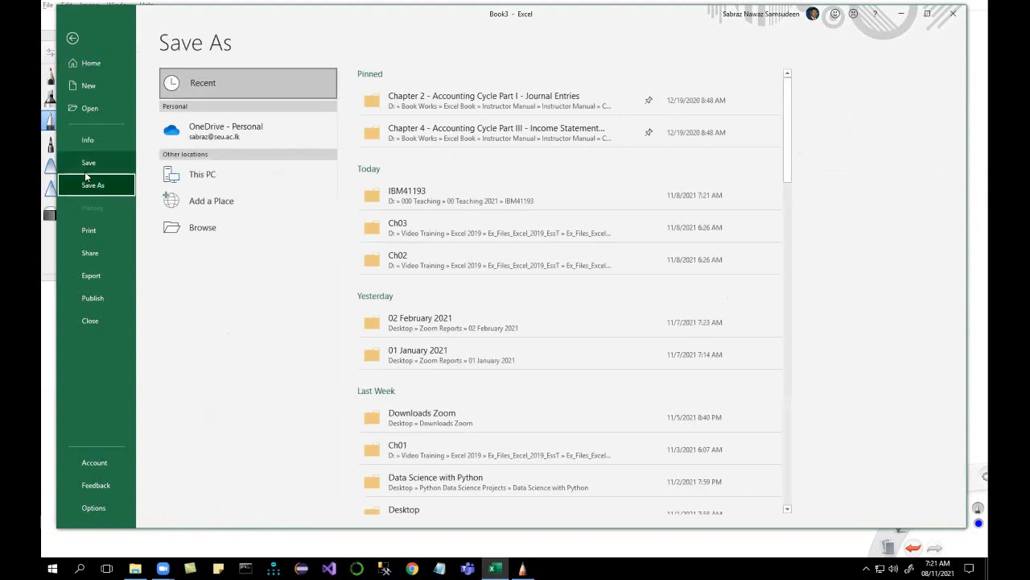
{"action": "left_click", "coordinate": [88, 164]}
{"action": "left_click", "coordinate": [87, 181]}
{"action": "left_click", "coordinate": [89, 163]}
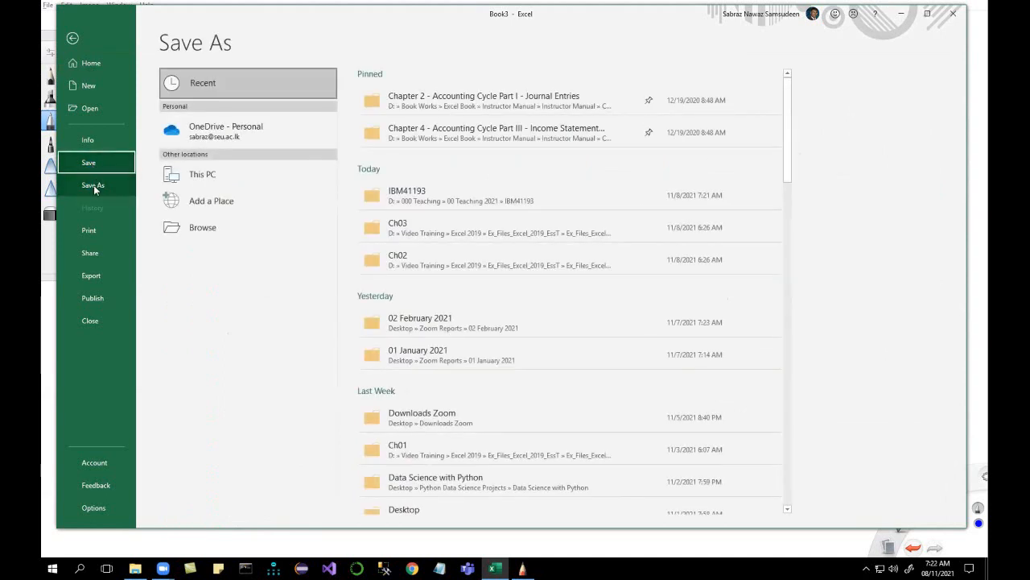
{"action": "left_click", "coordinate": [93, 187]}
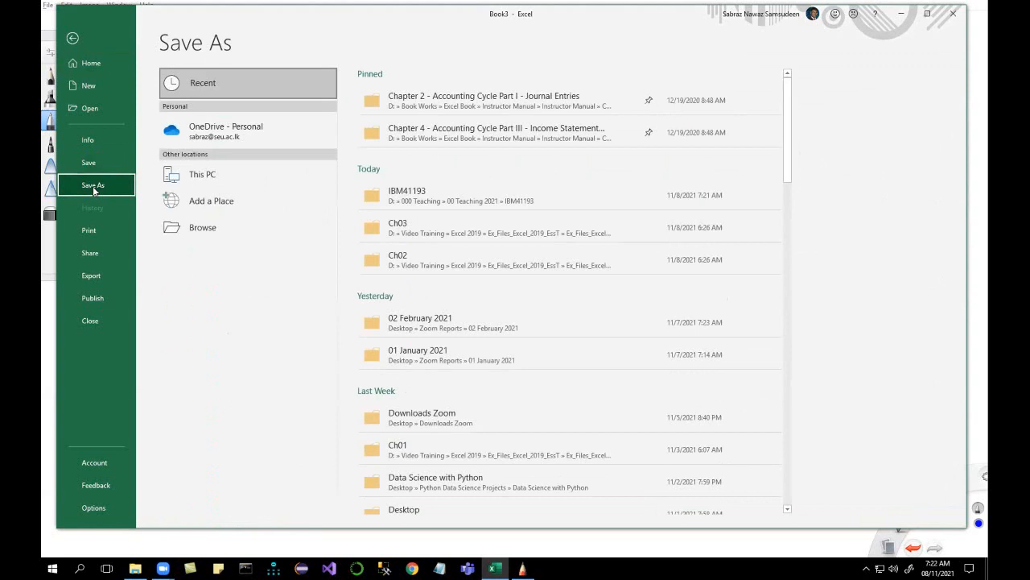
{"action": "left_click", "coordinate": [102, 167]}
{"action": "left_click", "coordinate": [188, 230]}
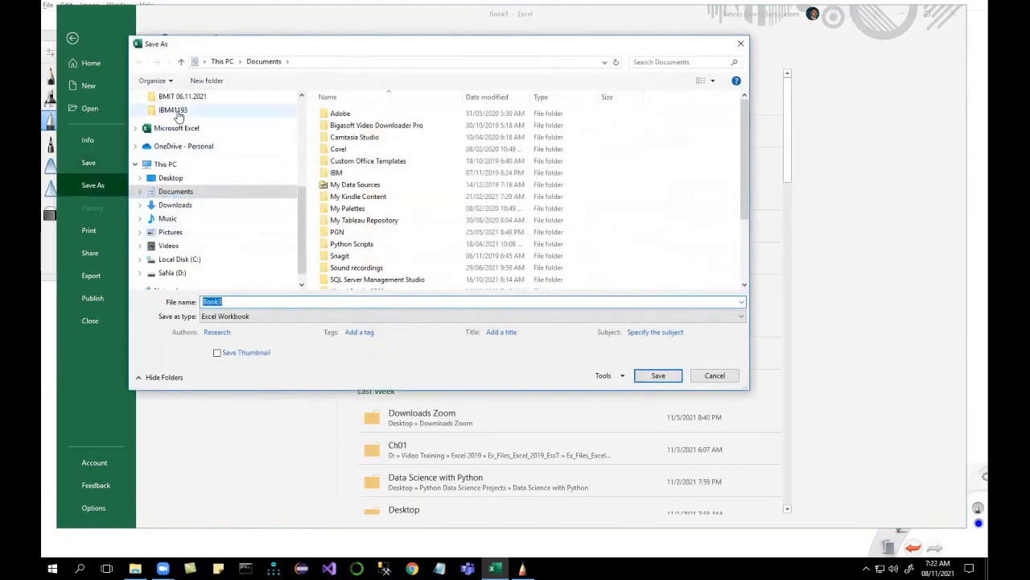
{"action": "left_click", "coordinate": [174, 111]}
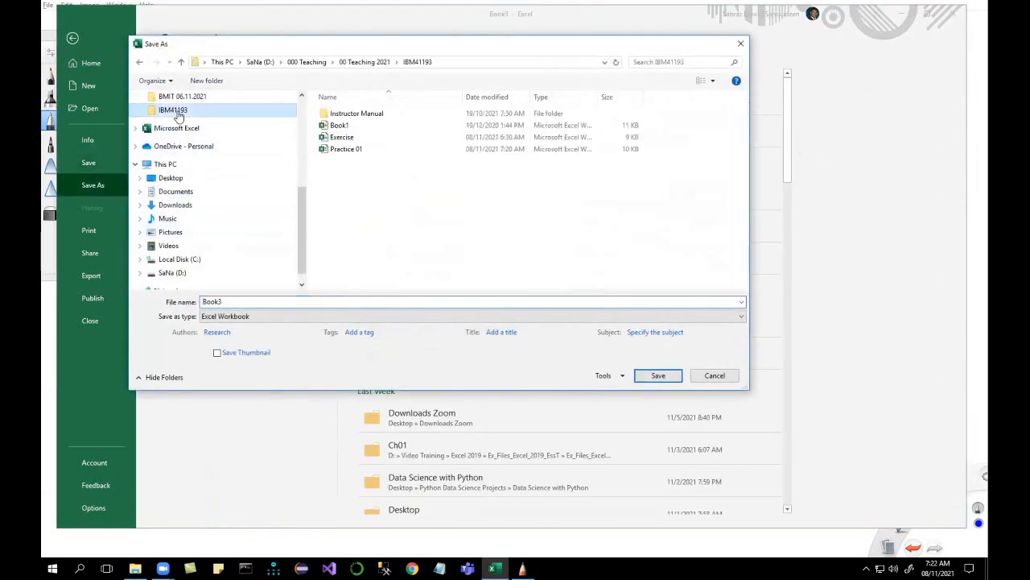
{"action": "left_click", "coordinate": [657, 375]}
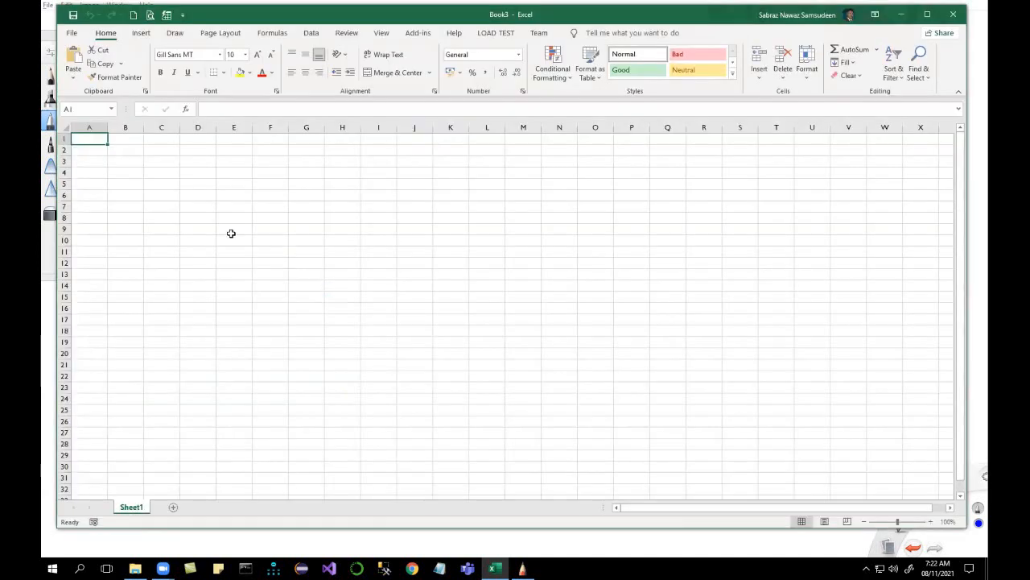
Enter "sdfsfaf sdfsa fs" in cell A1 and "fssfsadfs" in cell D7, and save the workbook under its existing name
{"action": "type", "text": "sdfsfaf sdfsa fs"}
{"action": "left_click", "coordinate": [186, 210]}
{"action": "type", "text": "fsfsadfs"}
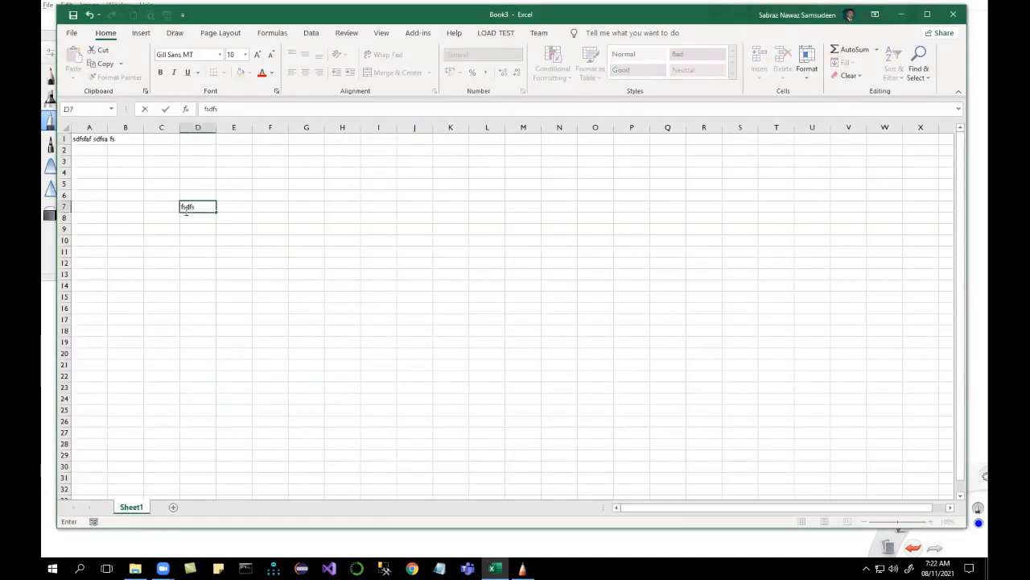
{"action": "left_click", "coordinate": [194, 236]}
{"action": "left_click", "coordinate": [72, 33]}
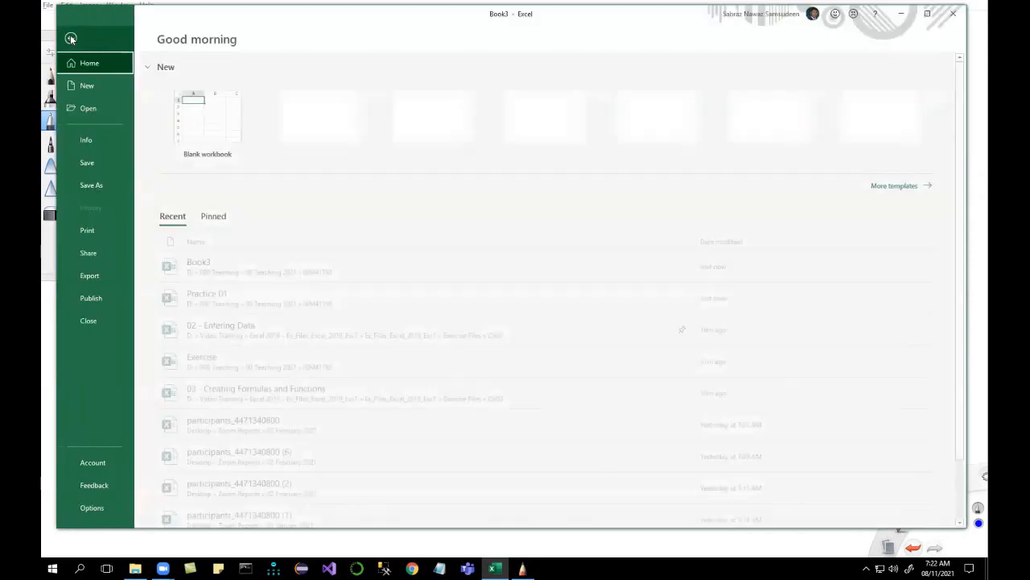
{"action": "left_click", "coordinate": [88, 164]}
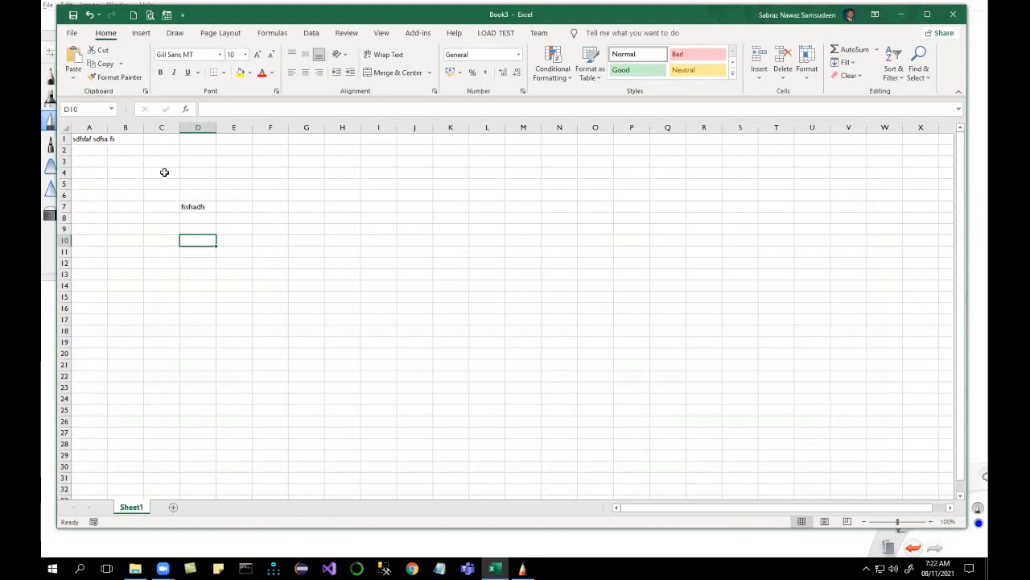
Examine the Save As locations and the full Save As dialog for Book3 without saving a copy
{"action": "left_click", "coordinate": [72, 35]}
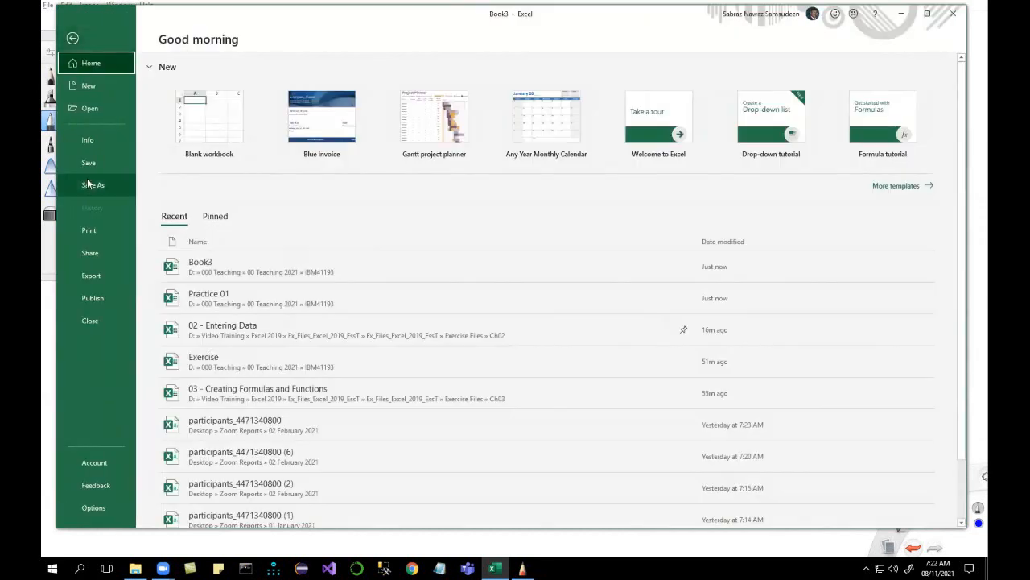
{"action": "left_click", "coordinate": [92, 185]}
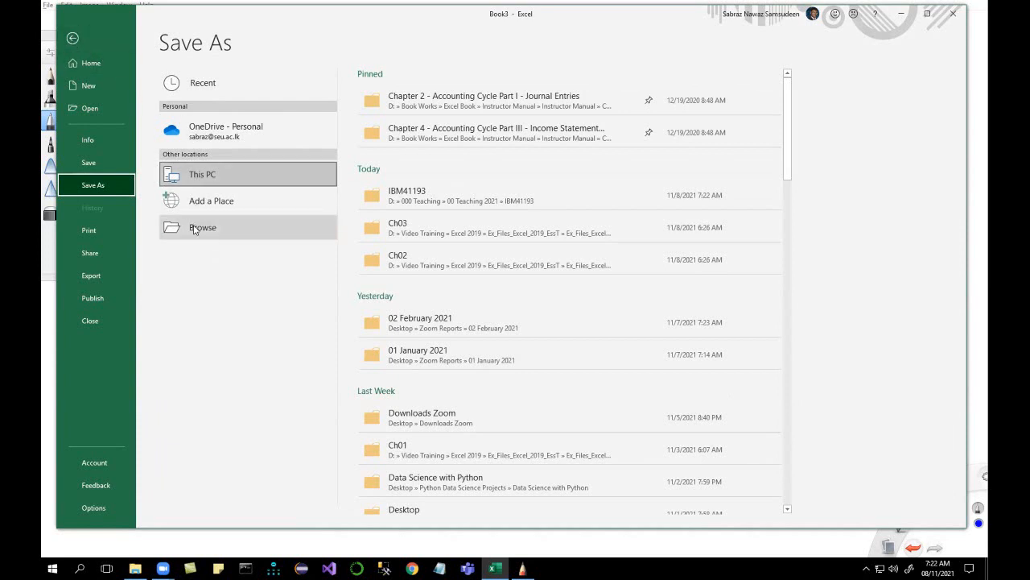
{"action": "left_click", "coordinate": [74, 39]}
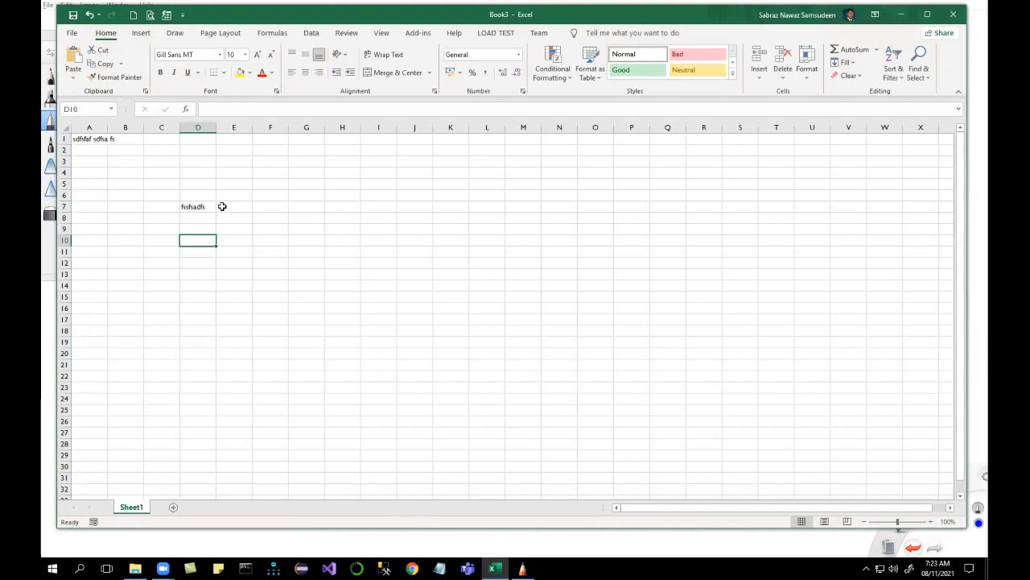
{"action": "key", "text": "F12"}
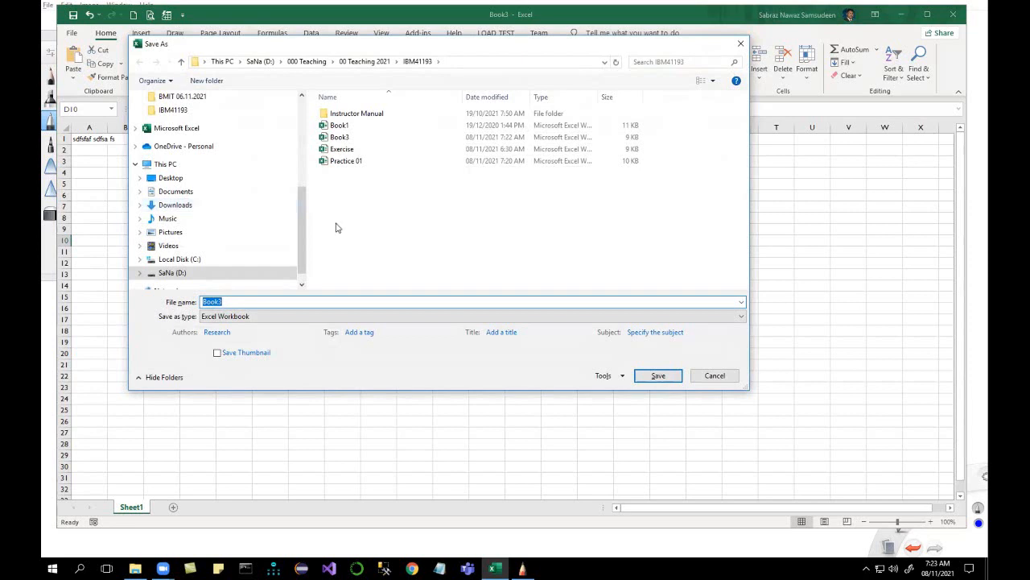
{"action": "left_click", "coordinate": [719, 376]}
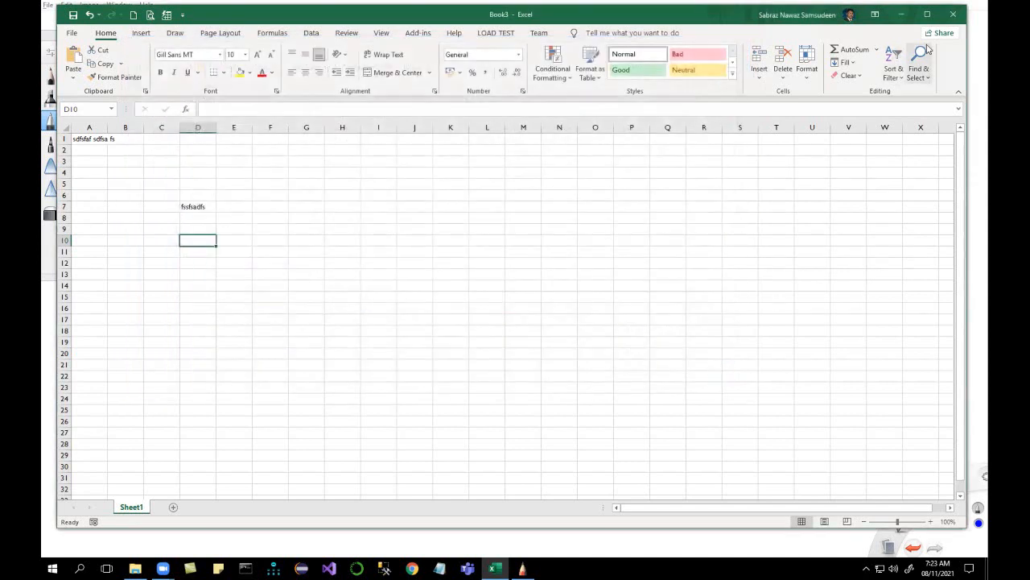
Close the Book3 workbook while keeping the program running, and shrink and reposition the empty window
{"action": "left_click", "coordinate": [71, 34]}
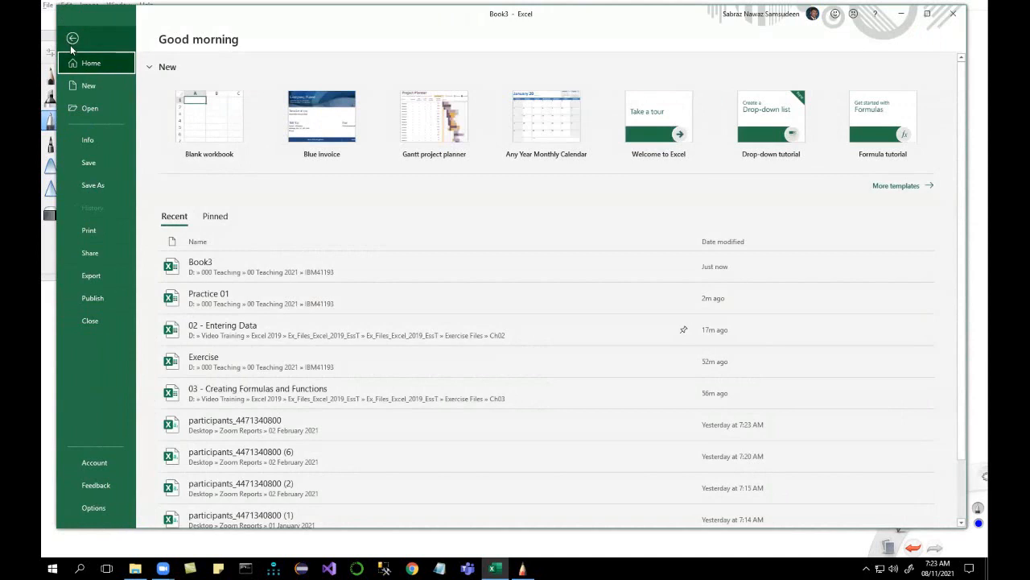
{"action": "left_click", "coordinate": [72, 38]}
{"action": "left_click", "coordinate": [331, 237]}
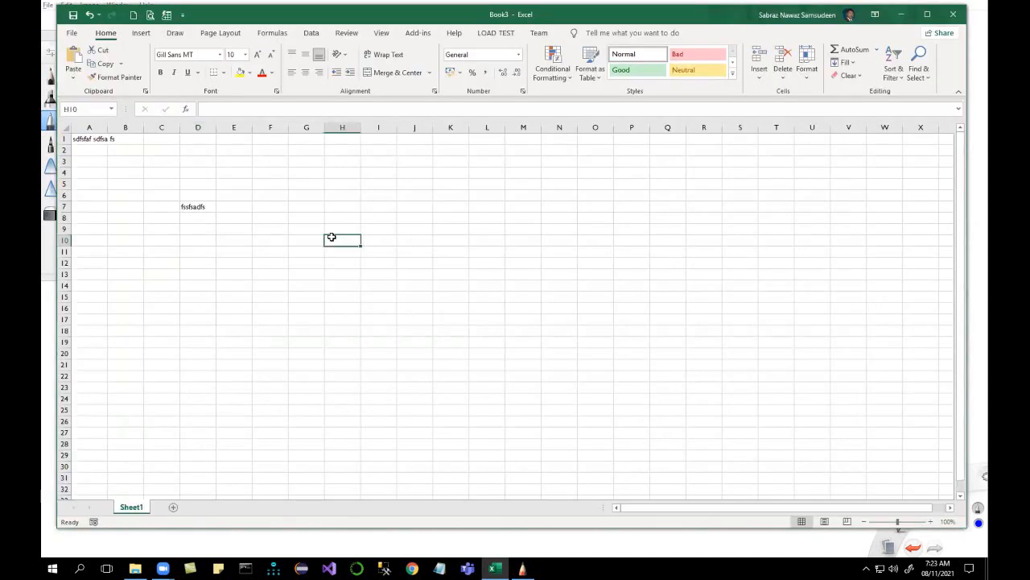
{"action": "key", "text": "ctrl+w"}
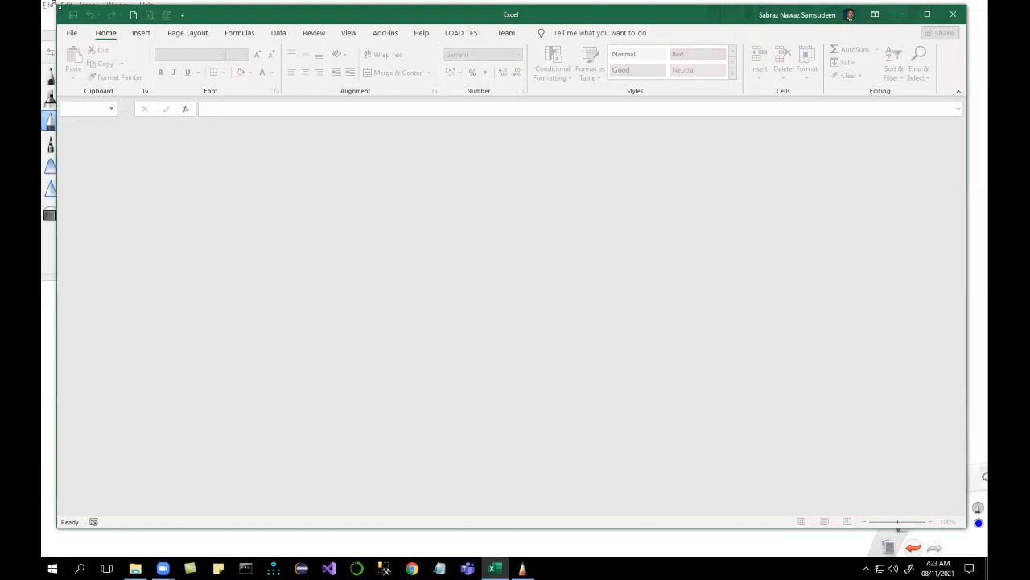
{"action": "left_click_drag", "start_coordinate": [57, 5], "coordinate": [143, 72]}
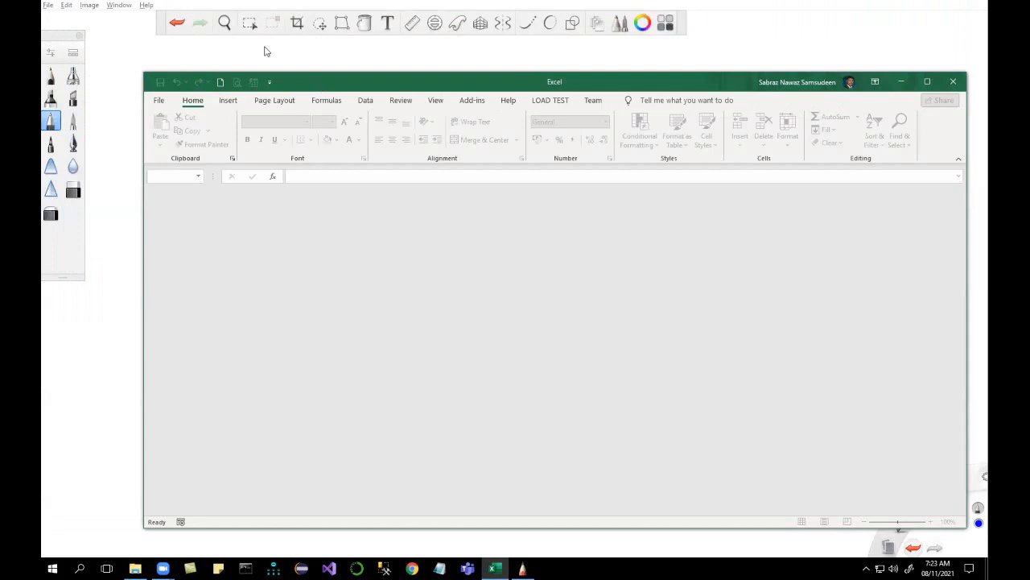
{"action": "left_click_drag", "start_coordinate": [319, 87], "coordinate": [262, 49]}
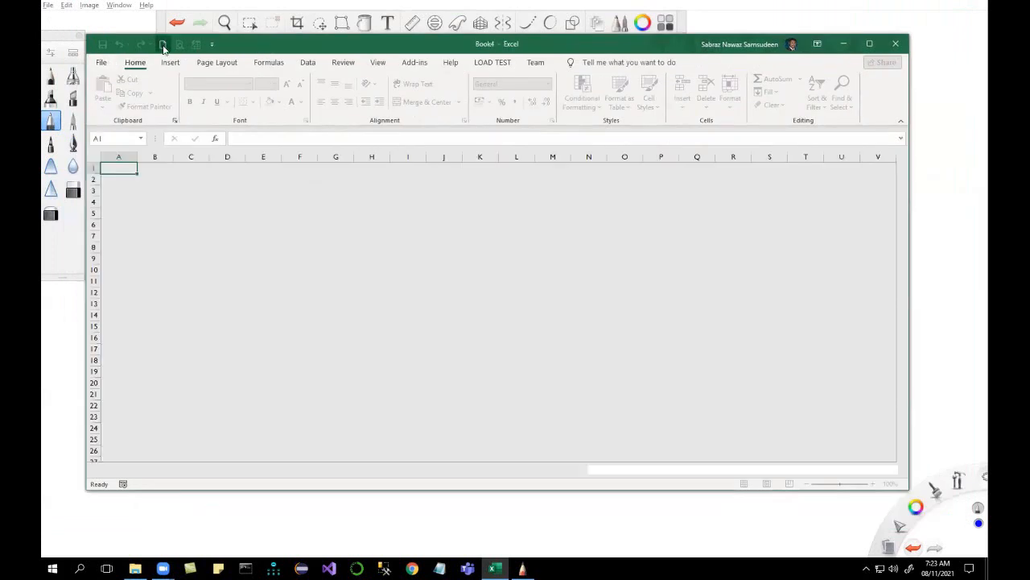
Create a blank workbook and close only that workbook, and exit the program after creating another blank one
{"action": "left_click", "coordinate": [163, 45]}
{"action": "key", "text": "ctrl+w"}
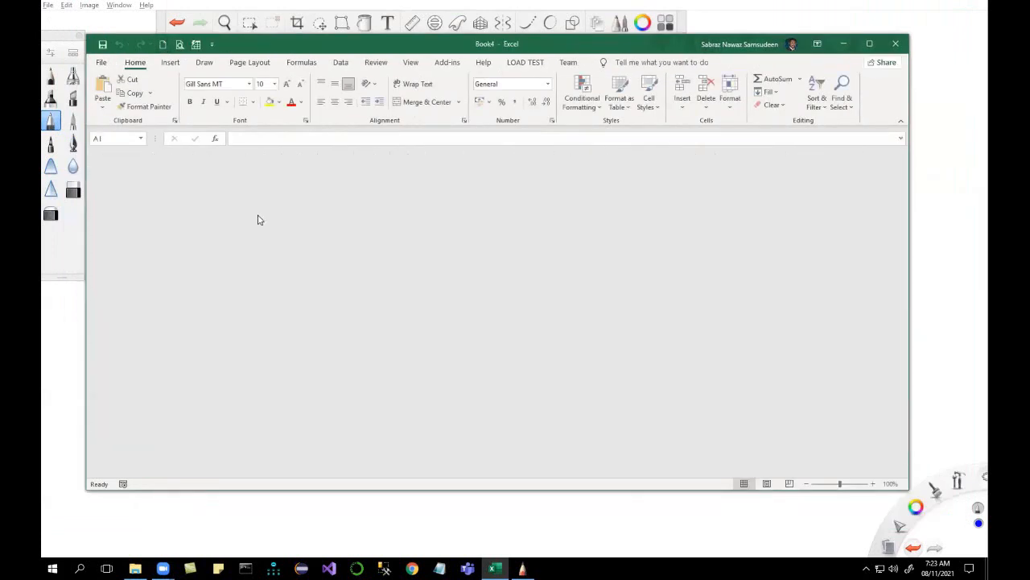
{"action": "left_click", "coordinate": [161, 44]}
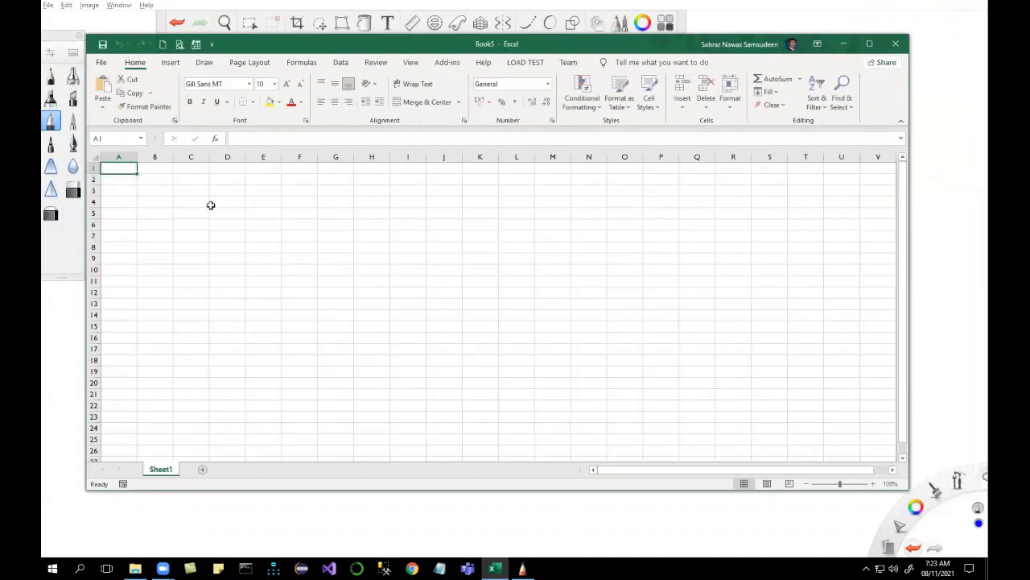
{"action": "left_click", "coordinate": [210, 203]}
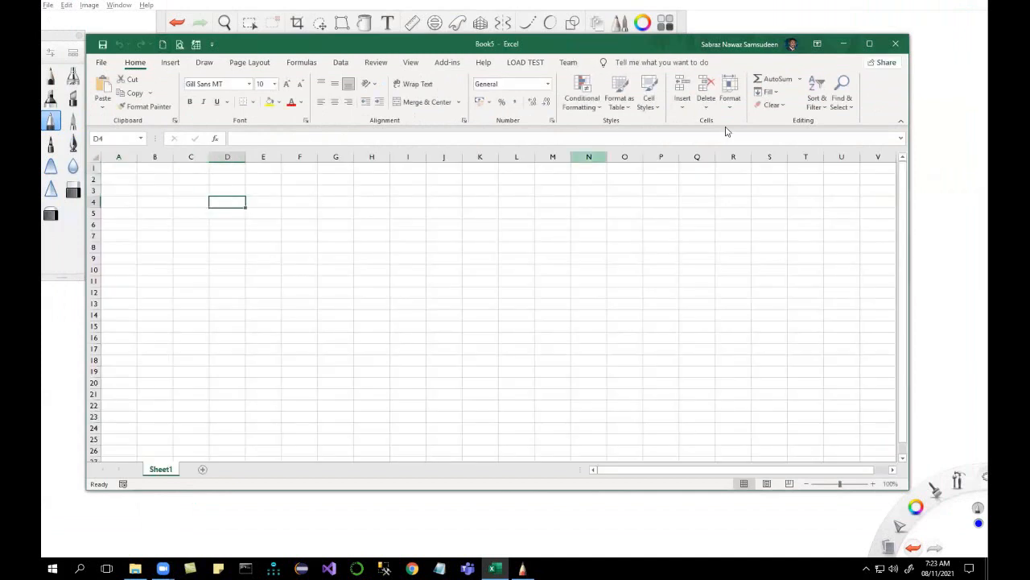
{"action": "left_click", "coordinate": [898, 46]}
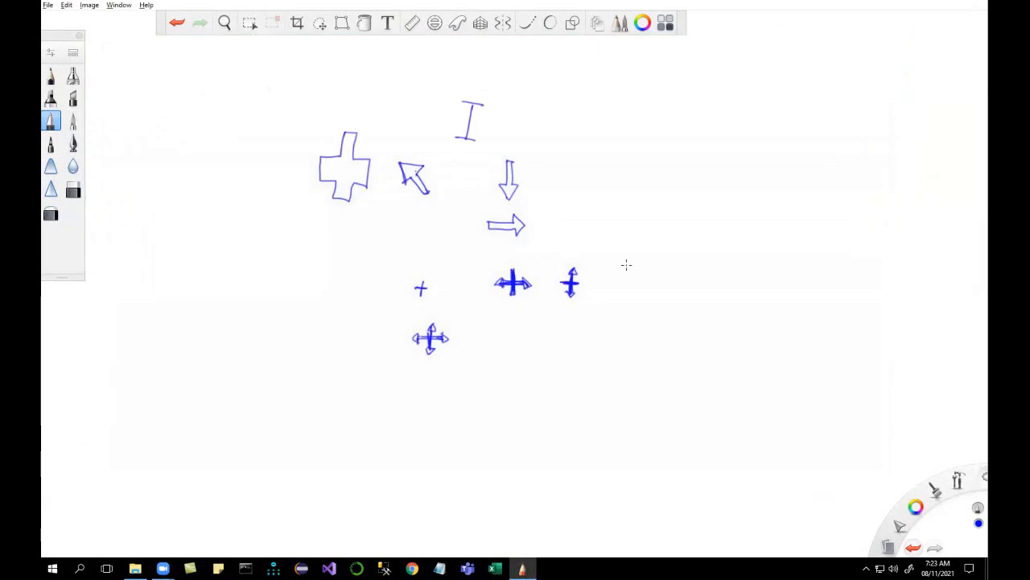
Relaunch Excel and reopen Practice 01 from the list of recent workbooks
{"action": "left_click", "coordinate": [495, 568]}
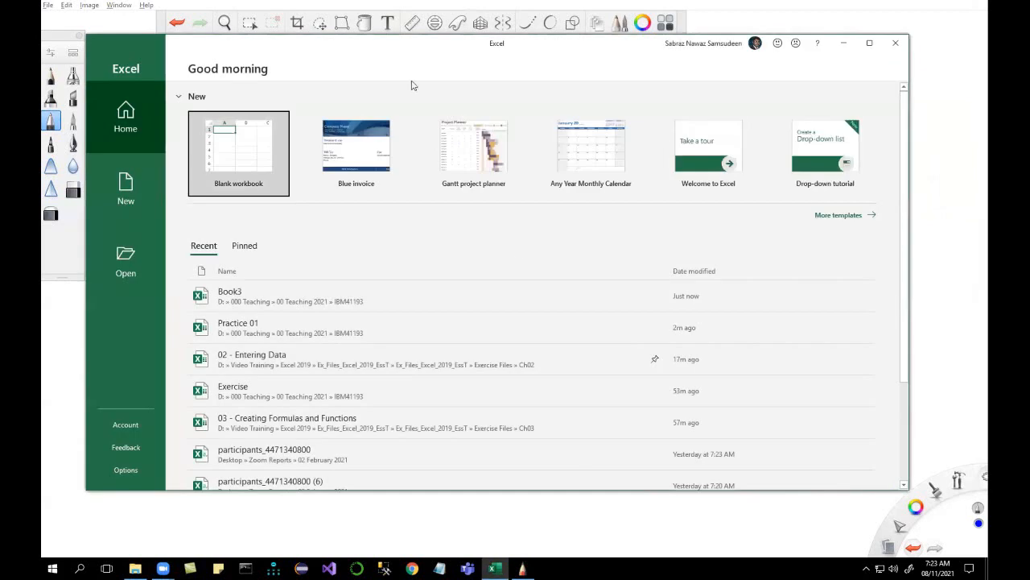
{"action": "left_click", "coordinate": [246, 332]}
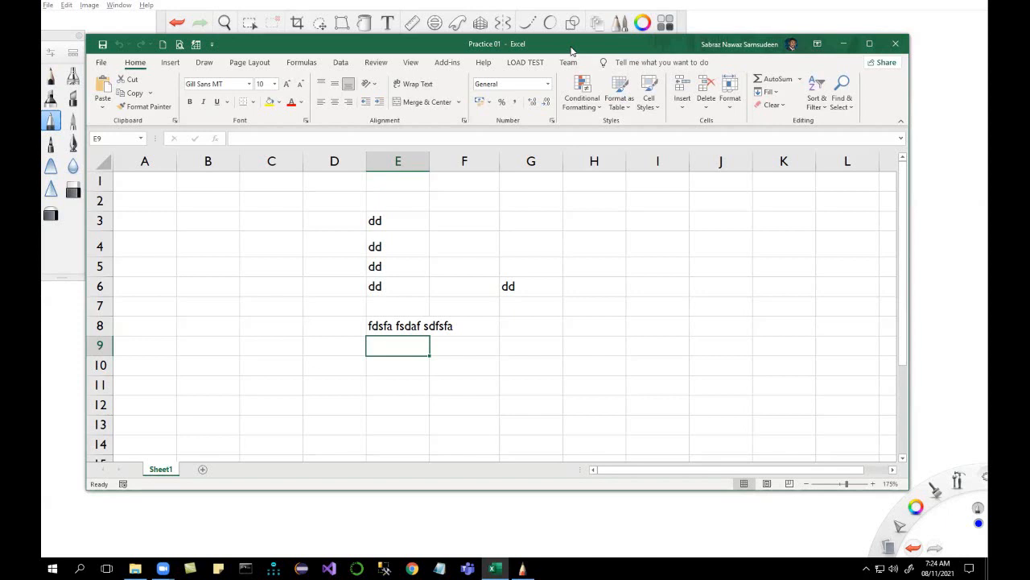
Delete all the contents of Sheet1 and select cell A1, and shrink and reposition the workbook window
{"action": "key", "text": "ctrl+a"}
{"action": "key", "text": "Delete"}
{"action": "left_click", "coordinate": [157, 183]}
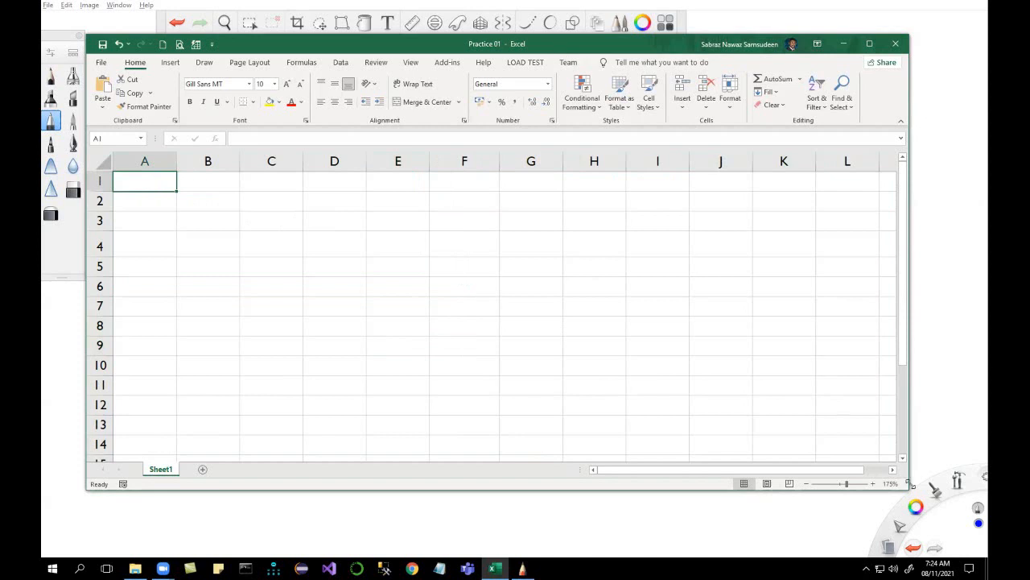
{"action": "left_click_drag", "start_coordinate": [908, 487], "coordinate": [862, 462]}
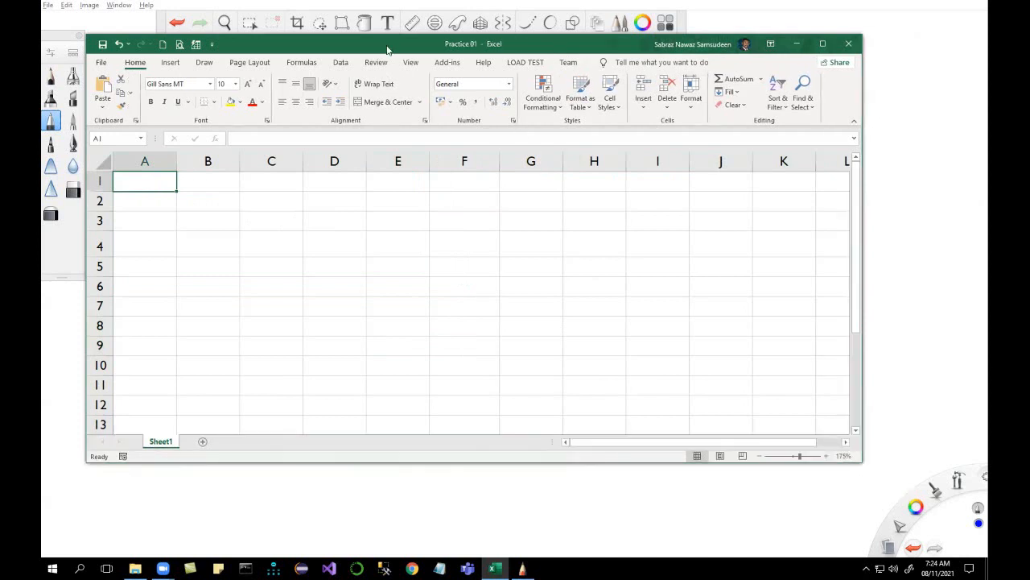
{"action": "left_click_drag", "start_coordinate": [387, 50], "coordinate": [411, 26]}
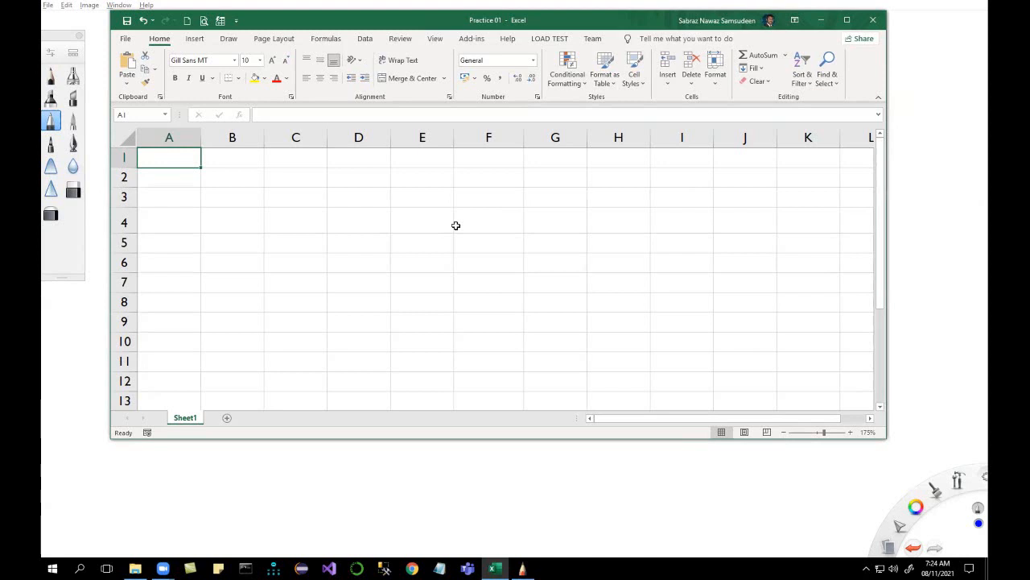
Move the active cell down column A, one row at a time, from A1 to A12
{"action": "key", "text": "Down"}
{"action": "key", "text": "Down"}
{"action": "key", "text": "Down"}
{"action": "key", "text": "Down"}
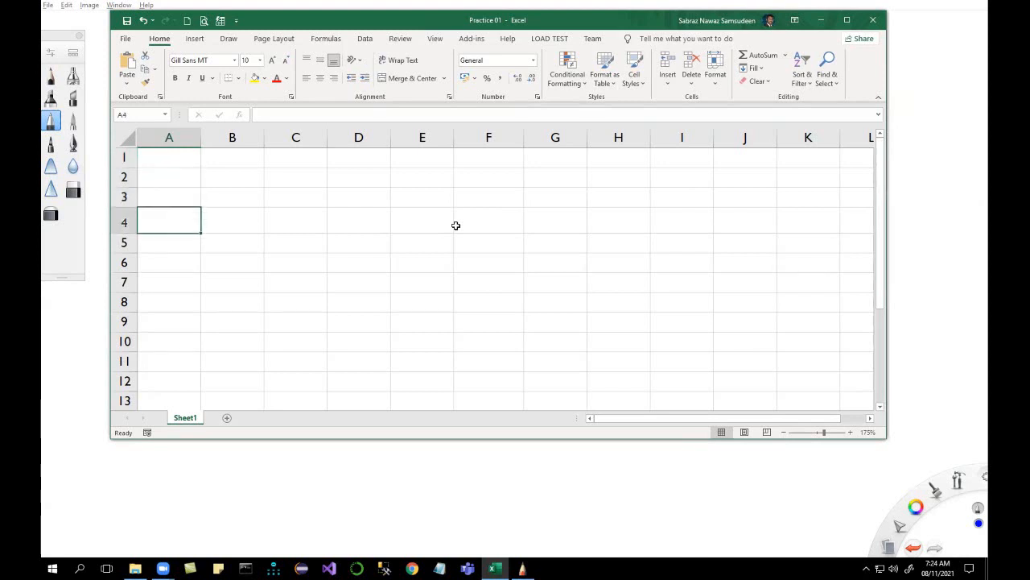
{"action": "key", "text": "Down"}
{"action": "key", "text": "Down"}
{"action": "key", "text": "Down"}
{"action": "key", "text": "Down"}
{"action": "key", "text": "Down"}
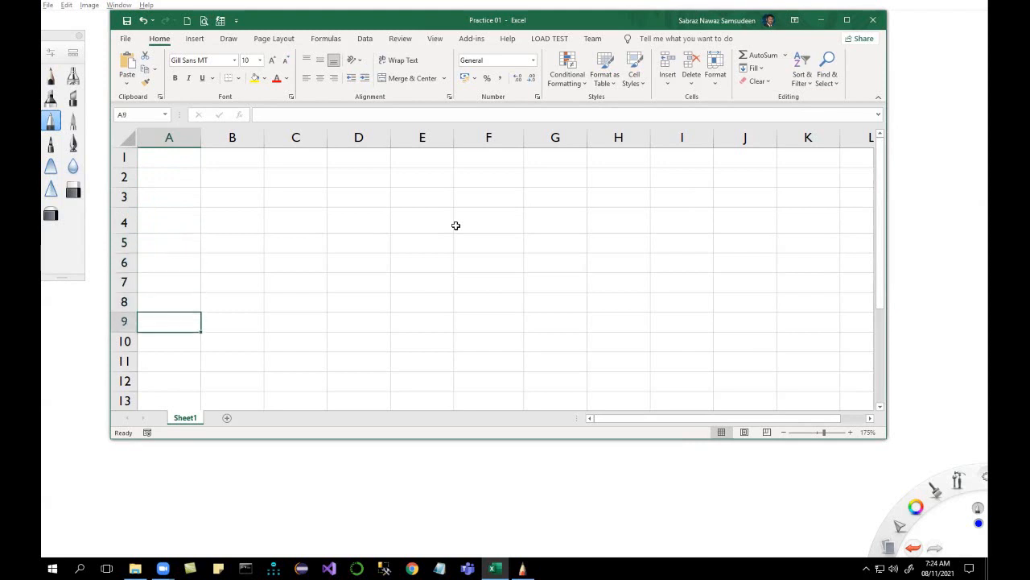
{"action": "key", "text": "Down"}
{"action": "key", "text": "Down"}
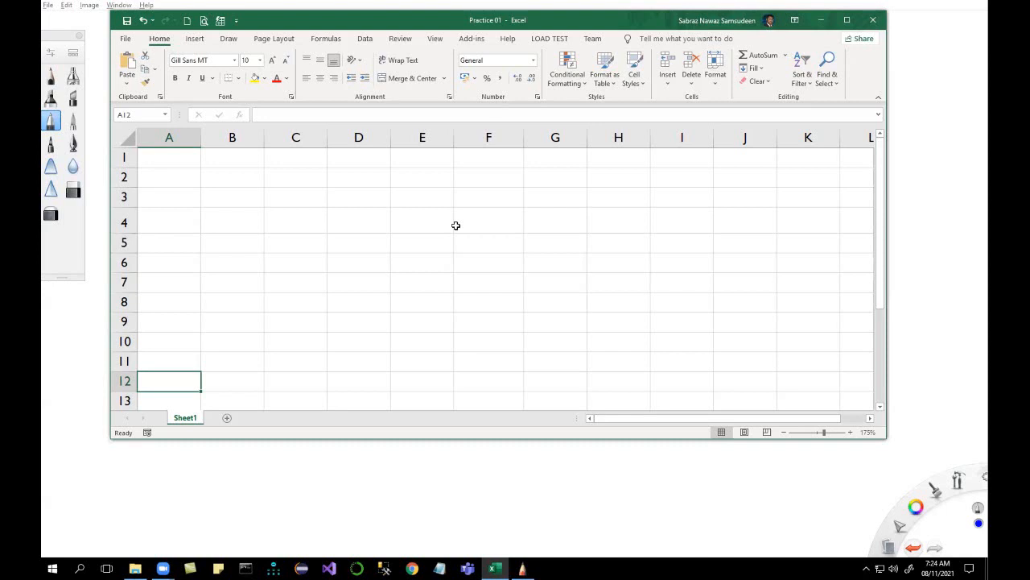
Move the active cell up column A, one row at a time, from A12 to A2
{"action": "key", "text": "Up"}
{"action": "key", "text": "Up"}
{"action": "key", "text": "Up"}
{"action": "key", "text": "Up"}
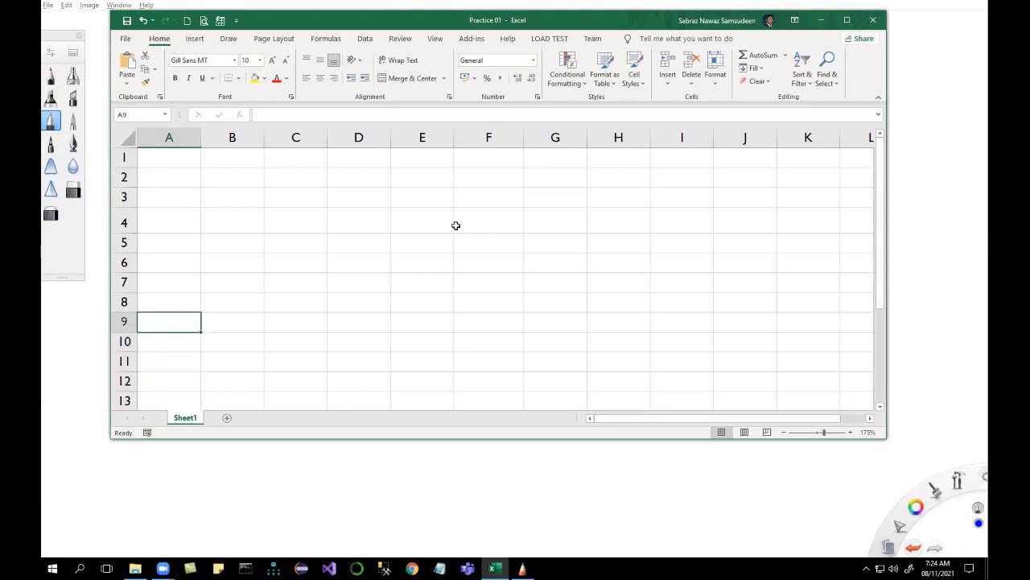
{"action": "key", "text": "Up"}
{"action": "key", "text": "Up"}
{"action": "key", "text": "Up"}
{"action": "key", "text": "Up"}
{"action": "key", "text": "Up"}
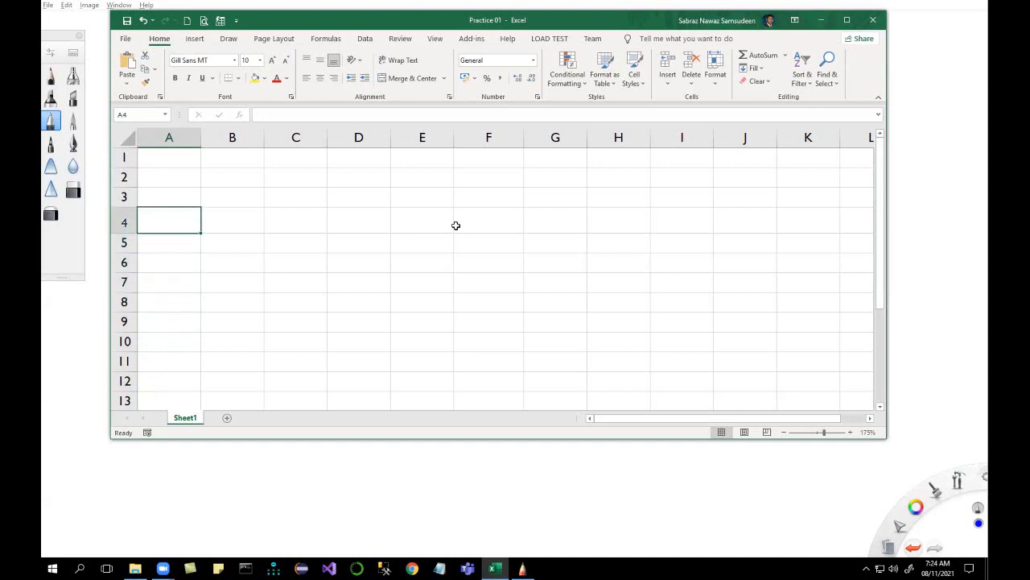
{"action": "key", "text": "Up"}
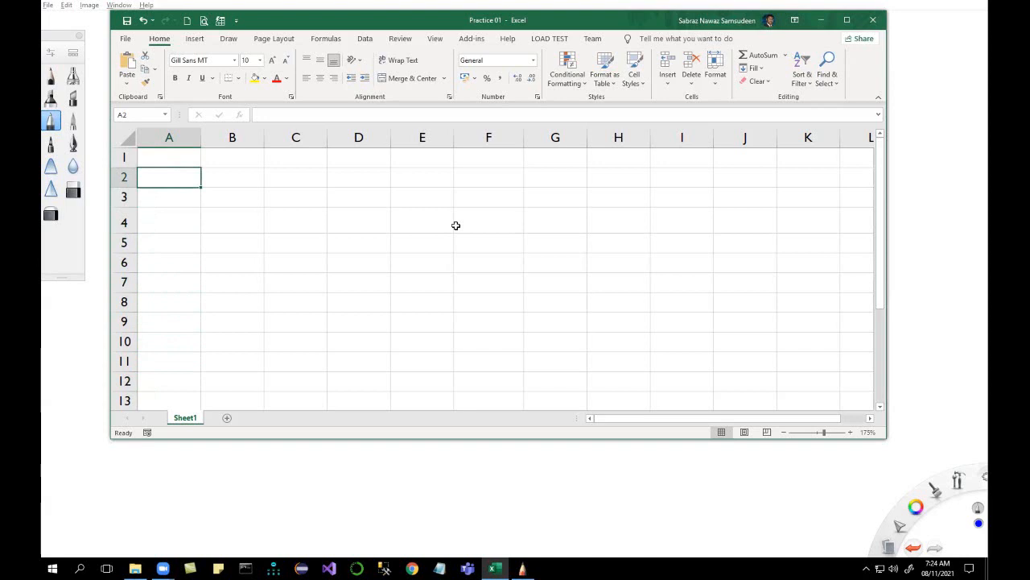
Move the active cell right along row 2, one column at a time, from A2 to J2
{"action": "key", "text": "Right"}
{"action": "key", "text": "Right"}
{"action": "key", "text": "Right"}
{"action": "key", "text": "Right"}
{"action": "key", "text": "Right"}
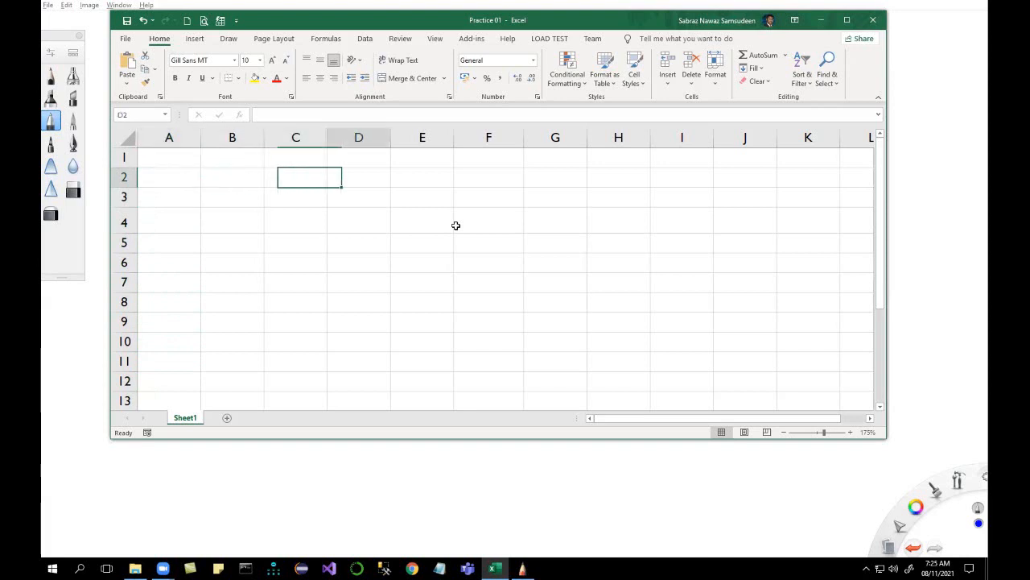
{"action": "key", "text": "Right"}
{"action": "key", "text": "Right"}
{"action": "key", "text": "Right"}
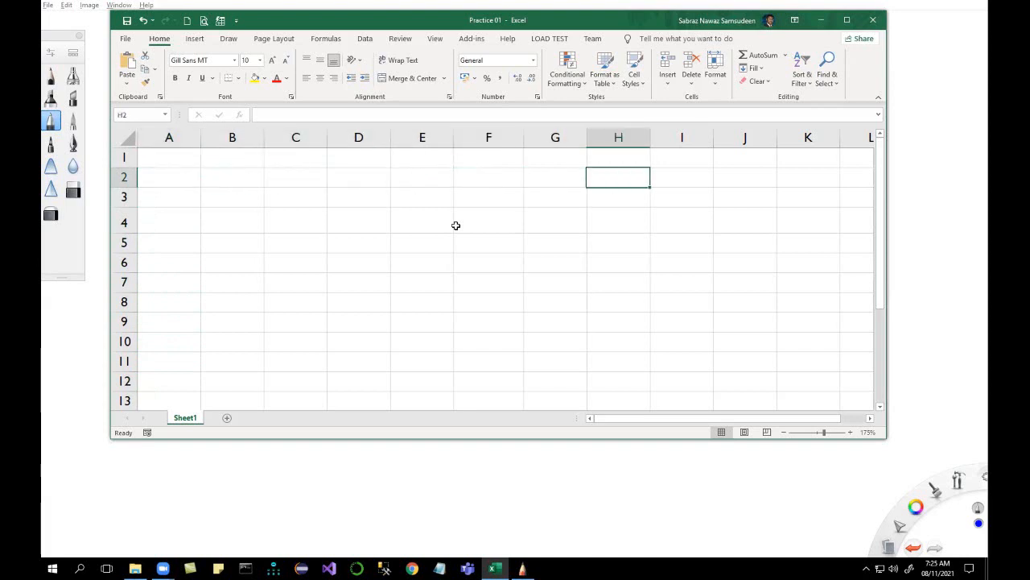
{"action": "key", "text": "Right"}
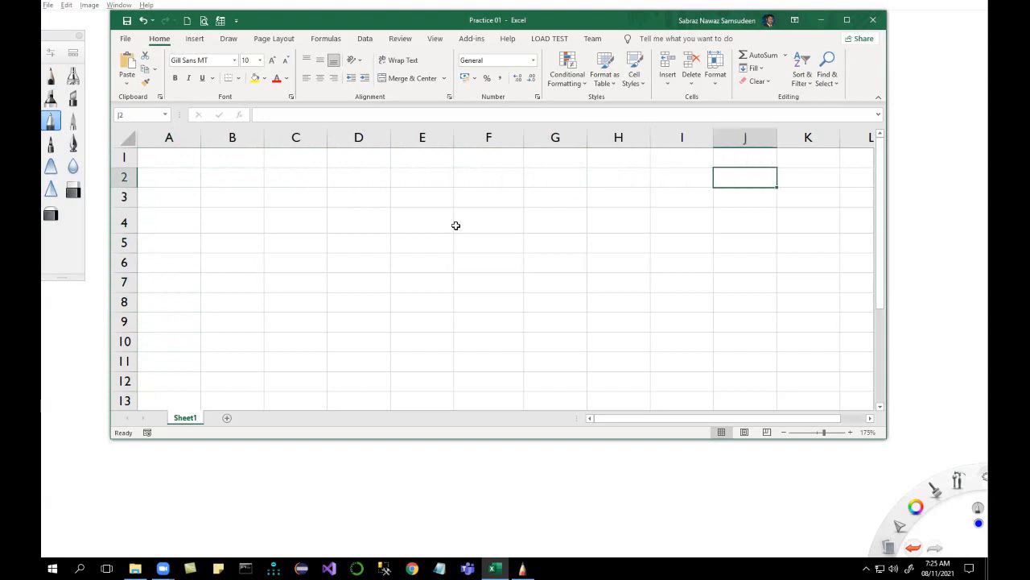
Move the active cell left along row 2, one column at a time, from J2 back to A2
{"action": "key", "text": "Left"}
{"action": "key", "text": "Left"}
{"action": "key", "text": "Left"}
{"action": "key", "text": "Left"}
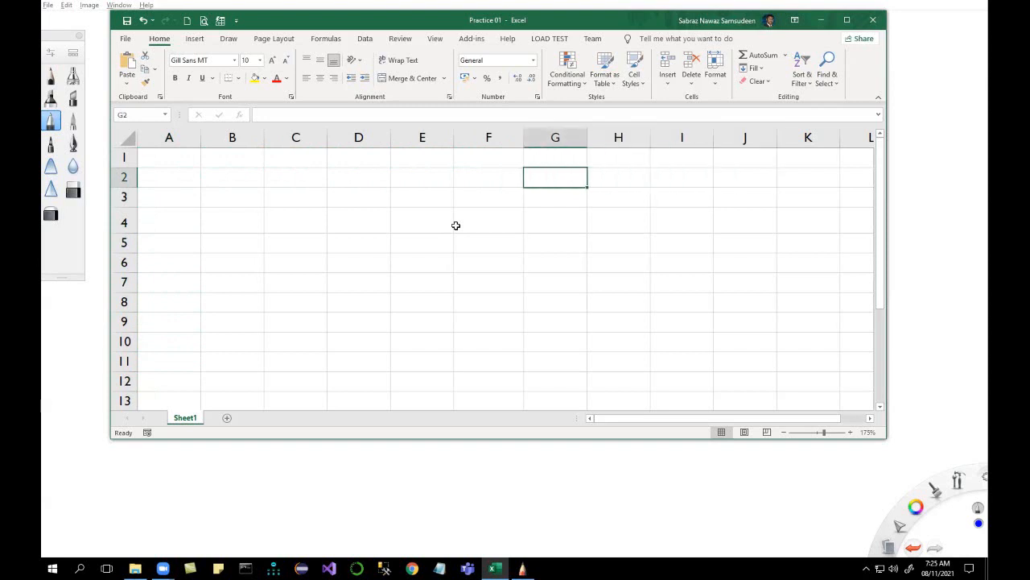
{"action": "key", "text": "Left"}
{"action": "key", "text": "Left"}
{"action": "key", "text": "Left"}
{"action": "key", "text": "Left"}
{"action": "key", "text": "Left"}
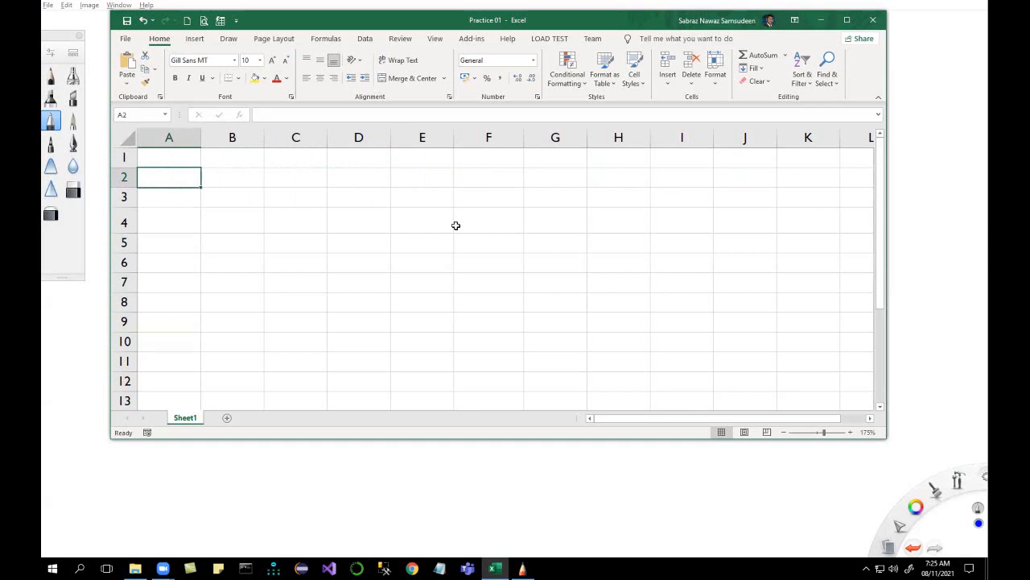
Move the active cell across to column B and down it, one row at a time, to B12
{"action": "key", "text": "Right"}
{"action": "key", "text": "Down"}
{"action": "key", "text": "Down"}
{"action": "key", "text": "Down"}
{"action": "key", "text": "Down"}
{"action": "key", "text": "Down"}
{"action": "key", "text": "Down"}
{"action": "key", "text": "Down"}
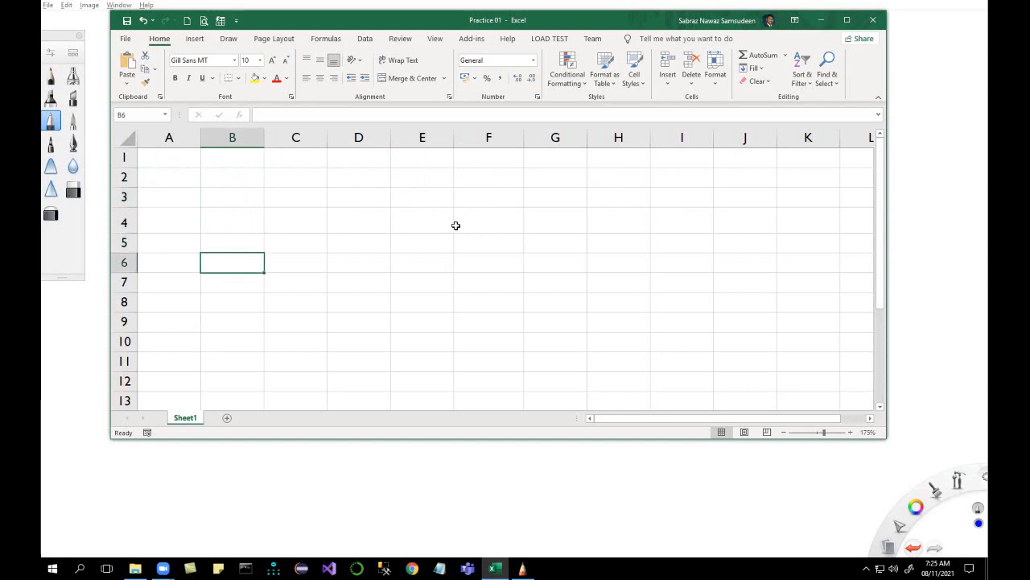
{"action": "key", "text": "Down"}
{"action": "key", "text": "Down"}
{"action": "key", "text": "Down"}
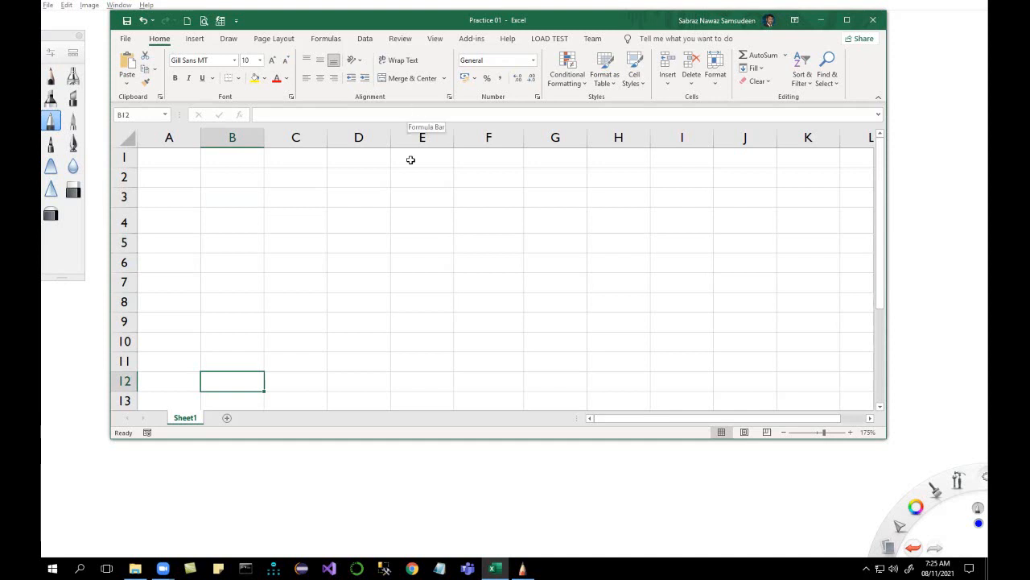
Starting from B3, advance the active cell alternately down to B4 and across to C3, finishing with B3 selected
{"action": "left_click", "coordinate": [220, 198]}
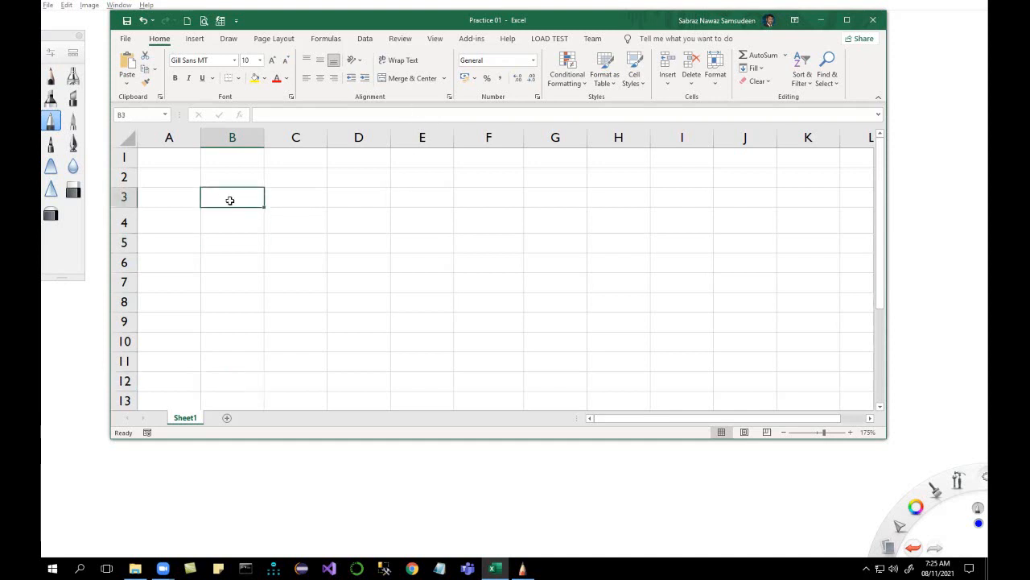
{"action": "key", "text": "Return"}
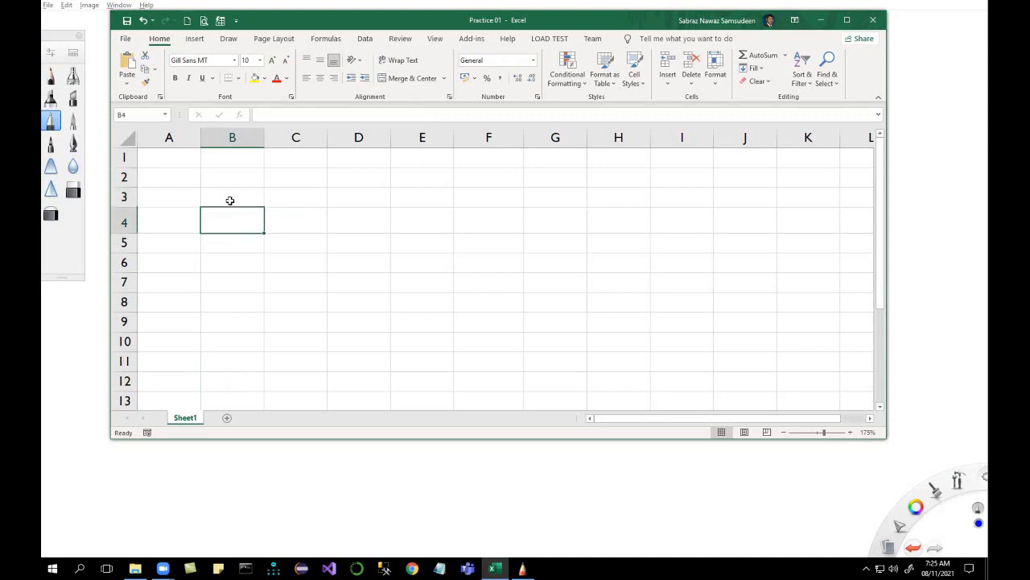
{"action": "left_click", "coordinate": [230, 200]}
{"action": "key", "text": "Tab"}
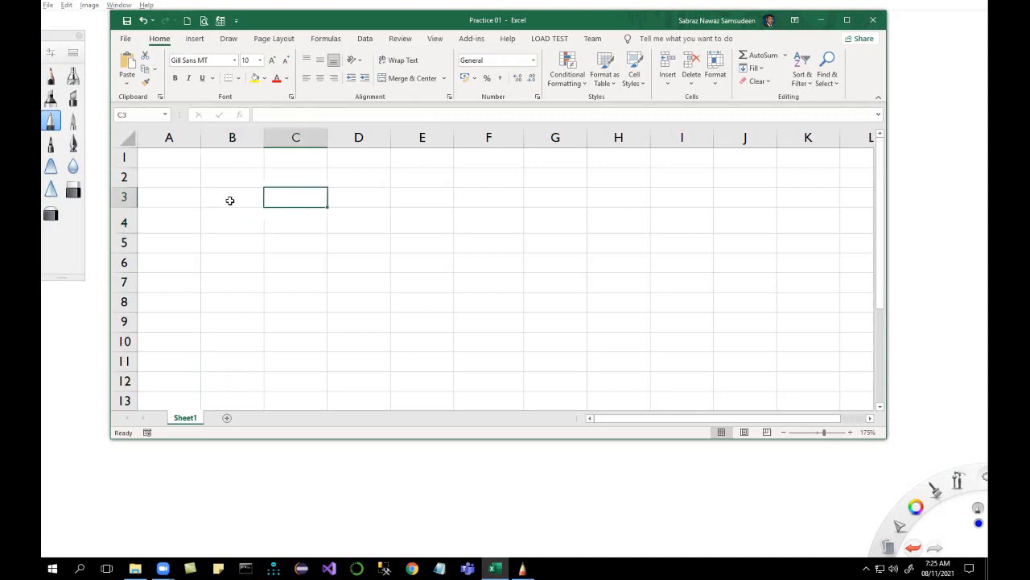
{"action": "key", "text": "Return"}
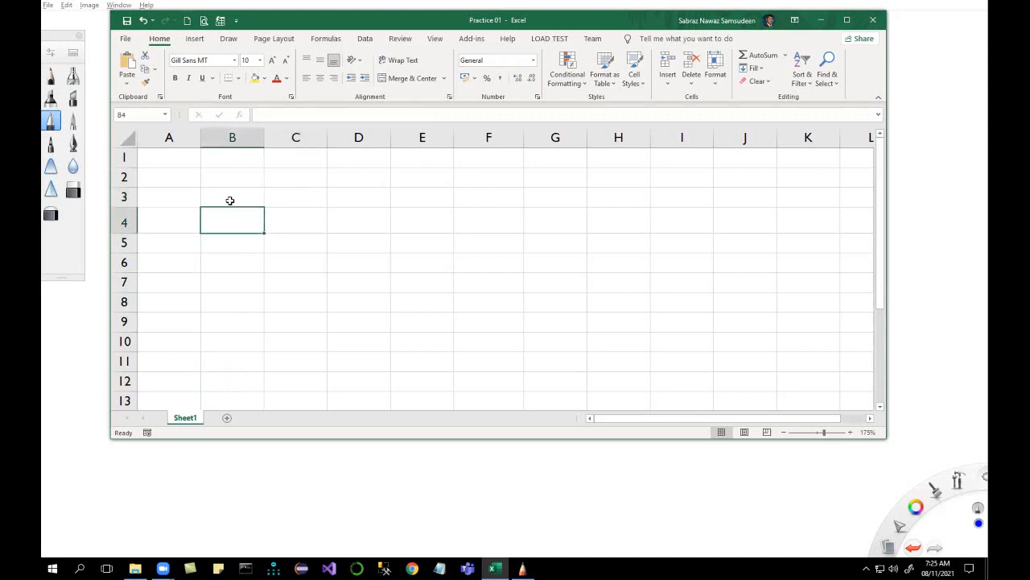
{"action": "left_click", "coordinate": [230, 200]}
{"action": "key", "text": "Tab"}
{"action": "left_click", "coordinate": [230, 199]}
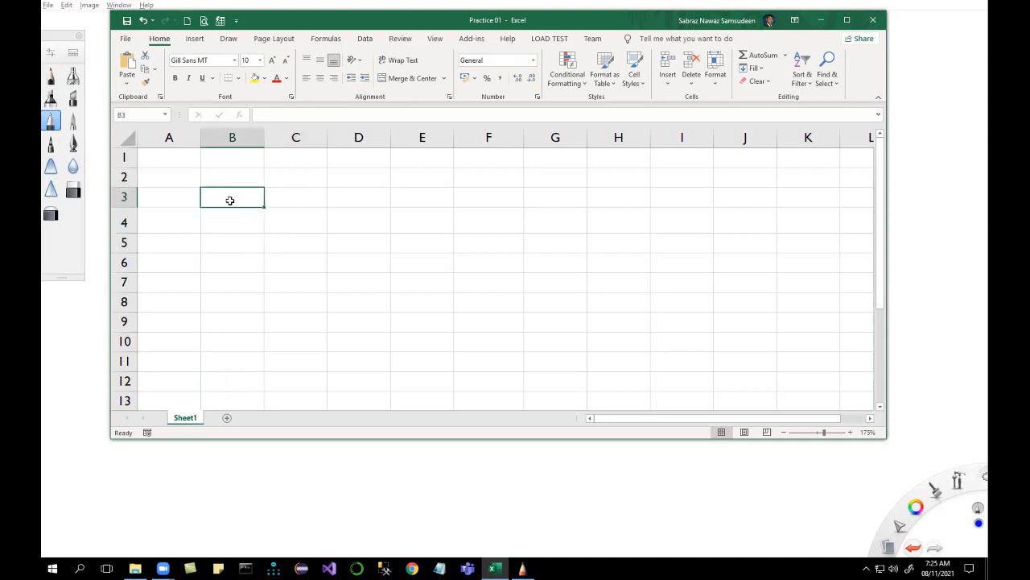
Move the active cell down column B, one row at a time, from B3 to B10
{"action": "key", "text": "Down"}
{"action": "key", "text": "Down"}
{"action": "key", "text": "Down"}
{"action": "key", "text": "Down"}
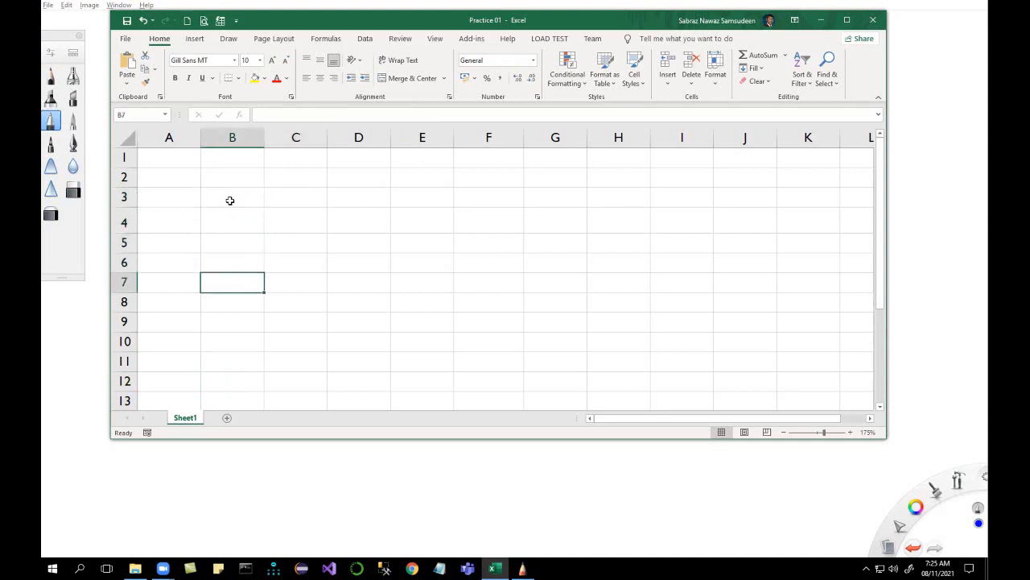
{"action": "key", "text": "Down"}
{"action": "key", "text": "Down"}
{"action": "key", "text": "Down"}
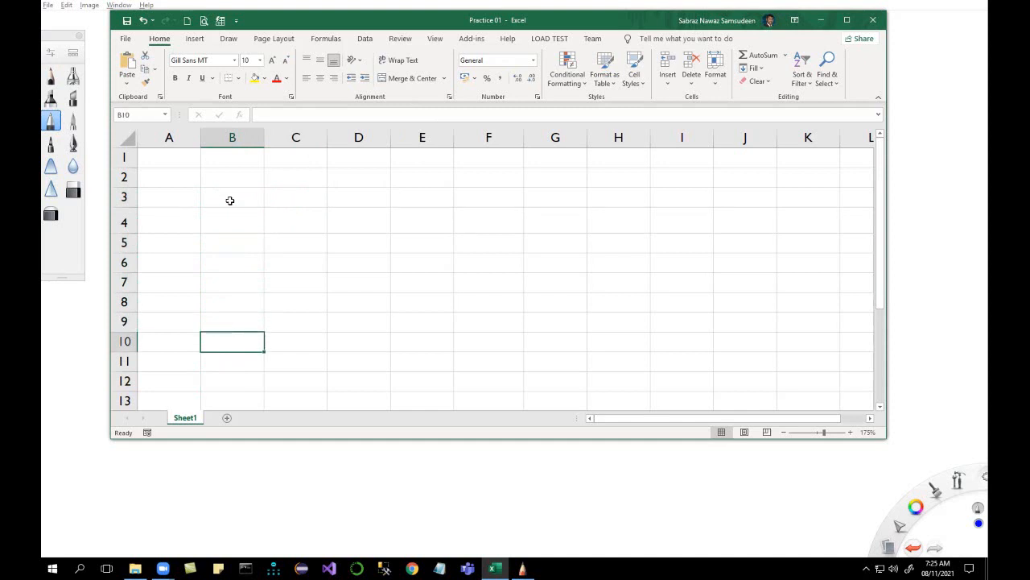
Move the active cell up column B, one row at a time, from B10 to B2
{"action": "key", "text": "Up"}
{"action": "key", "text": "Up"}
{"action": "key", "text": "Up"}
{"action": "key", "text": "Up"}
{"action": "key", "text": "Up"}
{"action": "key", "text": "Up"}
{"action": "key", "text": "Up"}
{"action": "key", "text": "Up"}
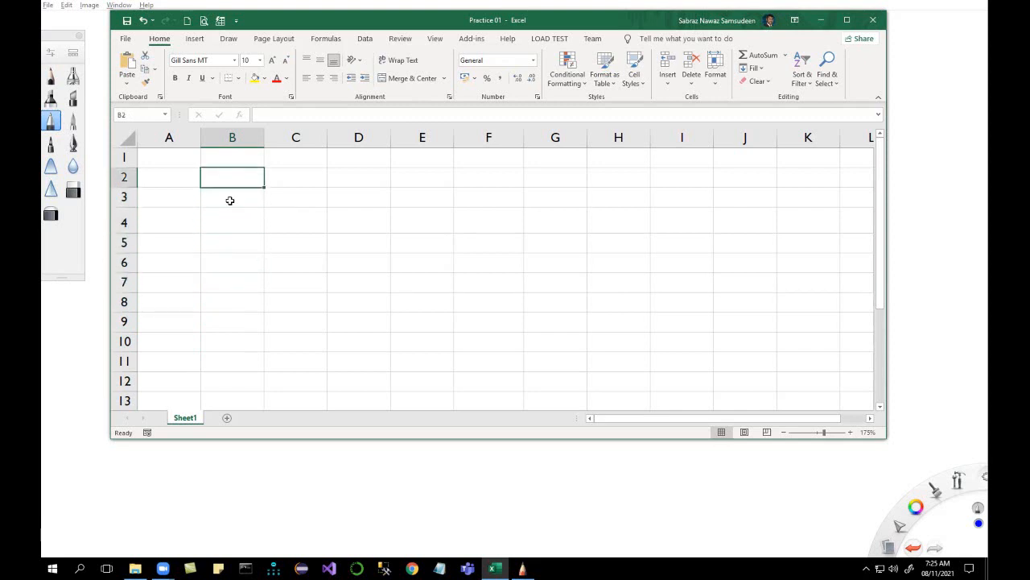
In the advanced Excel options, set the direction the selection moves after Enter to Right
{"action": "left_click", "coordinate": [126, 38]}
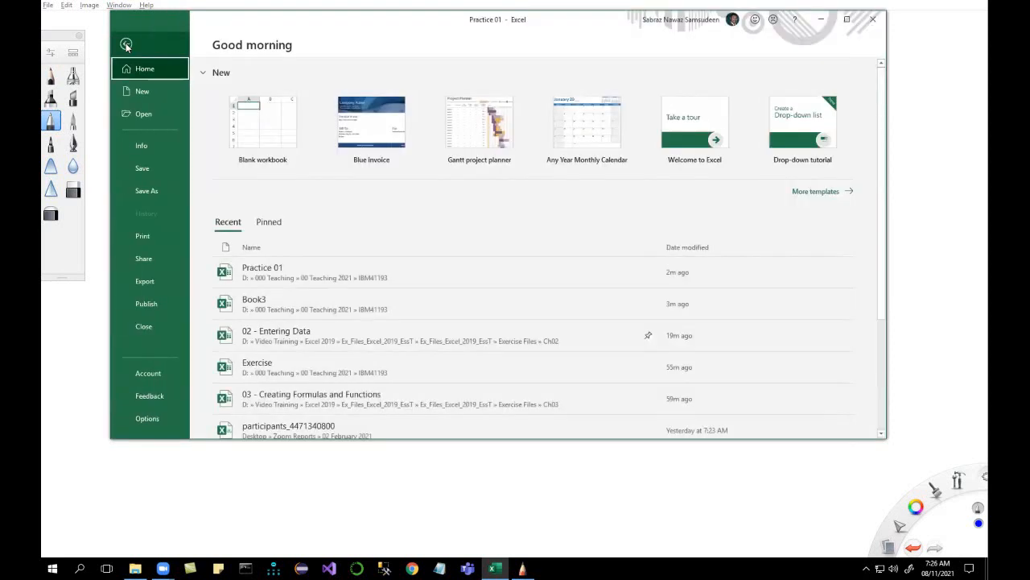
{"action": "left_click", "coordinate": [147, 418]}
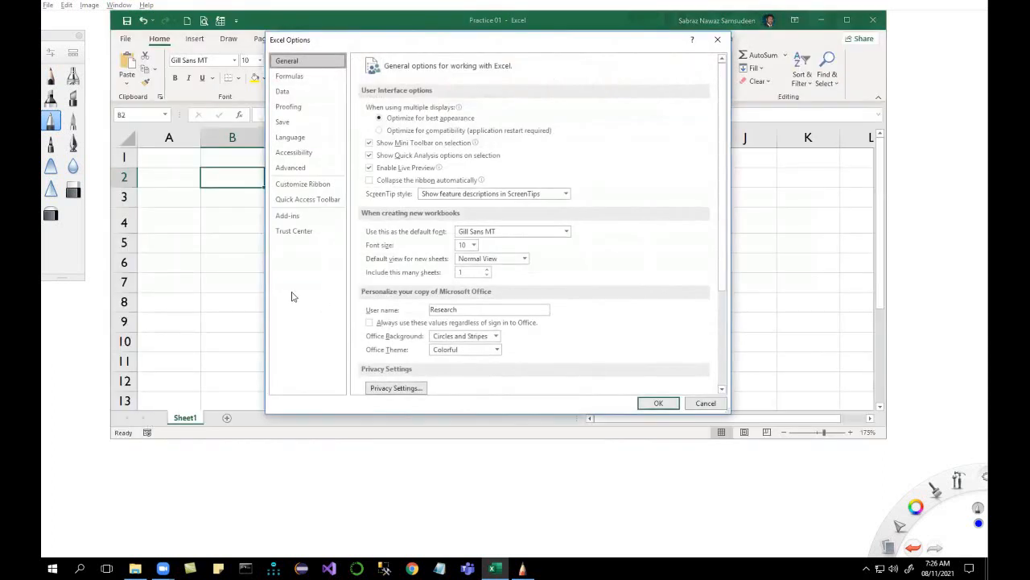
{"action": "left_click", "coordinate": [288, 169]}
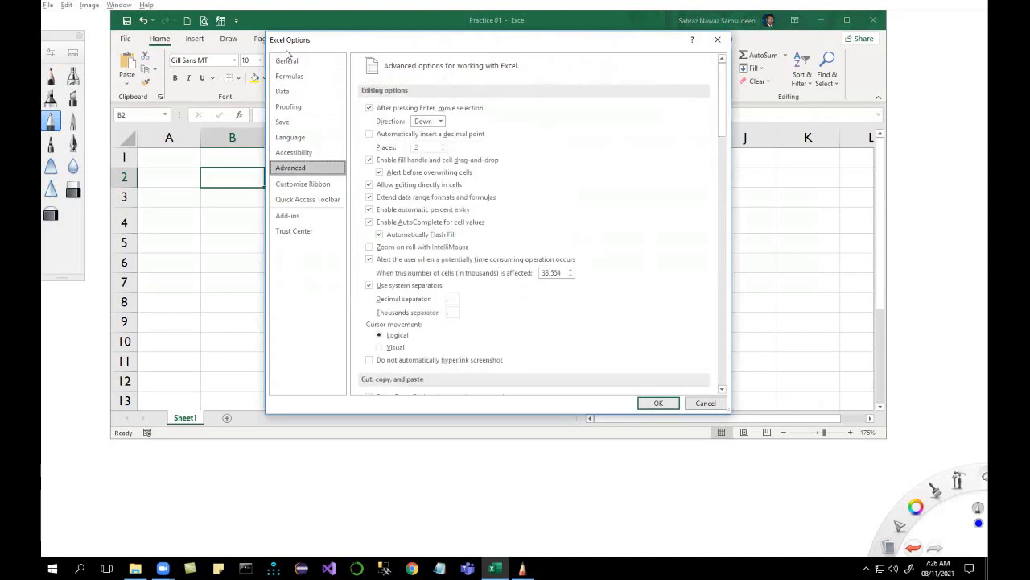
{"action": "left_click_drag", "start_coordinate": [343, 41], "coordinate": [286, 52]}
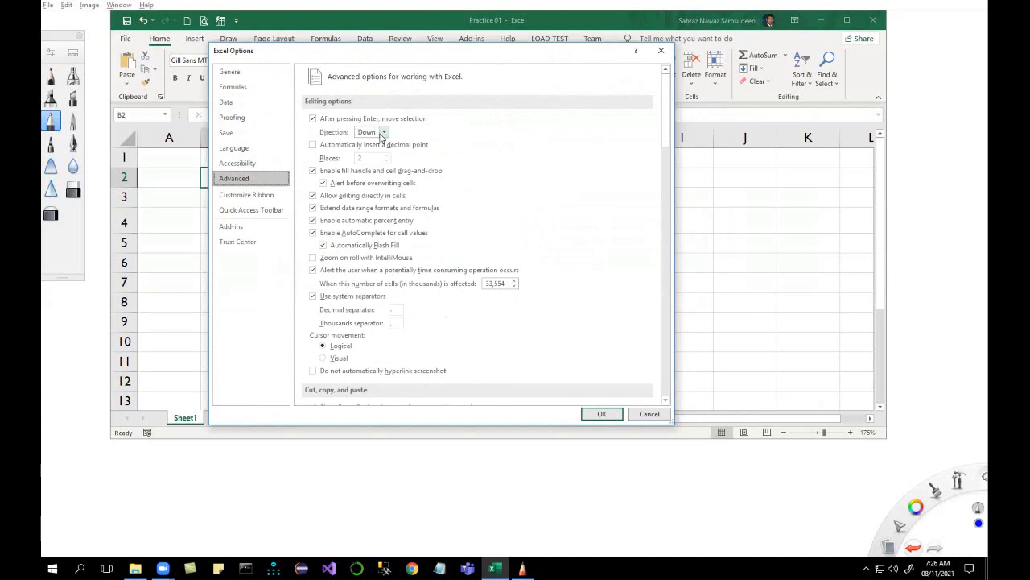
{"action": "left_click", "coordinate": [384, 134]}
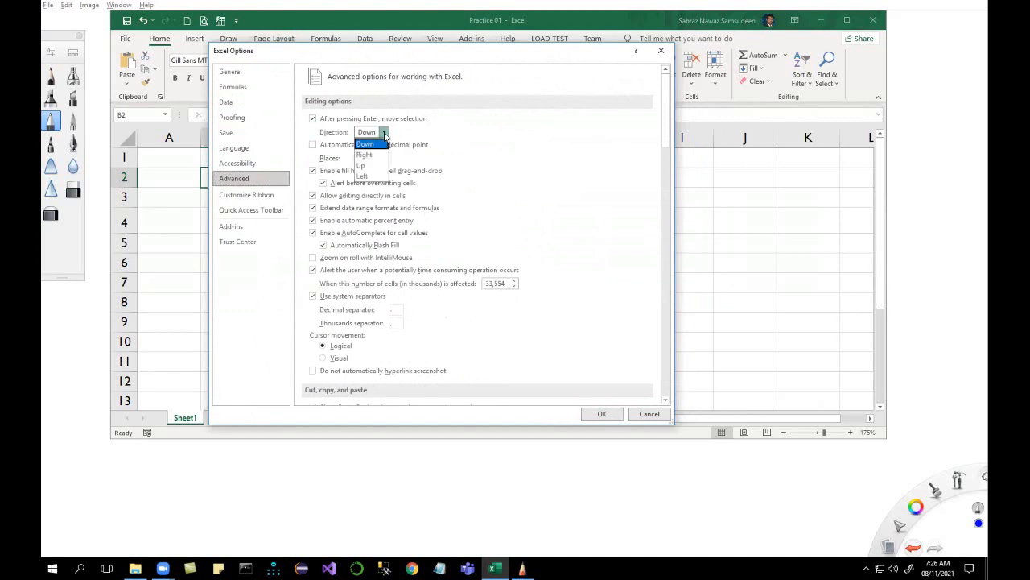
{"action": "left_click", "coordinate": [371, 155]}
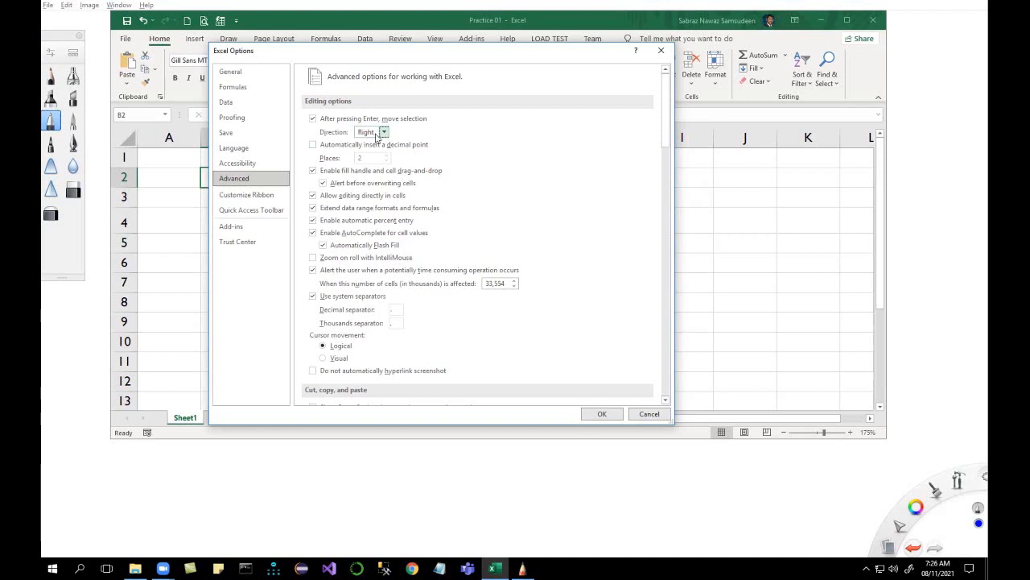
{"action": "left_click", "coordinate": [600, 414]}
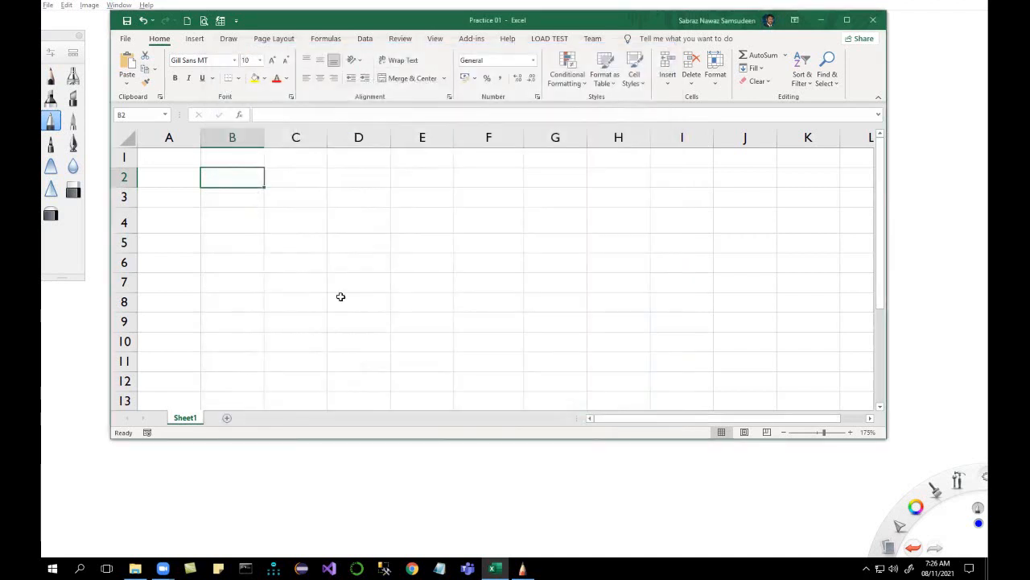
Advance the active cell from B2 to J2 along row 2, using the configured after-Enter direction
{"action": "key", "text": "Return"}
{"action": "key", "text": "Return"}
{"action": "key", "text": "Return"}
{"action": "key", "text": "Return"}
{"action": "key", "text": "Return"}
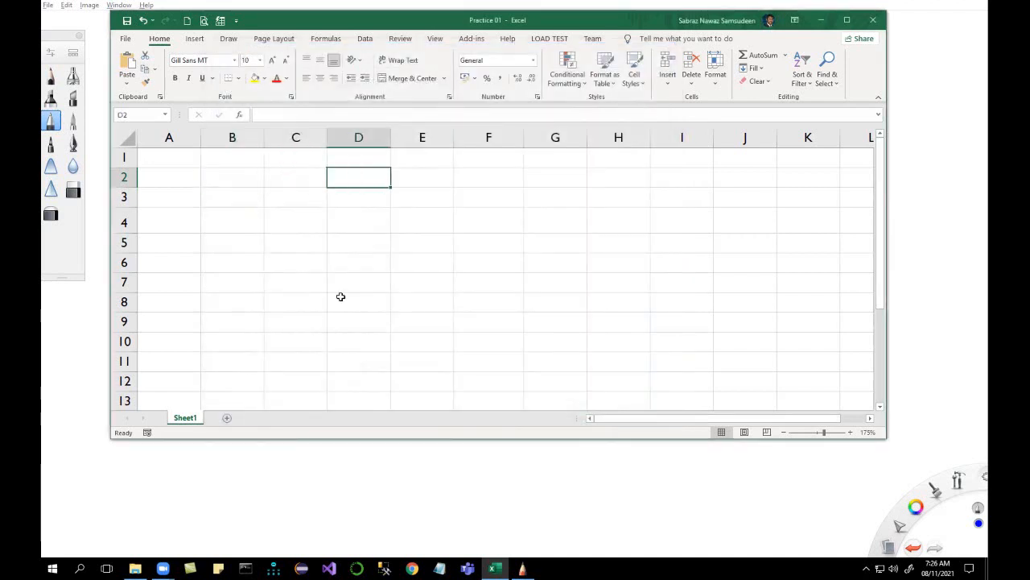
{"action": "key", "text": "Return"}
{"action": "key", "text": "Return"}
{"action": "key", "text": "Return"}
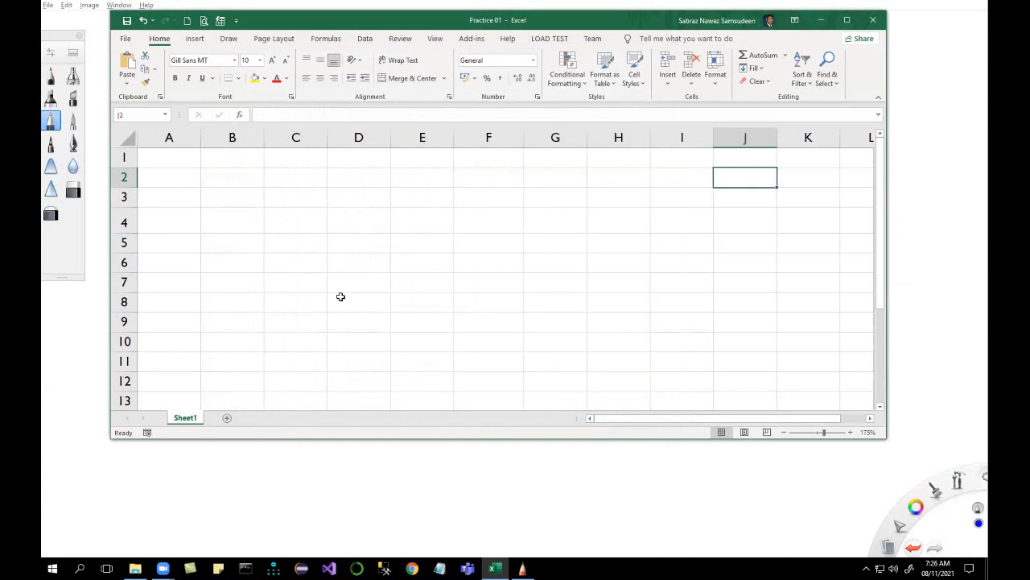
Return the active cell from J2 to B2 along row 2, reversing the configured after-Enter direction
{"action": "key", "text": "shift+Return"}
{"action": "key", "text": "shift+Return"}
{"action": "key", "text": "shift+Return"}
{"action": "key", "text": "shift+Return"}
{"action": "key", "text": "shift+Return"}
{"action": "key", "text": "shift+Return"}
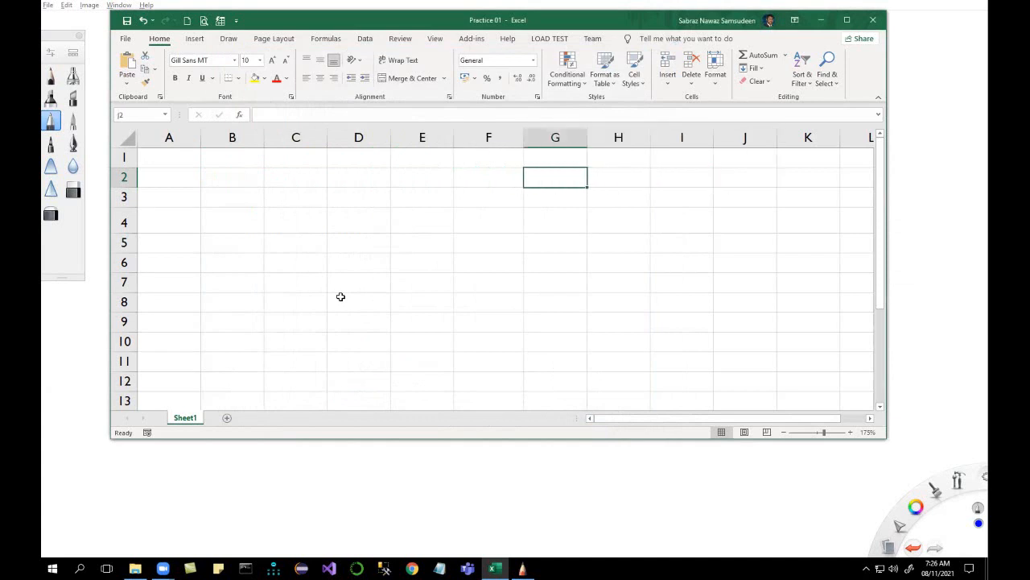
{"action": "key", "text": "shift+Return"}
{"action": "key", "text": "shift+Return"}
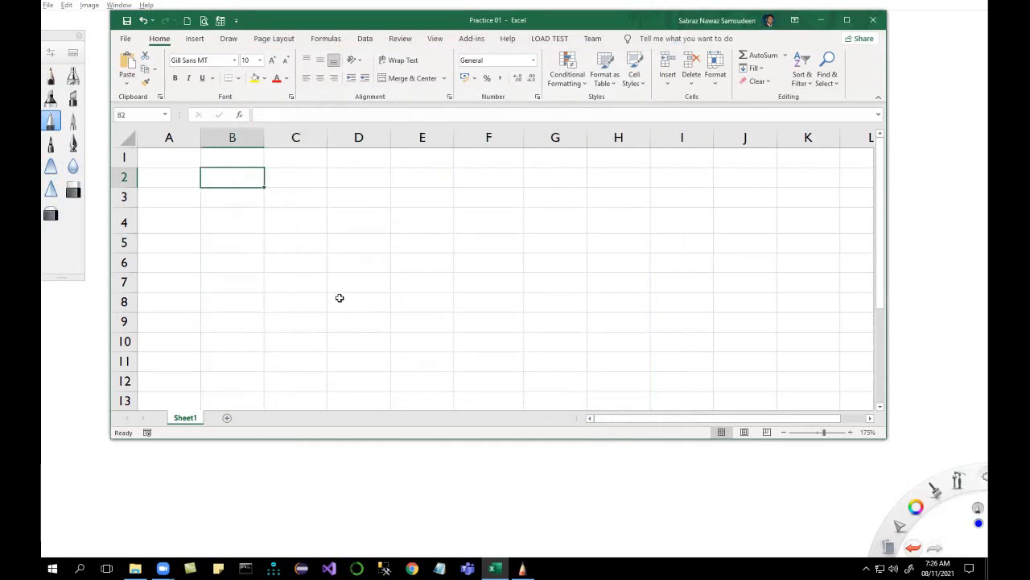
In the advanced Excel options, set the direction the selection moves after Enter back to Down
{"action": "left_click", "coordinate": [126, 39]}
{"action": "left_click", "coordinate": [152, 417]}
{"action": "left_click", "coordinate": [278, 171]}
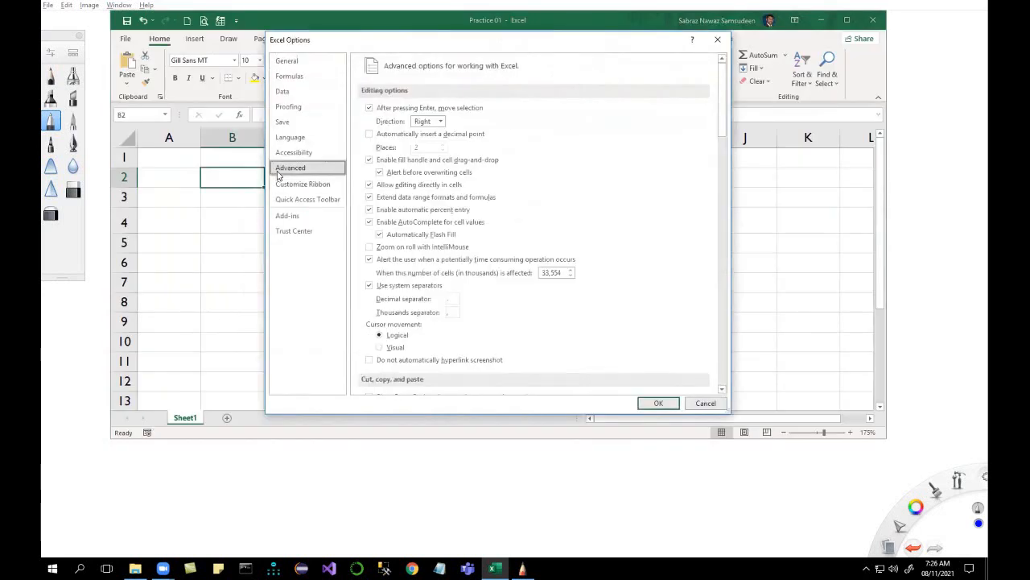
{"action": "left_click", "coordinate": [430, 123]}
{"action": "left_click", "coordinate": [429, 134]}
{"action": "left_click", "coordinate": [439, 120]}
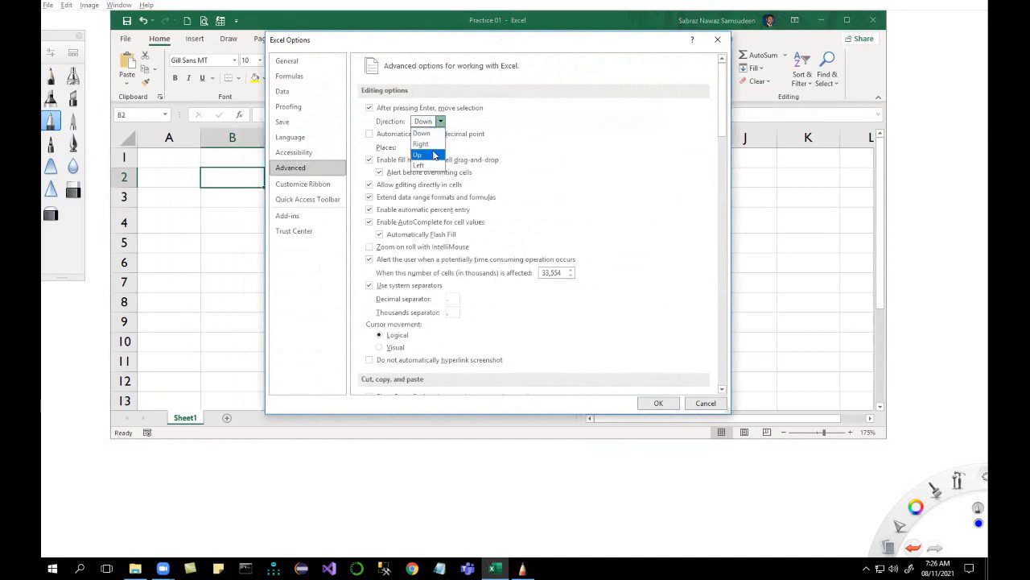
{"action": "left_click", "coordinate": [425, 133]}
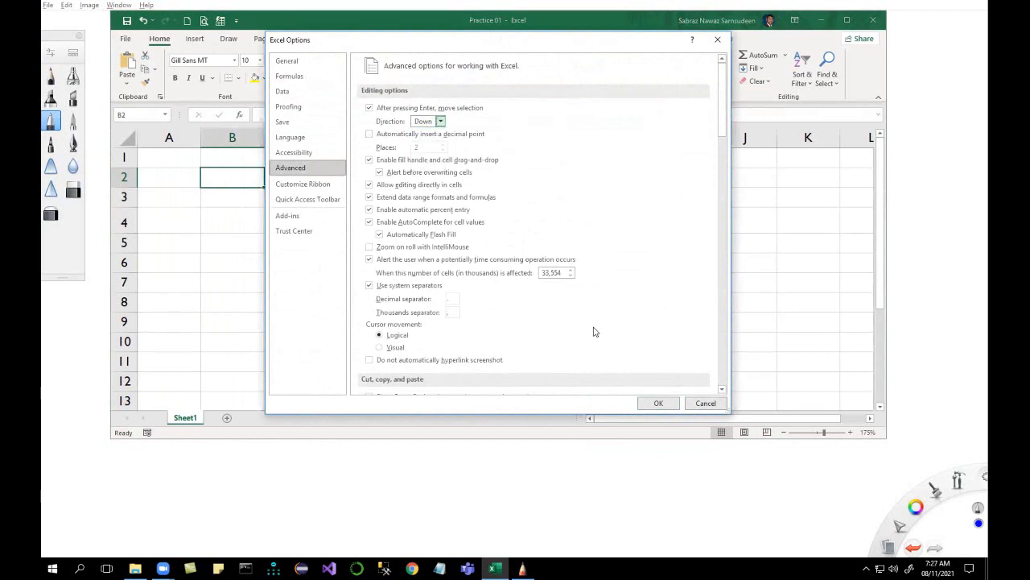
{"action": "left_click", "coordinate": [658, 403]}
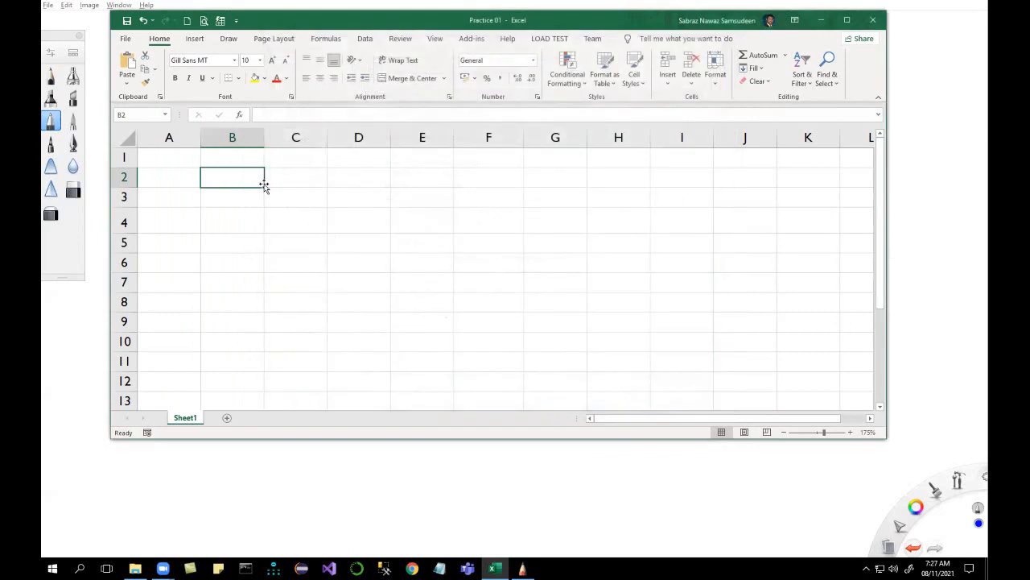
Advance the active cell from B2 to B10 down column B, using the configured after-Enter direction
{"action": "key", "text": "Return"}
{"action": "key", "text": "Return"}
{"action": "key", "text": "Return"}
{"action": "key", "text": "Return"}
{"action": "key", "text": "Return"}
{"action": "key", "text": "Return"}
{"action": "key", "text": "Return"}
{"action": "key", "text": "Return"}
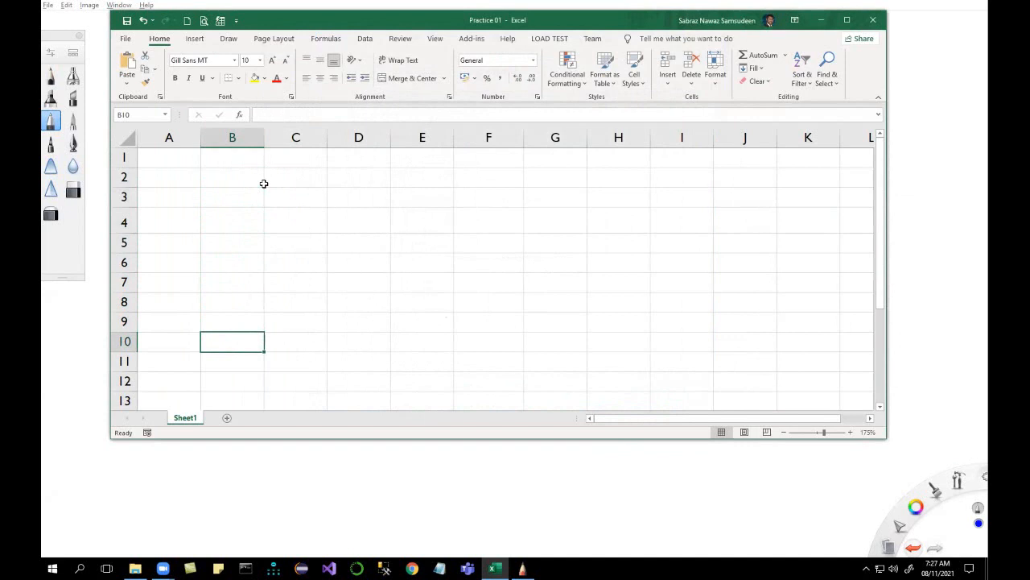
Move the active cell from B10 up to B3, one row at a time
{"action": "key", "text": "Up"}
{"action": "key", "text": "Up"}
{"action": "key", "text": "Up"}
{"action": "key", "text": "Up"}
{"action": "key", "text": "Up"}
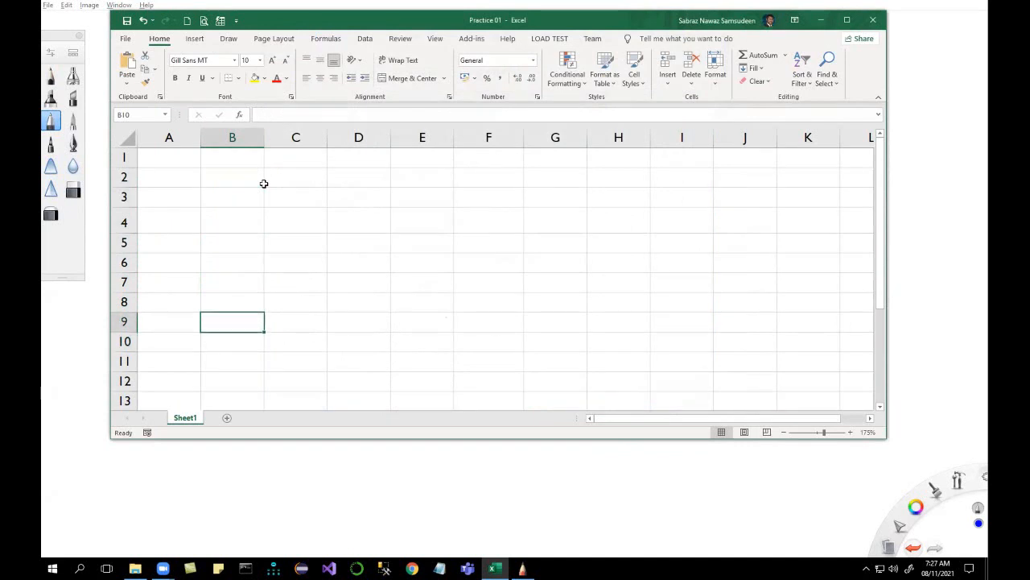
{"action": "key", "text": "Up"}
{"action": "key", "text": "Up"}
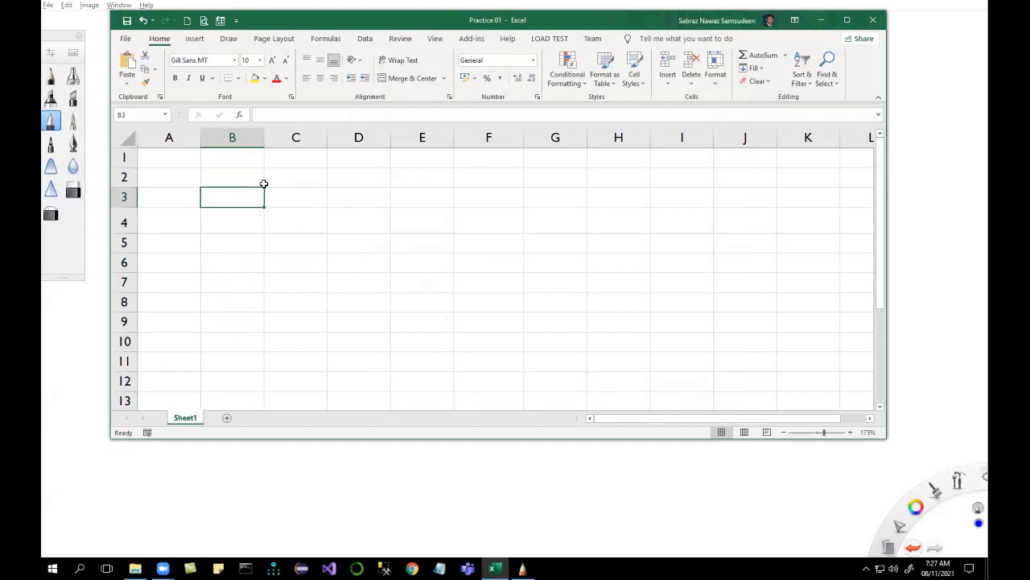
Move the active cell from B3 to F3 one column at a time, and jump to the last column, XFD3
{"action": "key", "text": "Right"}
{"action": "key", "text": "Right"}
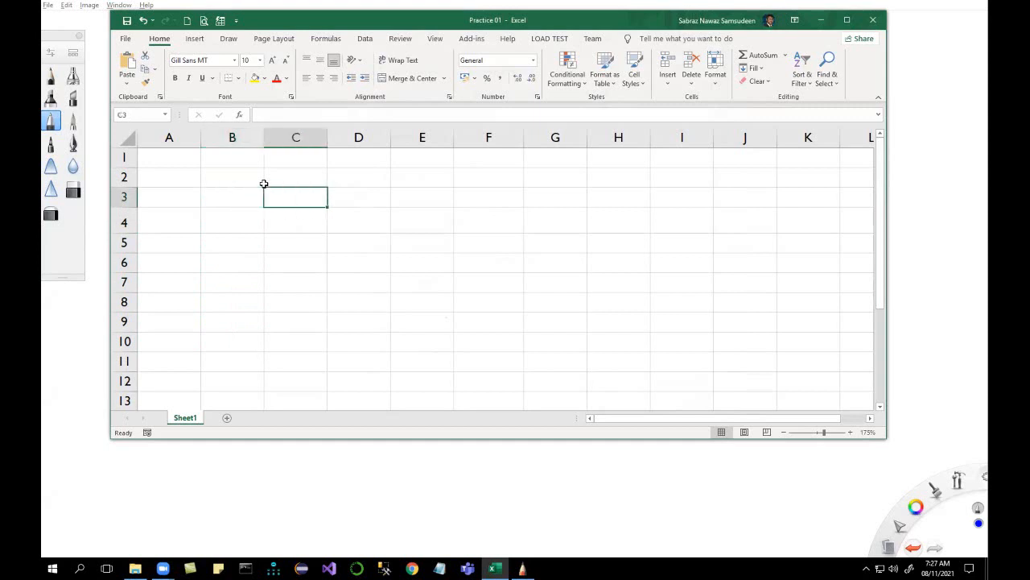
{"action": "key", "text": "Right"}
{"action": "key", "text": "Right"}
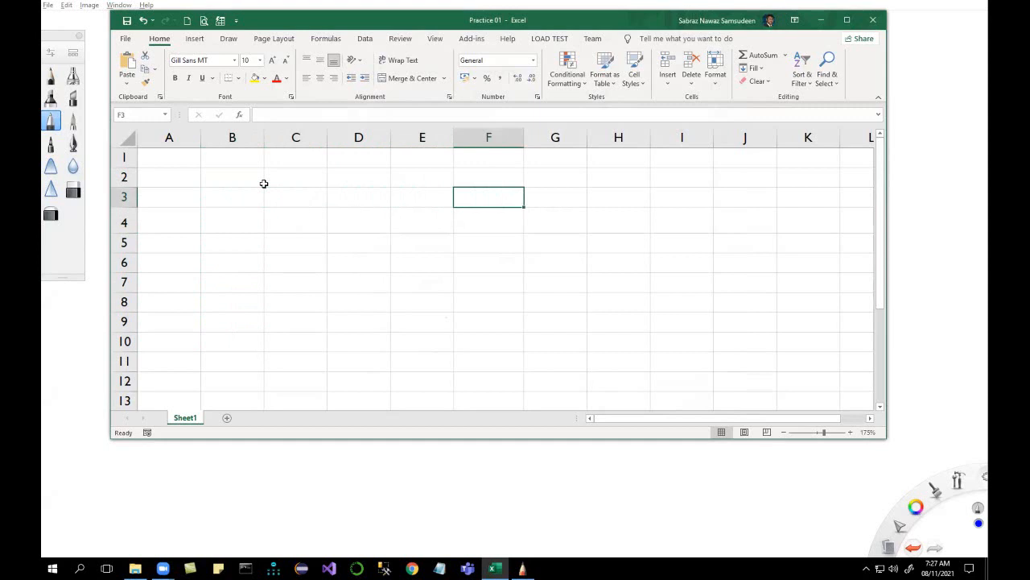
{"action": "key", "text": "ctrl+Right"}
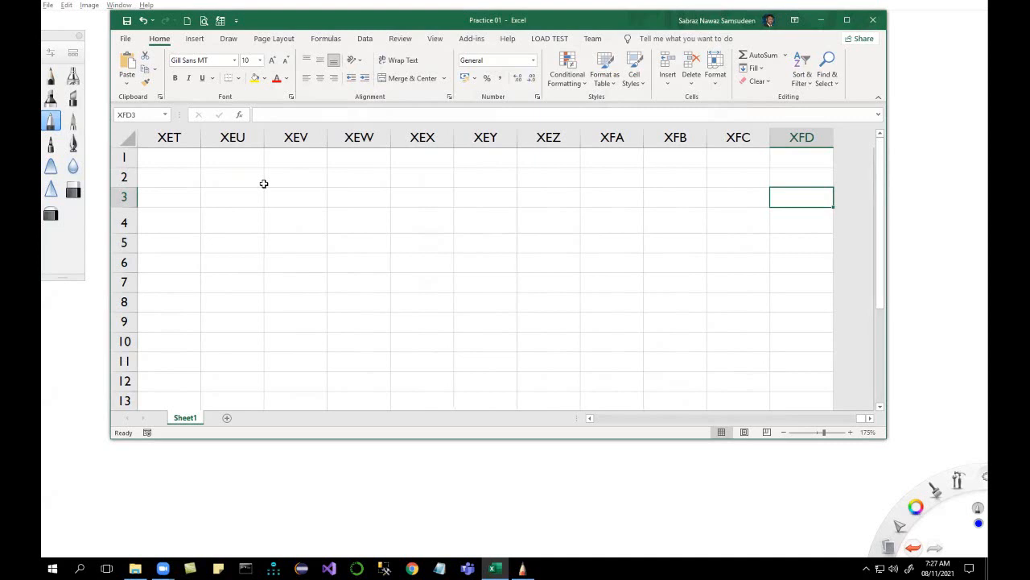
Move the active cell from XFD3 back to XER3, one column at a time along row 3
{"action": "key", "text": "Left"}
{"action": "key", "text": "Left"}
{"action": "key", "text": "Left"}
{"action": "key", "text": "Left"}
{"action": "key", "text": "Left"}
{"action": "key", "text": "Left"}
{"action": "key", "text": "Left"}
{"action": "key", "text": "Left"}
{"action": "key", "text": "Left"}
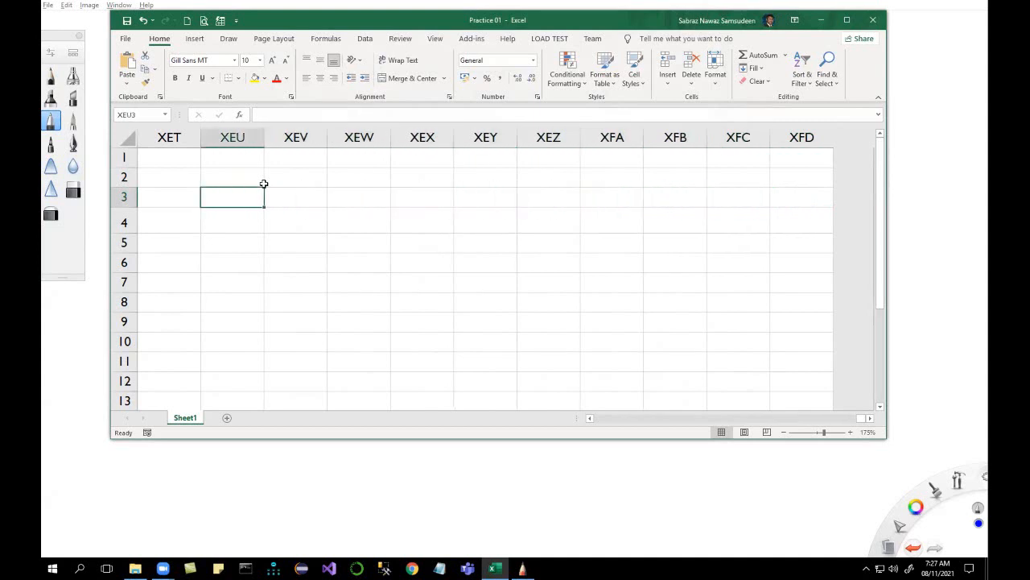
{"action": "key", "text": "Left"}
{"action": "key", "text": "Left"}
{"action": "key", "text": "Left"}
{"action": "key", "text": "Left"}
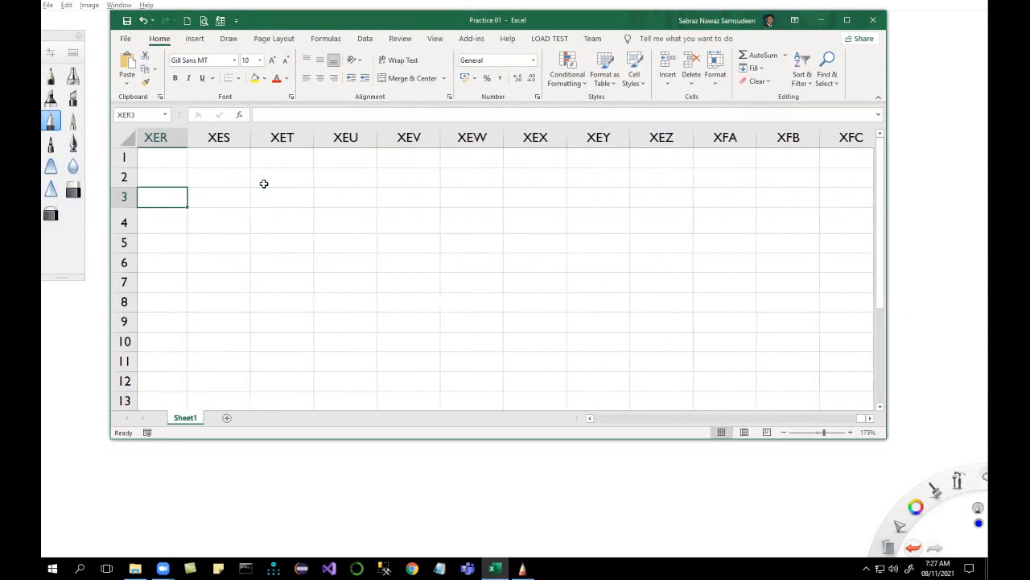
{"action": "key", "text": "Right"}
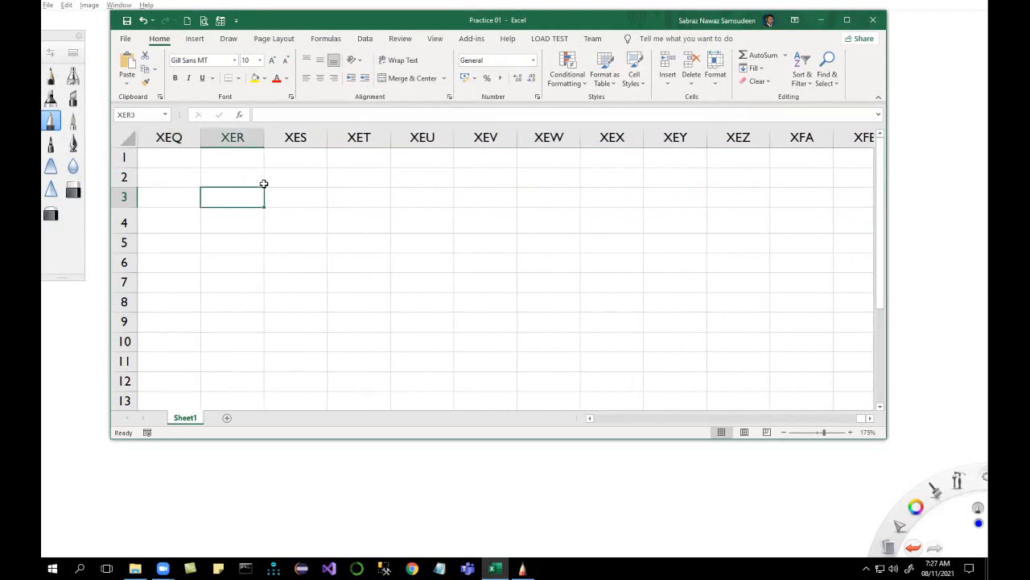
Jump between the first and last columns of row 3, ending at A3
{"action": "key", "text": "ctrl+Left"}
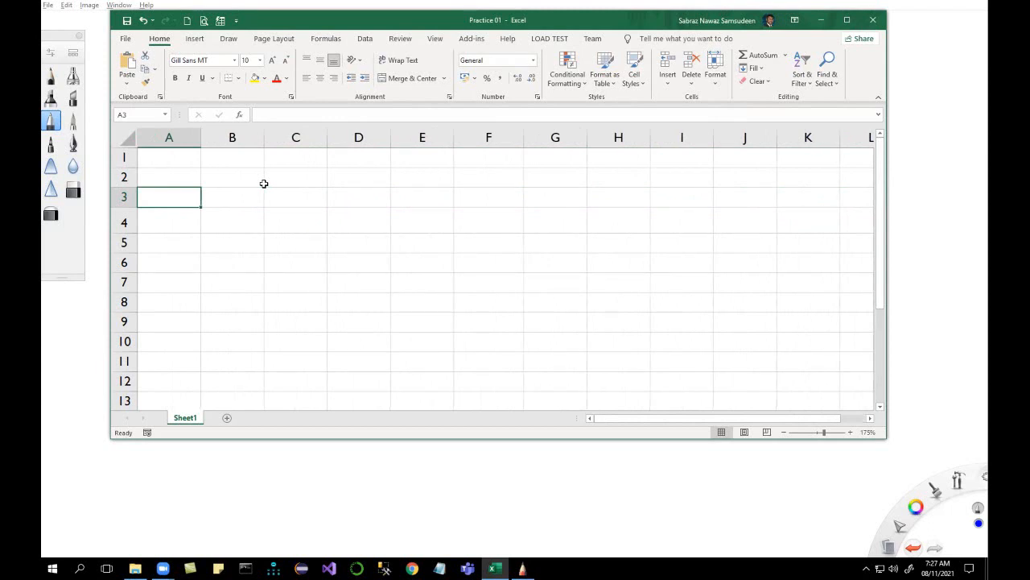
{"action": "key", "text": "ctrl+Right"}
{"action": "key", "text": "ctrl+Left"}
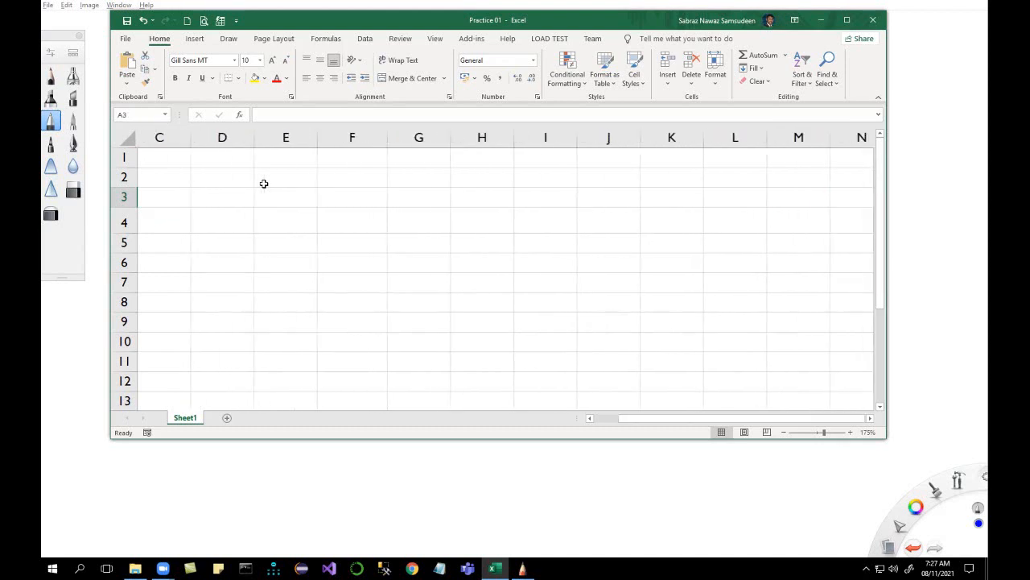
Move the active cell from A3 down to A19, one row at a time
{"action": "key", "text": "Down"}
{"action": "key", "text": "Down"}
{"action": "key", "text": "Down"}
{"action": "key", "text": "Down"}
{"action": "key", "text": "Down"}
{"action": "key", "text": "Down"}
{"action": "key", "text": "Down"}
{"action": "key", "text": "Down"}
{"action": "key", "text": "Down"}
{"action": "key", "text": "Down"}
{"action": "key", "text": "Down"}
{"action": "key", "text": "Down"}
{"action": "key", "text": "Down"}
{"action": "key", "text": "Down"}
{"action": "key", "text": "Down"}
{"action": "key", "text": "Down"}
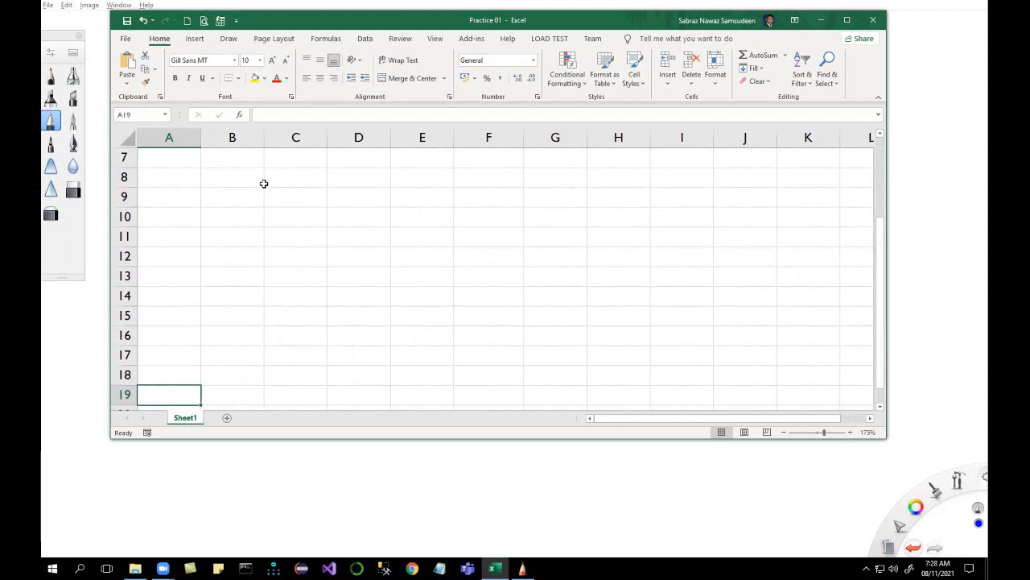
Jump to the last row of column A, move up one row, and jump back to A1
{"action": "key", "text": "ctrl+Down"}
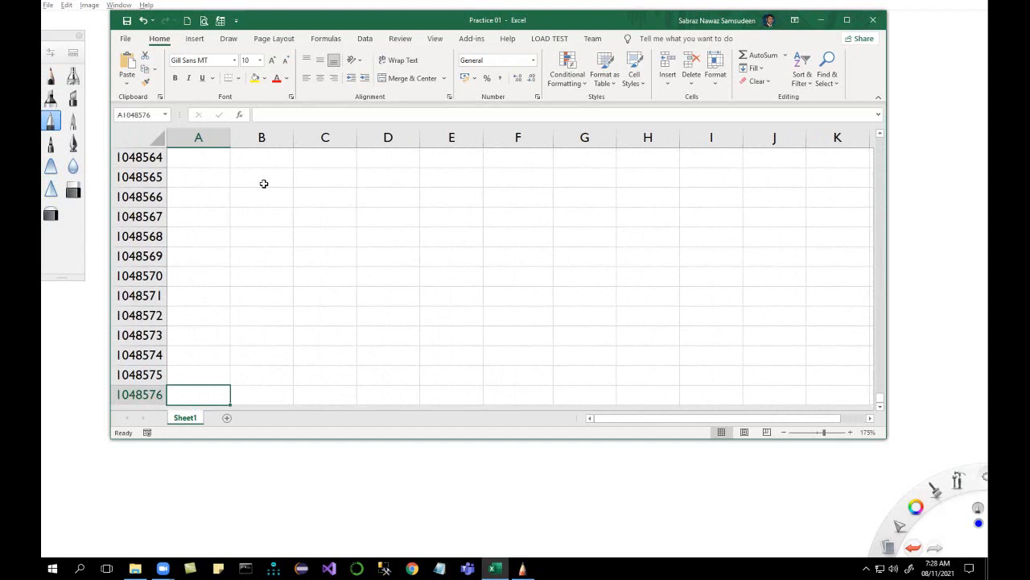
{"action": "key", "text": "Up"}
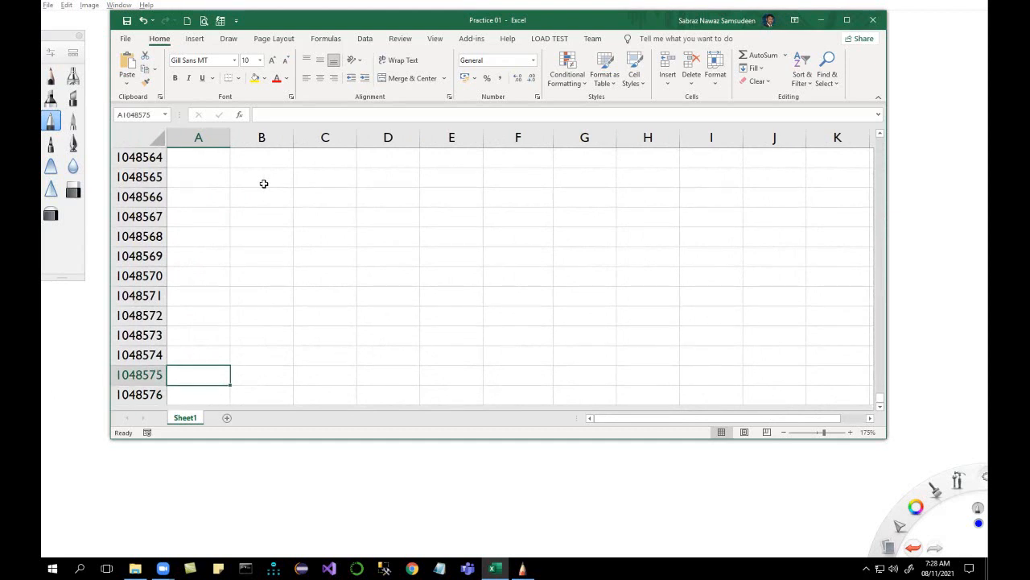
{"action": "key", "text": "ctrl+Up"}
Move the active cell from A1 down to A13, one row at a time
{"action": "key", "text": "Down"}
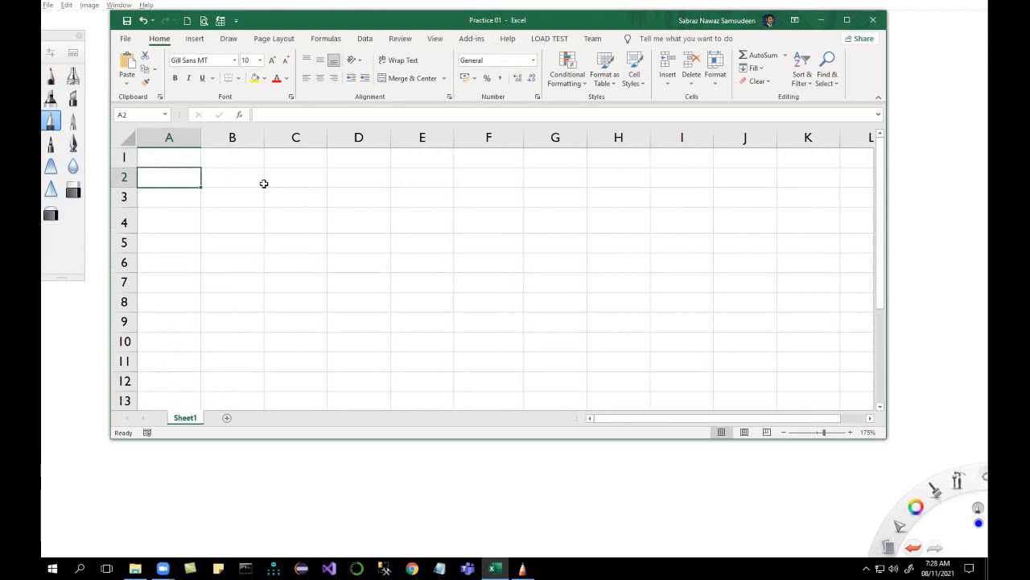
{"action": "key", "text": "Down"}
{"action": "key", "text": "Down"}
{"action": "key", "text": "Down"}
{"action": "key", "text": "Down"}
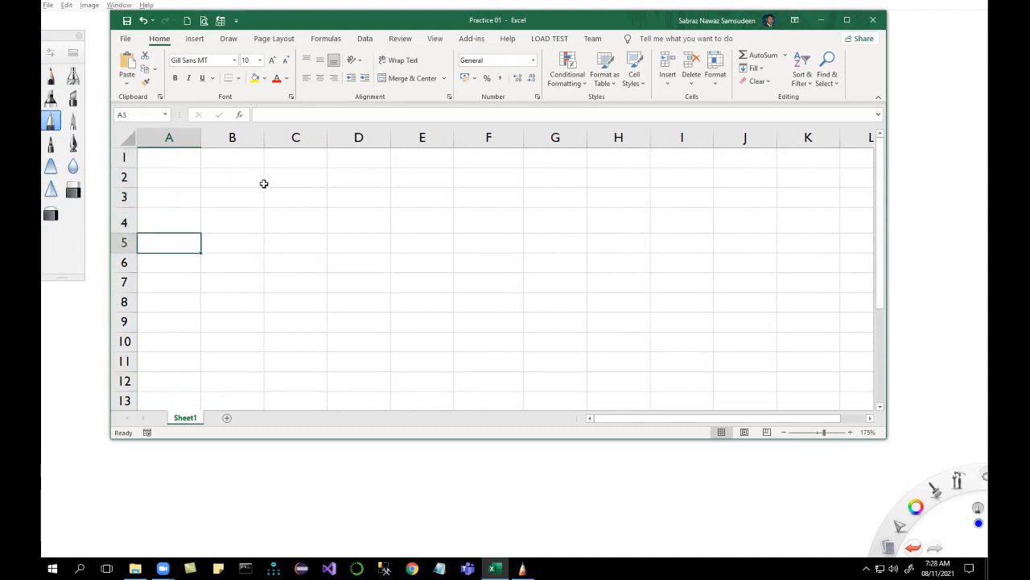
{"action": "key", "text": "Down"}
{"action": "key", "text": "Down"}
{"action": "key", "text": "Down"}
{"action": "key", "text": "Down"}
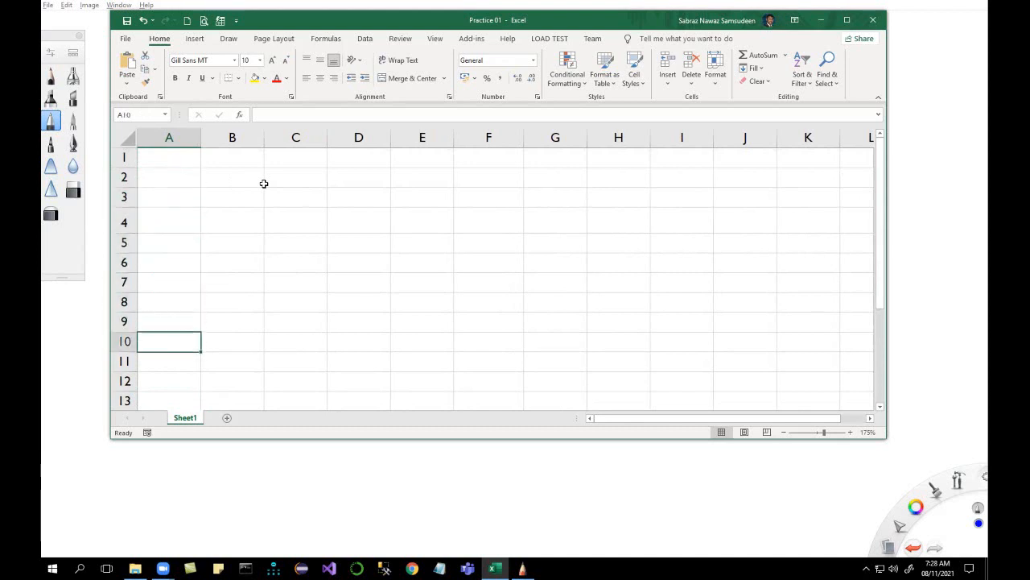
{"action": "key", "text": "Down"}
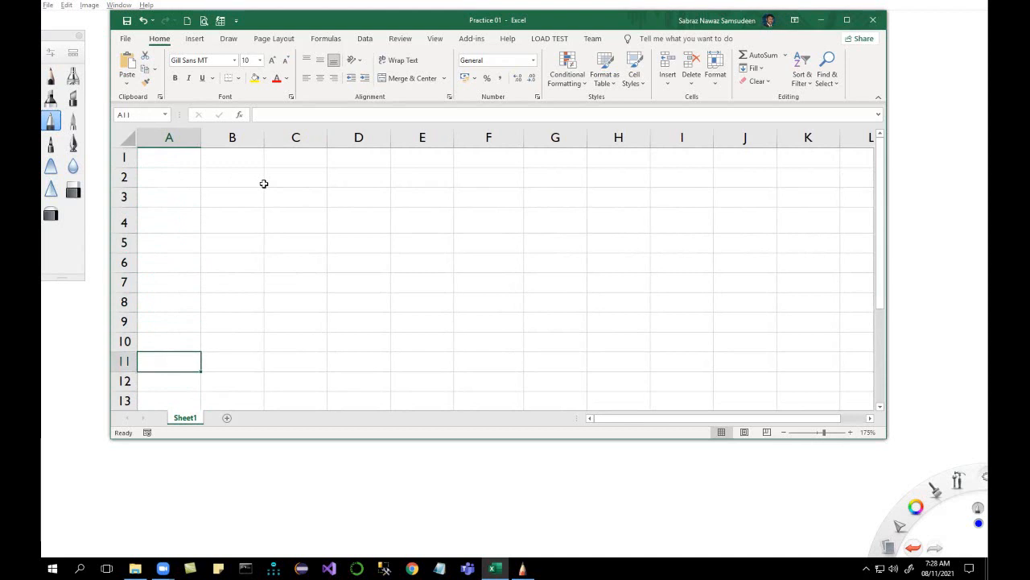
{"action": "key", "text": "Down"}
{"action": "key", "text": "Down"}
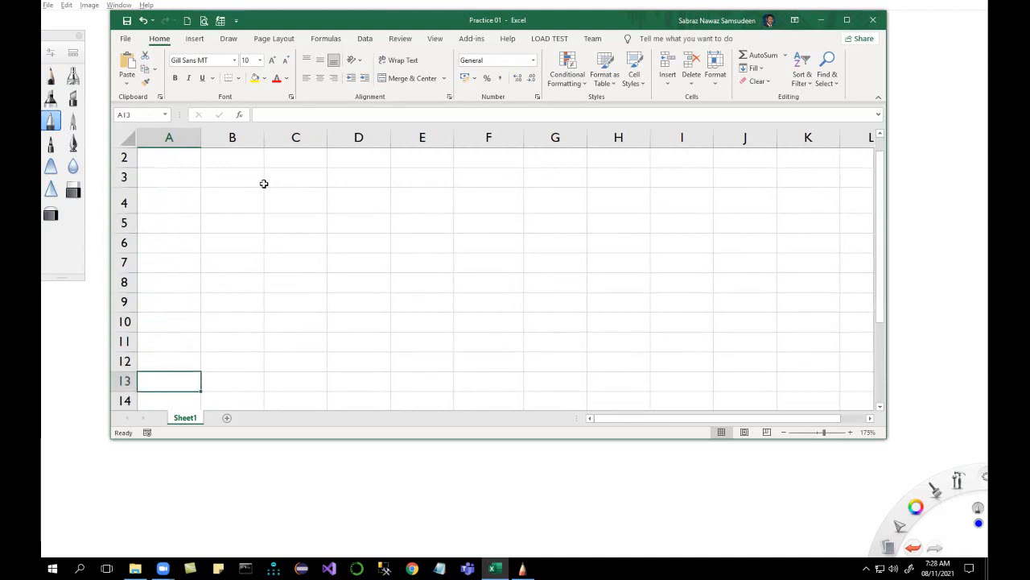
Jump to the sheet's last row and between its first and last columns, ending at A1048576
{"action": "key", "text": "ctrl+Down"}
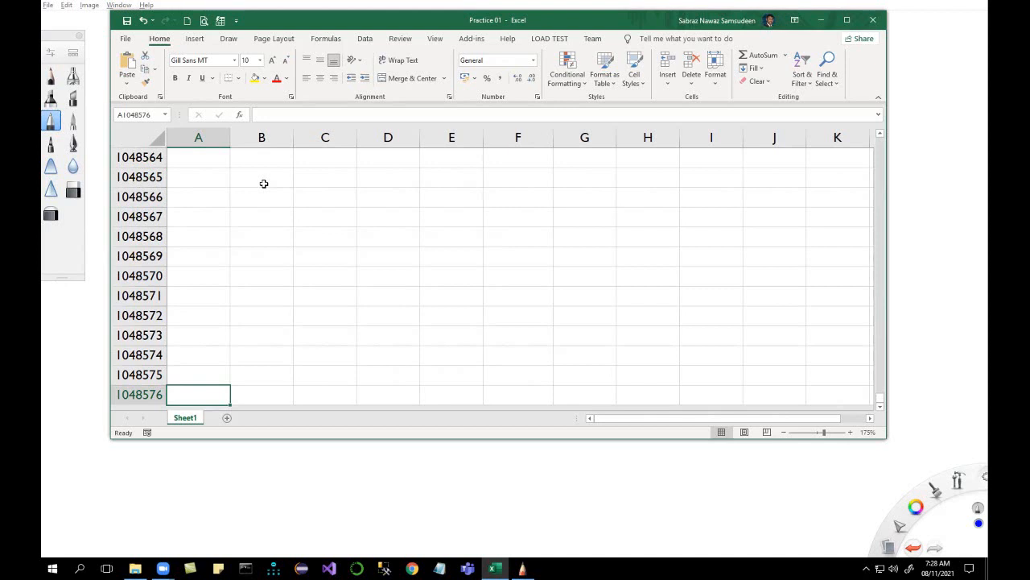
{"action": "key", "text": "ctrl+Right"}
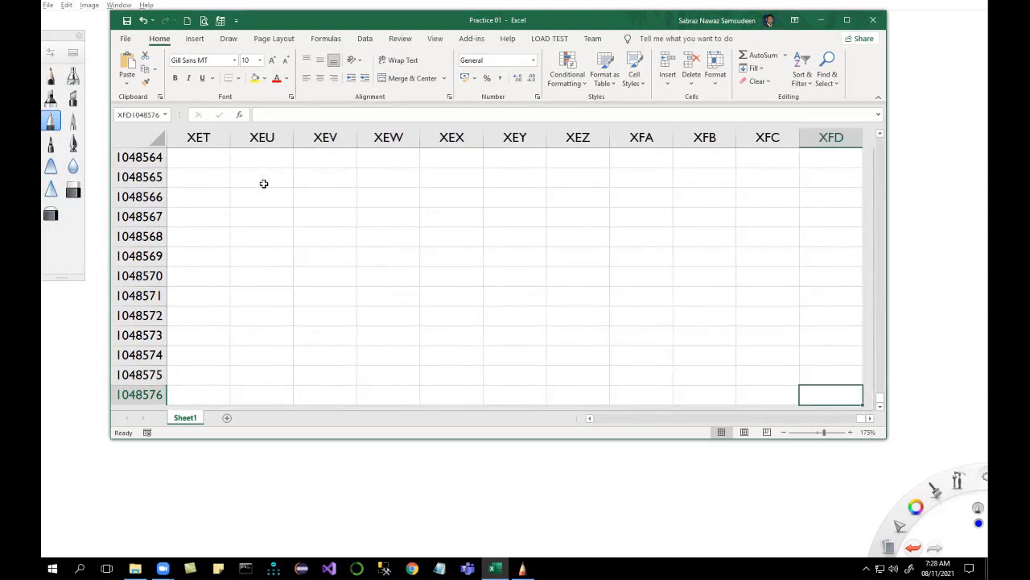
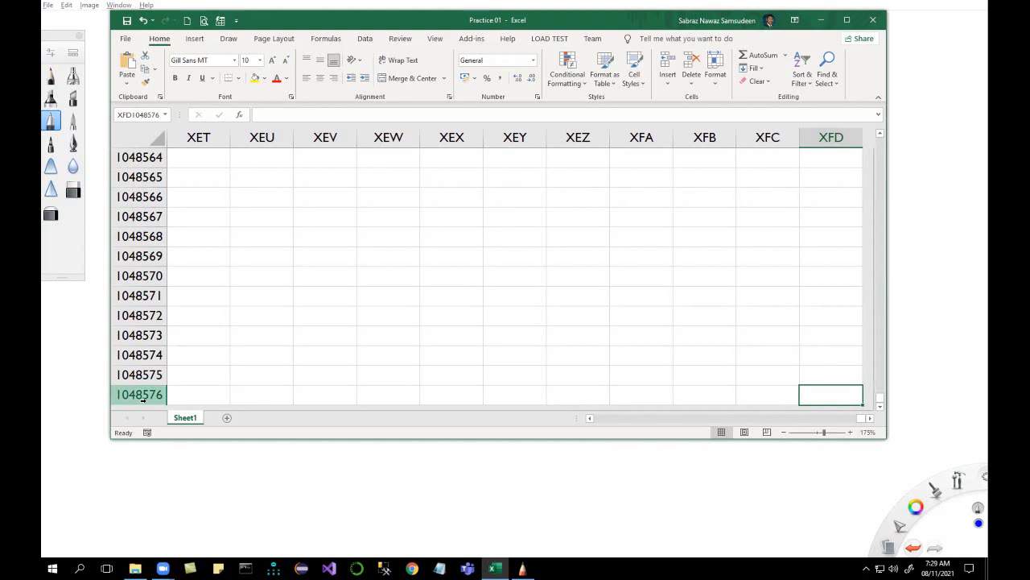
{"action": "key", "text": "ctrl+Left"}
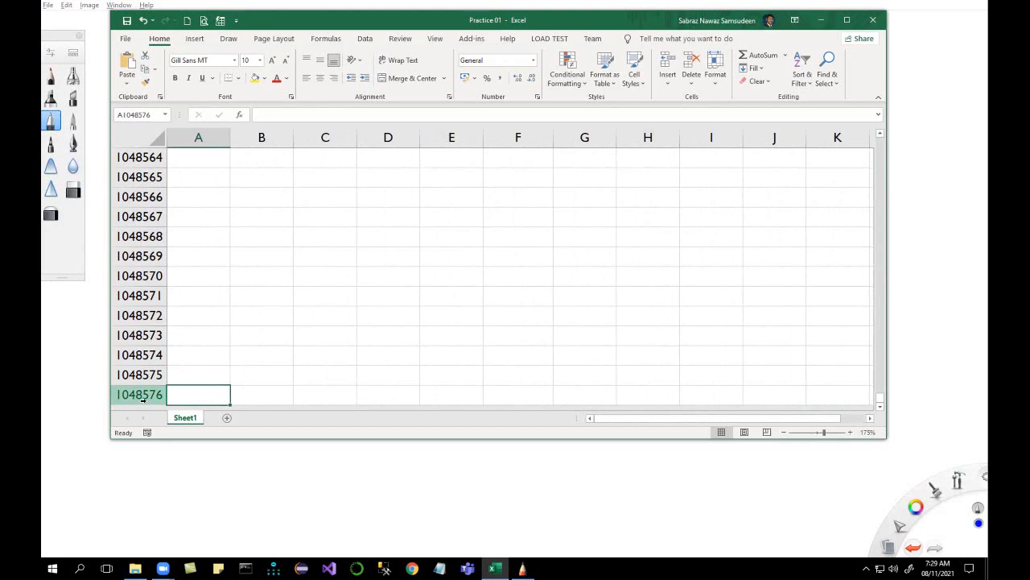
{"action": "key", "text": "ctrl+Right"}
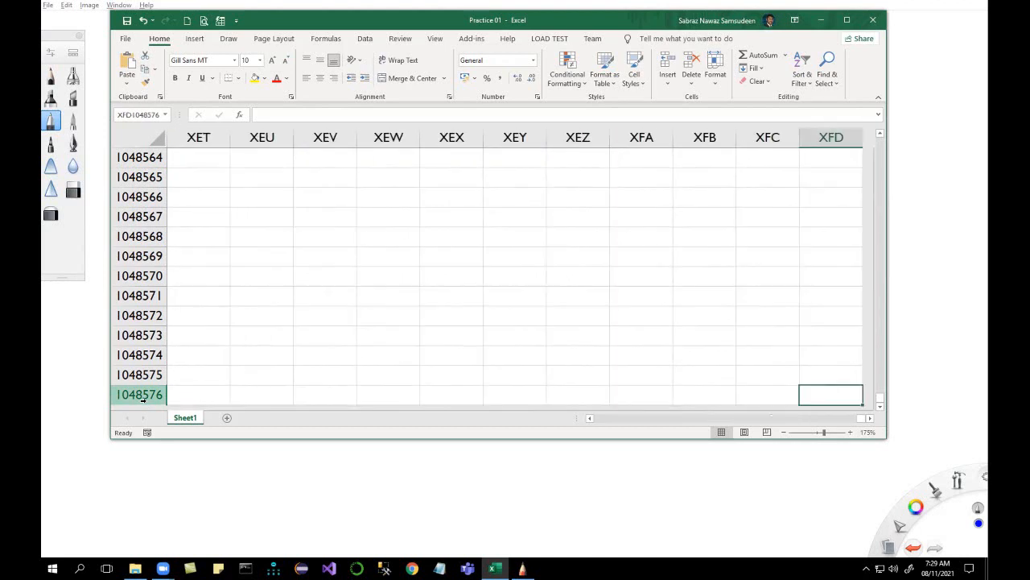
{"action": "key", "text": "ctrl+Left"}
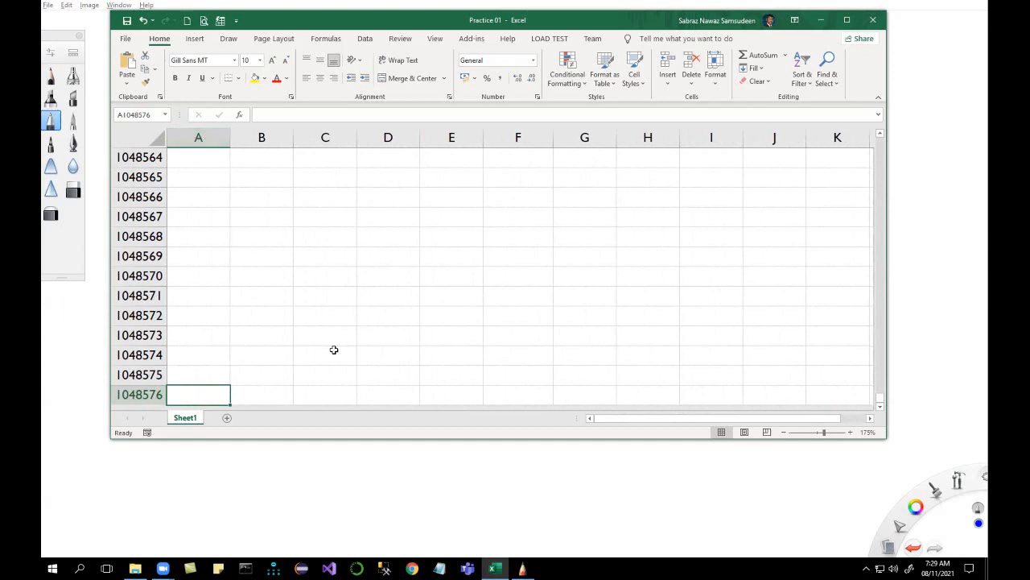
Move the active cell along the sheet's last row to E1048576, one column at a time
{"action": "key", "text": "Right"}
{"action": "key", "text": "Right"}
{"action": "key", "text": "Right"}
{"action": "key", "text": "Right"}
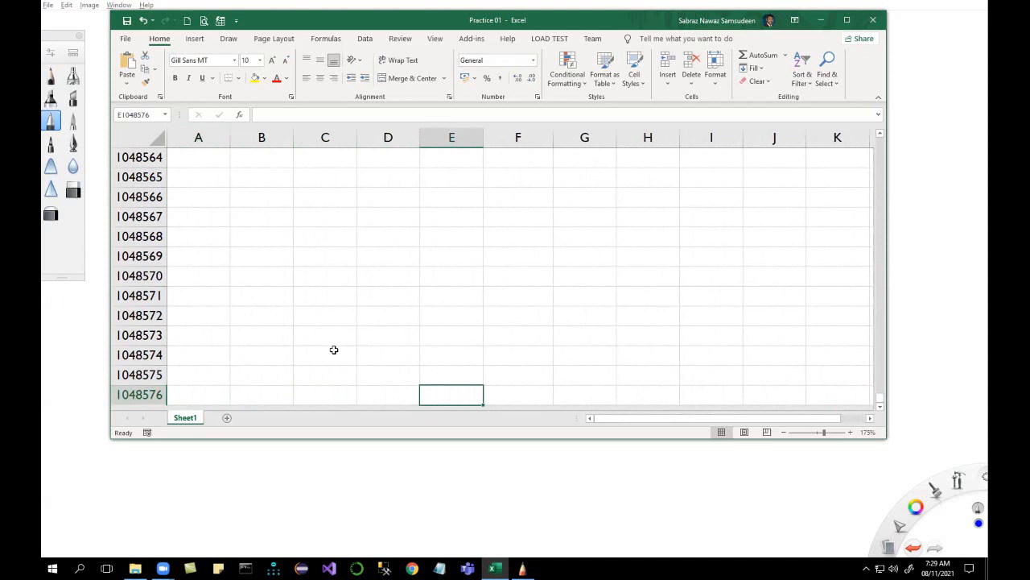
Jump to A1, go to the last used cell of the worksheet, and return to A1
{"action": "key", "text": "ctrl+Home"}
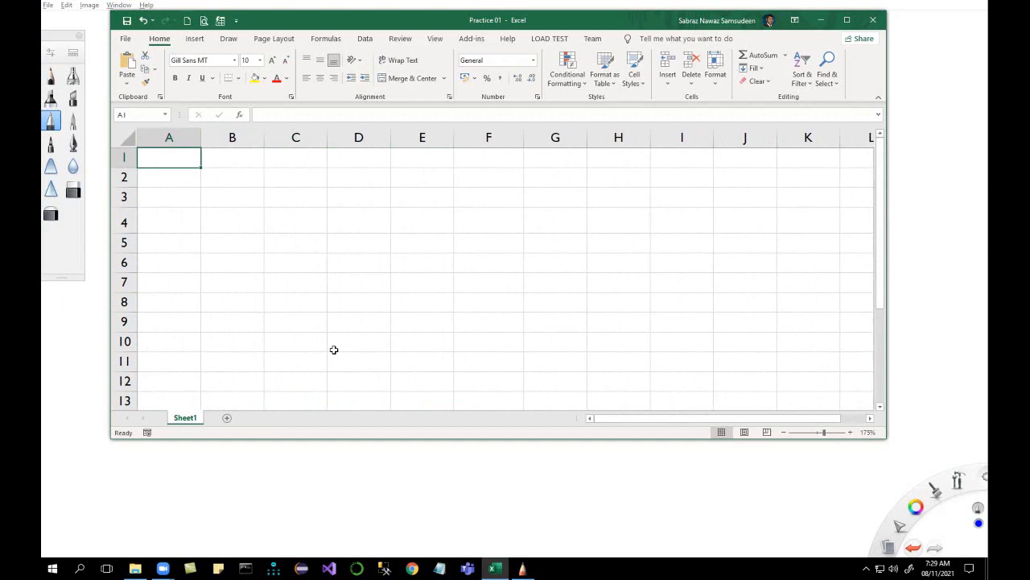
{"action": "key", "text": "ctrl+End"}
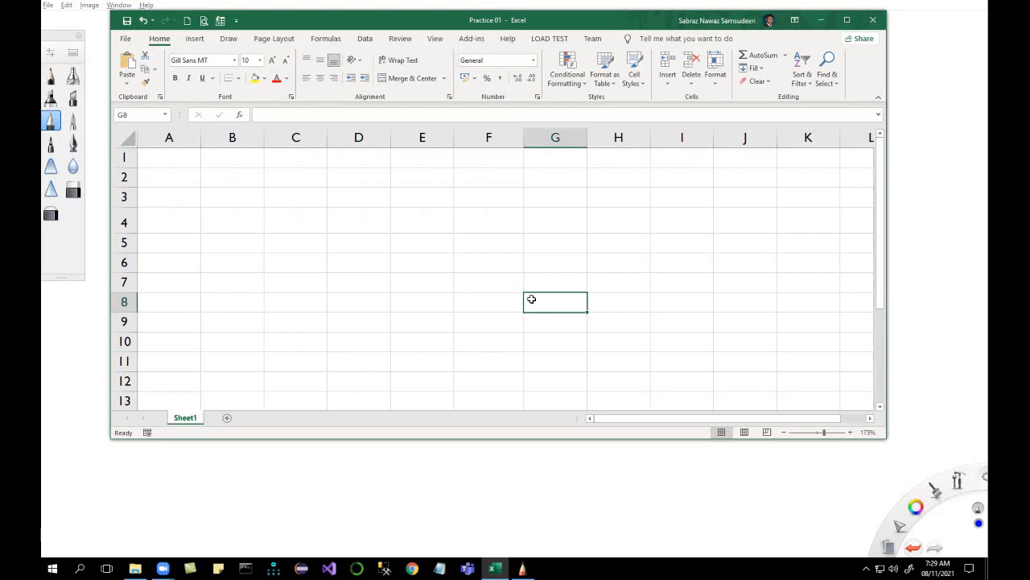
{"action": "key", "text": "ctrl+Home"}
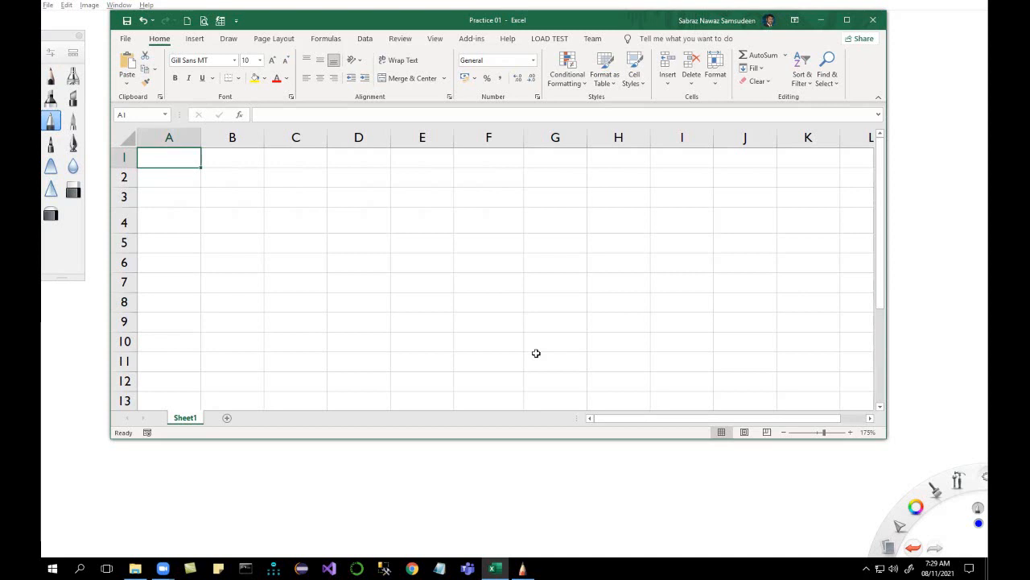
Move the active cell from A1 down to A52, one screen at a time
{"action": "key", "text": "Page_Down"}
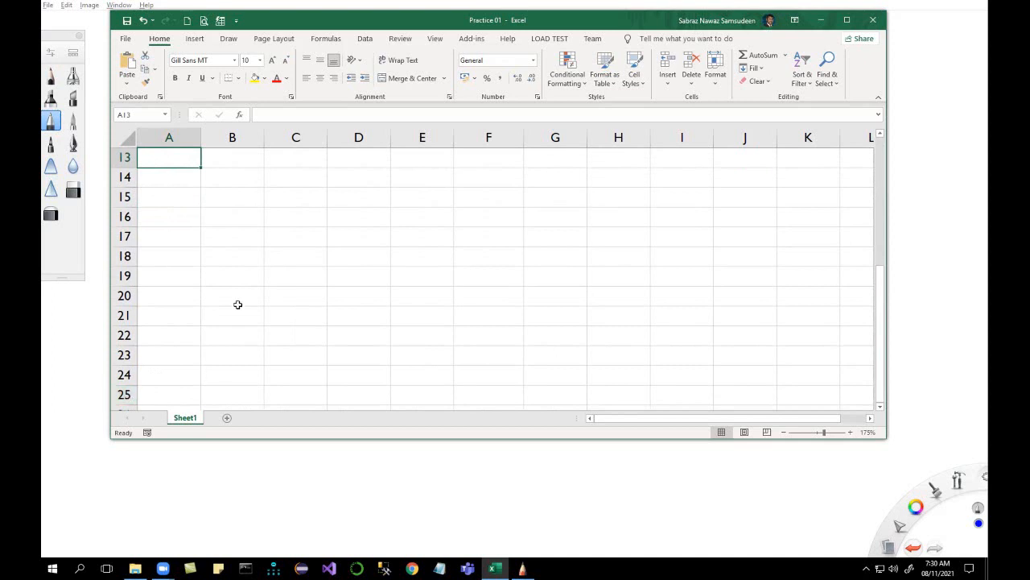
{"action": "key", "text": "Page_Down"}
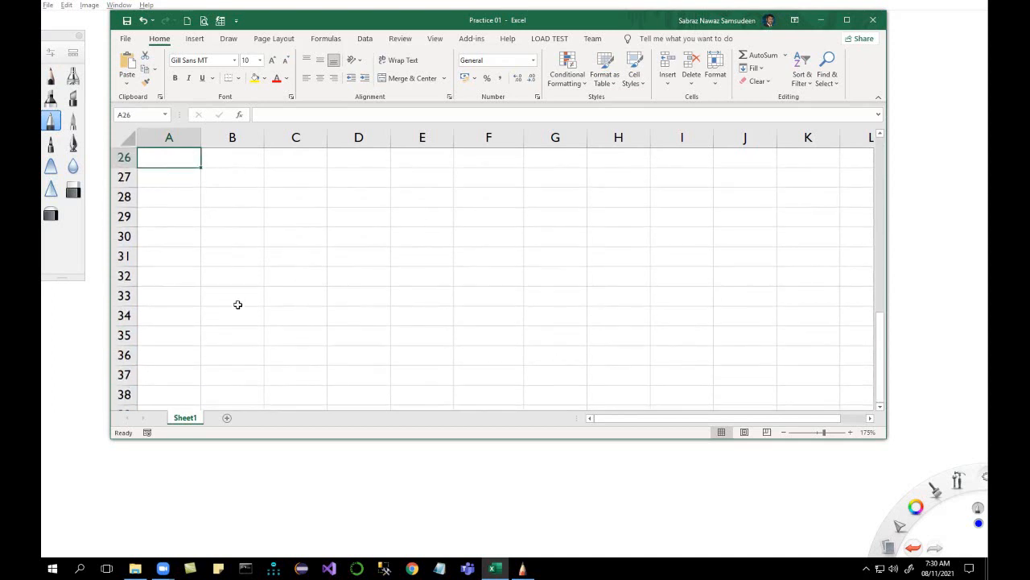
{"action": "key", "text": "Page_Down"}
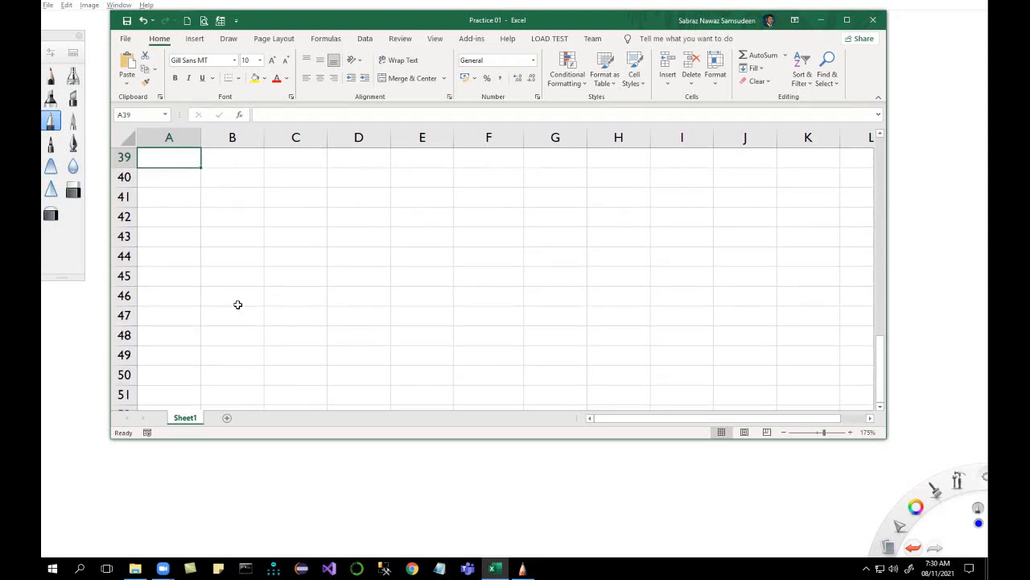
{"action": "key", "text": "Page_Down"}
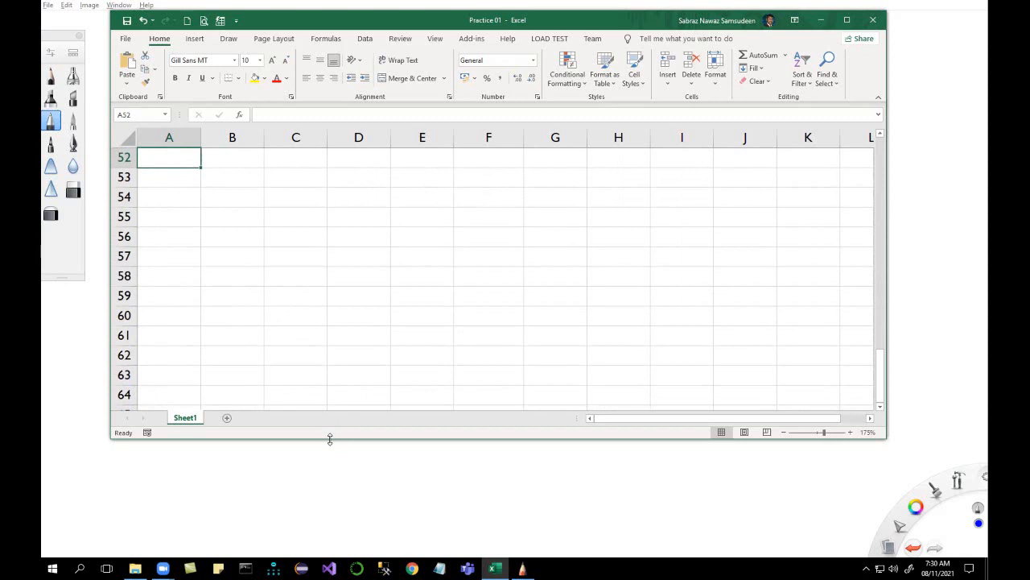
Make the workbook window taller to show more rows, and move down two more screens to A86
{"action": "left_click_drag", "start_coordinate": [329, 439], "coordinate": [329, 519]}
{"action": "key", "text": "Page_Down"}
{"action": "key", "text": "Page_Down"}
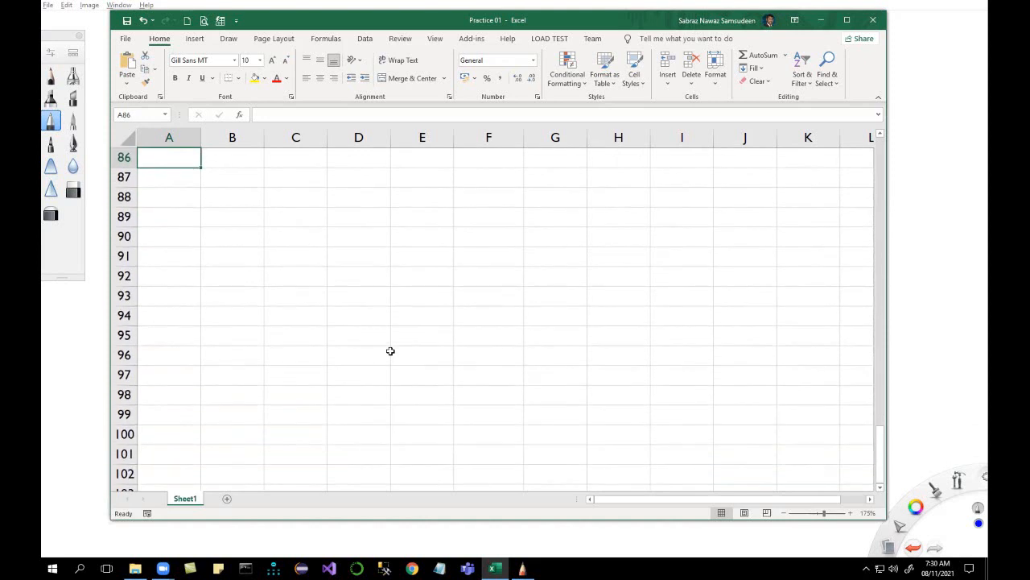
Move back up to A1 one screen at a time, and switch to the drawing app with the pointer-shape sketches
{"action": "key", "text": "Page_Up"}
{"action": "key", "text": "Page_Up"}
{"action": "key", "text": "Page_Up"}
{"action": "key", "text": "Page_Up"}
{"action": "key", "text": "Page_Up"}
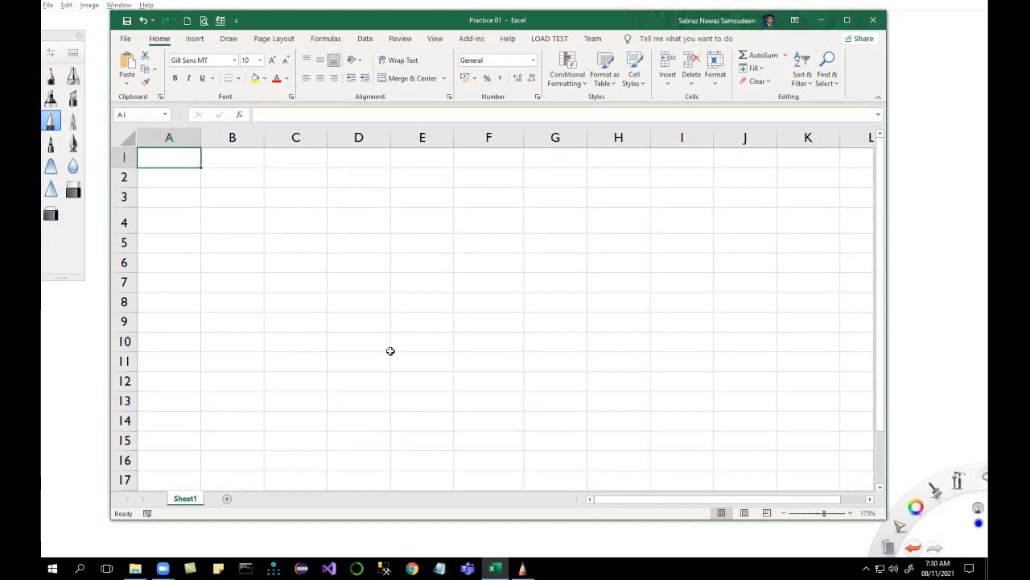
{"action": "key", "text": "alt+Tab"}
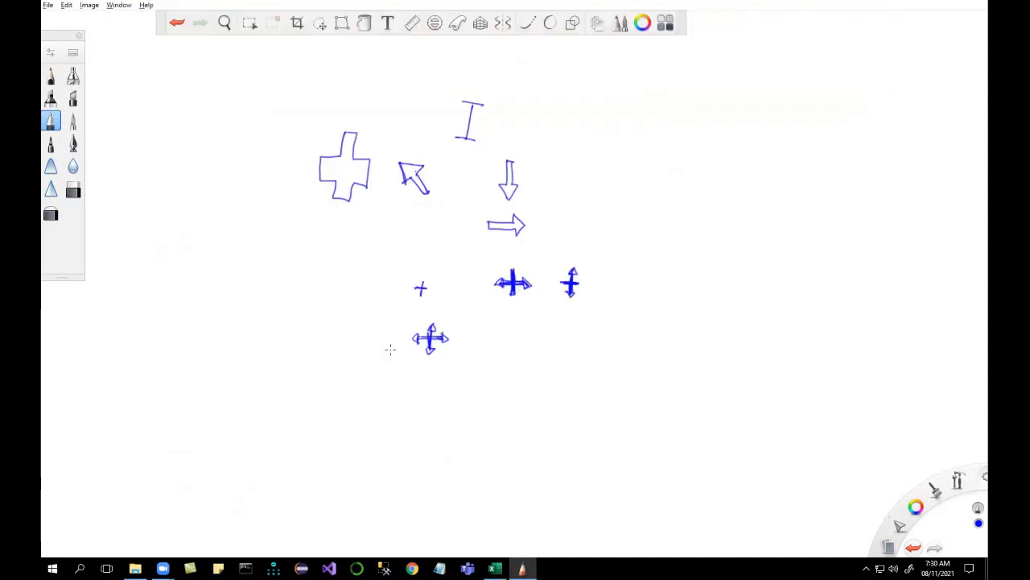
Clear the pointer-shape sketches from the canvas and handwrite "Page up" with "Page Down" beneath it
{"action": "key", "text": "ctrl+a"}
{"action": "key", "text": "Delete"}
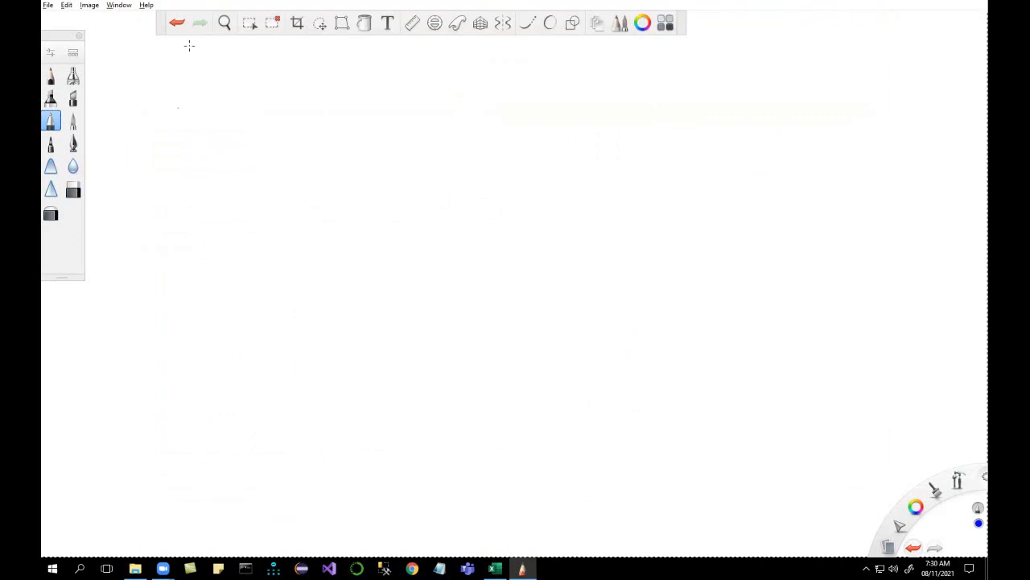
{"action": "left_click", "coordinate": [272, 22]}
{"action": "mouse_move", "coordinate": [359, 105]}
{"action": "left_mouse_down"}
{"action": "mouse_move", "coordinate": [352, 124]}
{"action": "mouse_move", "coordinate": [423, 122]}
{"action": "left_mouse_up"}
{"action": "mouse_move", "coordinate": [430, 113]}
{"action": "left_mouse_down"}
{"action": "mouse_move", "coordinate": [432, 129]}
{"action": "mouse_move", "coordinate": [441, 121]}
{"action": "left_mouse_up"}
{"action": "mouse_move", "coordinate": [351, 141]}
{"action": "left_mouse_down"}
{"action": "mouse_move", "coordinate": [346, 162]}
{"action": "mouse_move", "coordinate": [408, 158]}
{"action": "left_mouse_up"}
{"action": "mouse_move", "coordinate": [408, 145]}
{"action": "left_mouse_down"}
{"action": "mouse_move", "coordinate": [409, 157]}
{"action": "mouse_move", "coordinate": [452, 159]}
{"action": "left_mouse_up"}
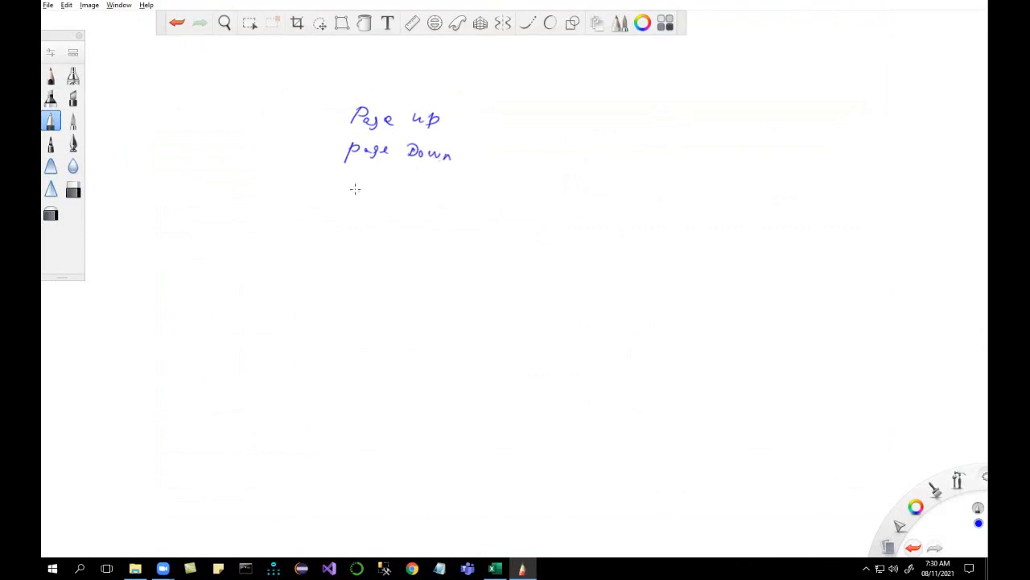
Handwrite "Alt + Page up" below the two existing lines, with "+ Page Down" underneath it
{"action": "mouse_move", "coordinate": [325, 206]}
{"action": "left_mouse_down"}
{"action": "mouse_move", "coordinate": [331, 192]}
{"action": "mouse_move", "coordinate": [336, 206]}
{"action": "left_mouse_up"}
{"action": "left_click_drag", "start_coordinate": [343, 192], "coordinate": [348, 206]}
{"action": "left_click_drag", "start_coordinate": [346, 196], "coordinate": [369, 204]}
{"action": "left_click_drag", "start_coordinate": [364, 198], "coordinate": [449, 207]}
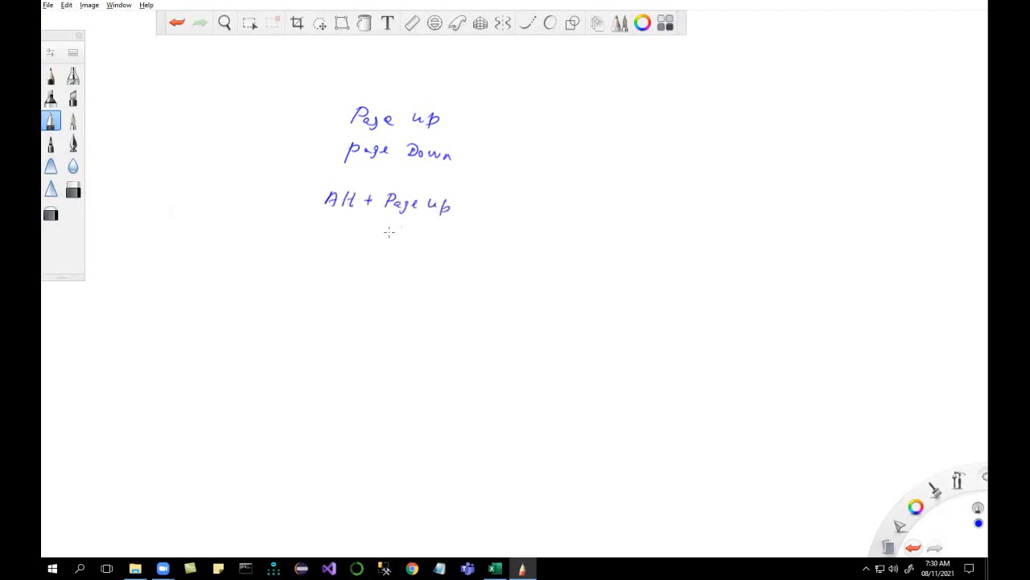
{"action": "left_click_drag", "start_coordinate": [359, 233], "coordinate": [369, 232]}
{"action": "mouse_move", "coordinate": [364, 227]}
{"action": "left_mouse_down"}
{"action": "mouse_move", "coordinate": [364, 237]}
{"action": "mouse_move", "coordinate": [401, 238]}
{"action": "mouse_move", "coordinate": [400, 246]}
{"action": "mouse_move", "coordinate": [420, 235]}
{"action": "mouse_move", "coordinate": [461, 239]}
{"action": "left_mouse_up"}
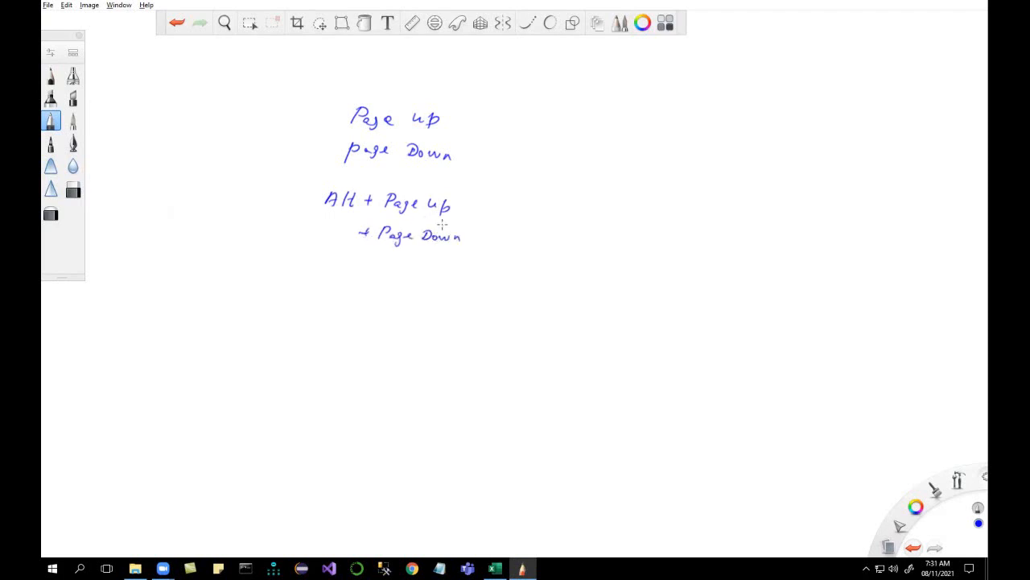
Switch to the Practice 01 workbook in Excel and move the active cell from A1 right to AS1, one screen at a time
{"action": "key", "text": "alt+Tab"}
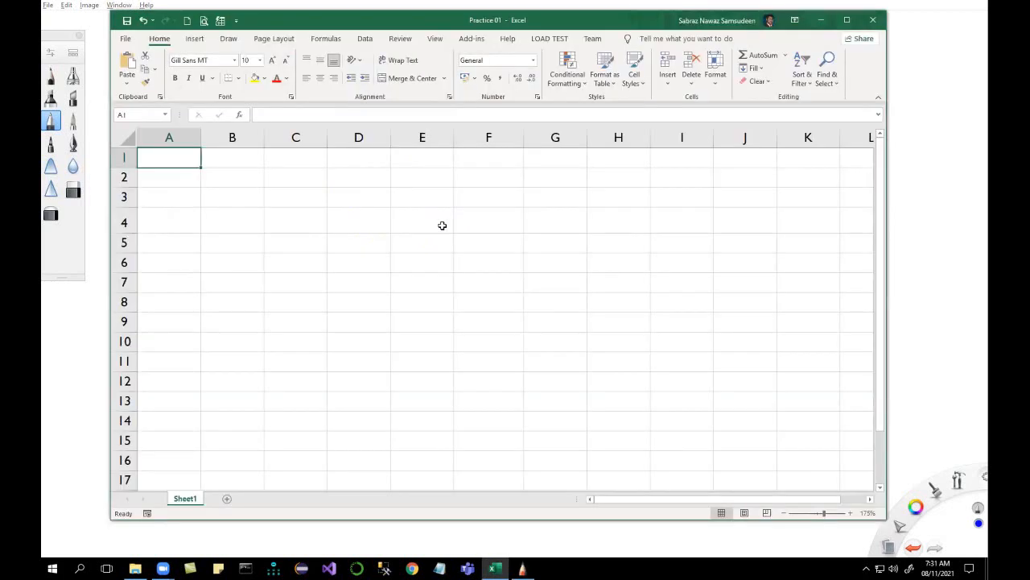
{"action": "key", "text": "alt+Page_Down"}
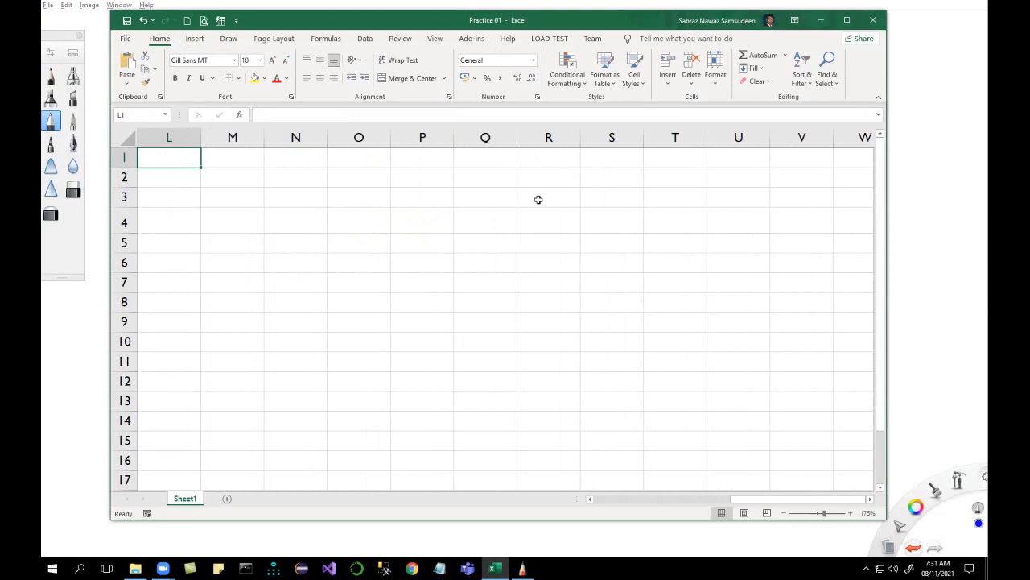
{"action": "key", "text": "alt+Page_Down"}
{"action": "key", "text": "alt+Page_Down"}
{"action": "key", "text": "alt+Page_Down"}
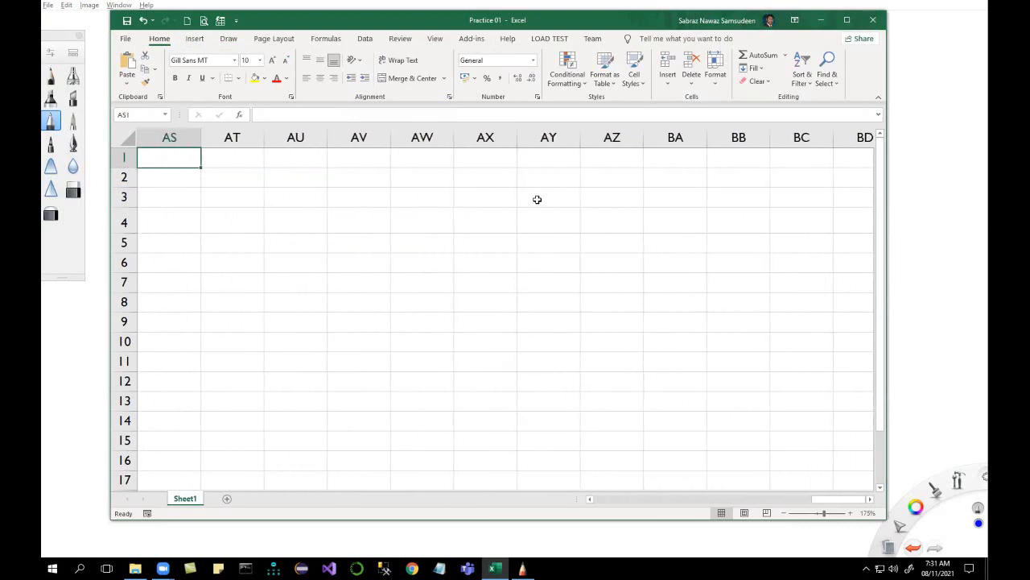
Move the active cell back left from AS1 to A1, one screen at a time
{"action": "key", "text": "alt+Page_Up"}
{"action": "key", "text": "alt+Page_Up"}
{"action": "key", "text": "alt+Page_Up"}
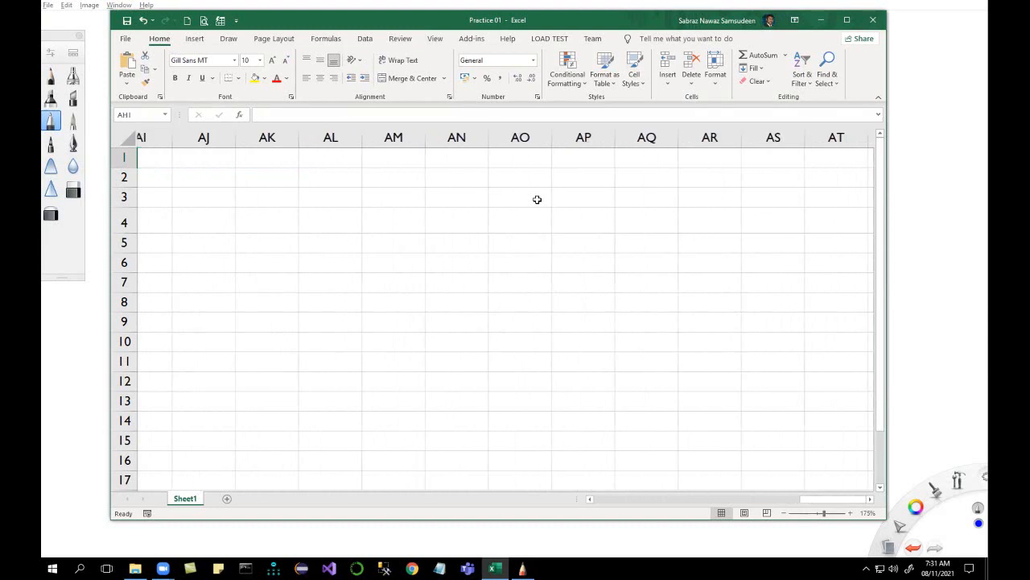
{"action": "key", "text": "alt+Page_Up"}
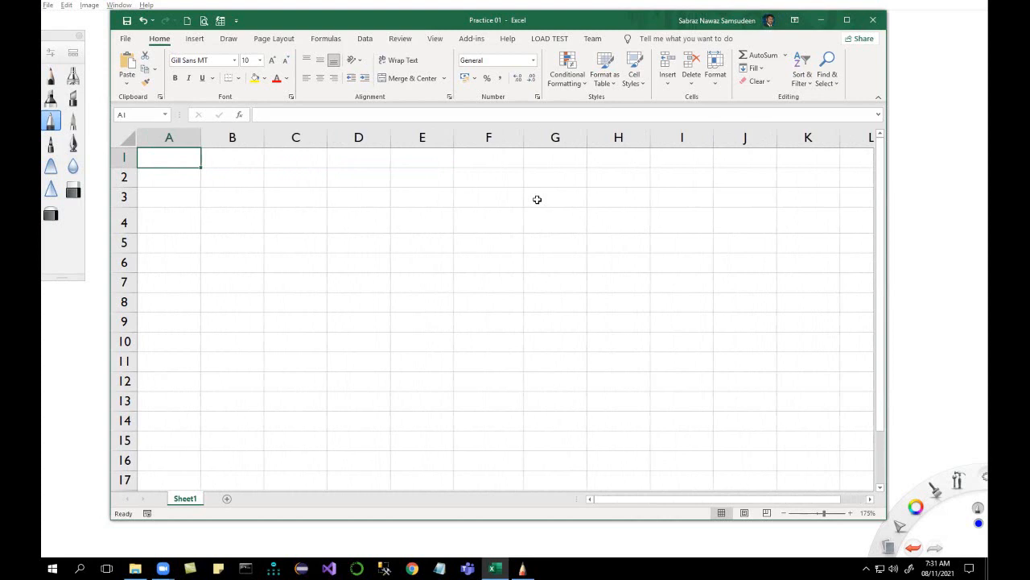
Add three new worksheets to the workbook, and enter "Sheet 1" in cell A1 of Sheet1
{"action": "left_click", "coordinate": [227, 501]}
{"action": "left_click", "coordinate": [264, 500]}
{"action": "left_click", "coordinate": [299, 499]}
{"action": "left_click", "coordinate": [185, 498]}
{"action": "type", "text": "Sheet 1"}
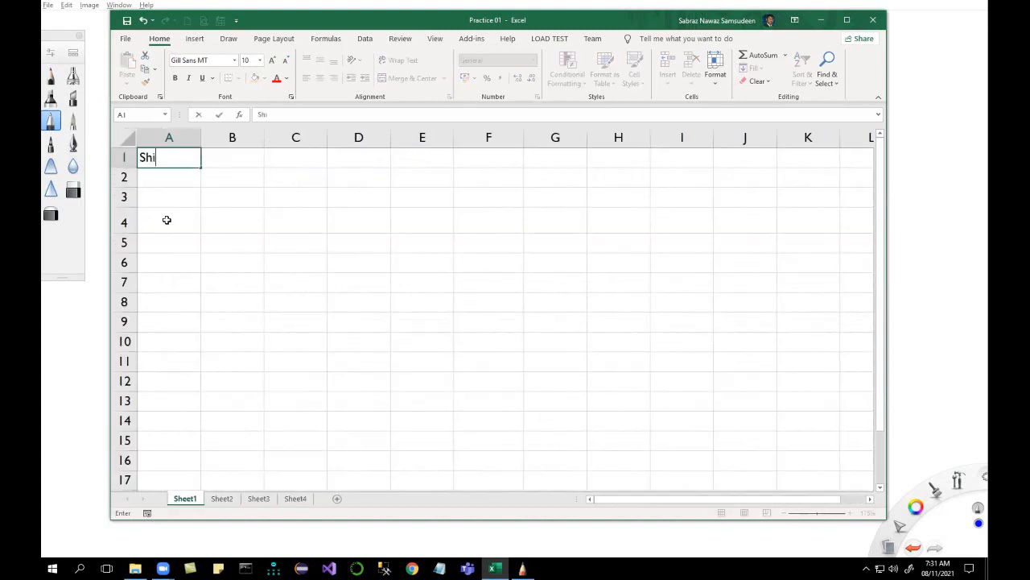
{"action": "key", "text": "Tab"}
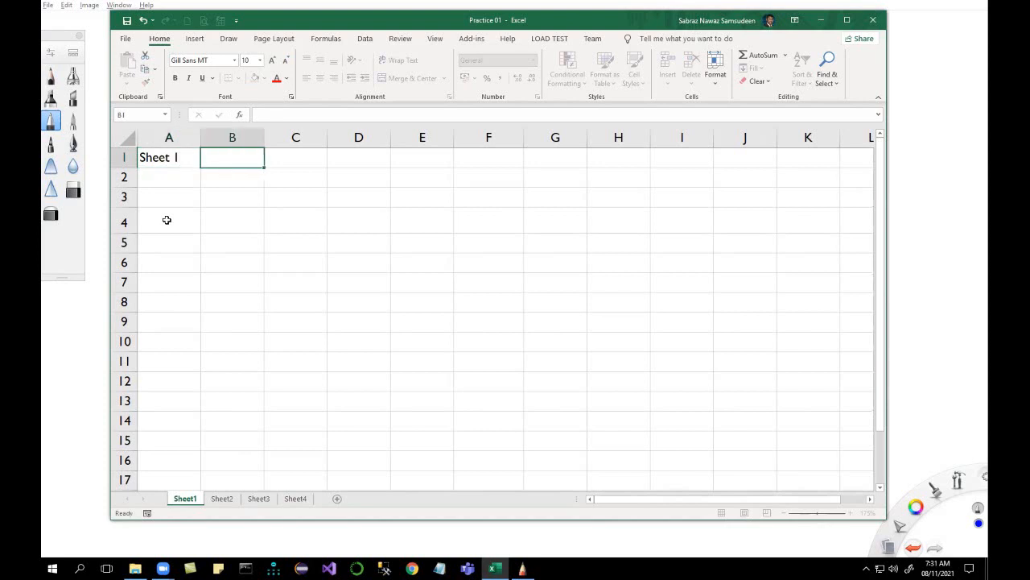
Copy cell A1 of Sheet1 into A1 of Sheet2 and change the pasted text to "Sheet 2"
{"action": "key", "text": "Left"}
{"action": "key", "text": "ctrl+c"}
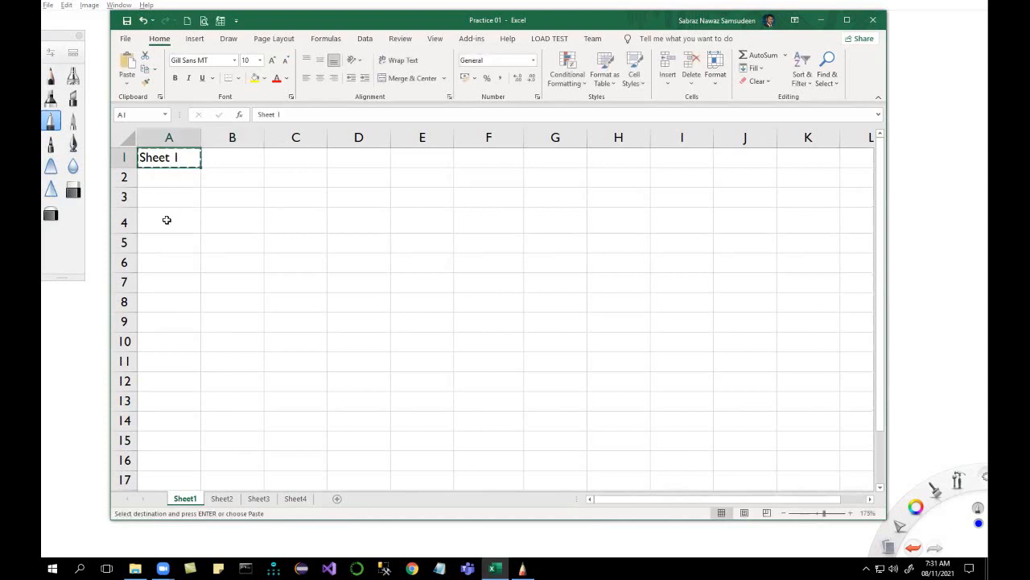
{"action": "left_click", "coordinate": [220, 498]}
{"action": "key", "text": "ctrl+v"}
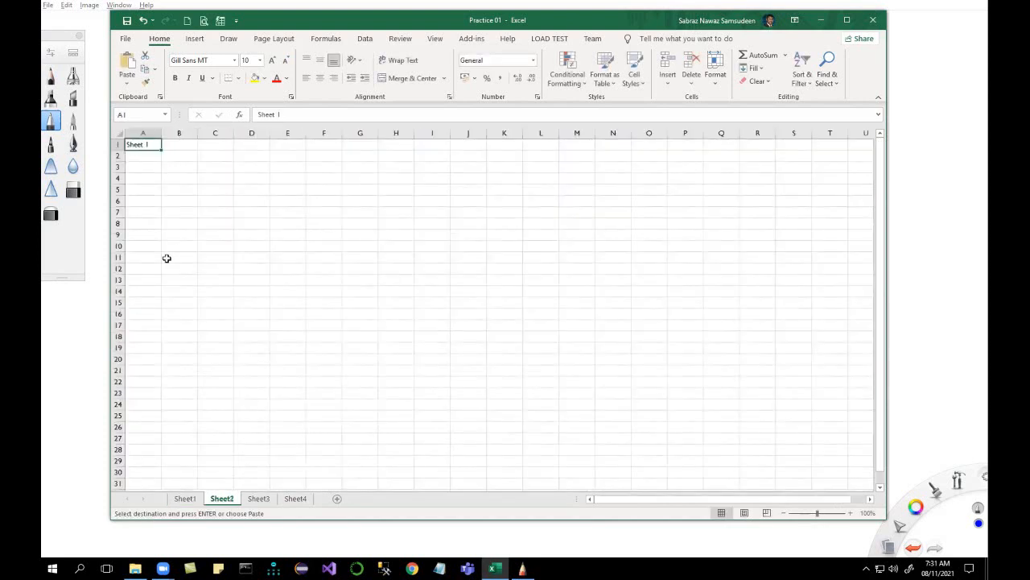
{"action": "double_click", "coordinate": [149, 144]}
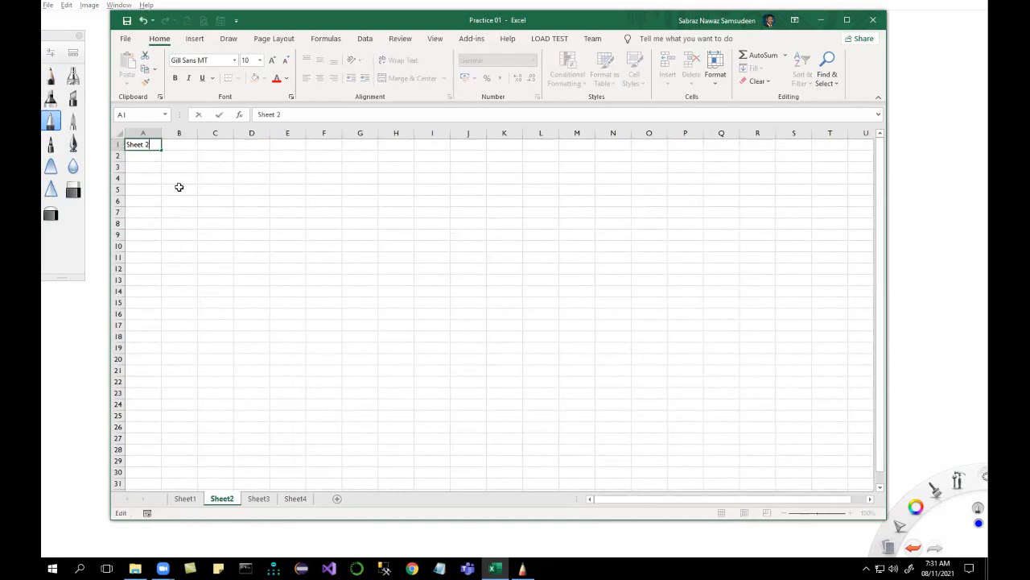
Copy cell A1 of Sheet2 into A1 of Sheet3 and change the pasted text to "Sheet 3"
{"action": "left_click", "coordinate": [259, 498]}
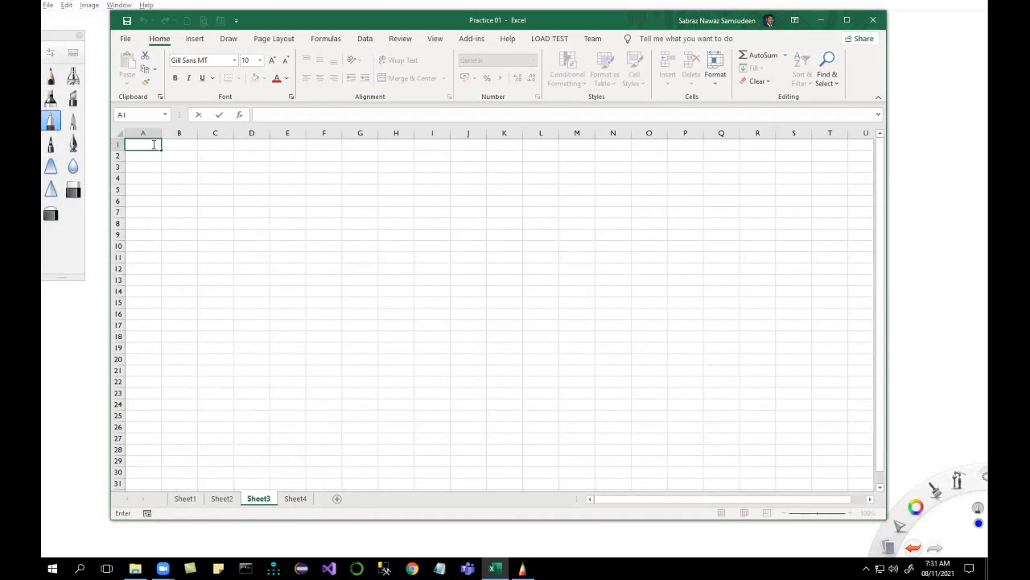
{"action": "left_click", "coordinate": [221, 498]}
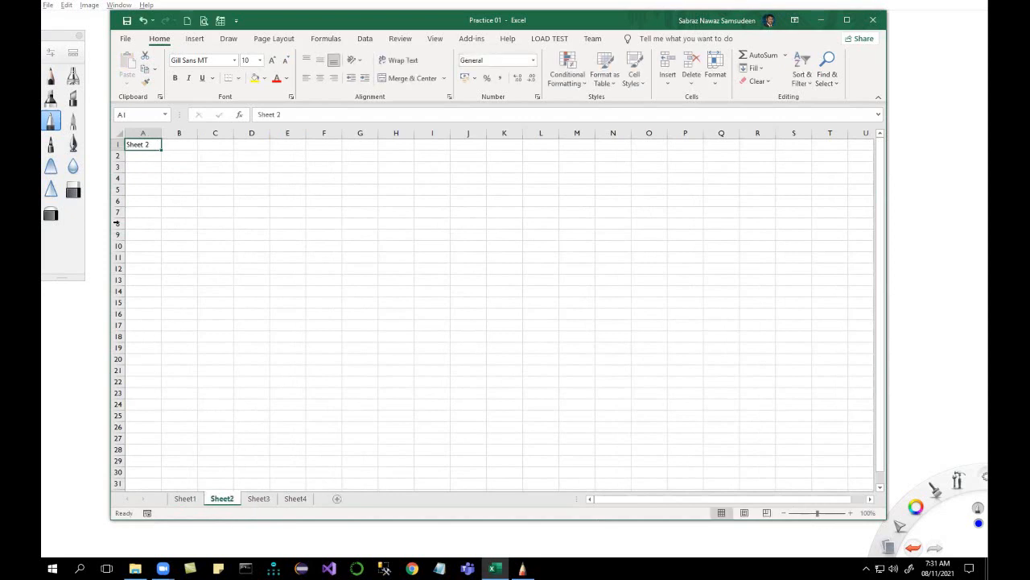
{"action": "key", "text": "ctrl+c"}
{"action": "key", "text": "ctrl+Page_Down"}
{"action": "key", "text": "ctrl+v"}
{"action": "double_click", "coordinate": [150, 144]}
{"action": "key", "text": "BackSpace"}
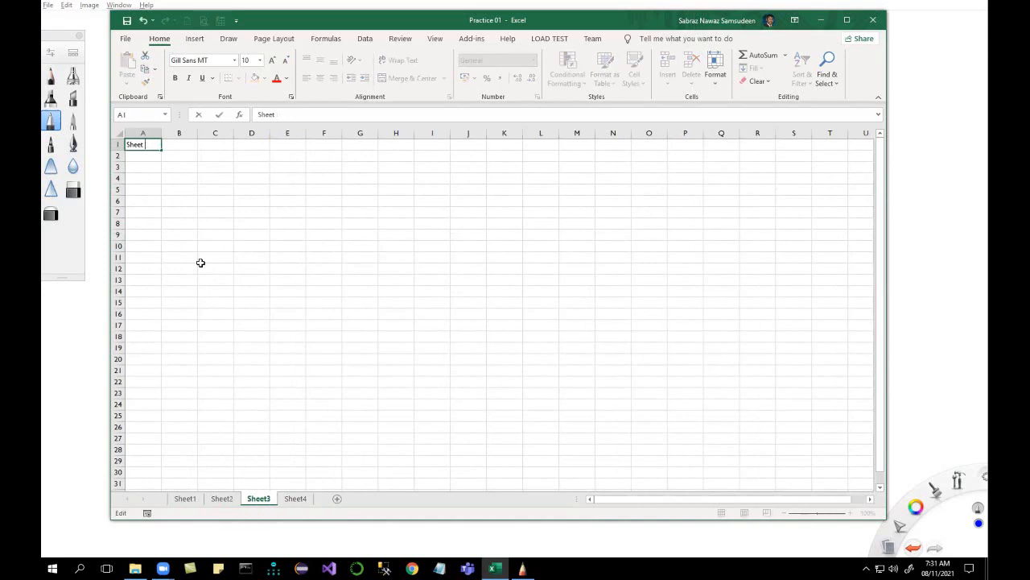
{"action": "left_click", "coordinate": [200, 262]}
Copy cell A1 of Sheet3 into A1 of Sheet4 and change the pasted text to "Sheet 4"
{"action": "left_click", "coordinate": [150, 147]}
{"action": "key", "text": "ctrl+c"}
{"action": "left_click", "coordinate": [294, 498]}
{"action": "key", "text": "ctrl+v"}
{"action": "key", "text": "Escape"}
{"action": "key", "text": "F2"}
{"action": "key", "text": "BackSpace"}
{"action": "type", "text": "4"}
{"action": "key", "text": "Return"}
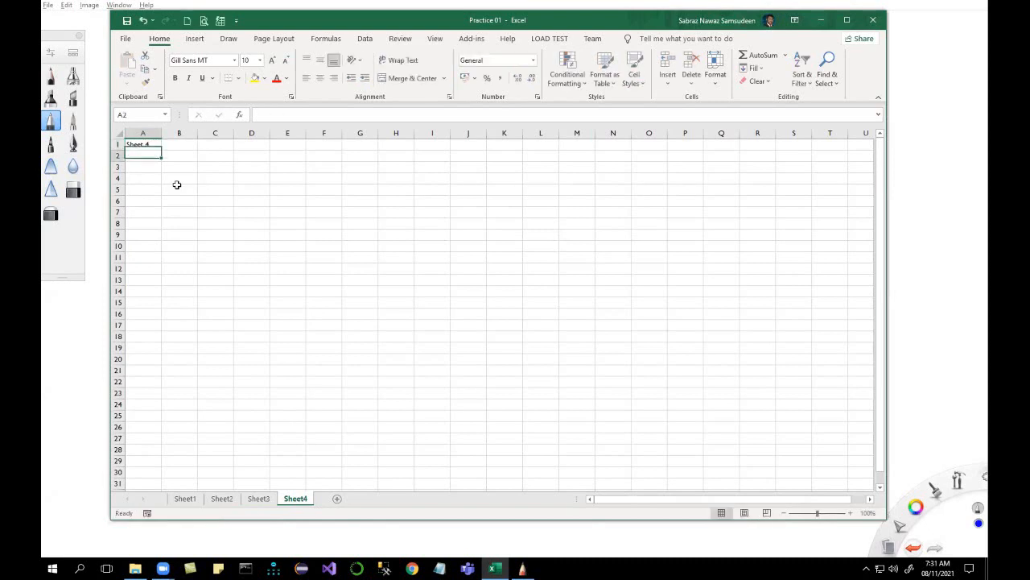
Reduce the height of the workbook window on Sheet1, and view each sheet in order up to Sheet4 and back to Sheet1
{"action": "left_click", "coordinate": [185, 499]}
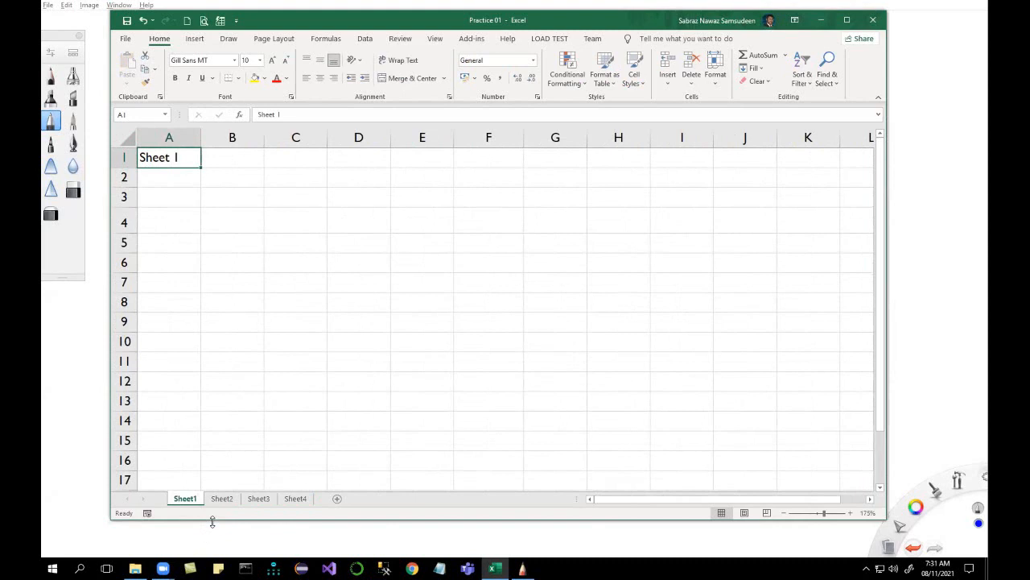
{"action": "left_click_drag", "start_coordinate": [211, 521], "coordinate": [200, 380]}
{"action": "left_click", "coordinate": [214, 364]}
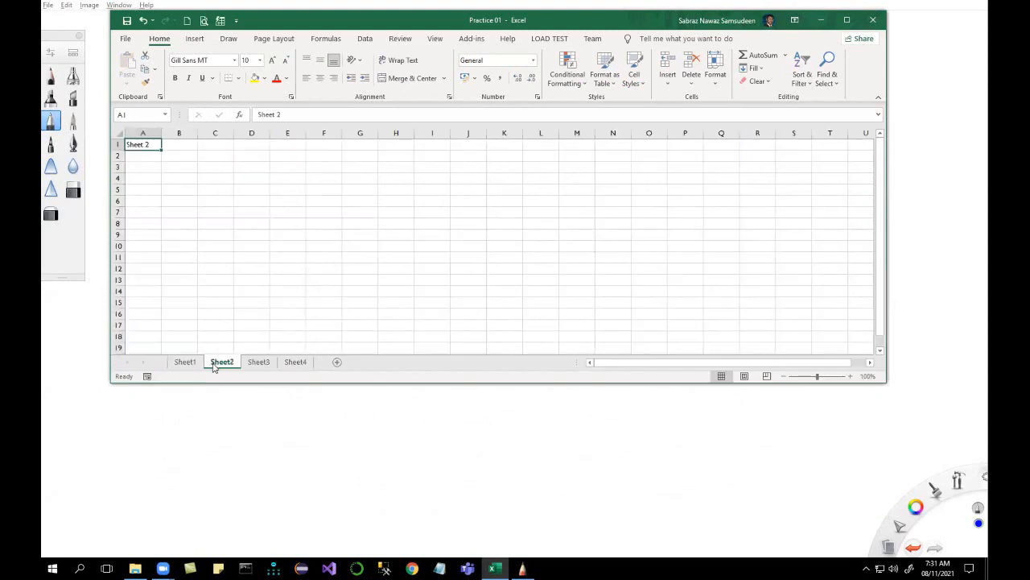
{"action": "left_click", "coordinate": [256, 363]}
{"action": "left_click", "coordinate": [294, 363]}
{"action": "left_click", "coordinate": [258, 363]}
{"action": "left_click", "coordinate": [221, 363]}
{"action": "left_click", "coordinate": [184, 363]}
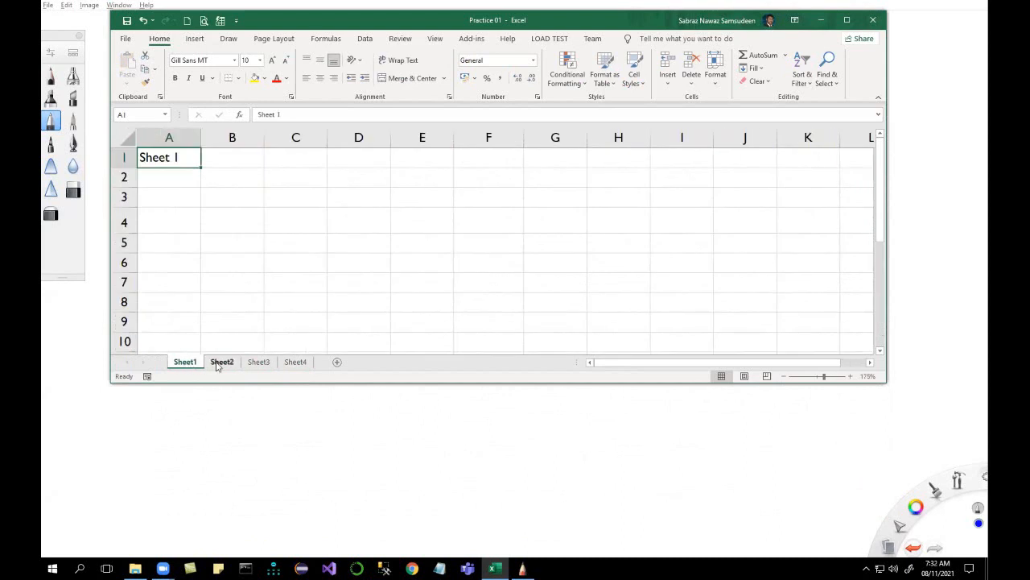
View Sheet2, Sheet3 and Sheet4 in turn once more, and return directly to Sheet1
{"action": "left_click", "coordinate": [216, 363]}
{"action": "left_click", "coordinate": [258, 363]}
{"action": "left_click", "coordinate": [295, 363]}
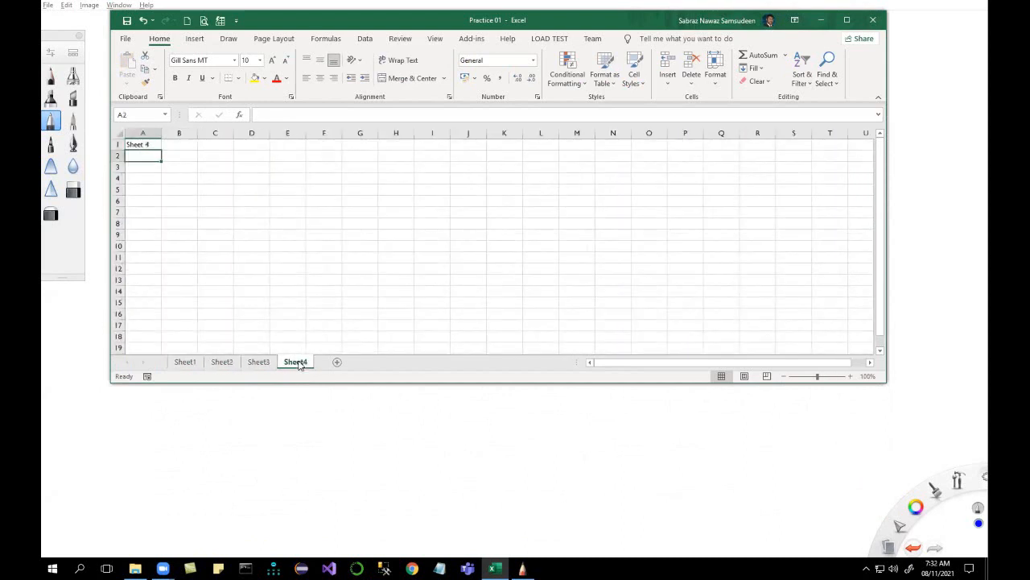
{"action": "left_click", "coordinate": [186, 364]}
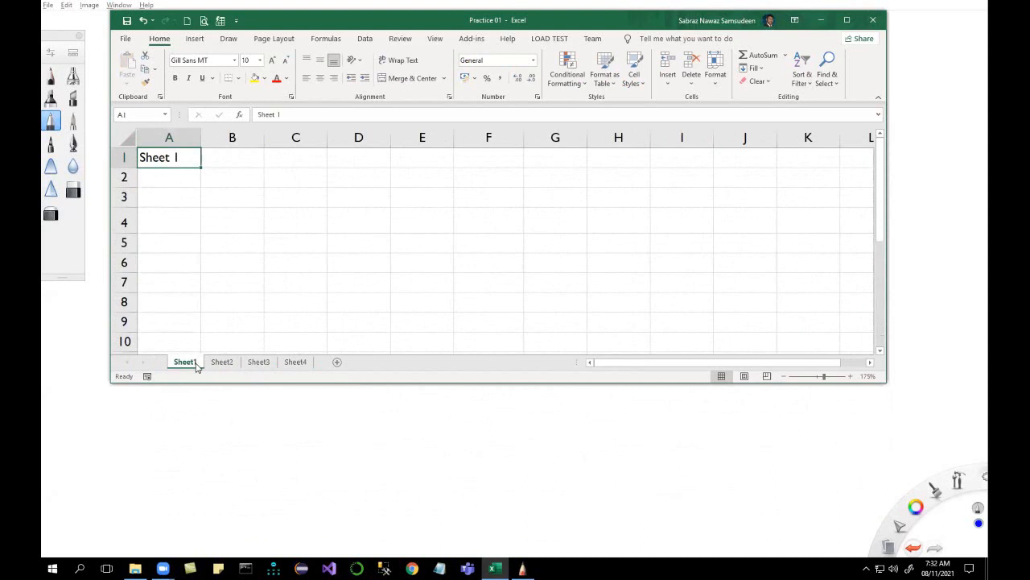
Advance from Sheet1 to Sheet4 one sheet at a time, and enlarge Sheet4's zoom to 205%
{"action": "key", "text": "ctrl+Page_Down"}
{"action": "key", "text": "ctrl+Page_Down"}
{"action": "key", "text": "ctrl+Page_Down"}
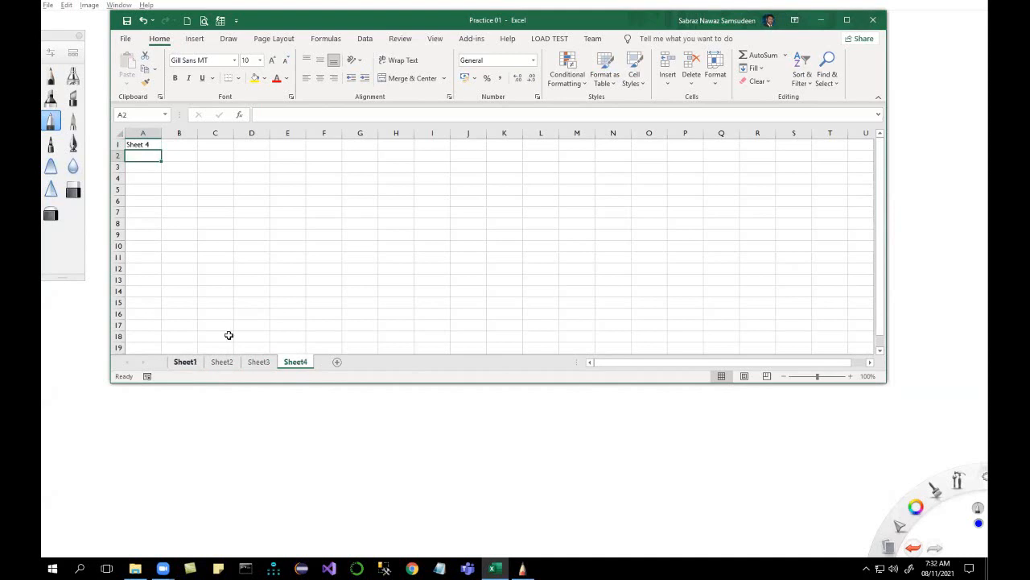
{"action": "scroll", "coordinate": [230, 285], "scroll_direction": "up", "scroll_amount": 7}
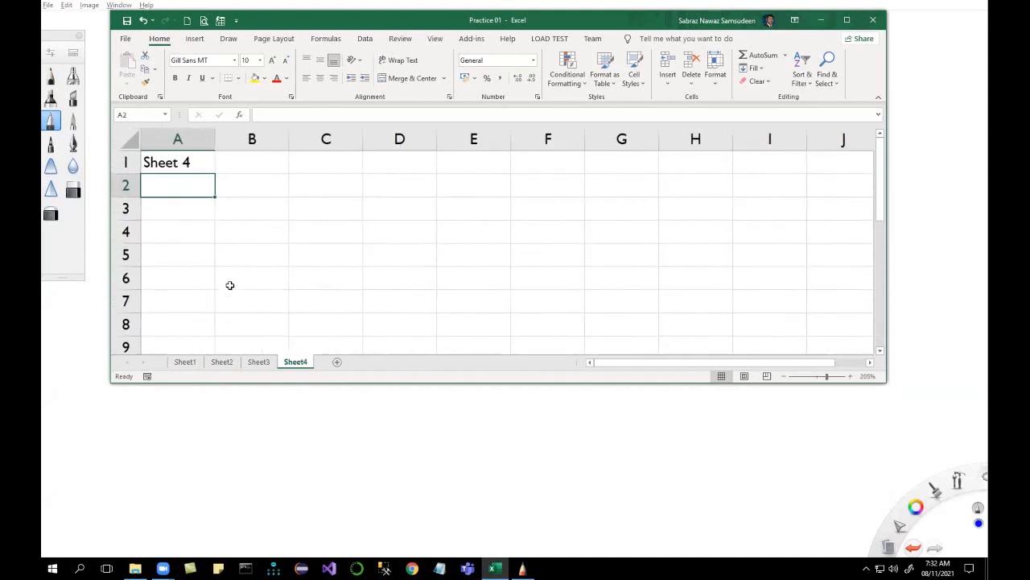
Step back from Sheet4 to Sheet1 one sheet at a time, setting the zoom of Sheet3 to 220% and Sheet2 to 250%
{"action": "key", "text": "ctrl+Page_Up"}
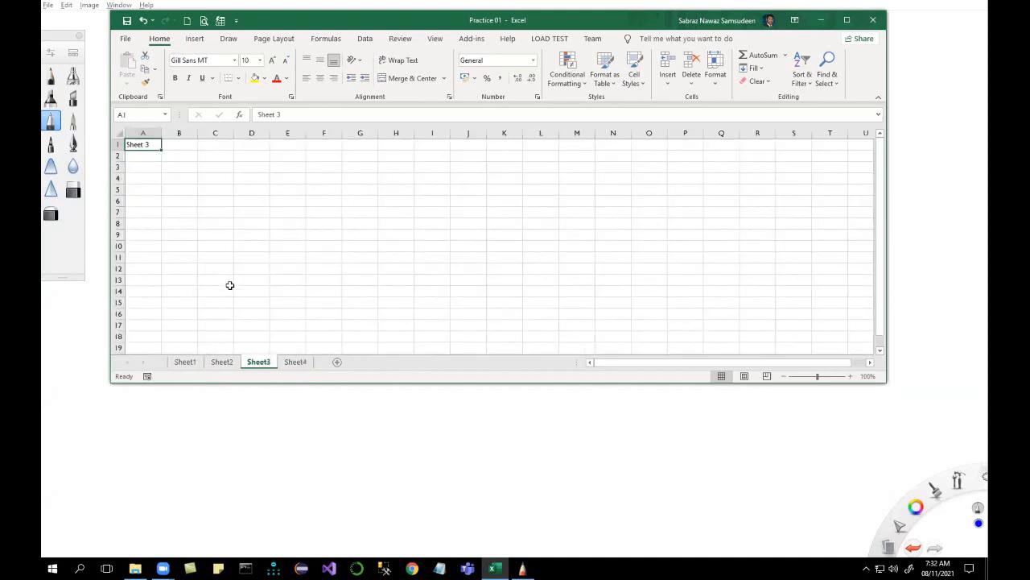
{"action": "scroll", "coordinate": [230, 285], "scroll_direction": "up", "scroll_amount": 8}
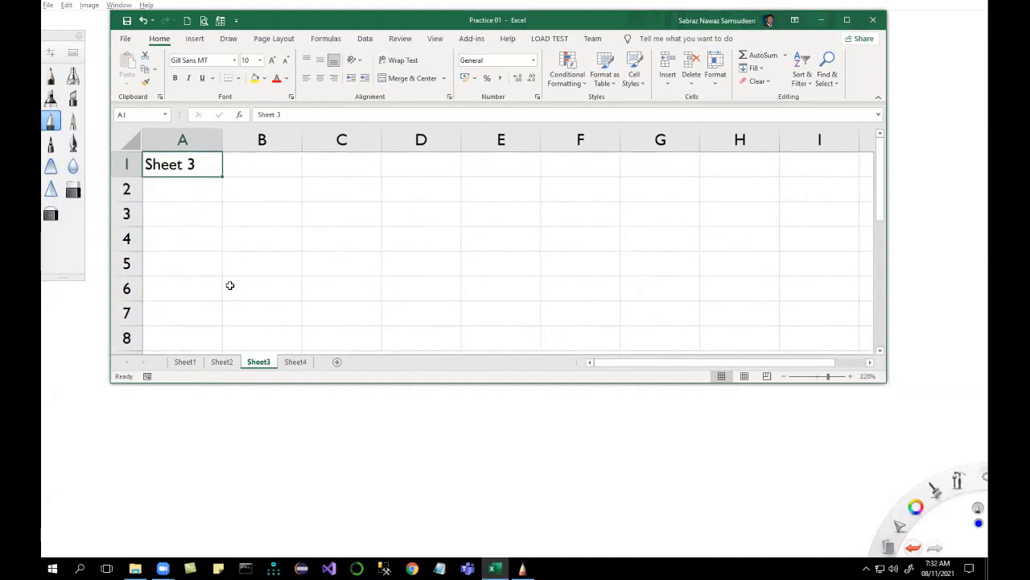
{"action": "key", "text": "ctrl+Page_Up"}
{"action": "scroll", "coordinate": [230, 285], "scroll_direction": "up", "scroll_amount": 10}
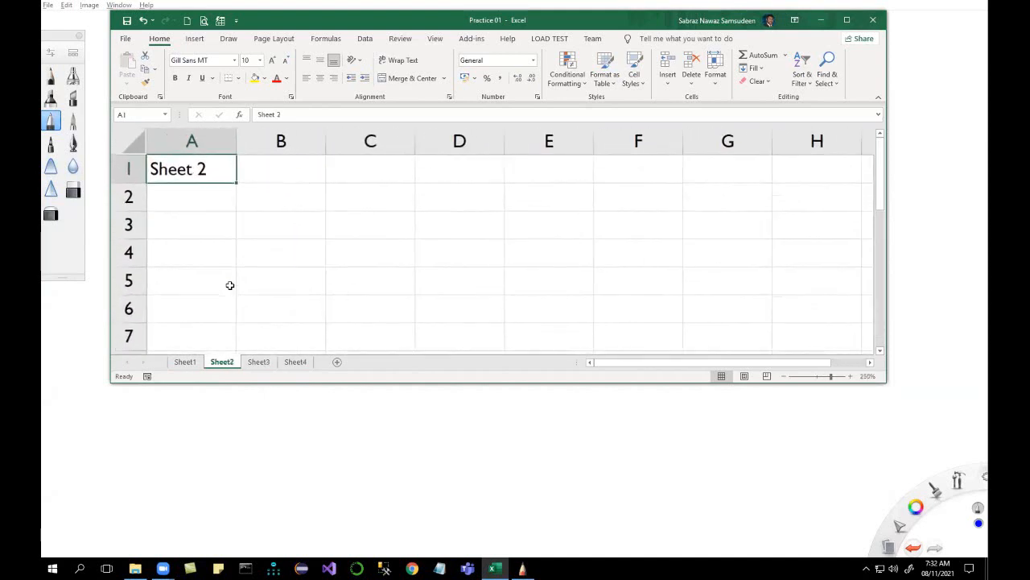
{"action": "key", "text": "ctrl+Page_Up"}
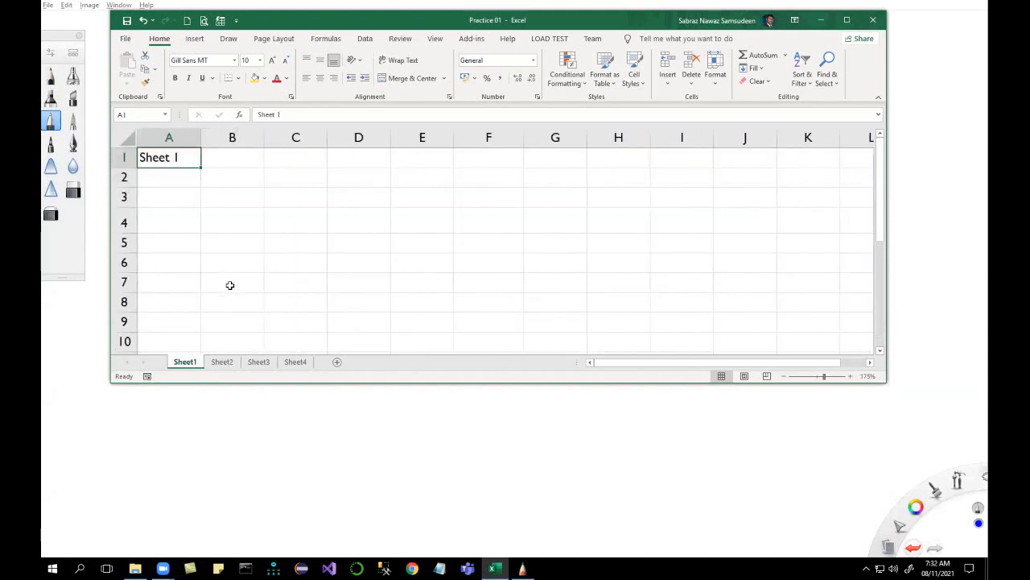
Advance through the sheets to Sheet4, and move the active cell right along row 2 from A2 to beyond AB2
{"action": "key", "text": "ctrl+Page_Down"}
{"action": "key", "text": "ctrl+Page_Down"}
{"action": "key", "text": "ctrl+Page_Down"}
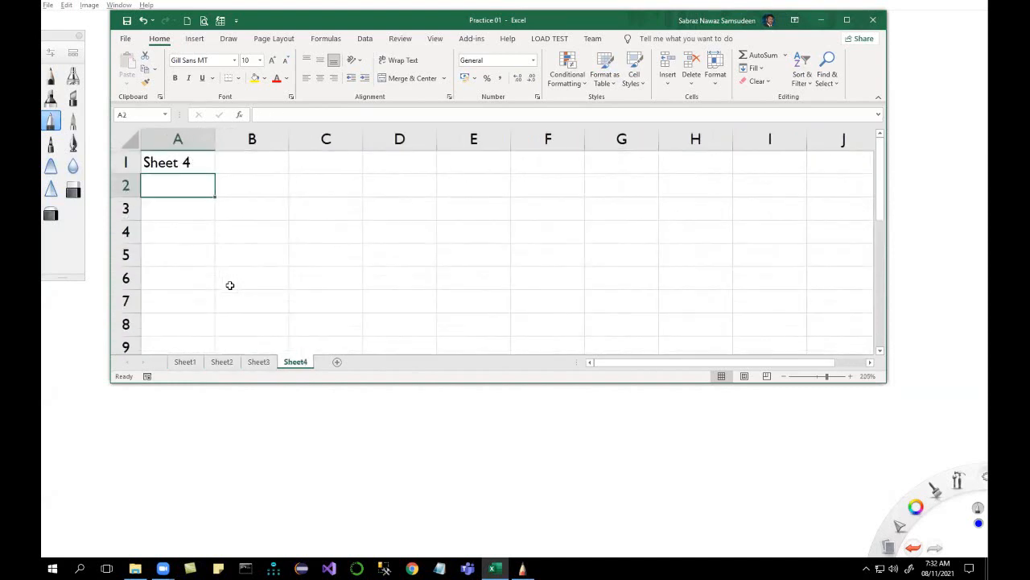
{"action": "key", "text": "Right"}
{"action": "key", "text": "Right"}
{"action": "key", "text": "Right"}
{"action": "key", "text": "Right"}
{"action": "key", "text": "Right"}
{"action": "key", "text": "Right"}
{"action": "key", "text": "Right"}
{"action": "key", "text": "Right"}
{"action": "key", "text": "Right"}
{"action": "key", "text": "Right"}
{"action": "key", "text": "Right"}
{"action": "key", "text": "Right"}
{"action": "key", "text": "Right"}
{"action": "key", "text": "Right"}
{"action": "key", "text": "Right"}
{"action": "key", "text": "Right"}
{"action": "key", "text": "Right"}
{"action": "key", "text": "Right"}
{"action": "key", "text": "Right"}
{"action": "key", "text": "Right"}
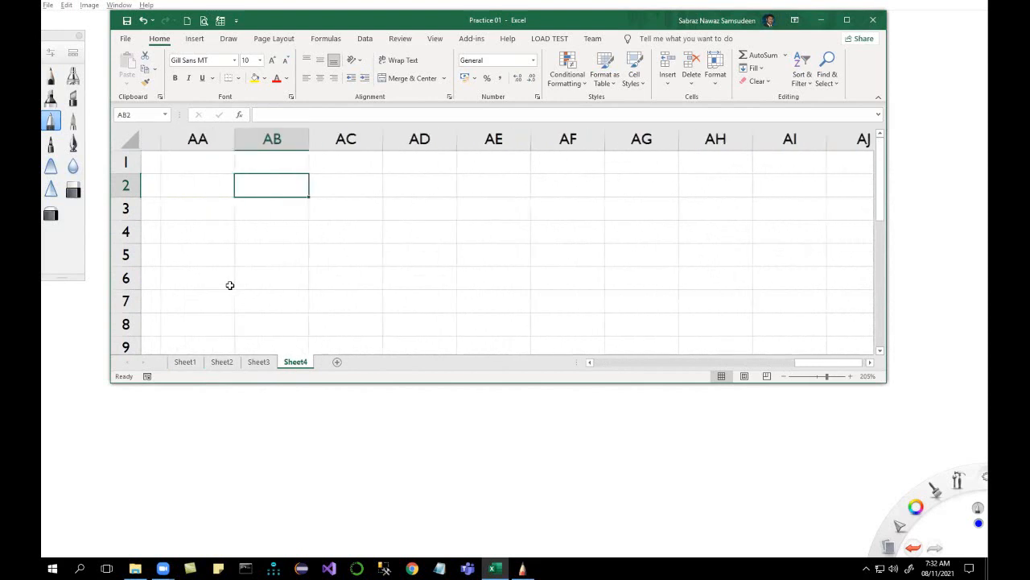
{"action": "key", "text": "Right"}
{"action": "key", "text": "Right"}
{"action": "key", "text": "Right"}
{"action": "key", "text": "Right"}
{"action": "key", "text": "Right"}
{"action": "key", "text": "Right"}
{"action": "key", "text": "Right"}
{"action": "key", "text": "Right"}
{"action": "key", "text": "Right"}
{"action": "key", "text": "Right"}
{"action": "key", "text": "Right"}
{"action": "key", "text": "Right"}
{"action": "key", "text": "Right"}
{"action": "key", "text": "Right"}
{"action": "key", "text": "Right"}
{"action": "key", "text": "Right"}
{"action": "key", "text": "Right"}
{"action": "key", "text": "Right"}
Move the active cell back left along row 2 of Sheet4 to A2
{"action": "key", "text": "Left"}
{"action": "key", "text": "Left"}
{"action": "key", "text": "Left"}
{"action": "key", "text": "Left"}
{"action": "key", "text": "Left"}
{"action": "key", "text": "Left"}
{"action": "key", "text": "Left"}
{"action": "key", "text": "Left"}
{"action": "key", "text": "Left"}
{"action": "key", "text": "Left"}
{"action": "key", "text": "Left"}
{"action": "key", "text": "Left"}
{"action": "key", "text": "Left"}
{"action": "key", "text": "Left"}
{"action": "key", "text": "Left"}
{"action": "key", "text": "Left"}
{"action": "key", "text": "Left"}
{"action": "key", "text": "Left"}
{"action": "key", "text": "Left"}
{"action": "key", "text": "Left"}
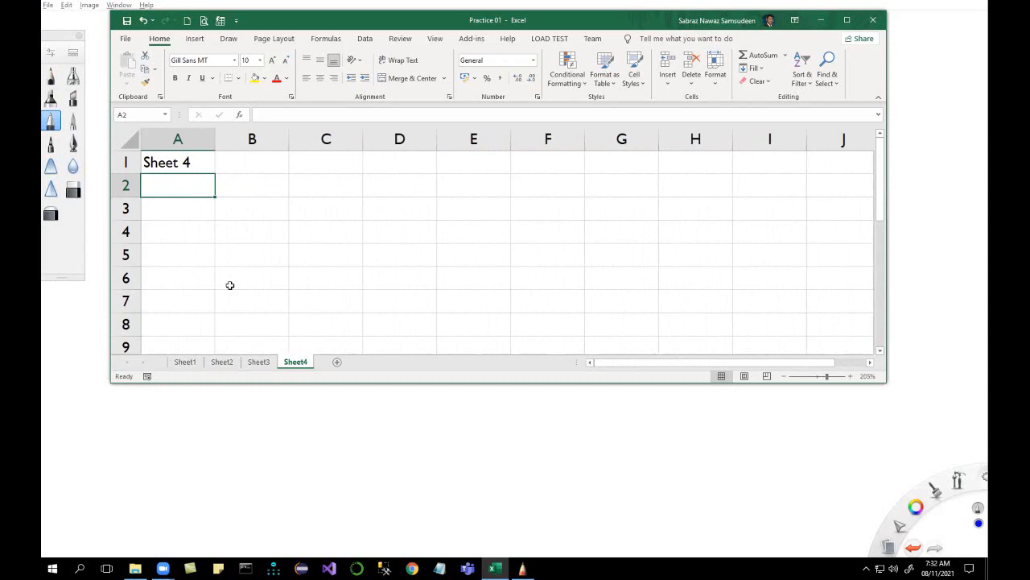
Switch back and forth between adjacent sheets from Sheet1 to Sheet4, one sheet at a time, and finish on Sheet1
{"action": "key", "text": "ctrl+Page_Up"}
{"action": "key", "text": "ctrl+Page_Down"}
{"action": "key", "text": "ctrl+Page_Up"}
{"action": "key", "text": "ctrl+Page_Up"}
{"action": "key", "text": "ctrl+Page_Up"}
{"action": "key", "text": "ctrl+Page_Down"}
{"action": "key", "text": "ctrl+Page_Down"}
{"action": "key", "text": "ctrl+Page_Up"}
{"action": "key", "text": "ctrl+Page_Down"}
{"action": "key", "text": "ctrl+Page_Down"}
{"action": "key", "text": "ctrl+Page_Up"}
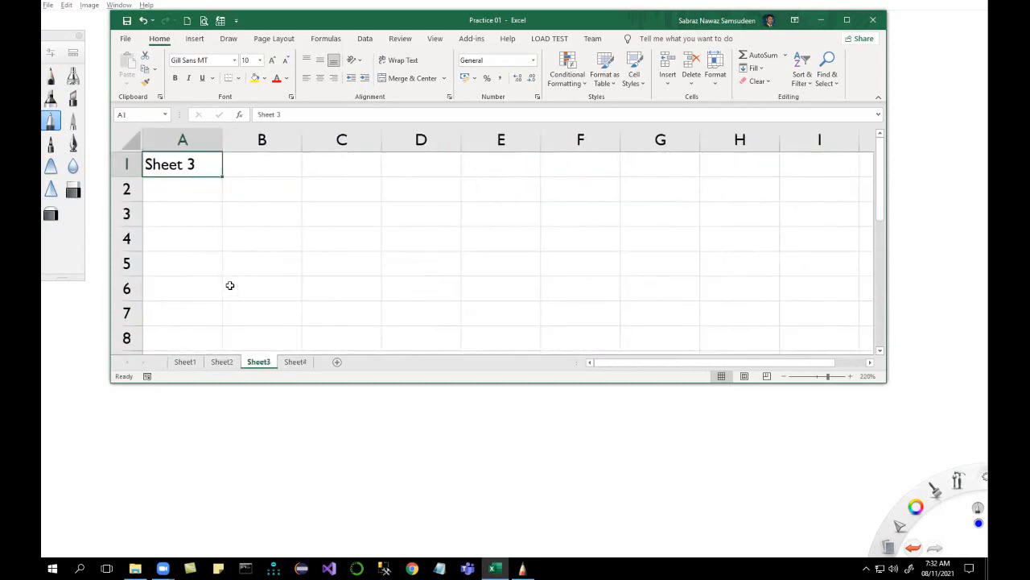
{"action": "key", "text": "ctrl+Page_Down"}
{"action": "key", "text": "ctrl+Page_Up"}
{"action": "key", "text": "ctrl+Page_Up"}
{"action": "key", "text": "ctrl+Page_Up"}
{"action": "key", "text": "ctrl+Page_Down"}
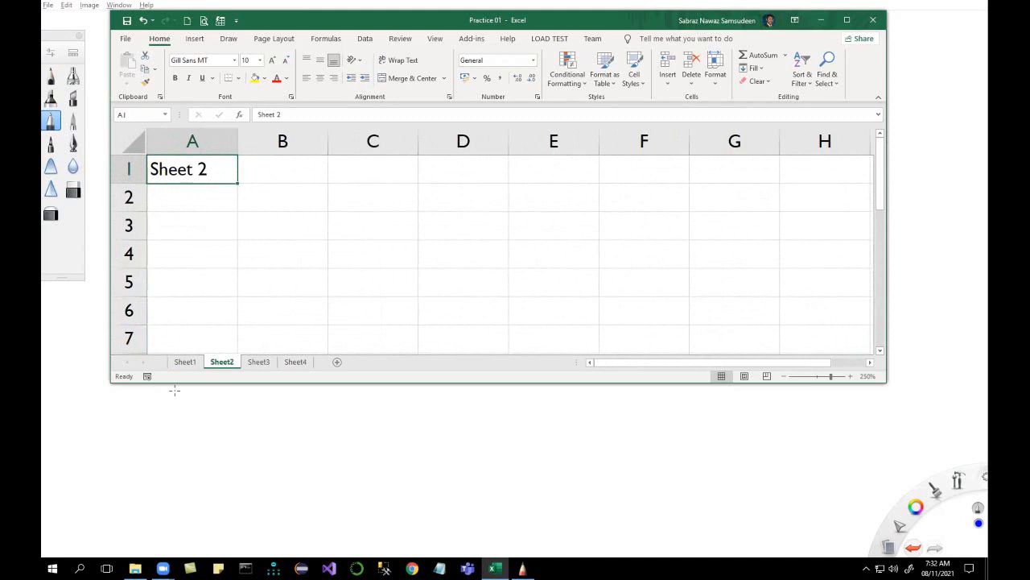
{"action": "left_click", "coordinate": [184, 361]}
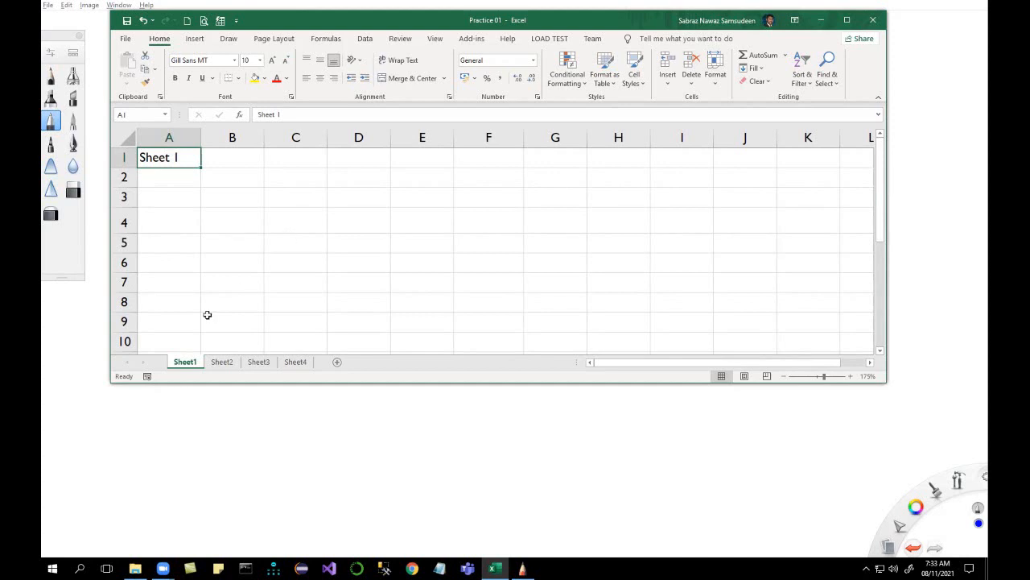
Move the active cell on Sheet1 right along row 1, drop to row 2, and continue right to K2
{"action": "key", "text": "Right"}
{"action": "key", "text": "Right"}
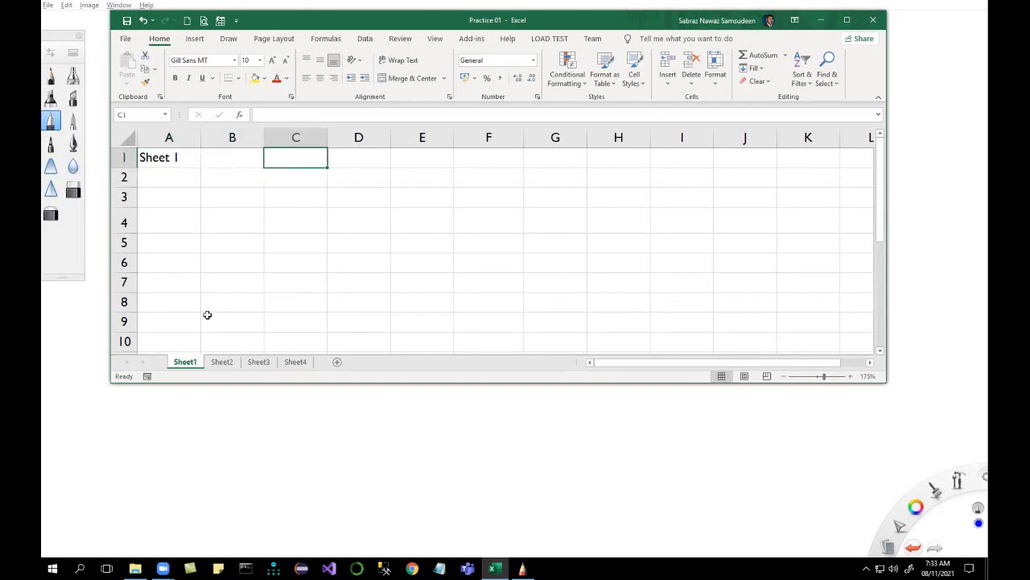
{"action": "key", "text": "Right"}
{"action": "key", "text": "Down"}
{"action": "key", "text": "Right"}
{"action": "key", "text": "Right"}
{"action": "key", "text": "Right"}
{"action": "key", "text": "Right"}
{"action": "key", "text": "Right"}
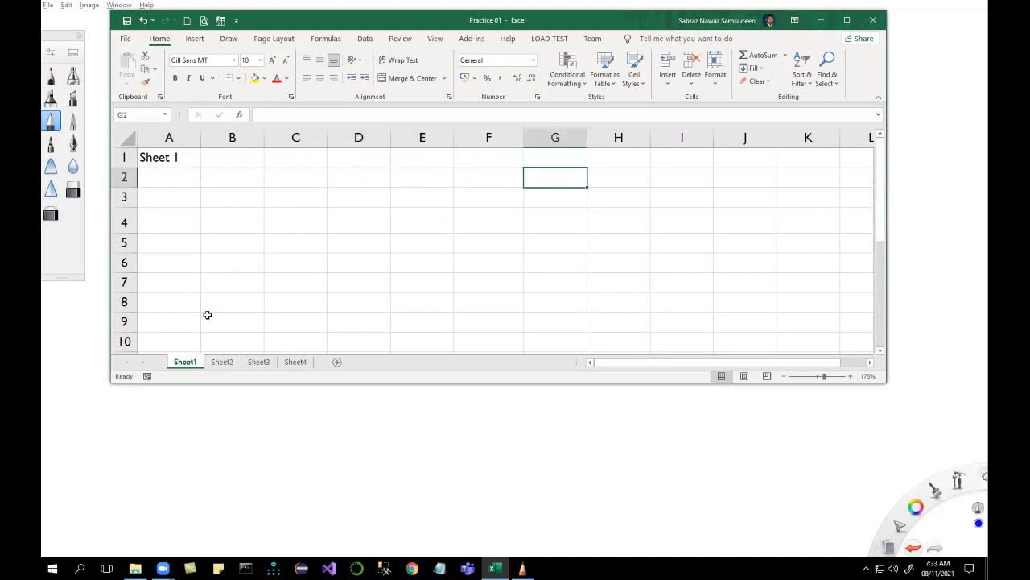
{"action": "key", "text": "Right"}
{"action": "key", "text": "Right"}
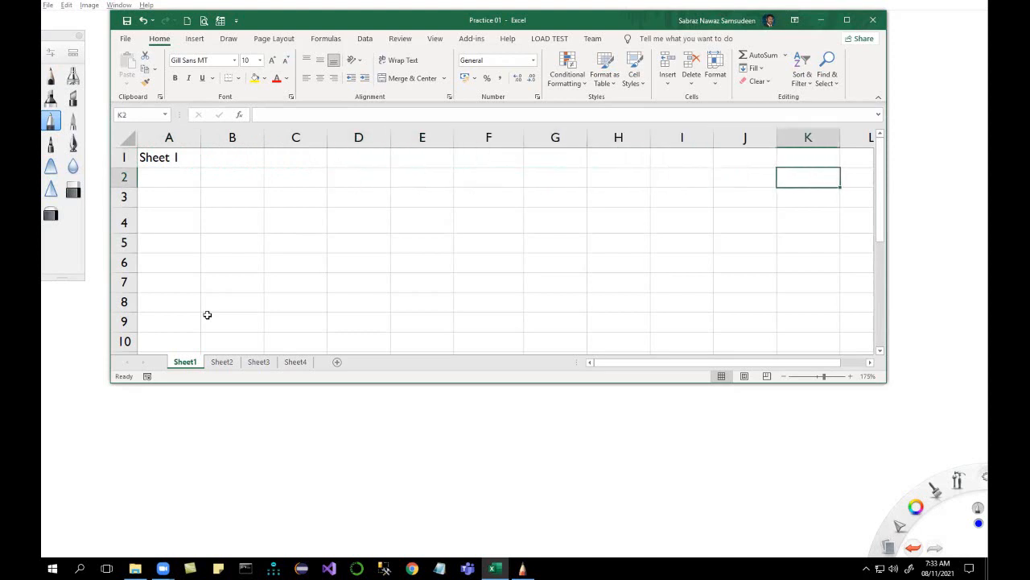
Move the active cell back left along row 2 of Sheet1 from K2 to A2
{"action": "key", "text": "Left"}
{"action": "key", "text": "Left"}
{"action": "key", "text": "Left"}
{"action": "key", "text": "Left"}
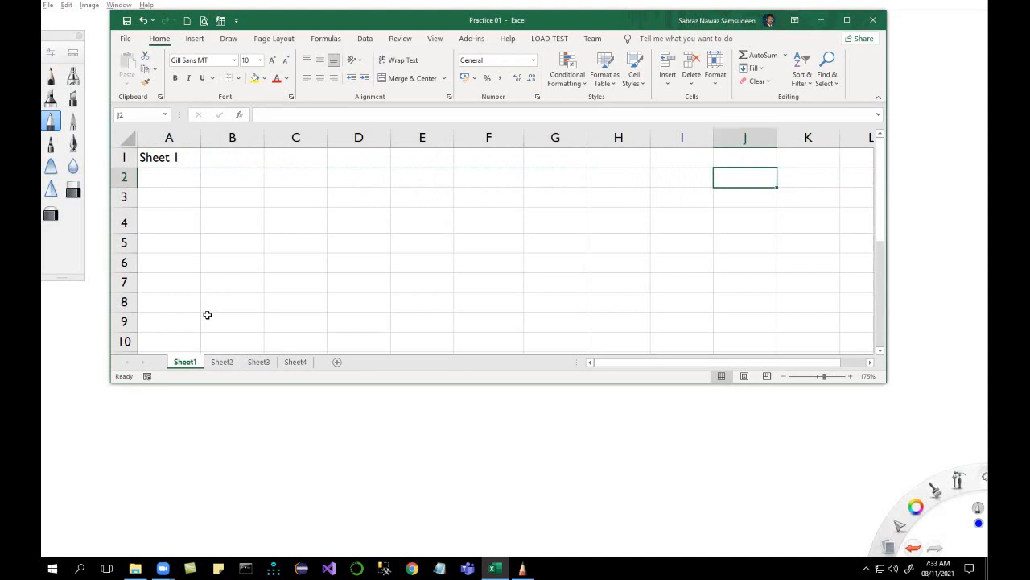
{"action": "key", "text": "Left"}
{"action": "key", "text": "Left"}
{"action": "key", "text": "Left"}
{"action": "key", "text": "Left"}
{"action": "key", "text": "Left"}
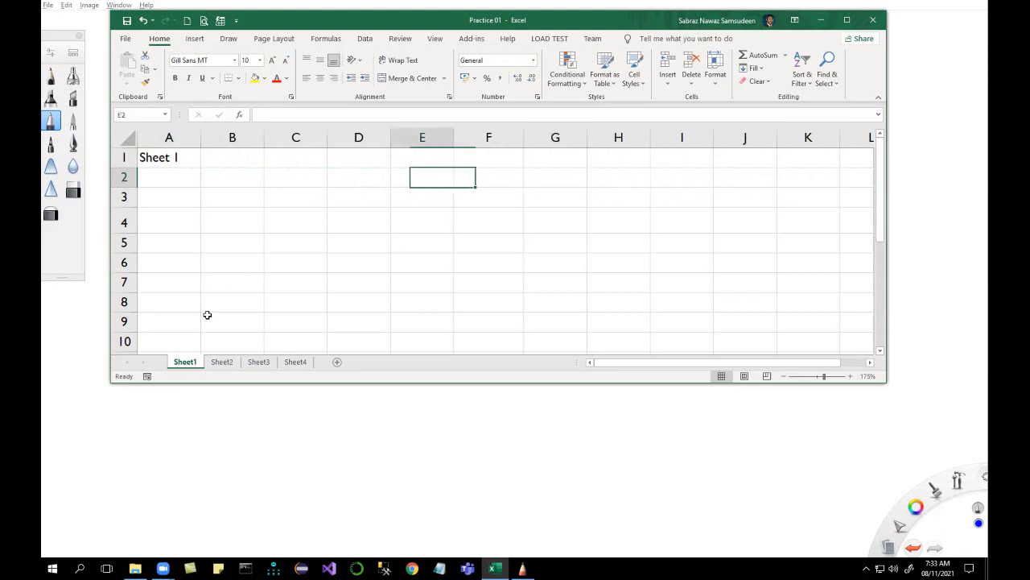
{"action": "key", "text": "Left"}
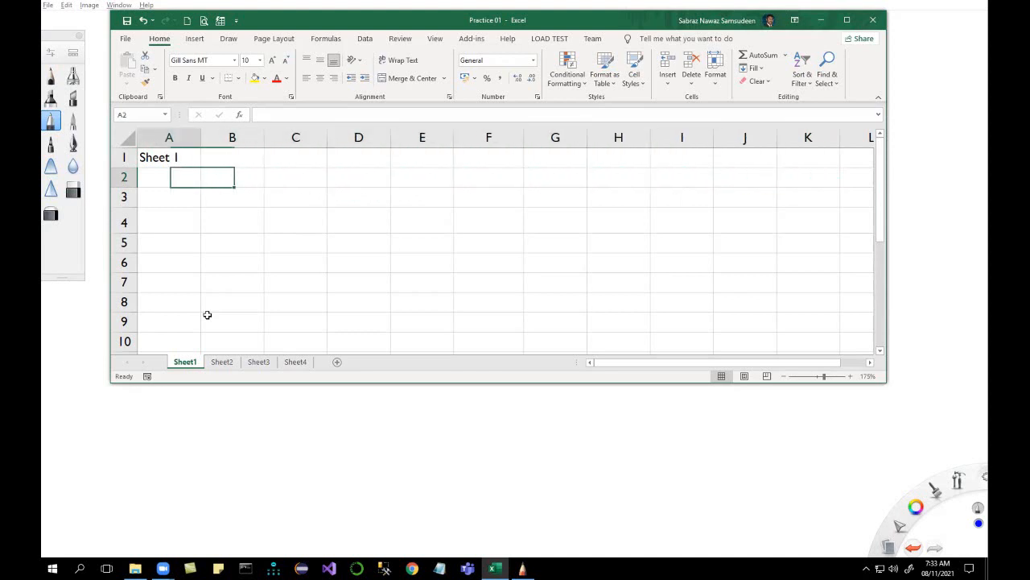
Move the active cell to B2 and down column B, one cell at a time, to B8
{"action": "key", "text": "Right"}
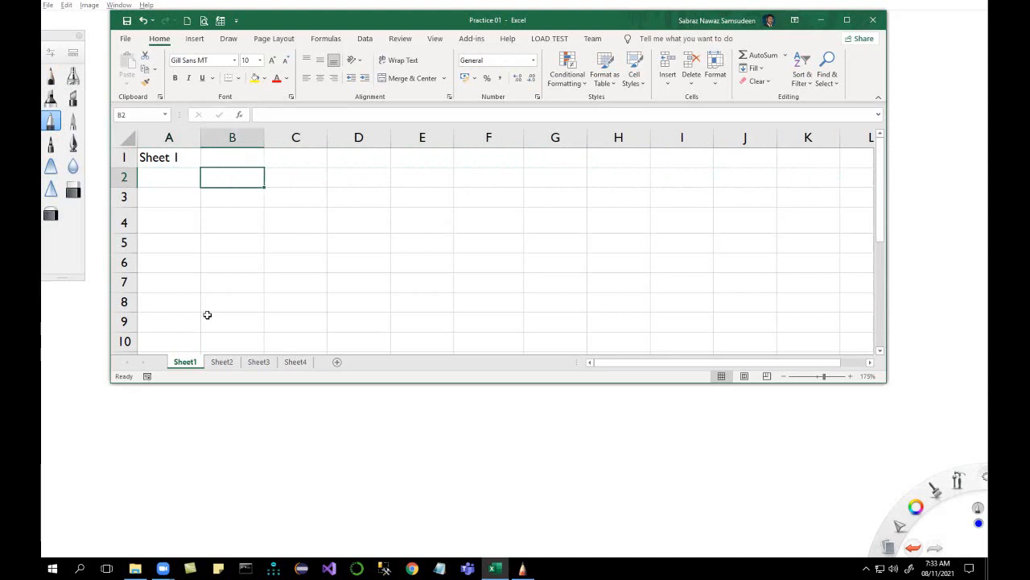
{"action": "key", "text": "Down"}
{"action": "key", "text": "Down"}
{"action": "key", "text": "Down"}
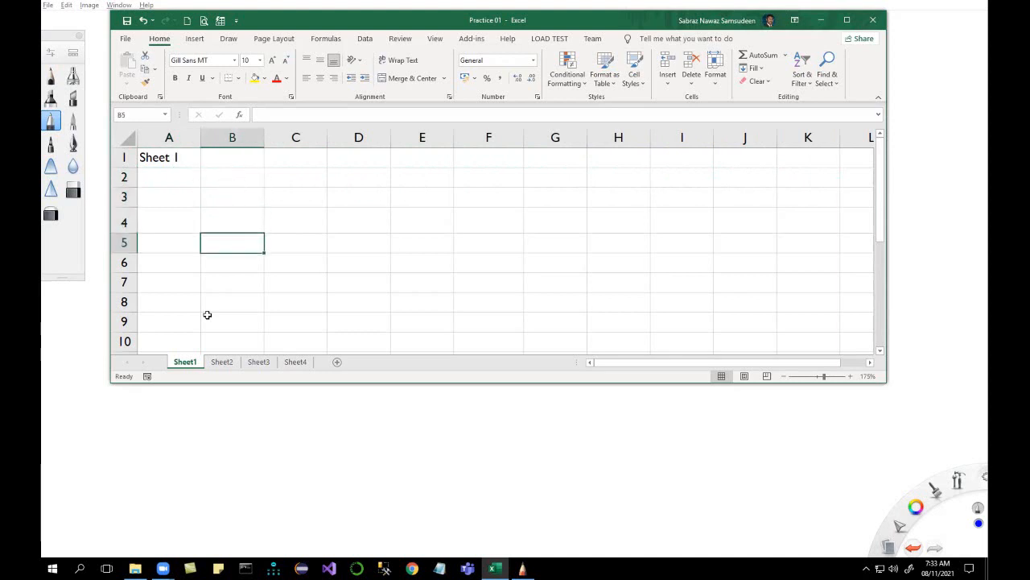
{"action": "key", "text": "Down"}
{"action": "key", "text": "Down"}
{"action": "key", "text": "Down"}
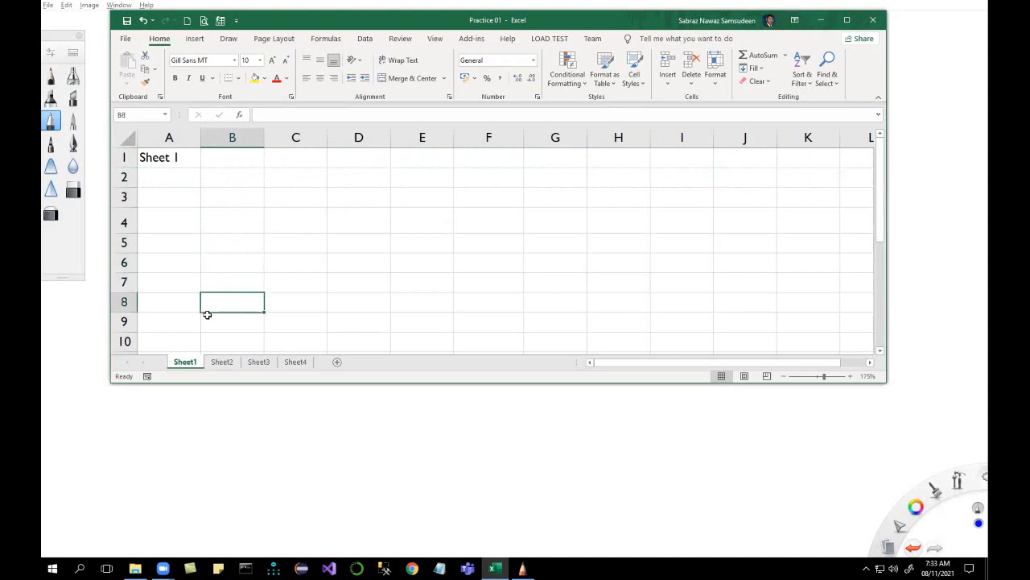
Move the active cell back up column B, one cell at a time, to B1
{"action": "key", "text": "Up"}
{"action": "key", "text": "Up"}
{"action": "key", "text": "Up"}
{"action": "key", "text": "Up"}
{"action": "key", "text": "Up"}
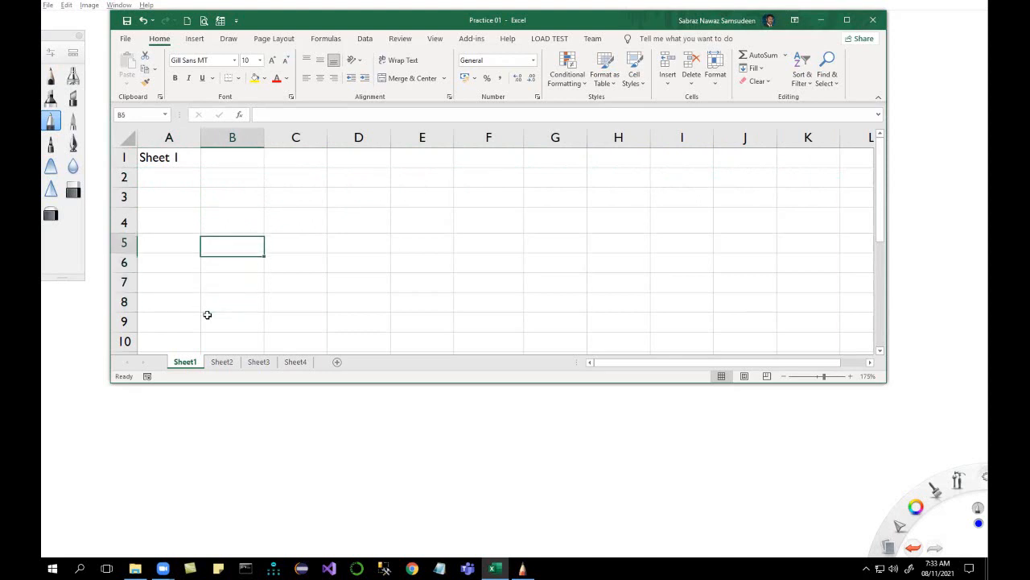
{"action": "key", "text": "Up"}
{"action": "key", "text": "Up"}
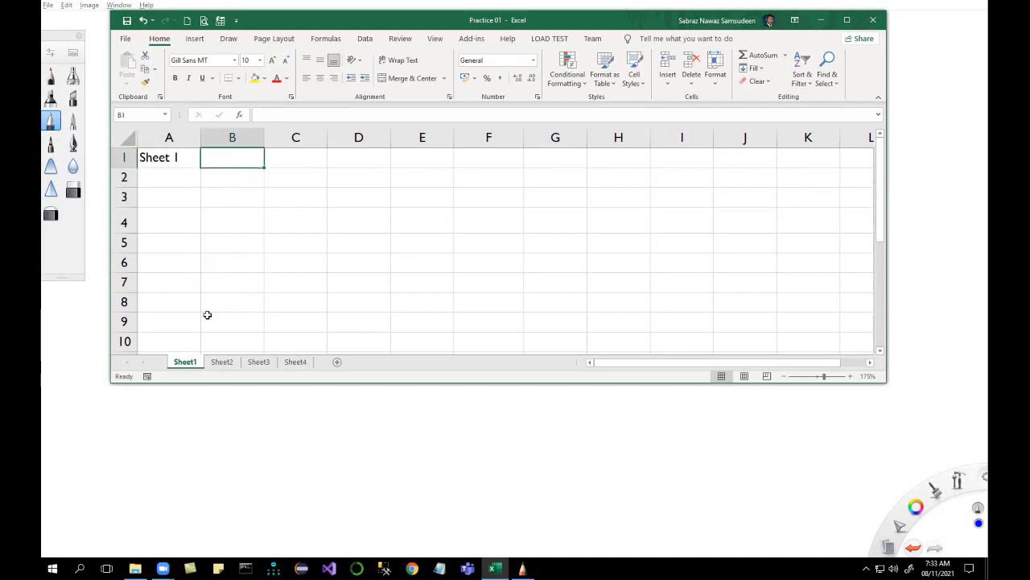
From B3, jump to the last and first columns of row 3, and to the last and first rows of column A
{"action": "key", "text": "Down"}
{"action": "key", "text": "Down"}
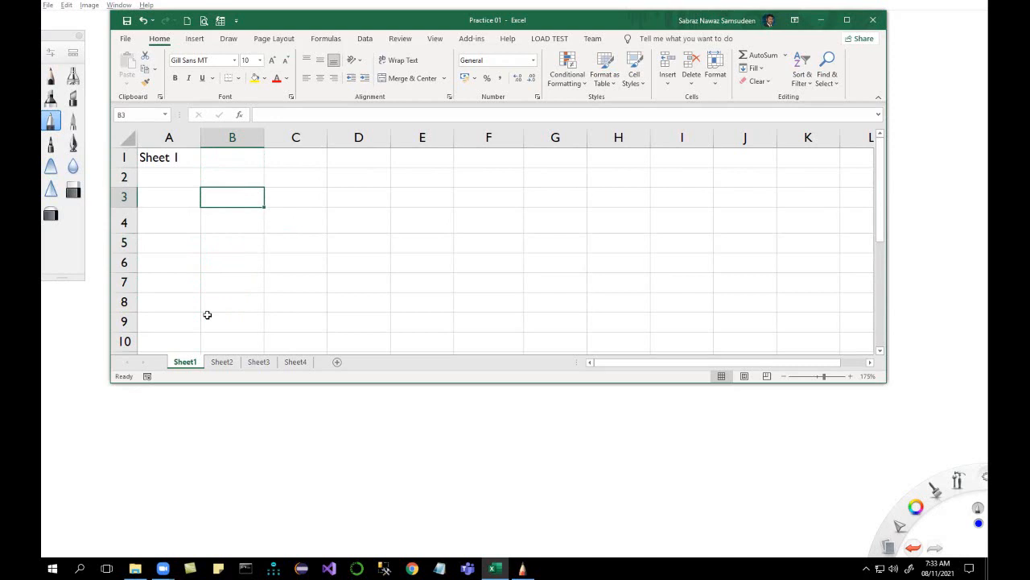
{"action": "key", "text": "ctrl+Right"}
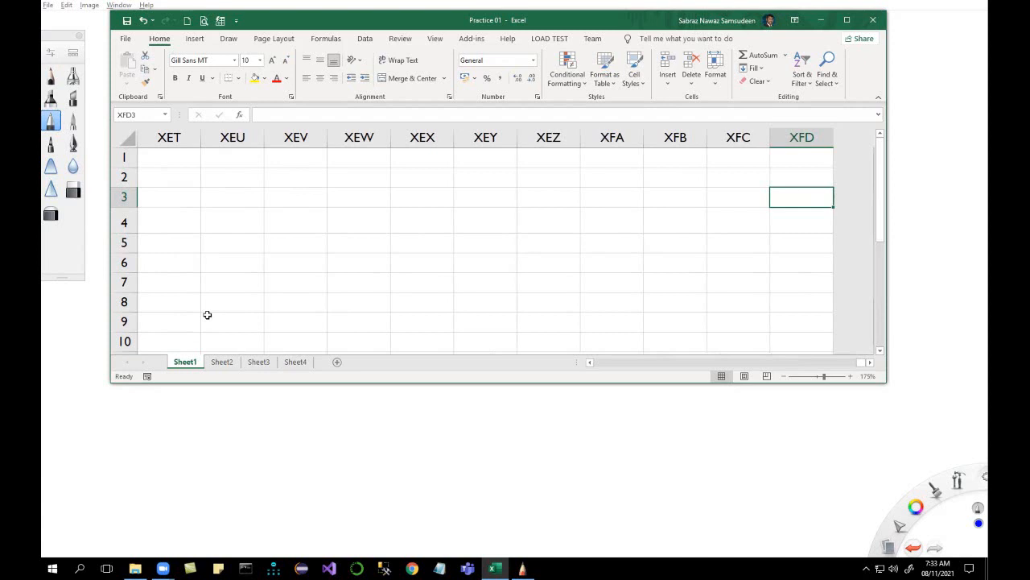
{"action": "key", "text": "ctrl+Left"}
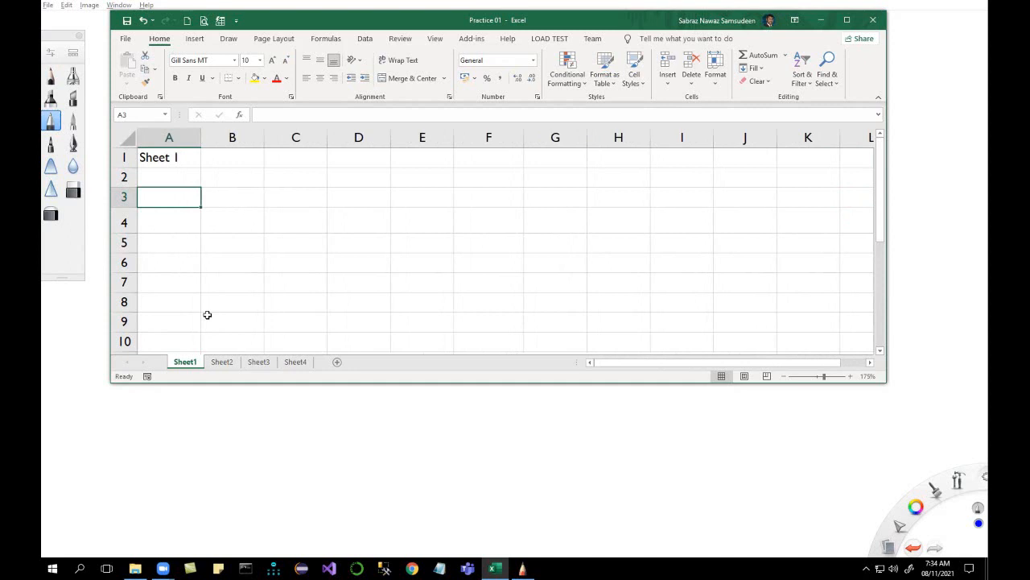
{"action": "key", "text": "ctrl+Down"}
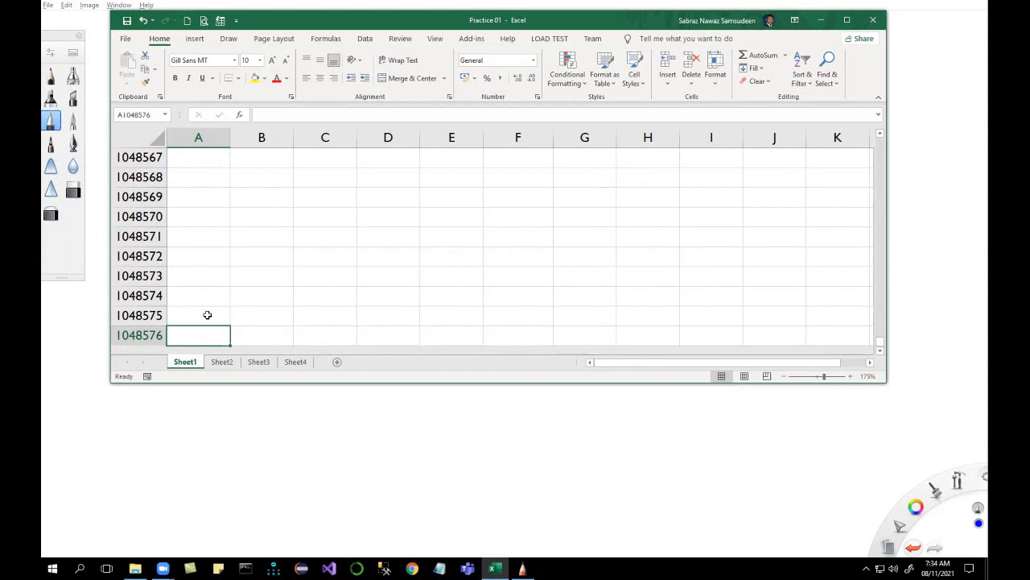
{"action": "key", "text": "ctrl+Up"}
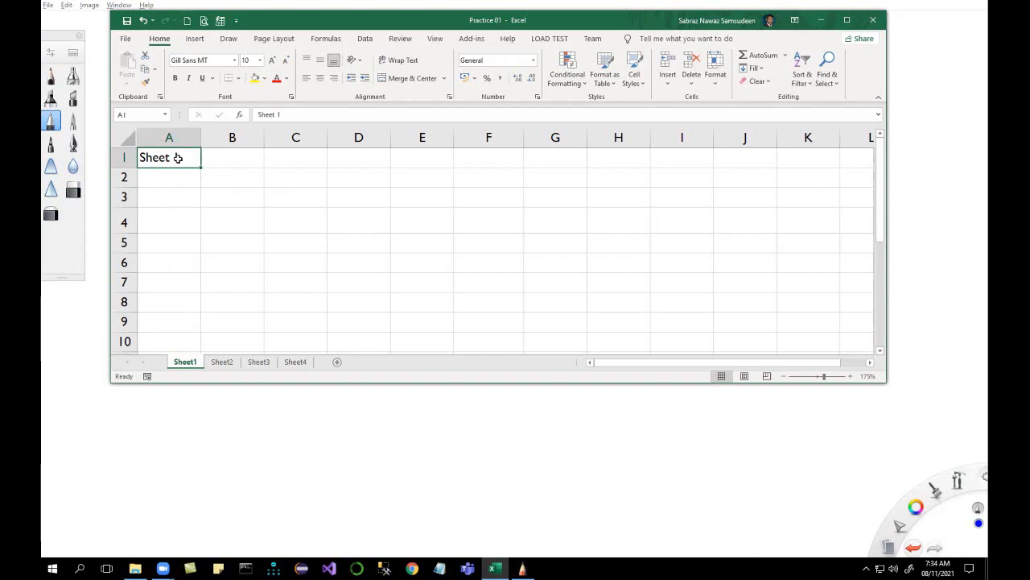
Copy the text in A1 into cells A2 to A8 and end copy mode
{"action": "key", "text": "ctrl+c"}
{"action": "left_click_drag", "start_coordinate": [177, 182], "coordinate": [176, 313]}
{"action": "key", "text": "ctrl+v"}
{"action": "key", "text": "Escape"}
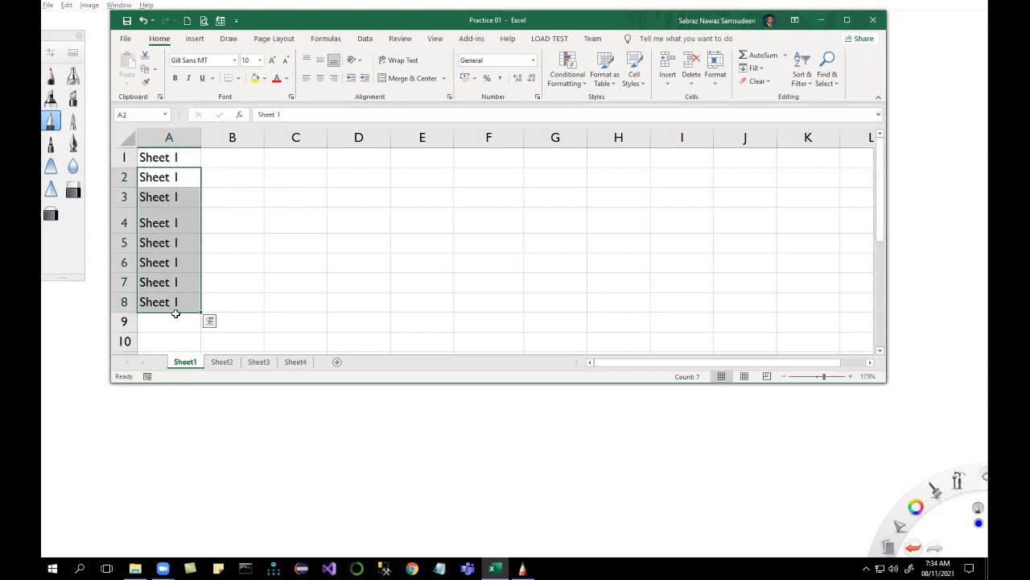
Select A1 and jump directly to the last filled cell of column A, A8
{"action": "left_click", "coordinate": [251, 259]}
{"action": "left_click", "coordinate": [181, 159]}
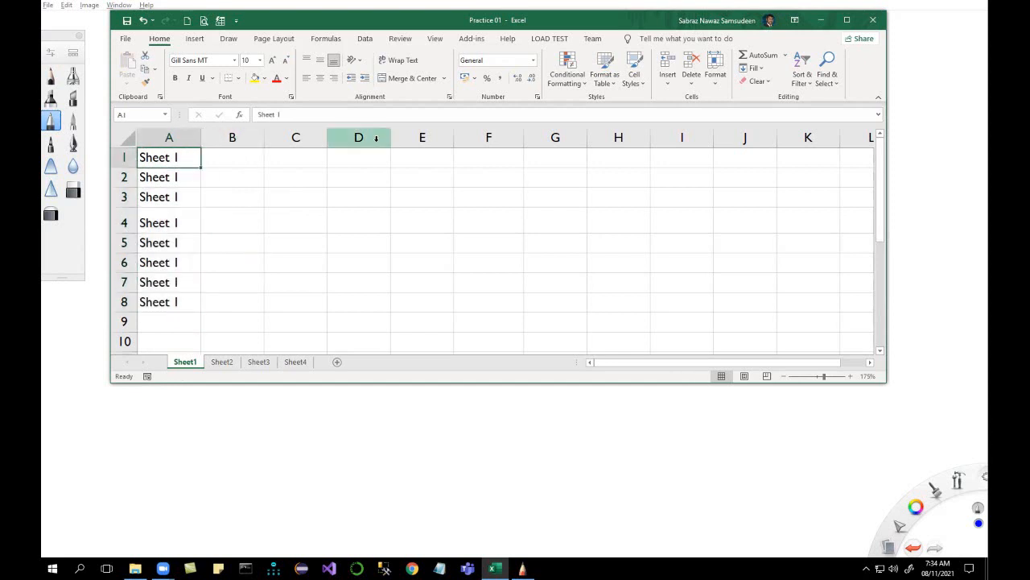
{"action": "key", "text": "ctrl+Down"}
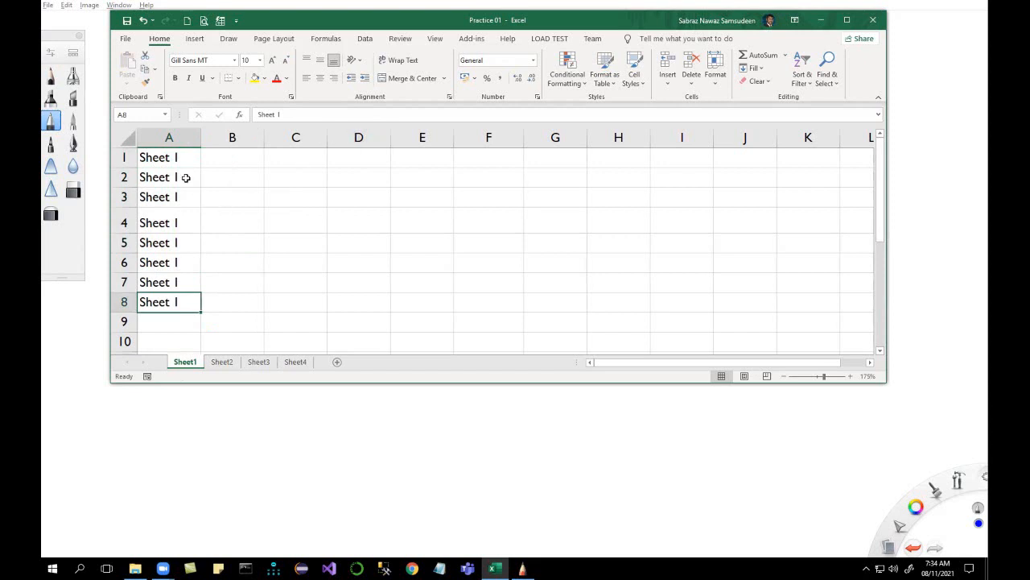
Copy the range A1:A8 into B1:E8, deselect the block, and end copy mode
{"action": "left_click_drag", "start_coordinate": [179, 160], "coordinate": [180, 297]}
{"action": "key", "text": "ctrl+c"}
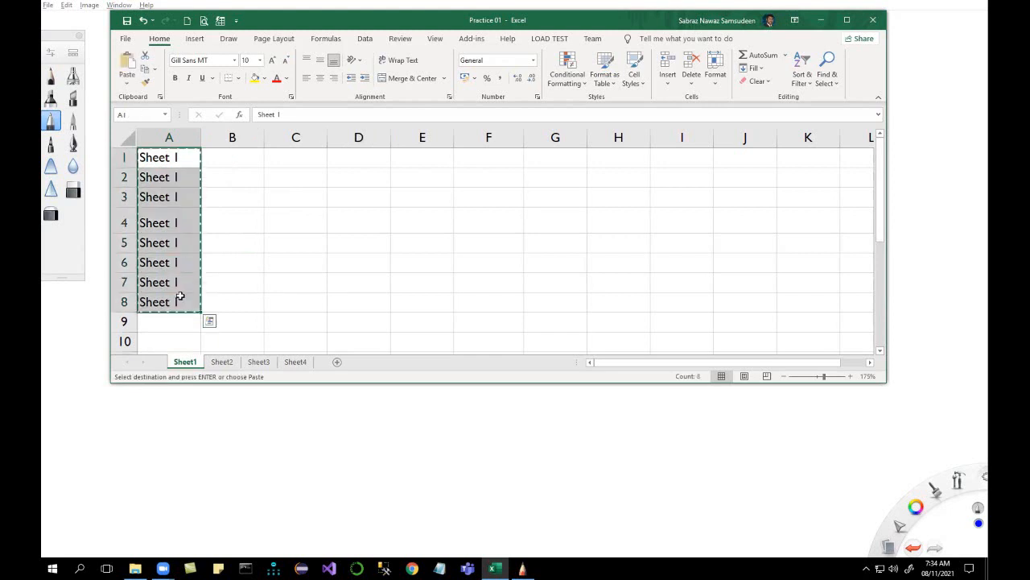
{"action": "left_click_drag", "start_coordinate": [225, 161], "coordinate": [441, 309]}
{"action": "key", "text": "ctrl+v"}
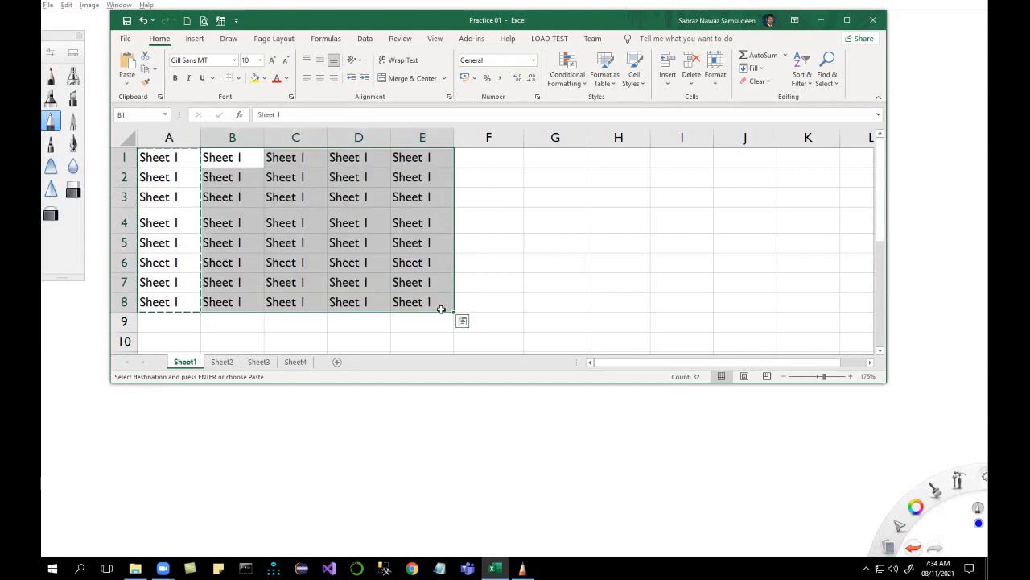
{"action": "left_click", "coordinate": [523, 250]}
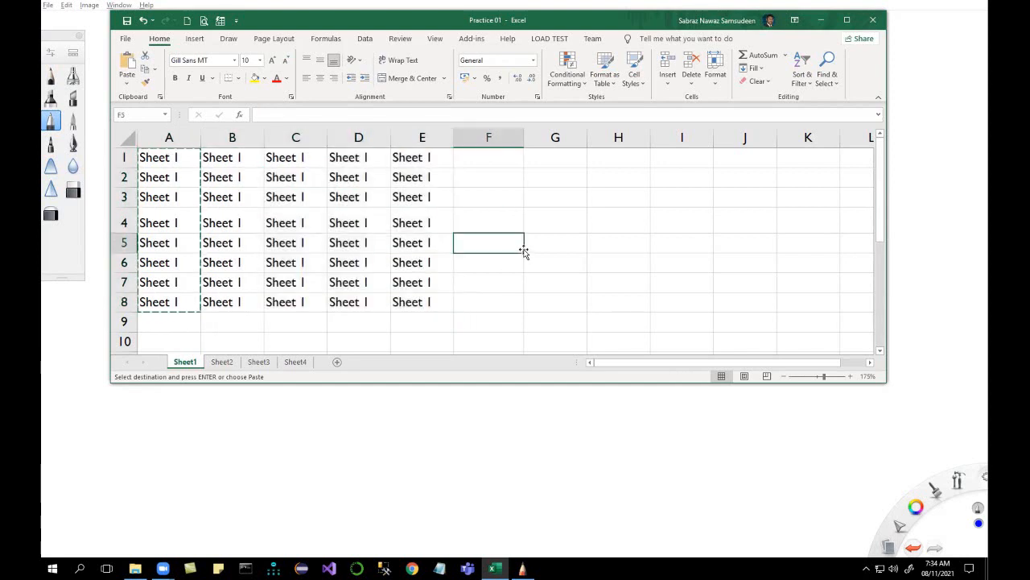
{"action": "key", "text": "Escape"}
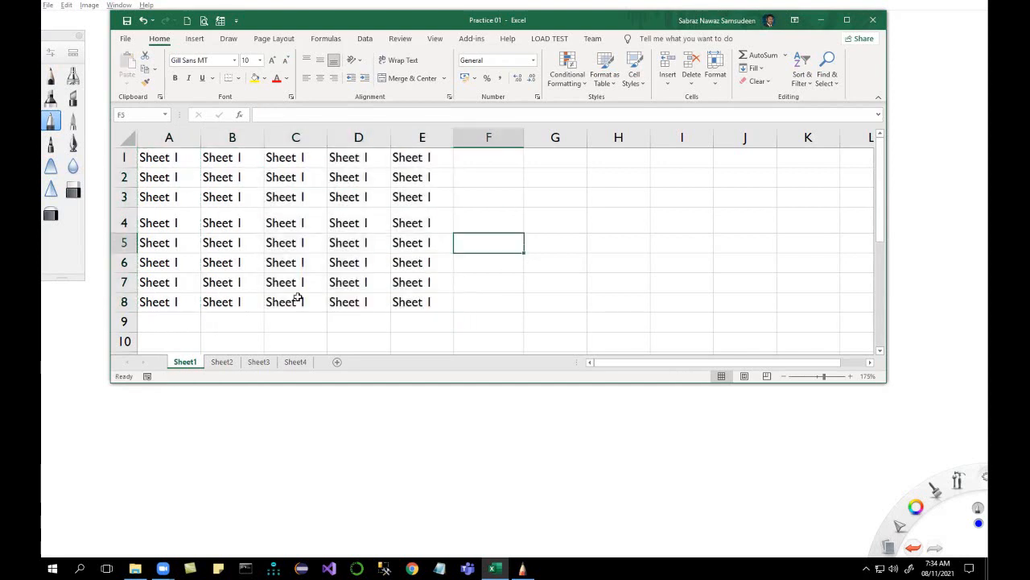
Jump to A1 and down to A8, the data's edge in column A, and select the block A1:E8 before returning to A1
{"action": "key", "text": "ctrl+Home"}
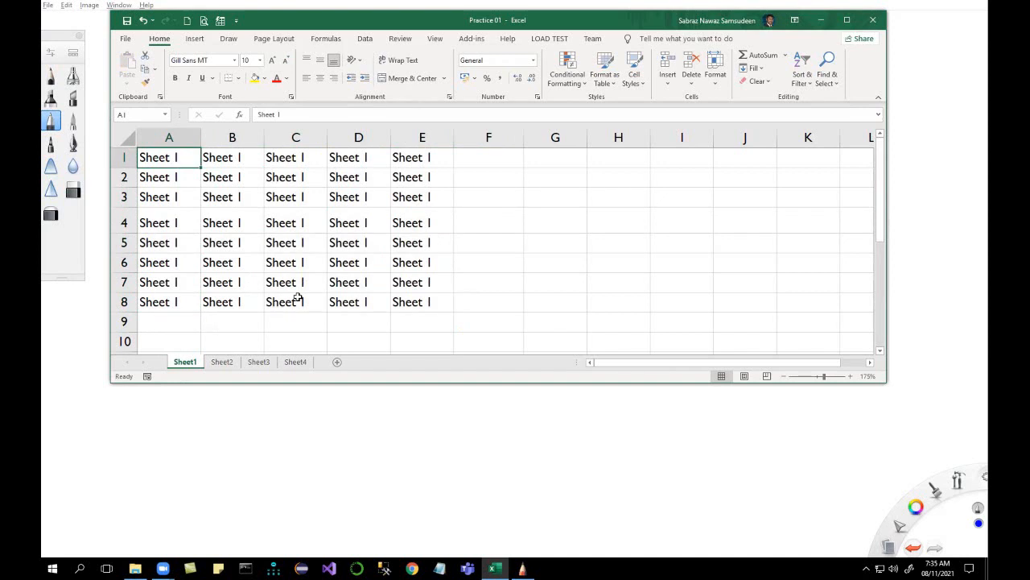
{"action": "key", "text": "ctrl+Down"}
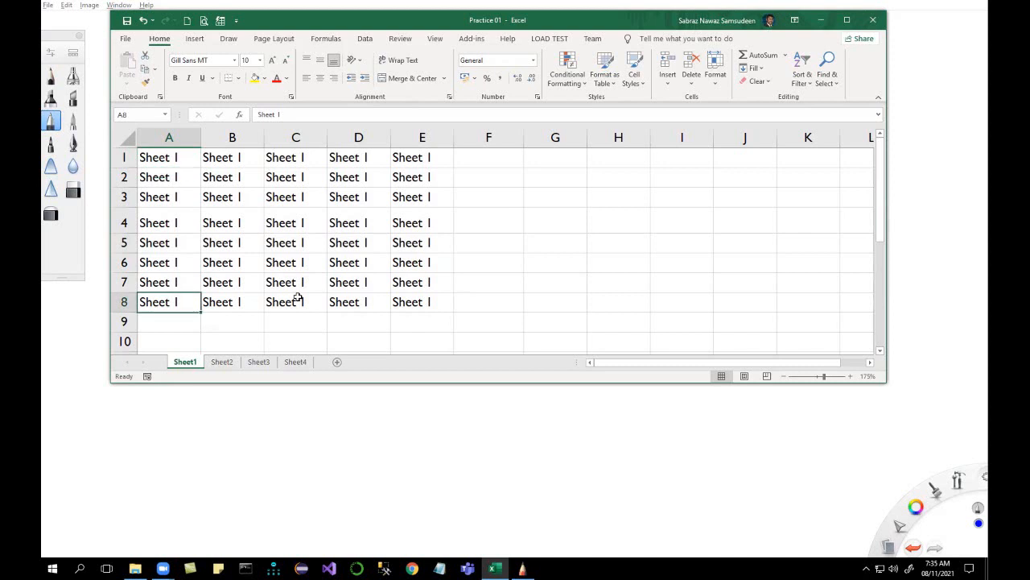
{"action": "left_click_drag", "start_coordinate": [164, 157], "coordinate": [423, 308]}
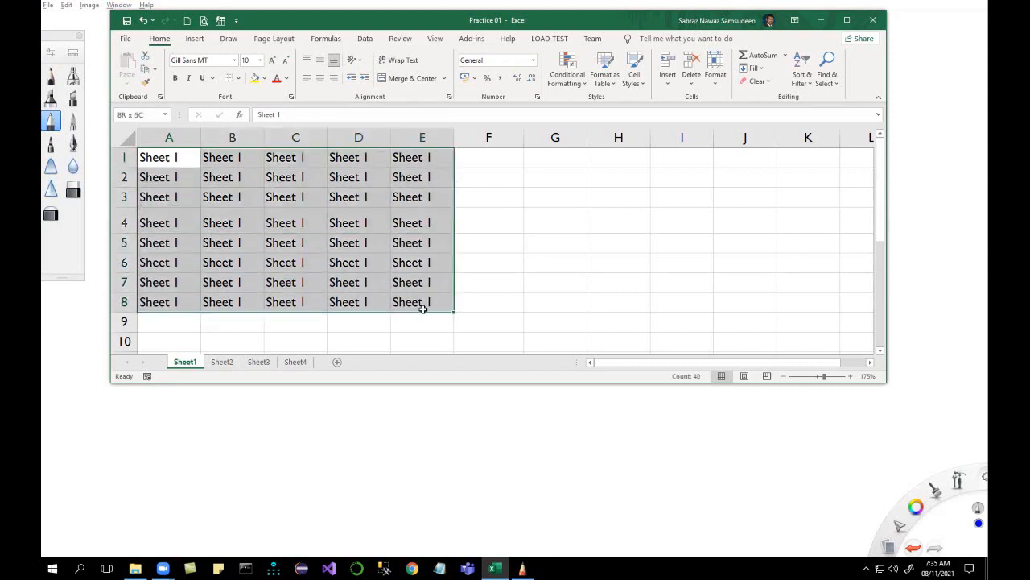
{"action": "left_click", "coordinate": [187, 167]}
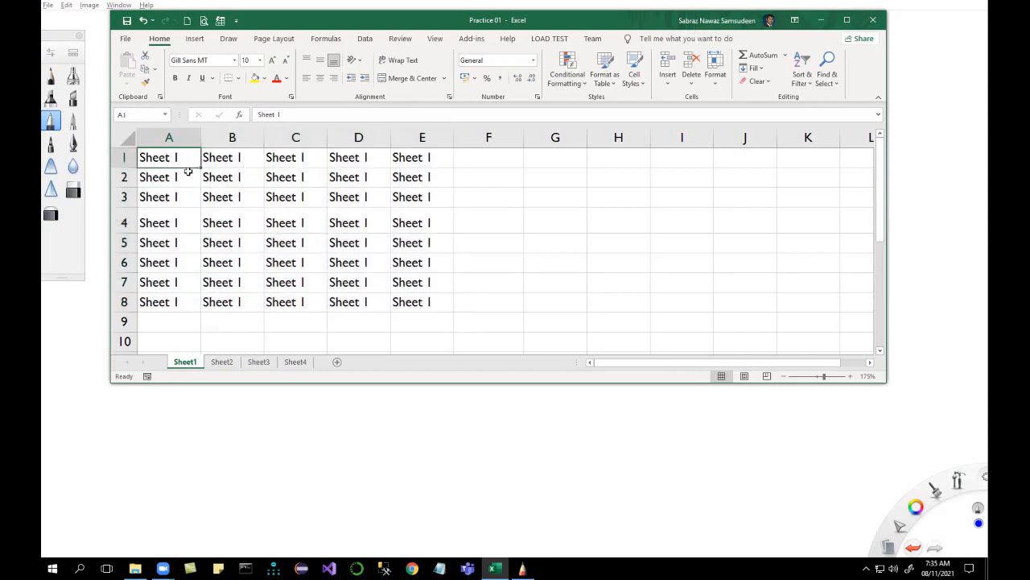
Jump down column A to the data edge A8 and the last row A1048576, and jump back up to A1
{"action": "key", "text": "ctrl+Down"}
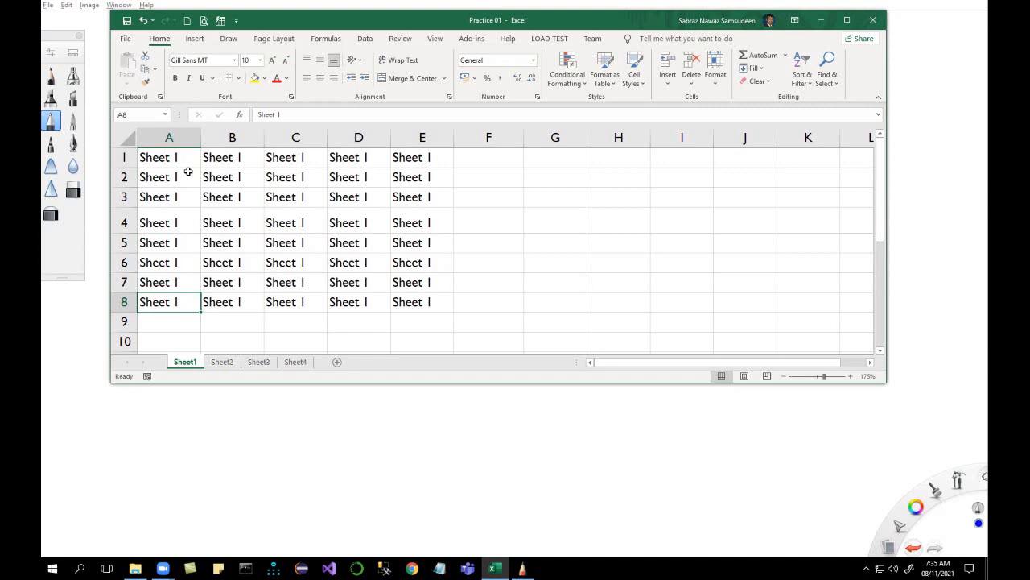
{"action": "key", "text": "ctrl+Down"}
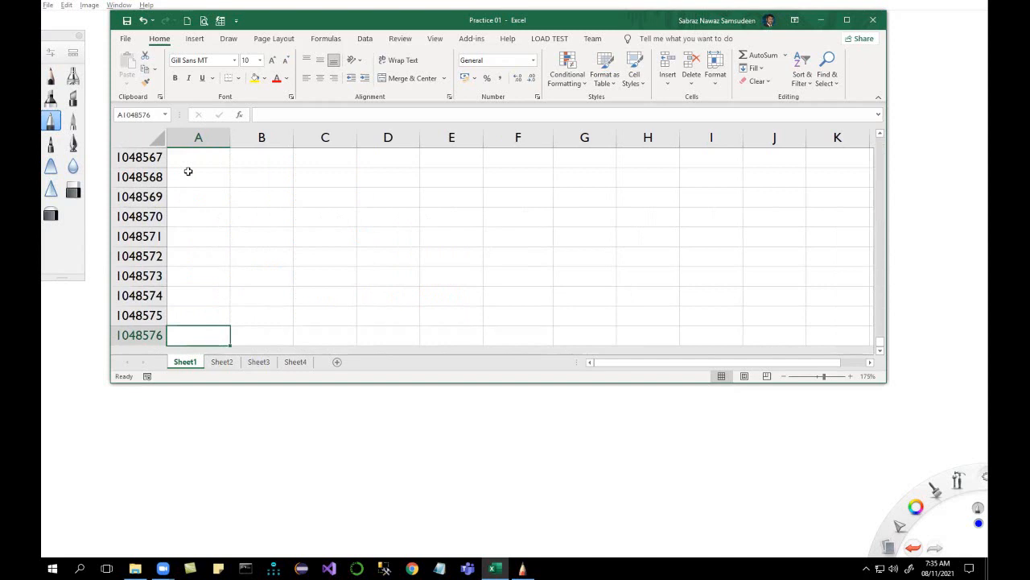
{"action": "key", "text": "ctrl+Up"}
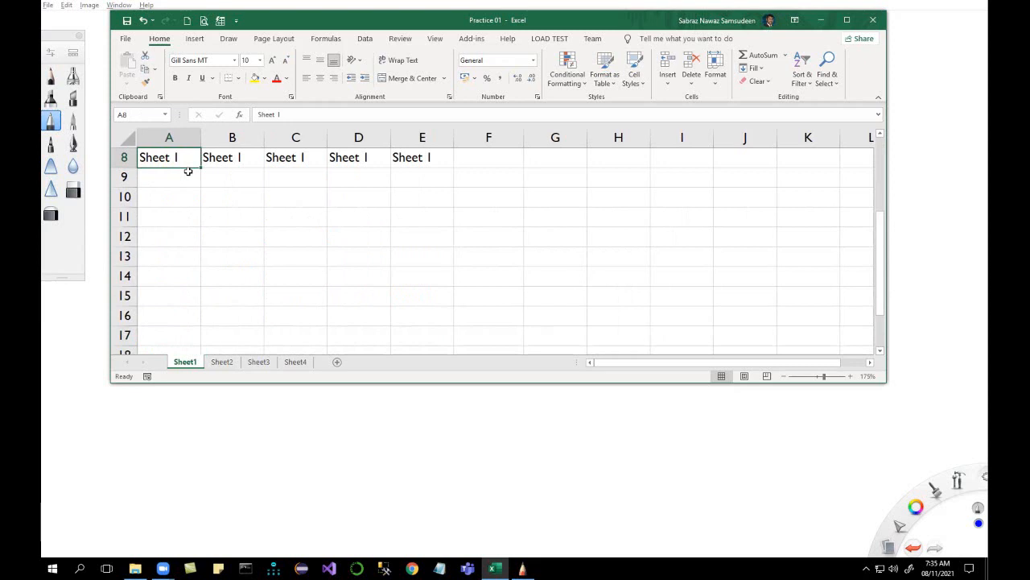
{"action": "key", "text": "ctrl+Up"}
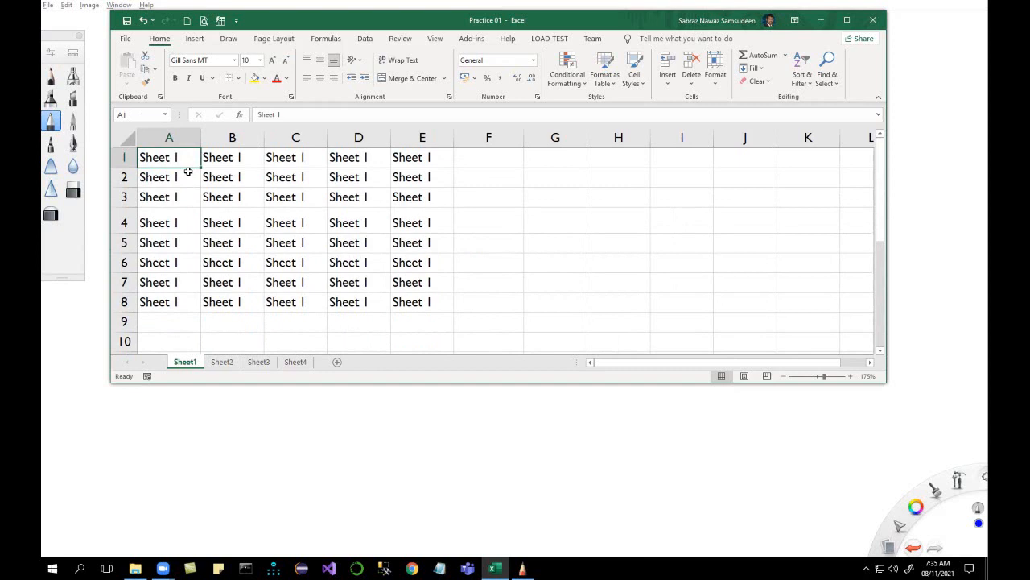
Jump across row 1 to the data edge E1 and the last column XFD1, and jump back to A1
{"action": "key", "text": "ctrl+Right"}
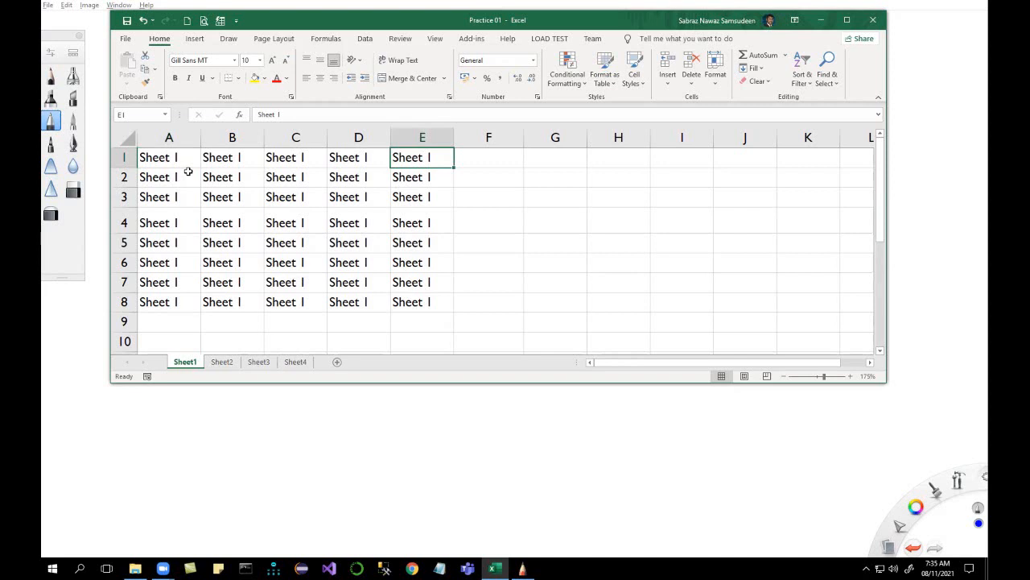
{"action": "key", "text": "ctrl+Right"}
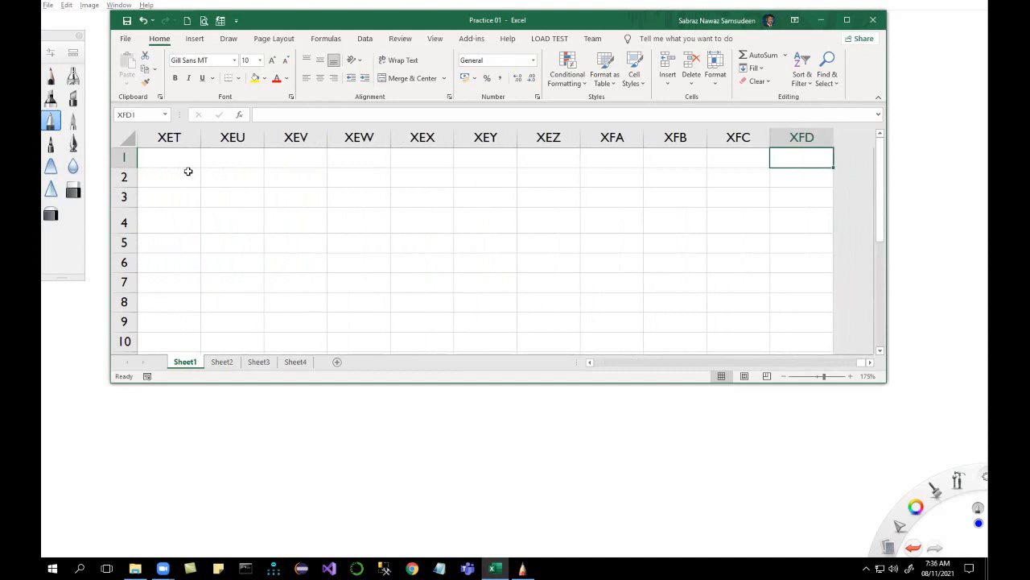
{"action": "key", "text": "ctrl+Left"}
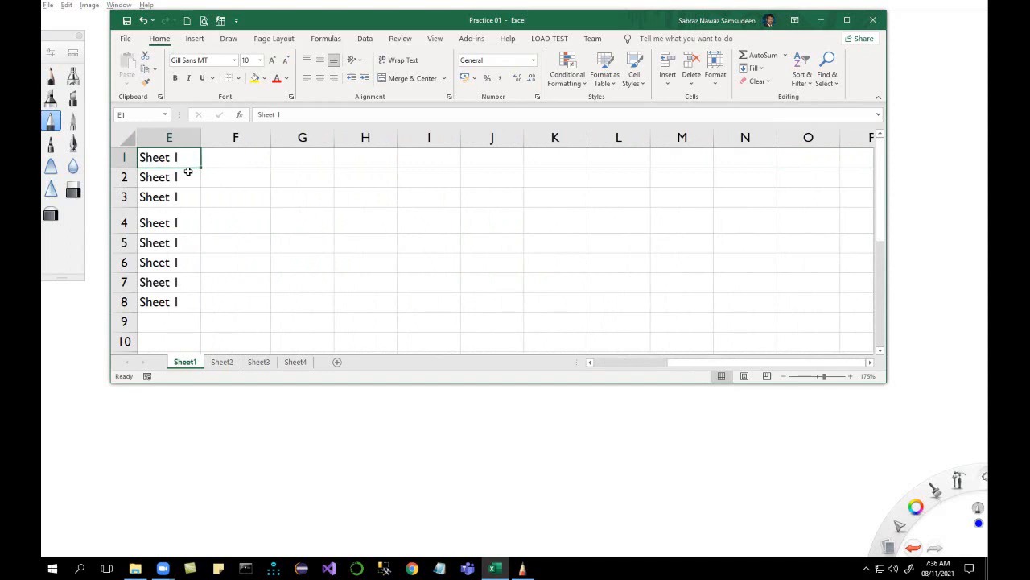
{"action": "key", "text": "ctrl+Left"}
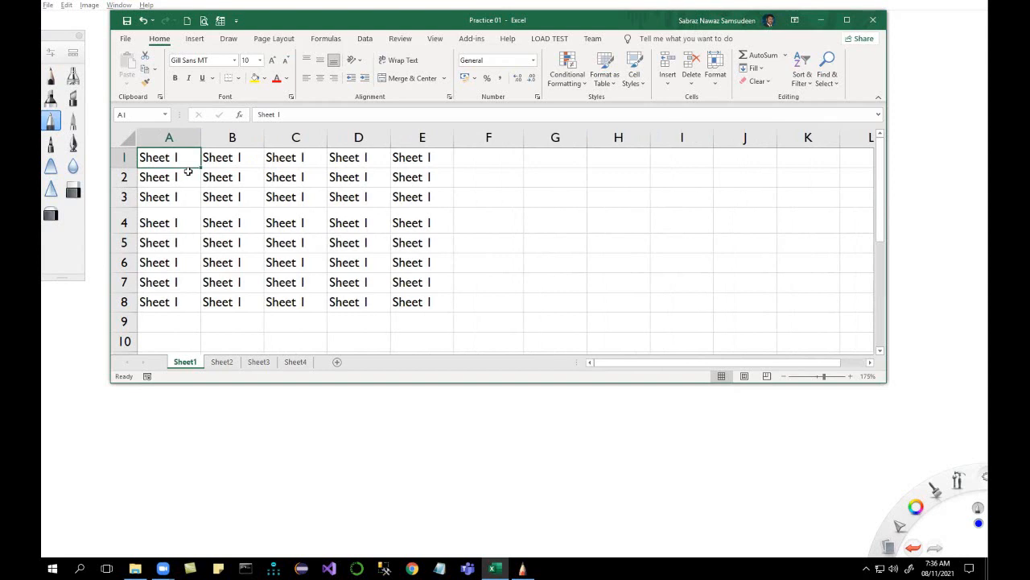
Move the active cell up and down within column A's data, ending on A6
{"action": "key", "text": "End"}
{"action": "key", "text": "Down"}
{"action": "key", "text": "Down"}
{"action": "key", "text": "Down"}
{"action": "key", "text": "Up"}
{"action": "key", "text": "Up"}
{"action": "key", "text": "Up"}
{"action": "key", "text": "Up"}
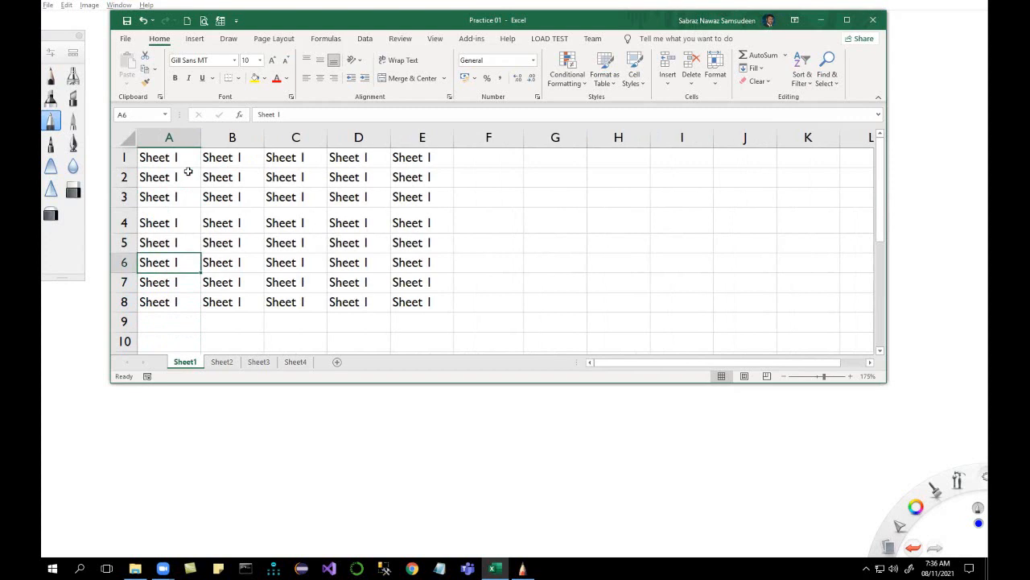
Jump from A6 to E6 and the last column XFD6, and return directly to the first cell of row 6
{"action": "key", "text": "ctrl+Right"}
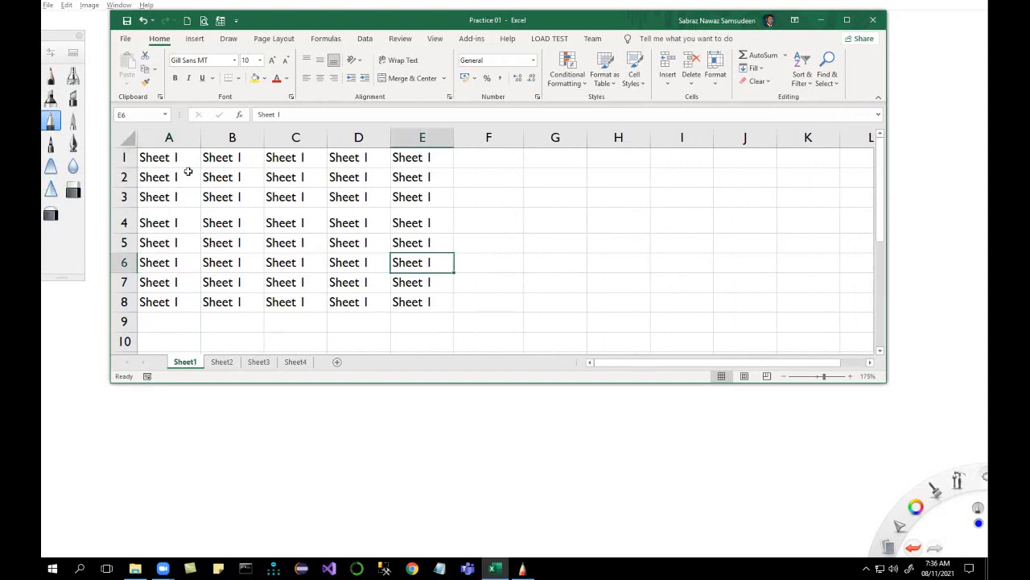
{"action": "key", "text": "ctrl+Right"}
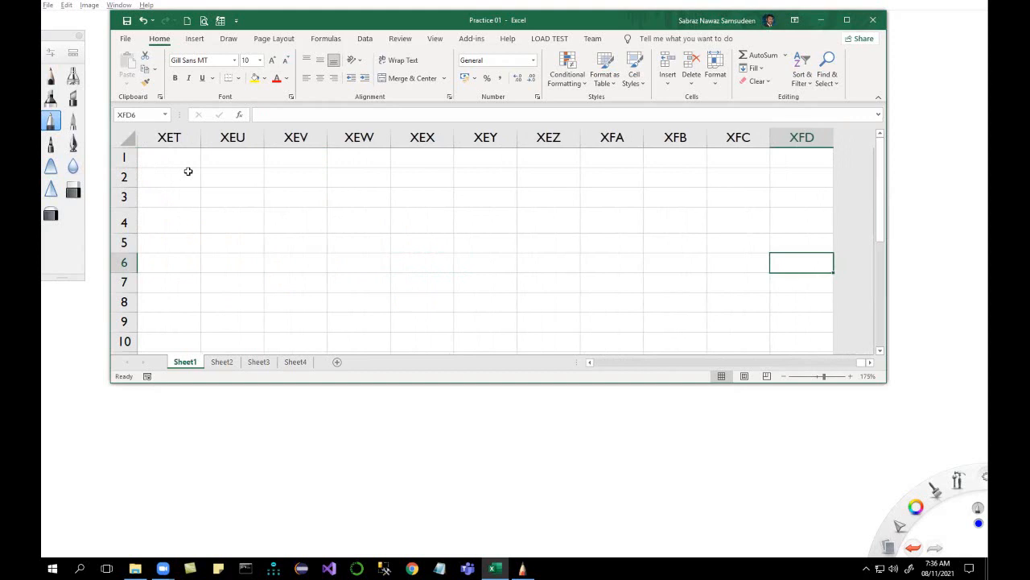
{"action": "key", "text": "Home"}
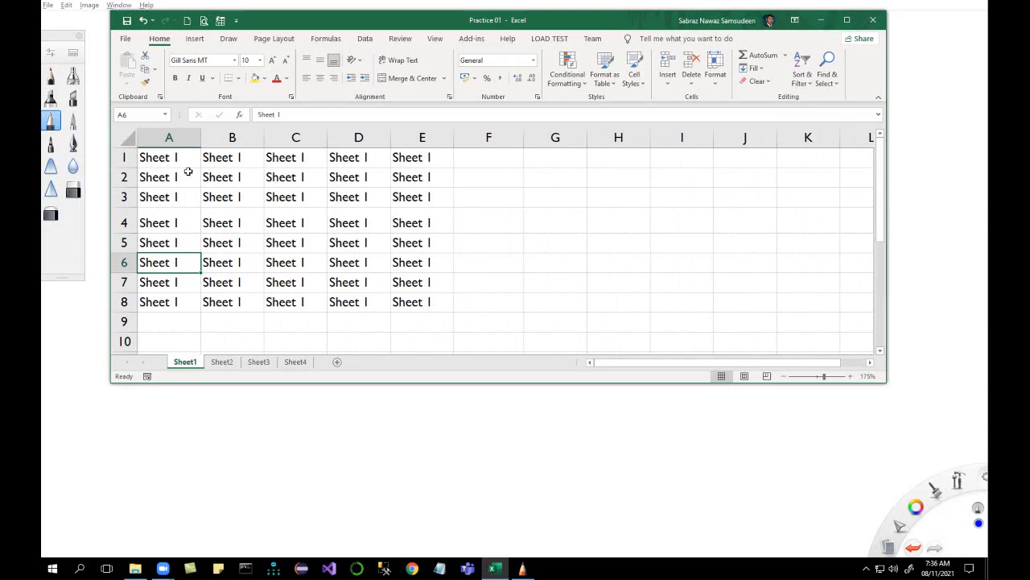
Jump along row 6 to the last column XFD6 and go straight to the sheet's first cell A1
{"action": "key", "text": "ctrl+Right"}
{"action": "key", "text": "ctrl+Right"}
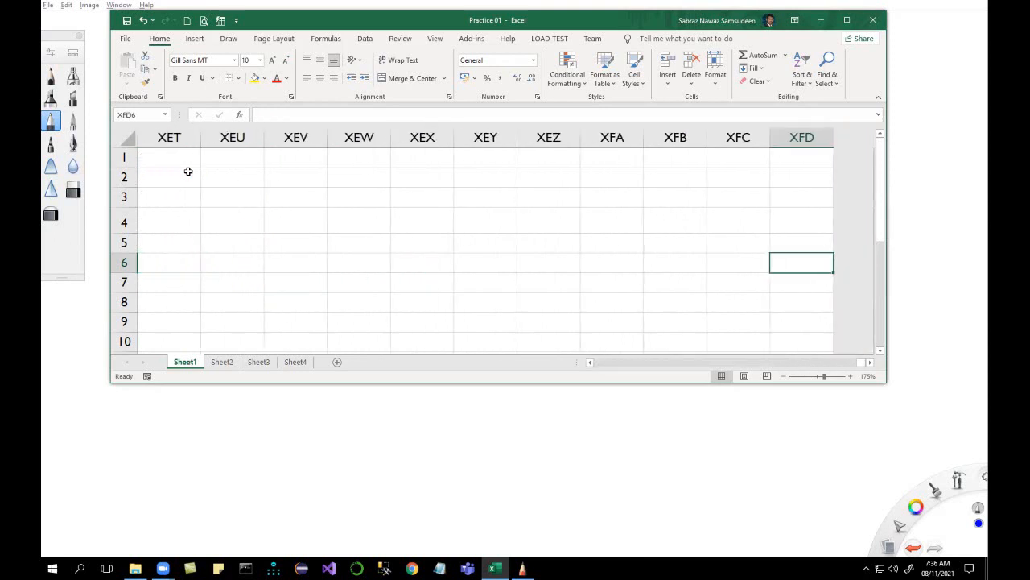
{"action": "key", "text": "ctrl+Home"}
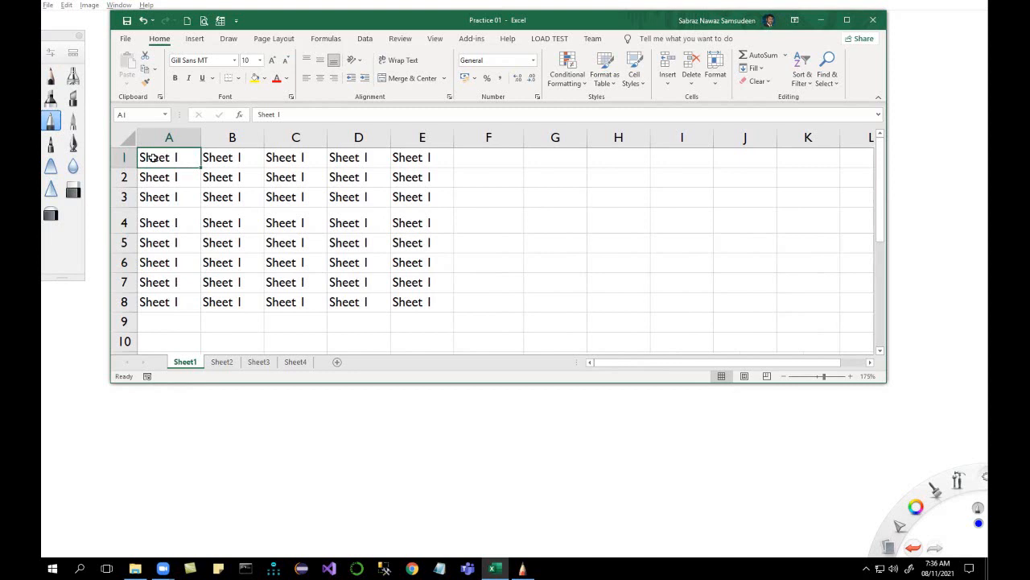
Select A6, jump by data edges to the last column XFD6, and jump back the same way to A6
{"action": "left_click", "coordinate": [163, 263]}
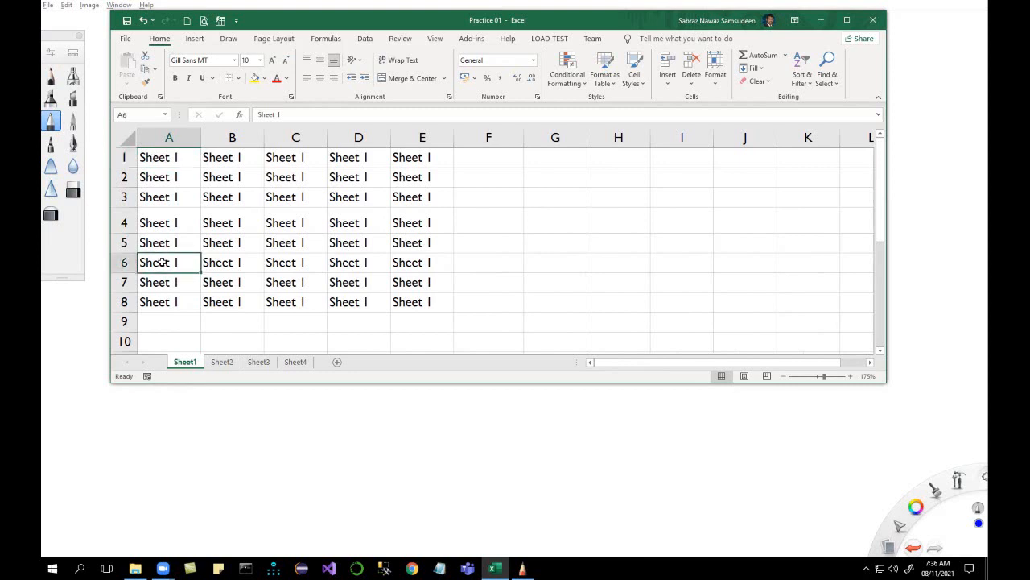
{"action": "key", "text": "ctrl+Right"}
{"action": "key", "text": "ctrl+Right"}
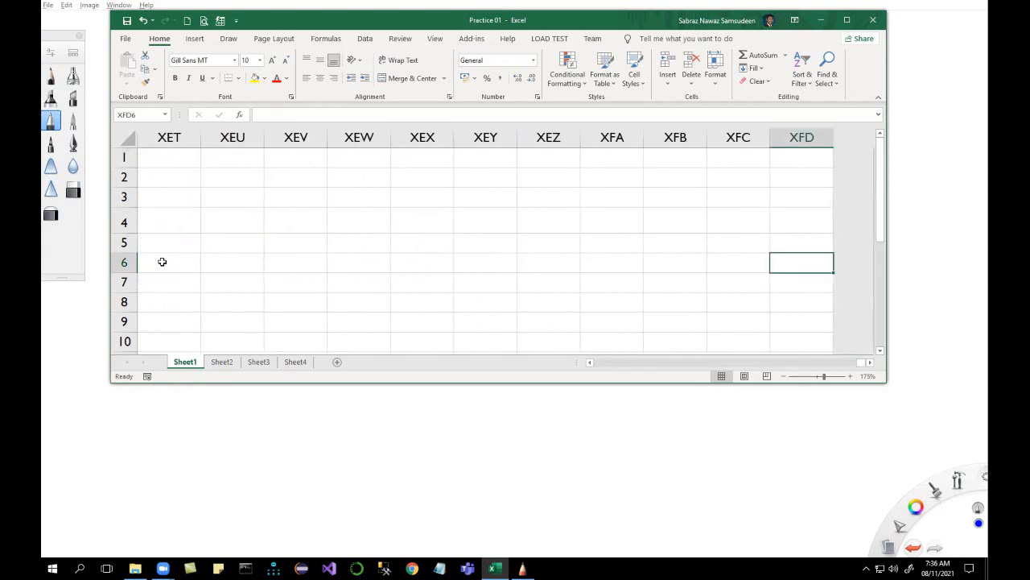
{"action": "key", "text": "ctrl+Left"}
{"action": "key", "text": "ctrl+Left"}
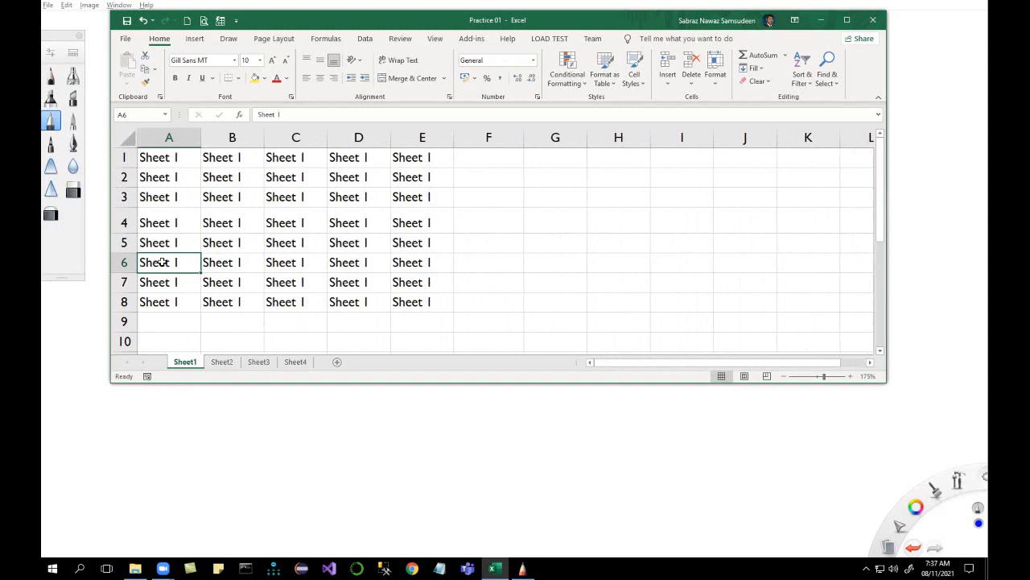
Go to the end of row 6 at XFD6 once more and return directly to cell A1
{"action": "key", "text": "ctrl+Right"}
{"action": "key", "text": "ctrl+Right"}
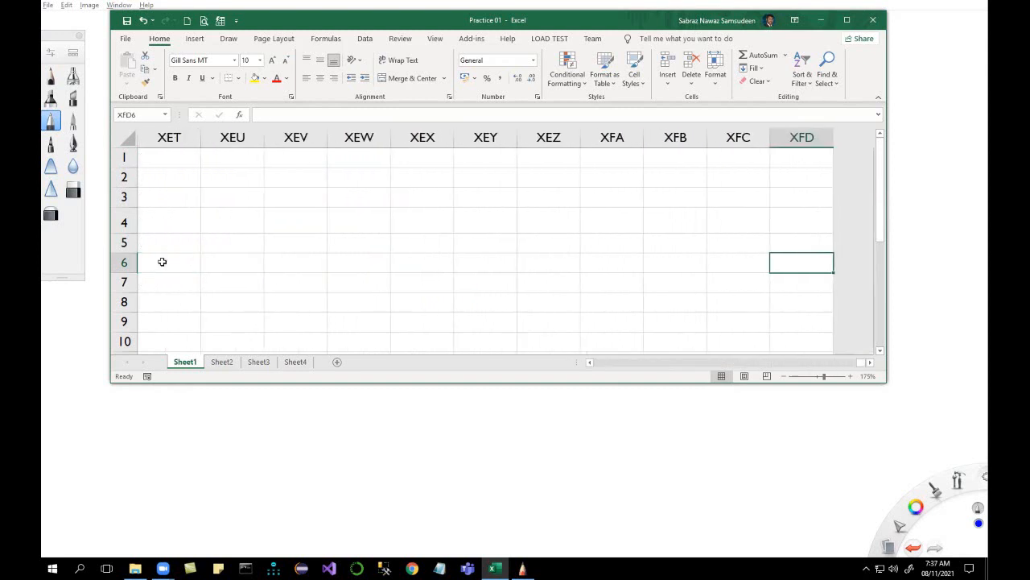
{"action": "key", "text": "ctrl+Home"}
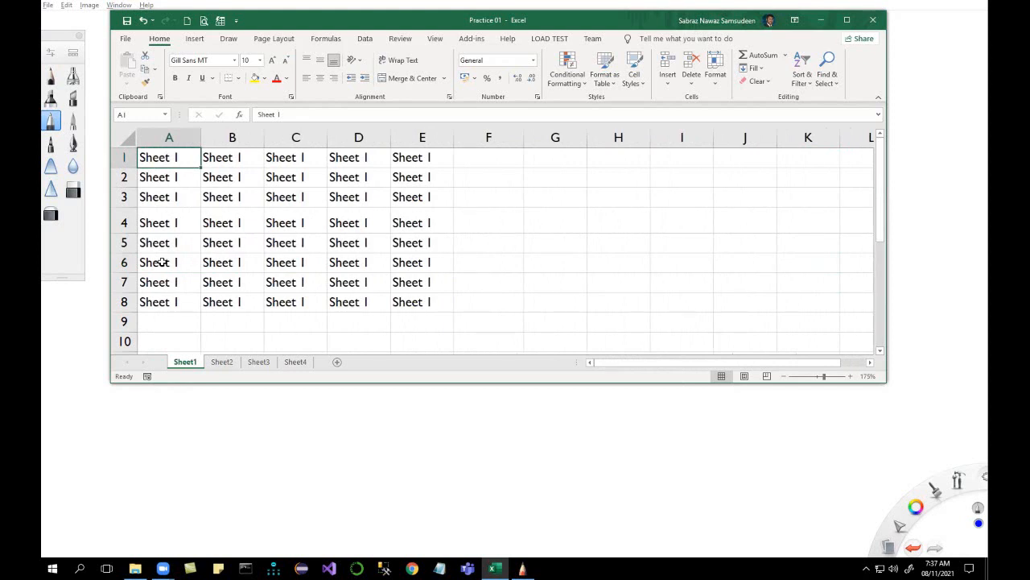
Page down Sheet1 several screens past row 31, page back up, and return to cell A1
{"action": "key", "text": "Page_Down"}
{"action": "key", "text": "Page_Down"}
{"action": "key", "text": "Page_Down"}
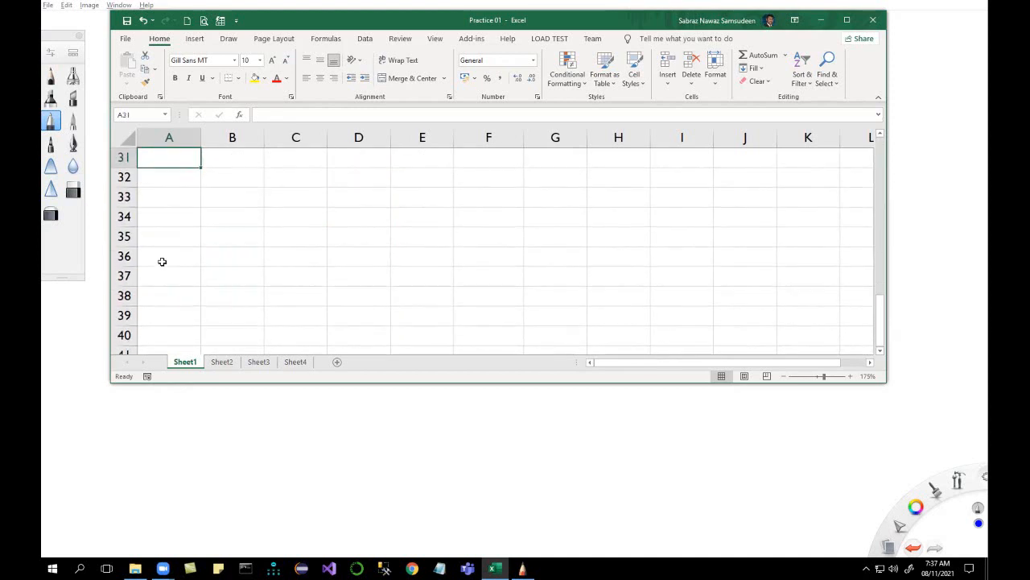
{"action": "key", "text": "Page_Down"}
{"action": "key", "text": "Page_Down"}
{"action": "key", "text": "Page_Up"}
{"action": "key", "text": "Page_Up"}
{"action": "key", "text": "ctrl+Home"}
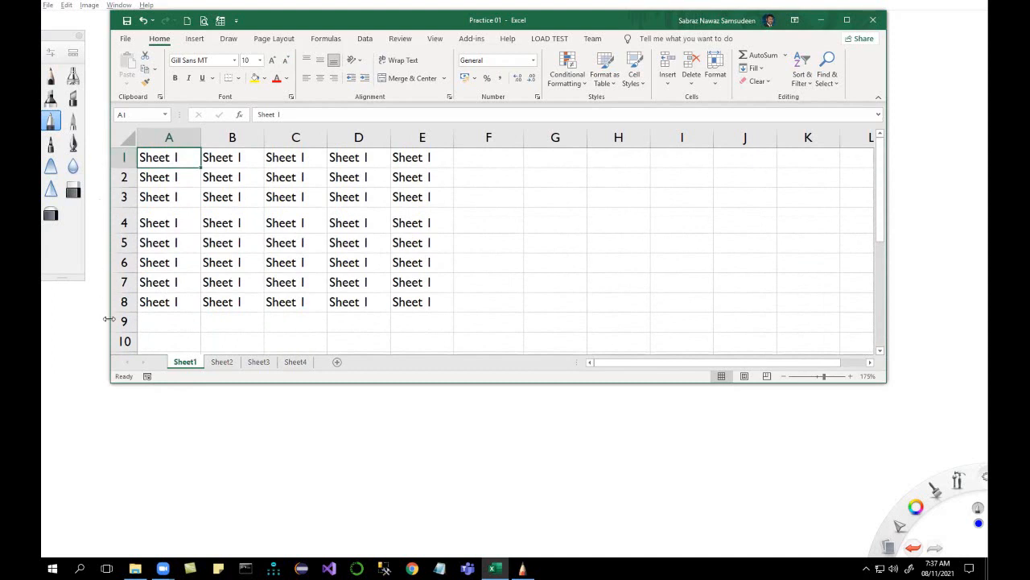
Page down to A21, return to A1, and make the workbook window tall enough to show 15 rows
{"action": "key", "text": "Page_Down"}
{"action": "key", "text": "Page_Down"}
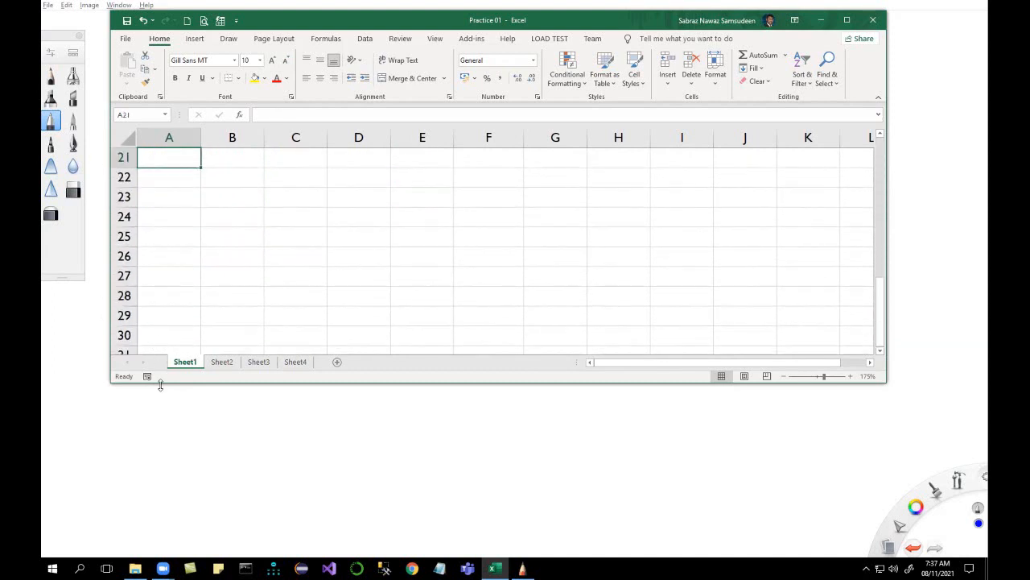
{"action": "left_click_drag", "start_coordinate": [160, 383], "coordinate": [159, 527]}
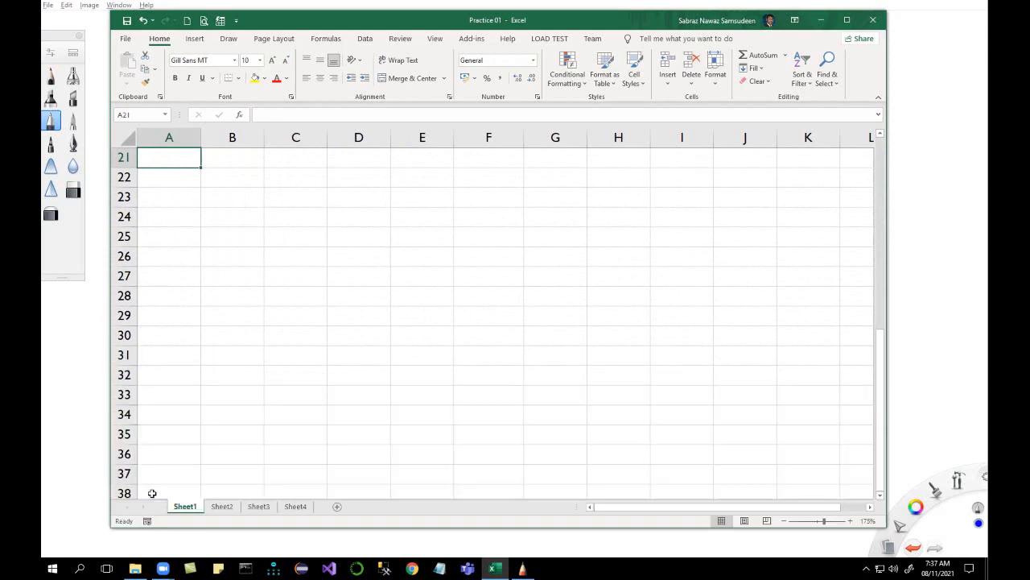
{"action": "key", "text": "ctrl+Home"}
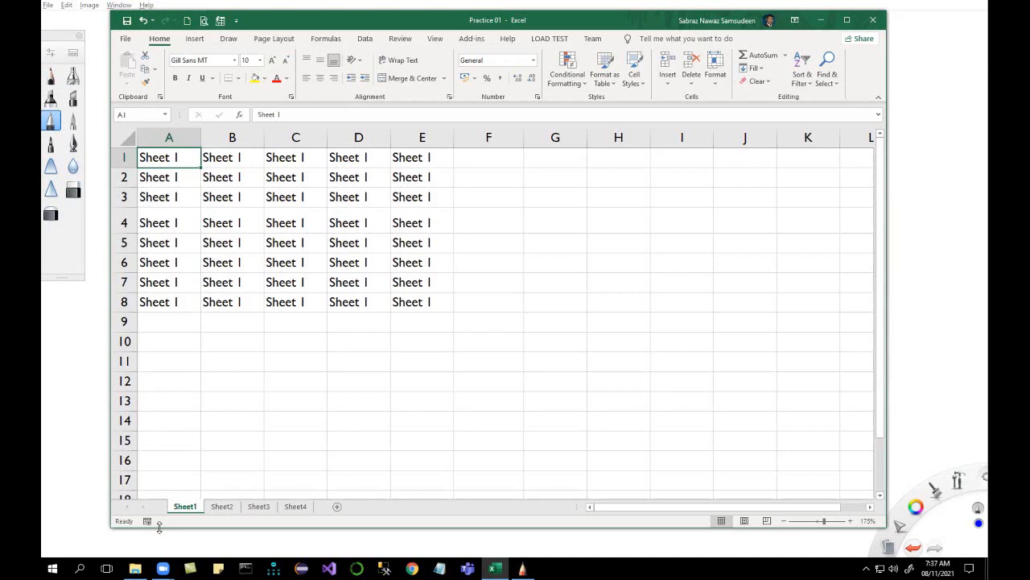
{"action": "left_click_drag", "start_coordinate": [159, 525], "coordinate": [161, 474]}
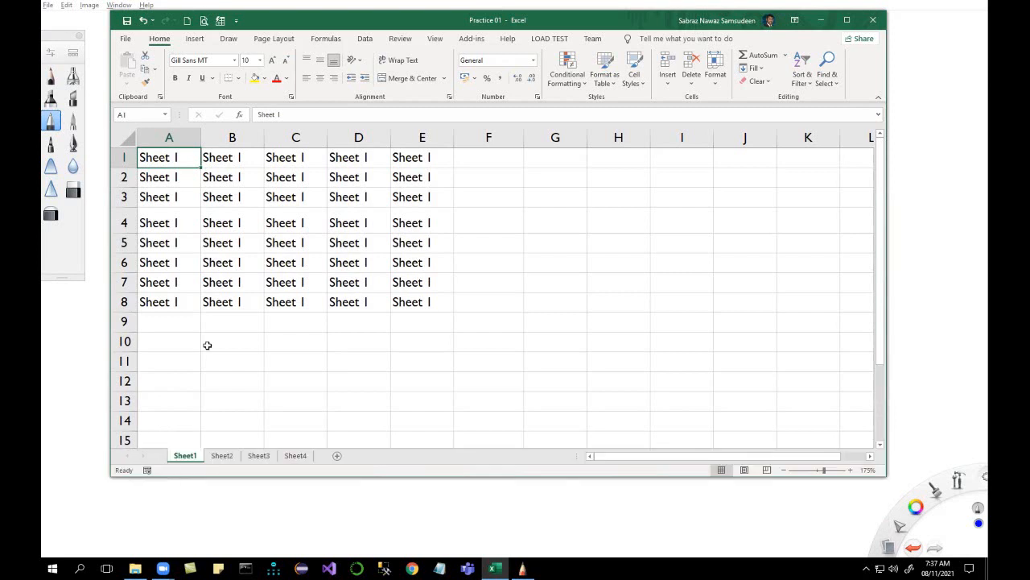
Page down Sheet1 screen by screen to A75 and return to cell A1
{"action": "key", "text": "Page_Down"}
{"action": "key", "text": "Page_Down"}
{"action": "key", "text": "Page_Down"}
{"action": "key", "text": "Page_Down"}
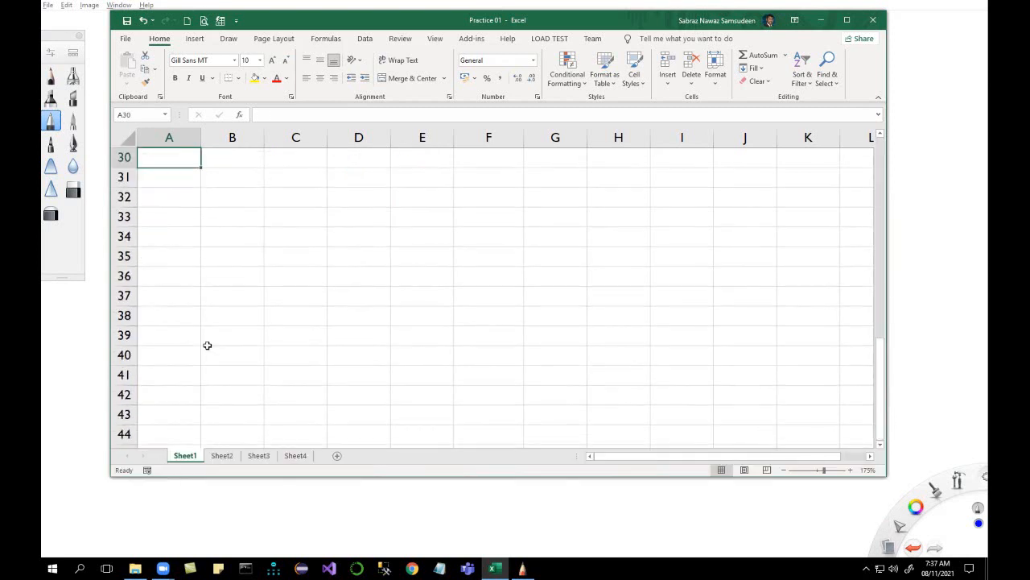
{"action": "key", "text": "Page_Down"}
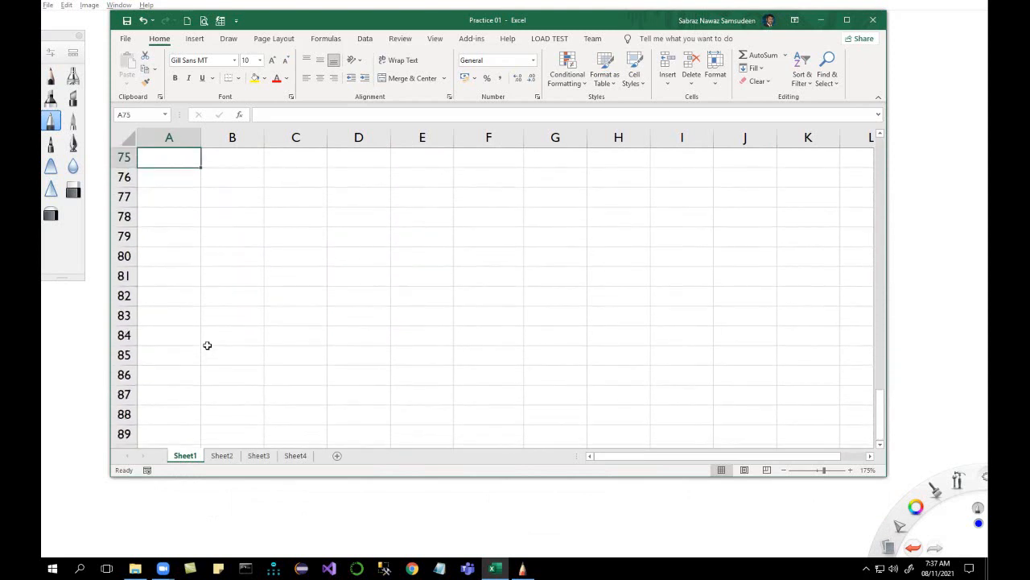
{"action": "key", "text": "ctrl+Home"}
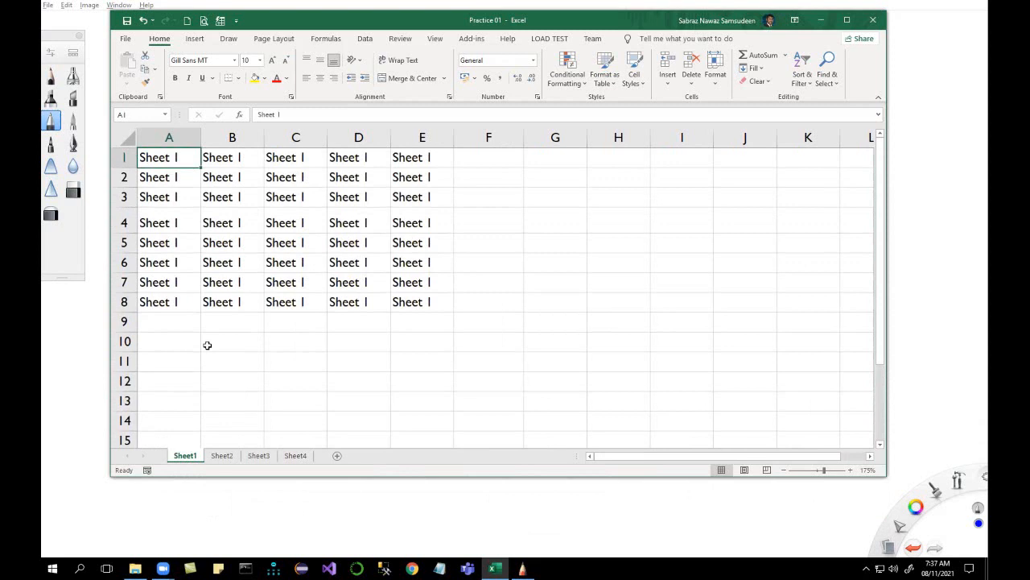
Move one screen at a time to the right along row 1 until reaching cell CK1
{"action": "key", "text": "alt+Page_Down"}
{"action": "key", "text": "alt+Page_Down"}
{"action": "key", "text": "alt+Page_Down"}
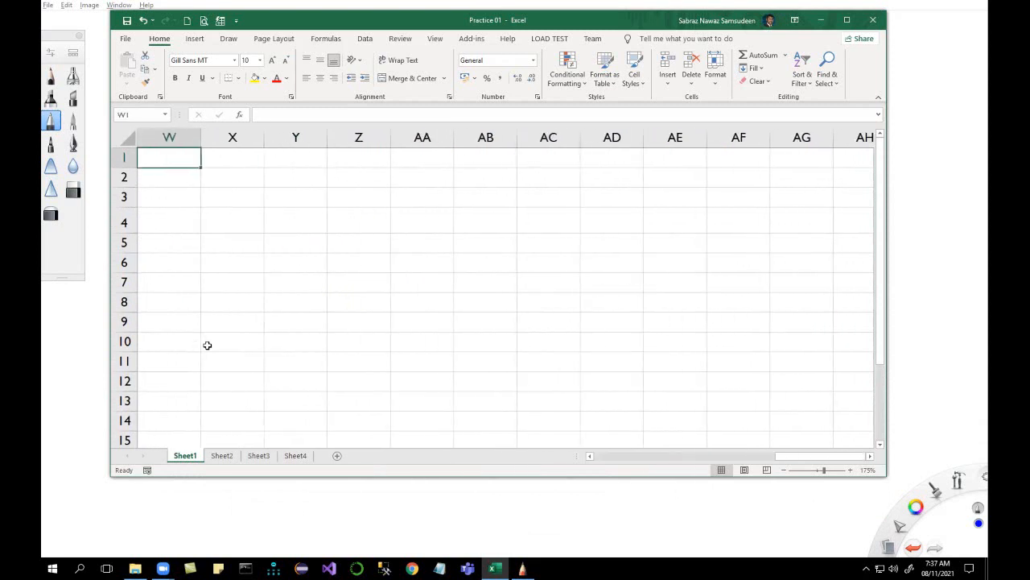
{"action": "key", "text": "alt+Page_Down"}
{"action": "key", "text": "alt+Page_Down"}
{"action": "key", "text": "alt+Page_Down"}
{"action": "key", "text": "alt+Page_Down"}
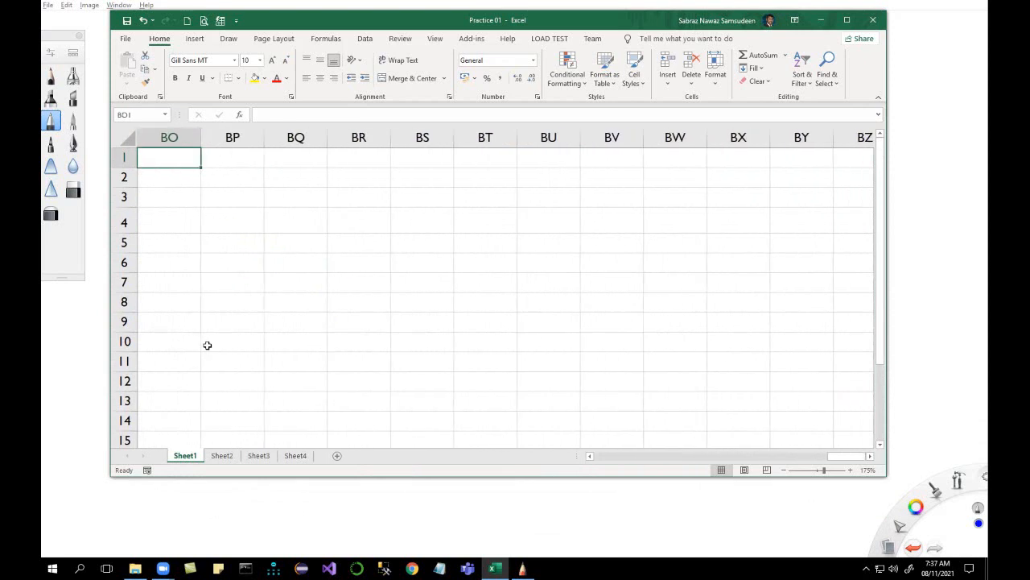
{"action": "key", "text": "alt+Page_Down"}
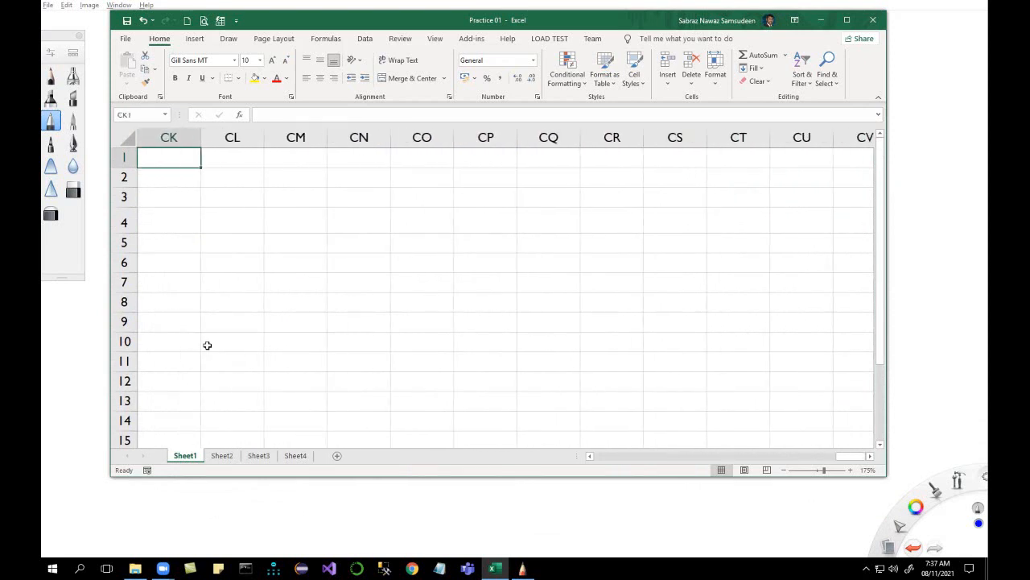
Move one screen at a time to the left along row 1 back to cell A1
{"action": "key", "text": "alt+Page_Up"}
{"action": "key", "text": "alt+Page_Up"}
{"action": "key", "text": "alt+Page_Up"}
{"action": "key", "text": "alt+Page_Up"}
{"action": "key", "text": "alt+Page_Up"}
{"action": "key", "text": "alt+Page_Up"}
{"action": "key", "text": "alt+Page_Up"}
{"action": "key", "text": "alt+Page_Up"}
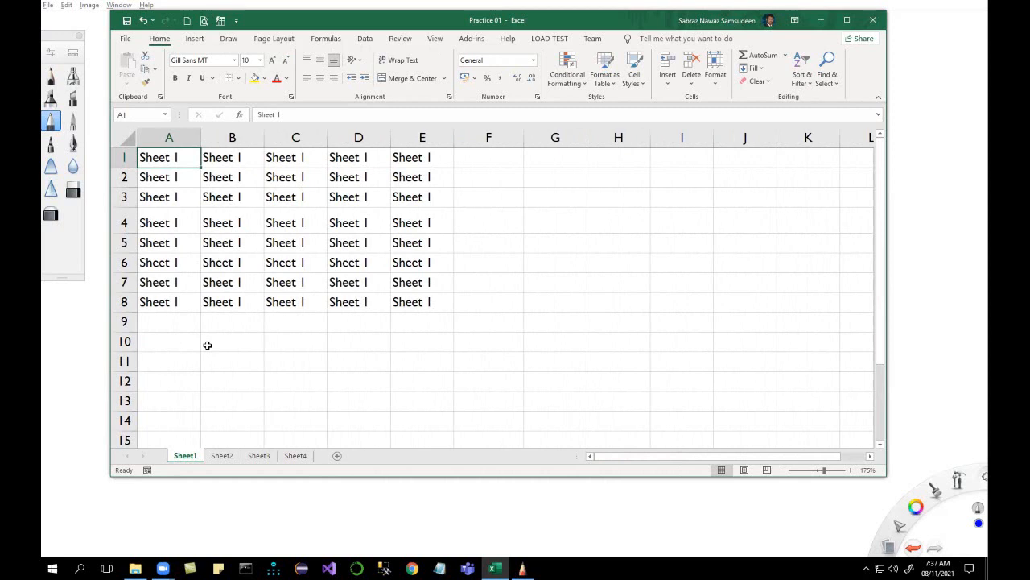
Switch forward through the worksheets from Sheet1 to Sheet4, and go back to Sheet2
{"action": "key", "text": "ctrl+Page_Down"}
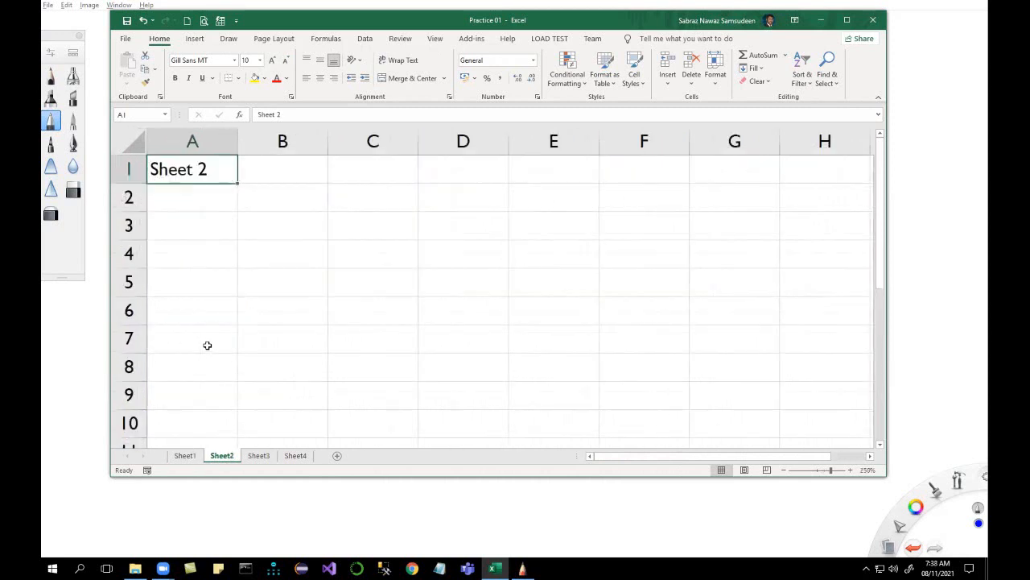
{"action": "key", "text": "ctrl+Page_Down"}
{"action": "key", "text": "ctrl+Page_Down"}
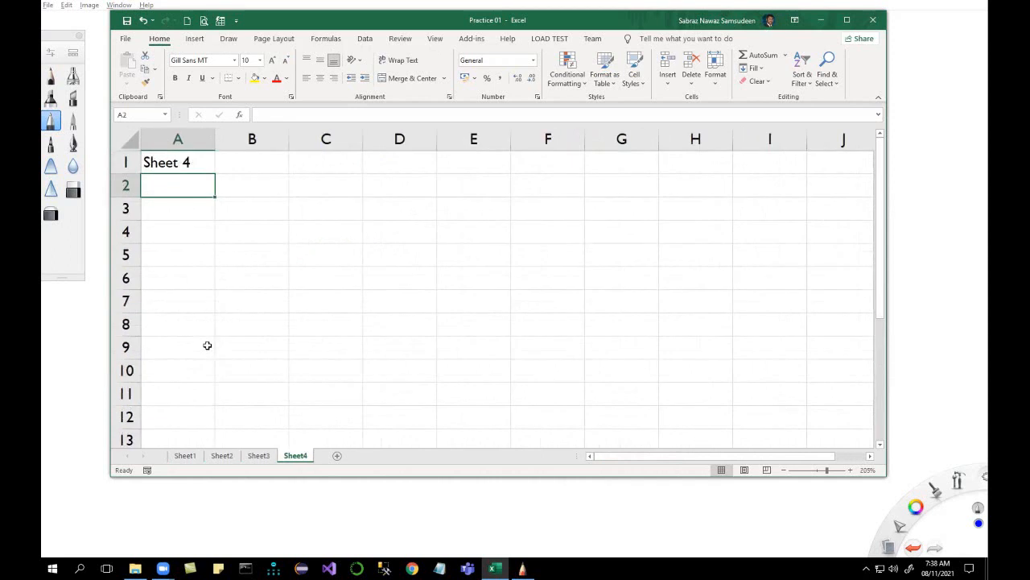
{"action": "key", "text": "ctrl+Page_Up"}
{"action": "key", "text": "ctrl+Page_Up"}
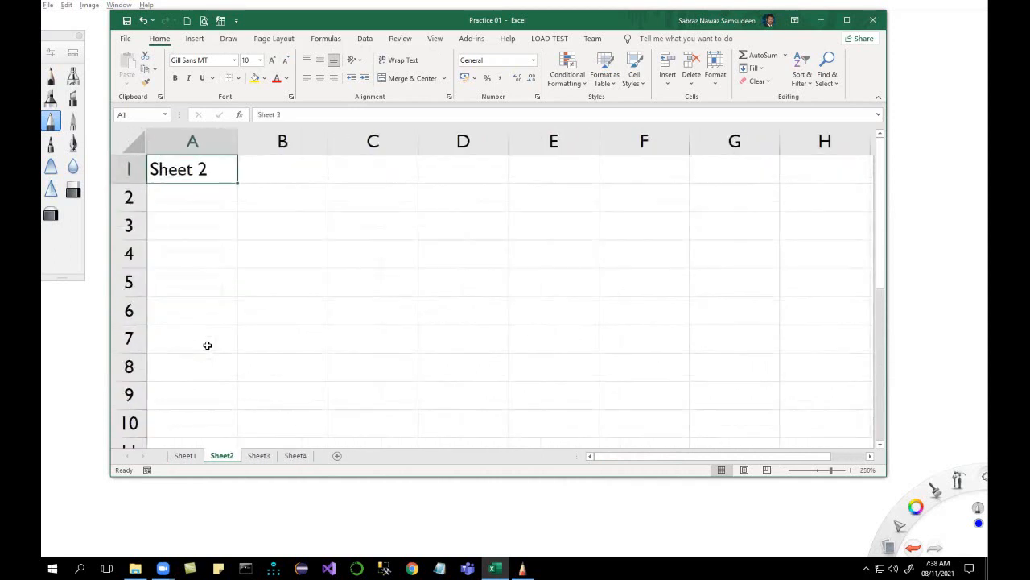
Switch back to Sheet1, go forward through the worksheets to Sheet4, and return to Sheet1
{"action": "key", "text": "ctrl+Page_Up"}
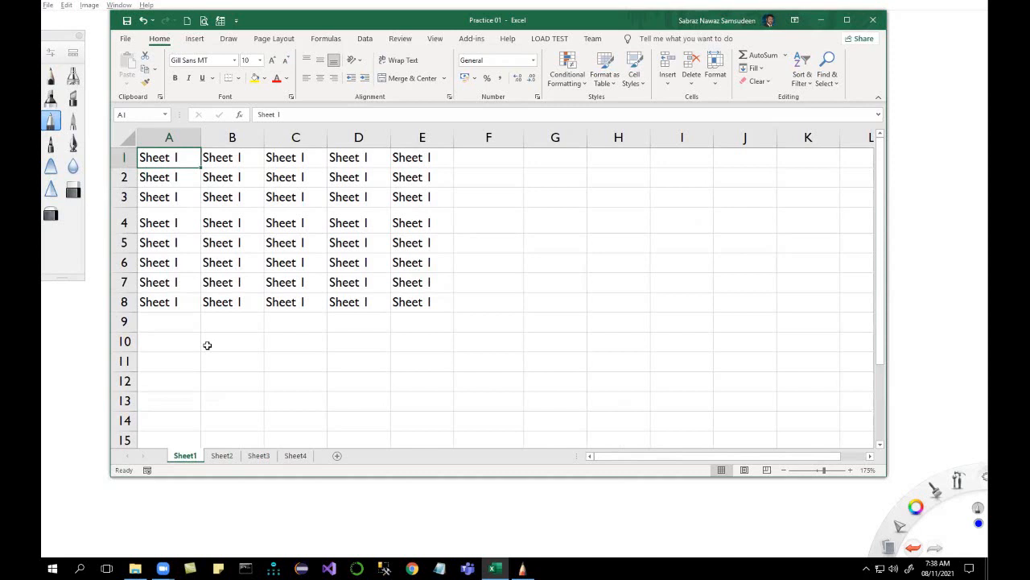
{"action": "key", "text": "ctrl+Page_Down"}
{"action": "key", "text": "ctrl+Page_Down"}
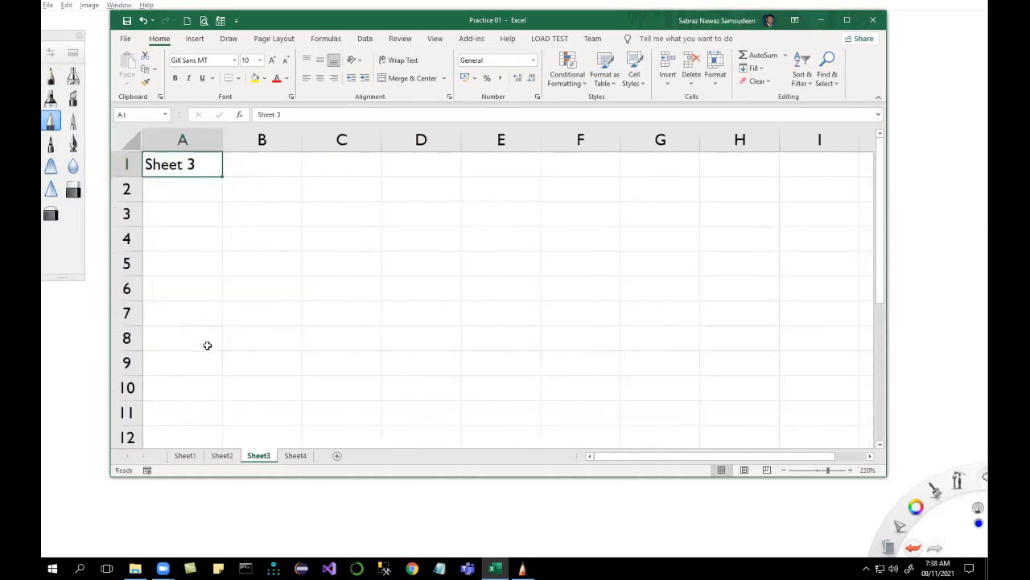
{"action": "key", "text": "ctrl+Page_Down"}
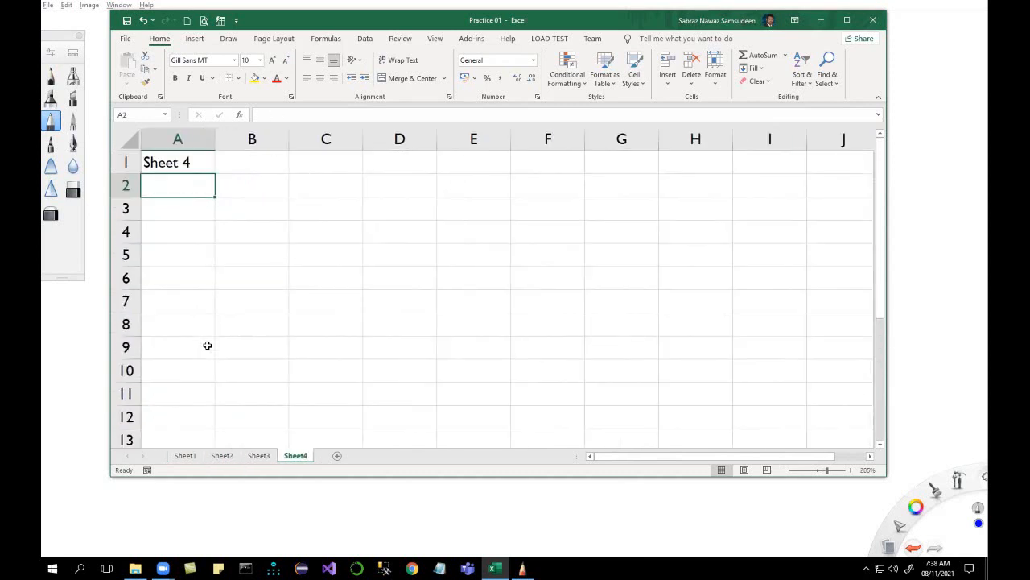
{"action": "key", "text": "ctrl+Page_Up"}
{"action": "key", "text": "ctrl+Page_Up"}
{"action": "key", "text": "ctrl+Page_Up"}
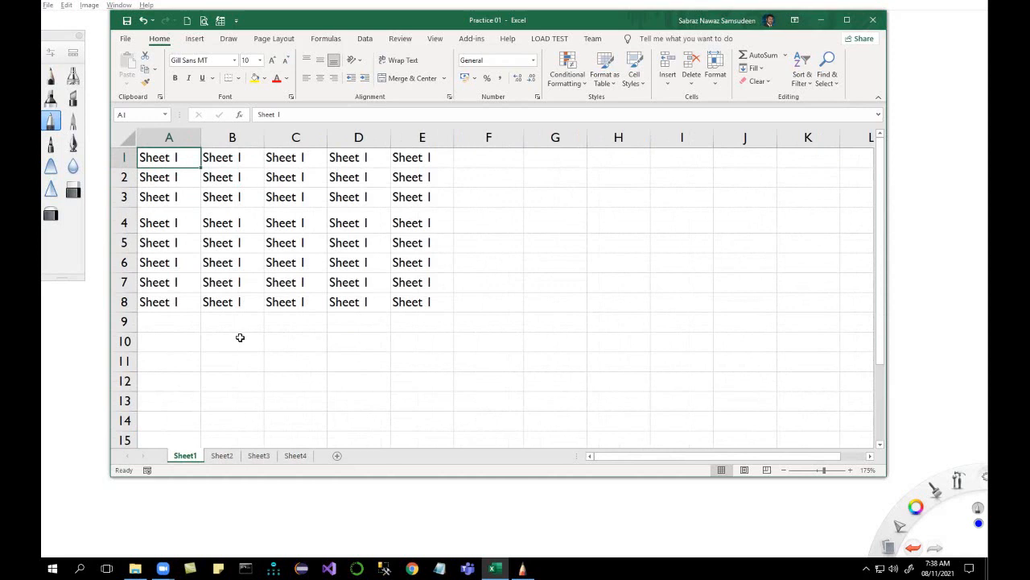
Move cell by cell to the right along row 1 of Sheet1 until reaching cell L1
{"action": "key", "text": "Right"}
{"action": "key", "text": "Right"}
{"action": "key", "text": "Right"}
{"action": "key", "text": "Right"}
{"action": "key", "text": "Right"}
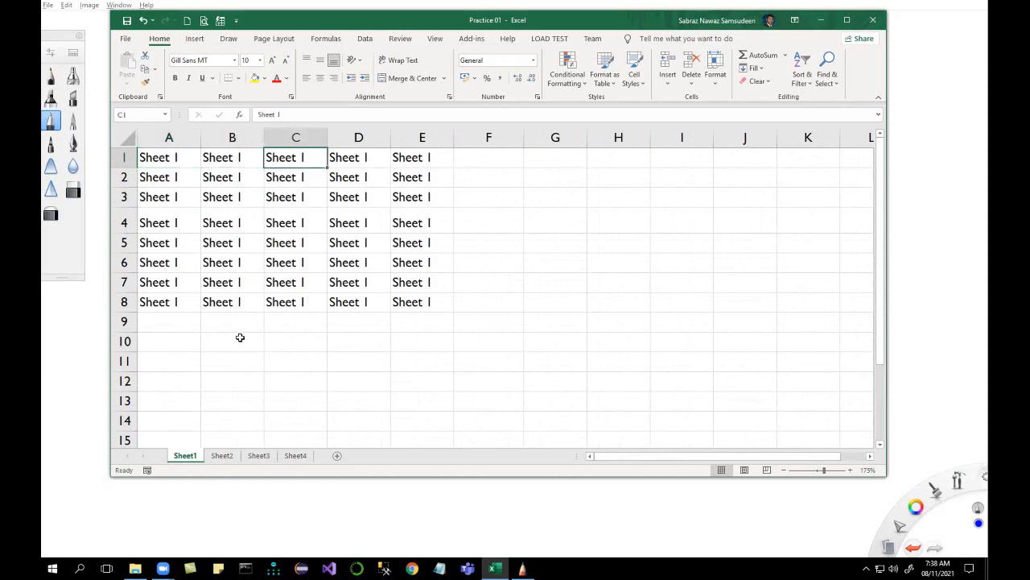
{"action": "key", "text": "Right"}
{"action": "key", "text": "Right"}
{"action": "key", "text": "Right"}
{"action": "key", "text": "Right"}
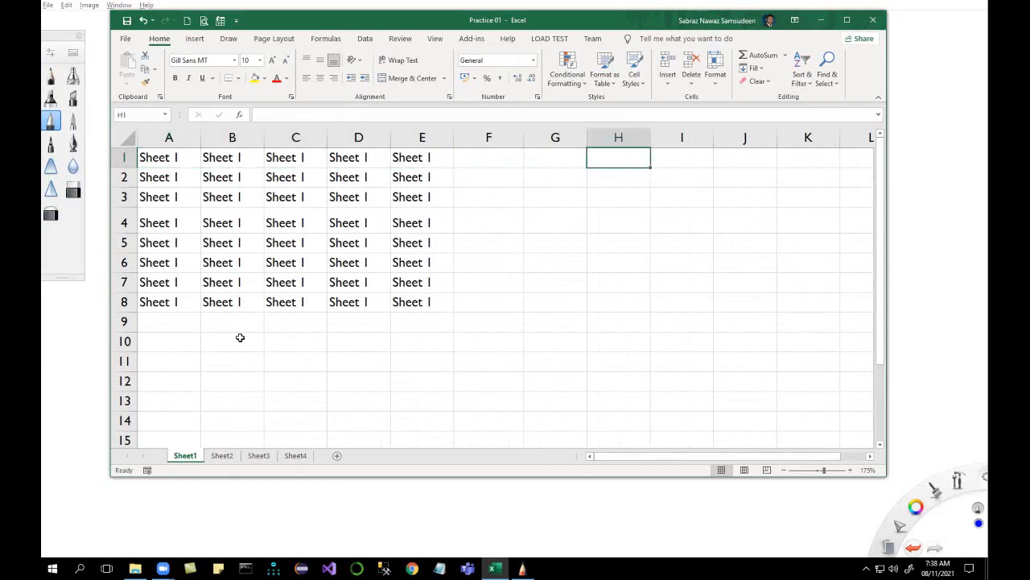
{"action": "key", "text": "Right"}
{"action": "key", "text": "Right"}
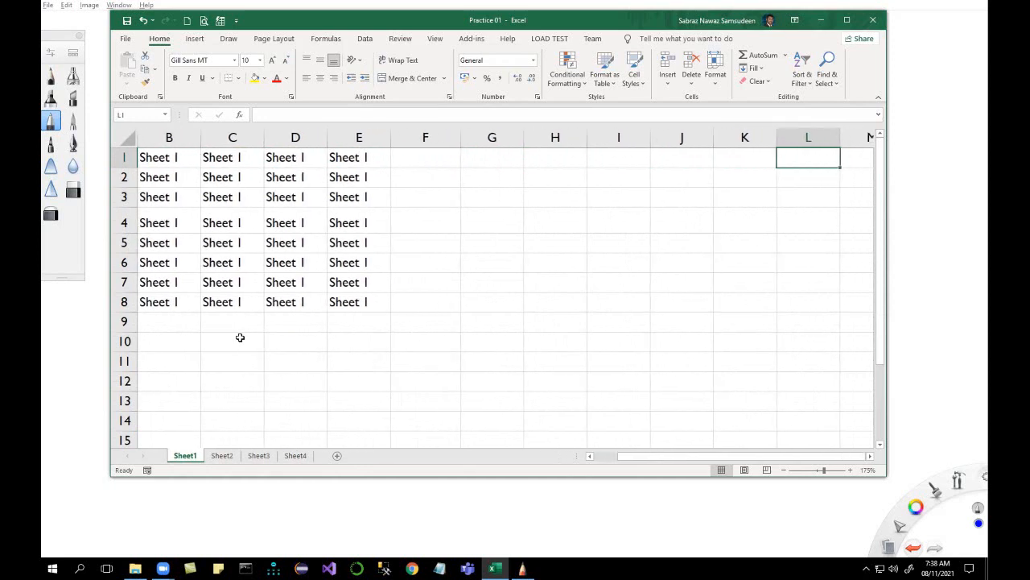
Move cell by cell to the left along row 1 back to cell A1
{"action": "key", "text": "Left"}
{"action": "key", "text": "Left"}
{"action": "key", "text": "Left"}
{"action": "key", "text": "Left"}
{"action": "key", "text": "Left"}
{"action": "key", "text": "Left"}
{"action": "key", "text": "Left"}
{"action": "key", "text": "Left"}
{"action": "key", "text": "Left"}
{"action": "key", "text": "Left"}
{"action": "key", "text": "Left"}
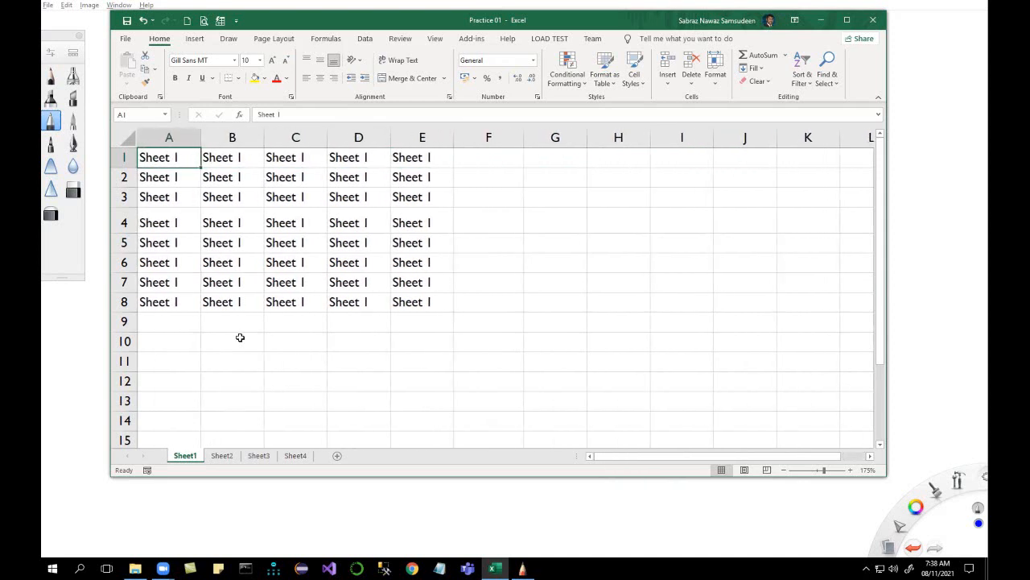
Move cell by cell down column A from A1 to cell A7
{"action": "key", "text": "Down"}
{"action": "key", "text": "Down"}
{"action": "key", "text": "Down"}
{"action": "key", "text": "Down"}
{"action": "key", "text": "Down"}
{"action": "key", "text": "Down"}
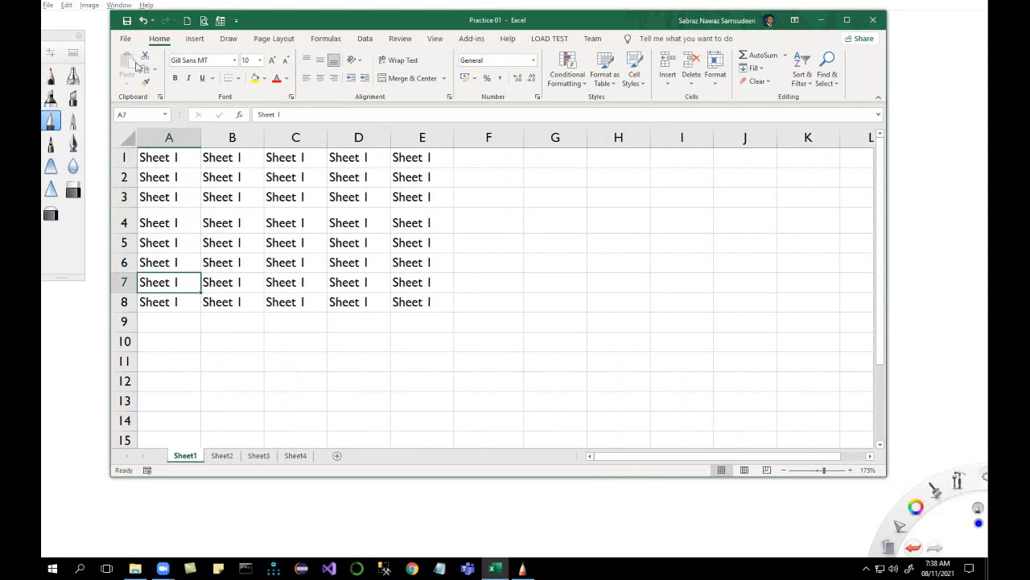
In the advanced Excel options, set the direction in which the selection moves after Enter to Right
{"action": "left_click", "coordinate": [125, 38]}
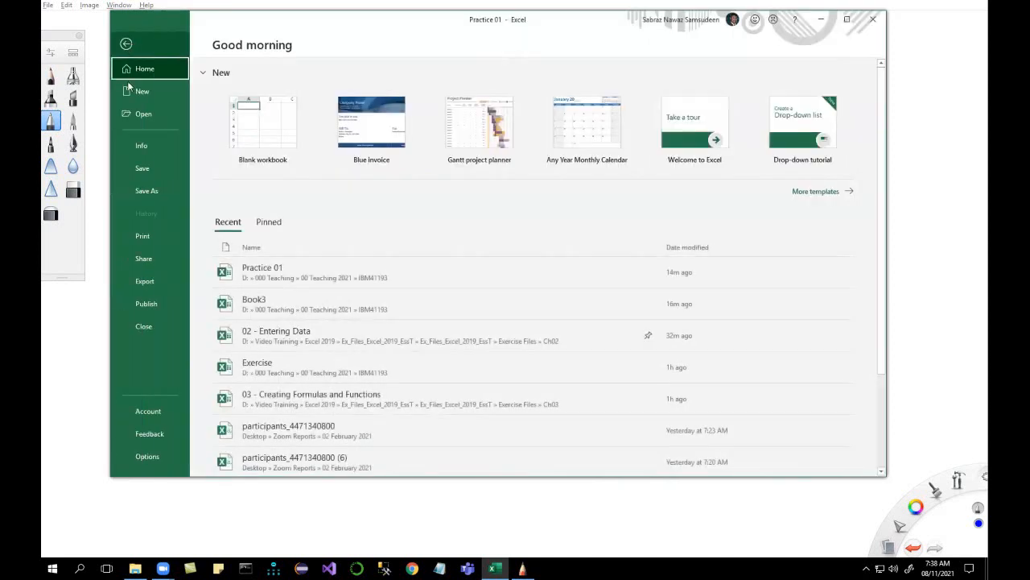
{"action": "left_click", "coordinate": [144, 455]}
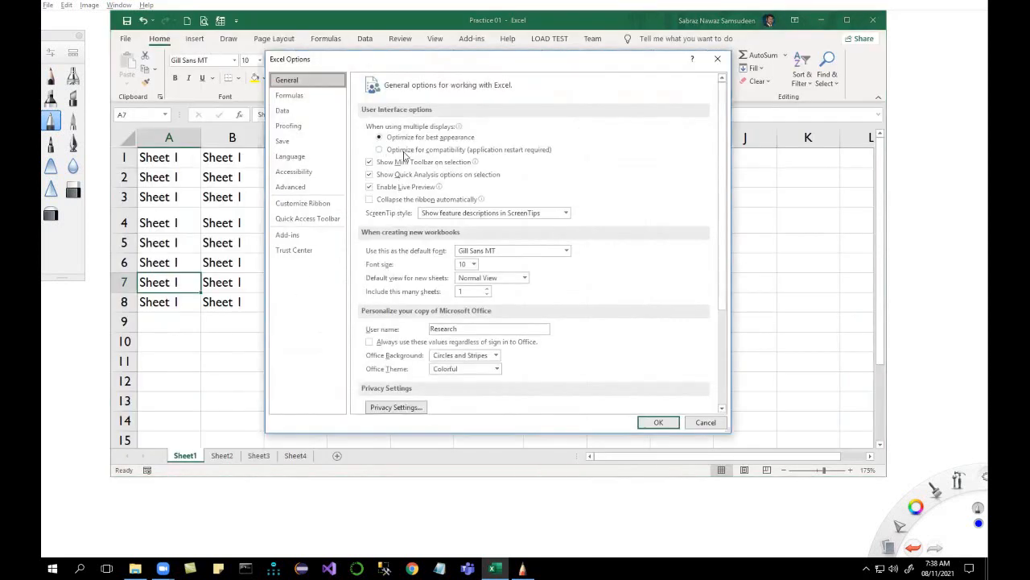
{"action": "left_click", "coordinate": [293, 187]}
{"action": "left_click", "coordinate": [417, 143]}
{"action": "left_click", "coordinate": [420, 158]}
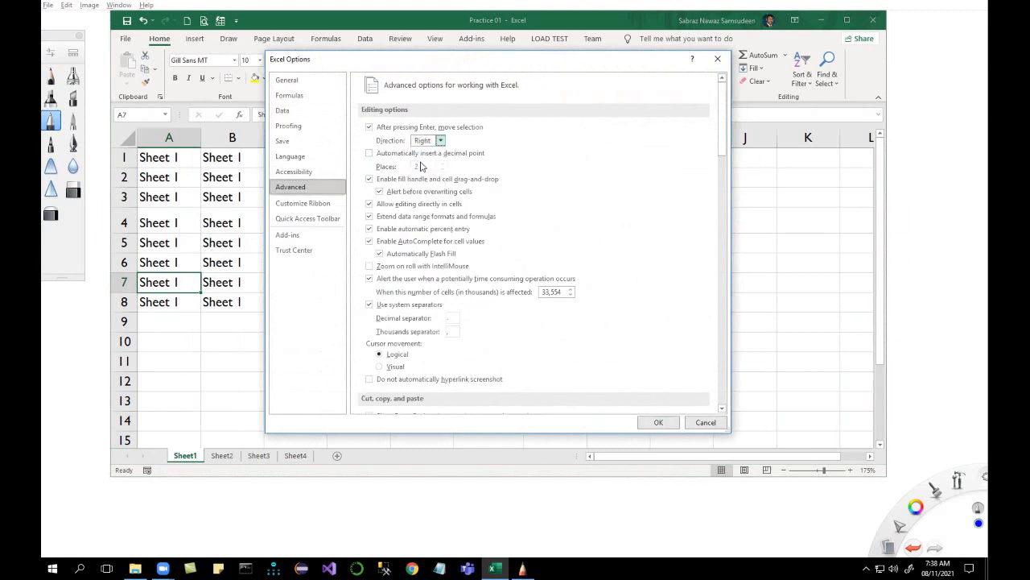
{"action": "left_click", "coordinate": [657, 423]}
Test the Enter direction by advancing the selection along row 7 from A7 to K7
{"action": "key", "text": "Return"}
{"action": "key", "text": "Return"}
{"action": "key", "text": "Return"}
{"action": "key", "text": "Return"}
{"action": "key", "text": "Return"}
{"action": "key", "text": "Return"}
{"action": "key", "text": "Return"}
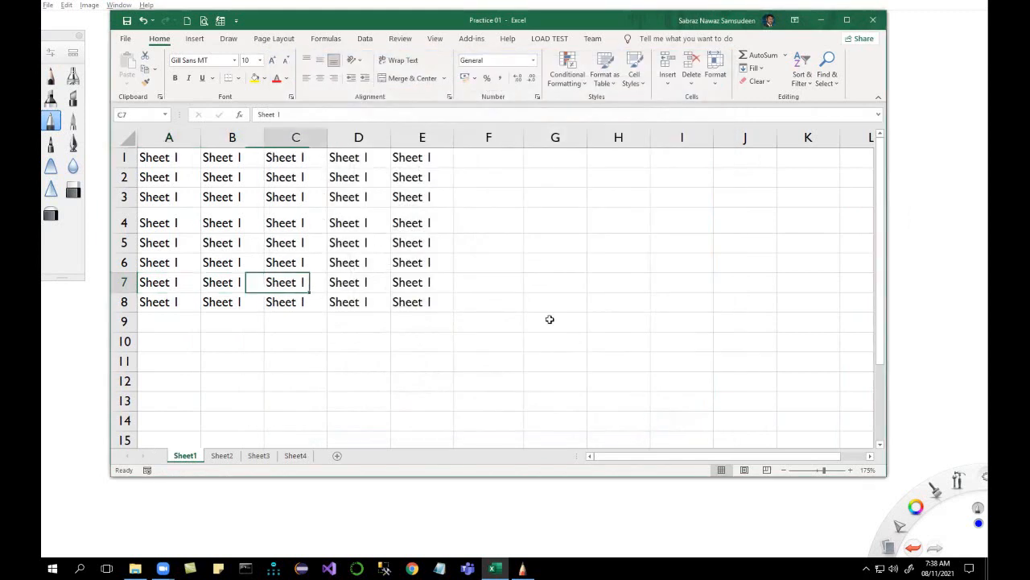
{"action": "key", "text": "Return"}
{"action": "key", "text": "Return"}
{"action": "key", "text": "Return"}
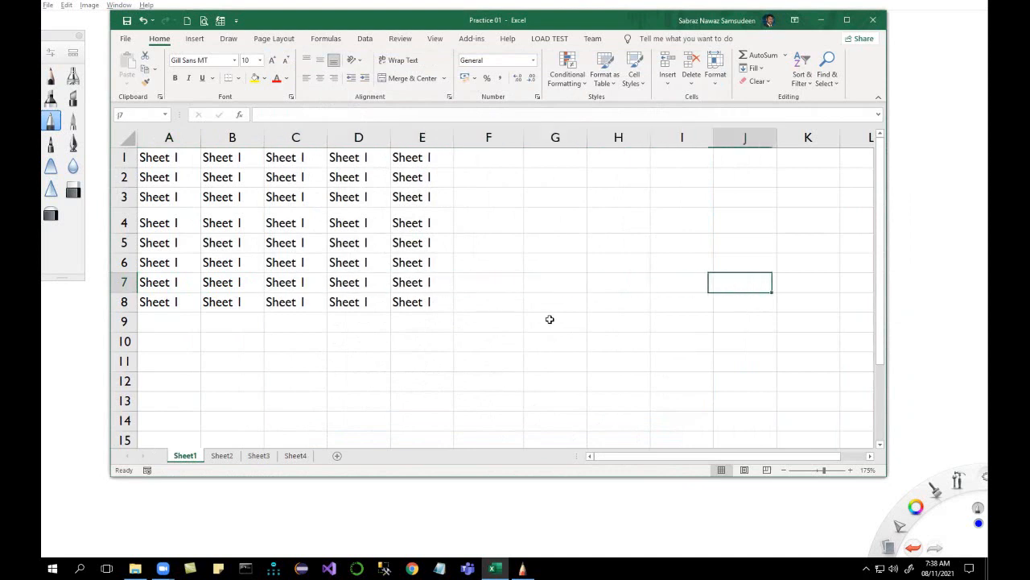
In the advanced Excel options, set the direction in which the selection moves after Enter to Down
{"action": "left_click", "coordinate": [125, 38]}
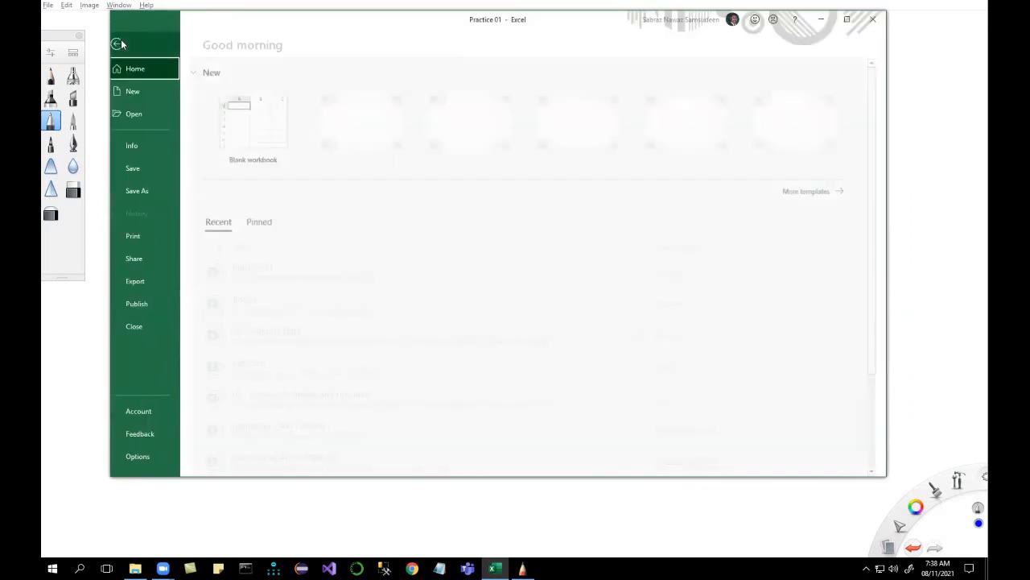
{"action": "left_click", "coordinate": [138, 456]}
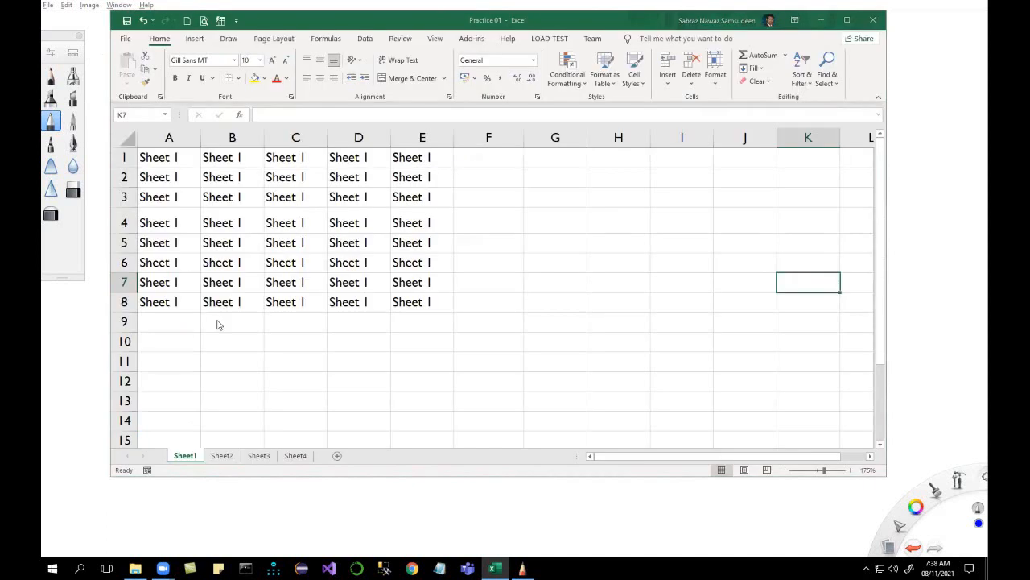
{"action": "left_click", "coordinate": [304, 187]}
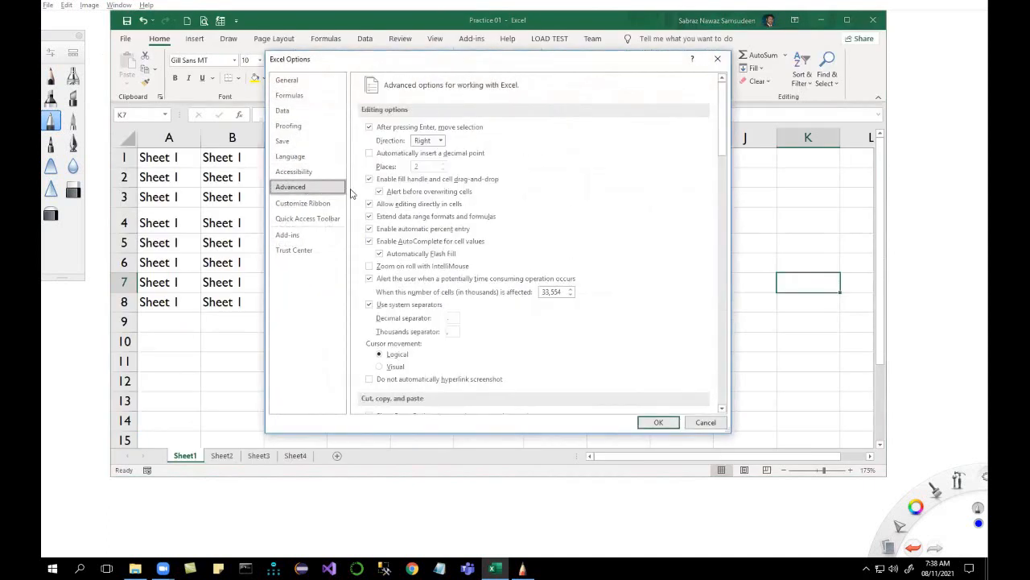
{"action": "left_click", "coordinate": [440, 141]}
{"action": "left_click", "coordinate": [422, 152]}
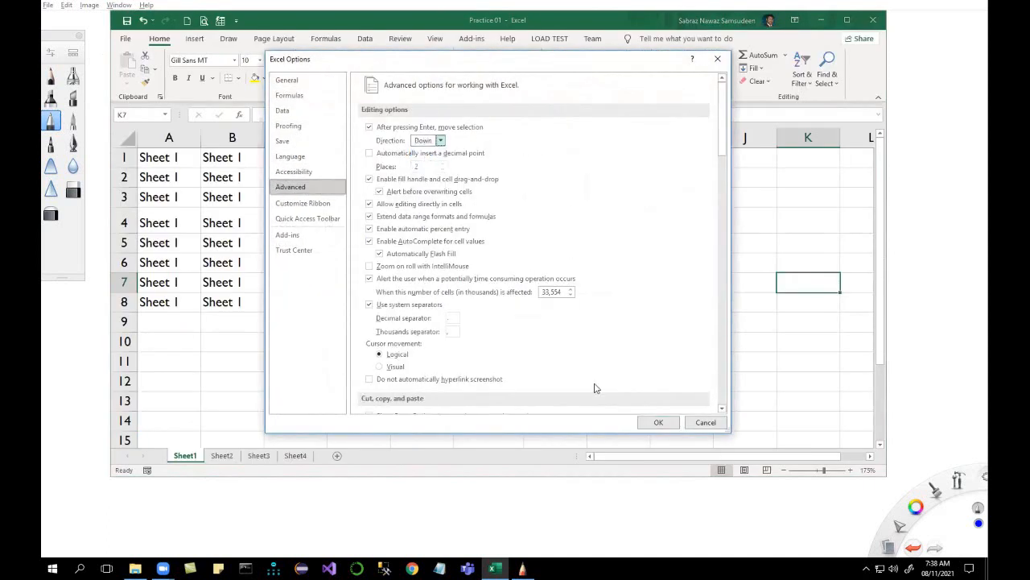
{"action": "left_click", "coordinate": [657, 422]}
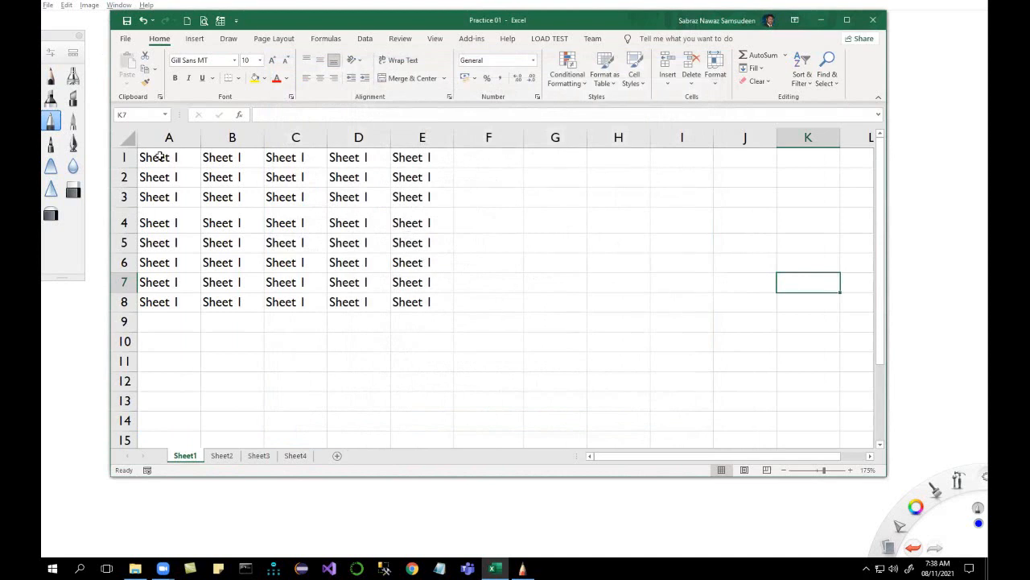
Clear the contents of cells A1:E8 on Sheet1 and briefly check the handwritten notes in the drawing app
{"action": "left_click_drag", "start_coordinate": [160, 156], "coordinate": [402, 306]}
{"action": "key", "text": "Delete"}
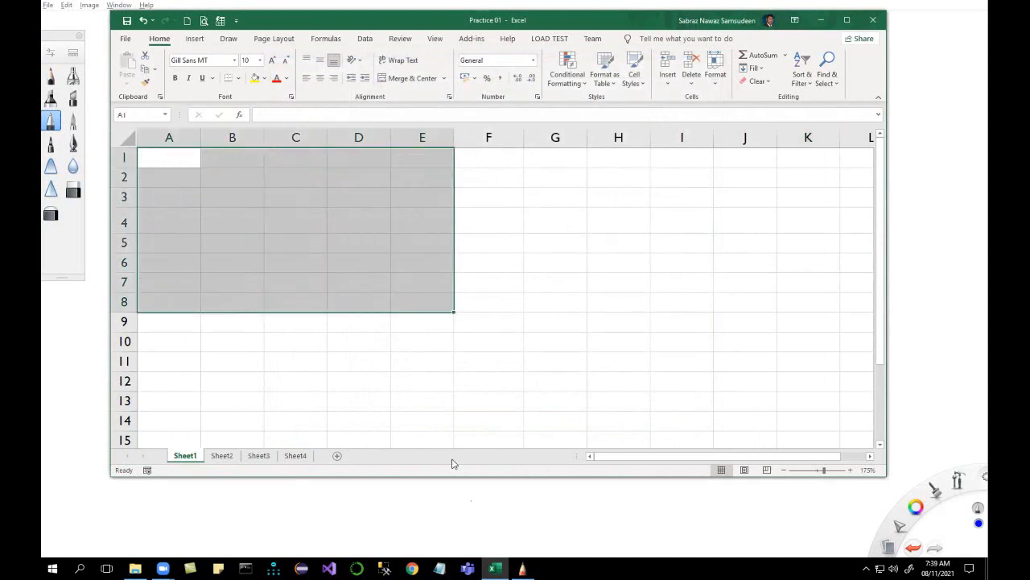
{"action": "key", "text": "alt+Tab"}
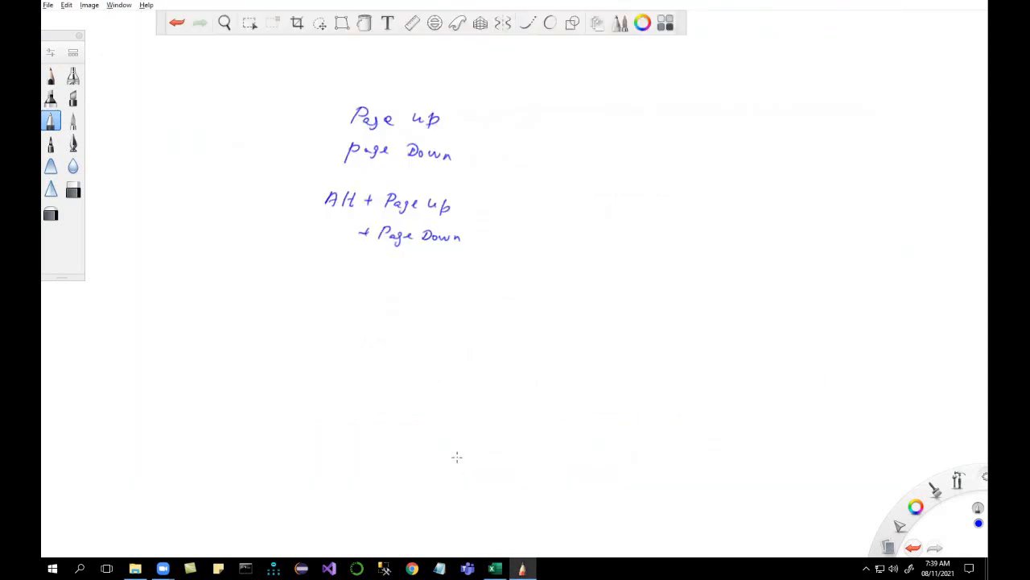
{"action": "key", "text": "alt+Tab"}
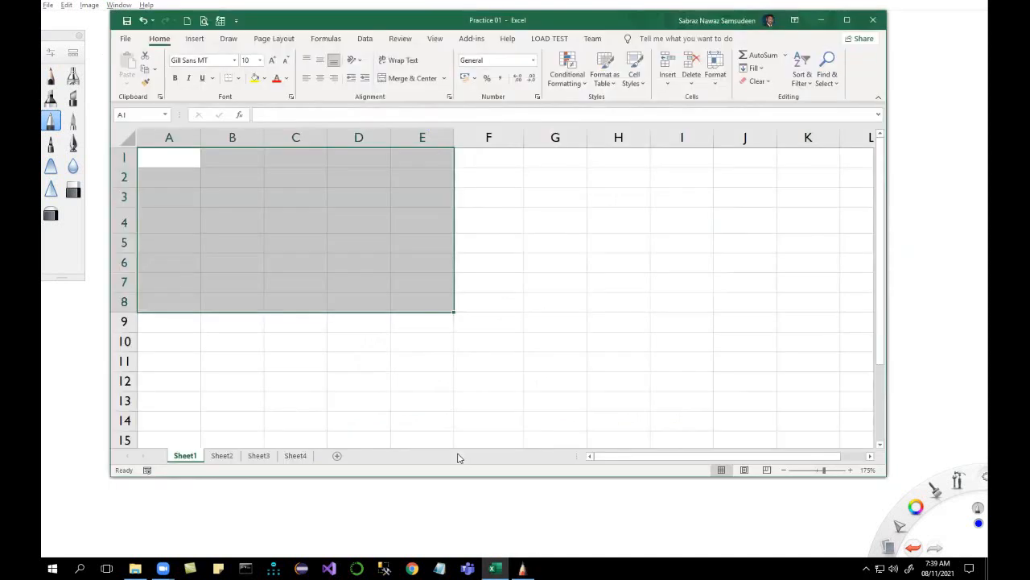
Enter the headings Exp, jan, feb, mar and total across cells A1:E1, finishing in cell A2
{"action": "left_click", "coordinate": [185, 166]}
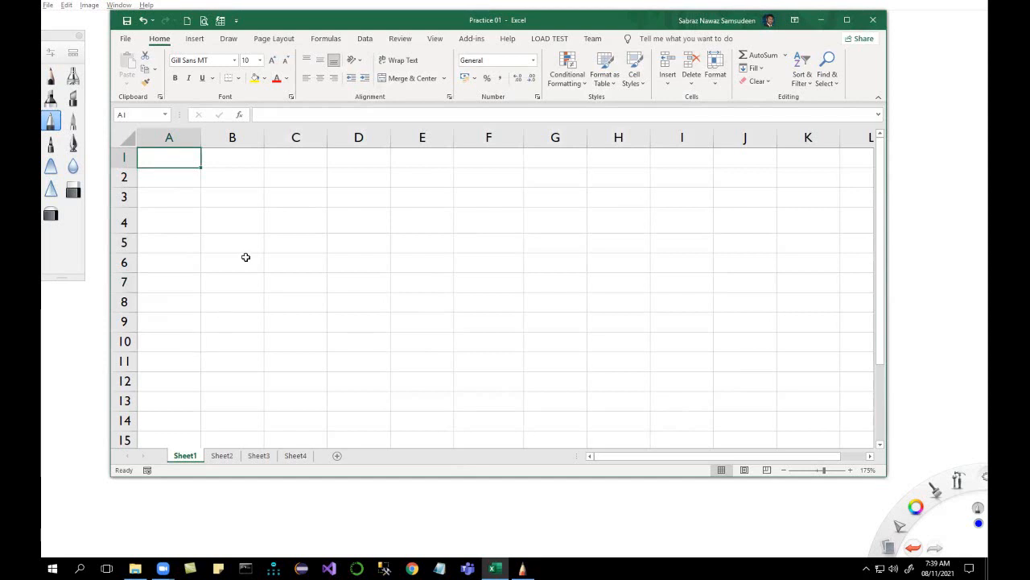
{"action": "type", "text": "Exp"}
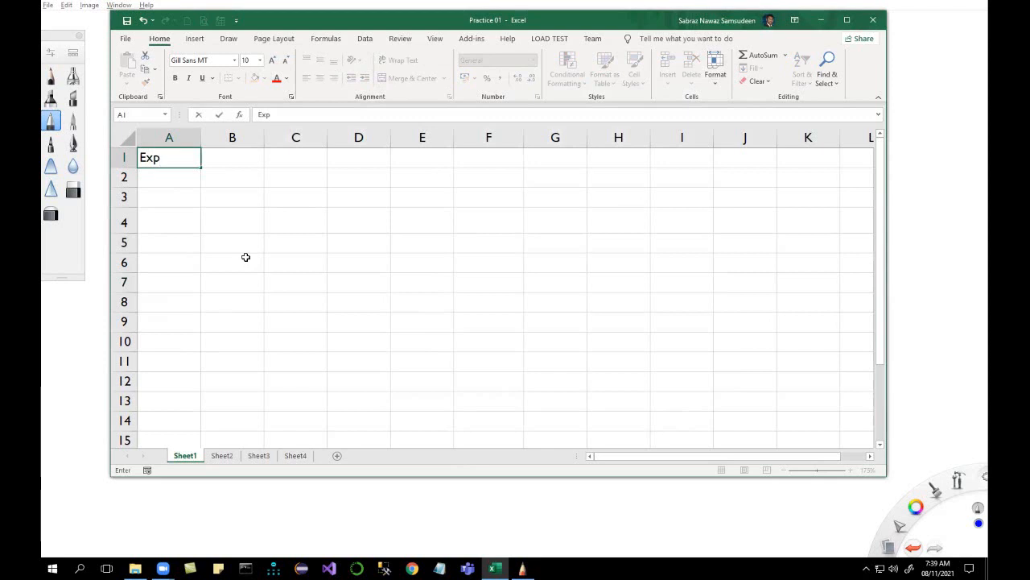
{"action": "key", "text": "Tab"}
{"action": "type", "text": "jan"}
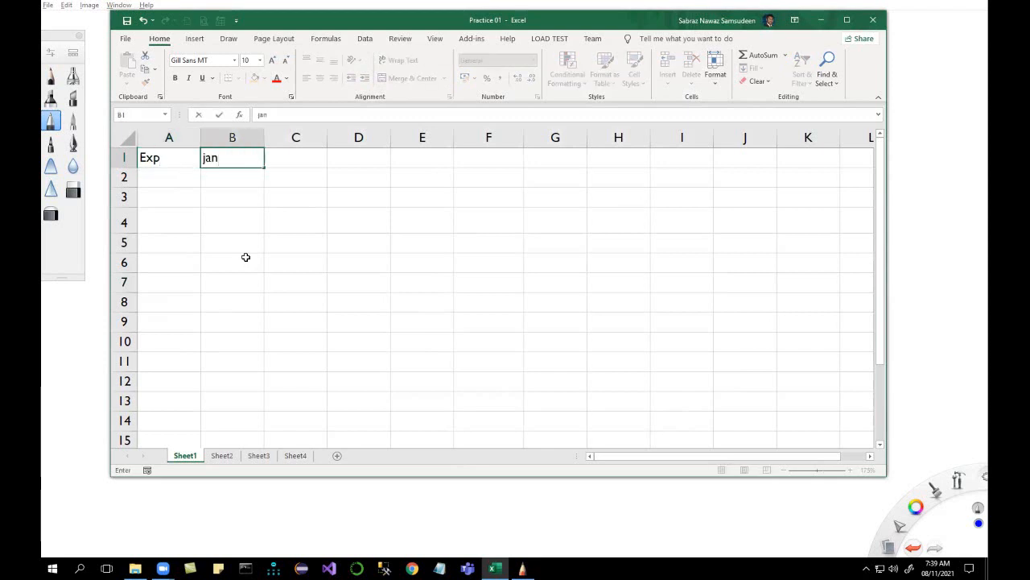
{"action": "key", "text": "Tab"}
{"action": "type", "text": "feb"}
{"action": "key", "text": "Tab"}
{"action": "type", "text": "mar"}
{"action": "key", "text": "Tab"}
{"action": "type", "text": "total"}
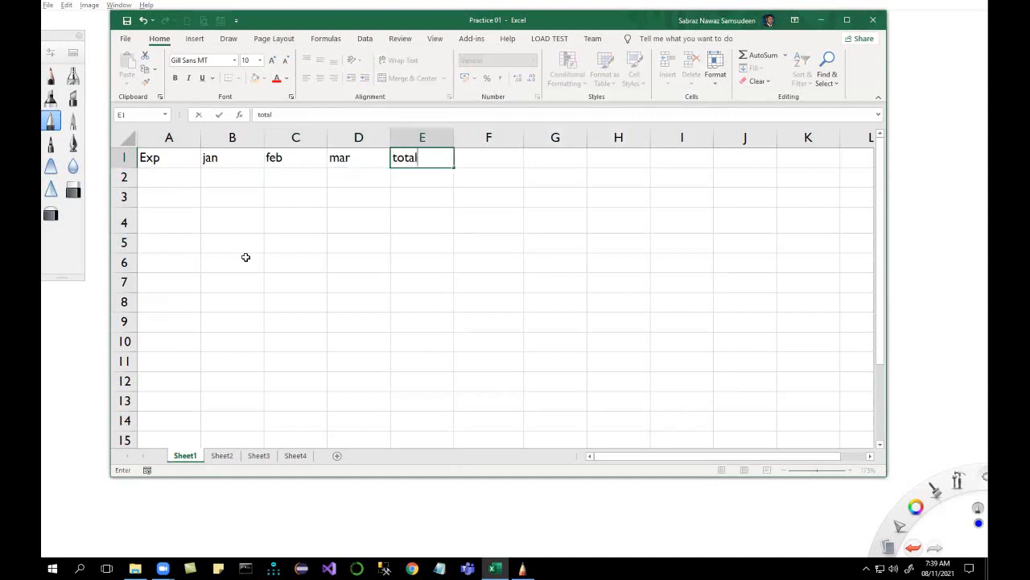
{"action": "key", "text": "Return"}
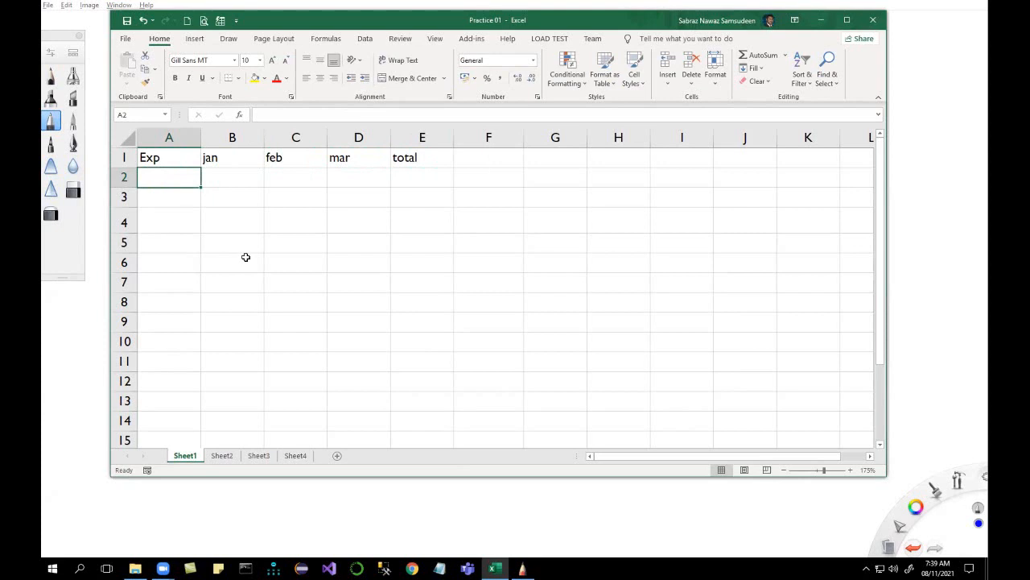
Fill row 2 with dffsf, 2343, 434, 434 and 434343 across A2:E2, finishing in cell A3
{"action": "type", "text": "dffsf"}
{"action": "key", "text": "Tab"}
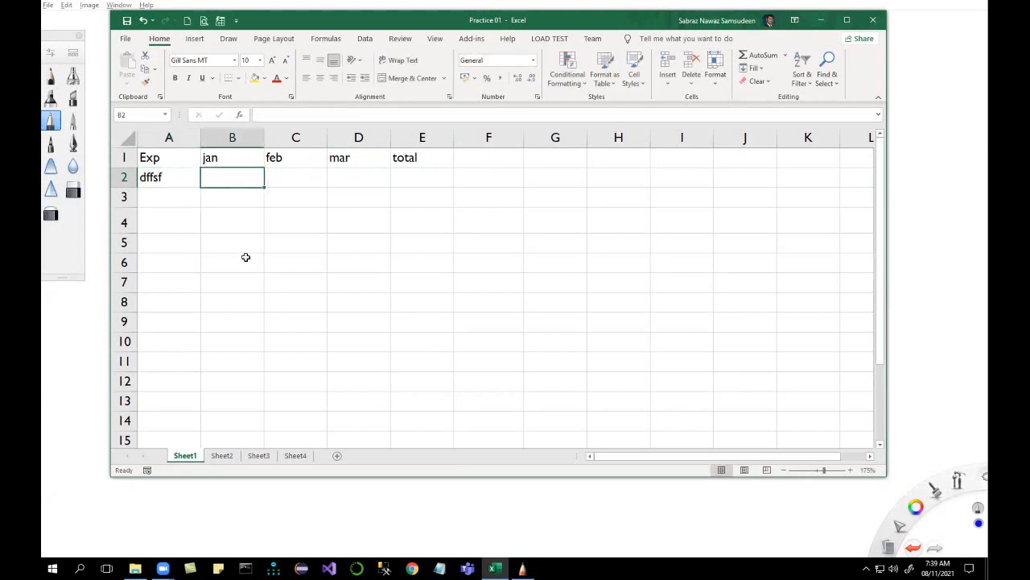
{"action": "type", "text": "2343"}
{"action": "key", "text": "Tab"}
{"action": "type", "text": "434"}
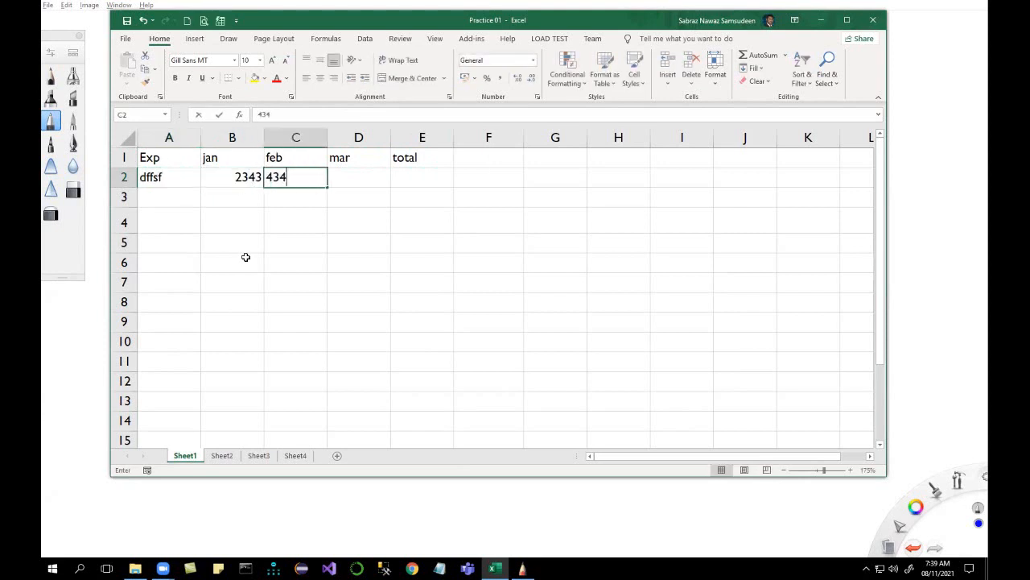
{"action": "key", "text": "Tab"}
{"action": "type", "text": "434`"}
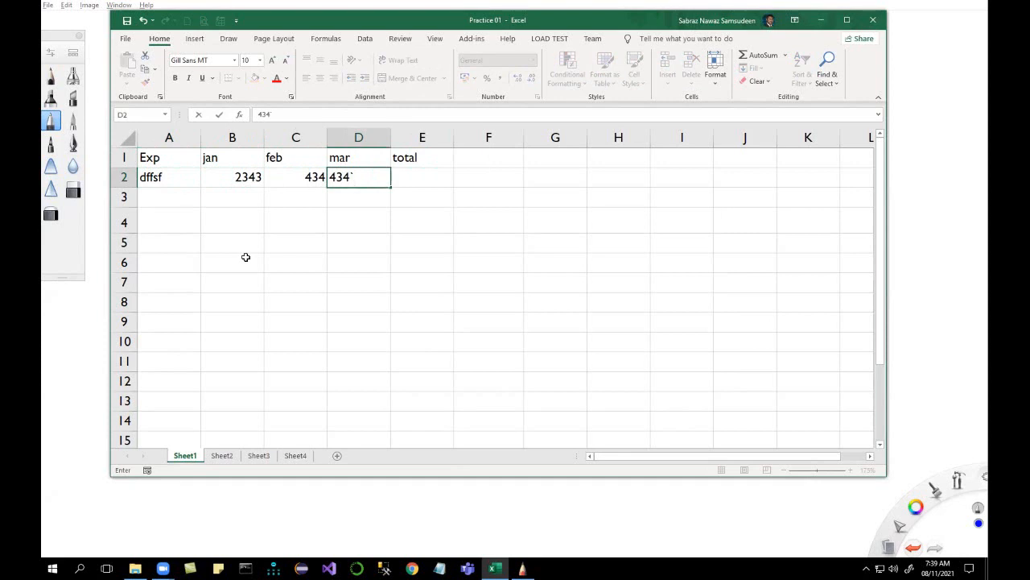
{"action": "key", "text": "BackSpace"}
{"action": "key", "text": "Tab"}
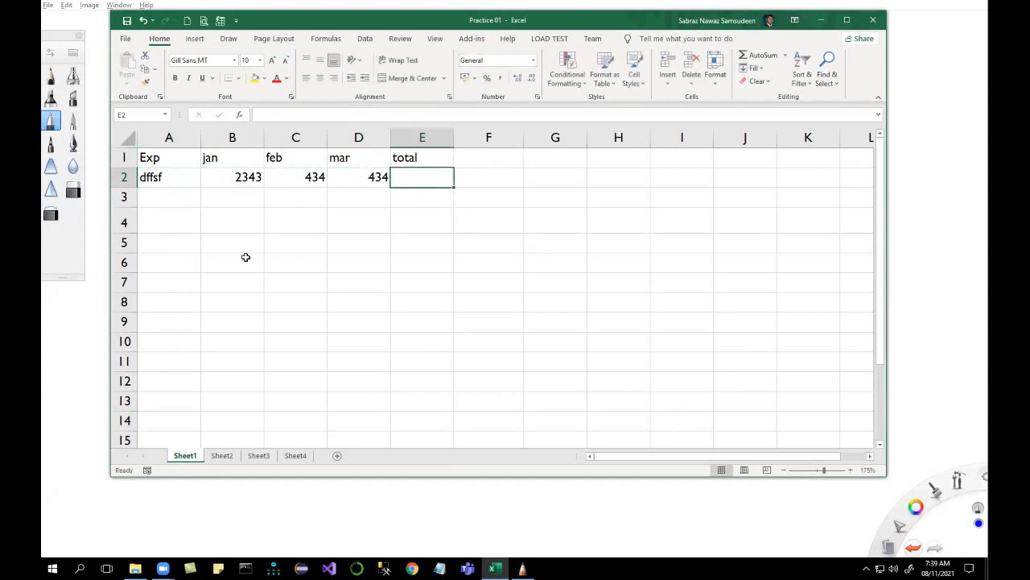
{"action": "type", "text": "434343"}
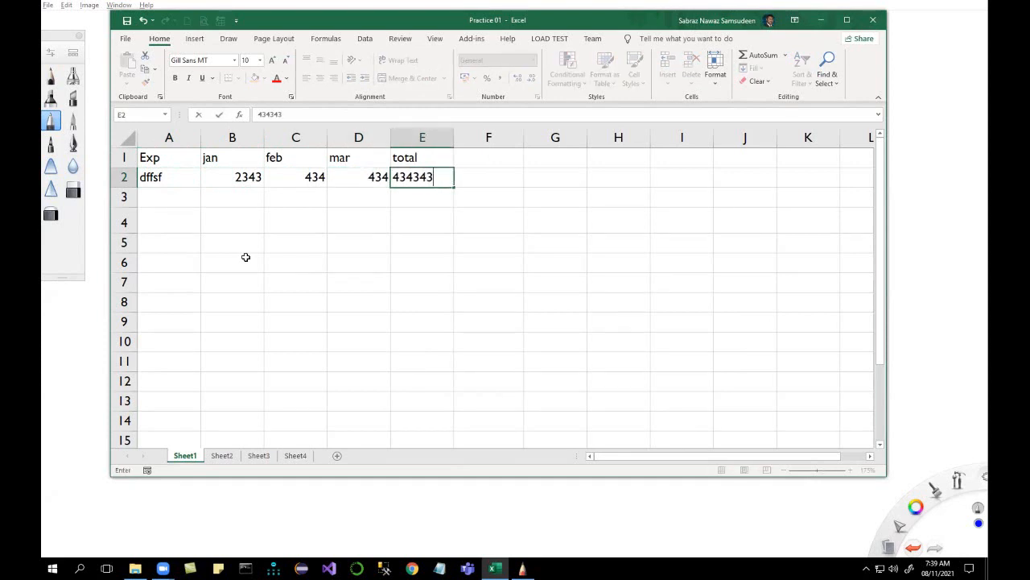
{"action": "key", "text": "Return"}
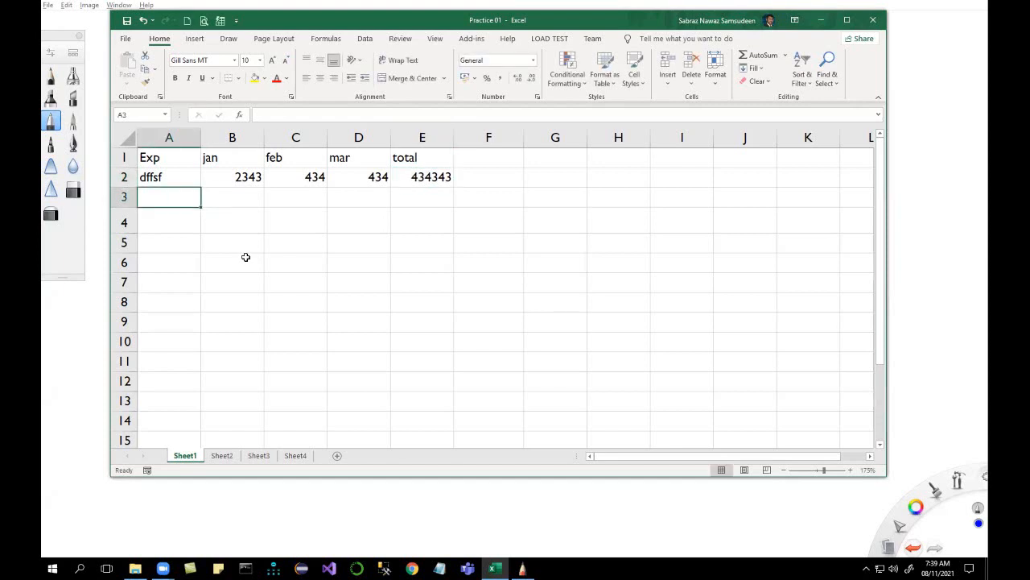
Fill row 3 with fdfss, 4343, 434, 43434 and 343434 across A3:E3, finishing in cell A4
{"action": "type", "text": "fdfss"}
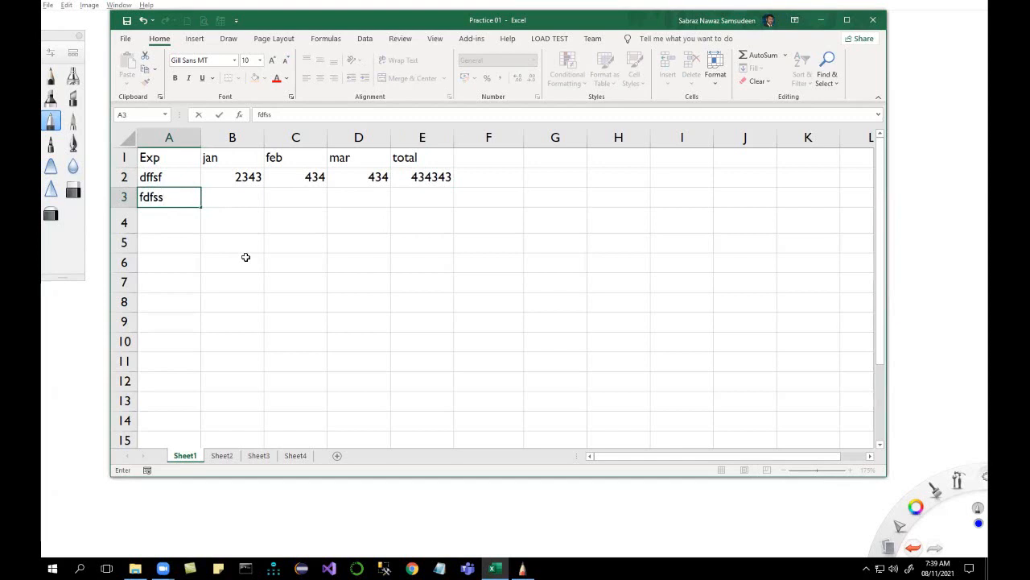
{"action": "key", "text": "Tab"}
{"action": "type", "text": "4343"}
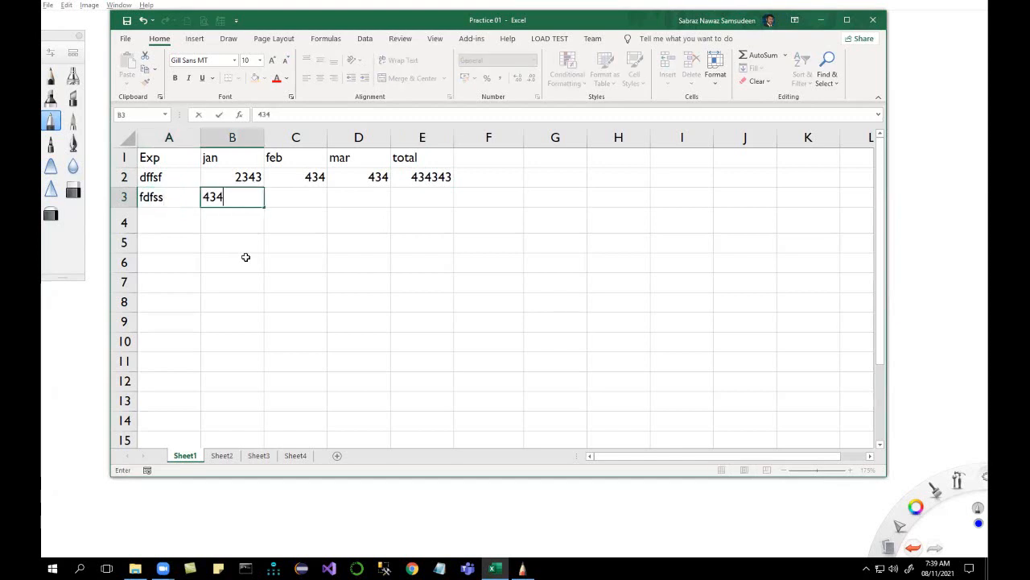
{"action": "key", "text": "Tab"}
{"action": "type", "text": "434"}
{"action": "key", "text": "Tab"}
{"action": "type", "text": "43434"}
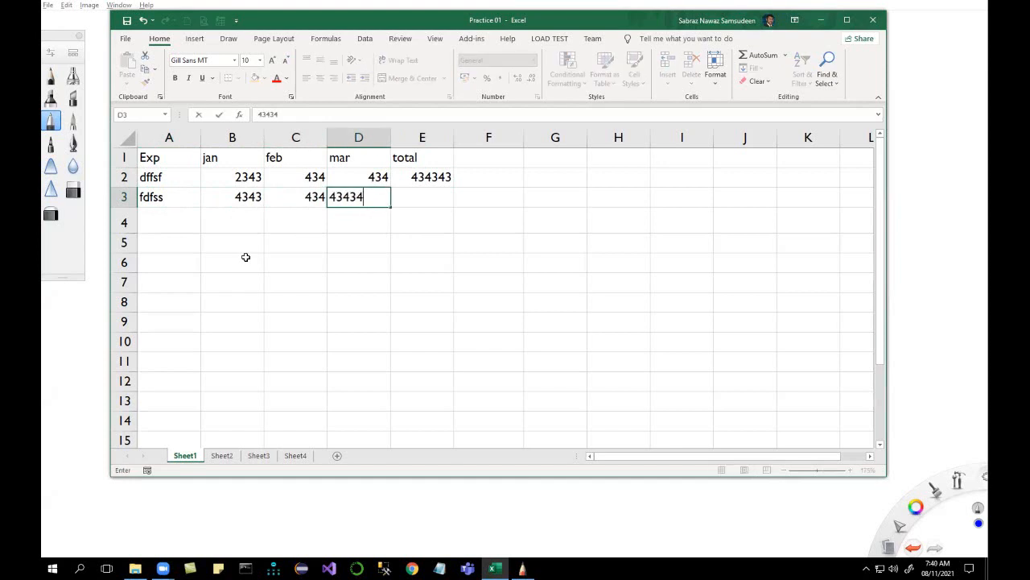
{"action": "key", "text": "Tab"}
{"action": "type", "text": "343434"}
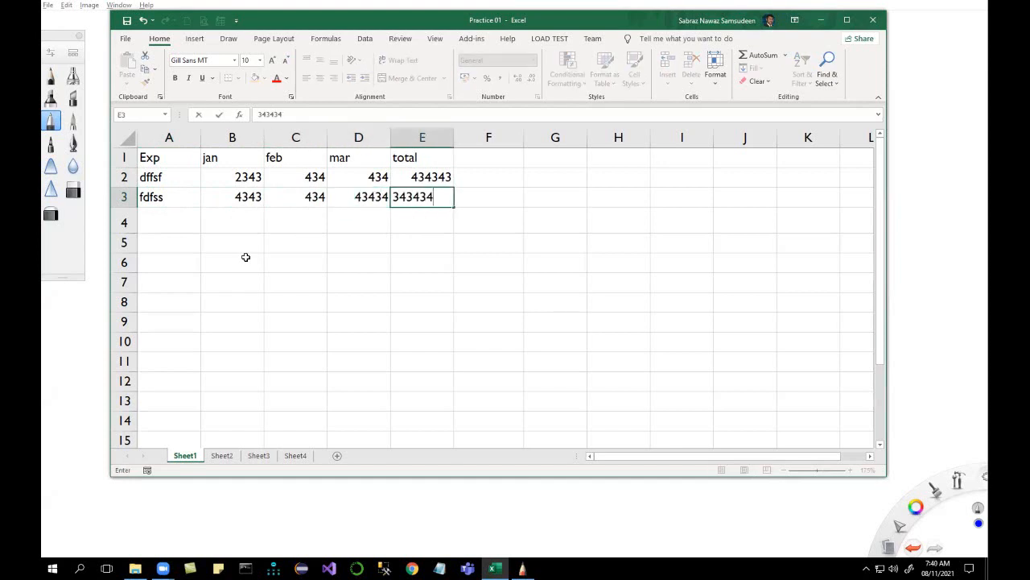
{"action": "key", "text": "Return"}
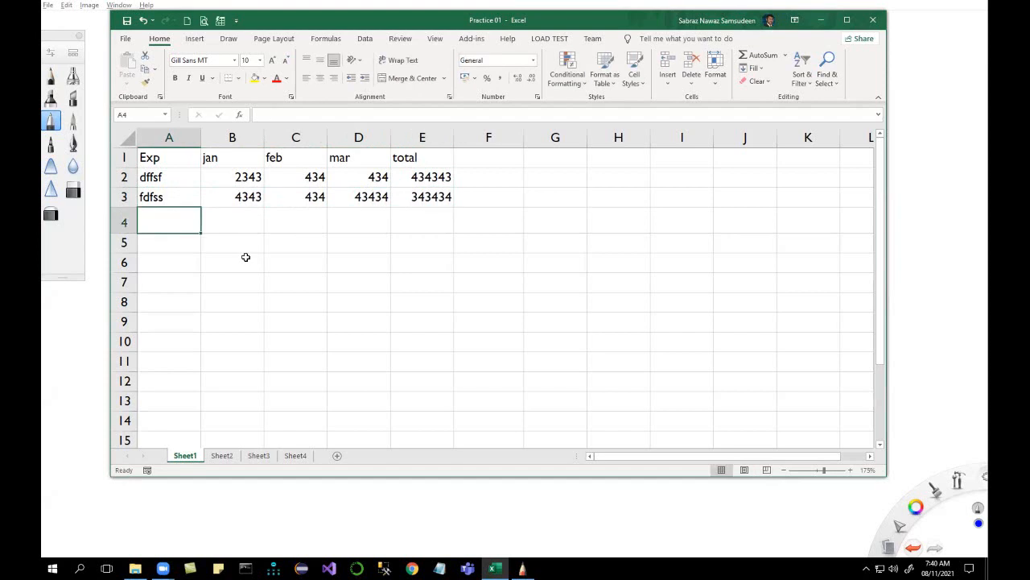
Clear all the table contents in A1:E3 and select the empty cell B6
{"action": "key", "text": "ctrl+a"}
{"action": "key", "text": "Delete"}
{"action": "left_click", "coordinate": [255, 256]}
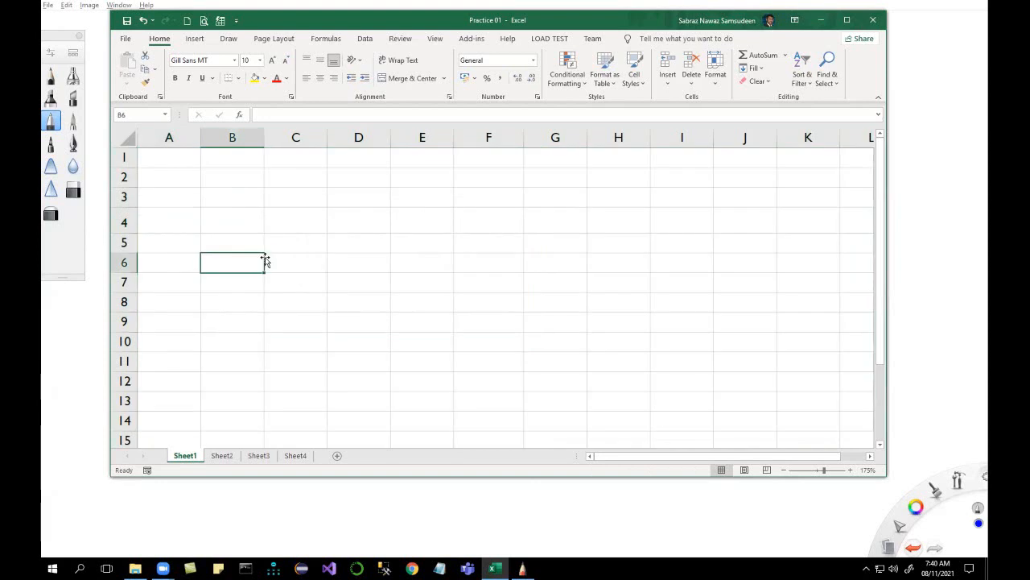
Select the range B1:E12 and, in the advanced Excel options, set the direction in which the selection moves after Enter to Right
{"action": "left_click_drag", "start_coordinate": [223, 158], "coordinate": [409, 252]}
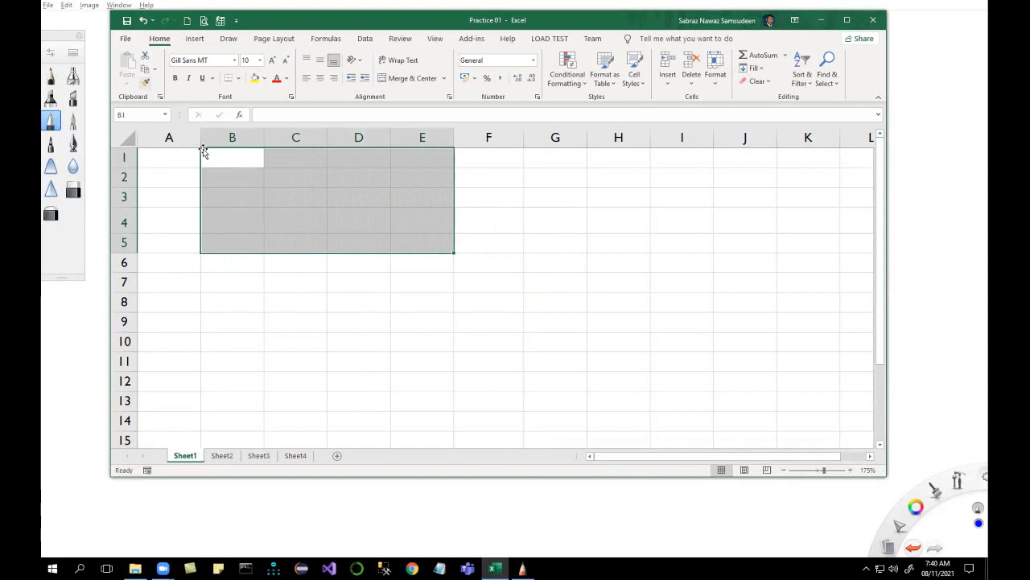
{"action": "left_click_drag", "start_coordinate": [214, 156], "coordinate": [418, 391]}
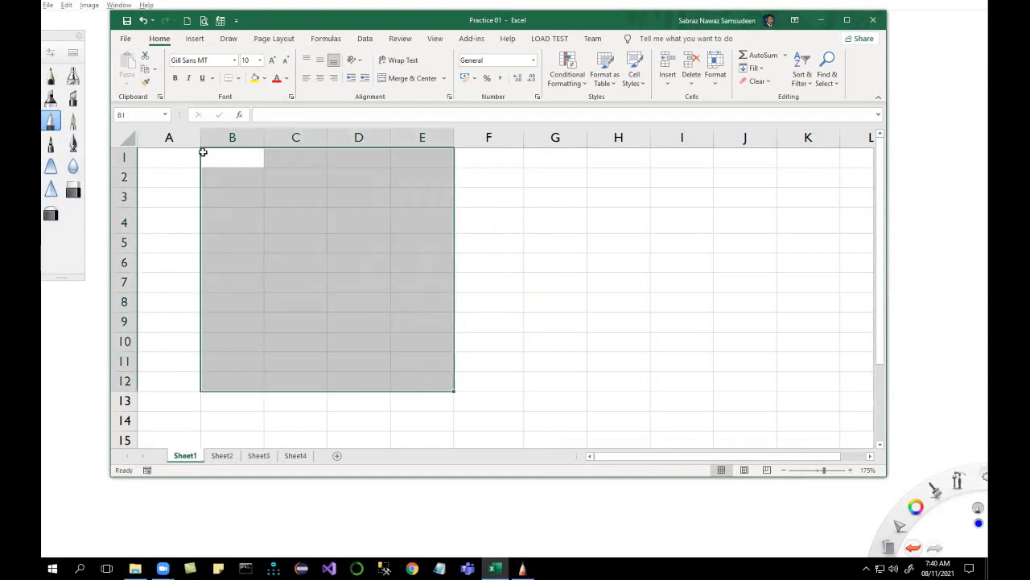
{"action": "left_click", "coordinate": [124, 39]}
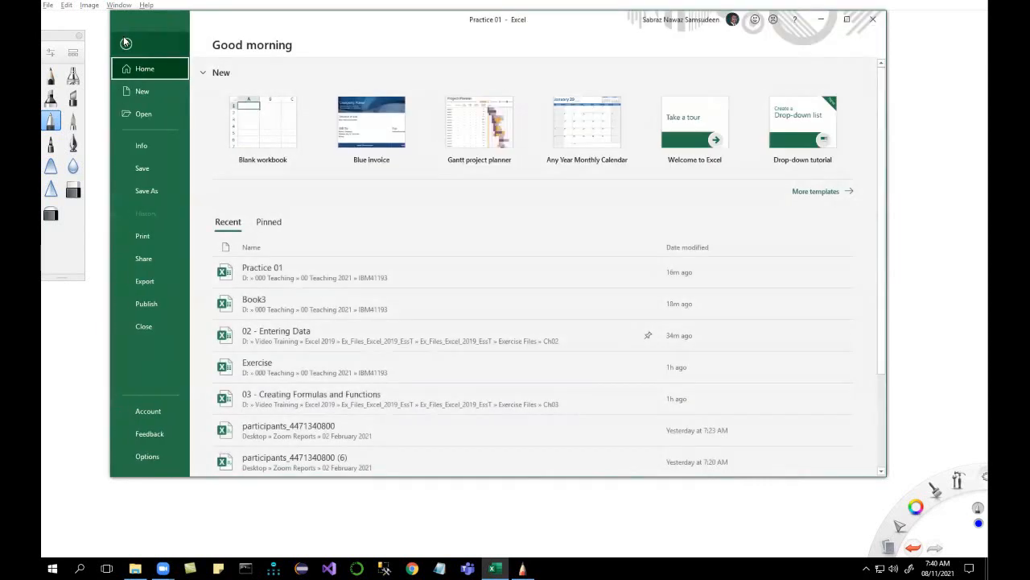
{"action": "left_click", "coordinate": [148, 457]}
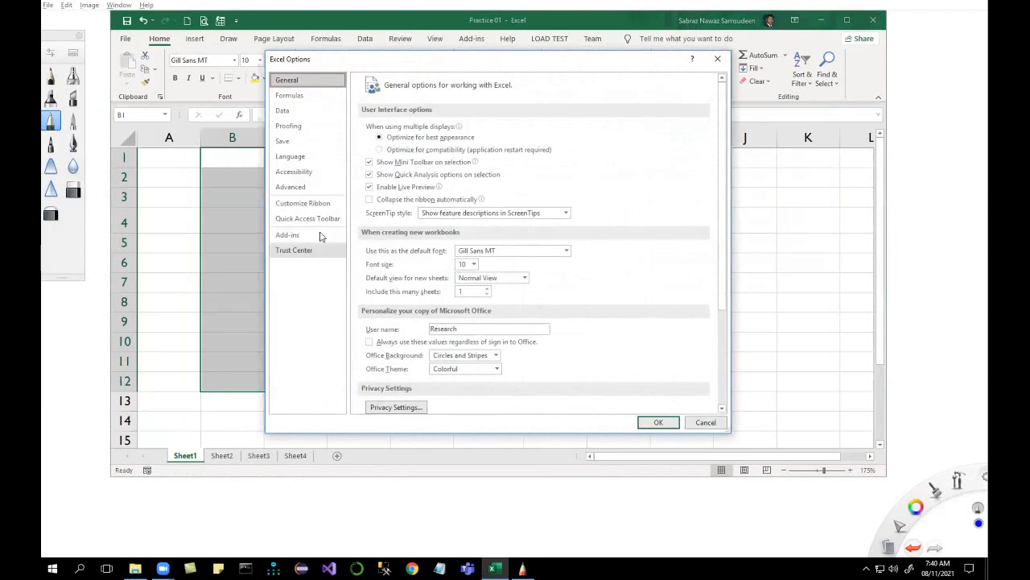
{"action": "left_click", "coordinate": [298, 186]}
{"action": "left_click", "coordinate": [439, 140]}
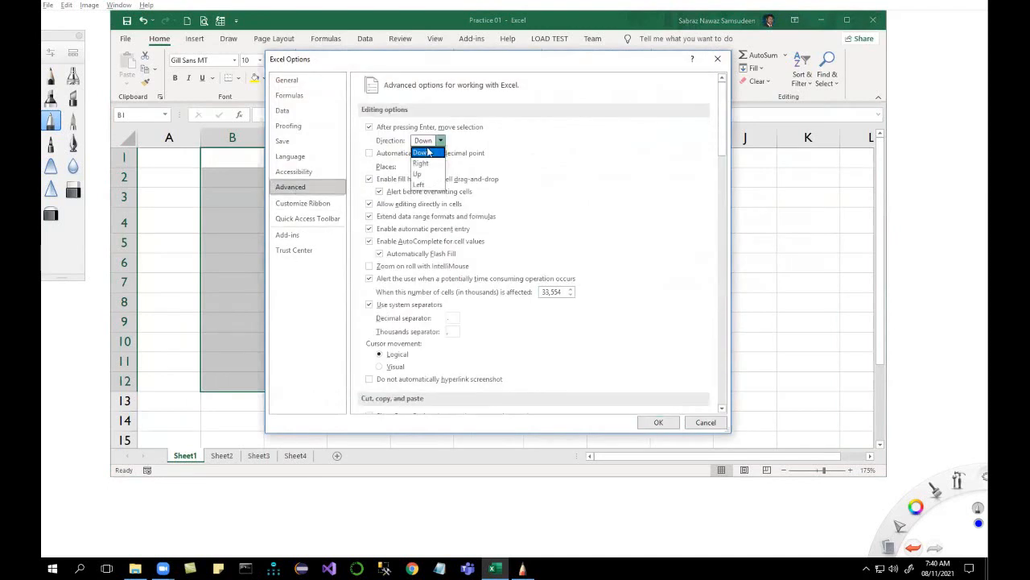
{"action": "left_click", "coordinate": [425, 154]}
{"action": "left_click", "coordinate": [661, 421]}
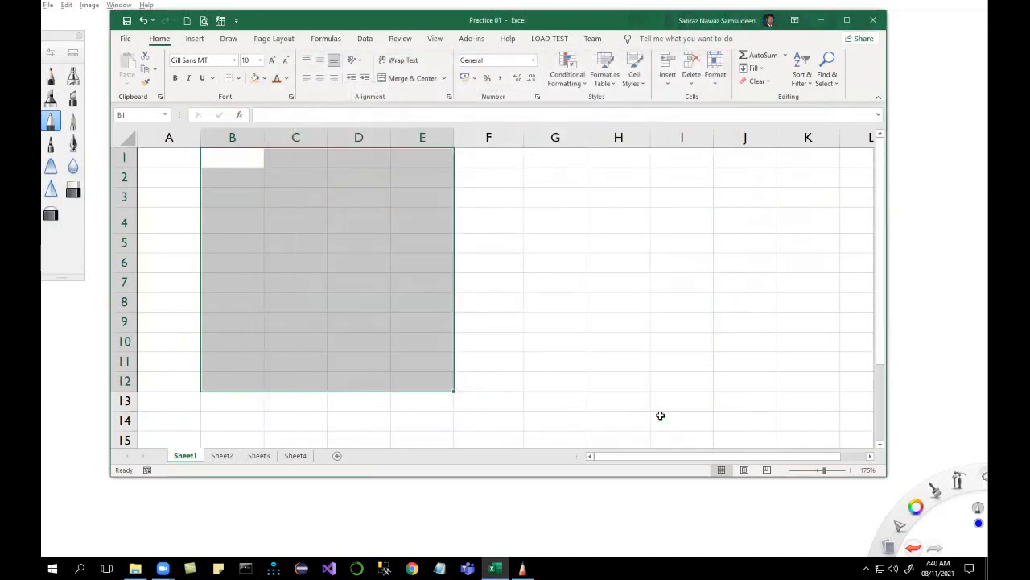
Fill the first row of the selected range, B1:E1, with sdsafsa, fdsfa, fsadfas and fsdfa, keeping the range selected
{"action": "type", "text": "sdsafsa"}
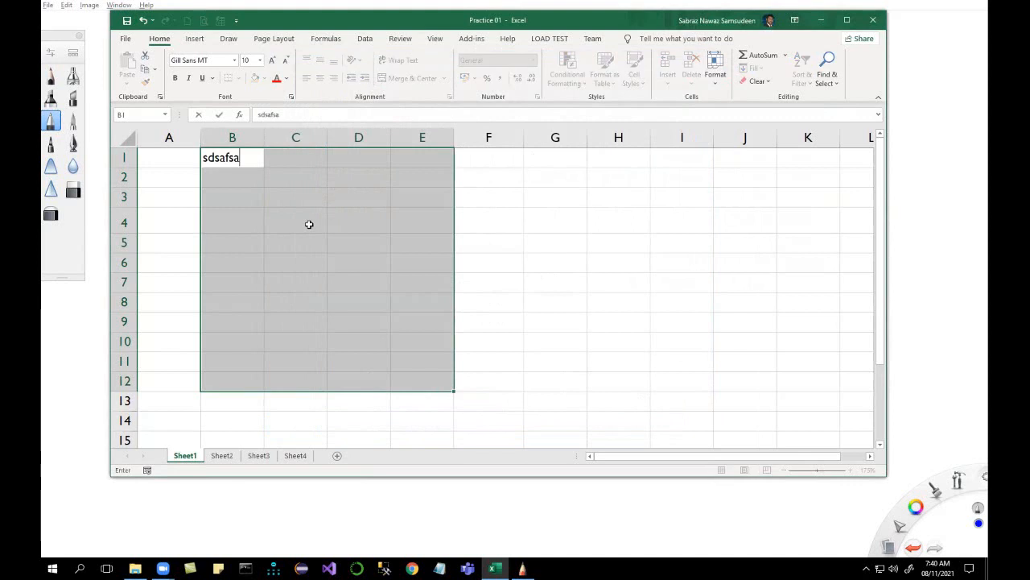
{"action": "key", "text": "Return"}
{"action": "type", "text": "fdsfa"}
{"action": "key", "text": "Return"}
{"action": "type", "text": "fsadfas"}
{"action": "key", "text": "Return"}
{"action": "type", "text": "fsdfa"}
{"action": "key", "text": "Return"}
Fill cells B2:E2 of the selected range with fdsafas, fsdafa, fsdaf and fsdfa
{"action": "type", "text": "fdsafas"}
{"action": "key", "text": "Return"}
{"action": "type", "text": "fsdafa"}
{"action": "key", "text": "Return"}
{"action": "type", "text": "fsdaf"}
{"action": "key", "text": "Return"}
{"action": "type", "text": "fsdfa"}
{"action": "key", "text": "Return"}
Fill cells B3:E3 of the selected range with fsdfs, fsdf, fsf and fdfs
{"action": "type", "text": "fsdfs"}
{"action": "key", "text": "Return"}
{"action": "type", "text": "fsdf"}
{"action": "key", "text": "Return"}
{"action": "type", "text": "fsf"}
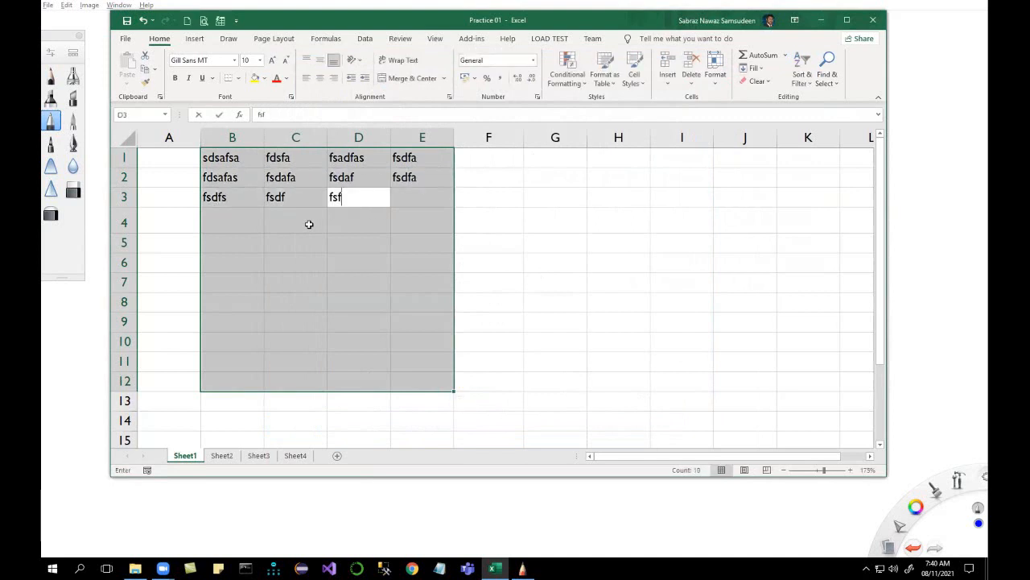
{"action": "key", "text": "Return"}
{"action": "type", "text": "fdfs"}
{"action": "key", "text": "Return"}
Fill cells B4:E4 of the selected range with fdf, fdsfs, fdfs and fdsf, finishing in cell B5
{"action": "type", "text": "fdf"}
{"action": "key", "text": "Return"}
{"action": "type", "text": "fdsfs"}
{"action": "key", "text": "Return"}
{"action": "type", "text": "fdfs"}
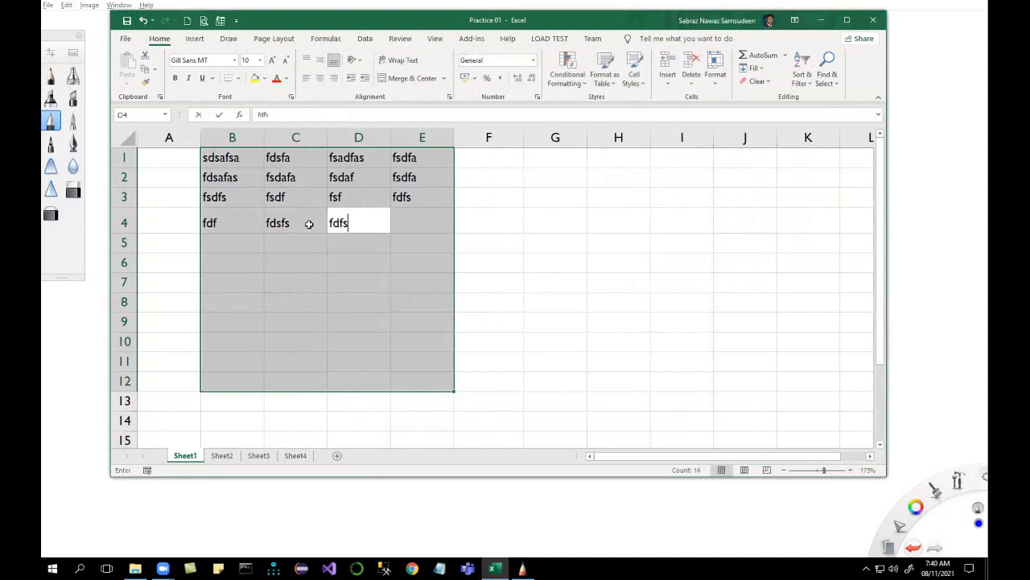
{"action": "key", "text": "Return"}
{"action": "type", "text": "fdsf"}
{"action": "key", "text": "Return"}
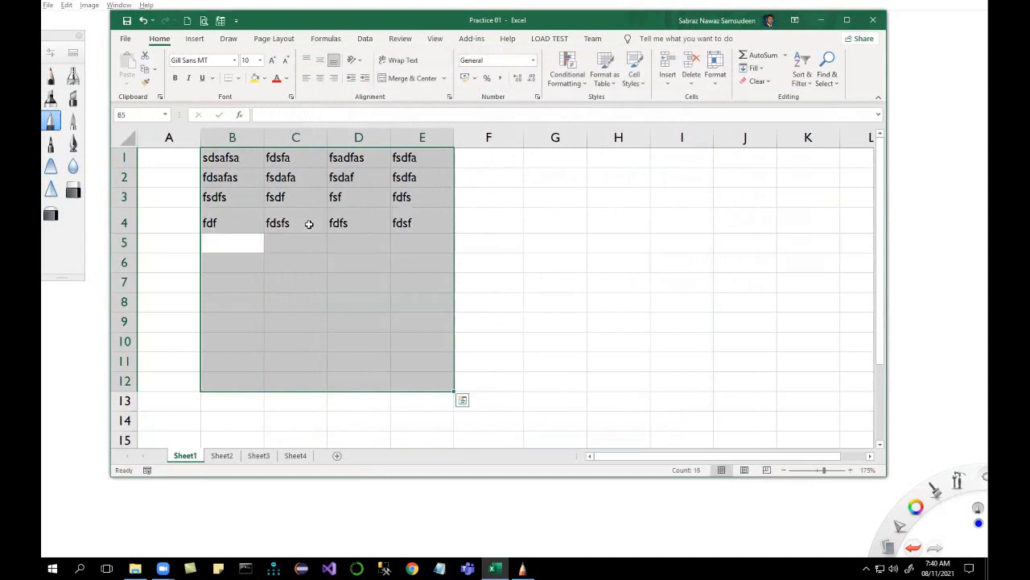
Clear the sample text from B1:E4 and deselect the range by selecting cell C6
{"action": "left_click", "coordinate": [289, 211]}
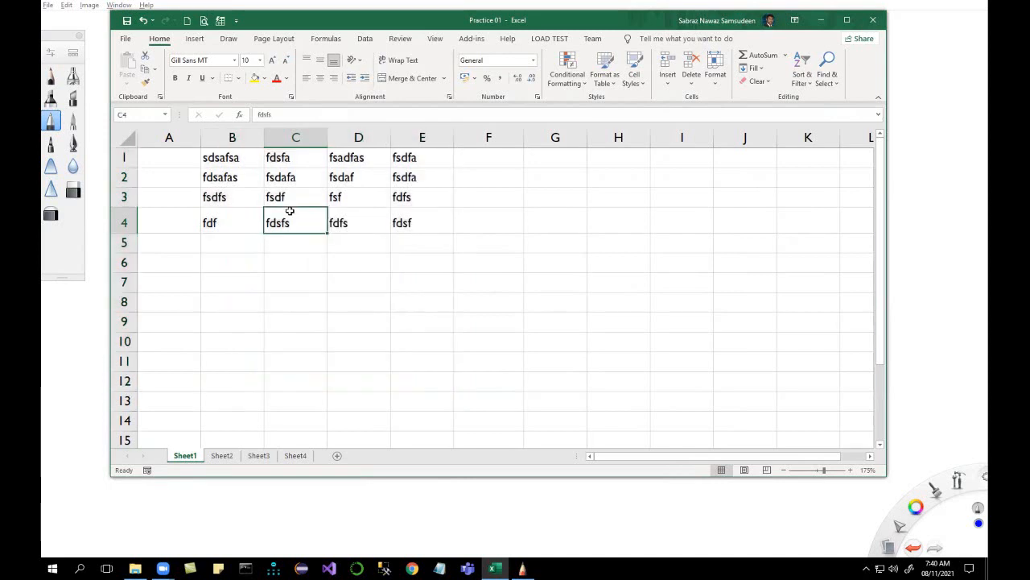
{"action": "key", "text": "ctrl+a"}
{"action": "key", "text": "Delete"}
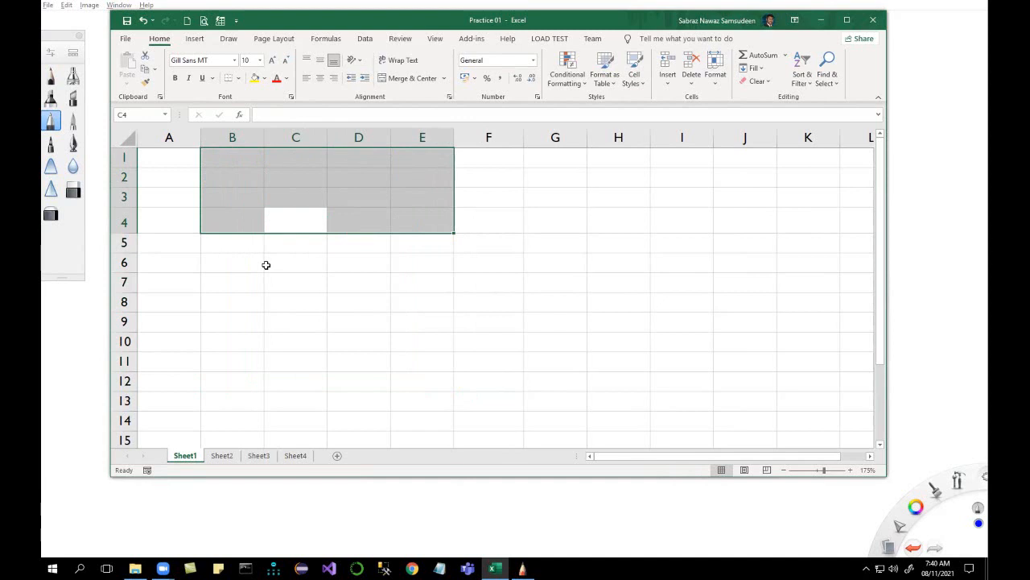
{"action": "left_click", "coordinate": [266, 265]}
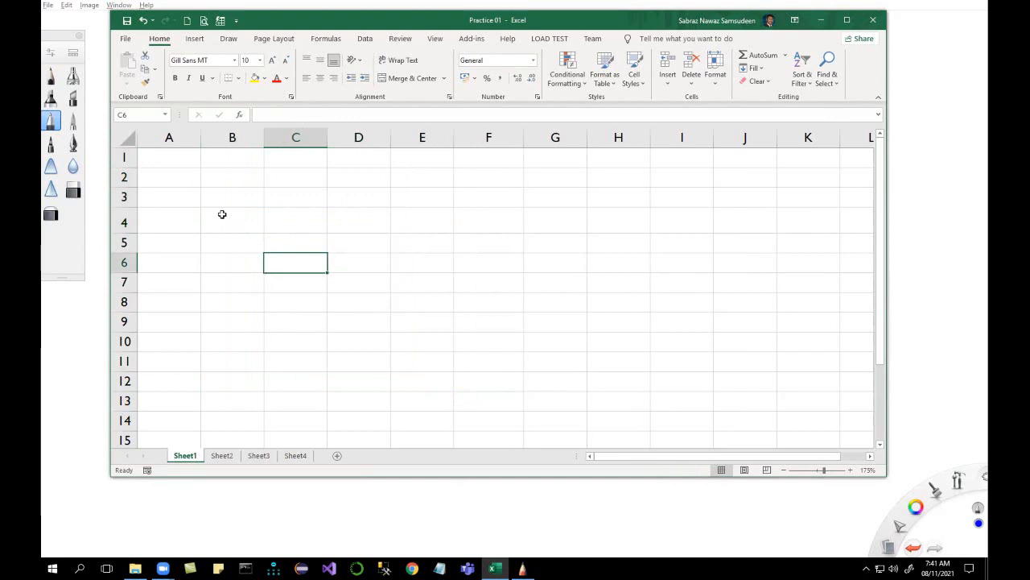
Enter the headings Region, Sales and Date across cells A1:C1
{"action": "left_click", "coordinate": [185, 159]}
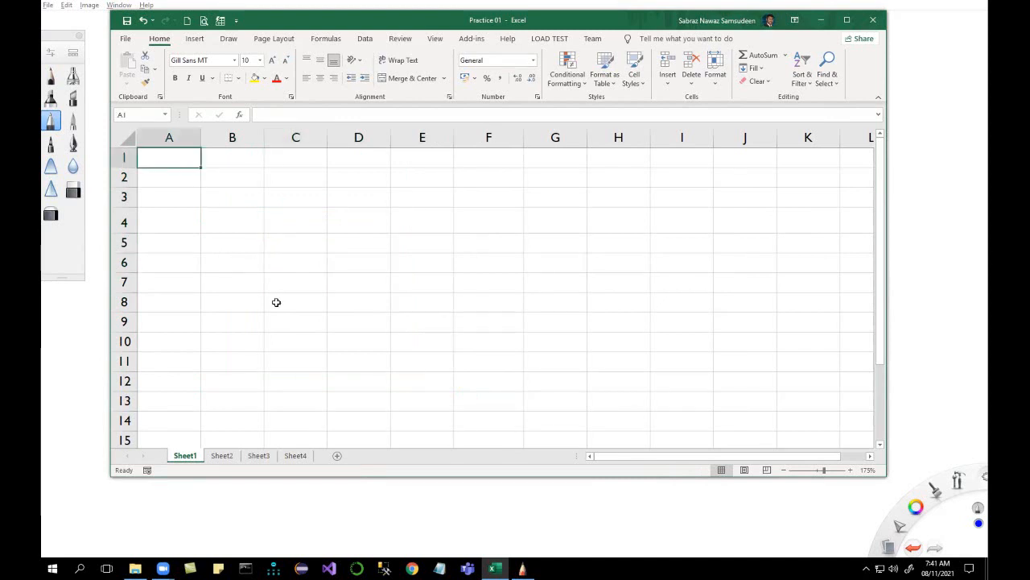
{"action": "type", "text": "Region"}
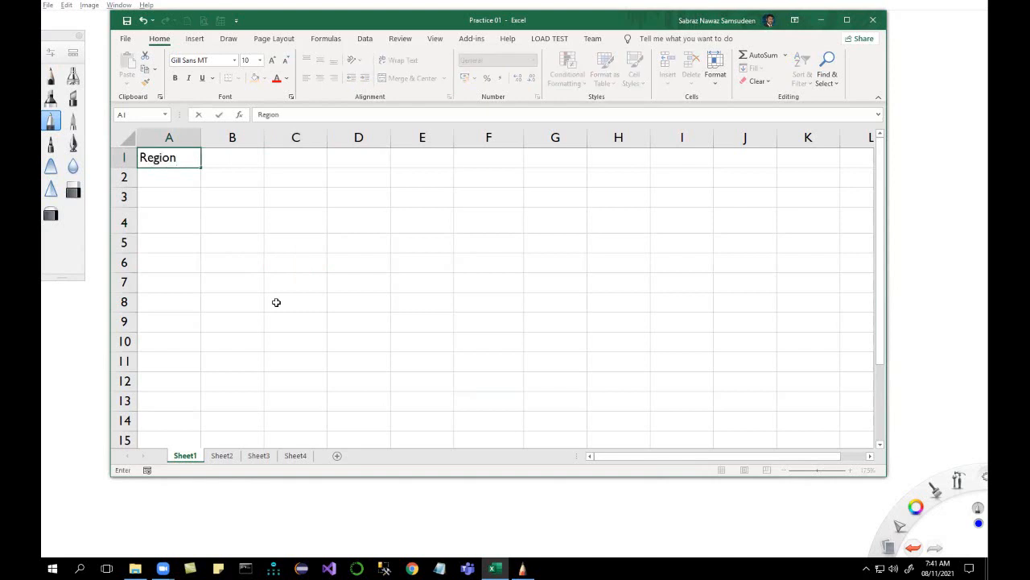
{"action": "key", "text": "Tab"}
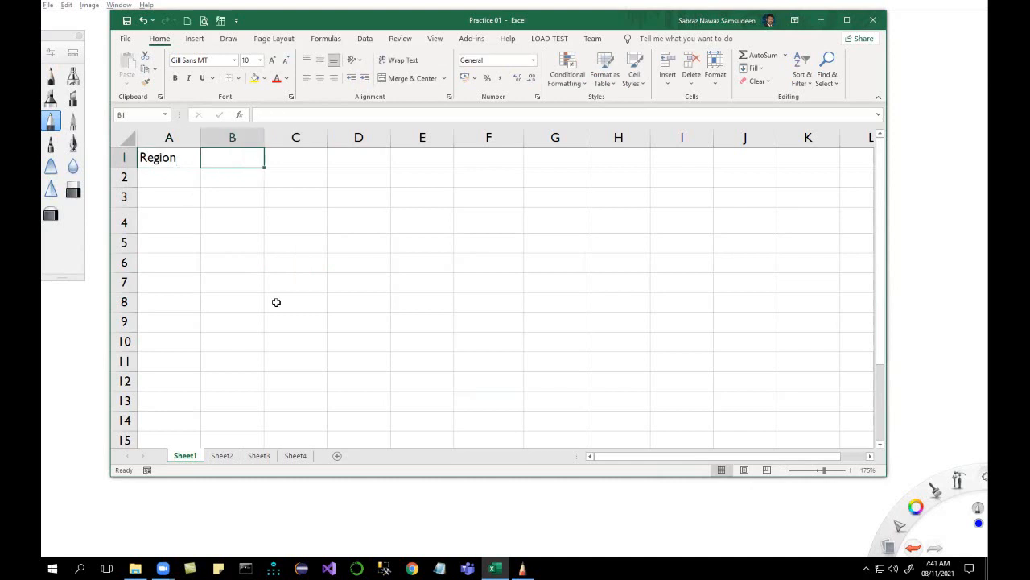
{"action": "type", "text": "Sales"}
{"action": "key", "text": "Tab"}
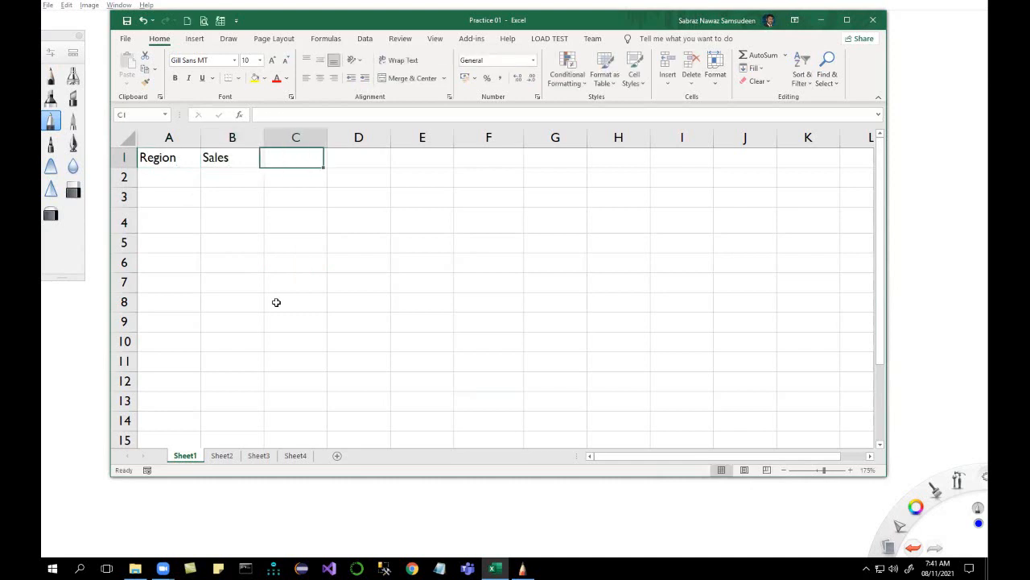
{"action": "type", "text": "Date"}
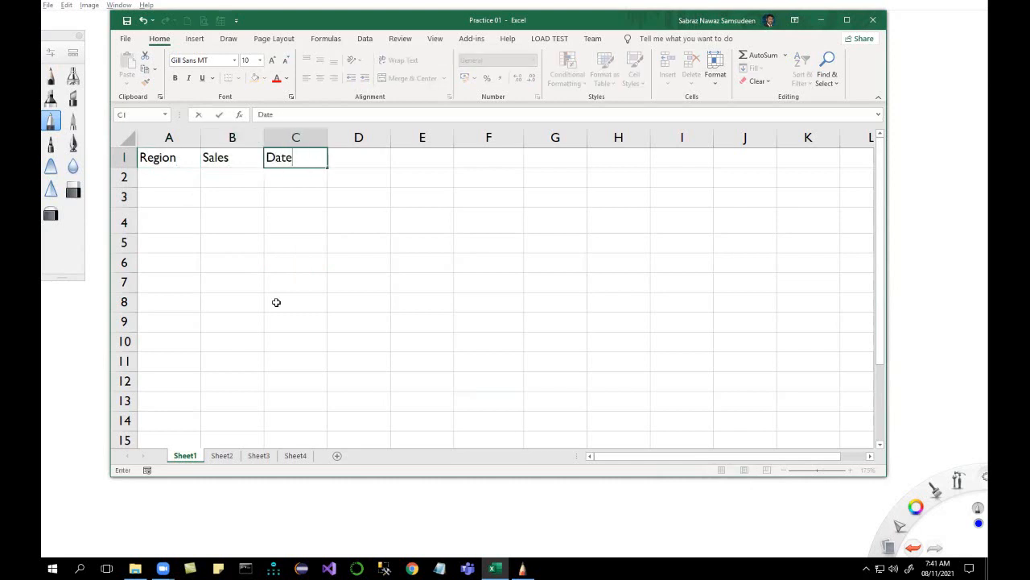
{"action": "key", "text": "Tab"}
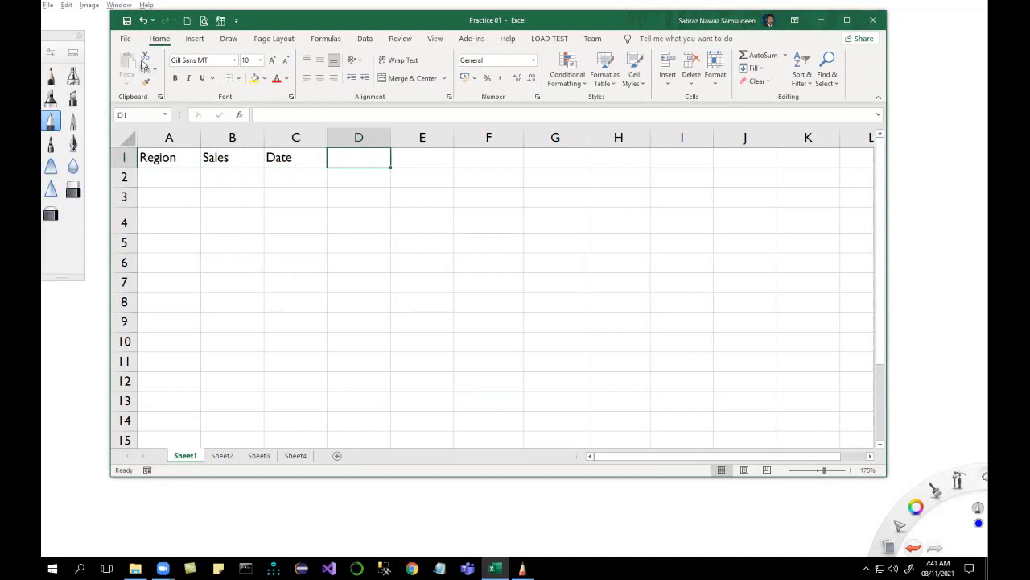
In the advanced Excel options, set the direction of the selection move after Enter back to Down
{"action": "left_click", "coordinate": [126, 40]}
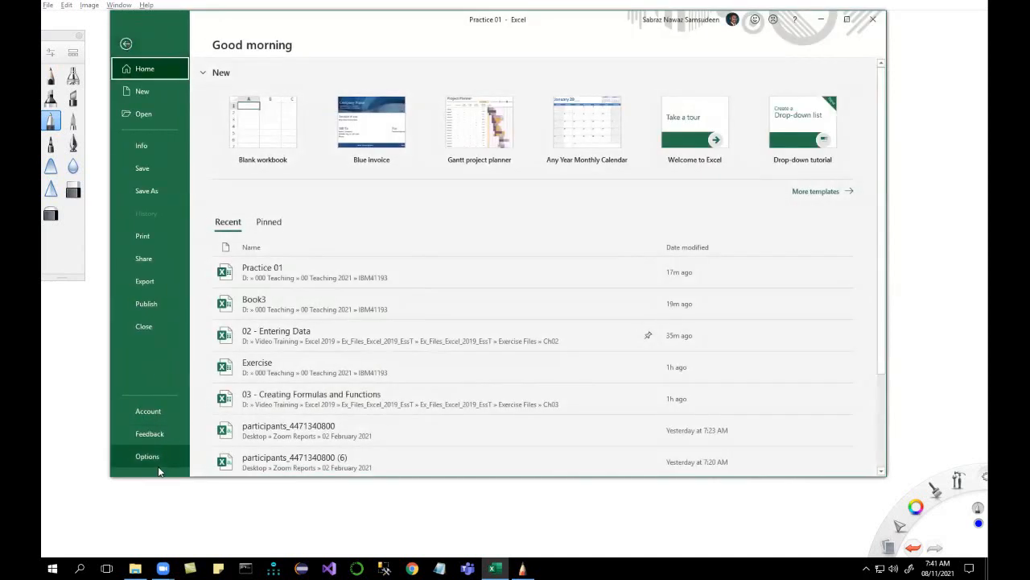
{"action": "left_click", "coordinate": [136, 457]}
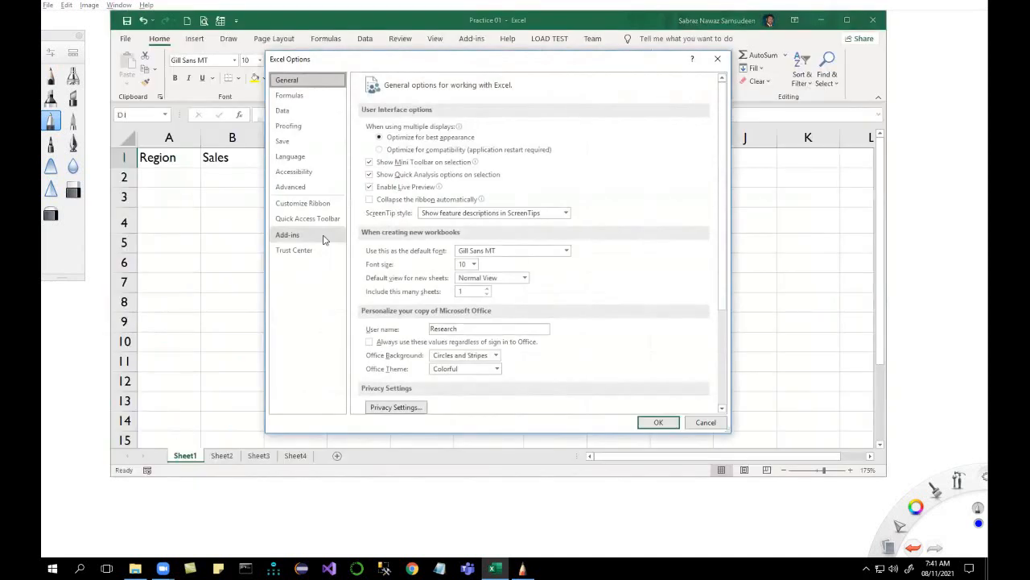
{"action": "left_click", "coordinate": [300, 187]}
{"action": "left_click", "coordinate": [427, 142]}
{"action": "left_click", "coordinate": [422, 162]}
{"action": "left_click", "coordinate": [656, 422]}
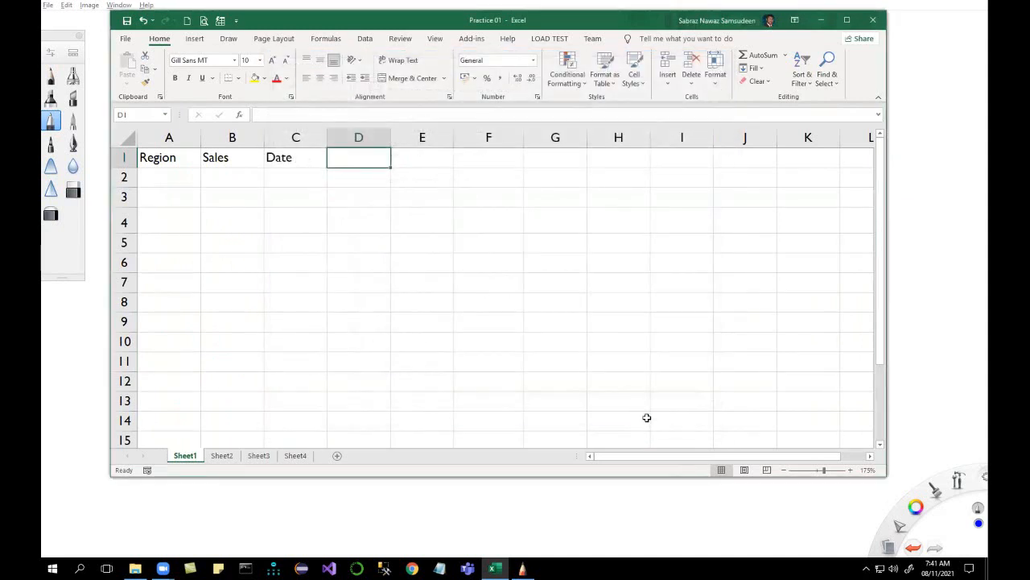
Fill row 2 with North, 1500 and the date 1/1/2021 across A2:C2, and select the date cell C2
{"action": "left_click", "coordinate": [170, 173]}
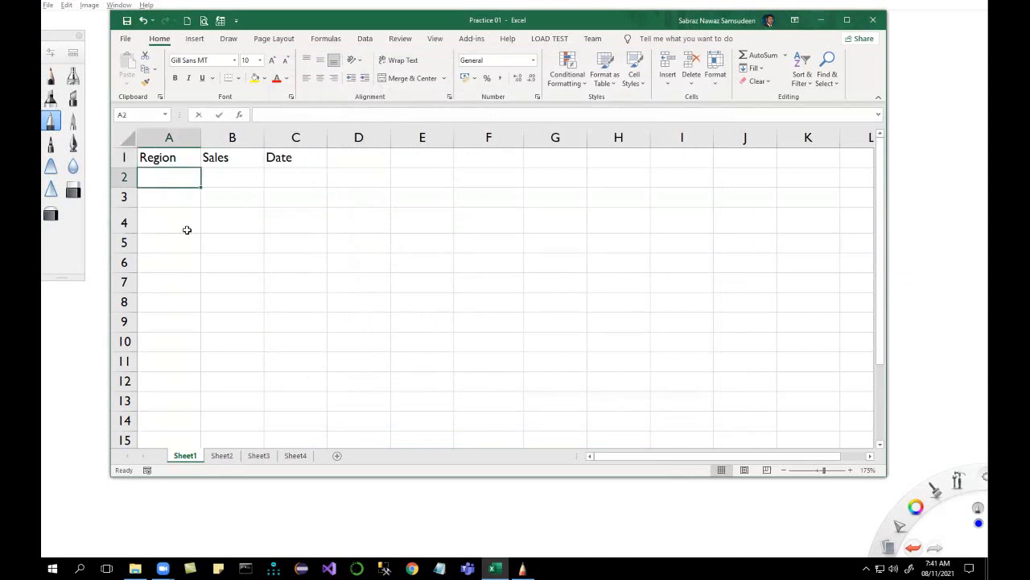
{"action": "type", "text": "North"}
{"action": "key", "text": "Tab"}
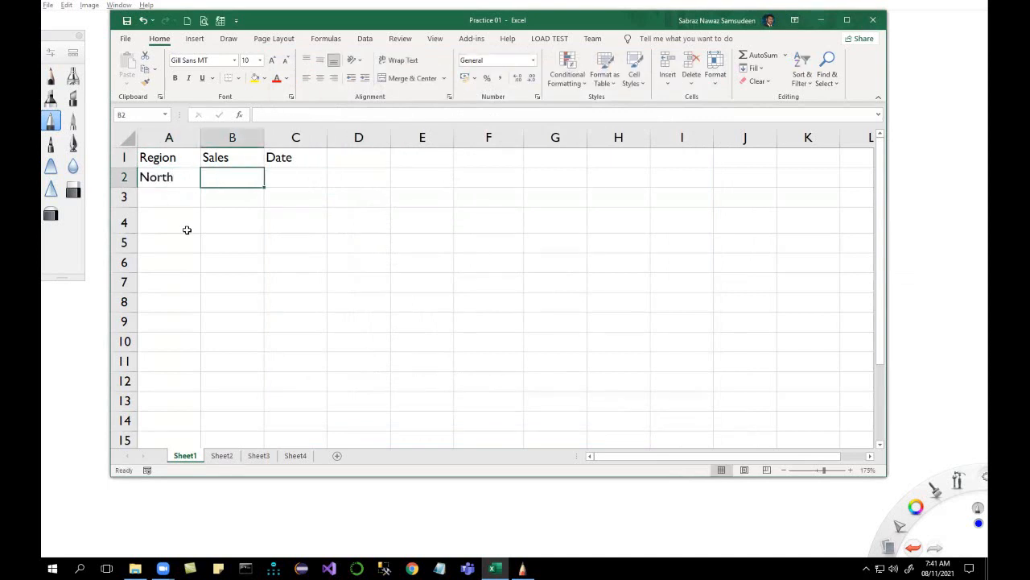
{"action": "type", "text": "1500"}
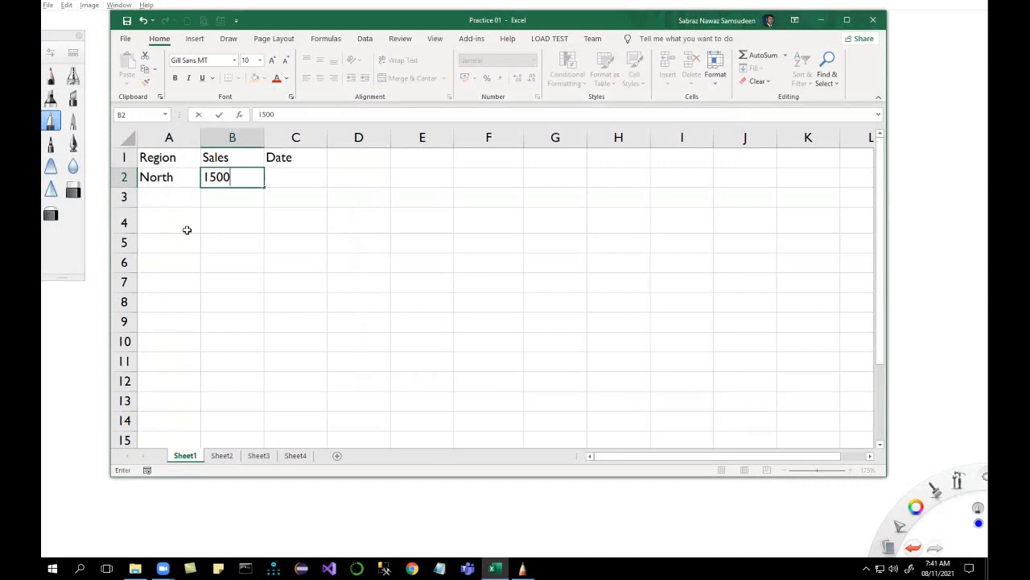
{"action": "key", "text": "Tab"}
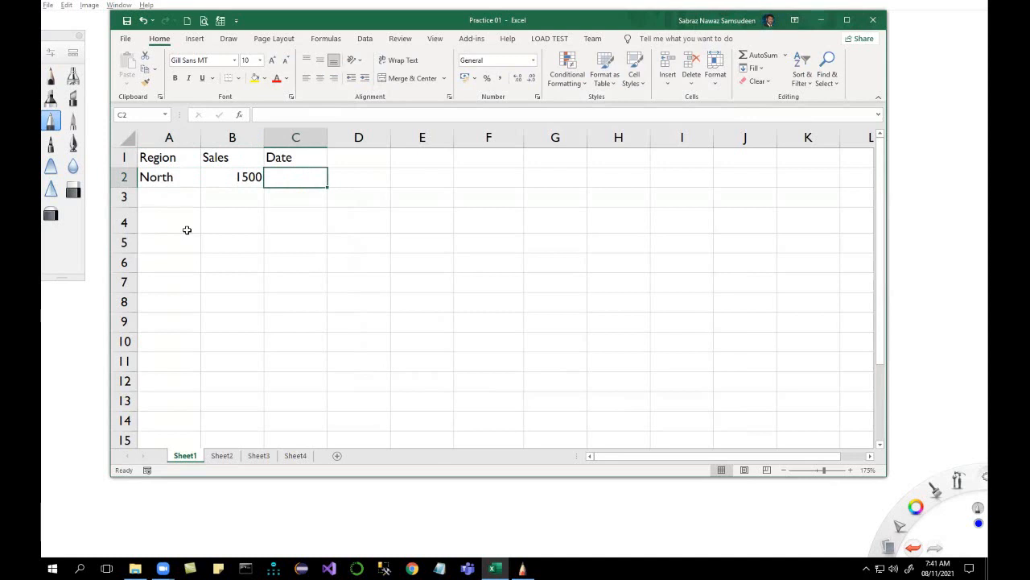
{"action": "type", "text": "1/1/"}
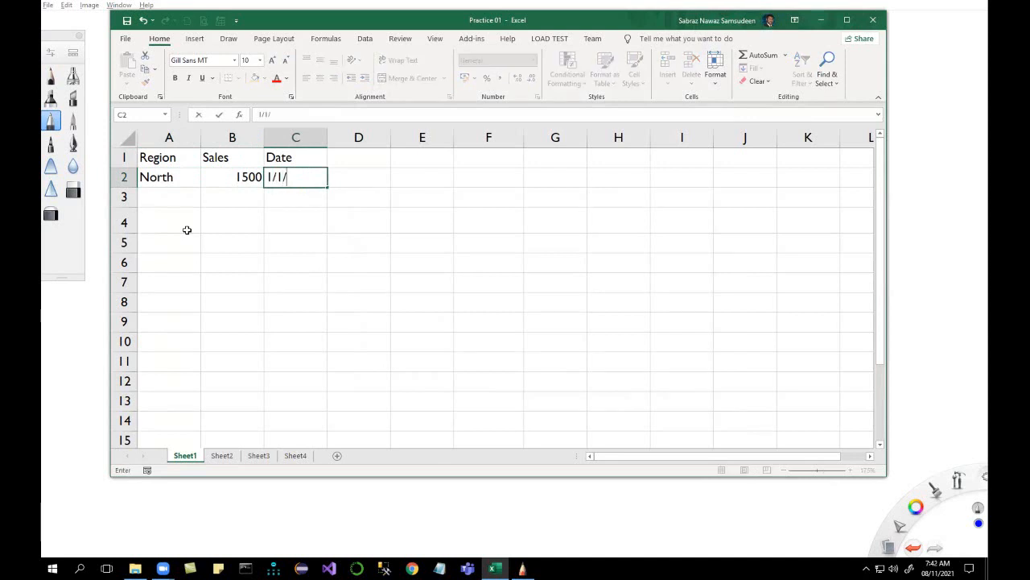
{"action": "type", "text": "2021"}
{"action": "key", "text": "Return"}
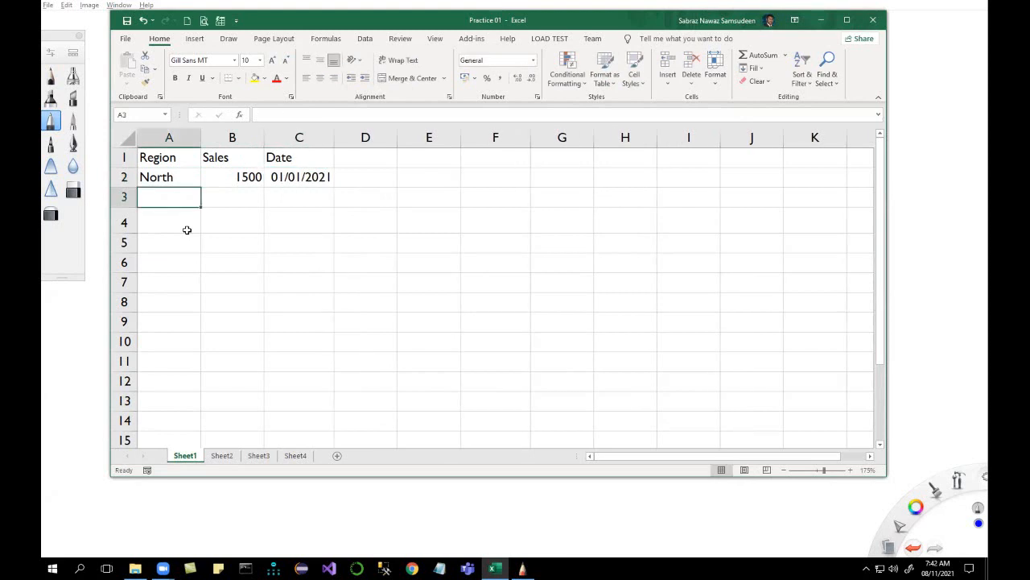
{"action": "left_click", "coordinate": [280, 184]}
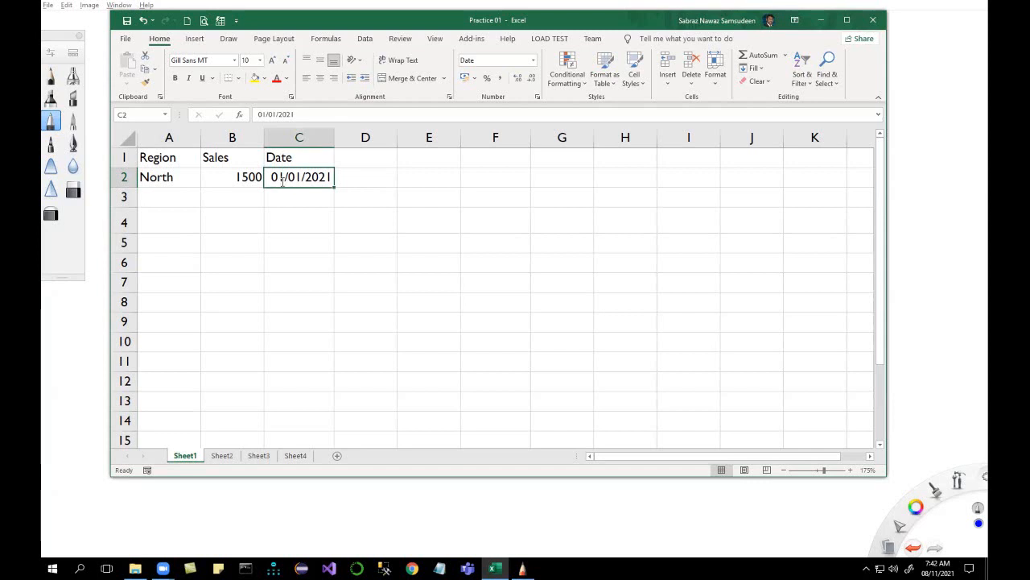
Change the date in cell C2 to 31/01/2021
{"action": "double_click", "coordinate": [281, 179]}
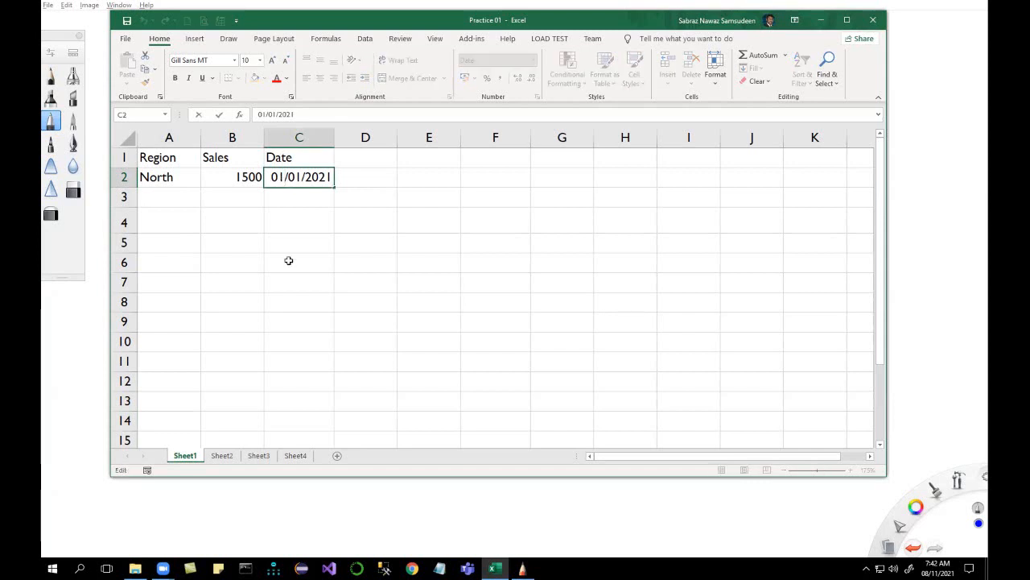
{"action": "key", "text": "BackSpace"}
{"action": "key", "text": "BackSpace"}
{"action": "type", "text": "21"}
{"action": "key", "text": "BackSpace"}
{"action": "key", "text": "BackSpace"}
{"action": "type", "text": "31"}
{"action": "key", "text": "Return"}
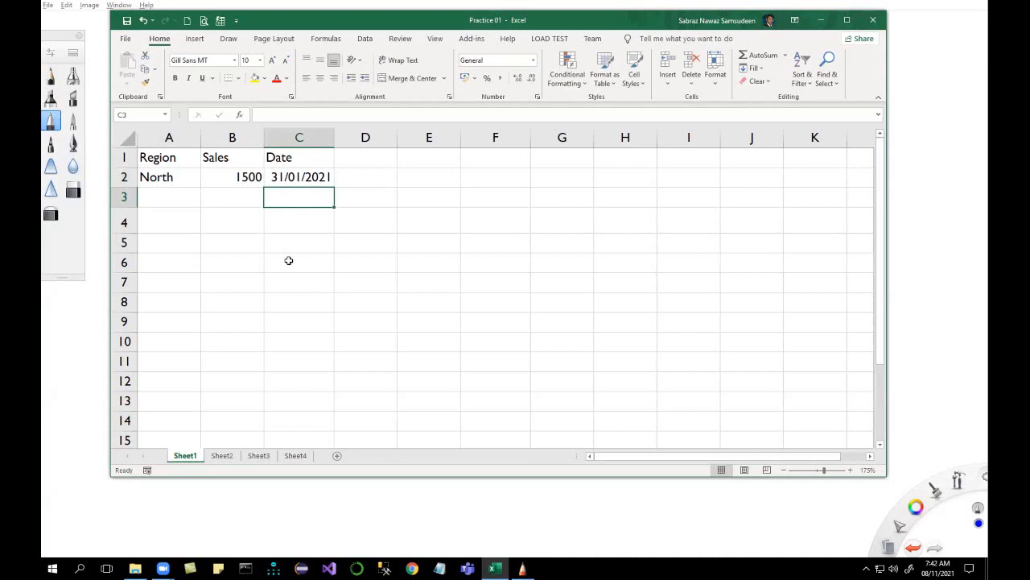
Enter the month-first date 01/31/2021 in cell C3 and widen column C
{"action": "type", "text": "01/"}
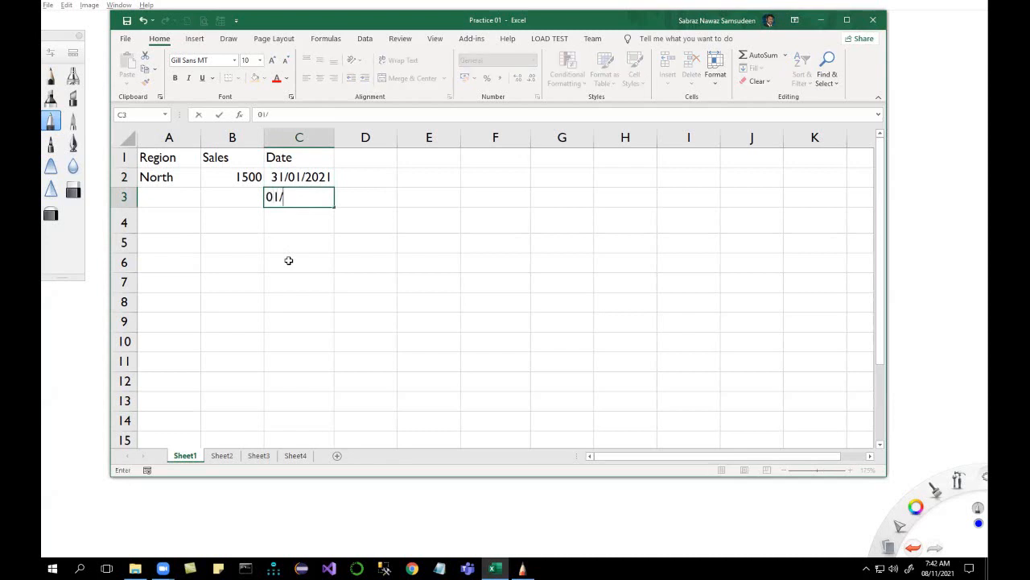
{"action": "type", "text": "31/2021"}
{"action": "key", "text": "Return"}
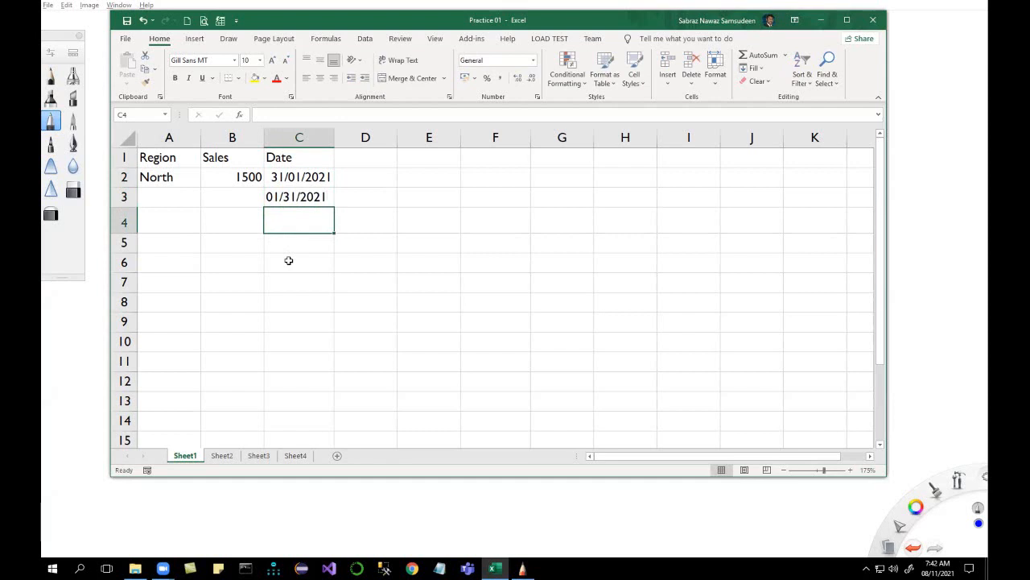
{"action": "left_click_drag", "start_coordinate": [334, 137], "coordinate": [401, 137]}
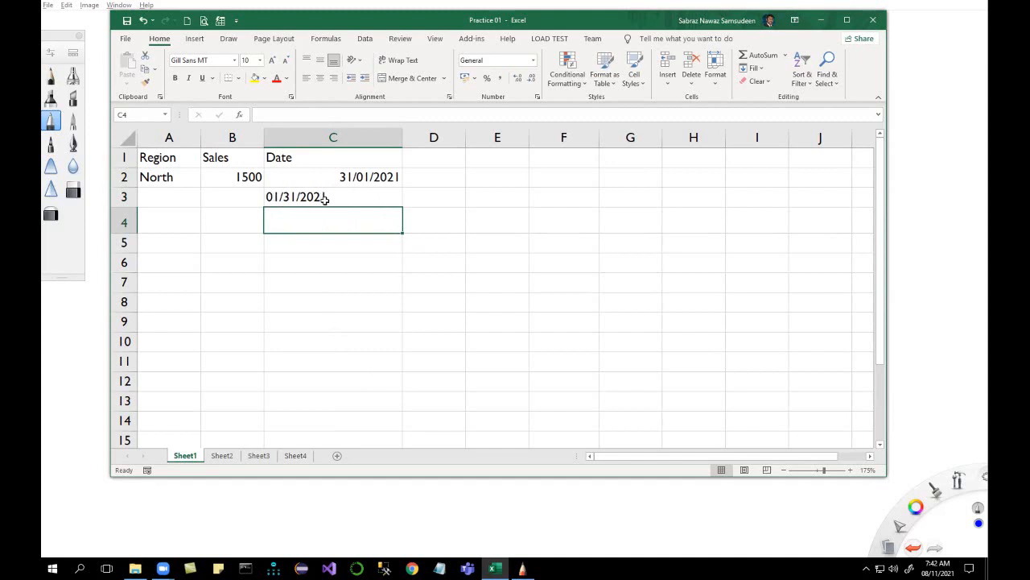
Replace the entry in C3 with the day-first date 31/01/2021 and reselect that cell
{"action": "left_click", "coordinate": [298, 197]}
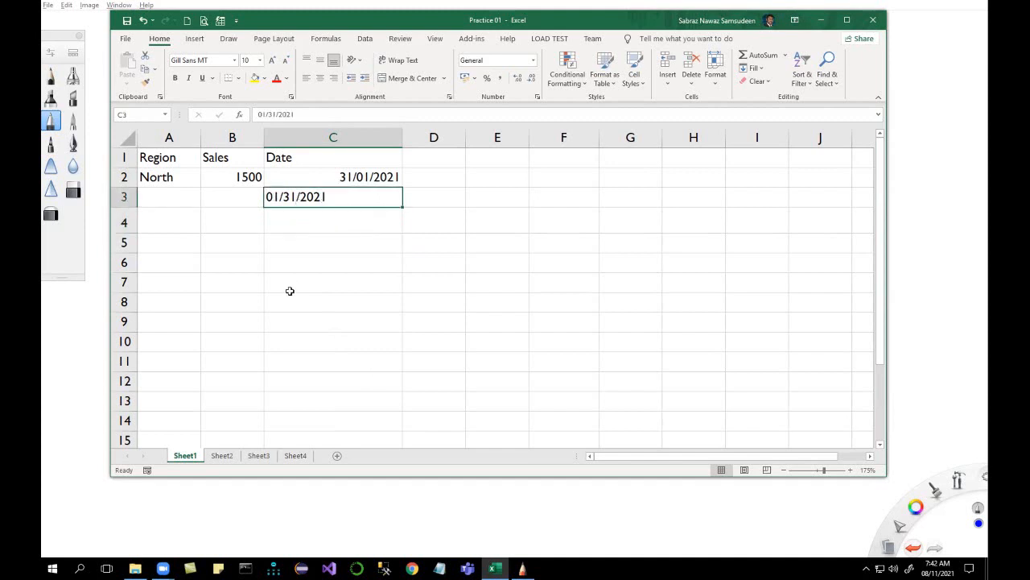
{"action": "type", "text": "31/01/2021"}
{"action": "key", "text": "Return"}
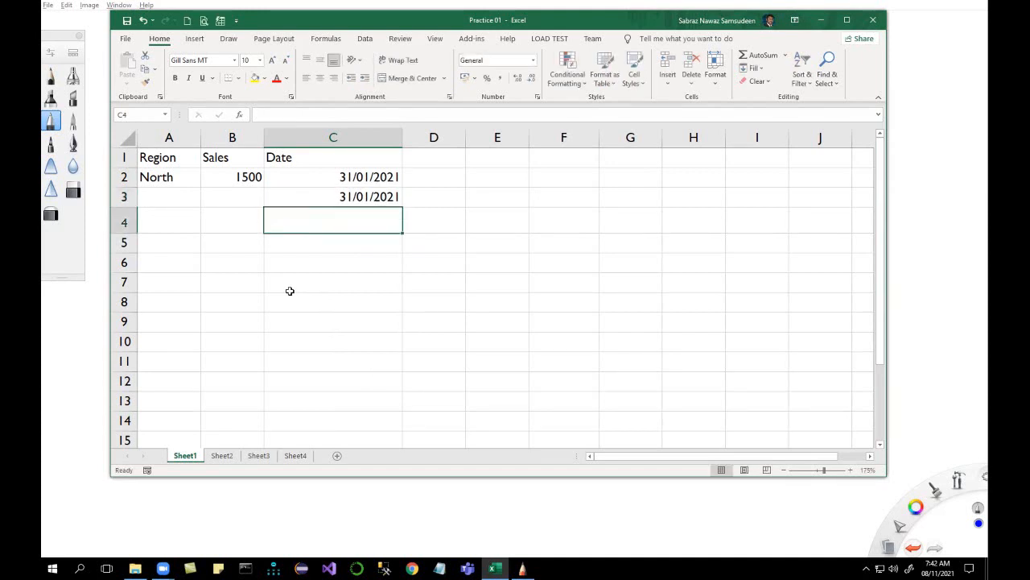
{"action": "left_click", "coordinate": [321, 198]}
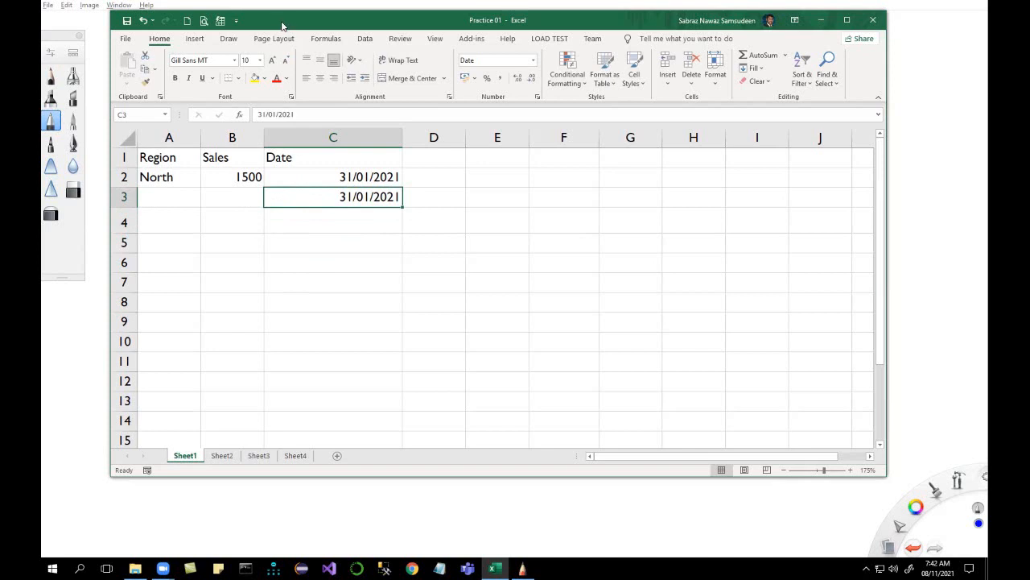
{"action": "left_click_drag", "start_coordinate": [282, 26], "coordinate": [271, 27]}
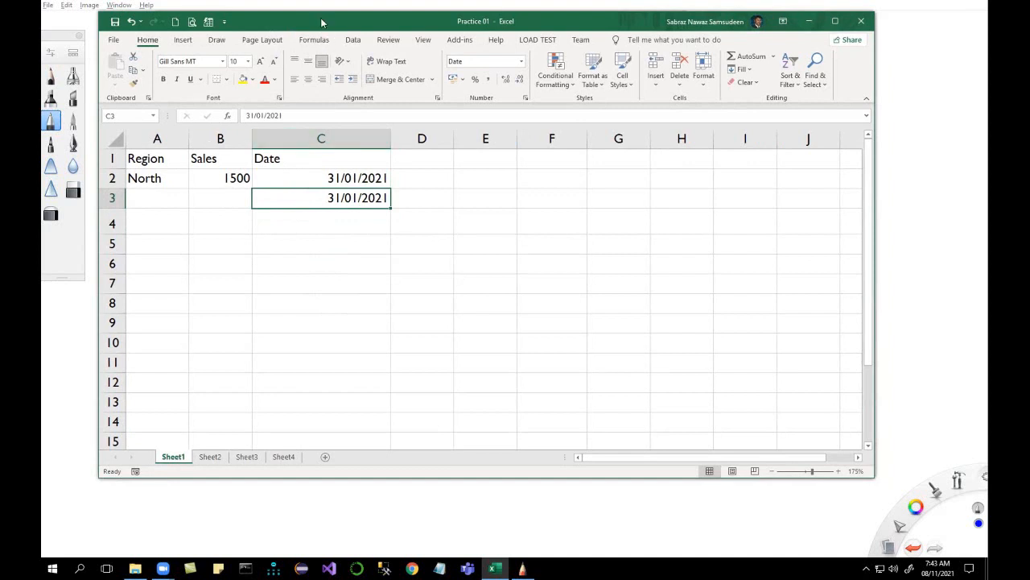
Enter the month-first date 01/31/2021 in cell D4 and widen column D slightly
{"action": "left_click", "coordinate": [406, 231]}
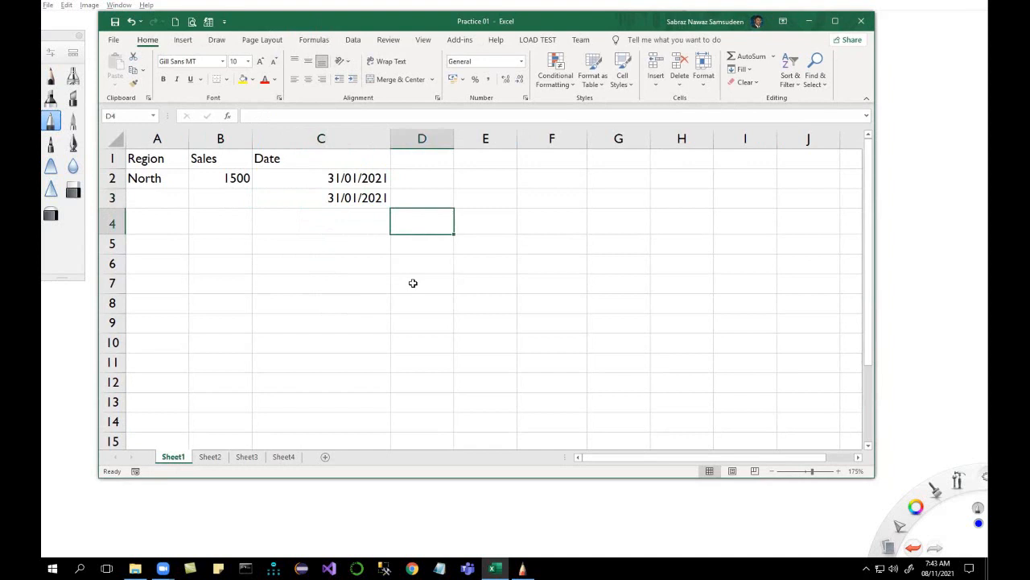
{"action": "type", "text": "31/01/"}
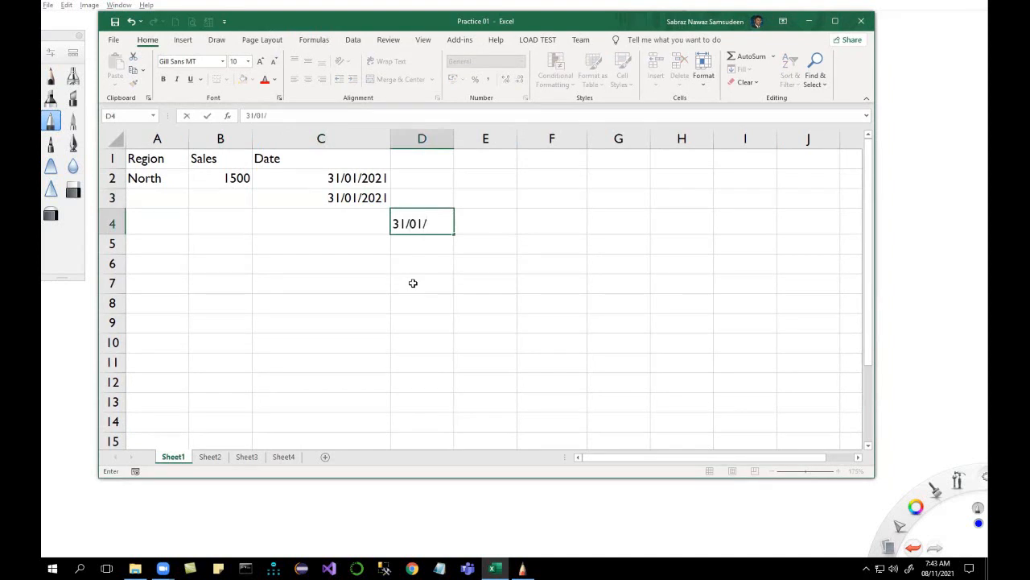
{"action": "key", "text": "BackSpace"}
{"action": "key", "text": "BackSpace"}
{"action": "key", "text": "BackSpace"}
{"action": "key", "text": "BackSpace"}
{"action": "key", "text": "BackSpace"}
{"action": "key", "text": "BackSpace"}
{"action": "type", "text": "01/31/2021"}
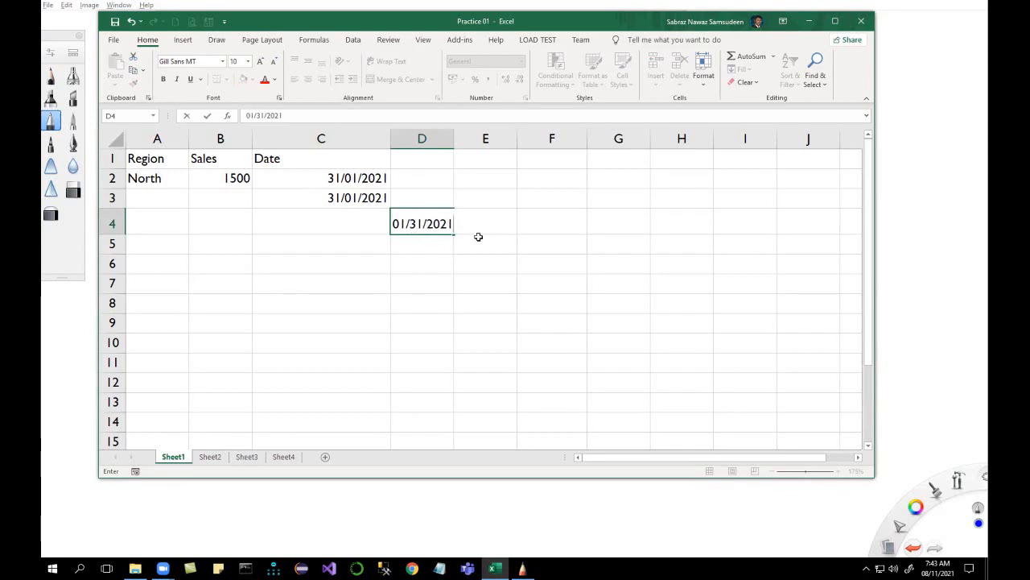
{"action": "left_click", "coordinate": [457, 240]}
{"action": "left_click", "coordinate": [439, 225]}
{"action": "left_click_drag", "start_coordinate": [454, 138], "coordinate": [473, 140]}
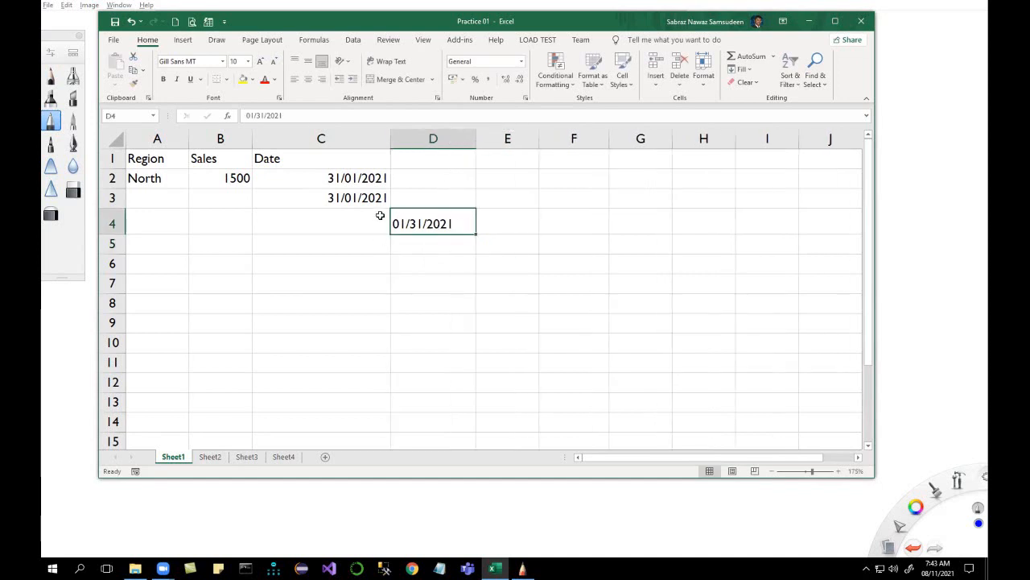
Switch to the Windows region settings and open the date section of the additional format customization
{"action": "left_click", "coordinate": [52, 568]}
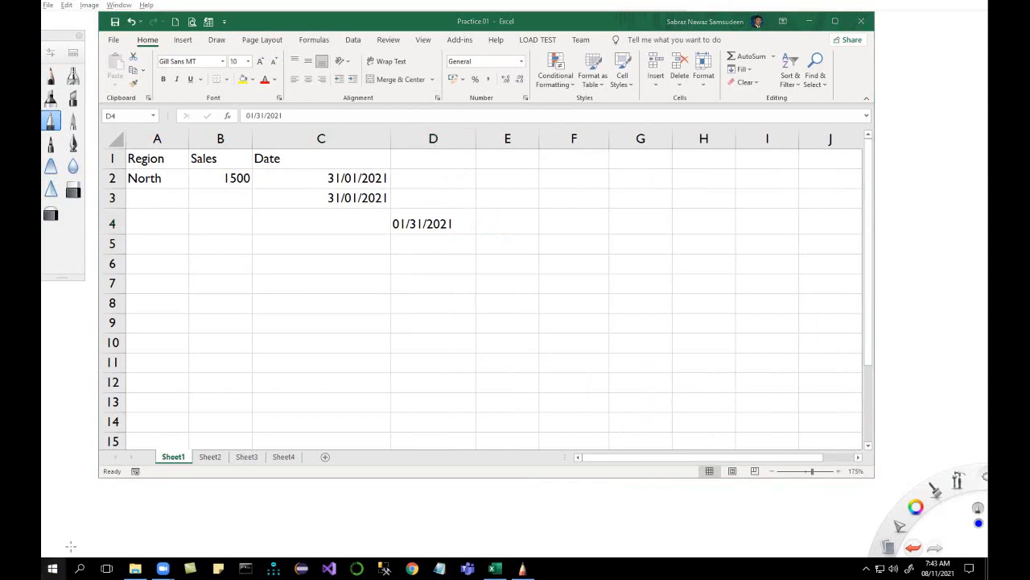
{"action": "type", "text": "region"}
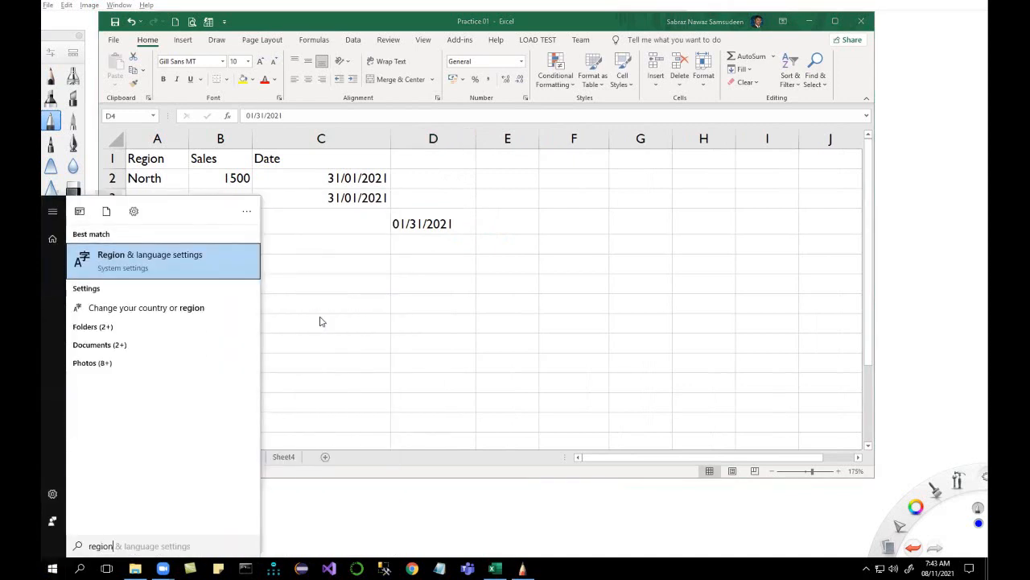
{"action": "key", "text": "Return"}
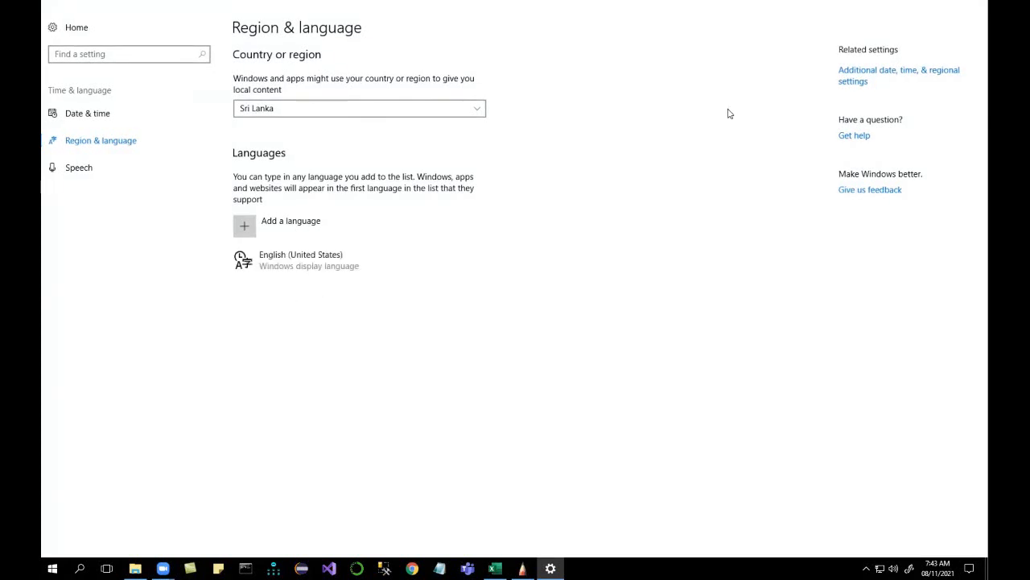
{"action": "left_click", "coordinate": [866, 75]}
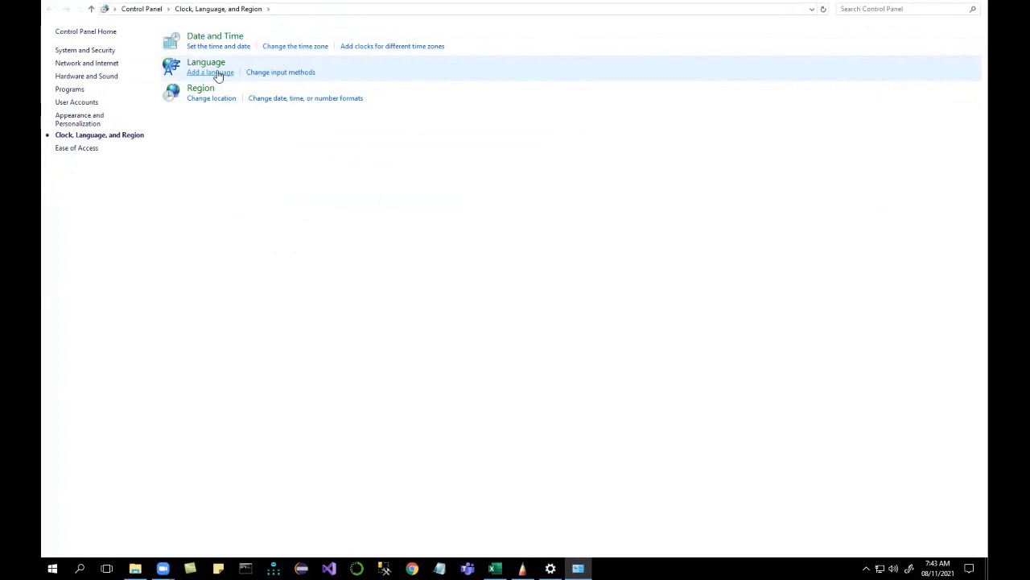
{"action": "left_click", "coordinate": [270, 101]}
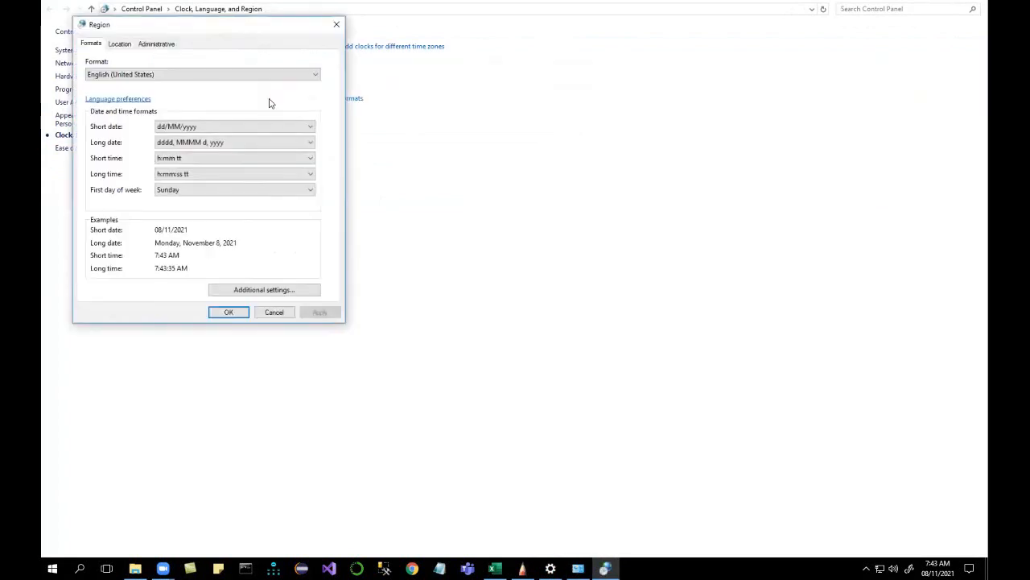
{"action": "left_click_drag", "start_coordinate": [180, 39], "coordinate": [245, 40]}
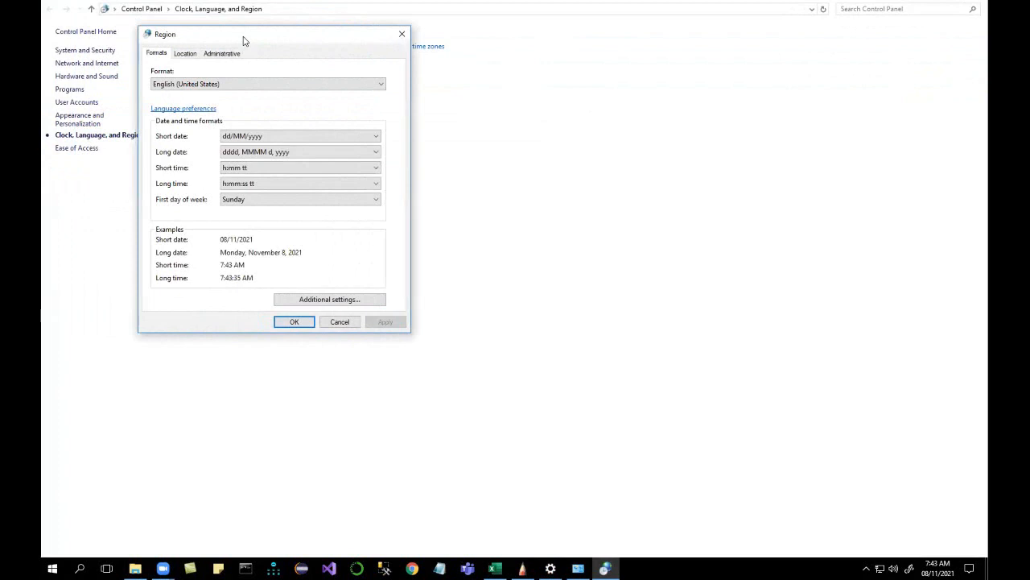
{"action": "left_click", "coordinate": [325, 298]}
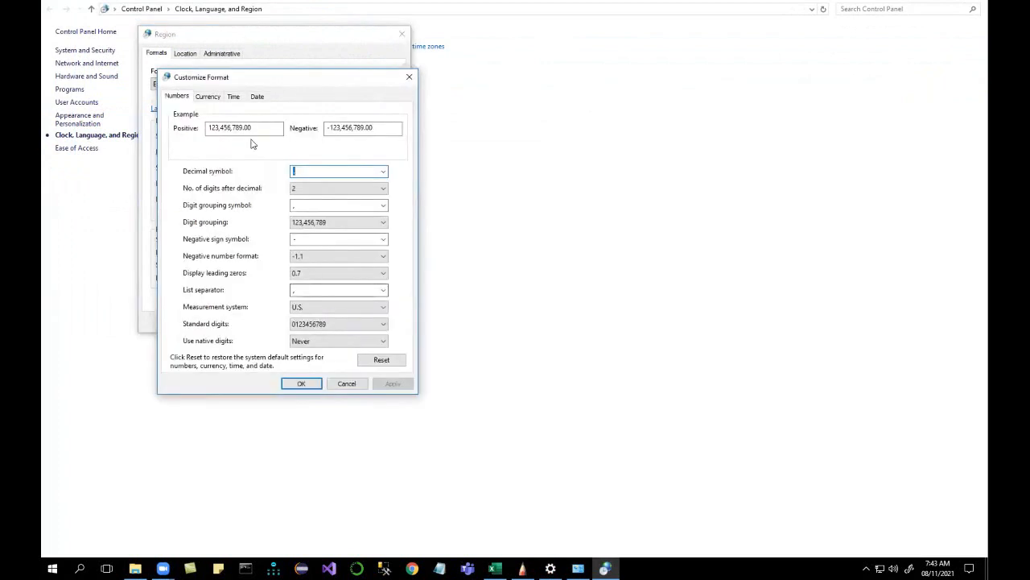
{"action": "left_click", "coordinate": [256, 98]}
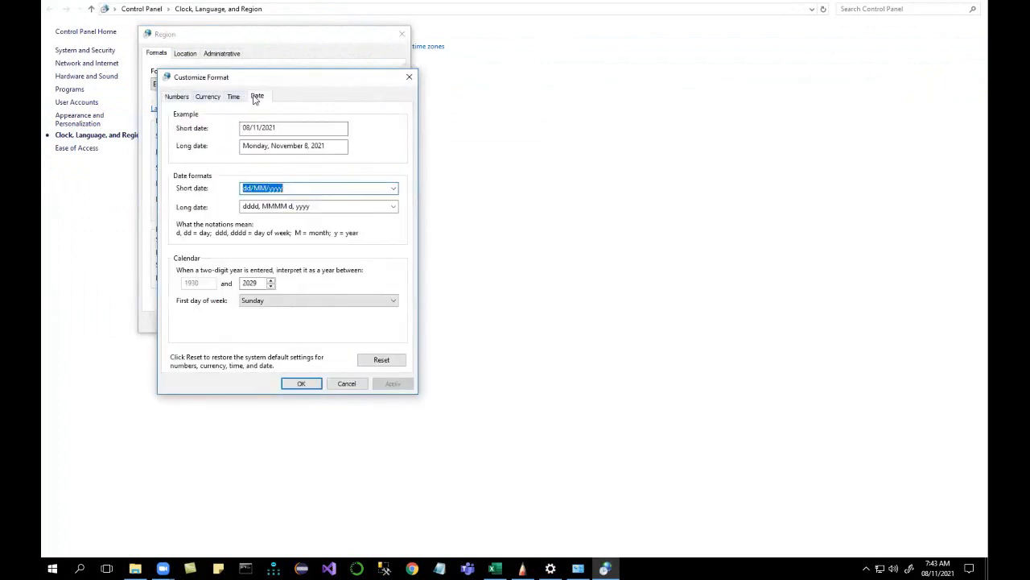
Try the short date format MM/dd/yyyy, then discard the change and close the Region dialog
{"action": "left_click", "coordinate": [255, 188]}
{"action": "left_click_drag", "start_coordinate": [244, 187], "coordinate": [298, 190]}
{"action": "left_click", "coordinate": [251, 187]}
{"action": "left_click_drag", "start_coordinate": [252, 186], "coordinate": [234, 188]}
{"action": "type", "text": "MM"}
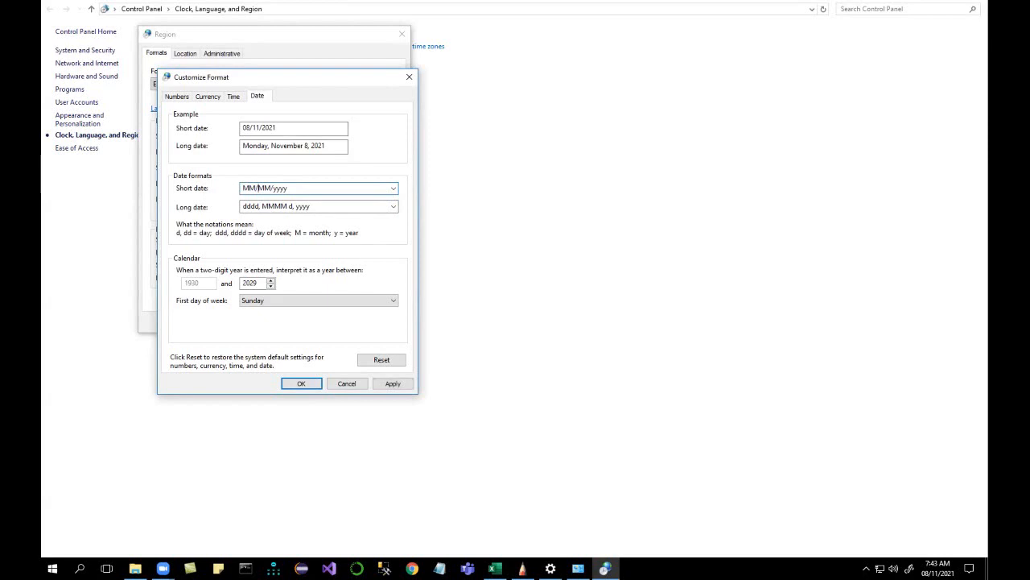
{"action": "key", "text": "Right"}
{"action": "key", "text": "BackSpace"}
{"action": "key", "text": "BackSpace"}
{"action": "type", "text": "dd"}
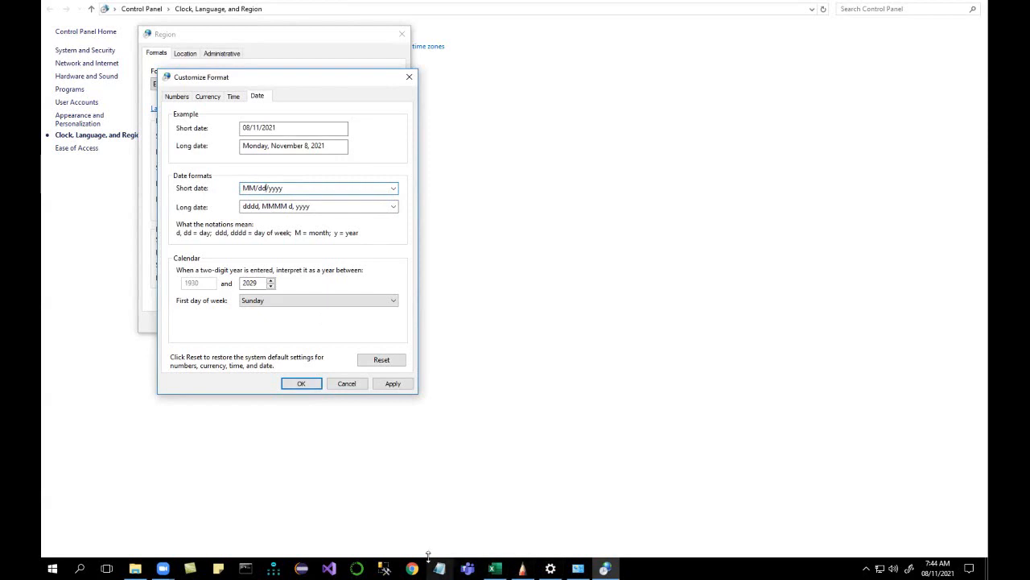
{"action": "left_click", "coordinate": [348, 384]}
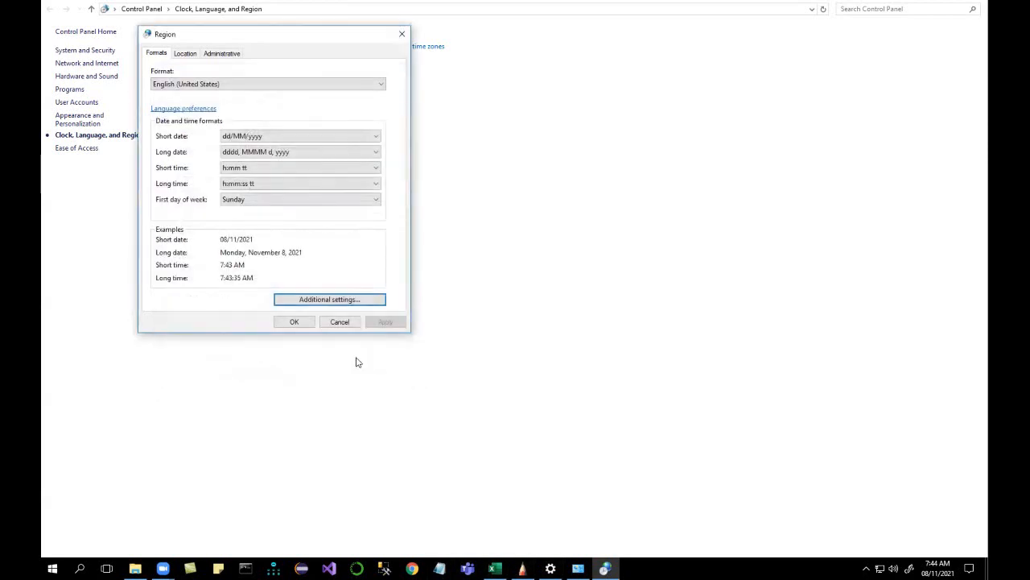
{"action": "left_click", "coordinate": [341, 323]}
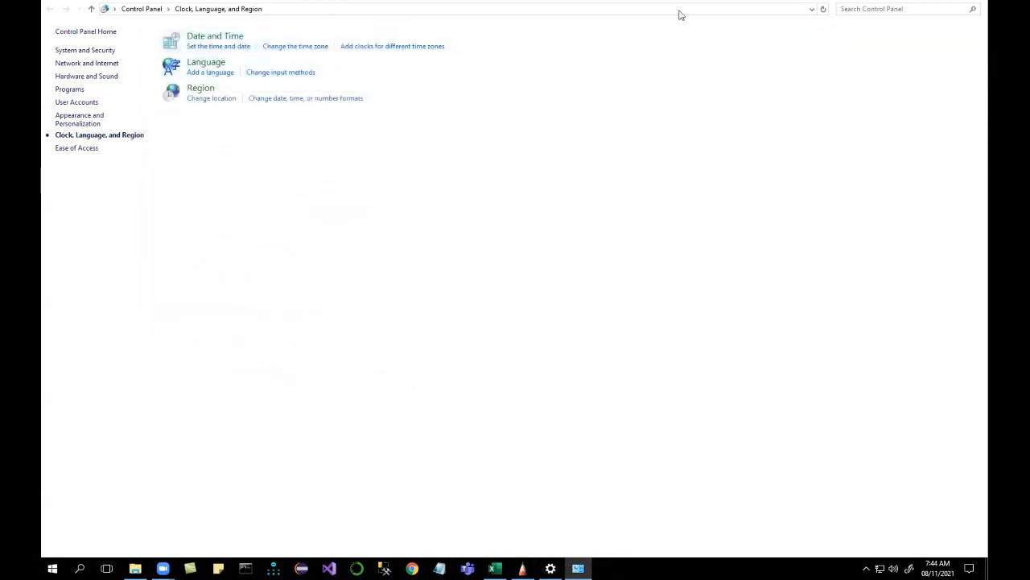
Switch back to the Practice 01 workbook in Excel and clear the test dates from D4 and C3
{"action": "left_click", "coordinate": [495, 568]}
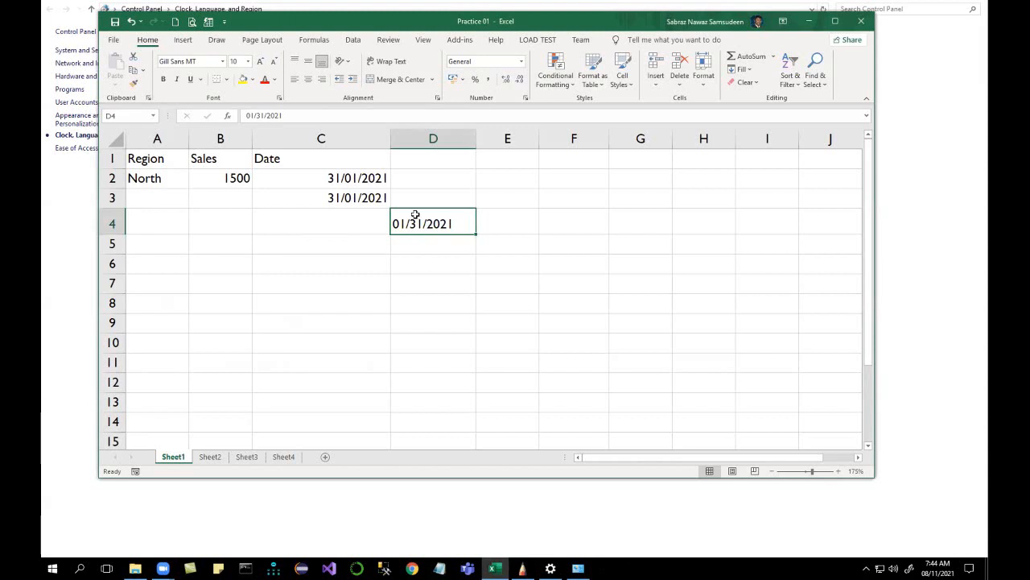
{"action": "key", "text": "Delete"}
{"action": "left_click", "coordinate": [354, 199]}
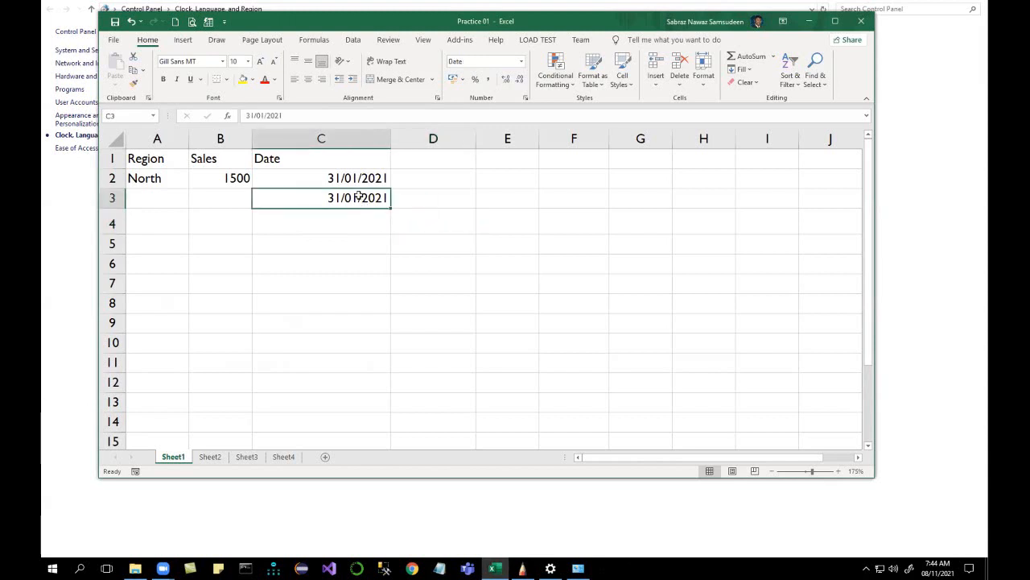
{"action": "key", "text": "Delete"}
Widen columns A and B slightly and select the sales value in B2
{"action": "left_click", "coordinate": [178, 179]}
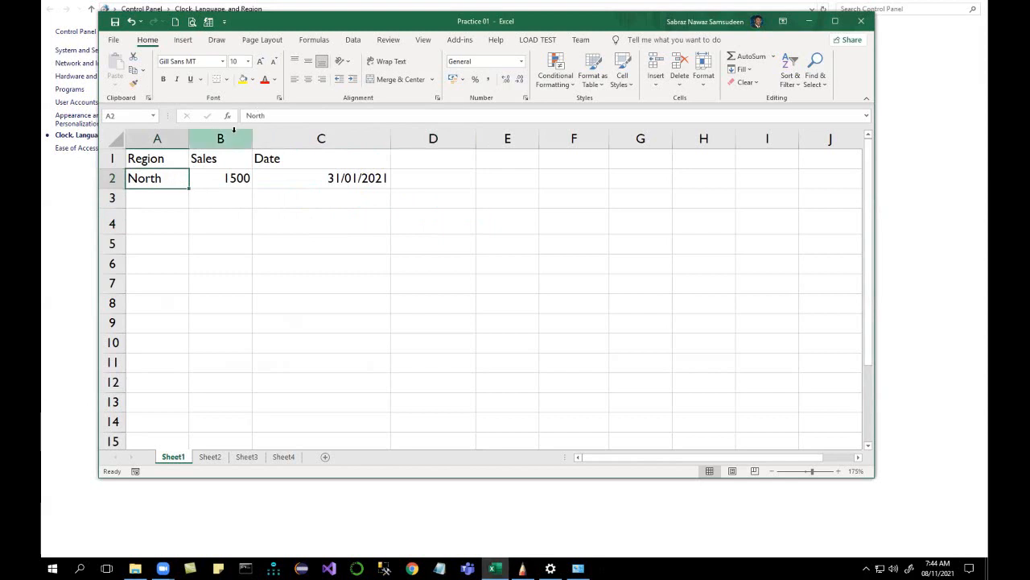
{"action": "left_click_drag", "start_coordinate": [188, 140], "coordinate": [271, 141]}
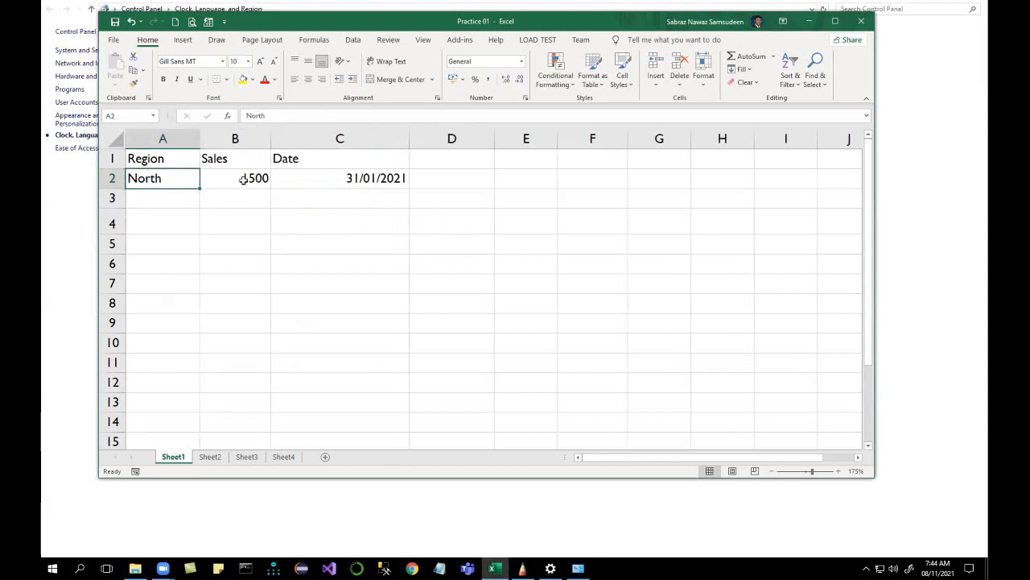
{"action": "left_click", "coordinate": [243, 180]}
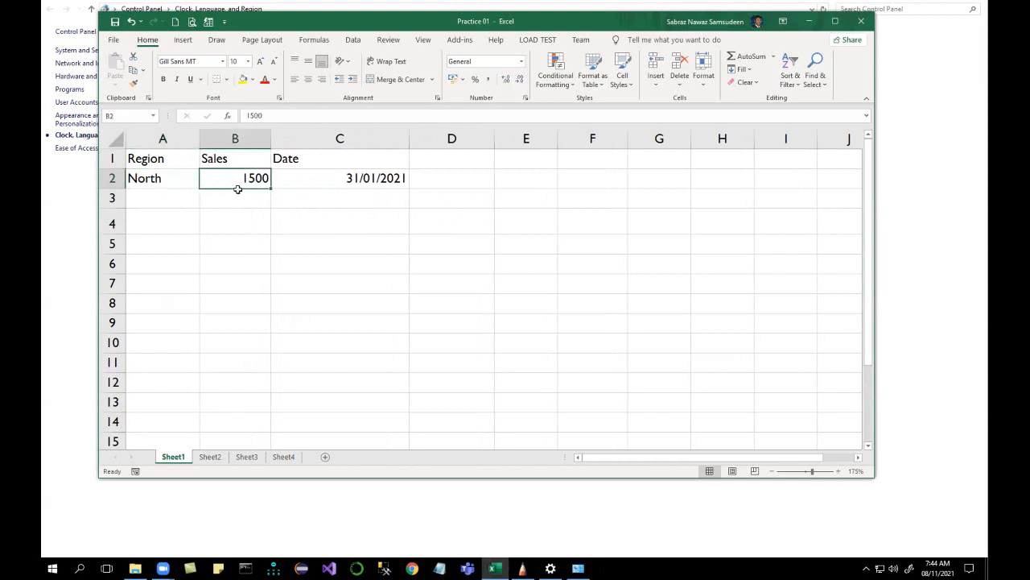
Format the date in C2 as Number, then switch its format back to Short Date
{"action": "left_click", "coordinate": [297, 180]}
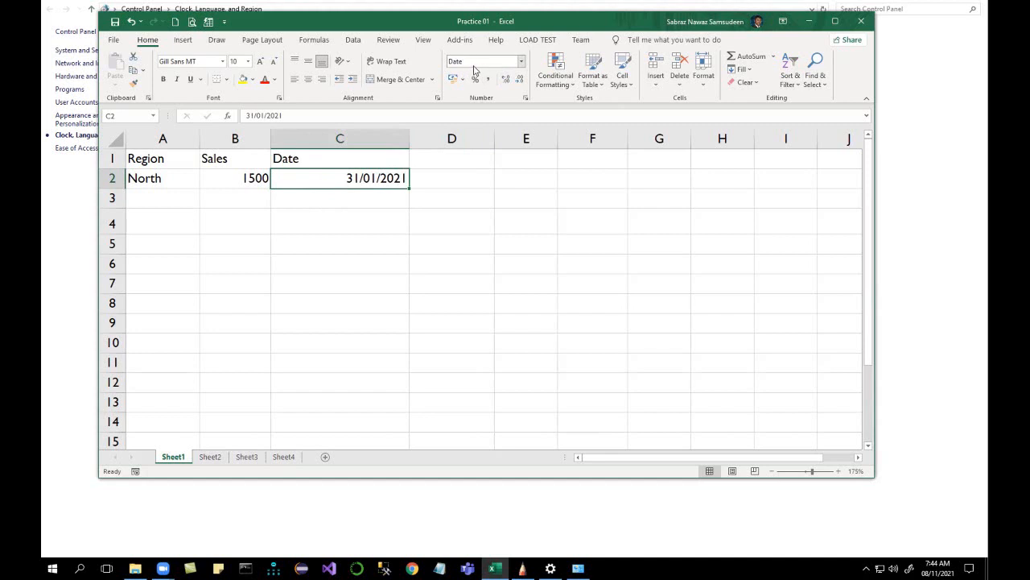
{"action": "left_click", "coordinate": [522, 62]}
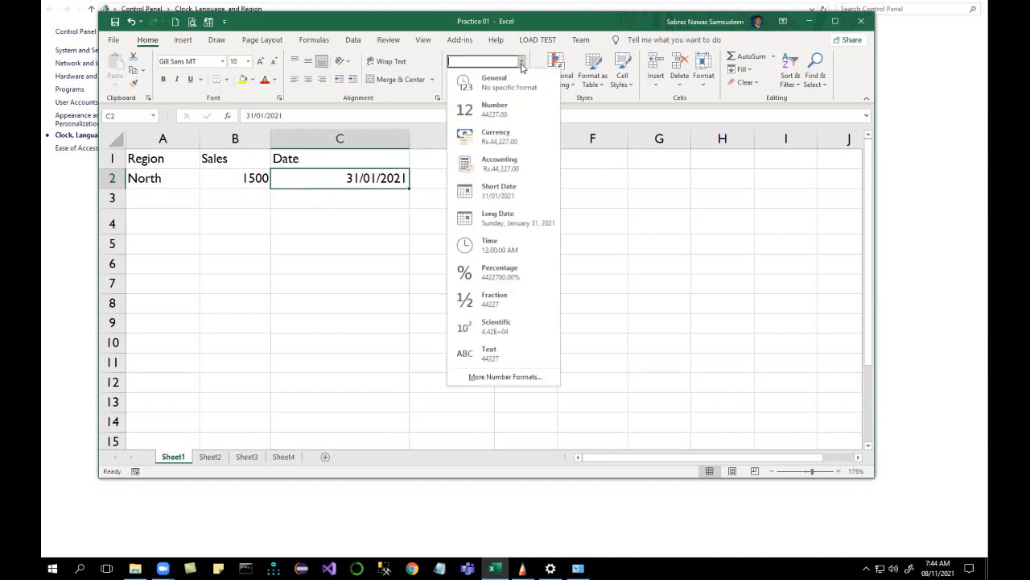
{"action": "left_click", "coordinate": [502, 108]}
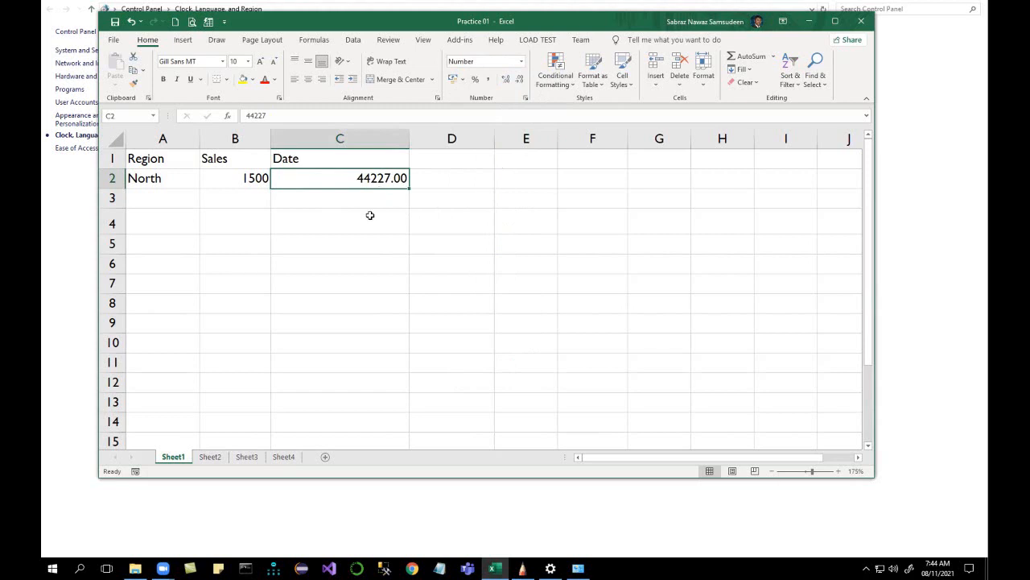
{"action": "left_click", "coordinate": [519, 61]}
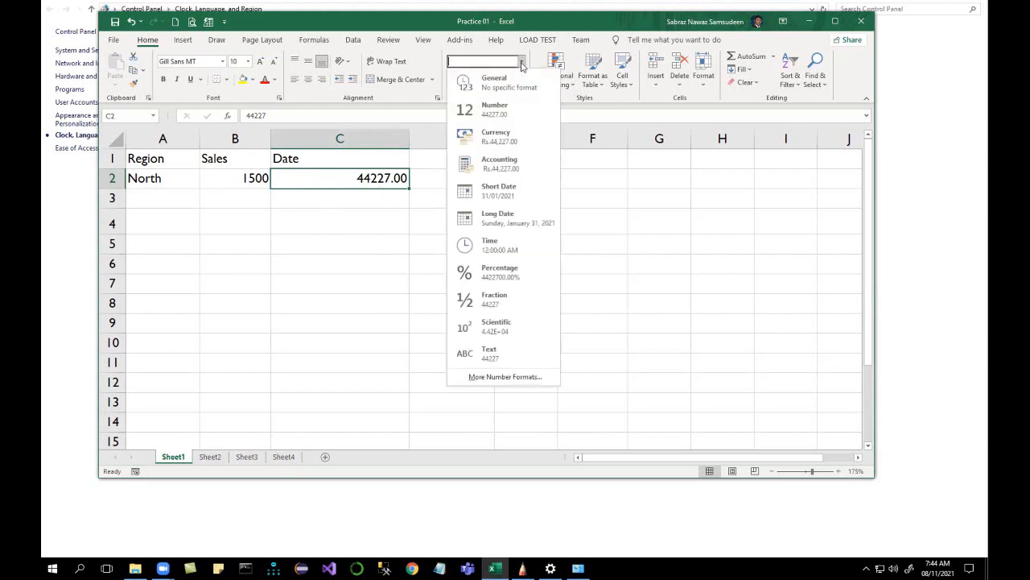
{"action": "left_click", "coordinate": [498, 191]}
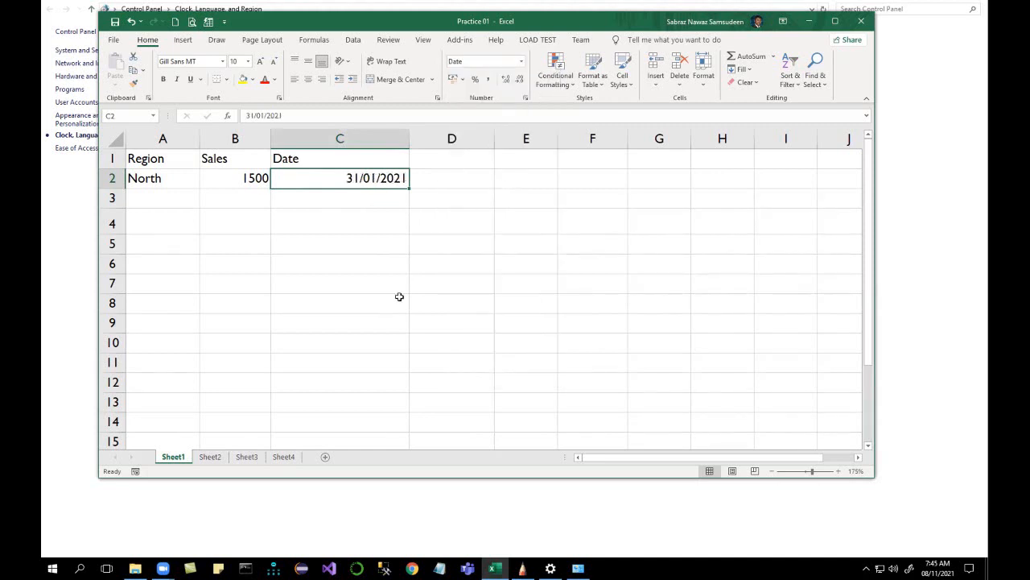
Enter the date 1/1/1900 in C2 and format the cell as Number
{"action": "type", "text": "1/01/"}
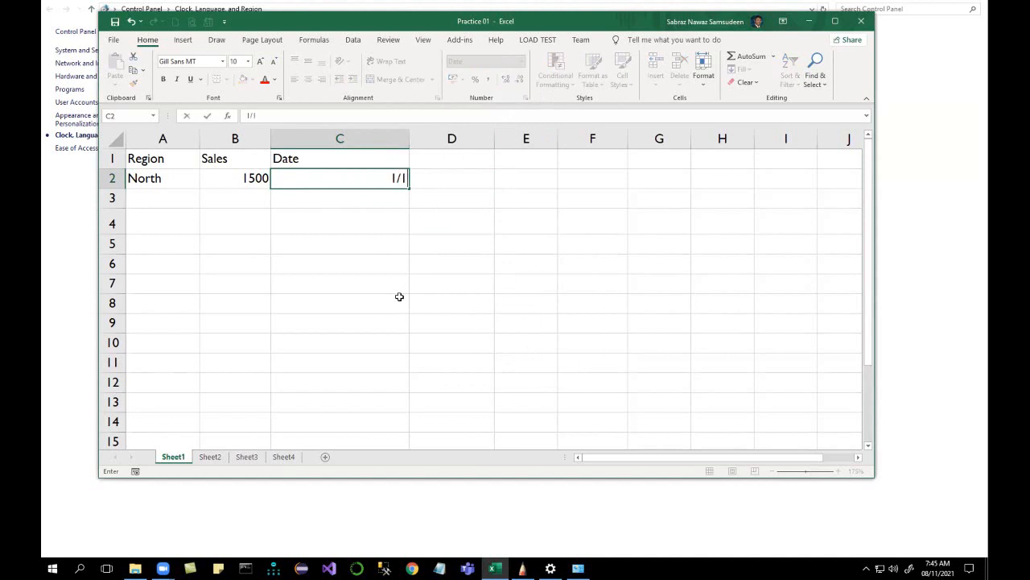
{"action": "type", "text": "1900"}
{"action": "key", "text": "Return"}
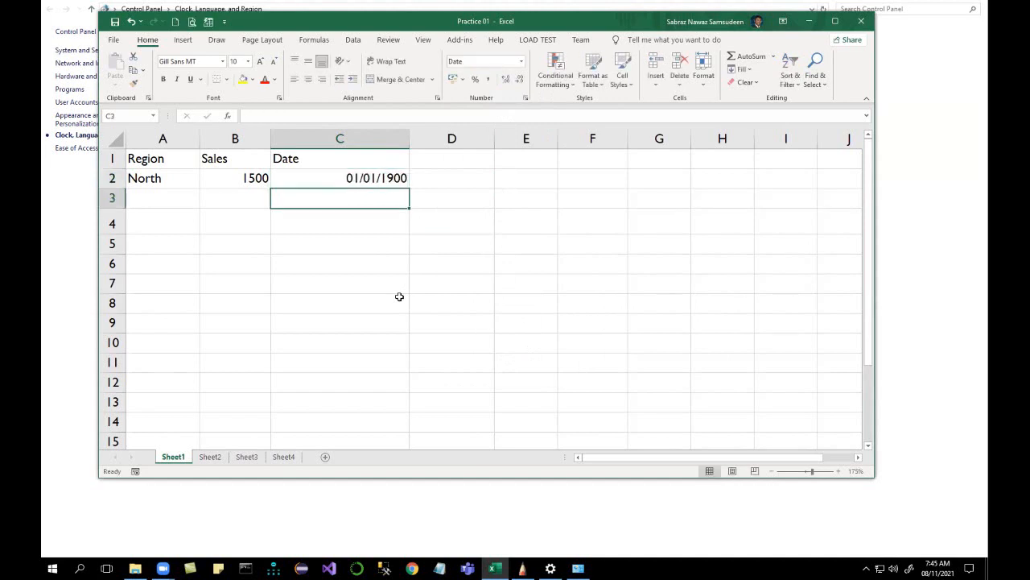
{"action": "left_click", "coordinate": [387, 182]}
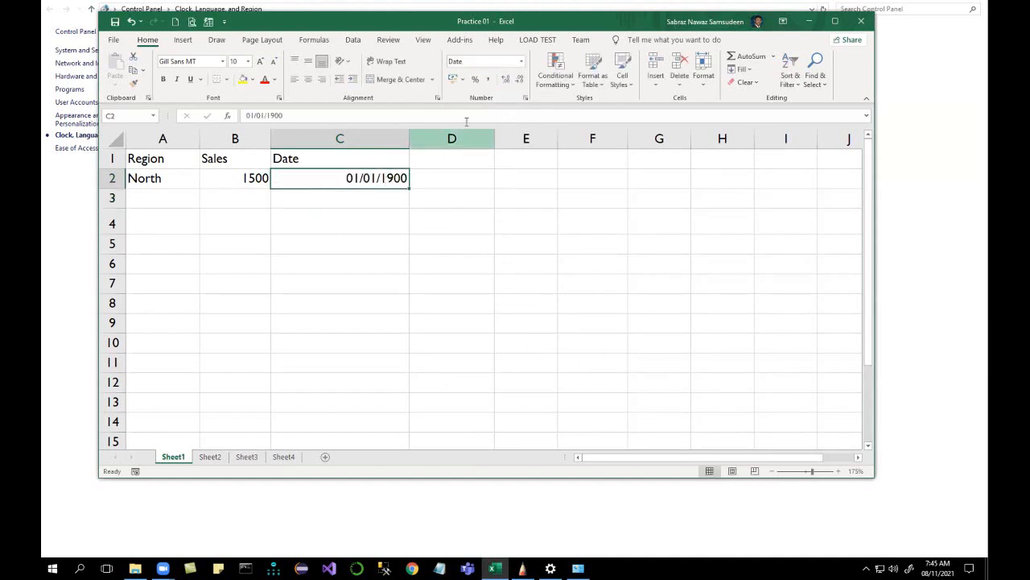
{"action": "left_click", "coordinate": [521, 61]}
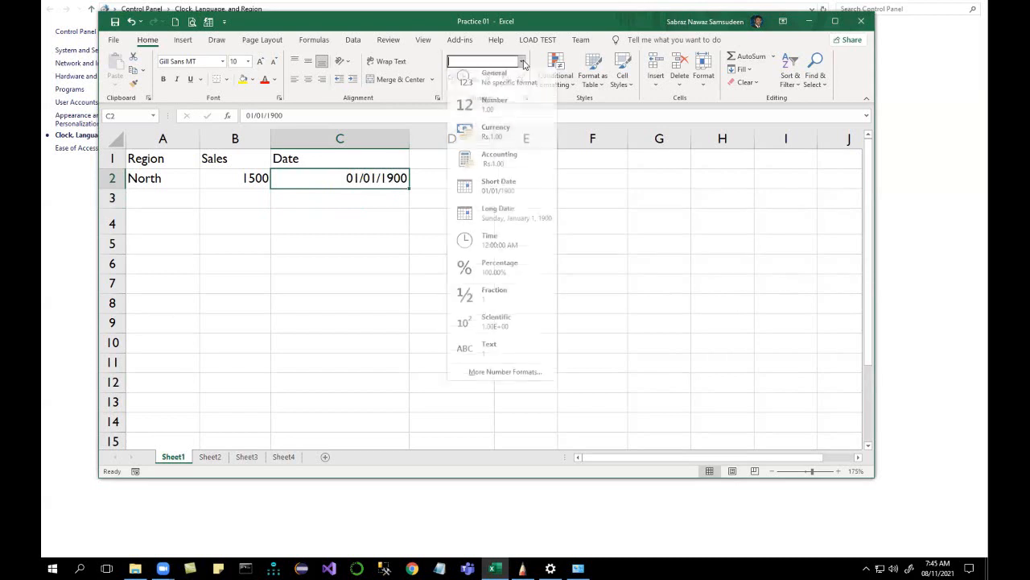
{"action": "left_click", "coordinate": [497, 107]}
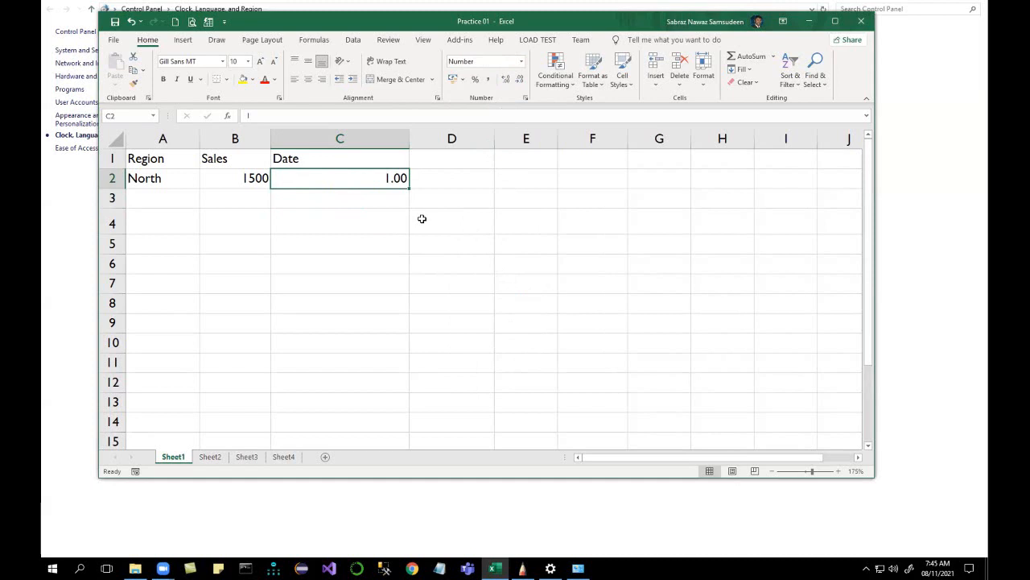
Replace the value in C2 with the number 2
{"action": "left_click", "coordinate": [521, 61]}
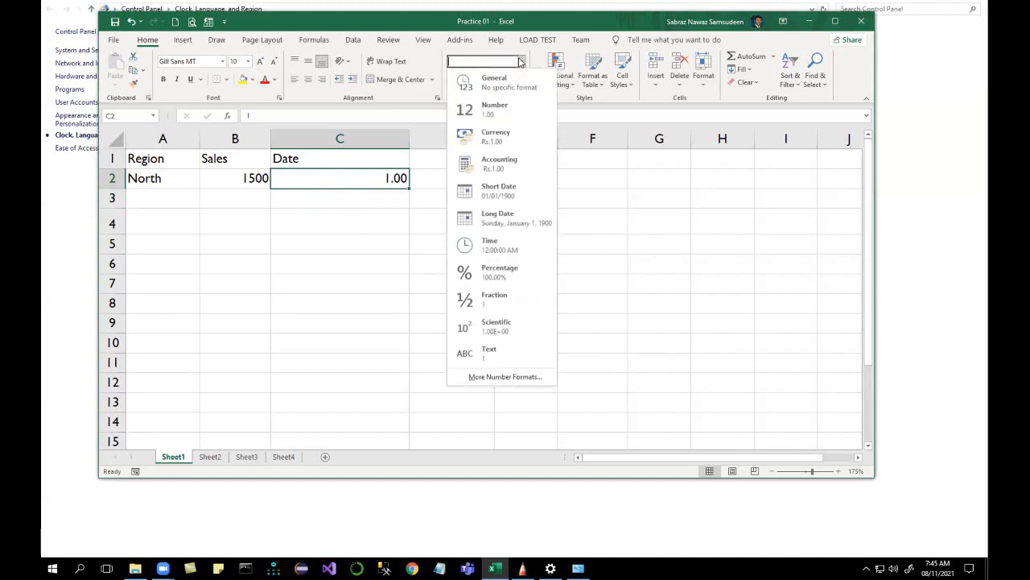
{"action": "left_click", "coordinate": [364, 178]}
{"action": "left_click", "coordinate": [370, 235]}
{"action": "left_click", "coordinate": [371, 177]}
{"action": "key", "text": "F2"}
{"action": "key", "text": "BackSpace"}
{"action": "type", "text": "2"}
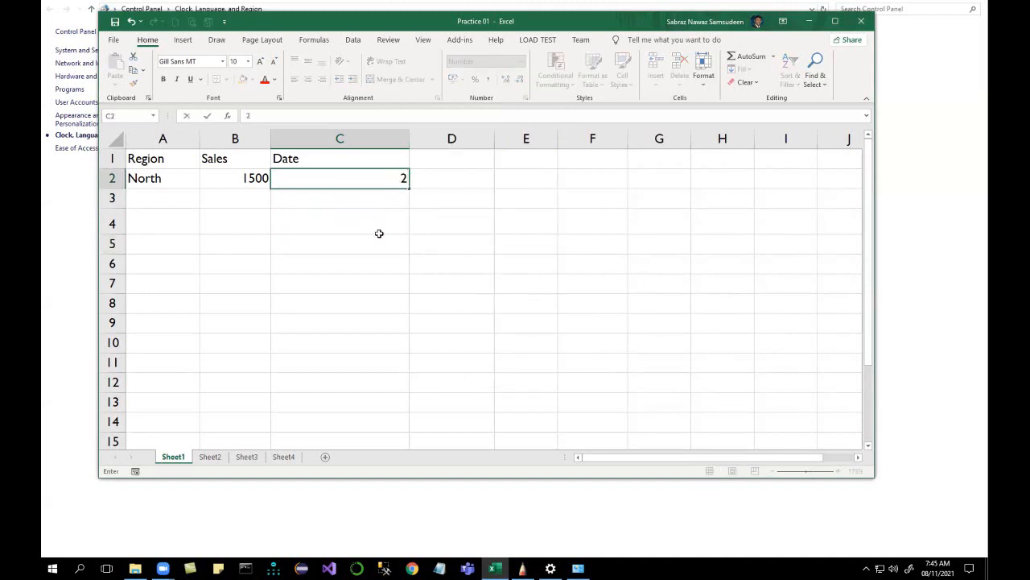
{"action": "key", "text": "Return"}
Format the number in C2 as Short Date
{"action": "left_click", "coordinate": [373, 177]}
{"action": "left_click", "coordinate": [520, 80]}
{"action": "left_click", "coordinate": [520, 79]}
{"action": "left_click", "coordinate": [521, 61]}
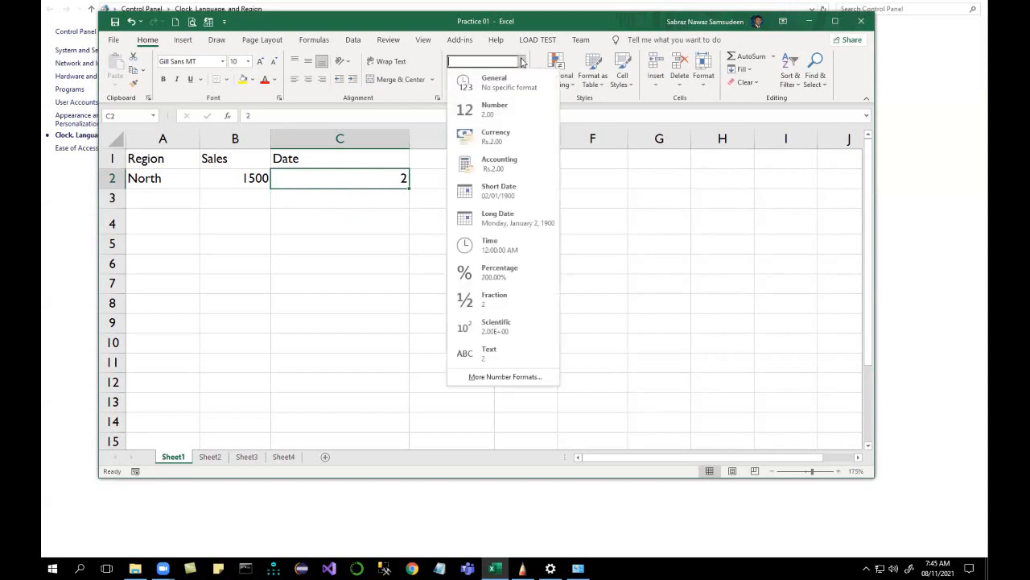
{"action": "left_click", "coordinate": [512, 190]}
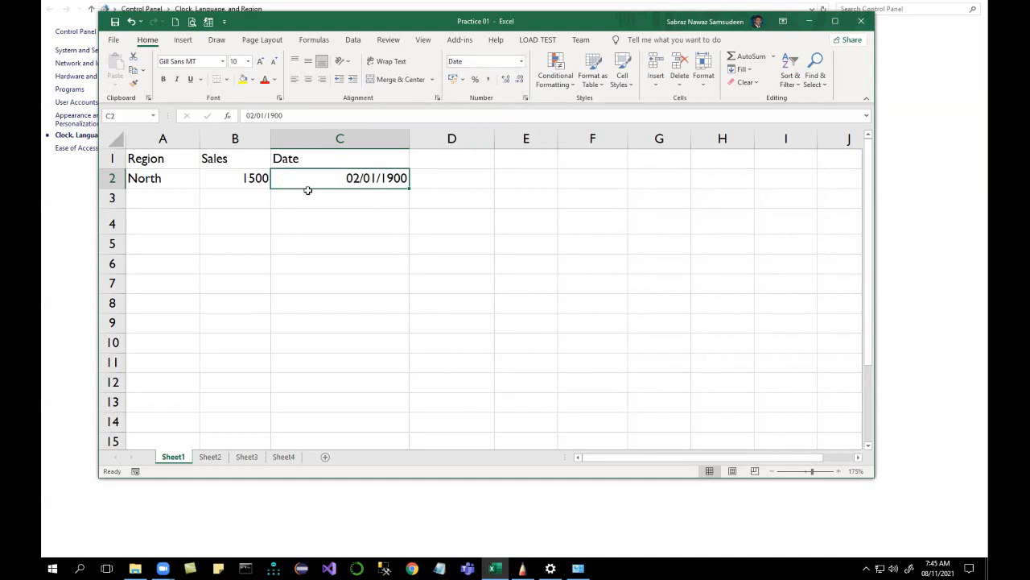
Enter the date 31/01/2021 in C2 and reselect the cell
{"action": "type", "text": "31"}
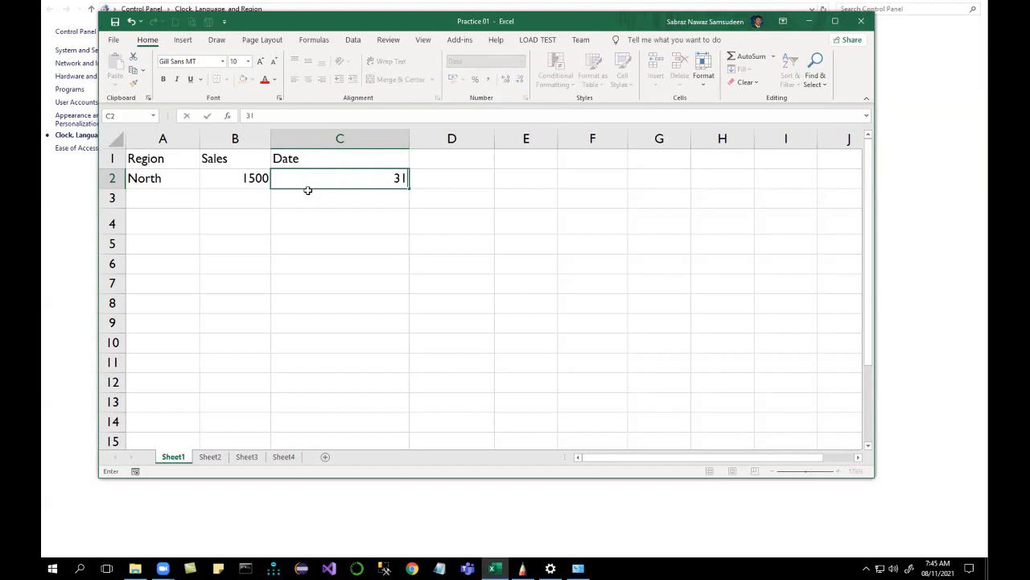
{"action": "type", "text": "/01/2021"}
{"action": "key", "text": "Return"}
{"action": "left_click", "coordinate": [307, 182]}
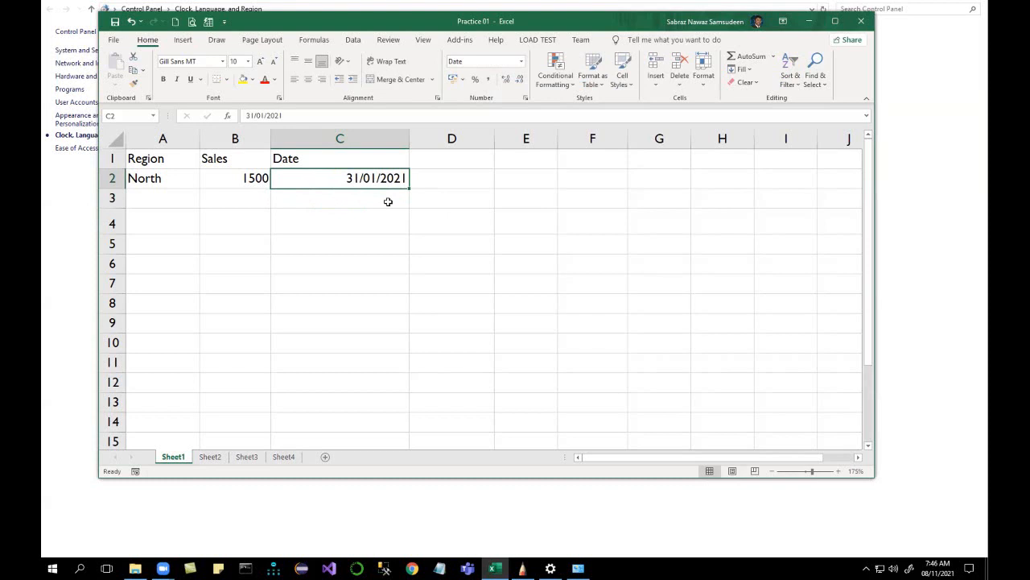
Try the General and Long Date formats on C2, then set it back to Short Date
{"action": "left_click", "coordinate": [521, 62]}
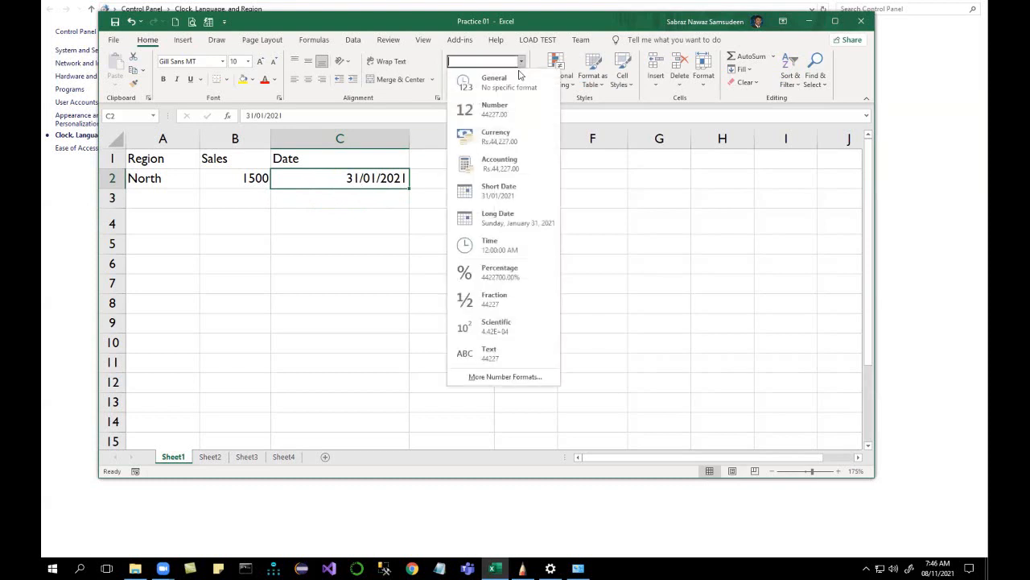
{"action": "left_click", "coordinate": [508, 91]}
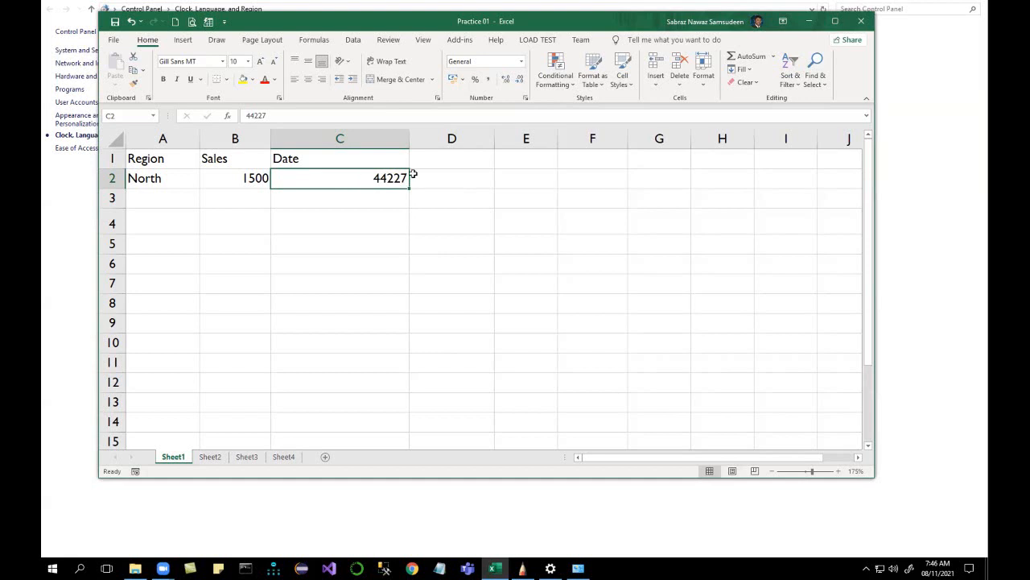
{"action": "left_click", "coordinate": [524, 62]}
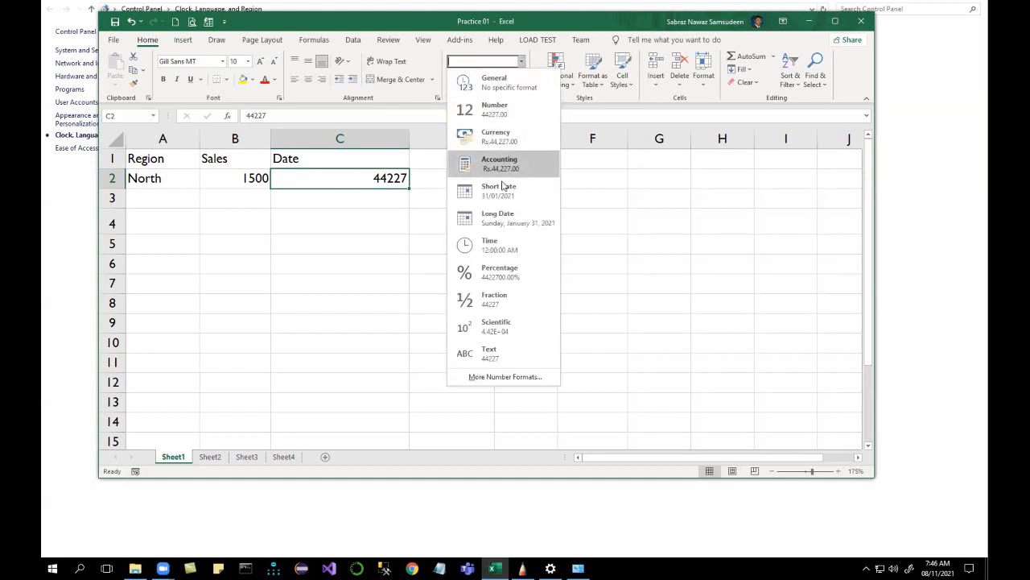
{"action": "left_click", "coordinate": [503, 211]}
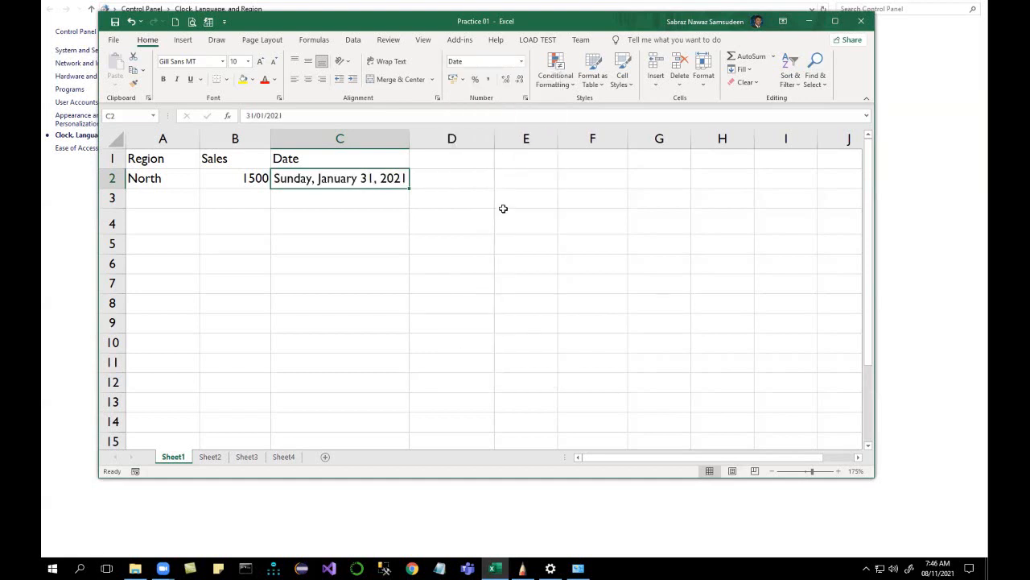
{"action": "left_click", "coordinate": [524, 62]}
{"action": "left_click", "coordinate": [504, 195]}
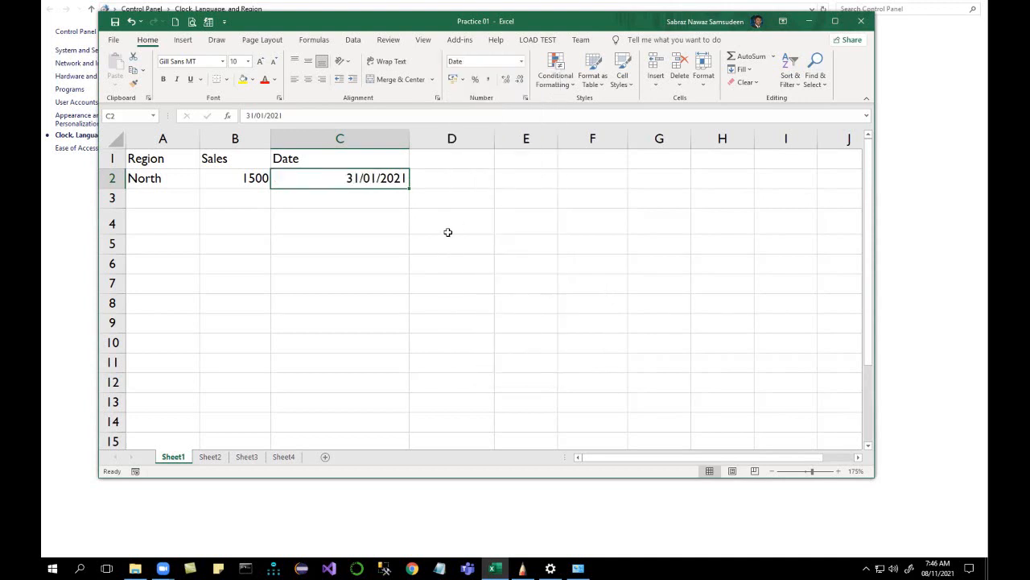
Fill row 3 of the table with region East, sales 2545 and date 19/02/2021
{"action": "left_click", "coordinate": [169, 201]}
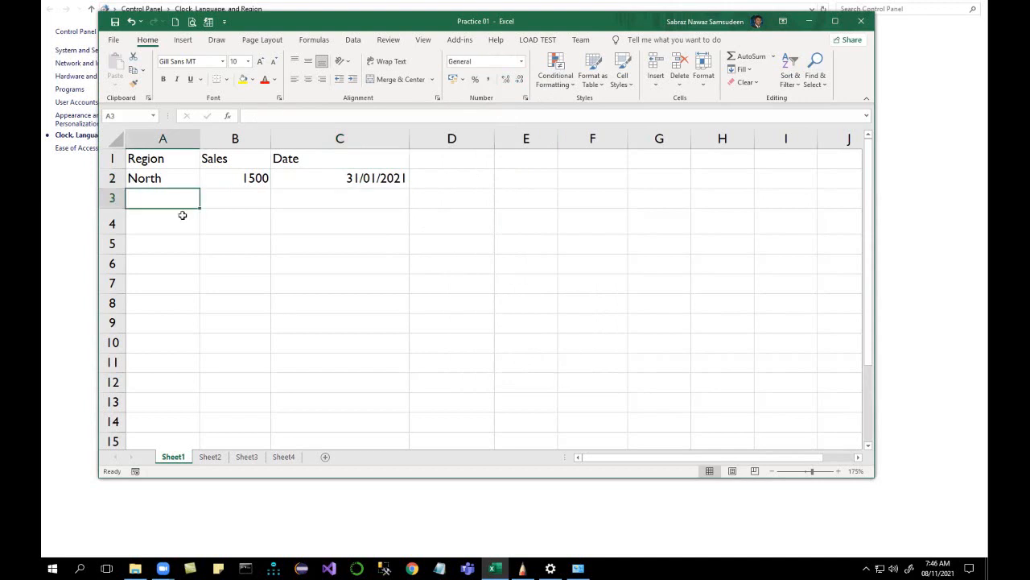
{"action": "type", "text": "East"}
{"action": "key", "text": "Tab"}
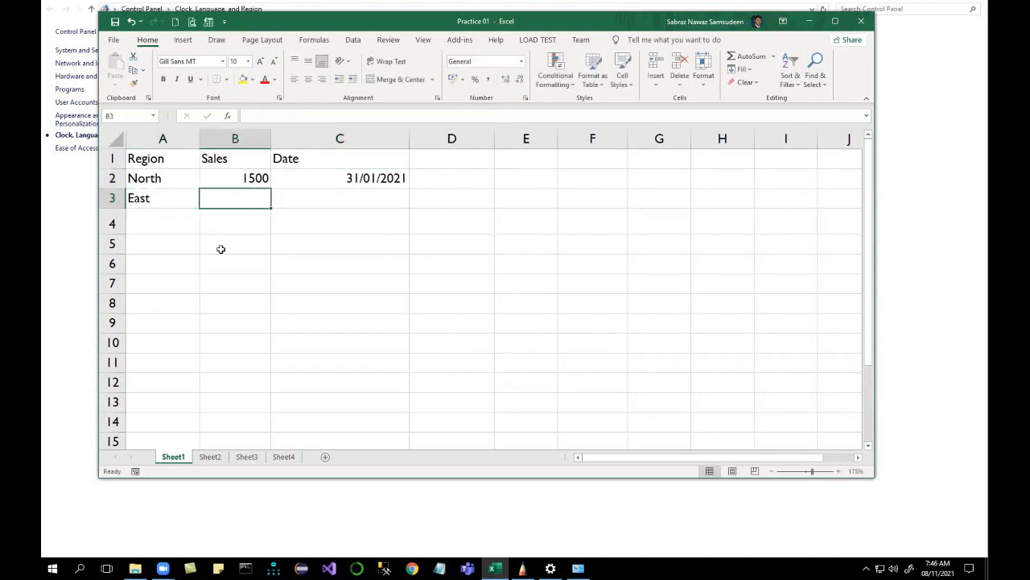
{"action": "type", "text": "2545"}
{"action": "key", "text": "Tab"}
{"action": "type", "text": "19/"}
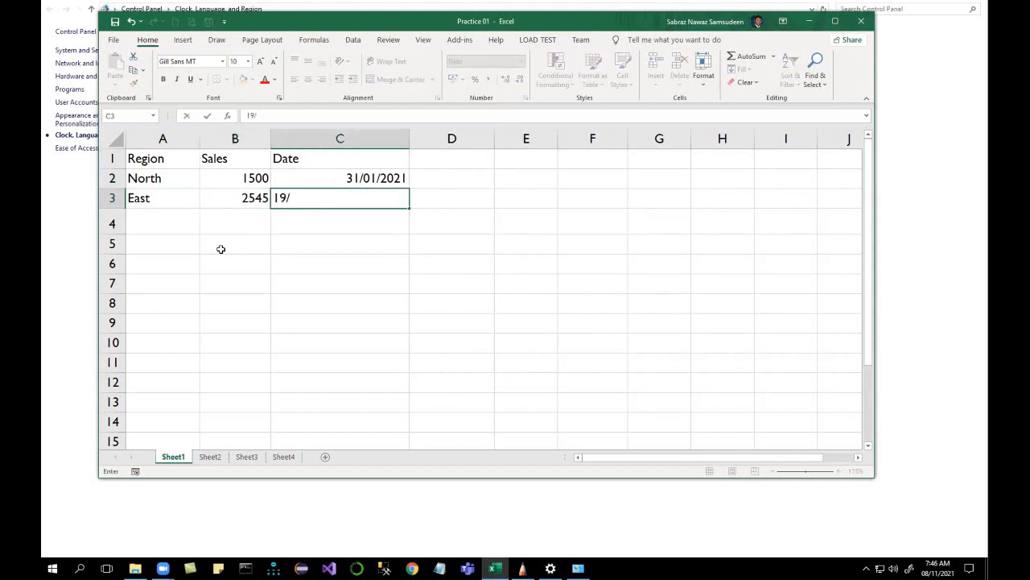
{"action": "type", "text": "02/2021"}
{"action": "key", "text": "Return"}
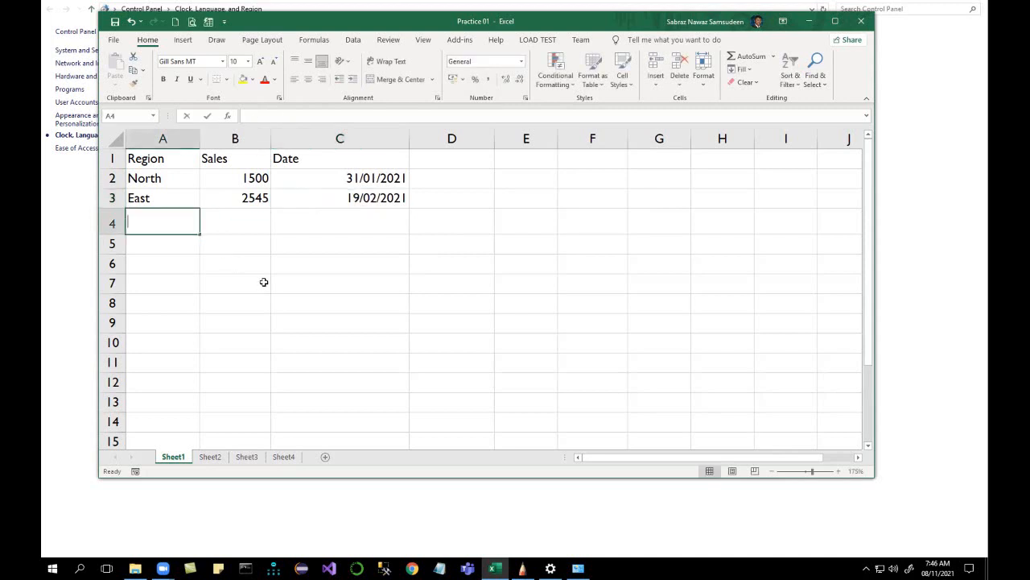
Fill row 4 of the table with region South, sales 1200 and date 20/2/2021
{"action": "type", "text": "South"}
{"action": "key", "text": "Tab"}
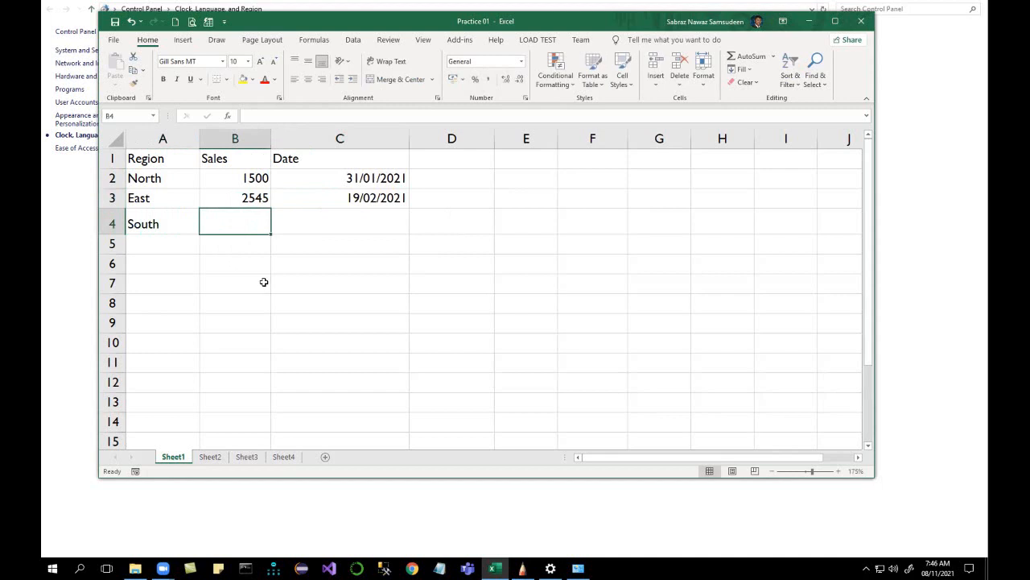
{"action": "type", "text": "1200"}
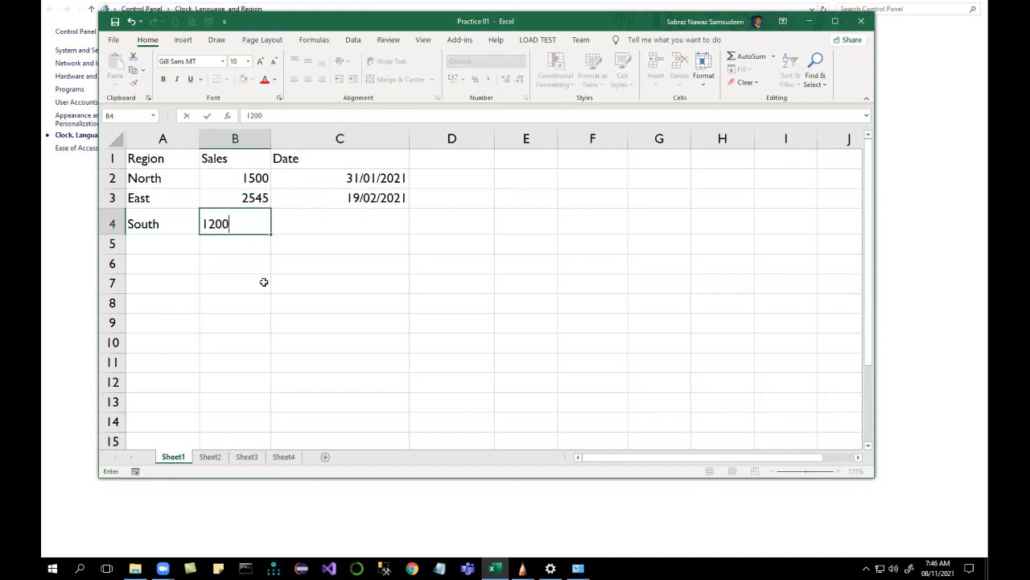
{"action": "key", "text": "Tab"}
{"action": "type", "text": "2"}
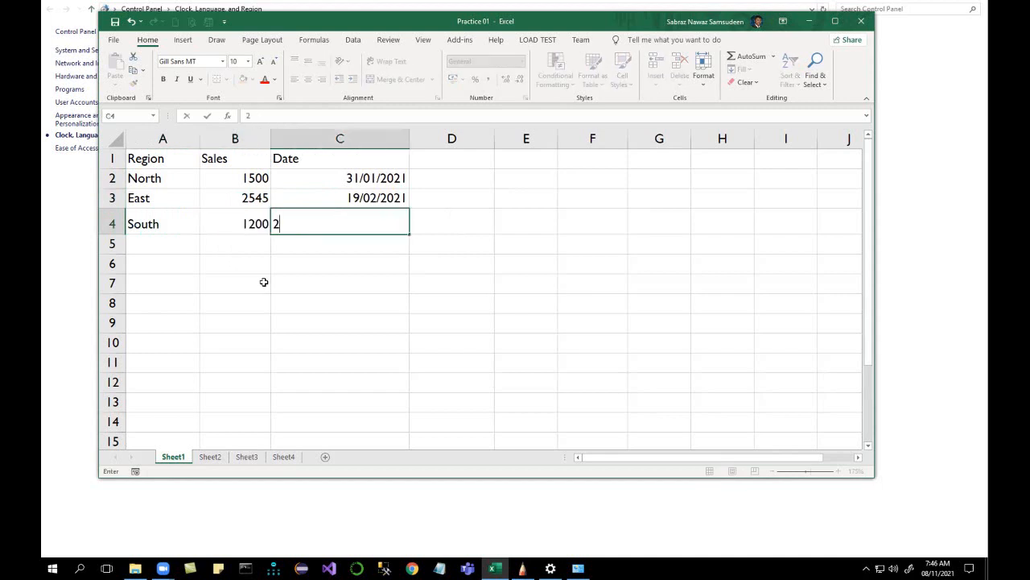
{"action": "type", "text": "0/2/2021"}
{"action": "key", "text": "Return"}
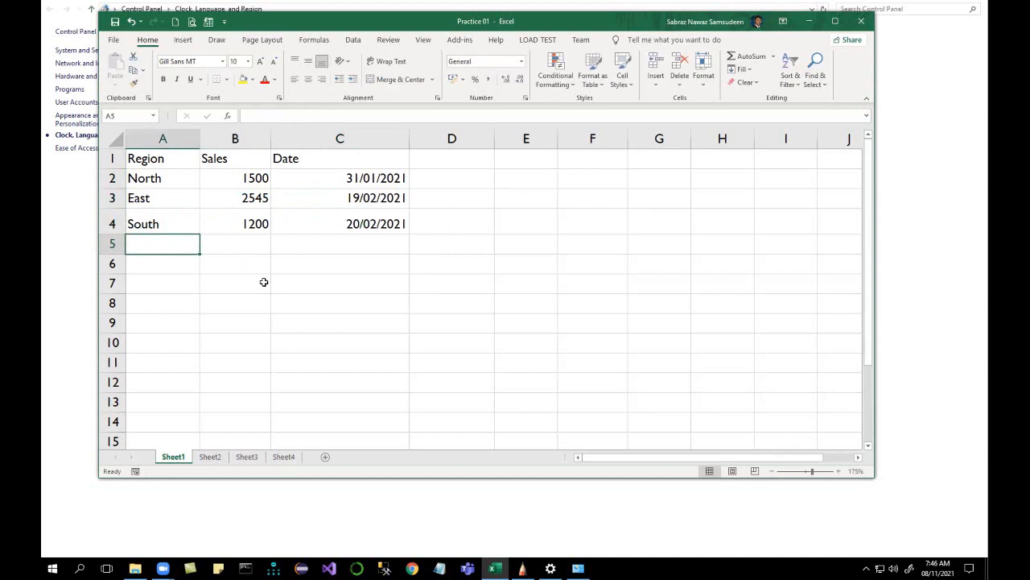
Fill row 5 of the table with region West, sales 8800 and date 30/09/2021
{"action": "type", "text": "West"}
{"action": "key", "text": "Tab"}
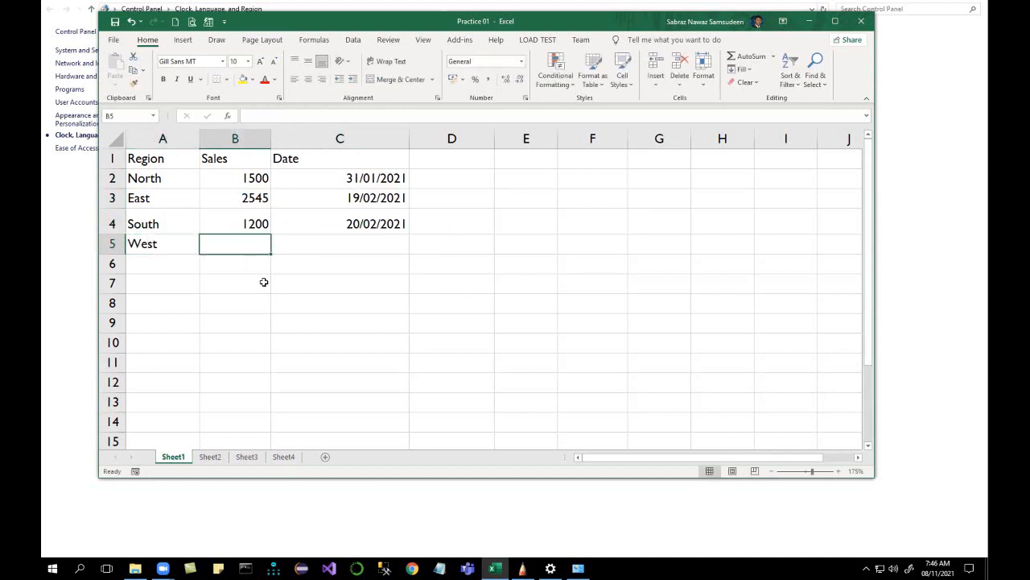
{"action": "type", "text": "8800"}
{"action": "key", "text": "Tab"}
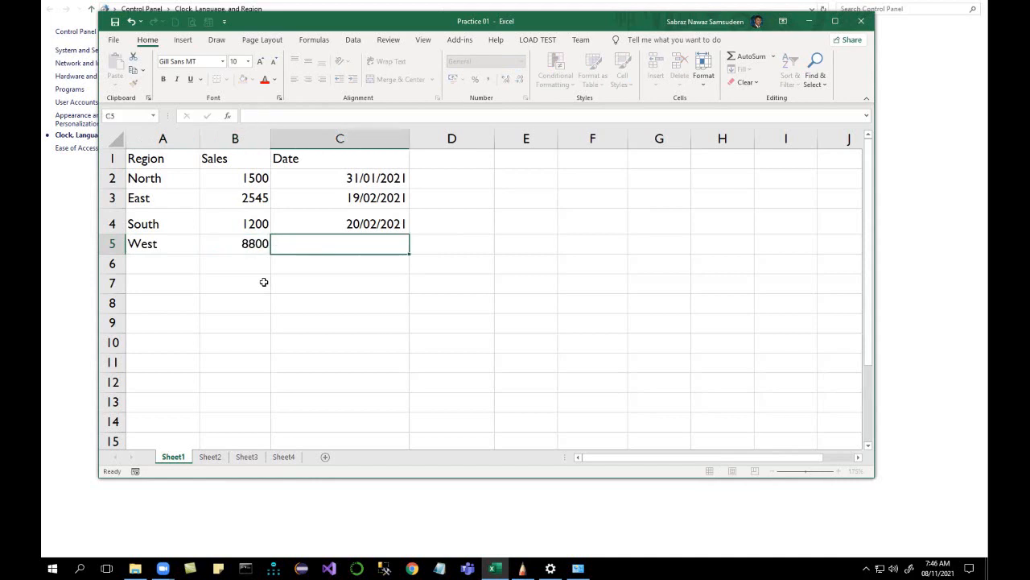
{"action": "type", "text": "30/09/21"}
{"action": "key", "text": "BackSpace"}
{"action": "type", "text": "1"}
{"action": "key", "text": "Return"}
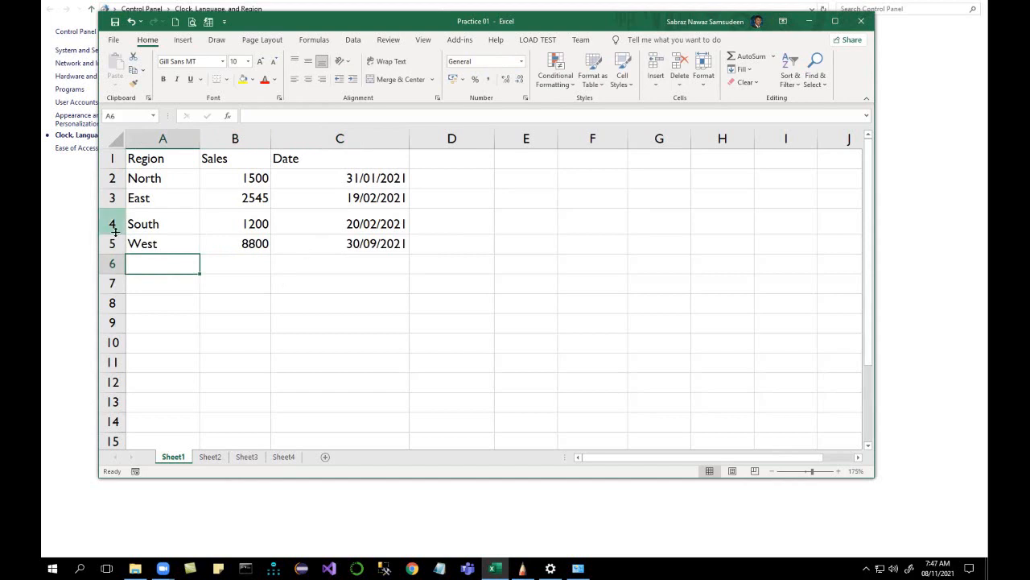
Give rows 2 to 5 one uniform height so the South row matches the others, then select A6
{"action": "left_click_drag", "start_coordinate": [114, 234], "coordinate": [116, 206]}
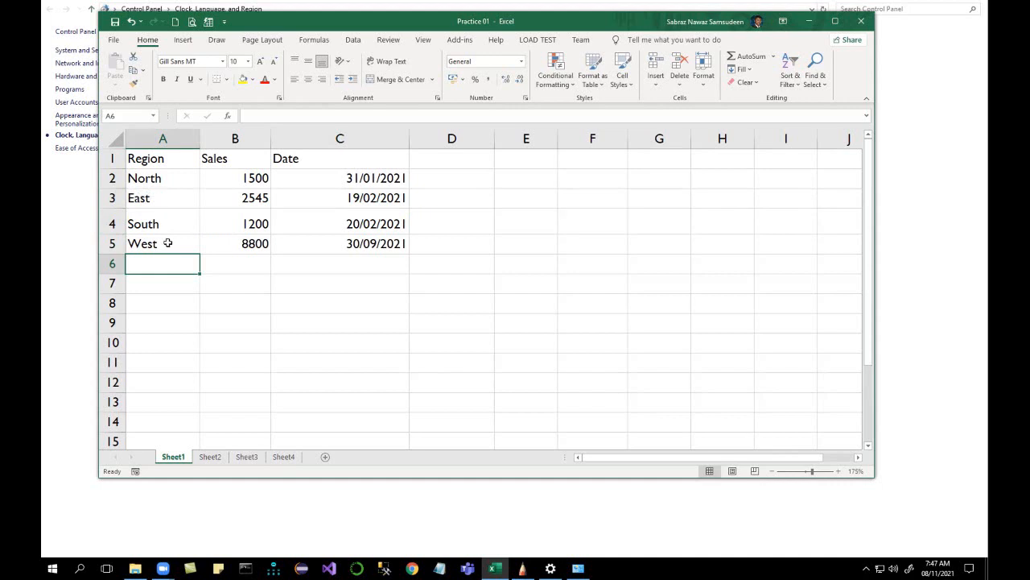
{"action": "left_click", "coordinate": [113, 178]}
{"action": "left_click_drag", "start_coordinate": [112, 178], "coordinate": [105, 245]}
{"action": "left_click_drag", "start_coordinate": [113, 211], "coordinate": [113, 208]}
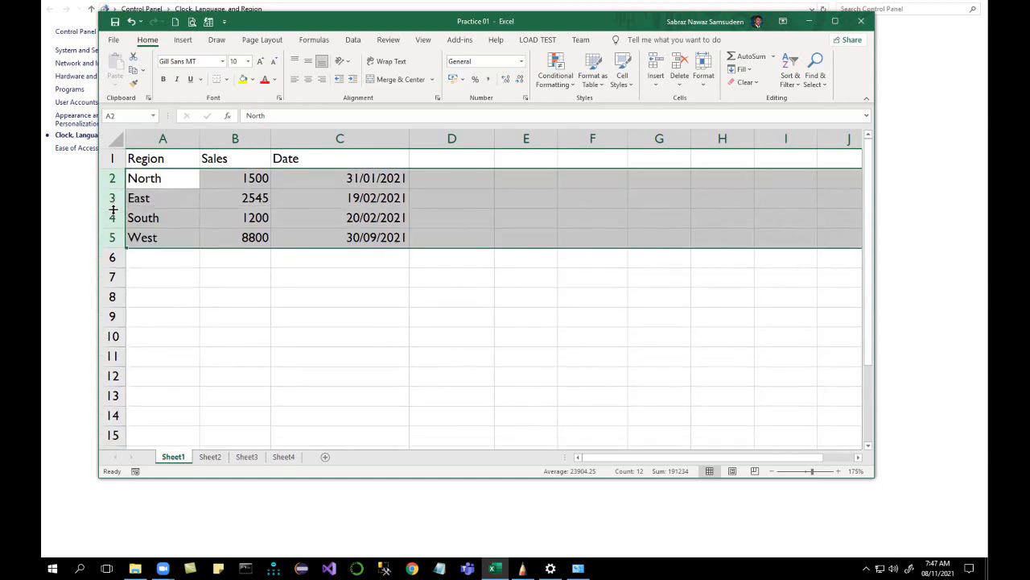
{"action": "left_click", "coordinate": [168, 256]}
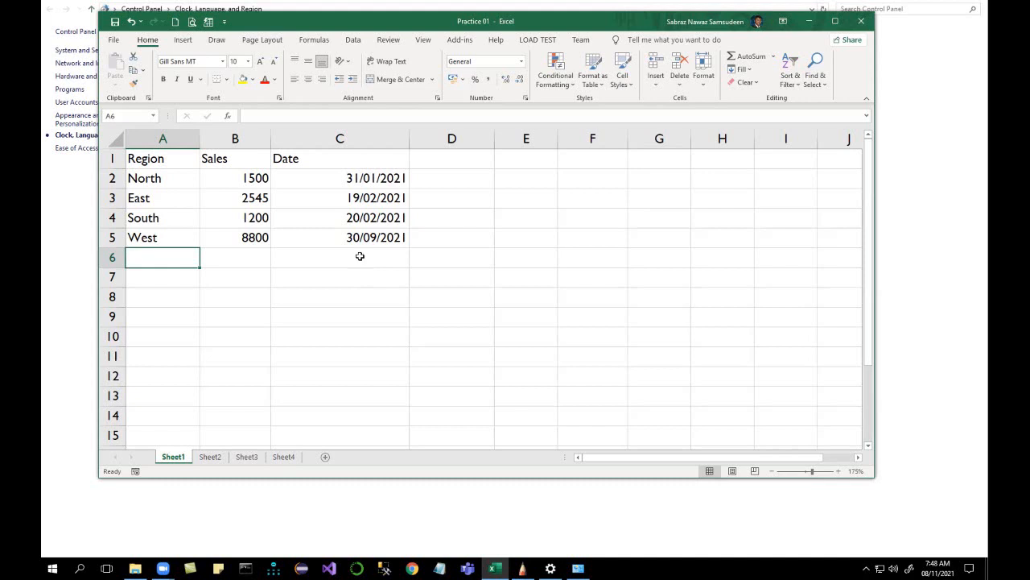
Try entering 2121 in the West date cell C5, then undo the entry
{"action": "left_click", "coordinate": [359, 238]}
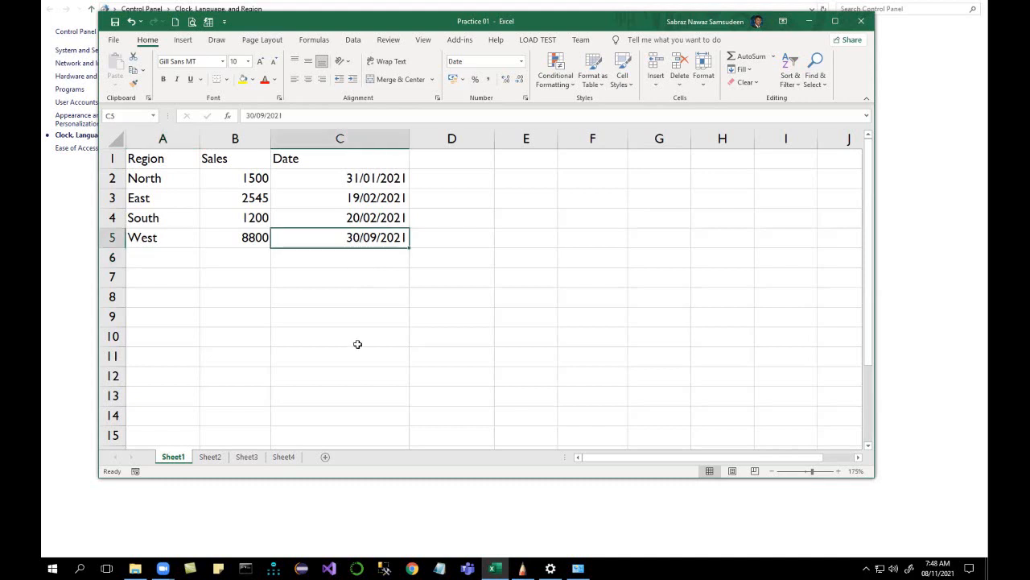
{"action": "type", "text": "2121"}
{"action": "key", "text": "Return"}
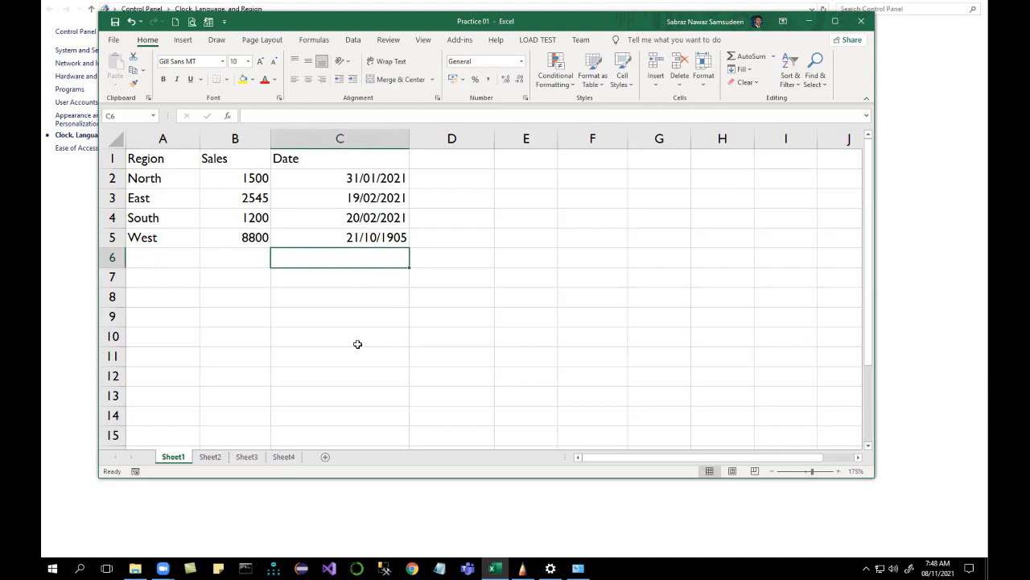
{"action": "key", "text": "ctrl+z"}
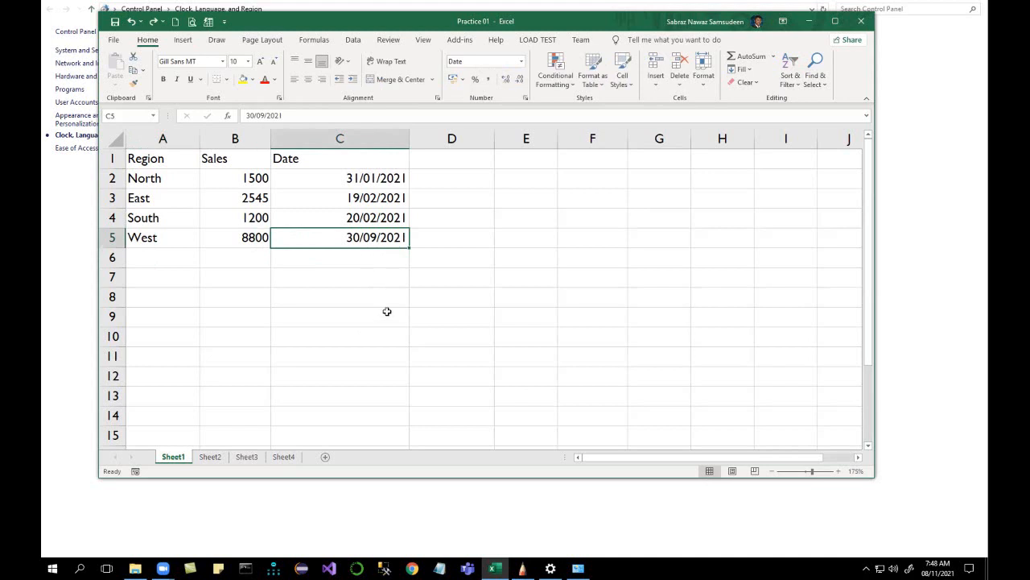
Open the West date in C5 for editing, then leave the edit and reselect the cell
{"action": "double_click", "coordinate": [367, 238]}
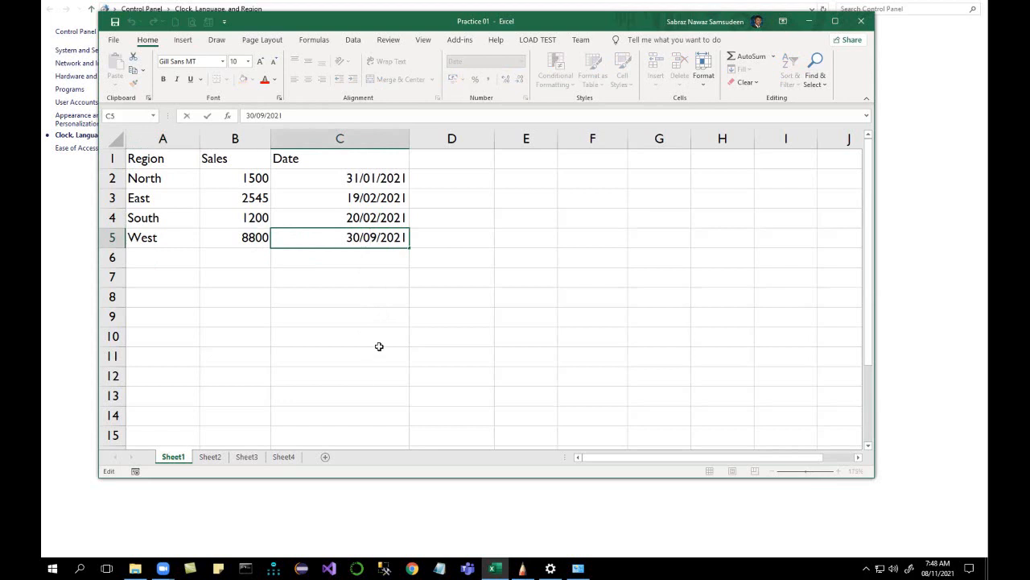
{"action": "left_click", "coordinate": [379, 346]}
{"action": "left_click", "coordinate": [385, 238]}
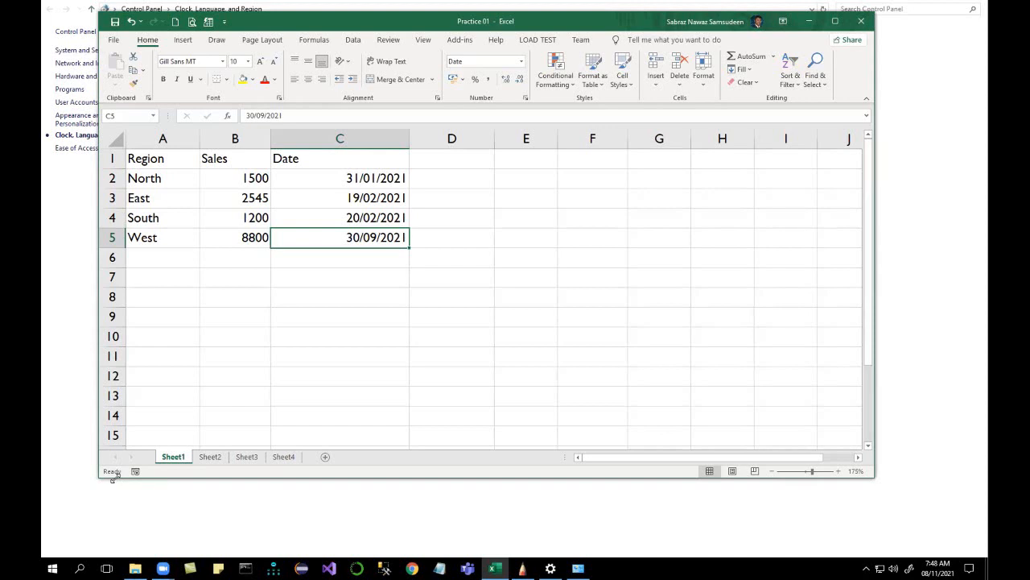
Make the workbook window slightly smaller in both width and height
{"action": "left_click_drag", "start_coordinate": [115, 477], "coordinate": [129, 430]}
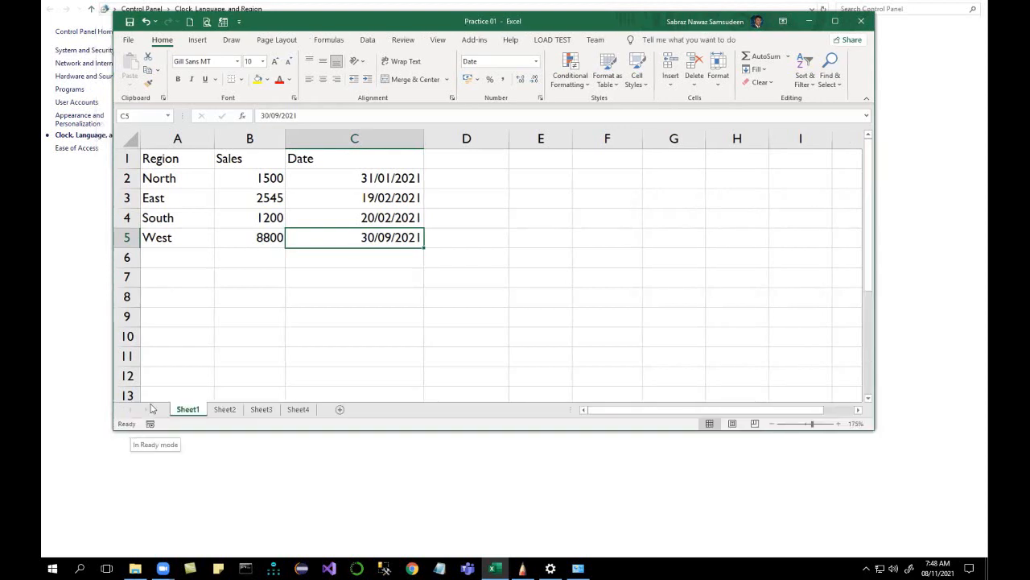
{"action": "double_click", "coordinate": [373, 239]}
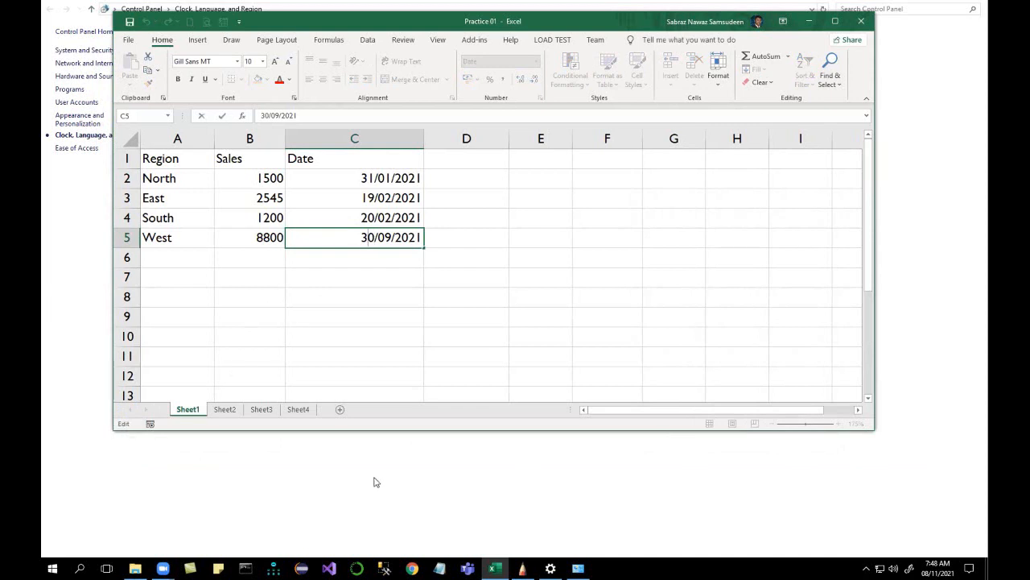
{"action": "type", "text": "30"}
{"action": "key", "text": "Delete"}
{"action": "key", "text": "Delete"}
{"action": "key", "text": "Right"}
{"action": "key", "text": "Right"}
{"action": "key", "text": "Delete"}
{"action": "type", "text": "2"}
{"action": "key", "text": "Escape"}
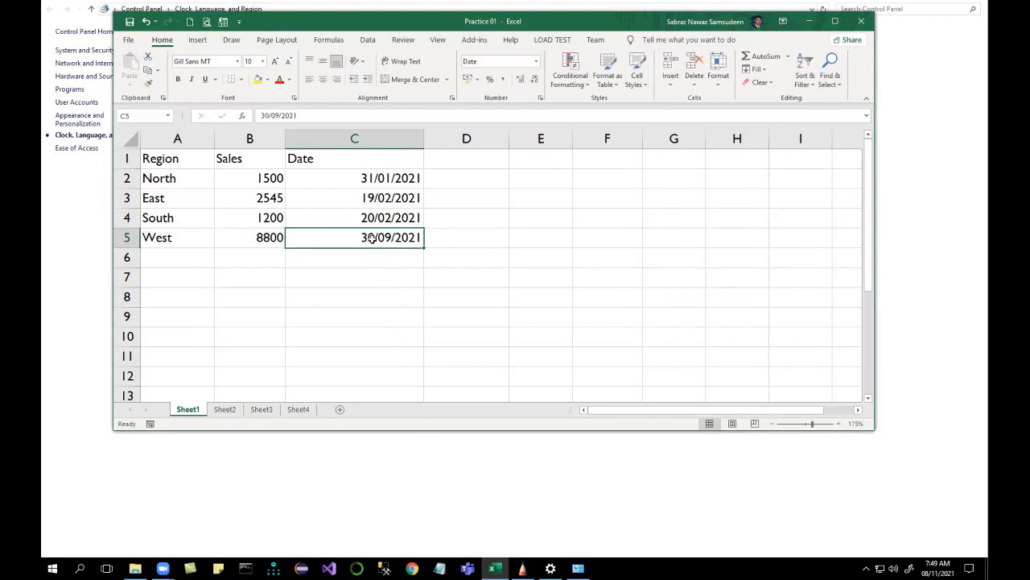
{"action": "left_click", "coordinate": [373, 278]}
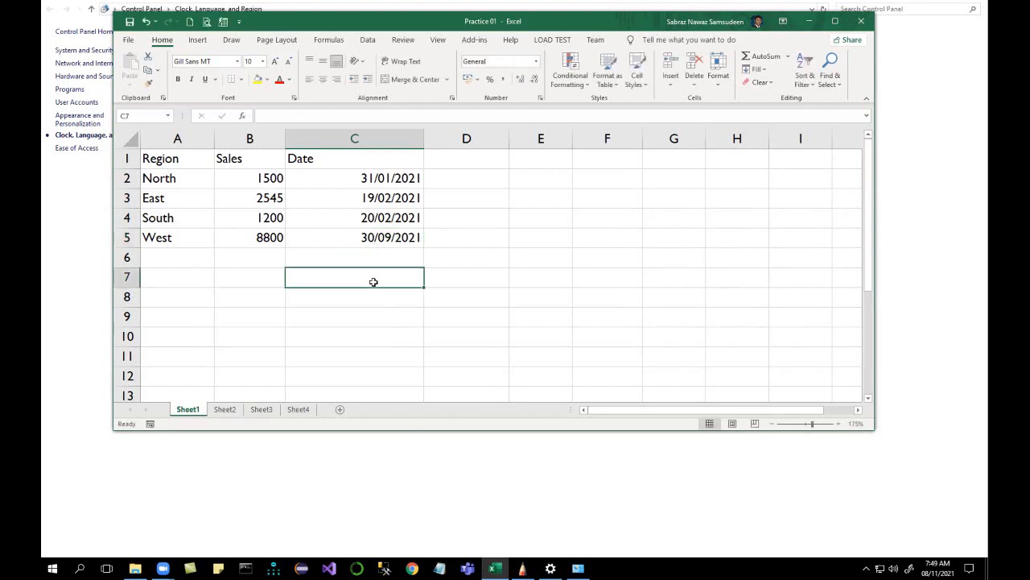
Change the West date in C5 to 28/02/2021
{"action": "left_click", "coordinate": [366, 240]}
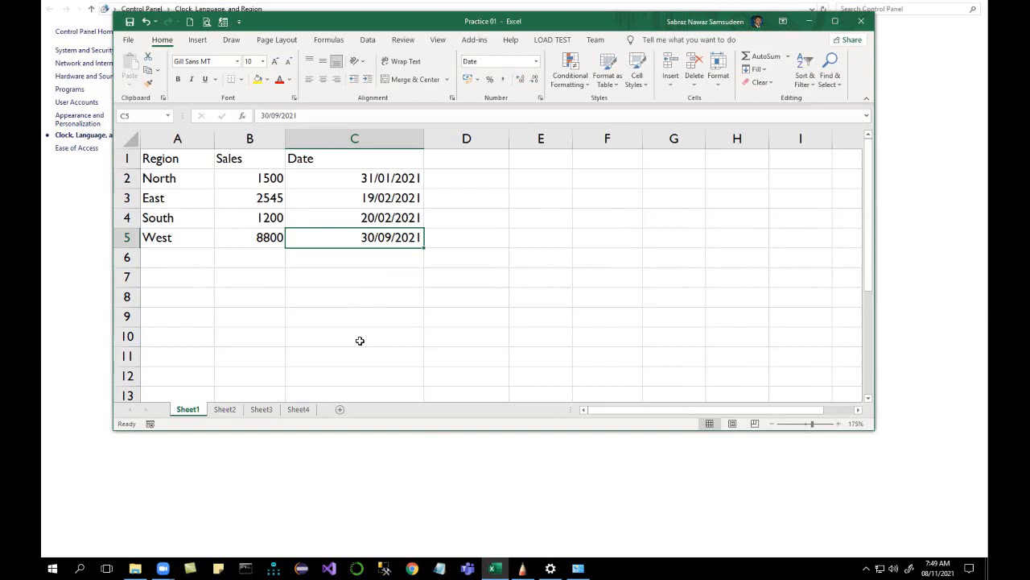
{"action": "key", "text": "F2"}
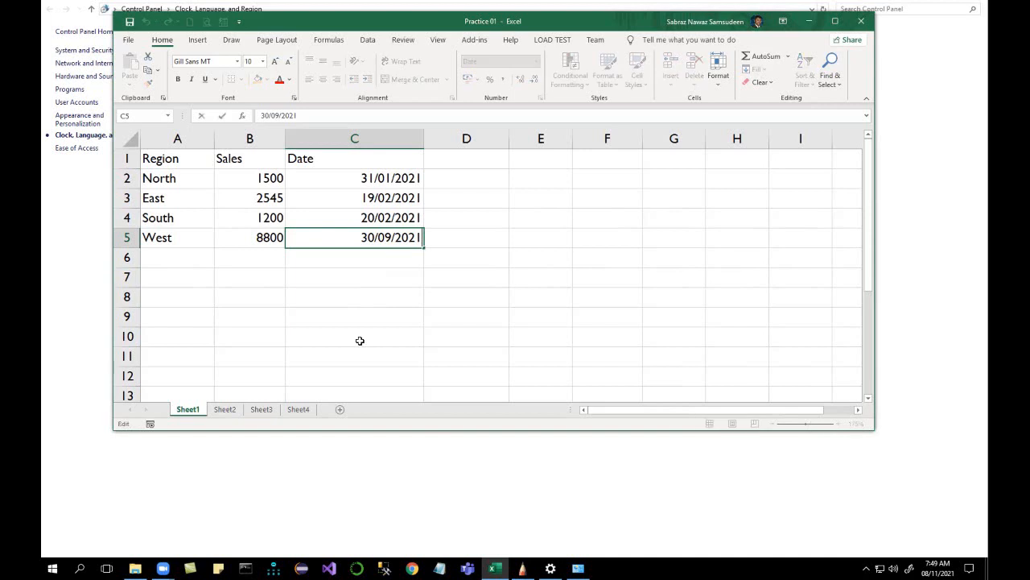
{"action": "key", "text": "Left"}
{"action": "key", "text": "Left"}
{"action": "key", "text": "Left"}
{"action": "key", "text": "Left"}
{"action": "key", "text": "Left"}
{"action": "key", "text": "Left"}
{"action": "key", "text": "Left"}
{"action": "key", "text": "Left"}
{"action": "key", "text": "Left"}
{"action": "key", "text": "Left"}
{"action": "key", "text": "Delete"}
{"action": "key", "text": "Delete"}
{"action": "type", "text": "28"}
{"action": "key", "text": "Right"}
{"action": "key", "text": "Delete"}
{"action": "type", "text": "2"}
{"action": "key", "text": "Escape"}
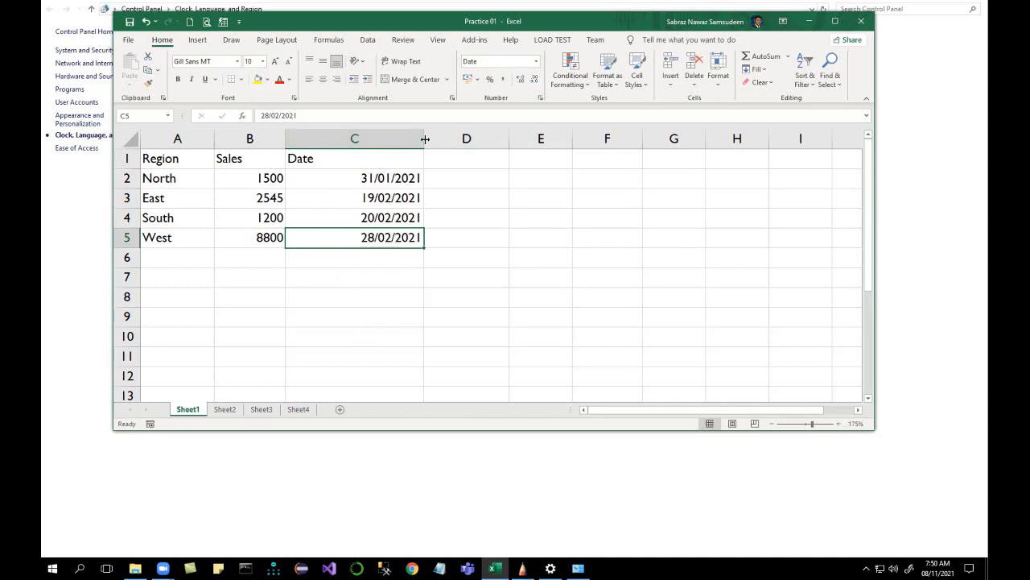
Widen column C, then autofit the widths of columns C, B and A to their contents
{"action": "left_click_drag", "start_coordinate": [425, 140], "coordinate": [450, 140]}
{"action": "left_click", "coordinate": [469, 219]}
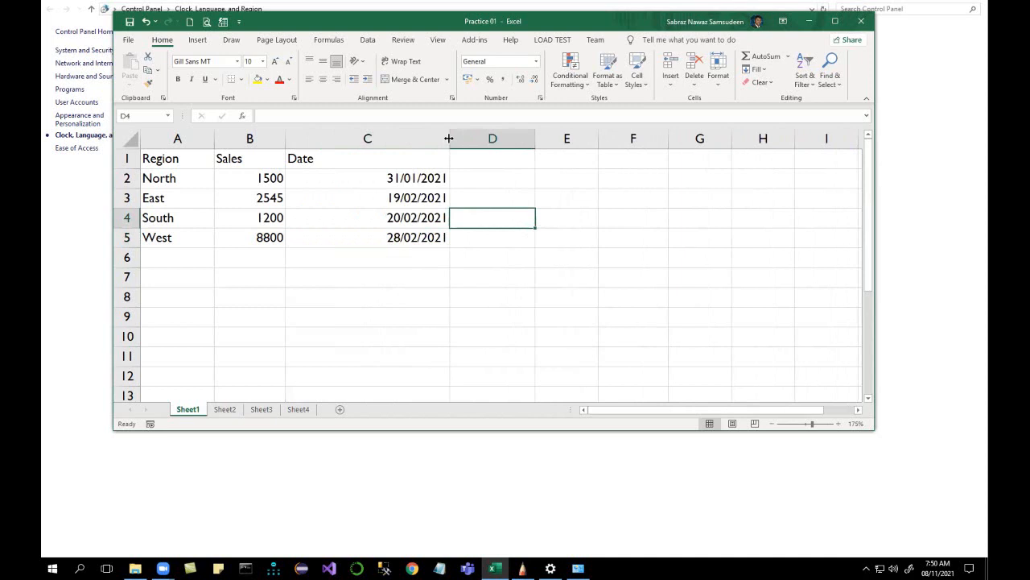
{"action": "double_click", "coordinate": [449, 139]}
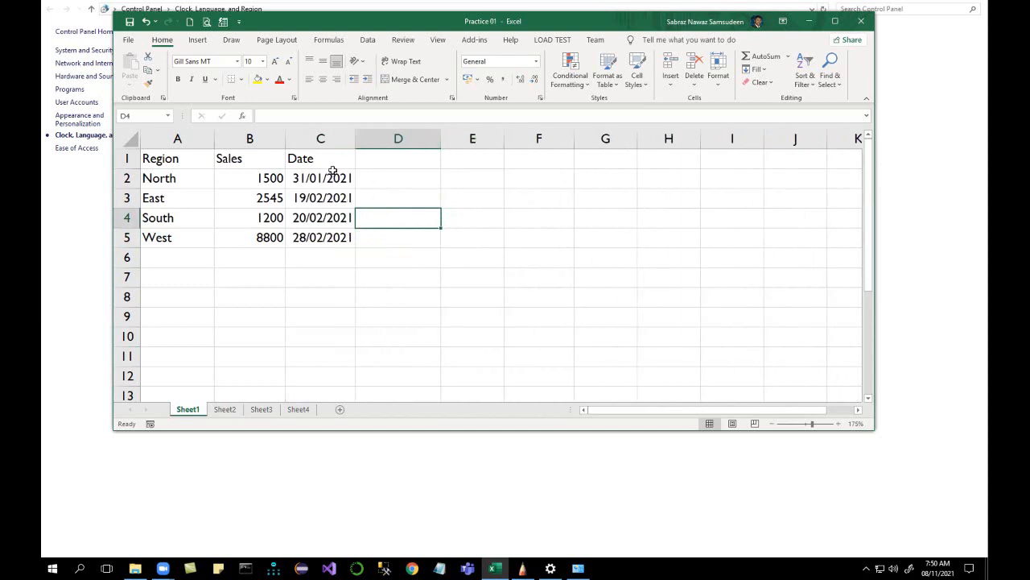
{"action": "double_click", "coordinate": [285, 138]}
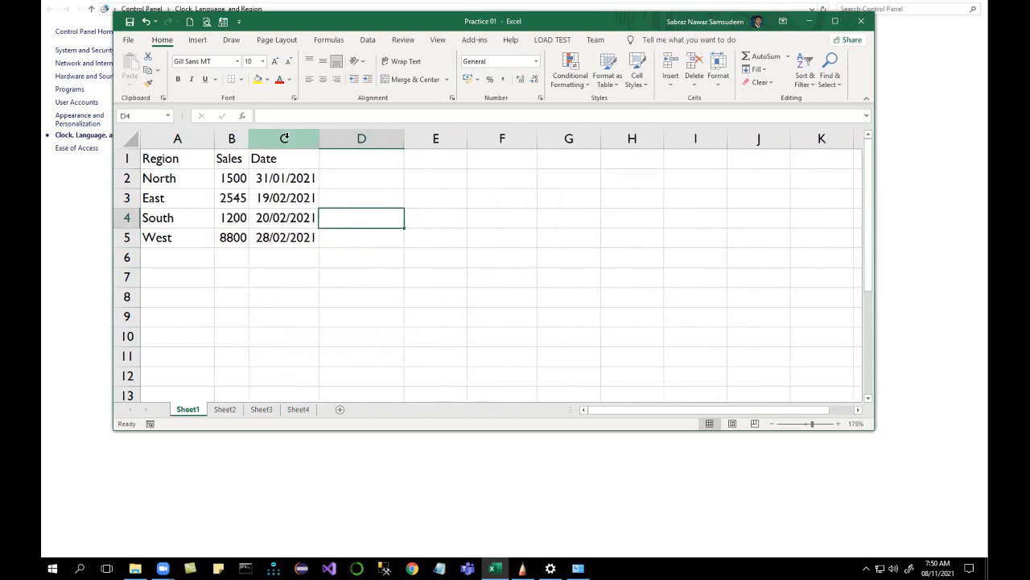
{"action": "double_click", "coordinate": [214, 139]}
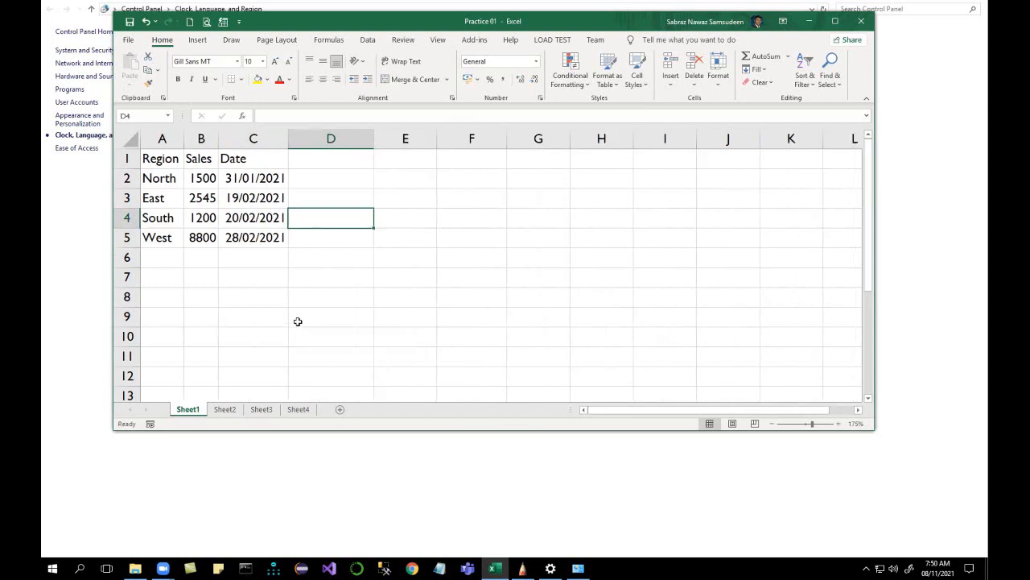
Widen columns A to C together to one equal width, then select D5
{"action": "left_click", "coordinate": [169, 140]}
{"action": "left_click_drag", "start_coordinate": [169, 139], "coordinate": [292, 137]}
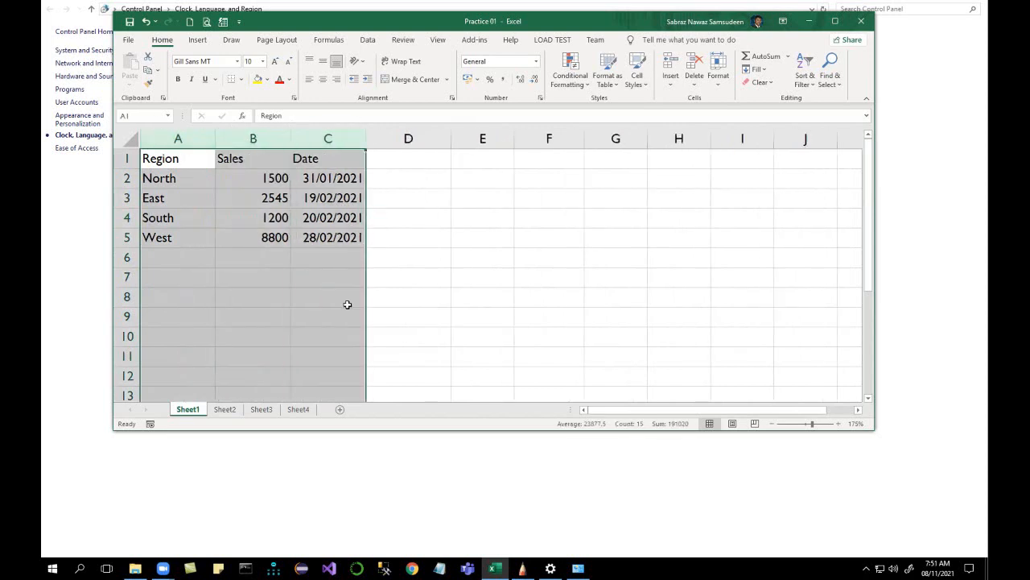
{"action": "left_click_drag", "start_coordinate": [215, 139], "coordinate": [214, 140]}
{"action": "left_click", "coordinate": [290, 135]}
{"action": "left_click", "coordinate": [363, 137]}
{"action": "left_click", "coordinate": [393, 237]}
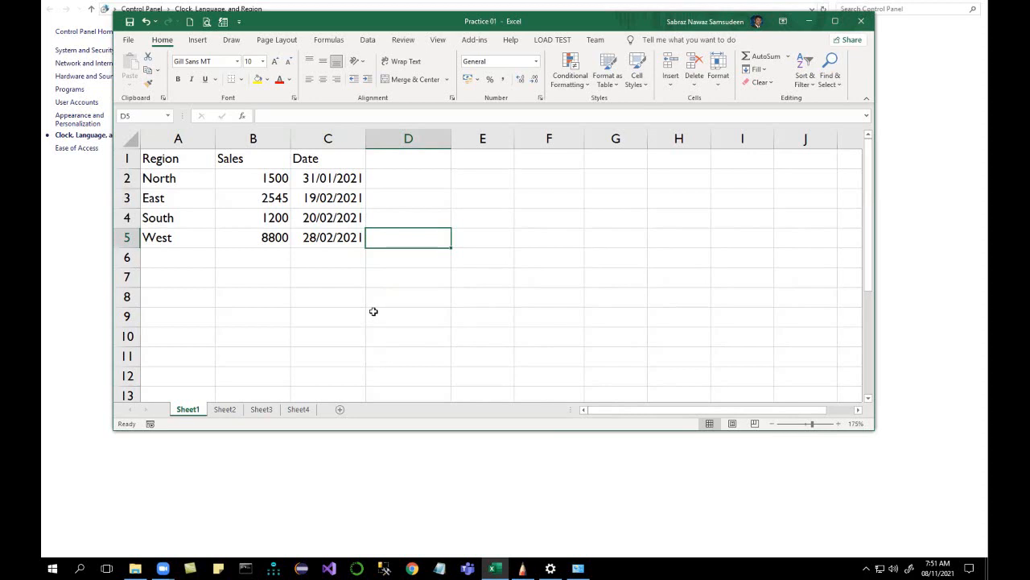
Clear cell A1 on Sheet2, then return to Sheet1 and select C10
{"action": "left_click", "coordinate": [226, 408]}
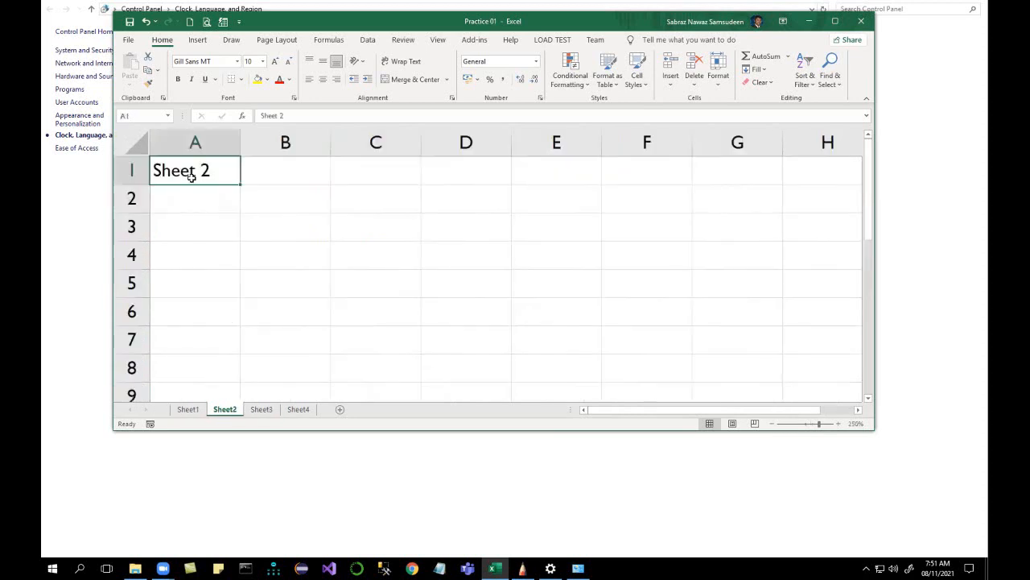
{"action": "key", "text": "Delete"}
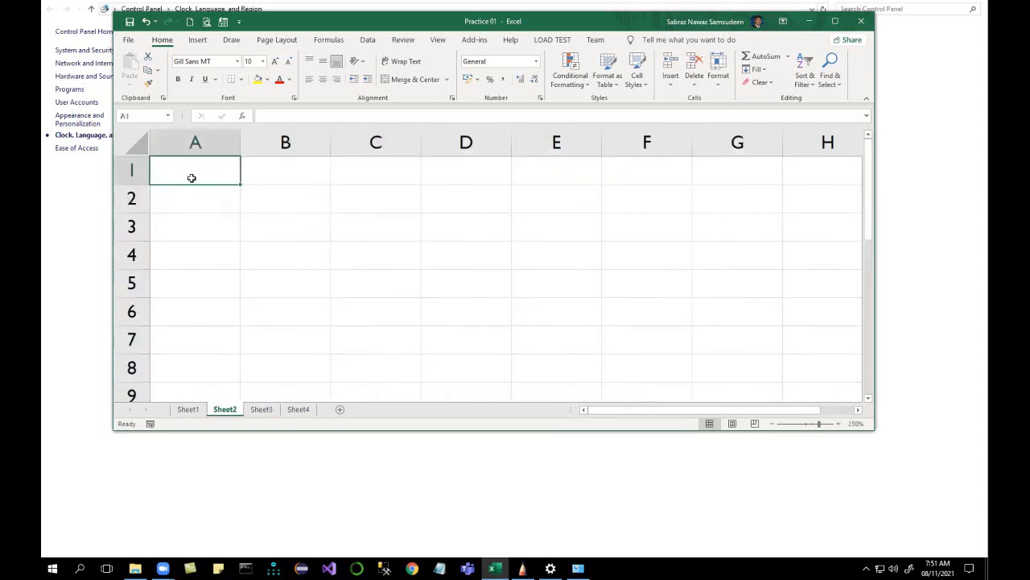
{"action": "left_click", "coordinate": [190, 409]}
{"action": "left_click", "coordinate": [316, 329]}
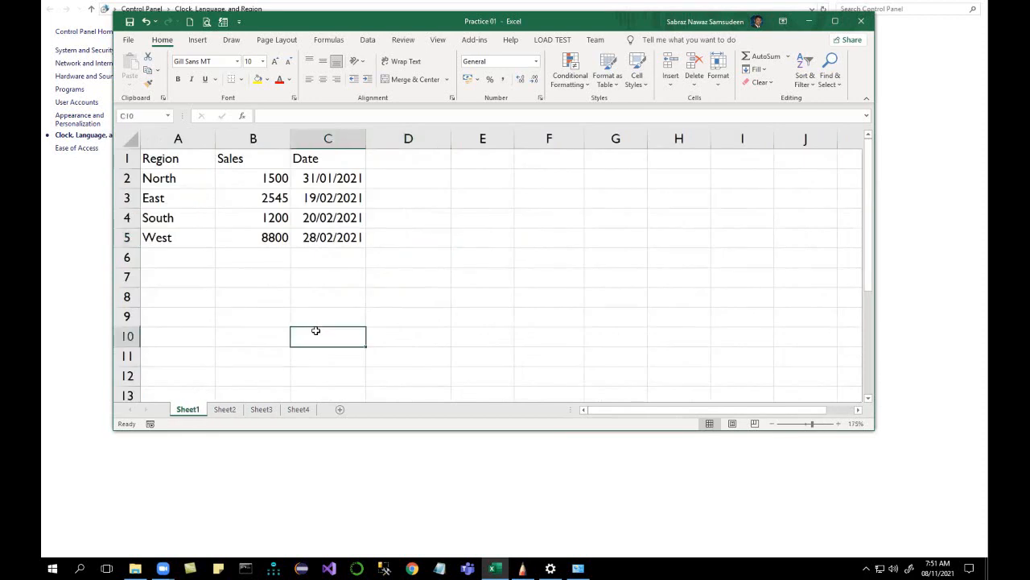
Select the table range A1:C5, deselect it, and repeat the selection once before leaving it again
{"action": "left_click_drag", "start_coordinate": [167, 159], "coordinate": [323, 198]}
{"action": "left_click_drag", "start_coordinate": [331, 227], "coordinate": [333, 232]}
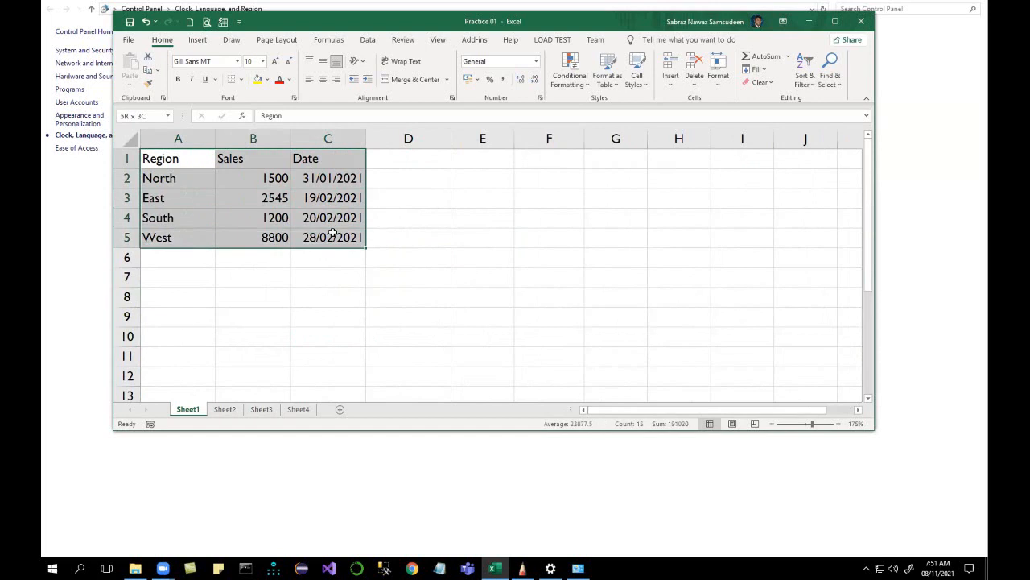
{"action": "left_click", "coordinate": [390, 218]}
{"action": "left_click_drag", "start_coordinate": [183, 155], "coordinate": [323, 237]}
{"action": "left_click", "coordinate": [405, 318]}
Select the whole table starting from A1 and again from B2, extend that to the entire sheet, then select only B11
{"action": "left_click", "coordinate": [187, 160]}
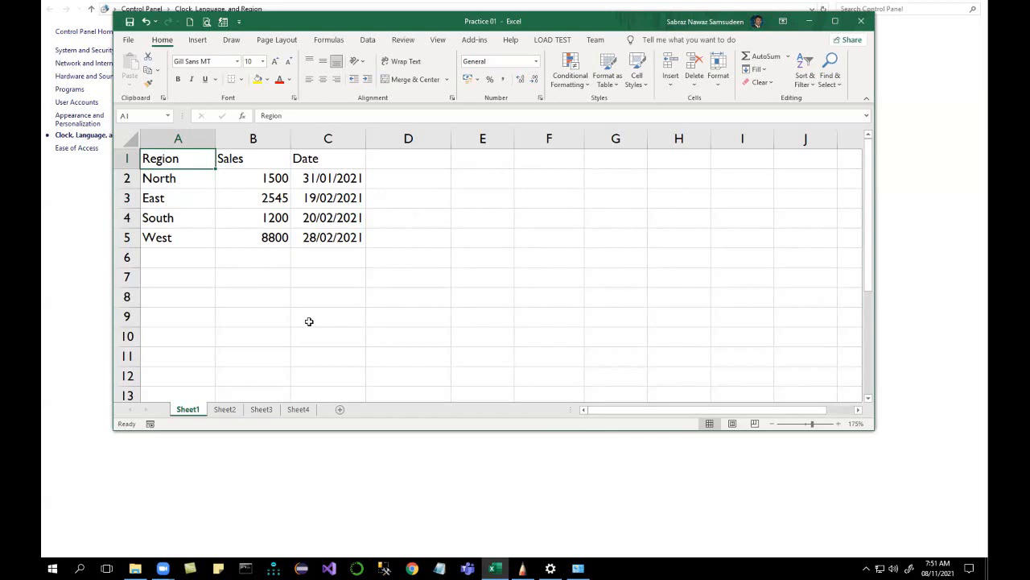
{"action": "key", "text": "ctrl+a"}
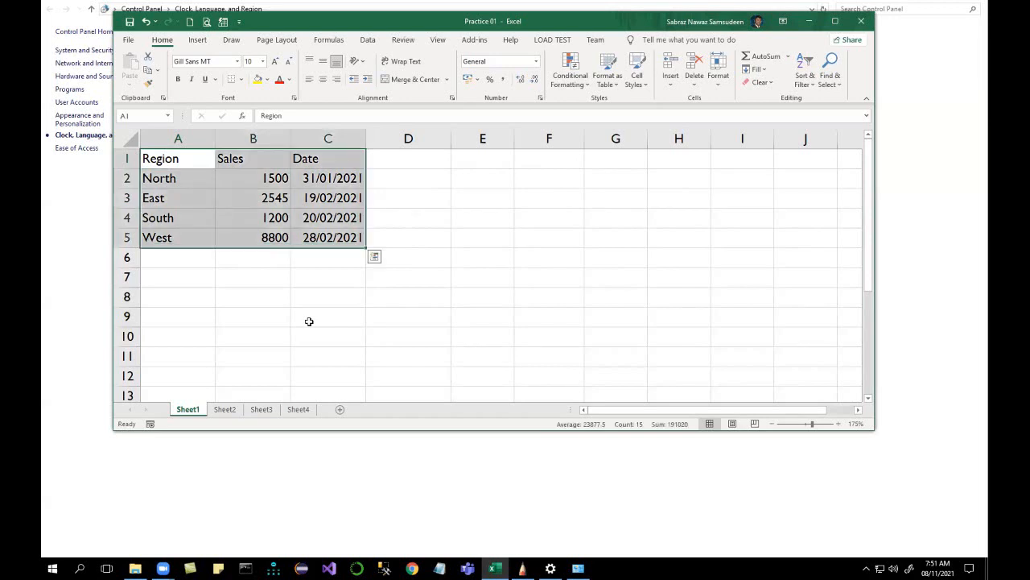
{"action": "left_click", "coordinate": [254, 182]}
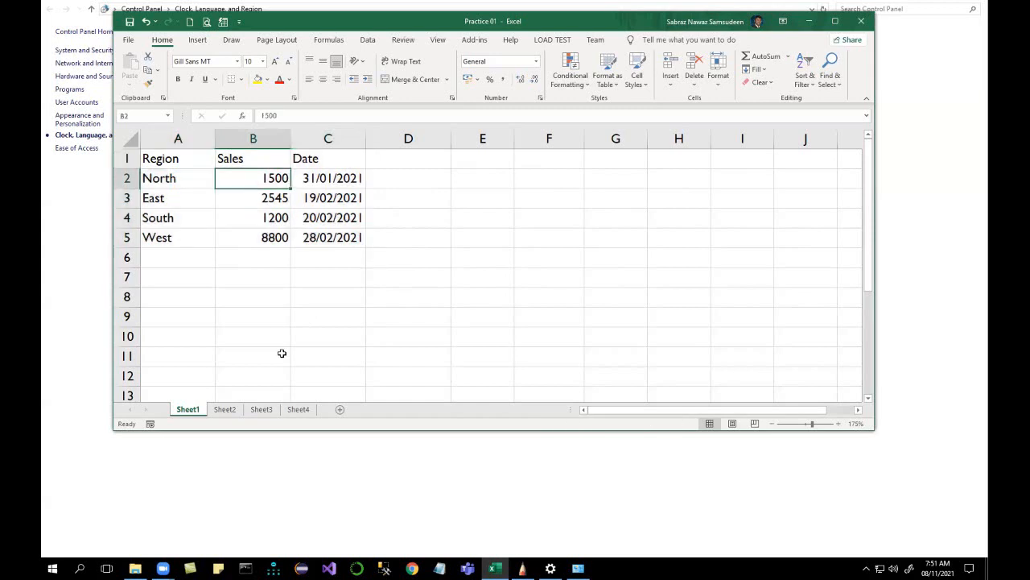
{"action": "key", "text": "ctrl+a"}
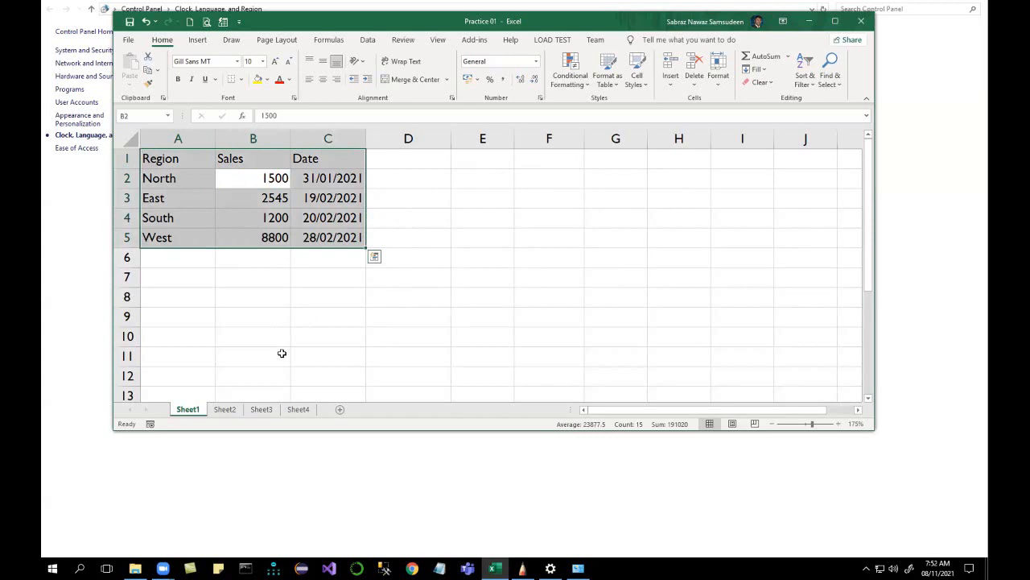
{"action": "key", "text": "ctrl+a"}
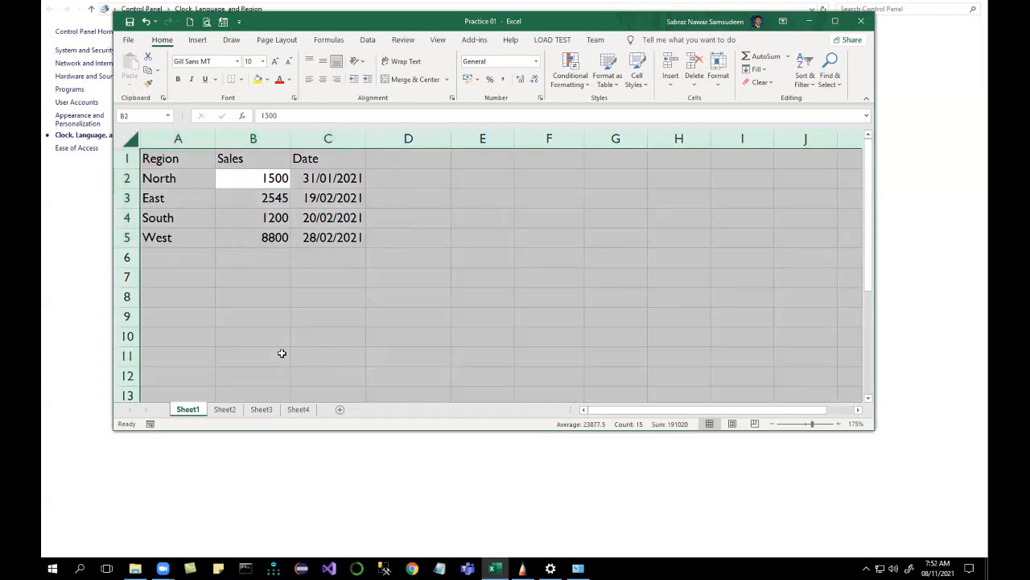
{"action": "left_click", "coordinate": [281, 353]}
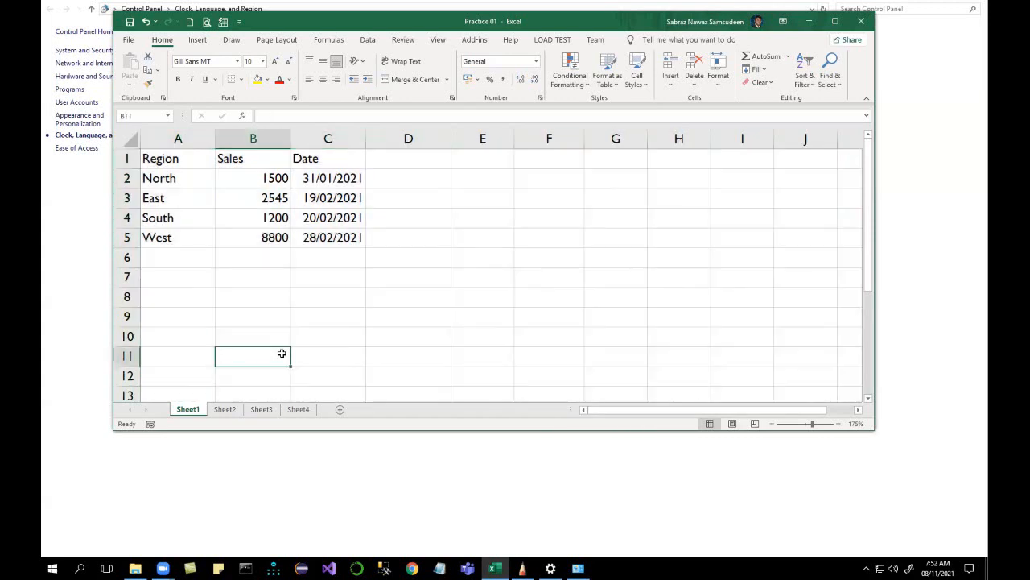
Select the range from the Region header to the West date, then deselect it with an empty cell below
{"action": "left_click", "coordinate": [219, 252]}
{"action": "left_click", "coordinate": [219, 235]}
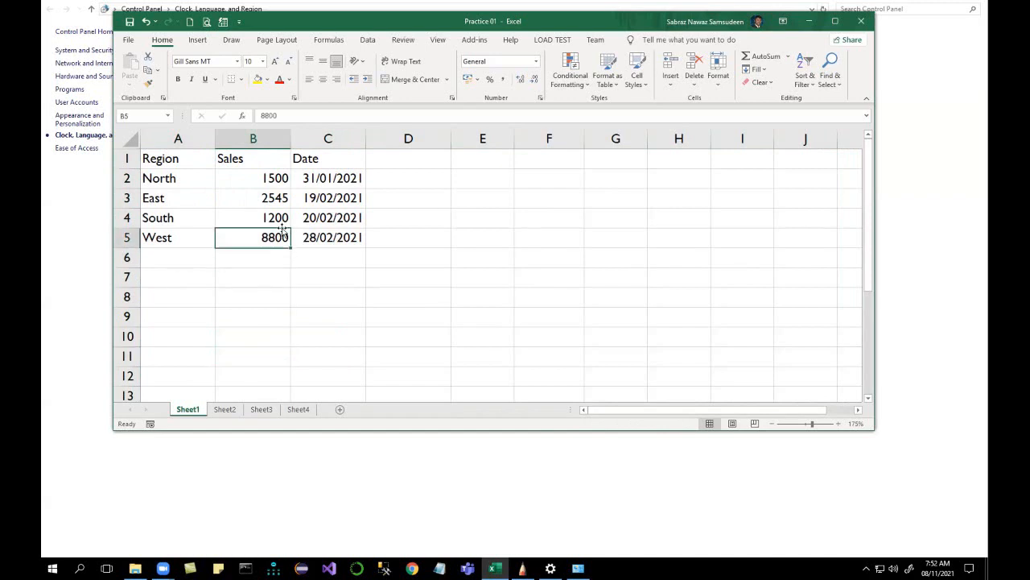
{"action": "left_click_drag", "start_coordinate": [159, 156], "coordinate": [336, 237]}
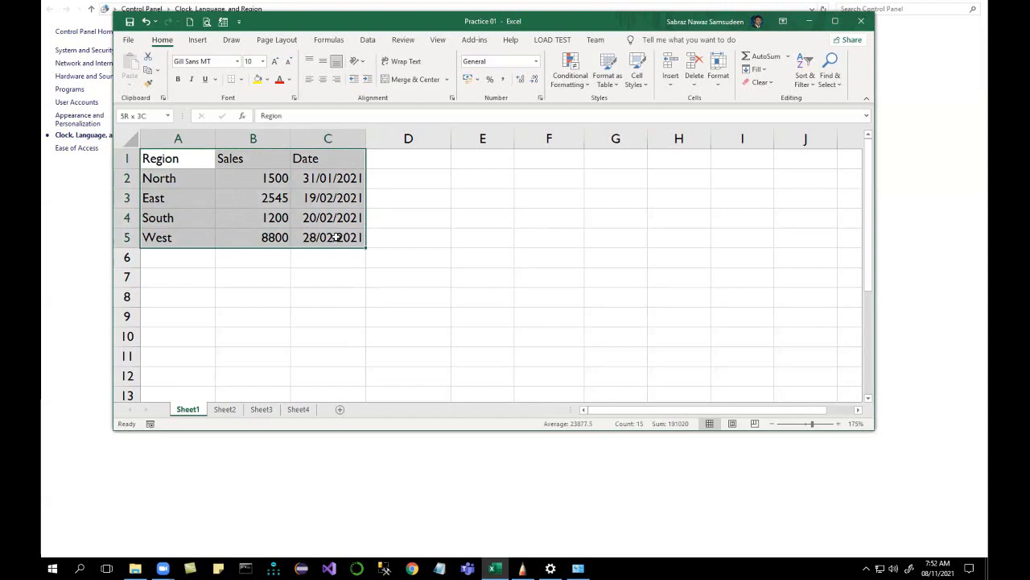
{"action": "left_click", "coordinate": [340, 292]}
Display the Quick Analysis formatting options for the table around the South sales cell B4, then close them
{"action": "left_click", "coordinate": [241, 211]}
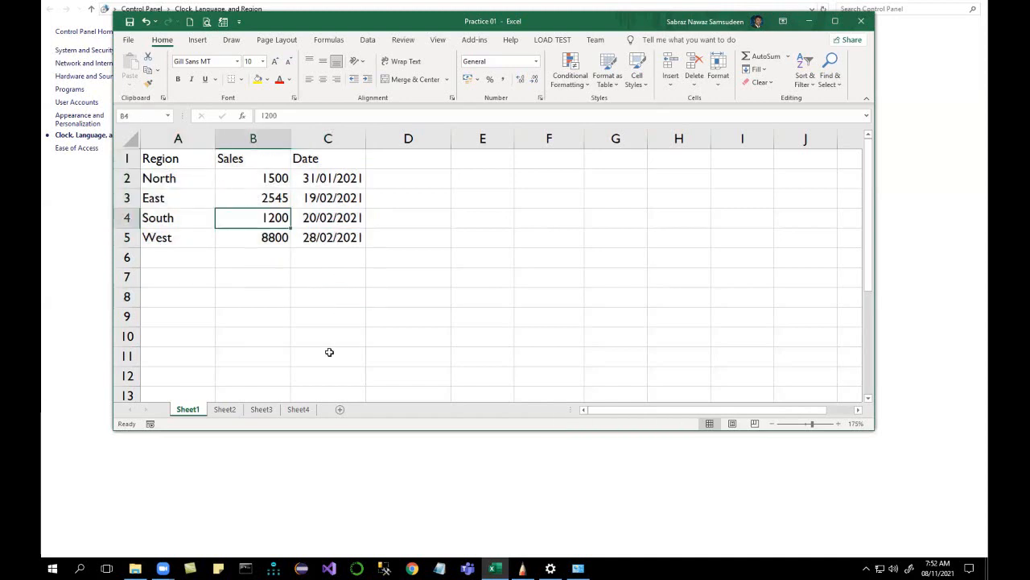
{"action": "key", "text": "ctrl+q"}
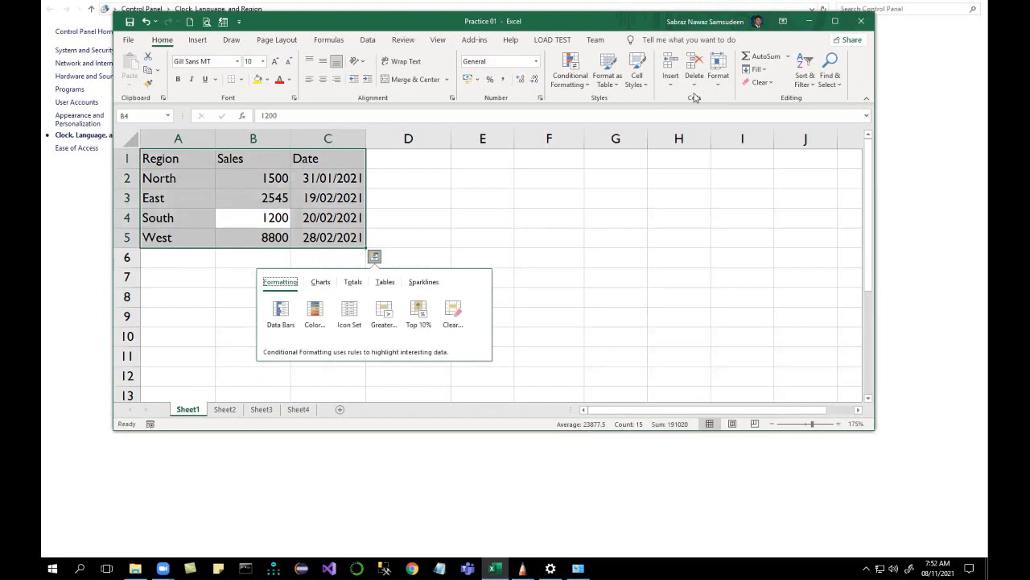
{"action": "key", "text": "Escape"}
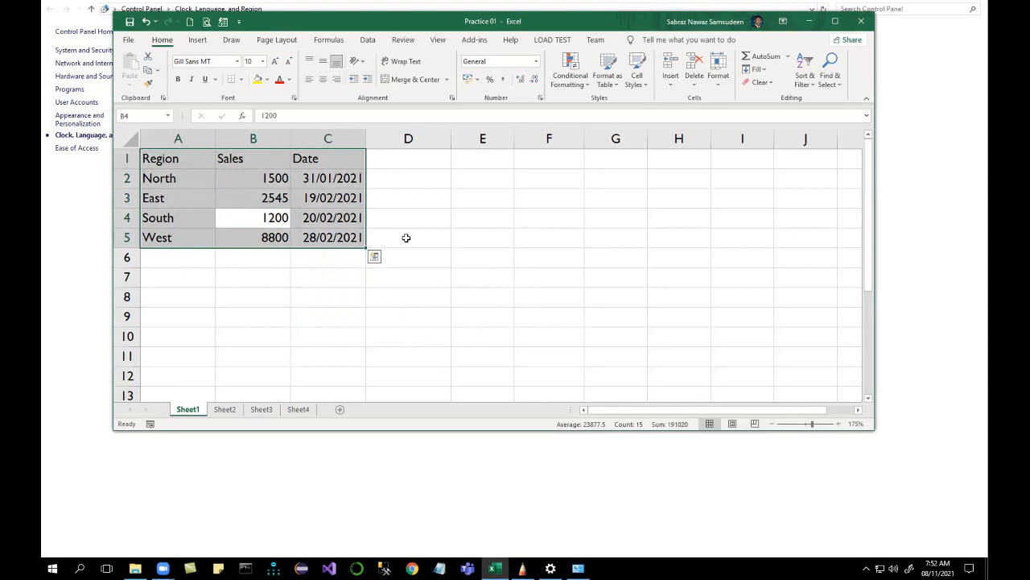
Extend the table selection to the entire sheet, then select only the Region header in A1
{"action": "key", "text": "ctrl+a"}
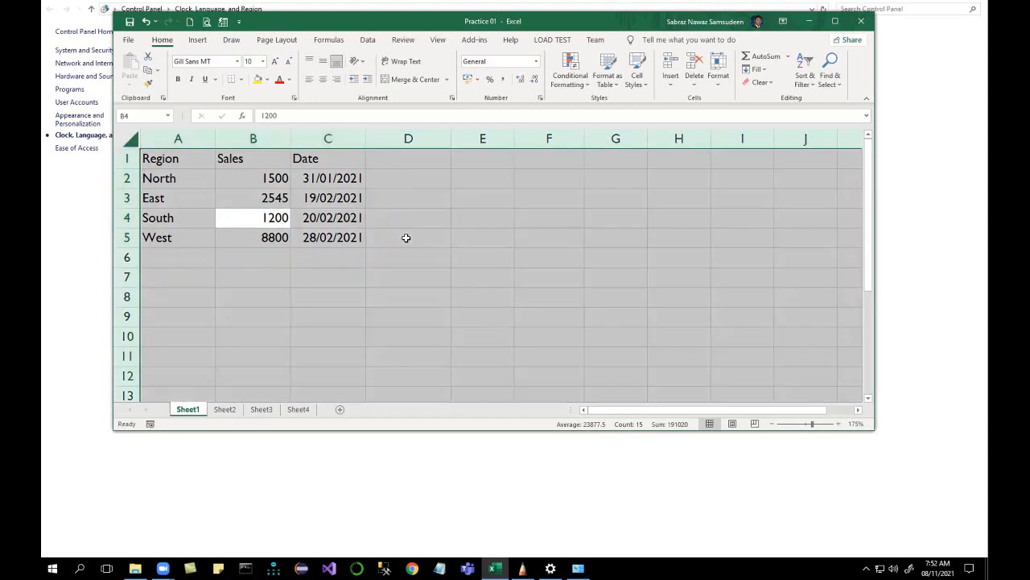
{"action": "left_click_drag", "start_coordinate": [867, 250], "coordinate": [868, 153]}
{"action": "left_click", "coordinate": [165, 159]}
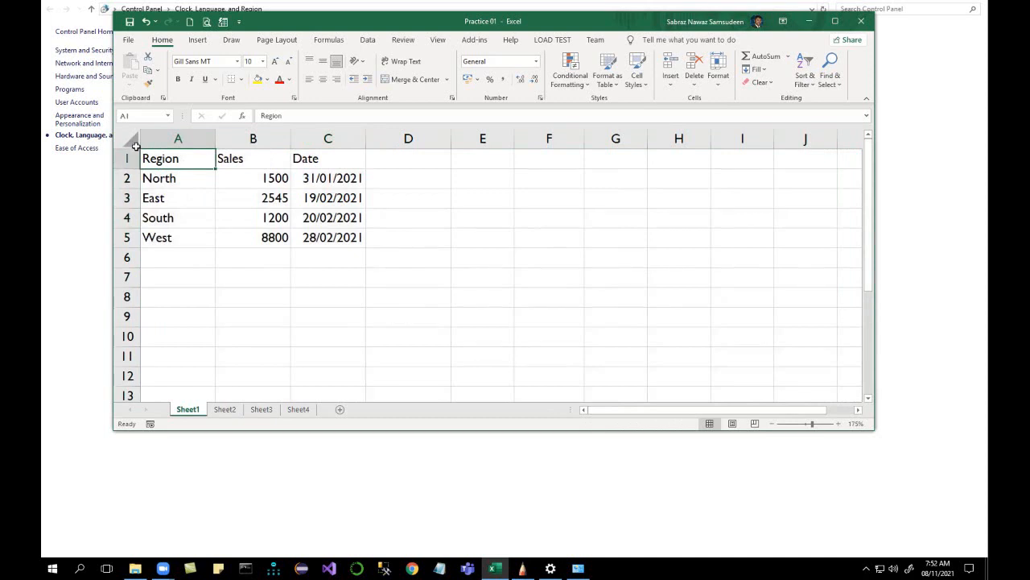
Select the entire sheet from empty cell C11, deselect it with D8, then select all cells with A1 active
{"action": "left_click", "coordinate": [256, 287]}
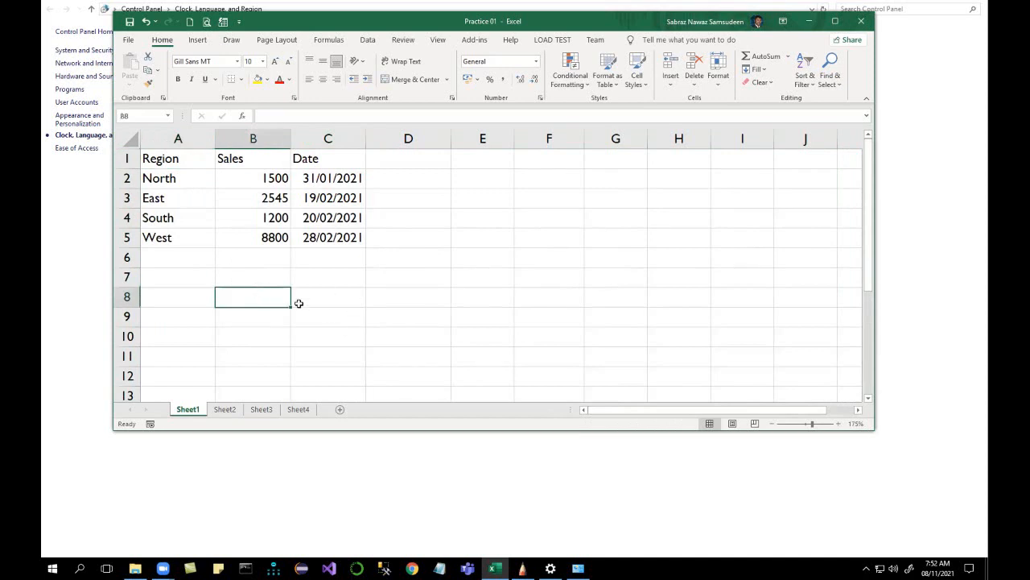
{"action": "left_click", "coordinate": [330, 349]}
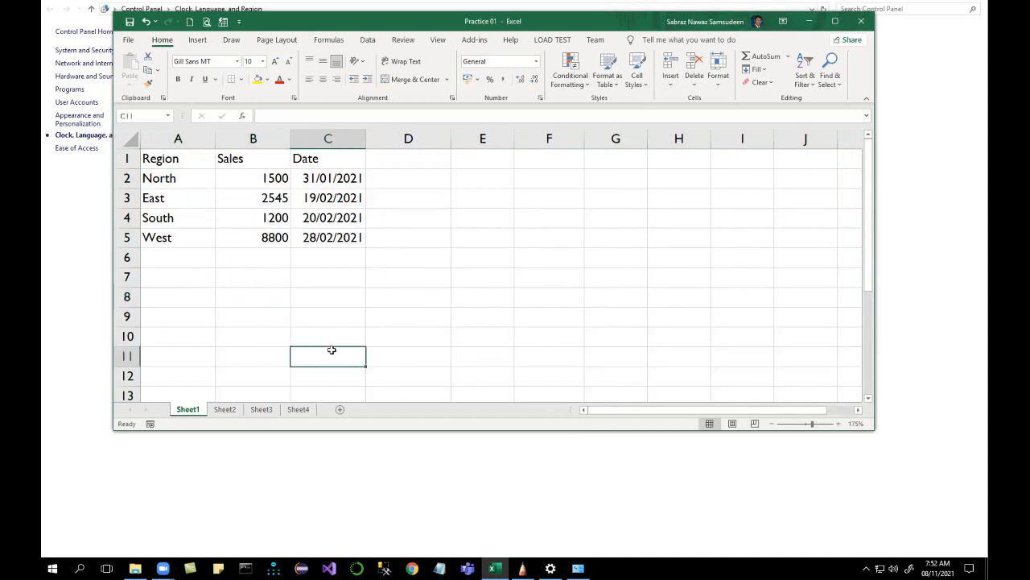
{"action": "key", "text": "ctrl+a"}
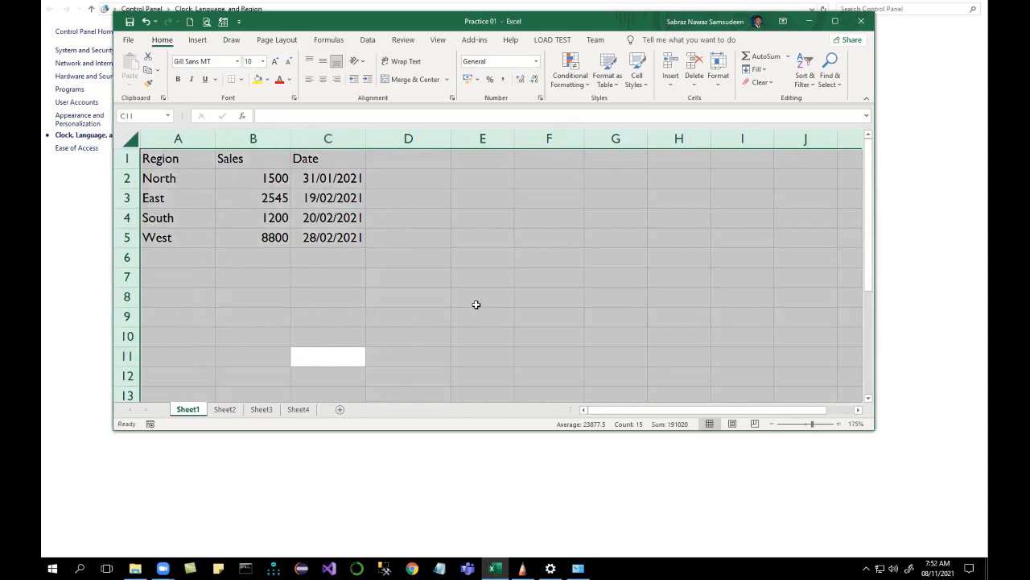
{"action": "left_click", "coordinate": [441, 302]}
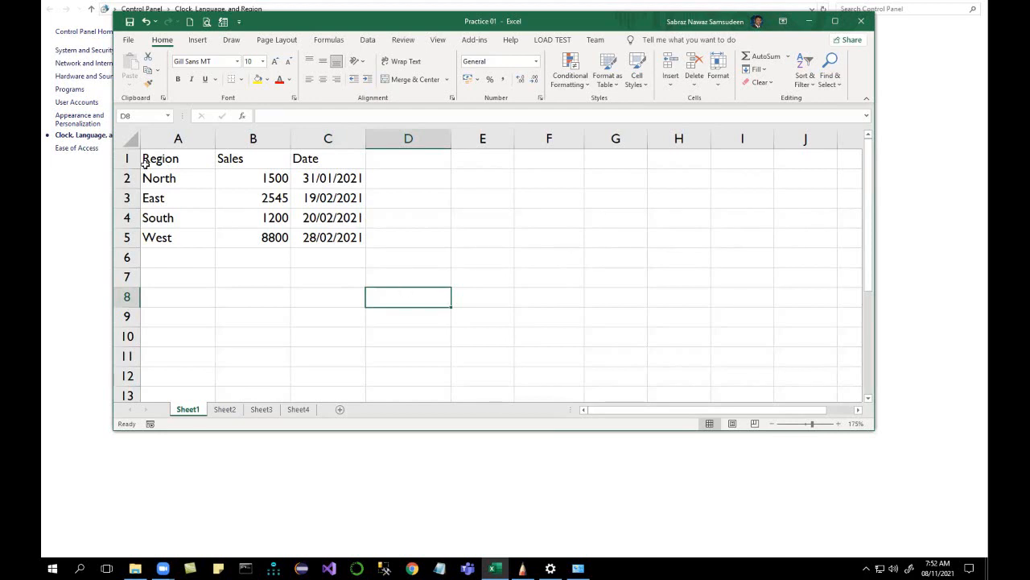
{"action": "left_click", "coordinate": [129, 139]}
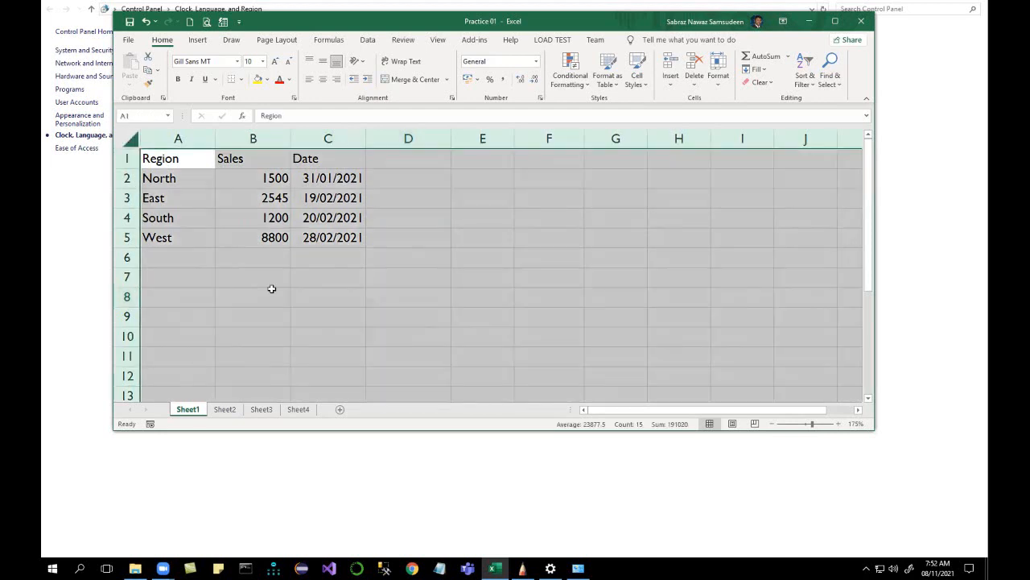
Alternate between single cells B4, A2 and A3 and selecting the entire sheet, then deselect everything with empty cell C8
{"action": "left_click", "coordinate": [232, 217]}
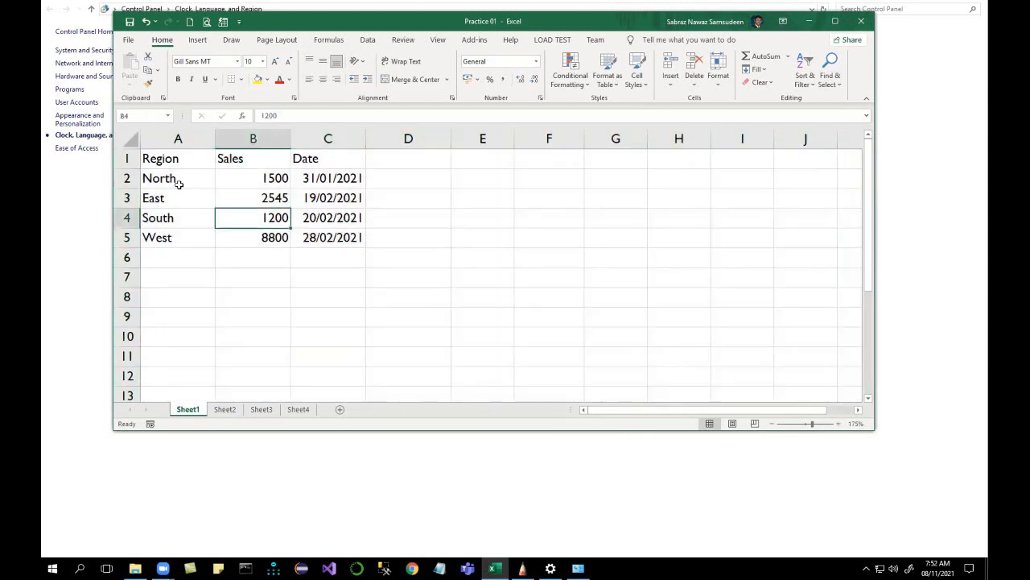
{"action": "left_click", "coordinate": [132, 139]}
{"action": "left_click", "coordinate": [165, 179]}
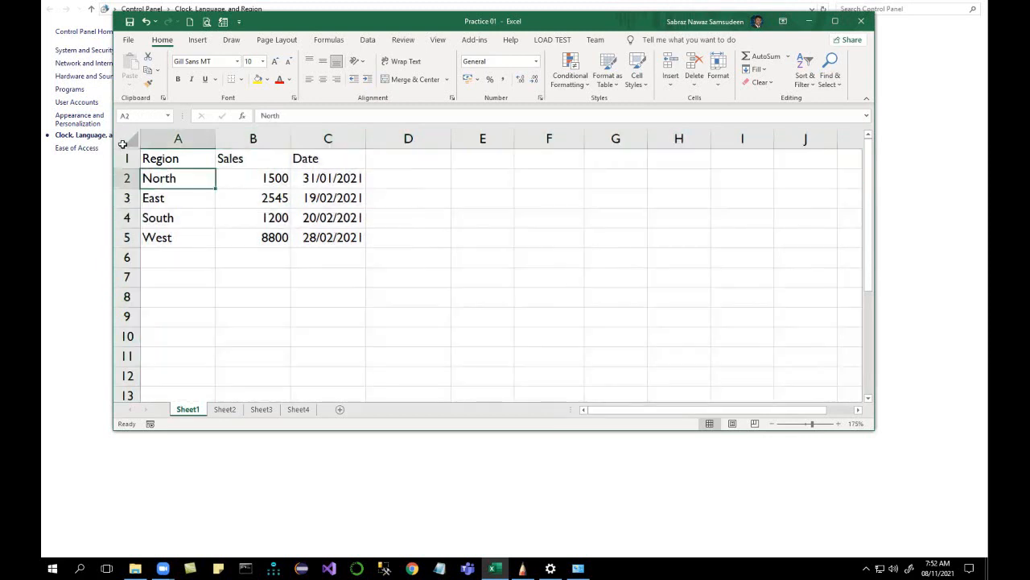
{"action": "left_click", "coordinate": [131, 140]}
{"action": "left_click", "coordinate": [177, 197]}
{"action": "left_click", "coordinate": [130, 140]}
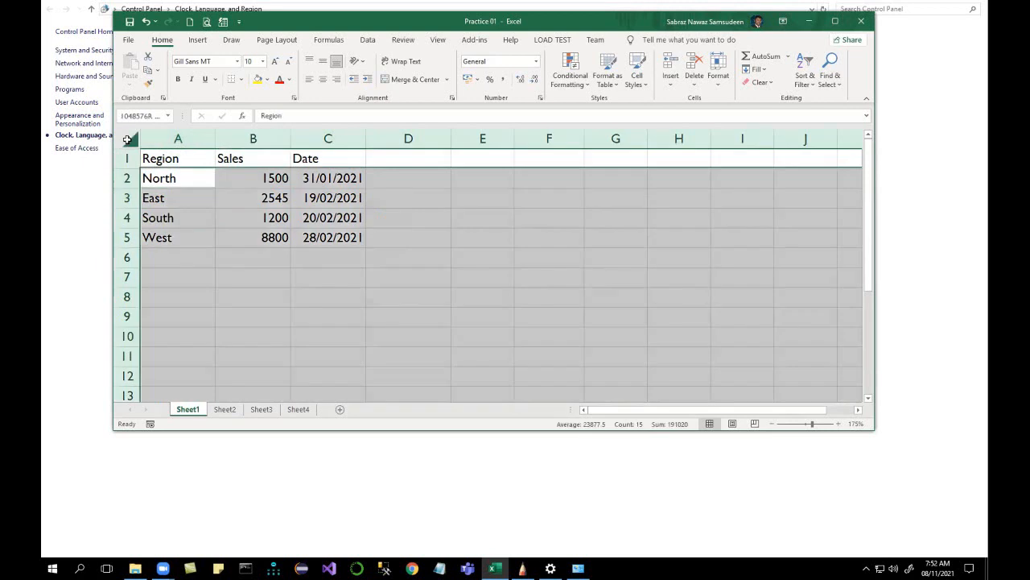
{"action": "left_click", "coordinate": [341, 295]}
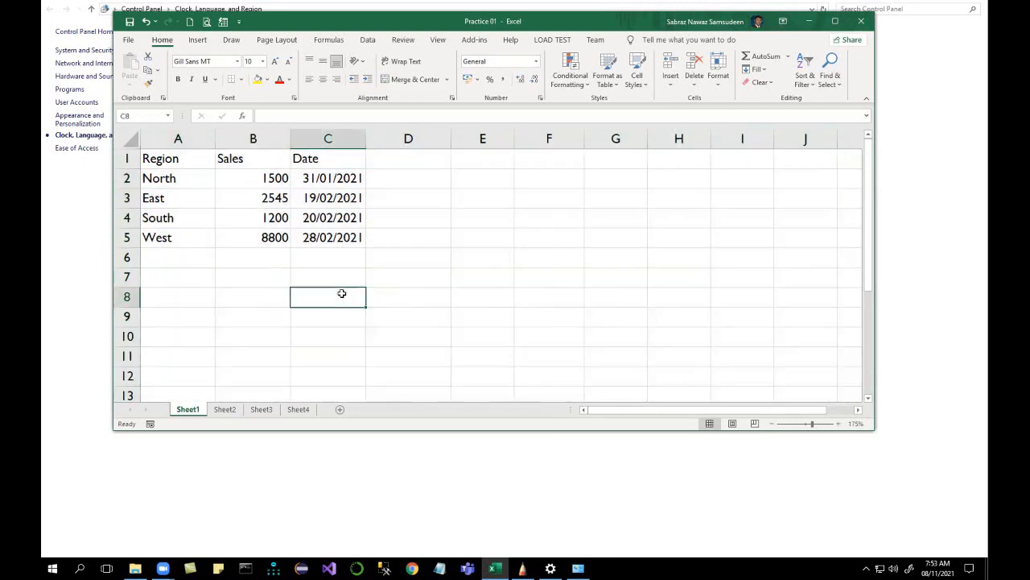
Copy the whole Region, Sales and Date table and paste it starting at cell E4
{"action": "left_click", "coordinate": [220, 203]}
{"action": "key", "text": "ctrl+a"}
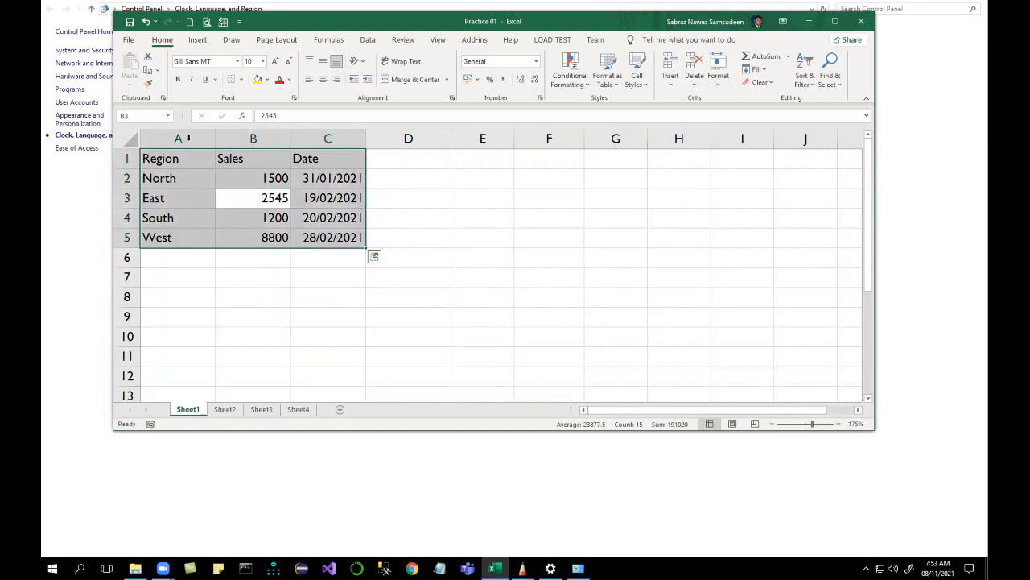
{"action": "left_click", "coordinate": [148, 76]}
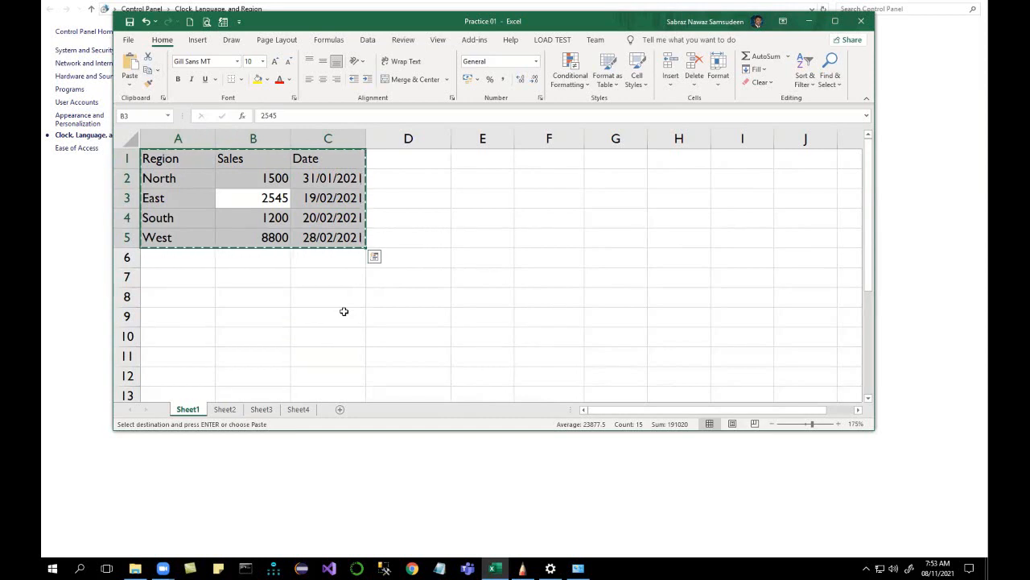
{"action": "left_click", "coordinate": [472, 218]}
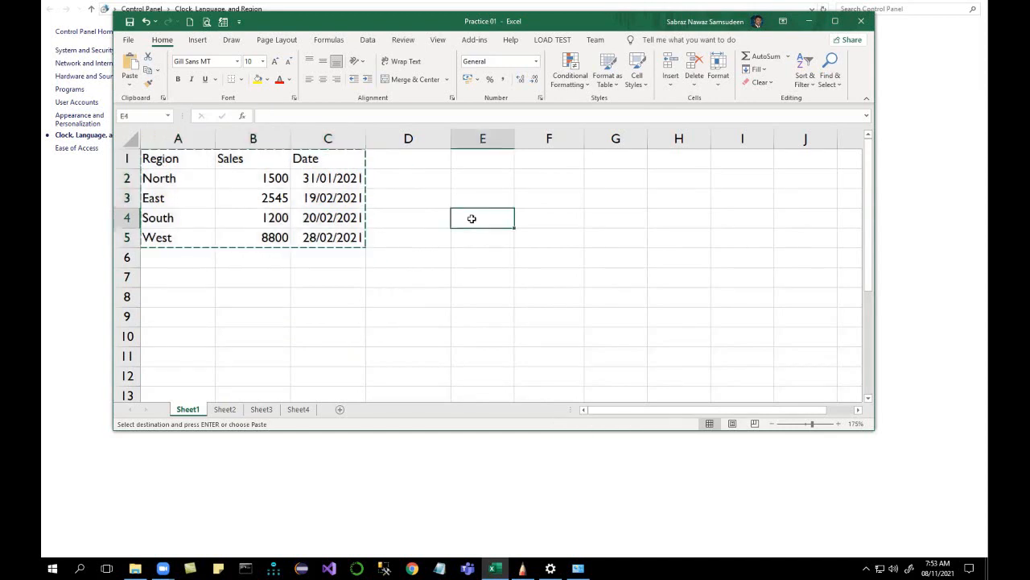
{"action": "left_click", "coordinate": [131, 68]}
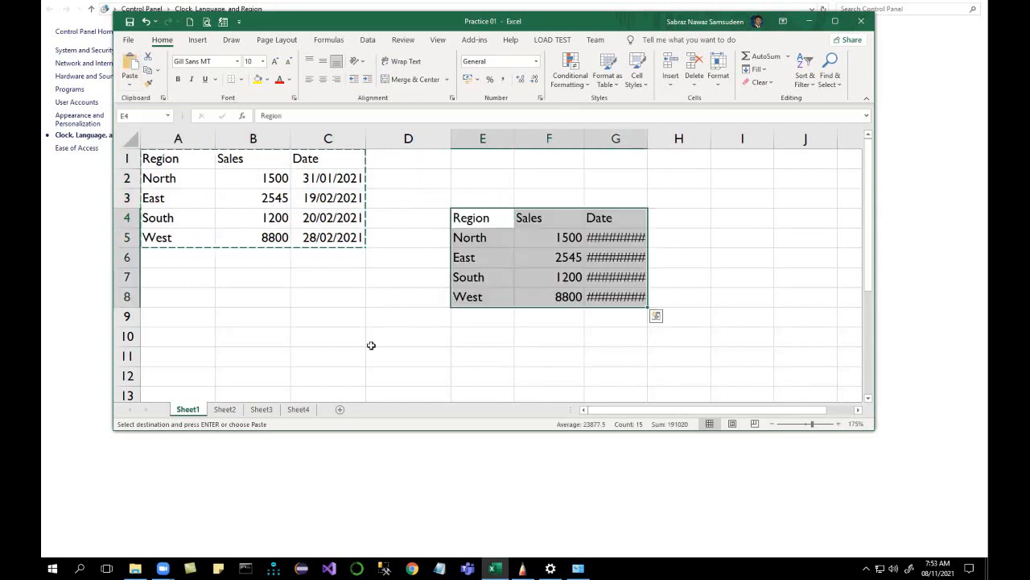
Paste a second copy of the table starting at cell E10, then end the copy mode
{"action": "left_click", "coordinate": [463, 341]}
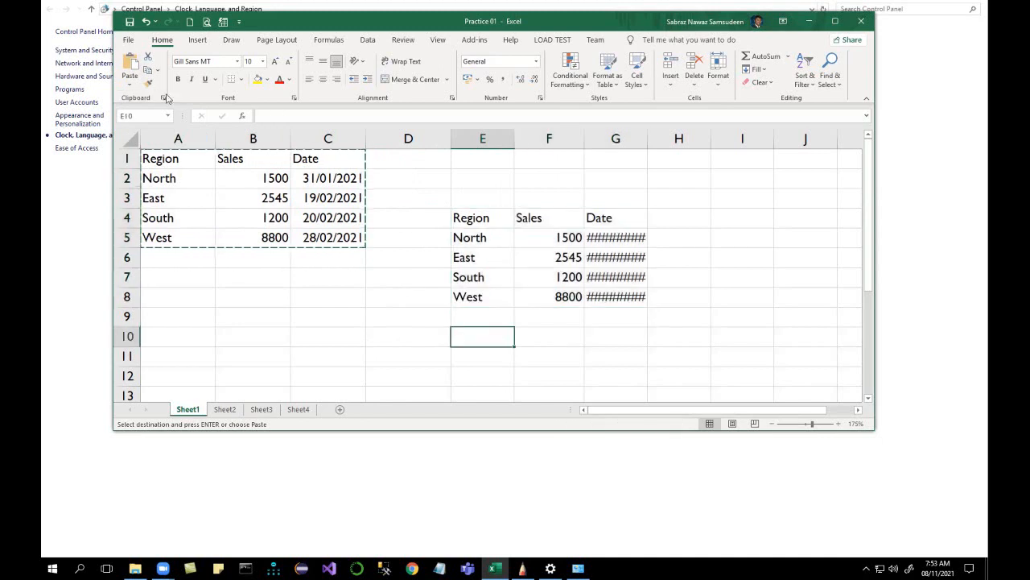
{"action": "left_click", "coordinate": [131, 65]}
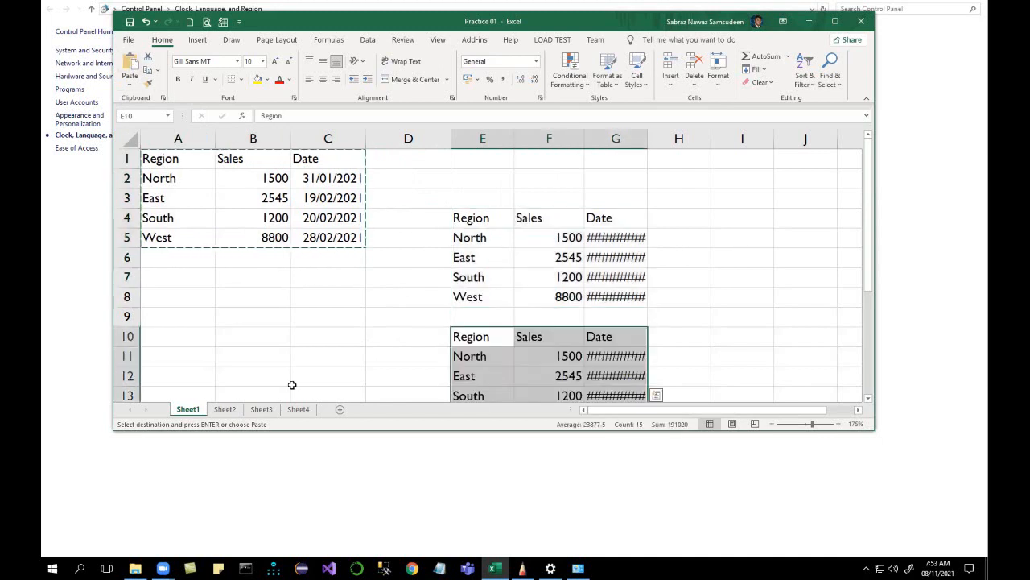
{"action": "key", "text": "Escape"}
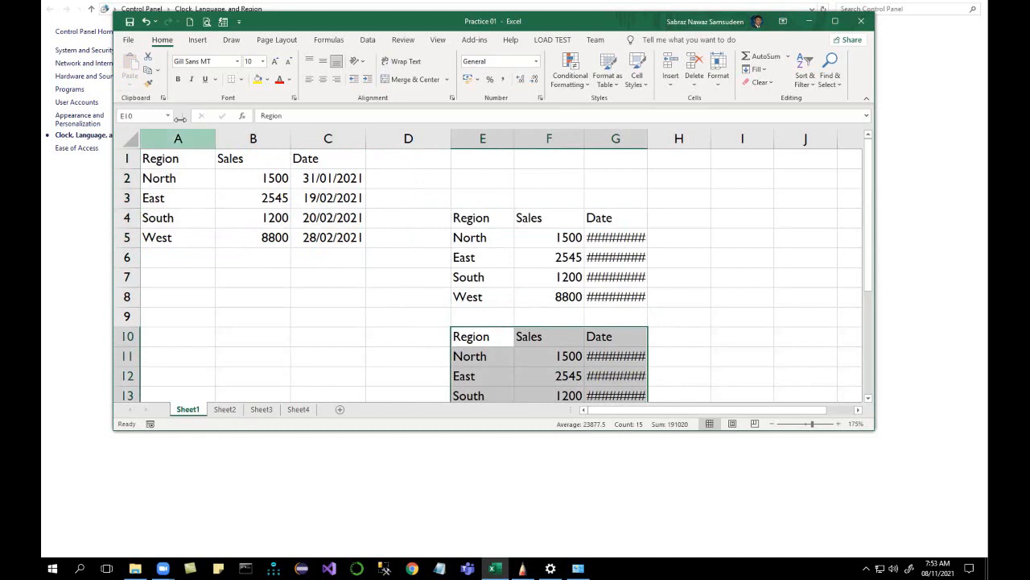
Select the original table A1:C5 and copy it
{"action": "left_click", "coordinate": [179, 318]}
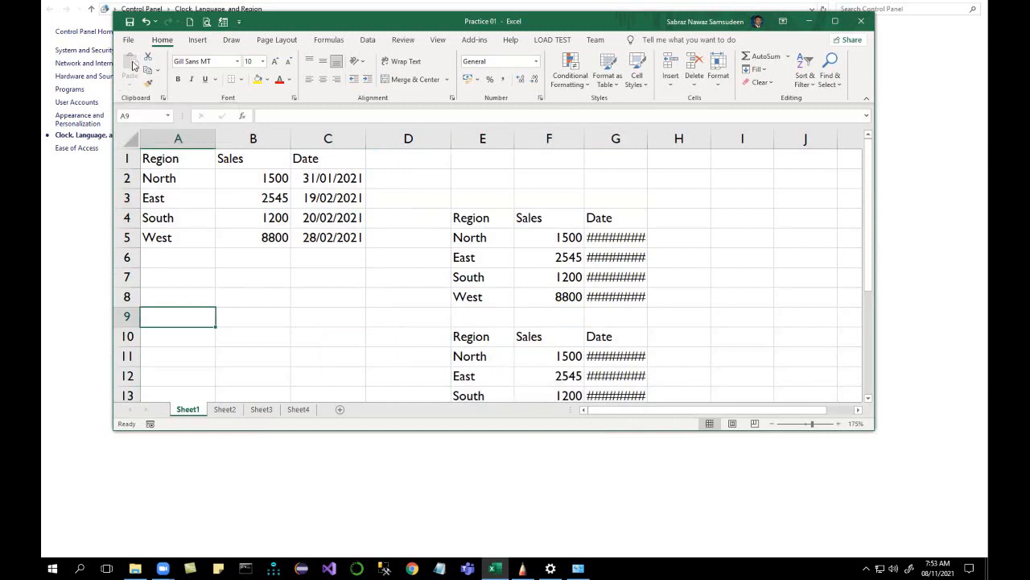
{"action": "left_click_drag", "start_coordinate": [159, 161], "coordinate": [316, 229]}
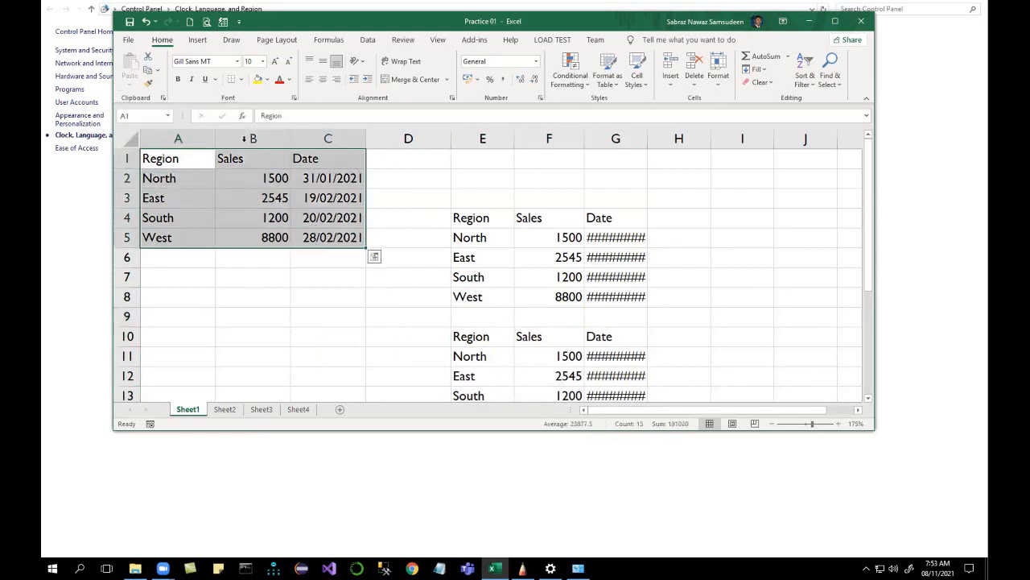
{"action": "left_click", "coordinate": [148, 69]}
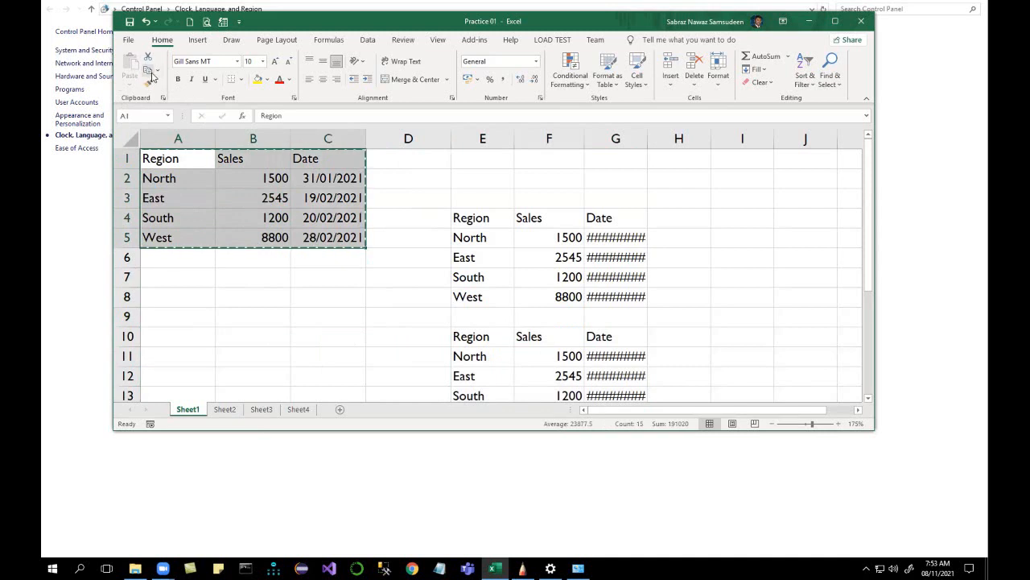
Paste the copied table at B8, then undo all three pasted copies and select empty cell B8
{"action": "left_click", "coordinate": [240, 290]}
{"action": "key", "text": "ctrl+v"}
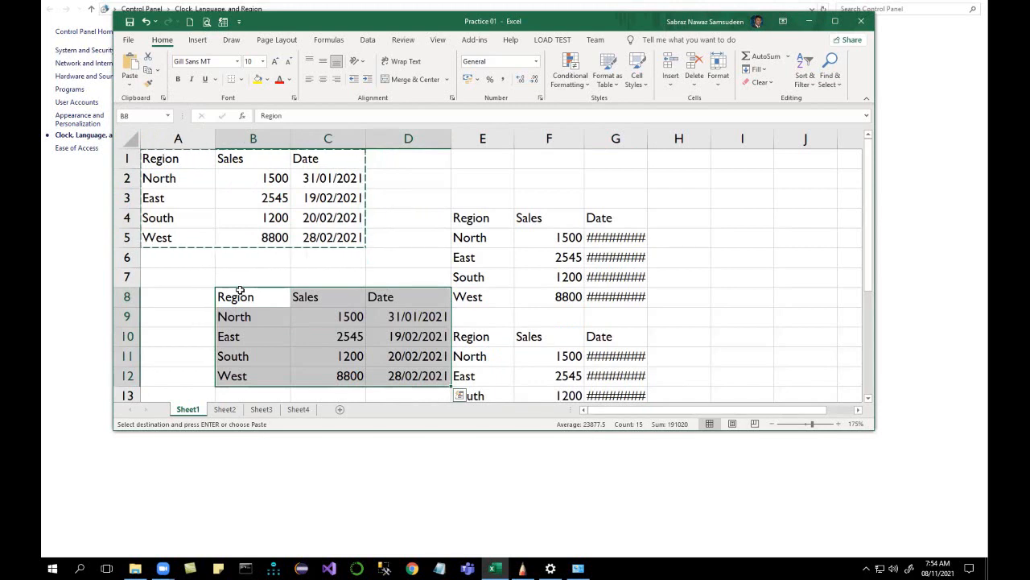
{"action": "key", "text": "ctrl+z"}
{"action": "key", "text": "ctrl+z"}
{"action": "key", "text": "ctrl+z"}
{"action": "left_click", "coordinate": [240, 289]}
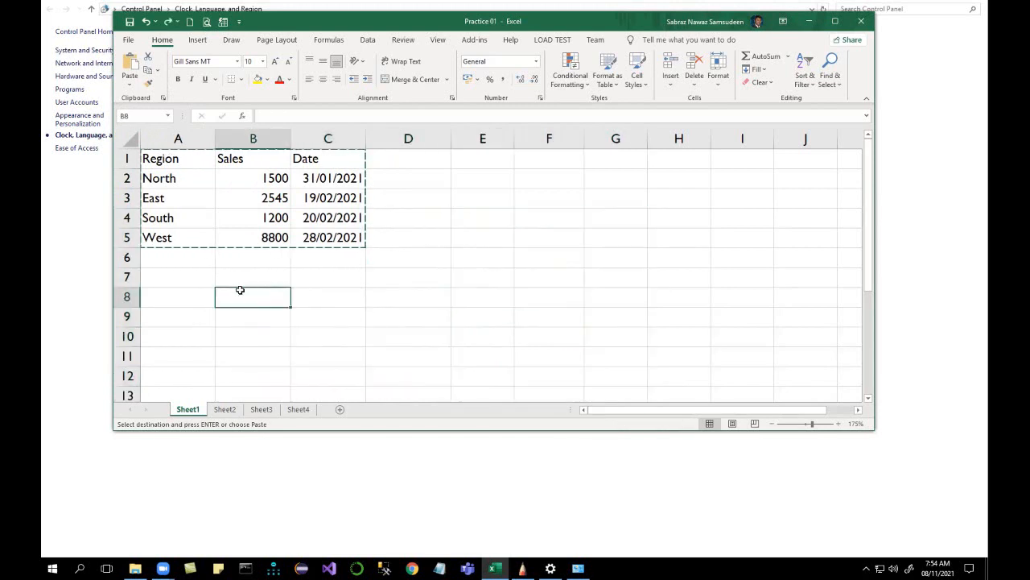
Paste the copied table at A1 of Sheet2 and autofit its Date column C
{"action": "left_click", "coordinate": [225, 410]}
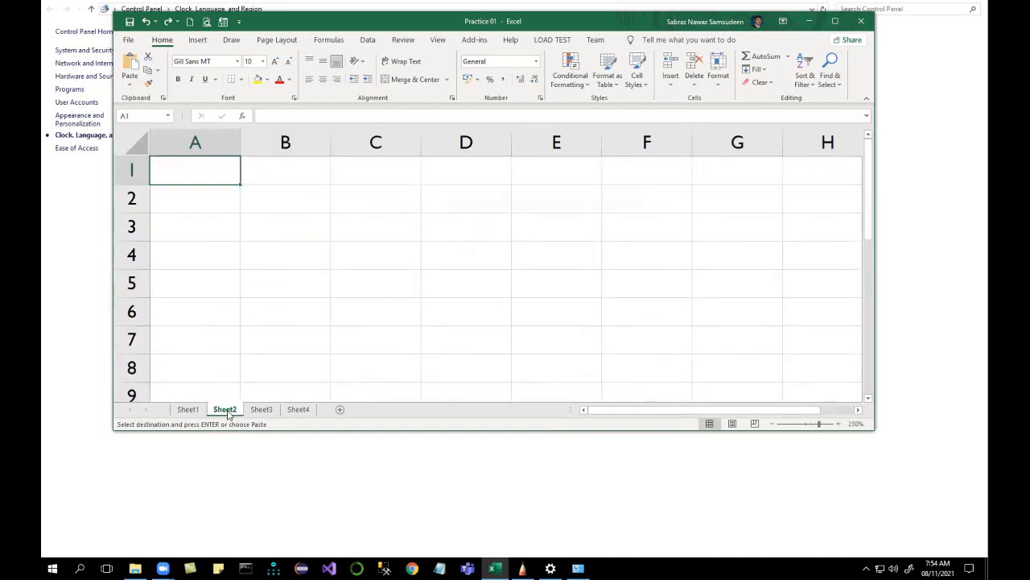
{"action": "left_click", "coordinate": [128, 66]}
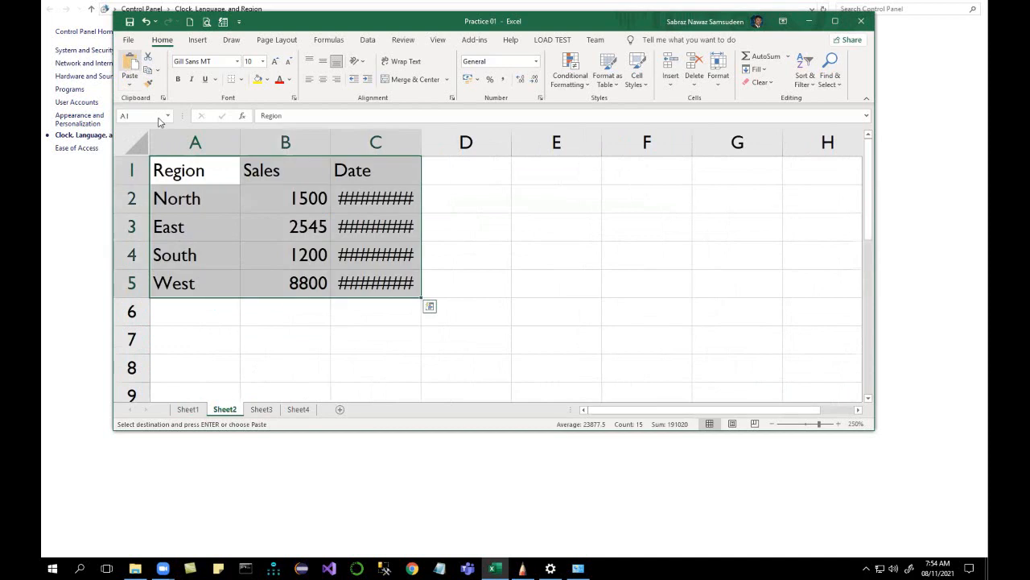
{"action": "left_click", "coordinate": [352, 290]}
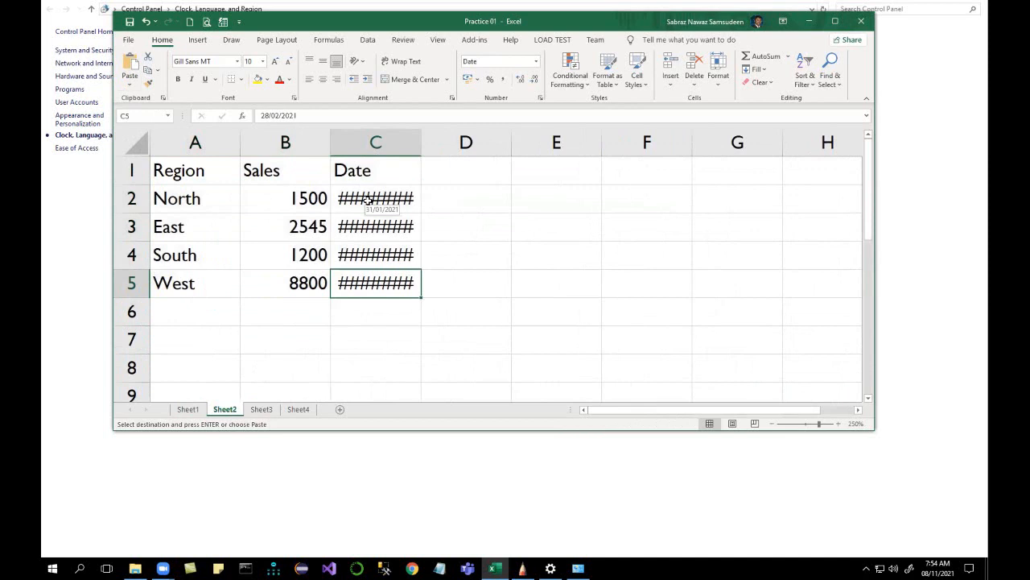
{"action": "double_click", "coordinate": [421, 142]}
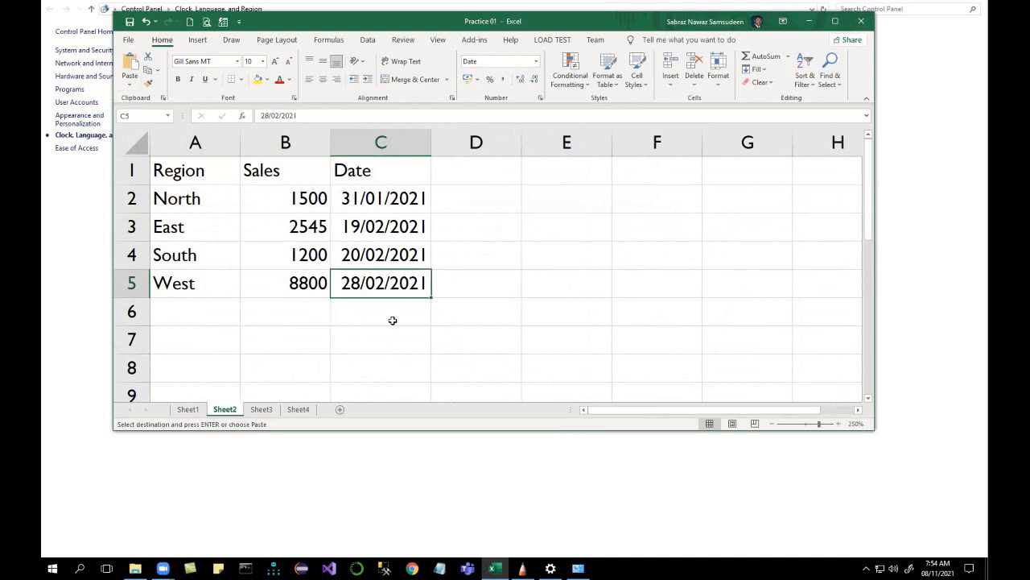
Return to Sheet1, end the copy mode and select the table A1:C5
{"action": "left_click", "coordinate": [188, 409]}
{"action": "key", "text": "Escape"}
{"action": "left_click_drag", "start_coordinate": [178, 160], "coordinate": [331, 239]}
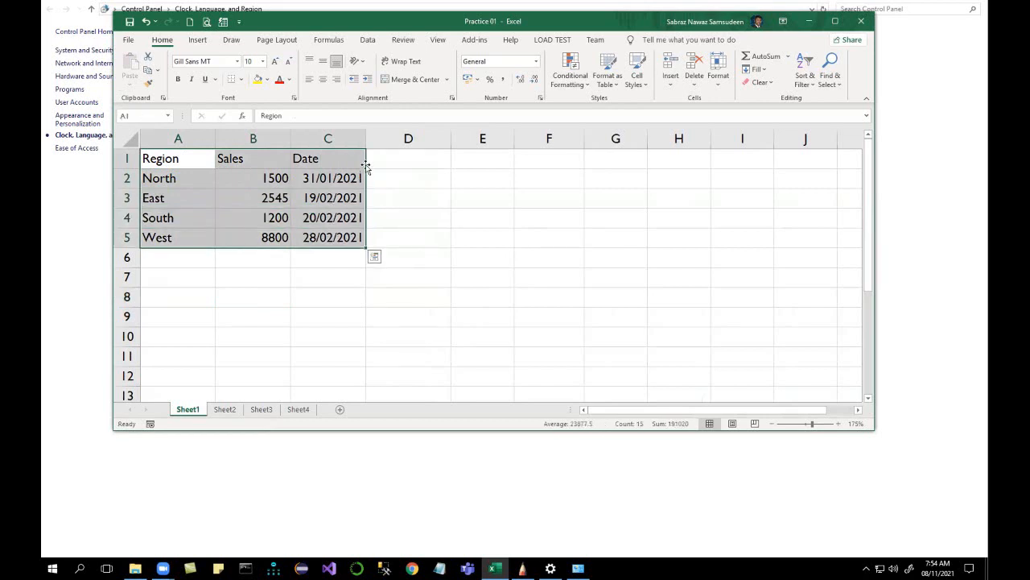
Copy the selected table directly to E1:G5 and autofit column G, then undo both changes
{"action": "left_click_drag", "start_coordinate": [369, 168], "coordinate": [641, 163]}
{"action": "left_click", "coordinate": [634, 305]}
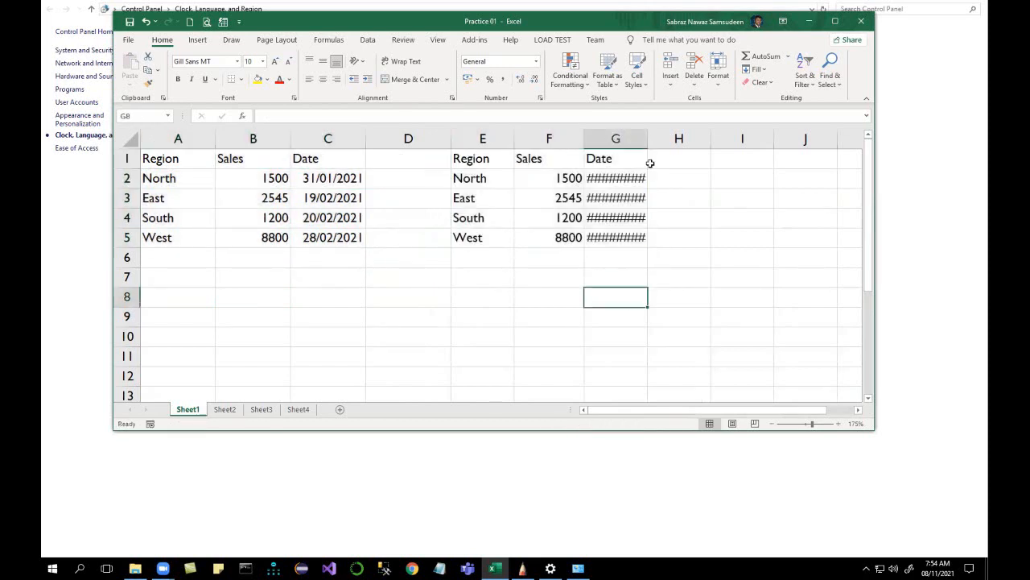
{"action": "double_click", "coordinate": [648, 141]}
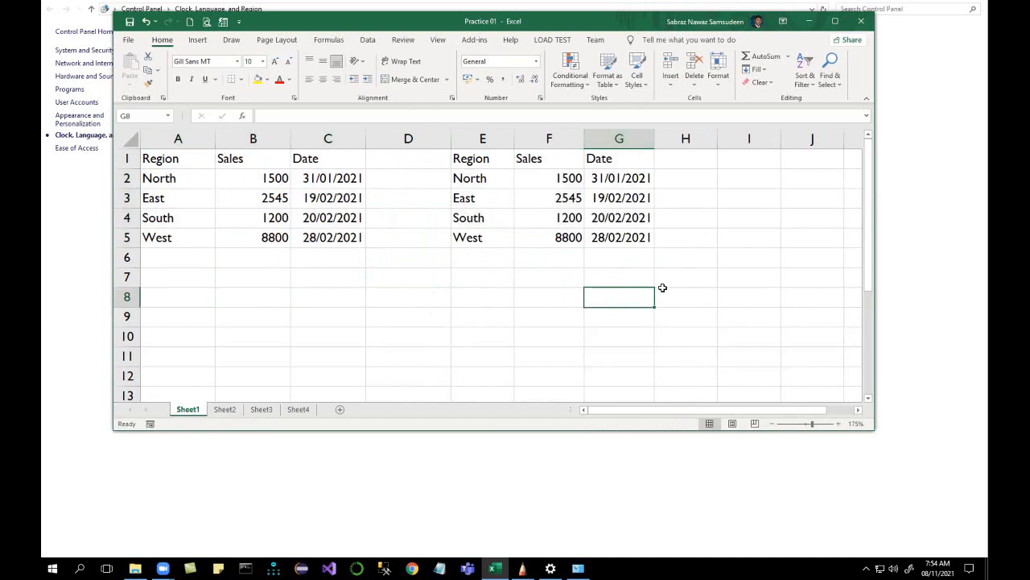
{"action": "key", "text": "ctrl+z"}
{"action": "key", "text": "ctrl+z"}
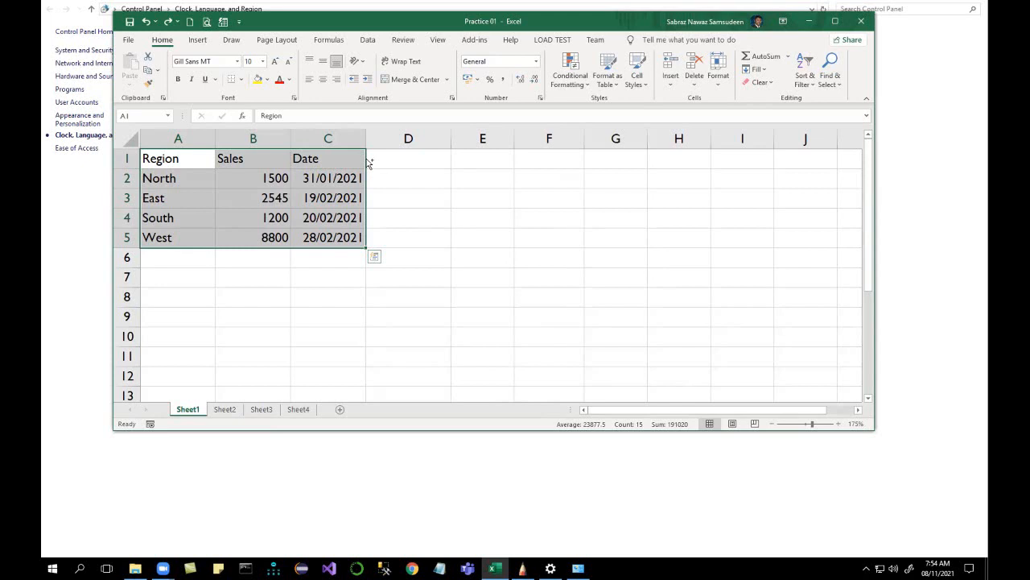
Copy the selected table directly to F5:H9, then undo the copy
{"action": "left_click_drag", "start_coordinate": [368, 163], "coordinate": [681, 243]}
{"action": "left_click_drag", "start_coordinate": [681, 243], "coordinate": [681, 238]}
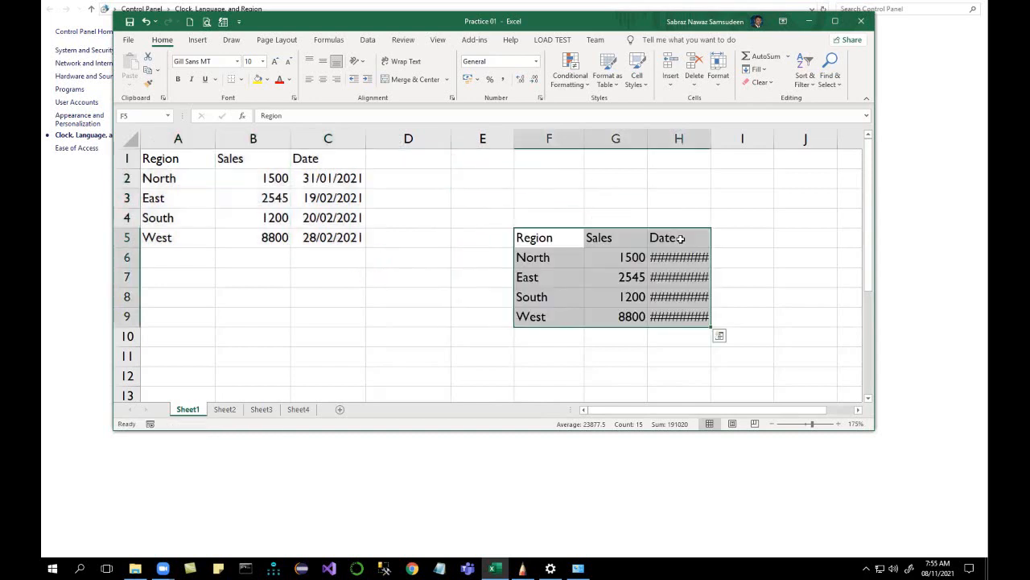
{"action": "key", "text": "ctrl+z"}
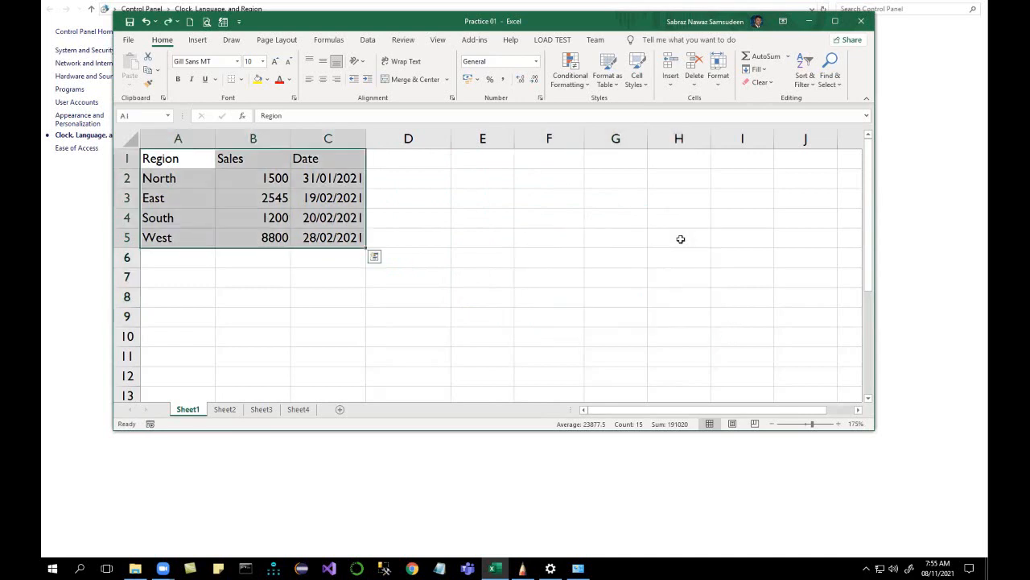
Move the table to F4:H8 using the Move Here drop option, then undo the move
{"action": "left_click_drag", "start_coordinate": [366, 212], "coordinate": [642, 259]}
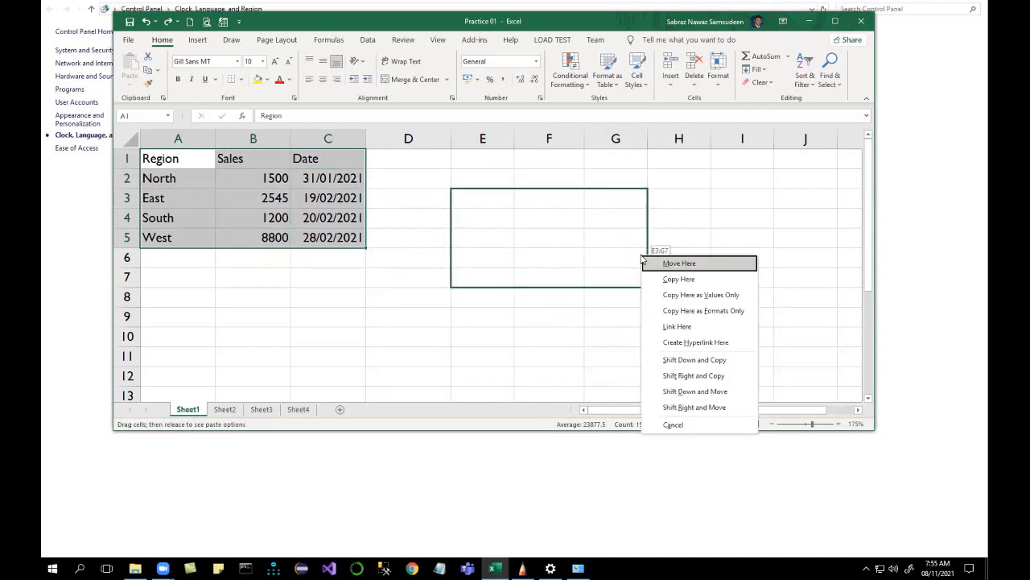
{"action": "left_click", "coordinate": [420, 204]}
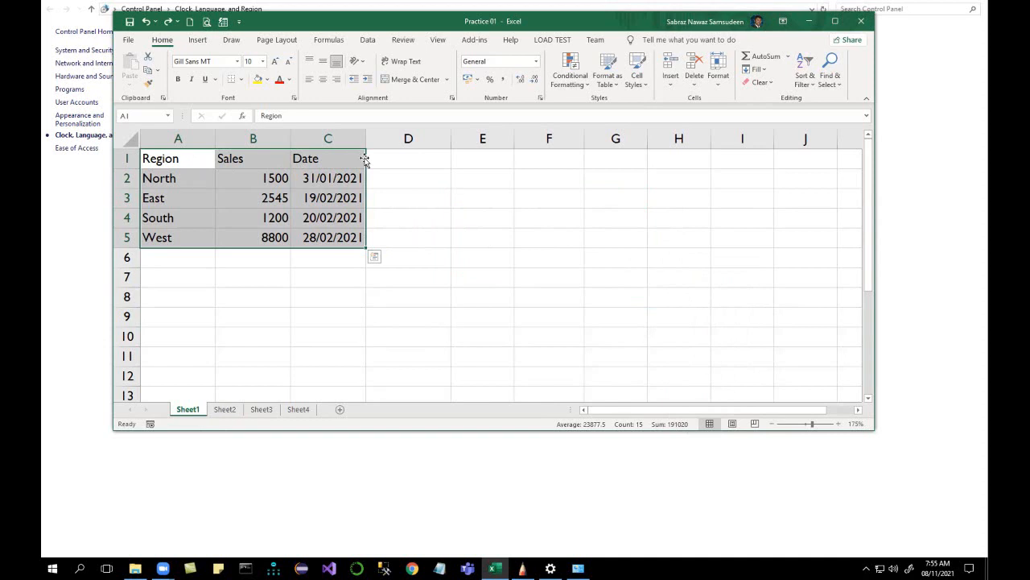
{"action": "left_click_drag", "start_coordinate": [365, 160], "coordinate": [366, 163]}
{"action": "left_click_drag", "start_coordinate": [365, 163], "coordinate": [695, 221]}
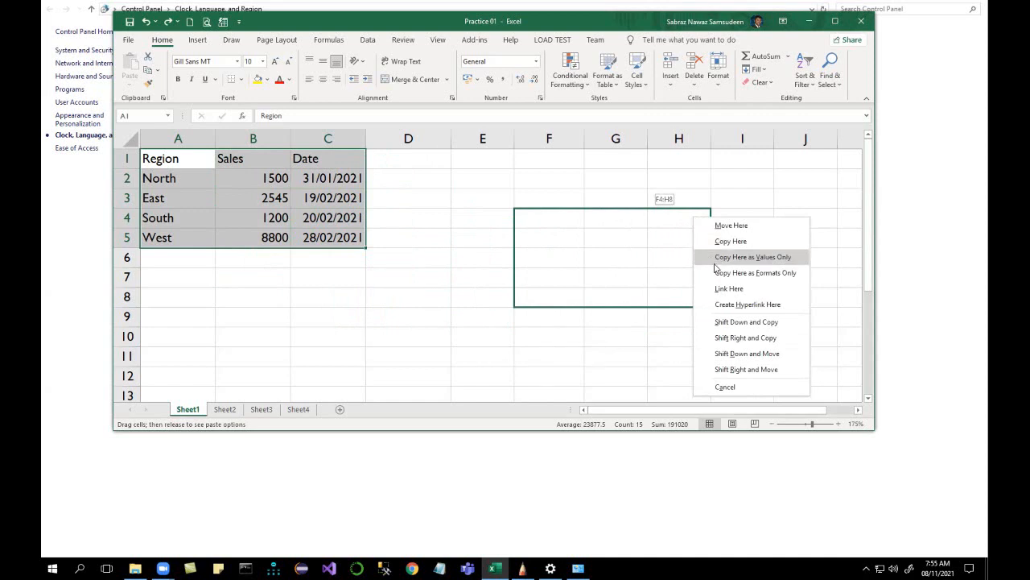
{"action": "left_click", "coordinate": [730, 226]}
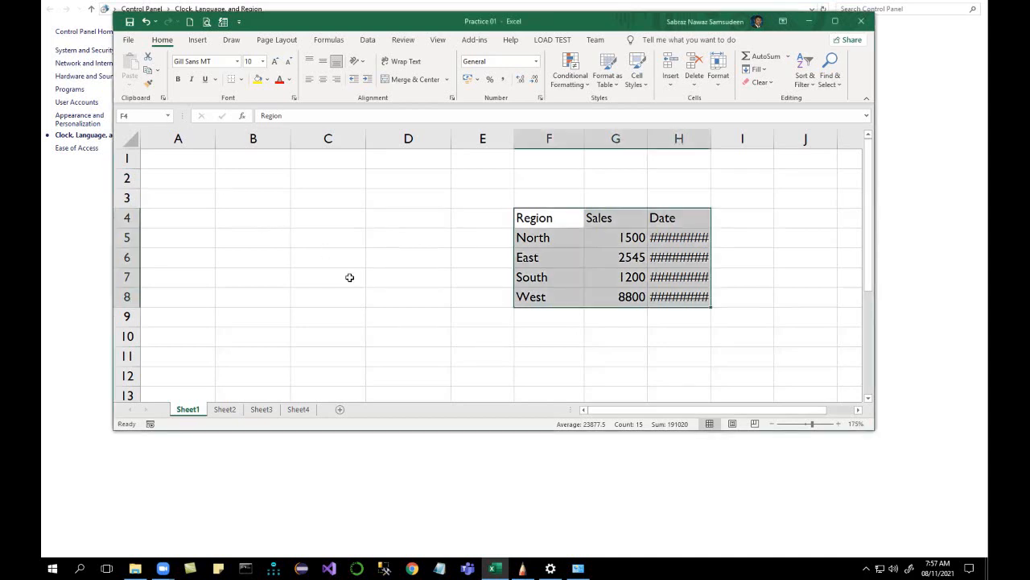
{"action": "key", "text": "ctrl+z"}
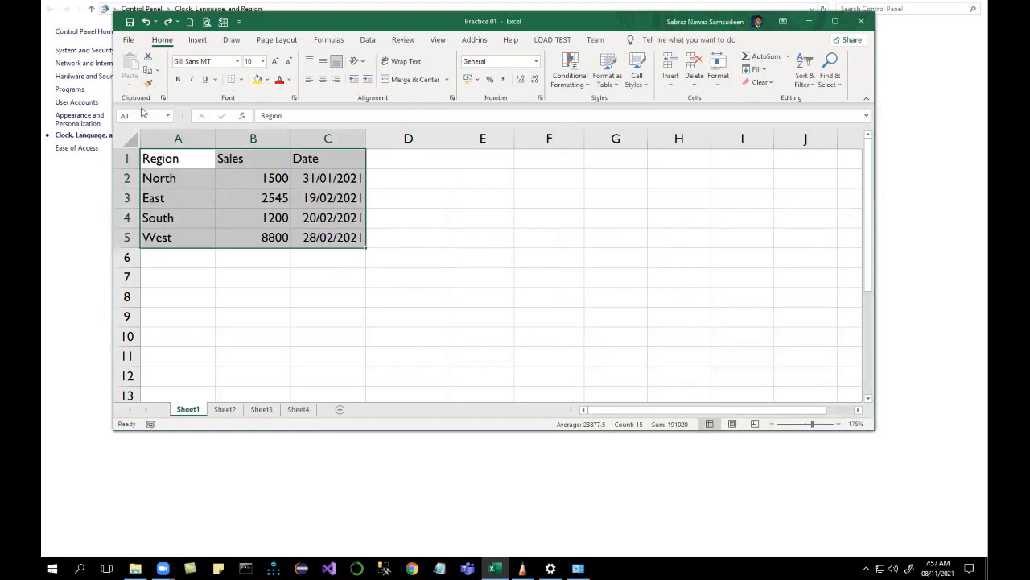
Cut the table and paste it starting at cell E1, then undo the paste
{"action": "left_click", "coordinate": [148, 58]}
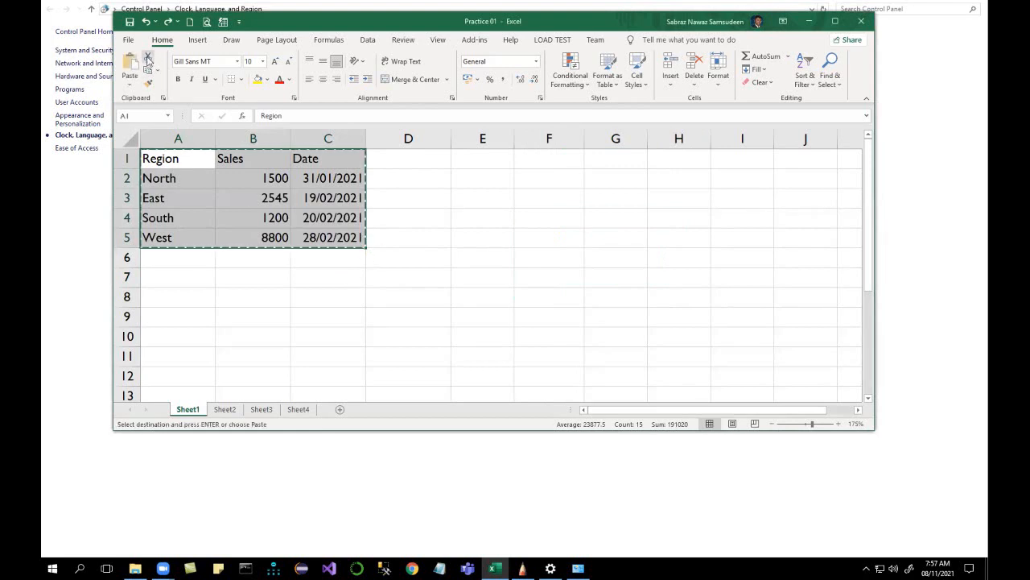
{"action": "left_click", "coordinate": [495, 162]}
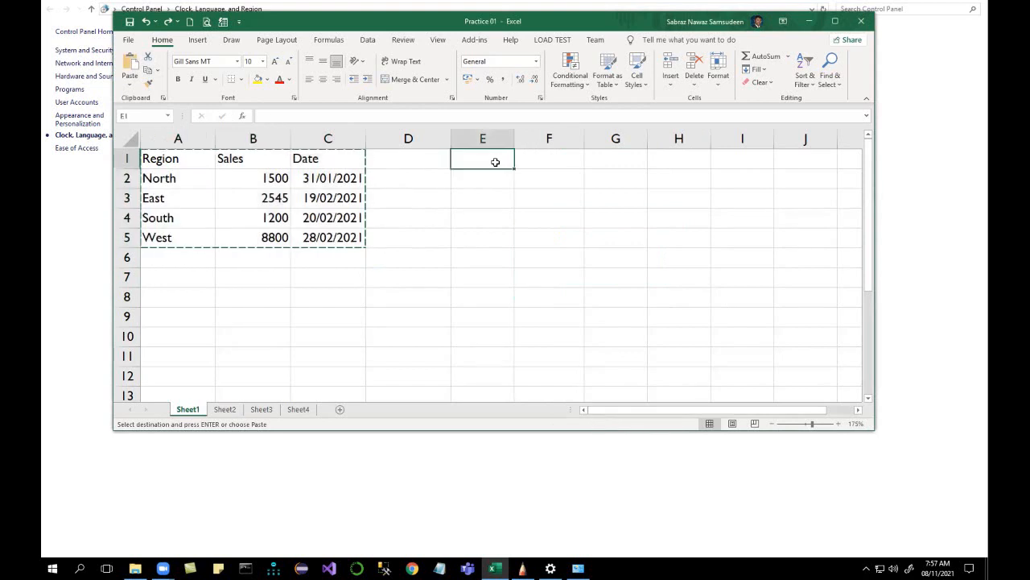
{"action": "left_click", "coordinate": [130, 66]}
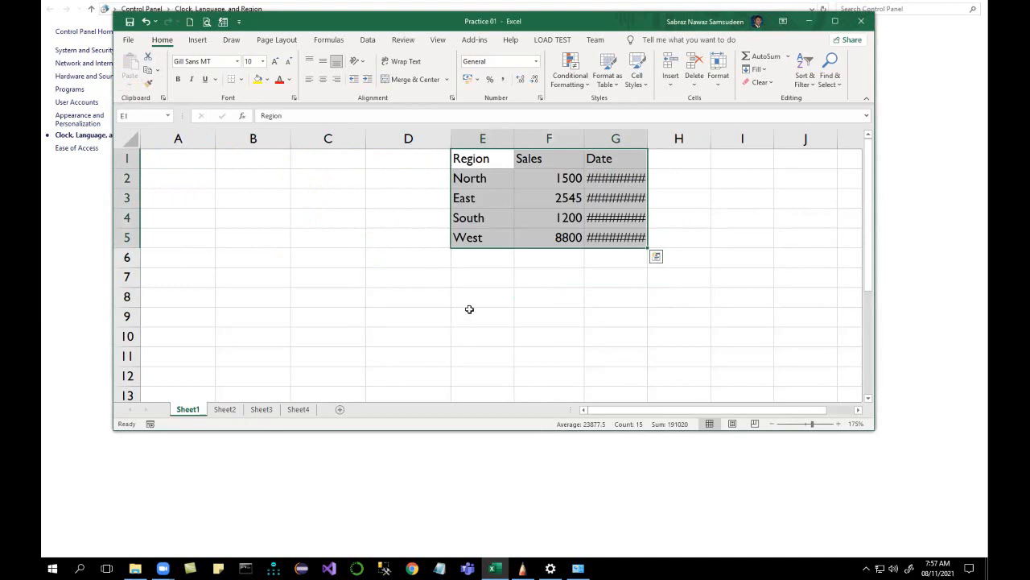
{"action": "key", "text": "ctrl+z"}
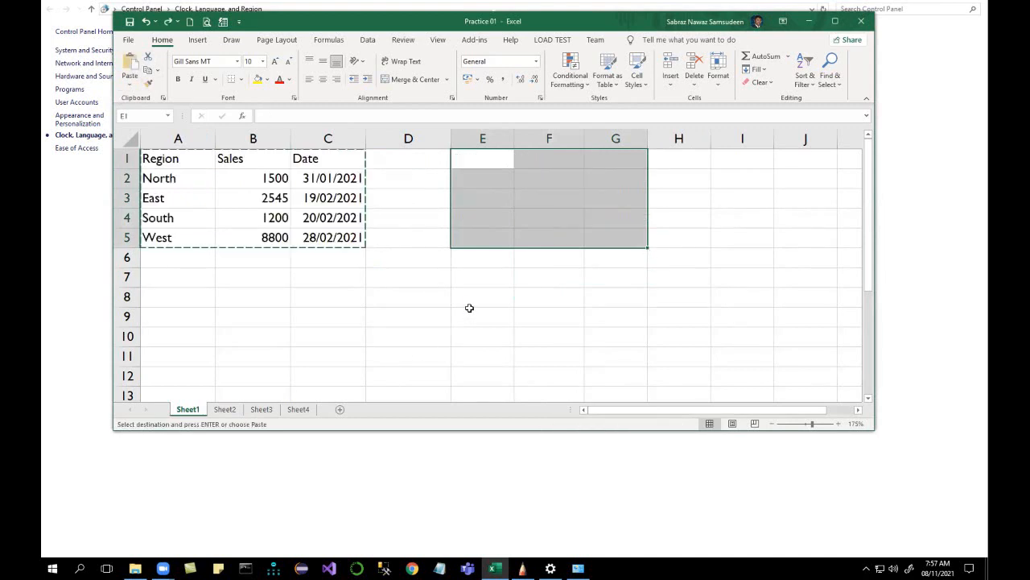
Select the entire table starting from cell A1 and cancel the pending cut
{"action": "left_click", "coordinate": [463, 201]}
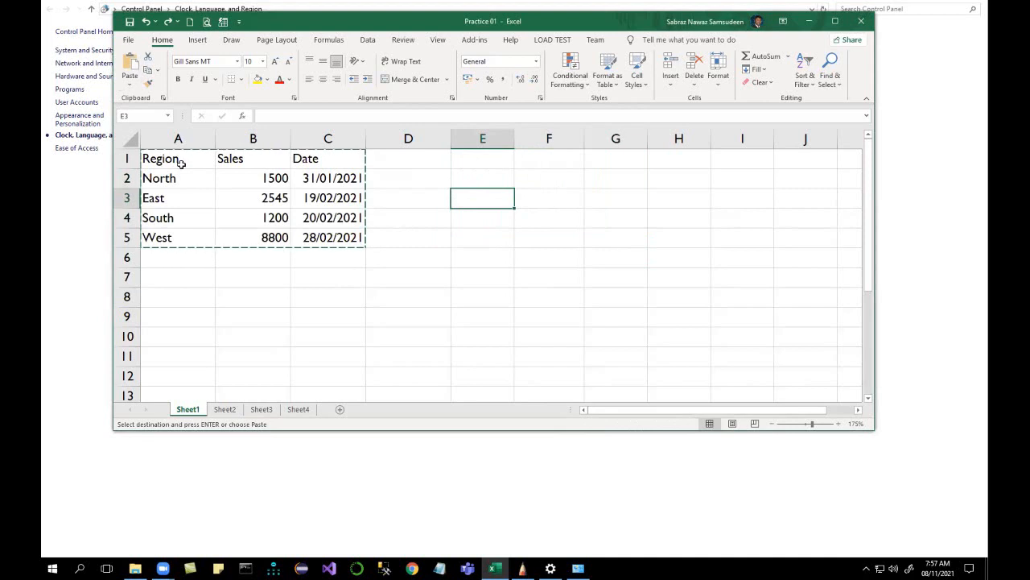
{"action": "left_click", "coordinate": [180, 161]}
{"action": "key", "text": "ctrl+a"}
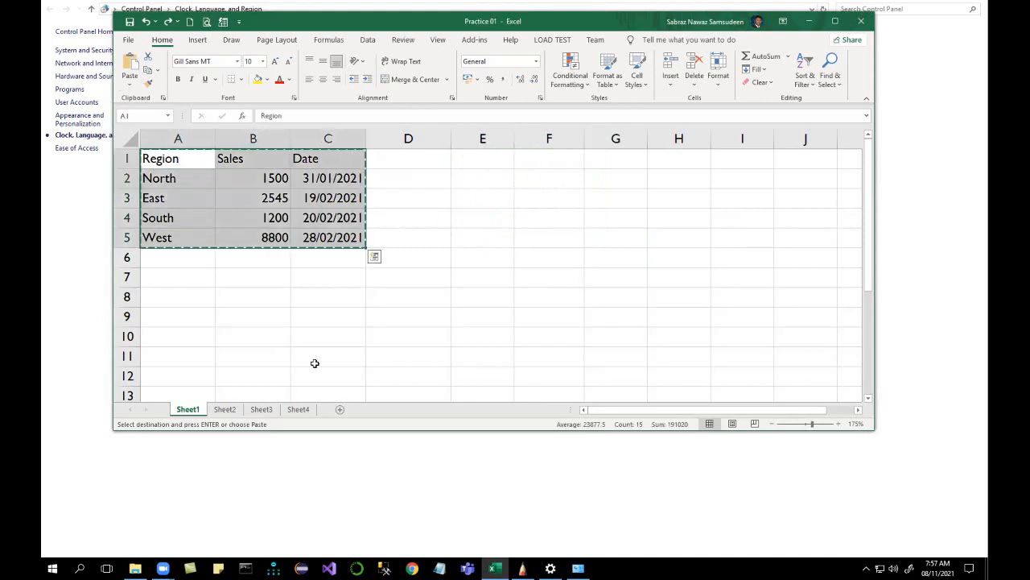
{"action": "key", "text": "Escape"}
Select the whole table from cell B3, cut and paste it at E1, then undo the paste
{"action": "left_click", "coordinate": [274, 193]}
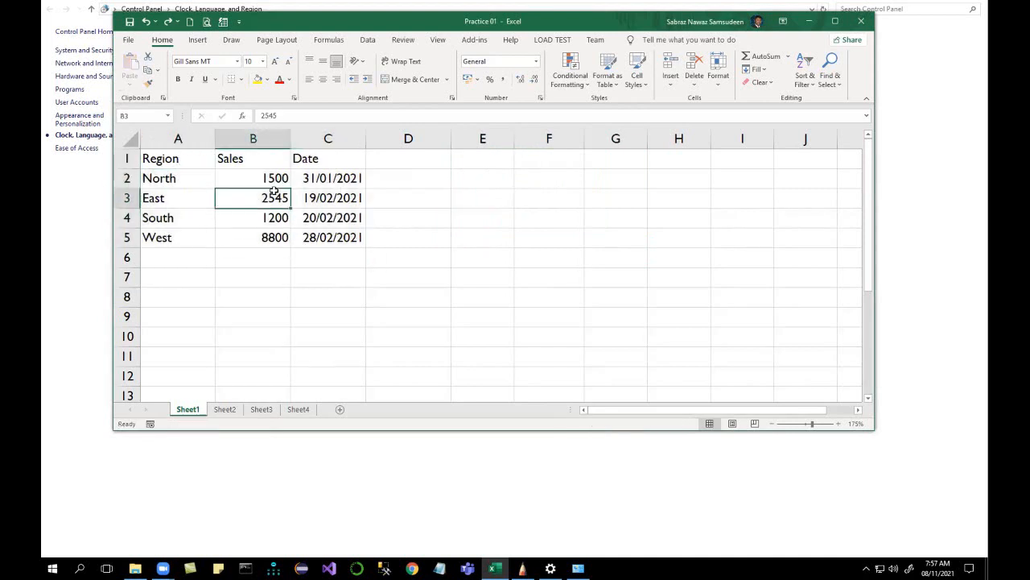
{"action": "key", "text": "ctrl+a"}
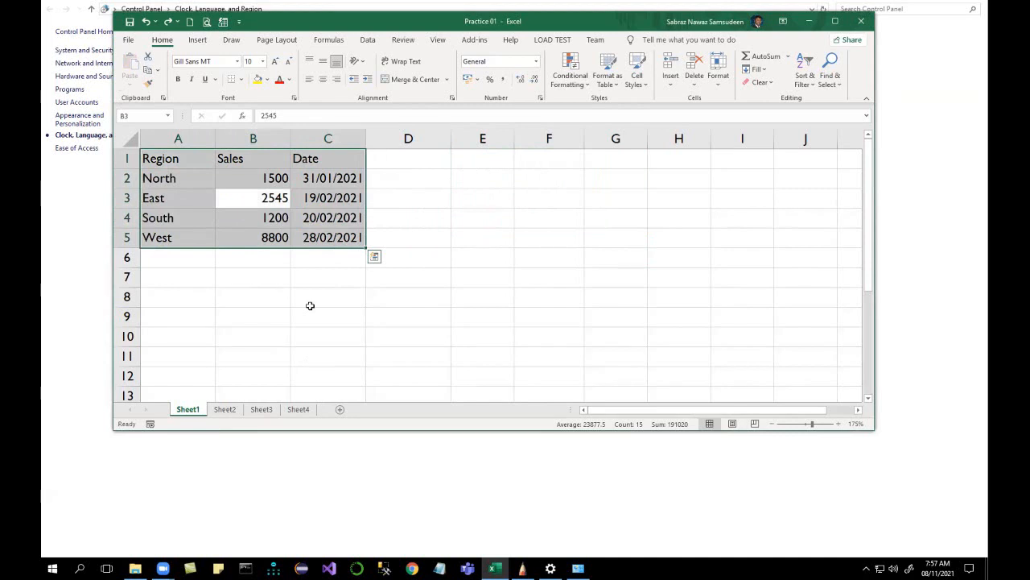
{"action": "key", "text": "ctrl+c"}
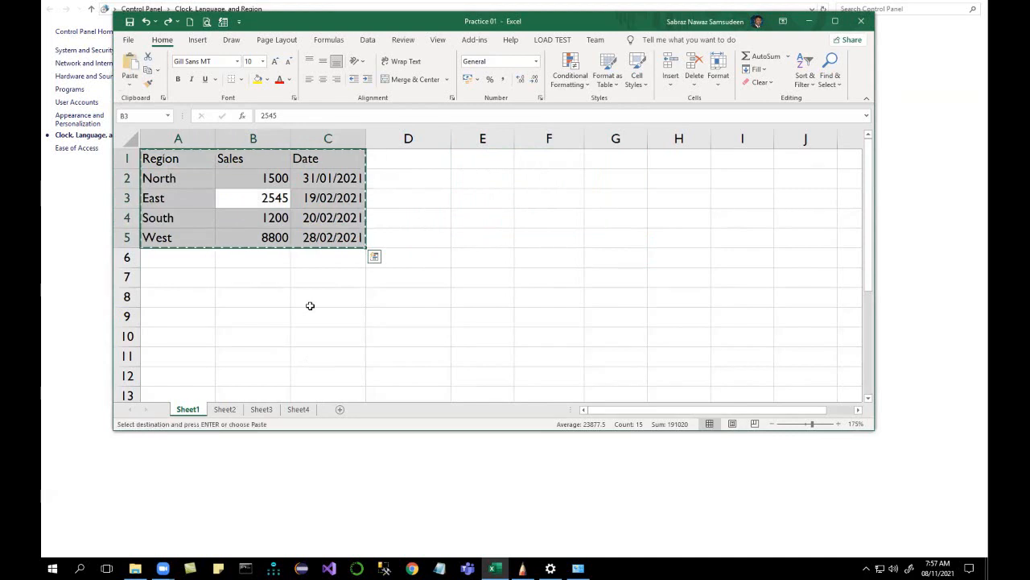
{"action": "left_click", "coordinate": [480, 157]}
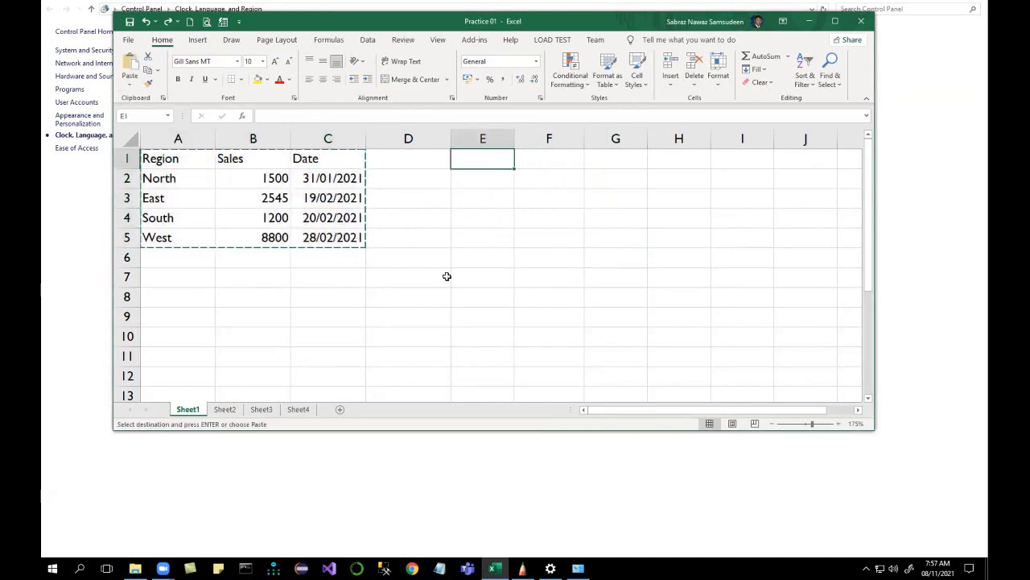
{"action": "key", "text": "ctrl+v"}
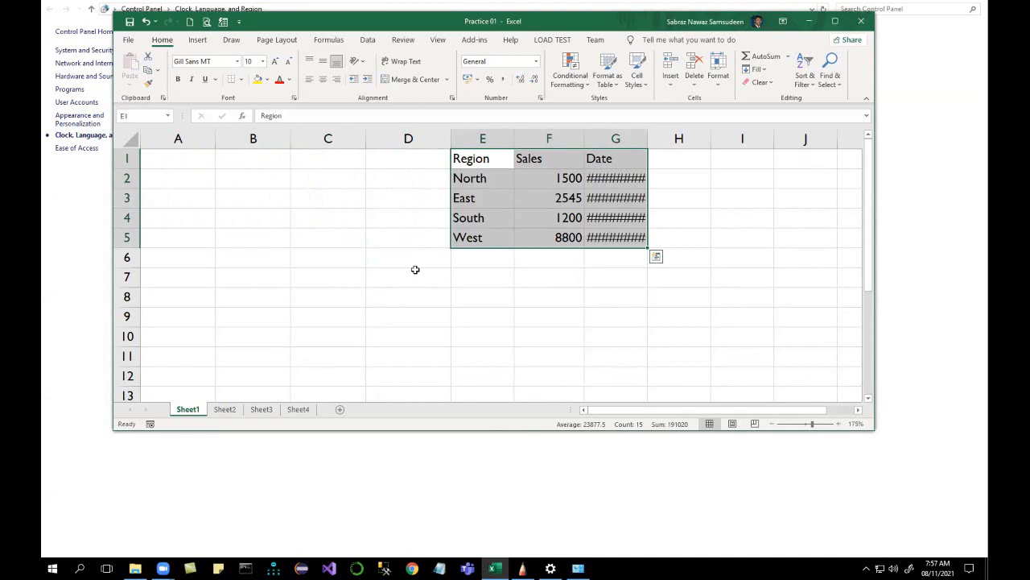
{"action": "key", "text": "ctrl+z"}
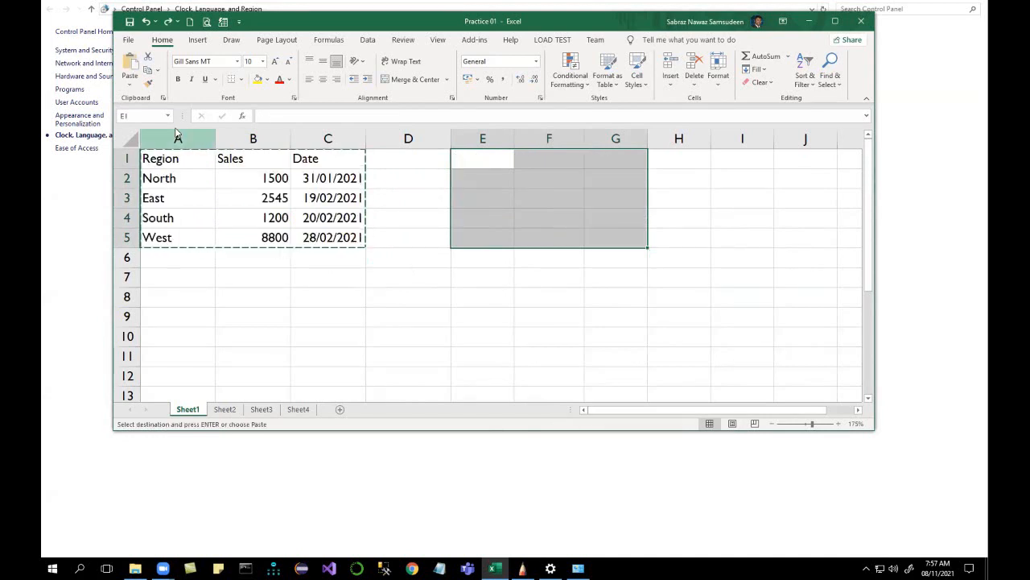
Check the paste options while the table is cut, and cancel the cut
{"action": "left_click", "coordinate": [379, 211]}
{"action": "left_click", "coordinate": [402, 251]}
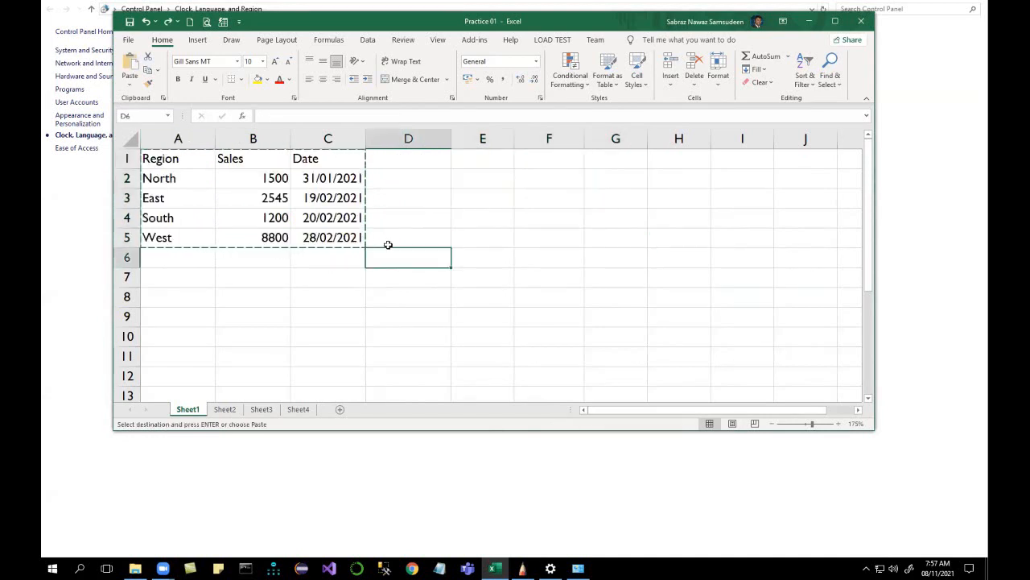
{"action": "left_click", "coordinate": [129, 84]}
{"action": "left_click", "coordinate": [205, 202]}
{"action": "left_click", "coordinate": [315, 194]}
{"action": "key", "text": "Escape"}
Copy the sales values in B2:B5, review the paste options for cell E3, and cancel the copy
{"action": "left_click_drag", "start_coordinate": [276, 178], "coordinate": [266, 233]}
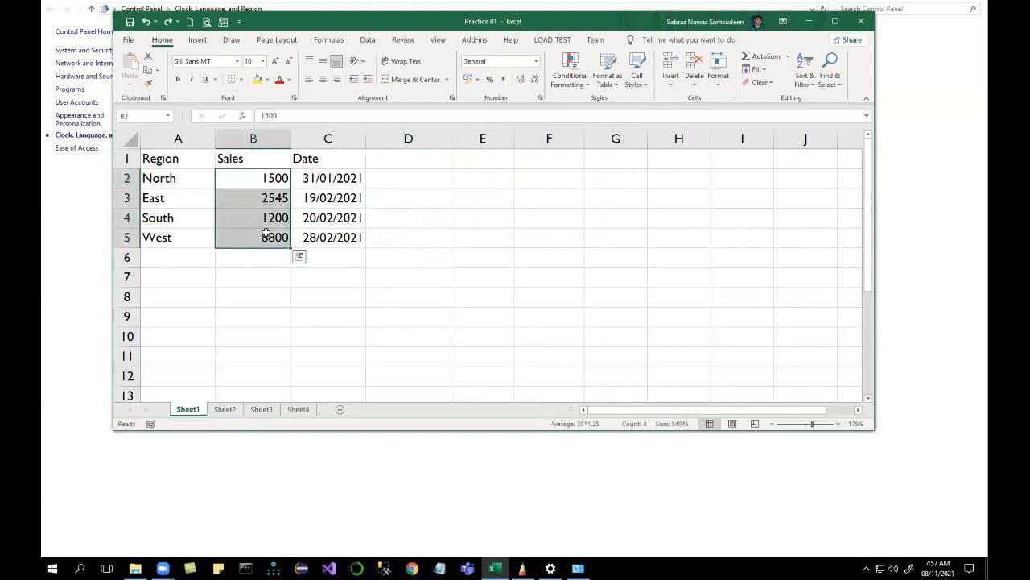
{"action": "key", "text": "ctrl+c"}
{"action": "left_click", "coordinate": [488, 201]}
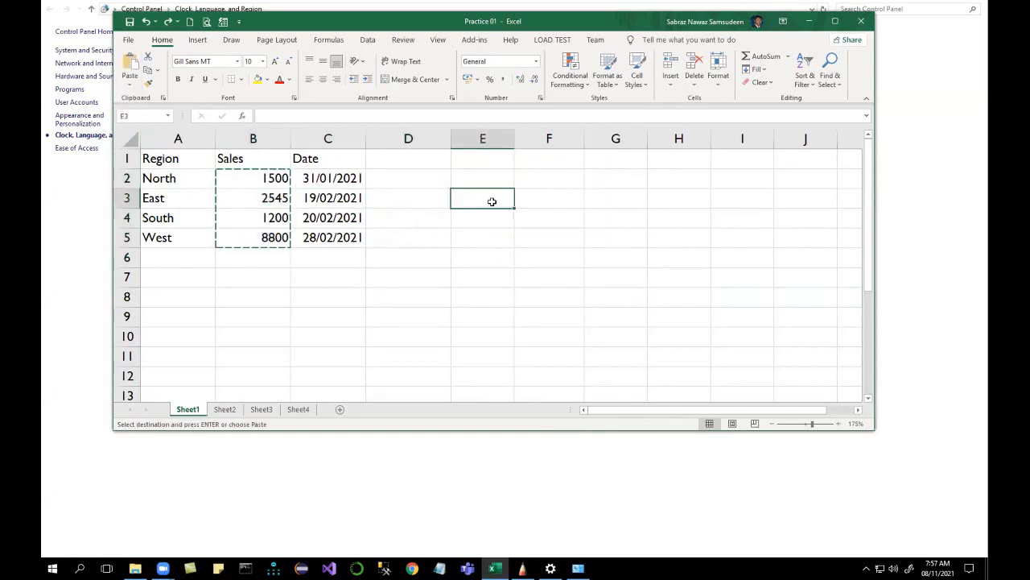
{"action": "left_click", "coordinate": [131, 85]}
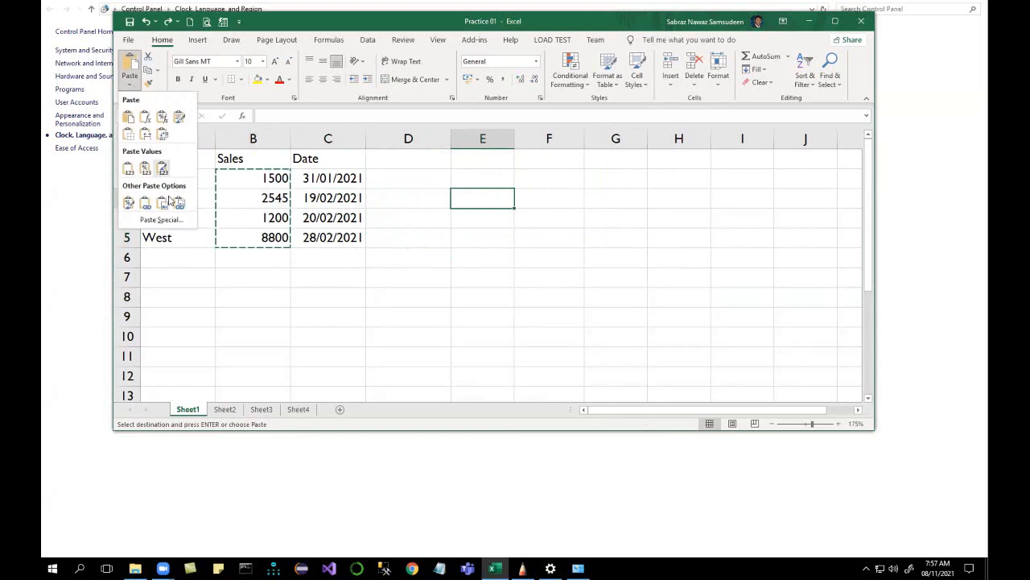
{"action": "left_click", "coordinate": [499, 248]}
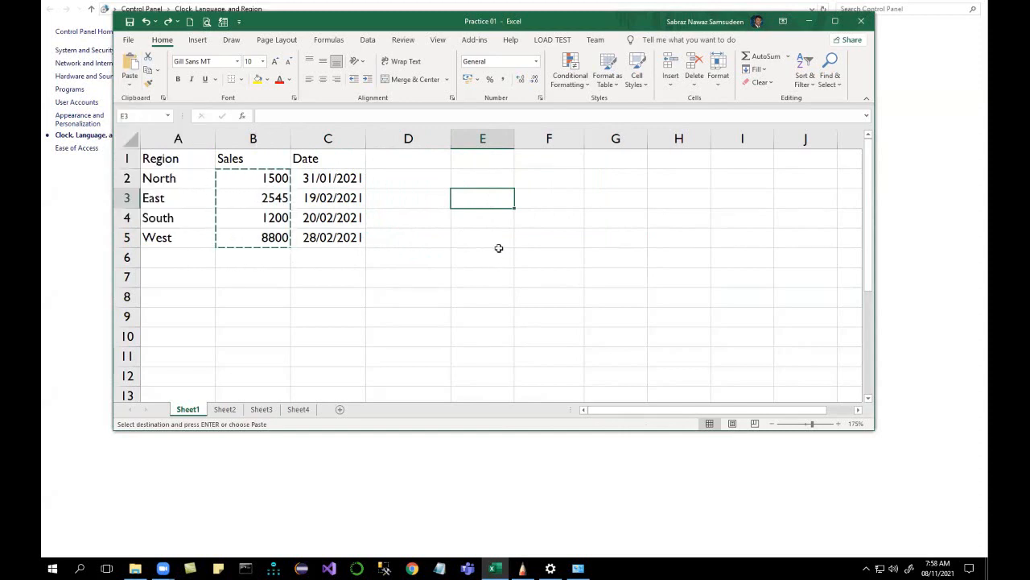
{"action": "left_click", "coordinate": [472, 239]}
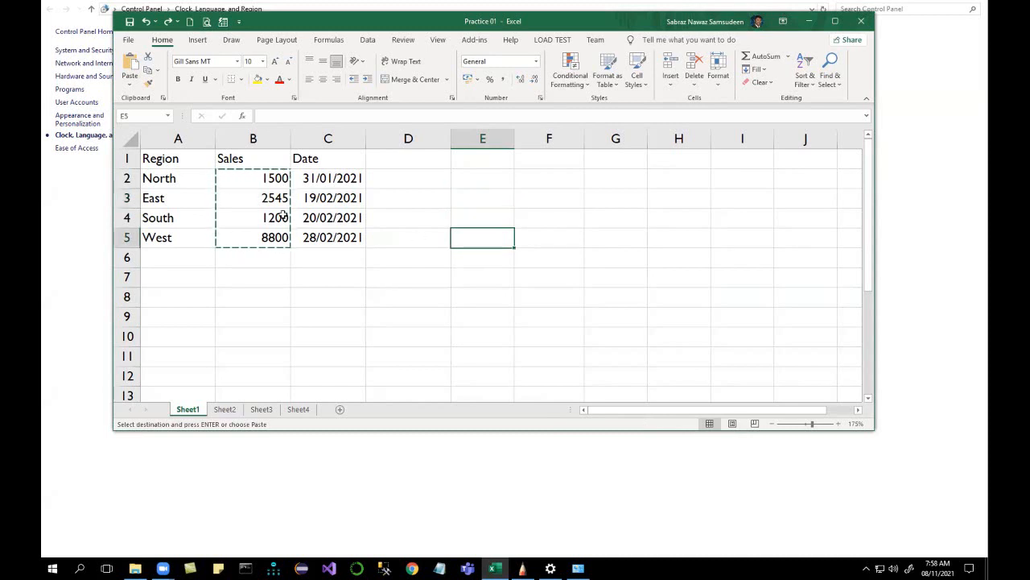
{"action": "key", "text": "Escape"}
Delete the sales values in B2:B5, then undo the deletion
{"action": "left_click", "coordinate": [266, 184]}
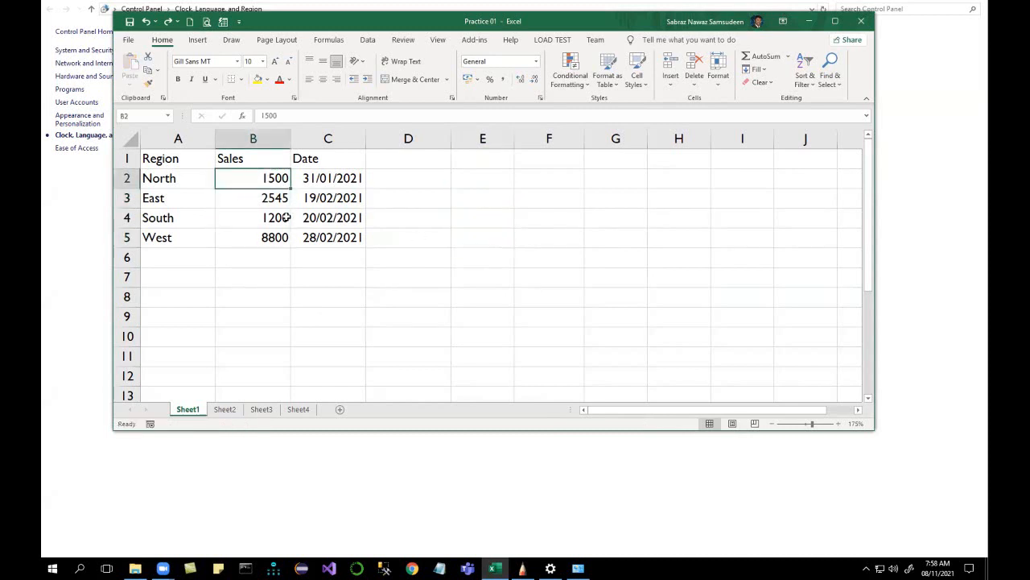
{"action": "left_click_drag", "start_coordinate": [267, 178], "coordinate": [271, 234]}
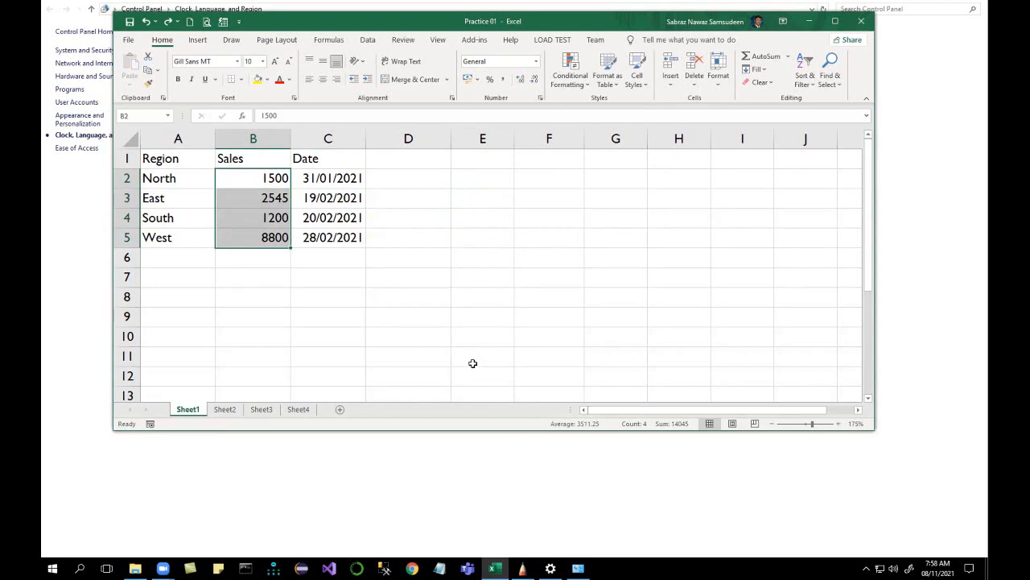
{"action": "key", "text": "Delete"}
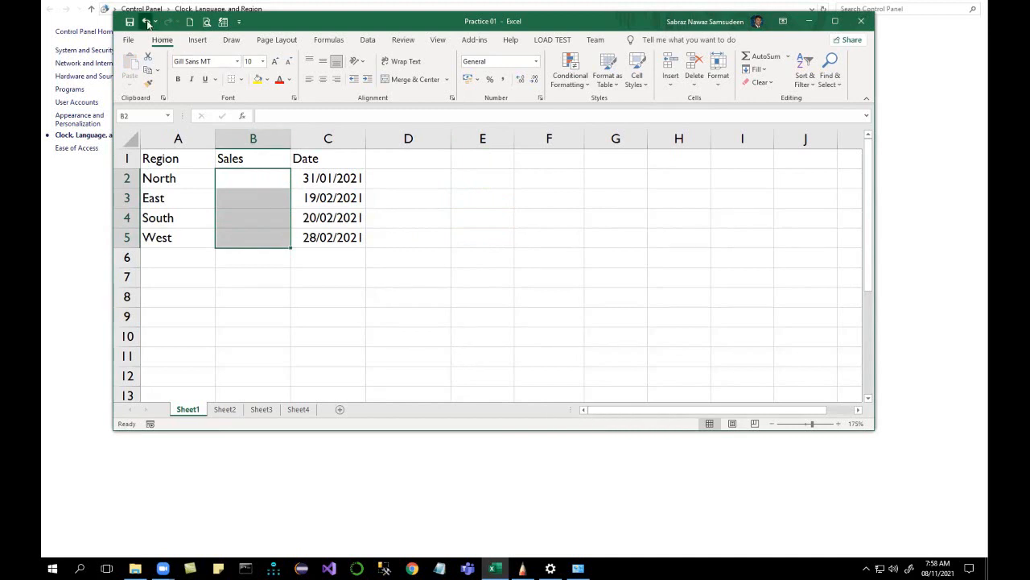
{"action": "left_click", "coordinate": [148, 22]}
Fill the sales cells B2:B5 with yellow and make their values bold
{"action": "left_click", "coordinate": [257, 79]}
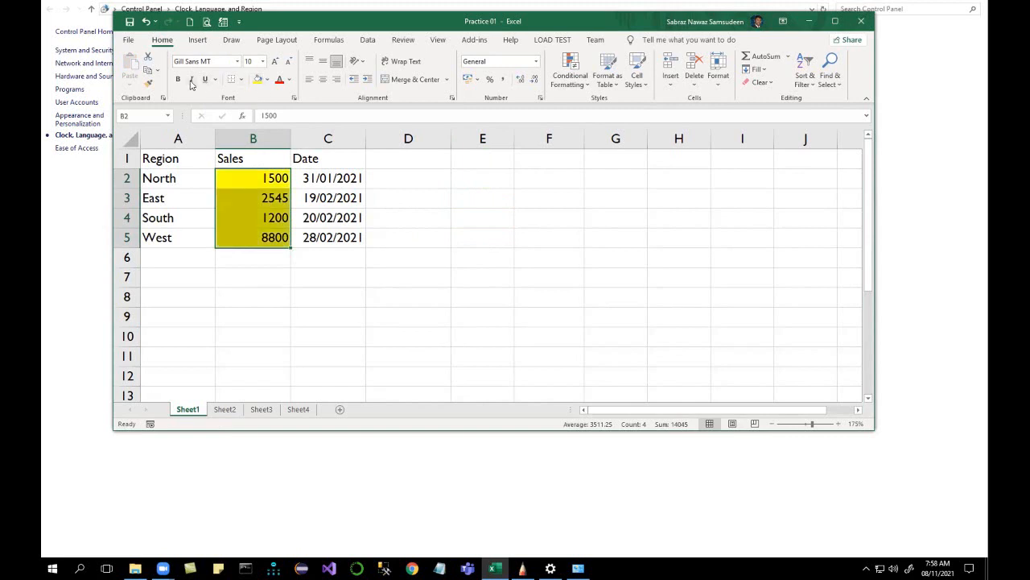
{"action": "left_click", "coordinate": [178, 78]}
{"action": "left_click", "coordinate": [422, 220]}
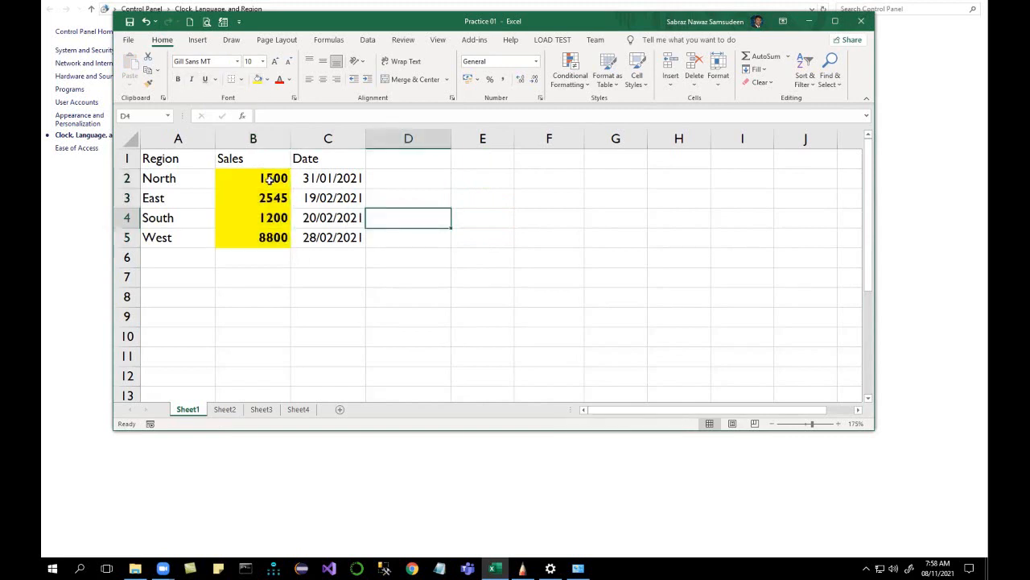
Delete only the contents of the yellow sales cells B2:B5
{"action": "left_click_drag", "start_coordinate": [271, 178], "coordinate": [272, 238]}
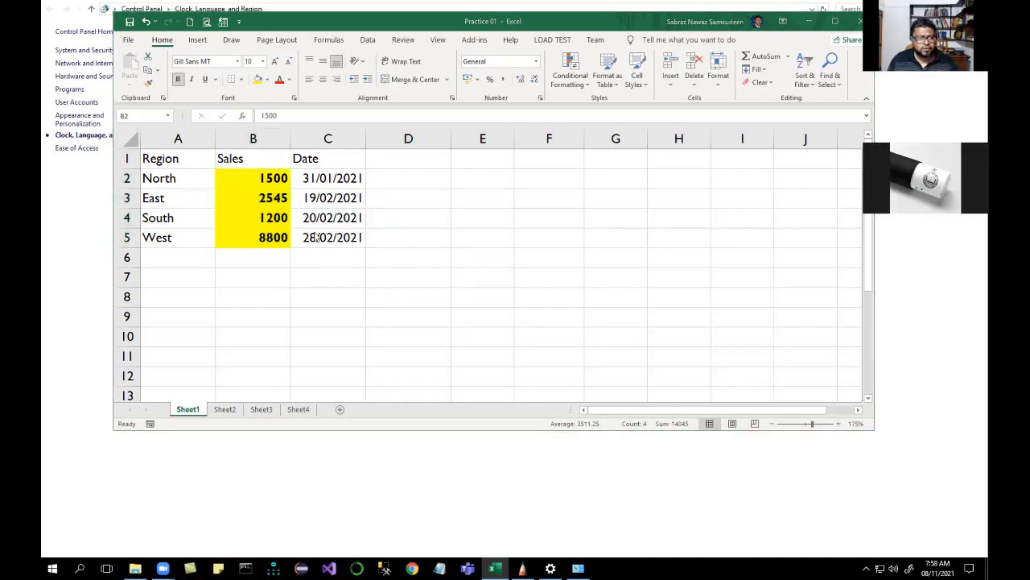
{"action": "left_click", "coordinate": [258, 171]}
{"action": "left_click_drag", "start_coordinate": [258, 183], "coordinate": [261, 234]}
{"action": "key", "text": "Delete"}
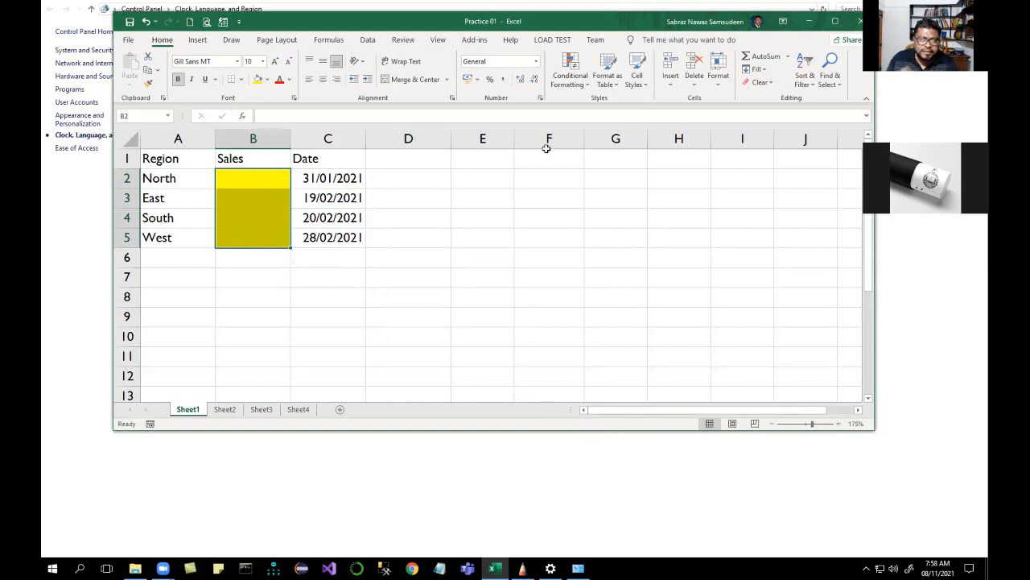
Enter 434, 434 and 343 in the emptied sales cells B2, B3 and B4
{"action": "left_click_drag", "start_coordinate": [548, 24], "coordinate": [519, 22]}
{"action": "left_click", "coordinate": [435, 193]}
{"action": "left_click", "coordinate": [267, 177]}
{"action": "type", "text": "434"}
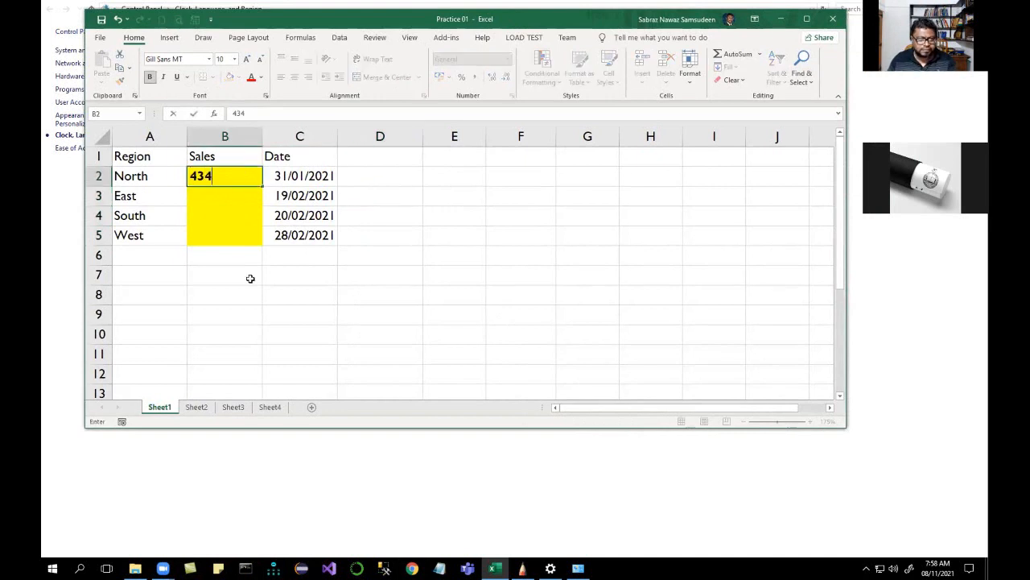
{"action": "key", "text": "Return"}
{"action": "type", "text": "434"}
{"action": "key", "text": "Return"}
{"action": "type", "text": "343"}
{"action": "key", "text": "Return"}
{"action": "left_click", "coordinate": [251, 278]}
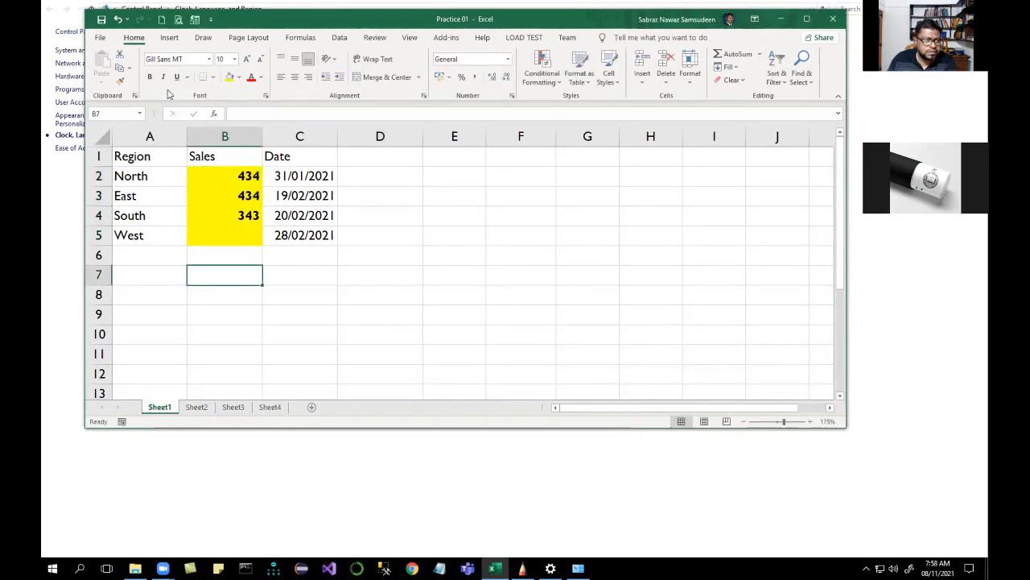
Undo the three new sales entries and the deletion of the original values in B2:B5
{"action": "left_click", "coordinate": [119, 22]}
{"action": "left_click", "coordinate": [118, 22]}
{"action": "left_click", "coordinate": [118, 22]}
{"action": "left_click", "coordinate": [118, 22]}
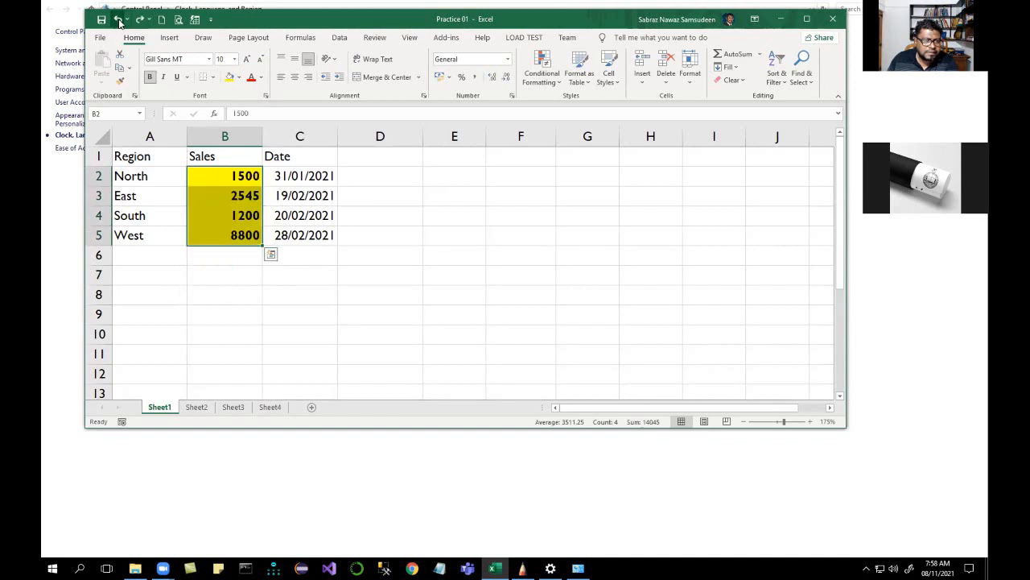
{"action": "left_click", "coordinate": [358, 252]}
Review the Clear options for the formatted sales range B2:B5 without applying any of them
{"action": "left_click_drag", "start_coordinate": [220, 175], "coordinate": [219, 229]}
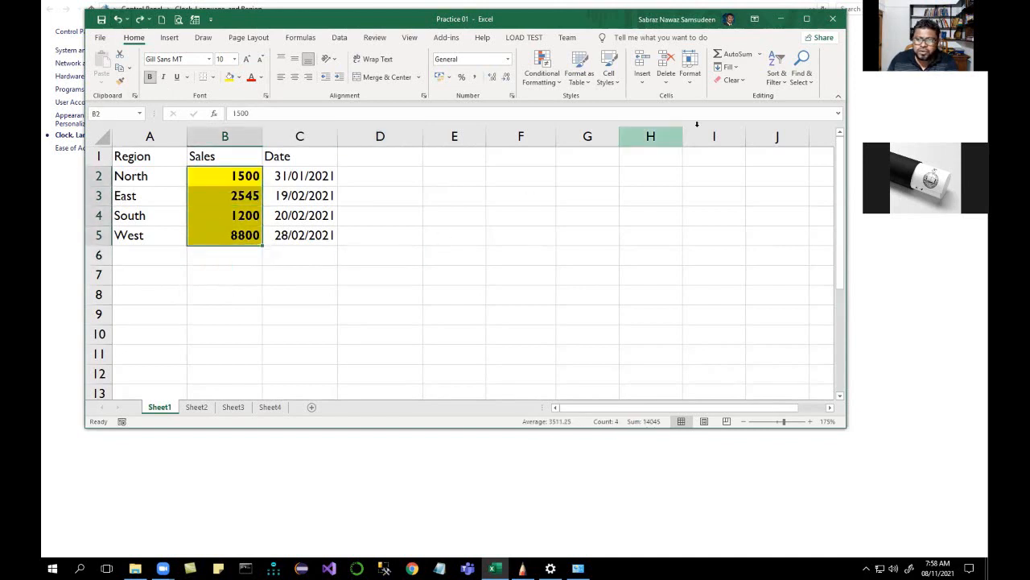
{"action": "left_click", "coordinate": [744, 82]}
{"action": "left_click", "coordinate": [744, 81]}
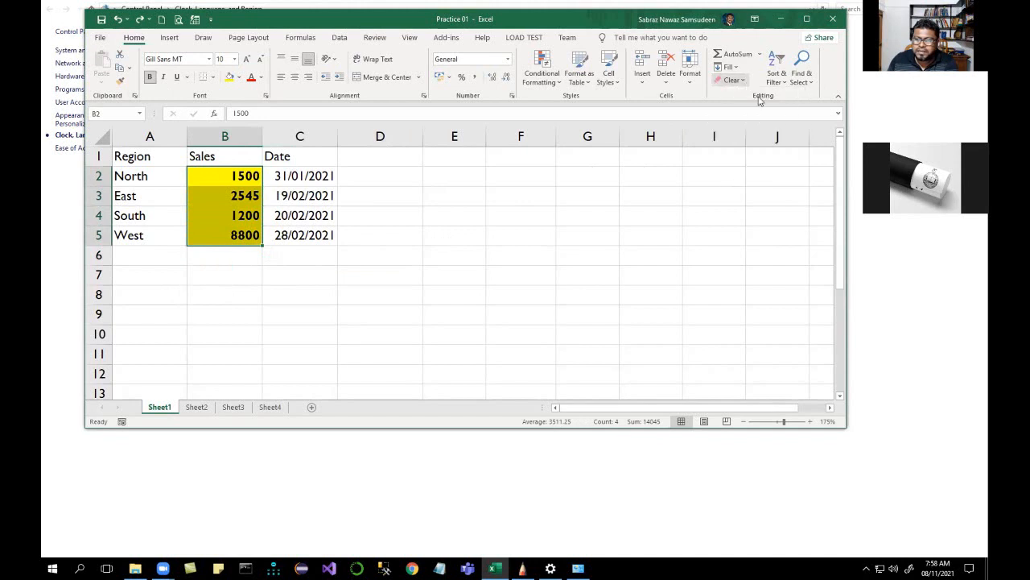
{"action": "left_click", "coordinate": [744, 81]}
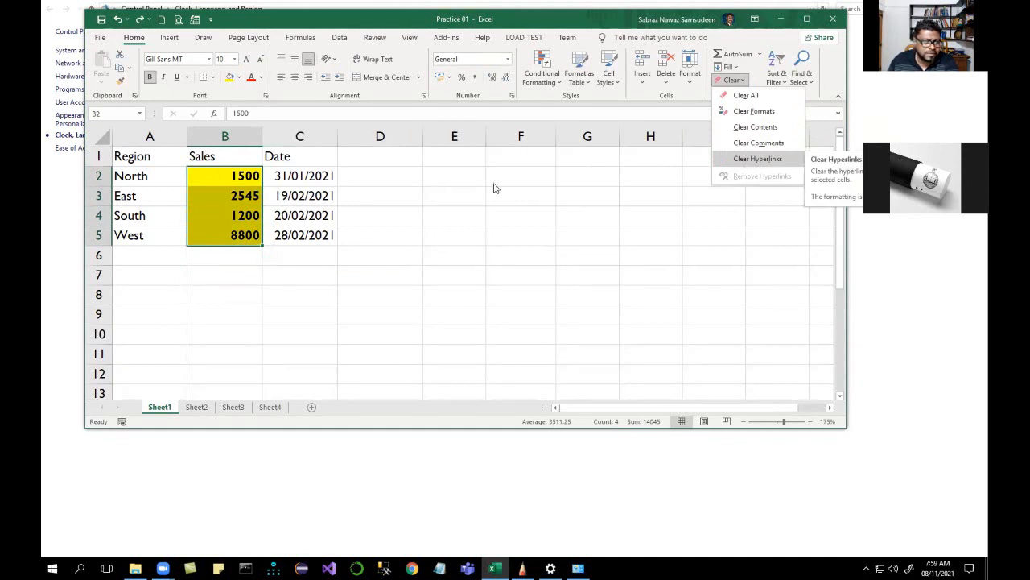
{"action": "left_click", "coordinate": [270, 254]}
Insert a comment on cell B2 reading "This is half month sales"
{"action": "left_click", "coordinate": [242, 196]}
{"action": "left_click", "coordinate": [237, 176]}
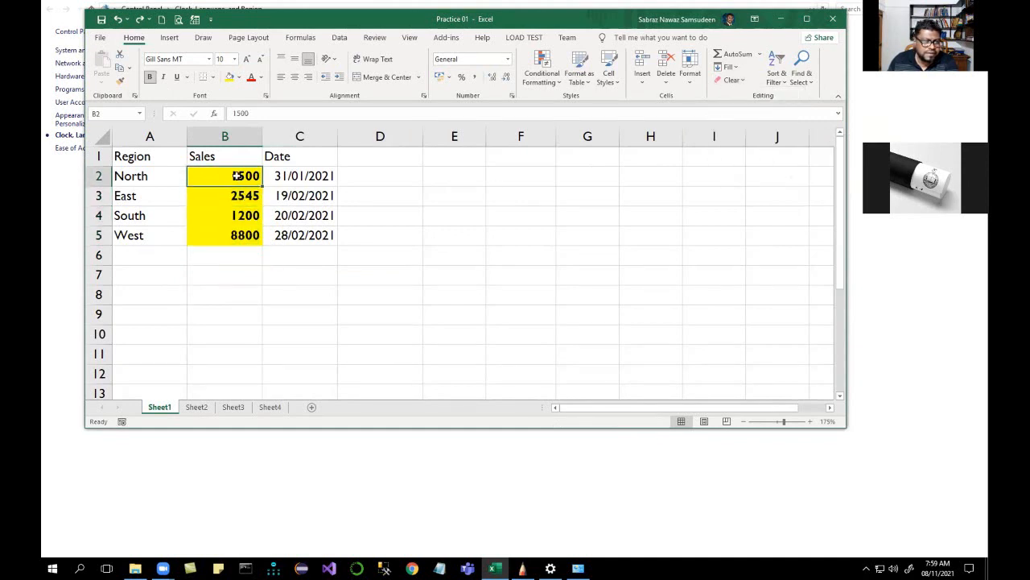
{"action": "right_click", "coordinate": [237, 176]}
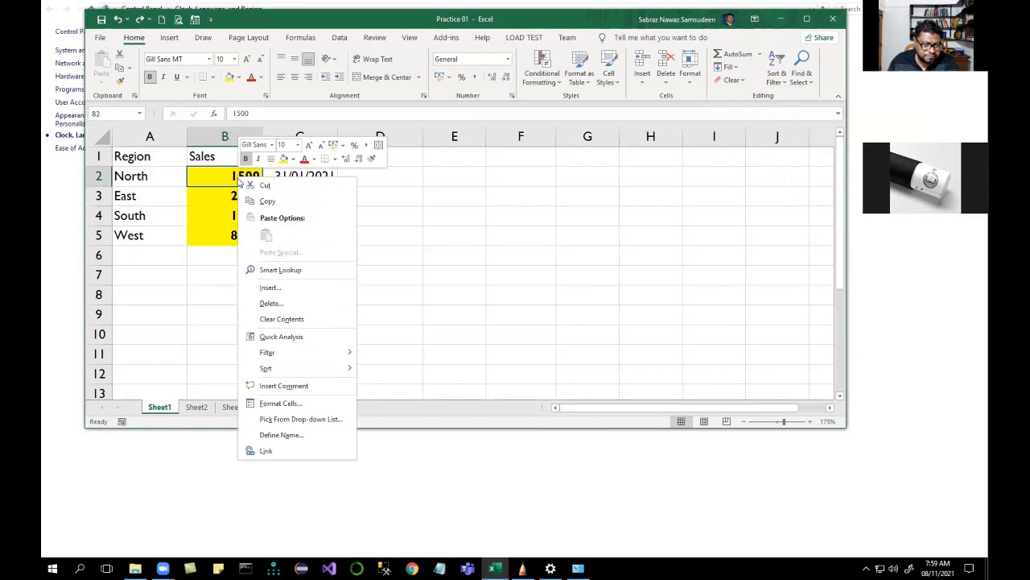
{"action": "left_click", "coordinate": [283, 386]}
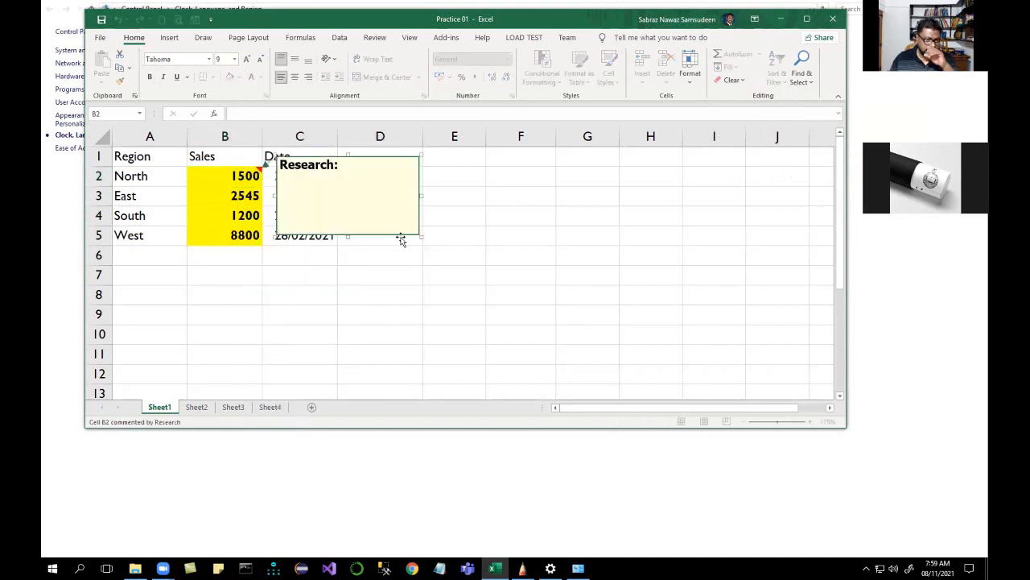
{"action": "type", "text": "This is half month sales"}
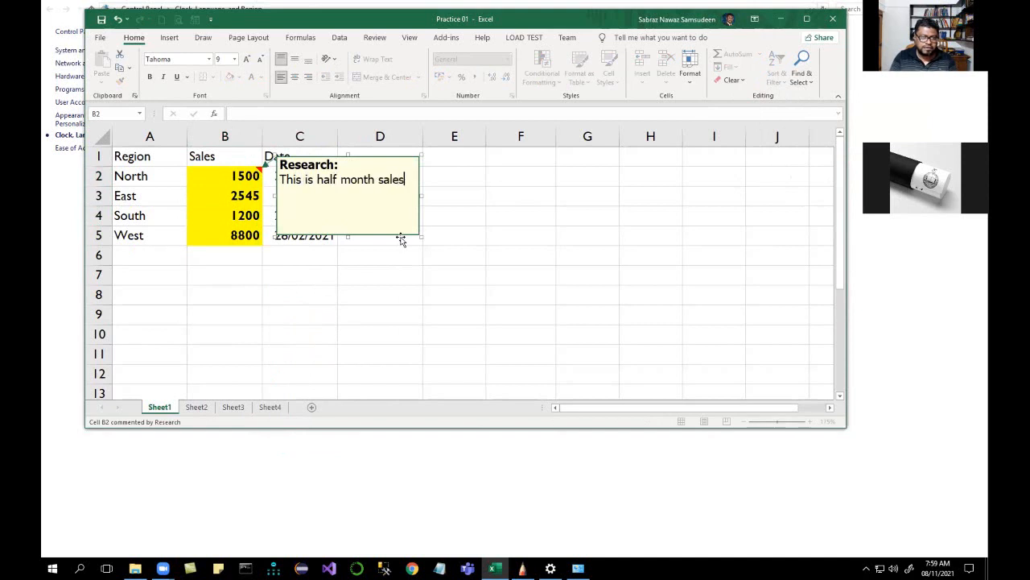
{"action": "left_click", "coordinate": [402, 276]}
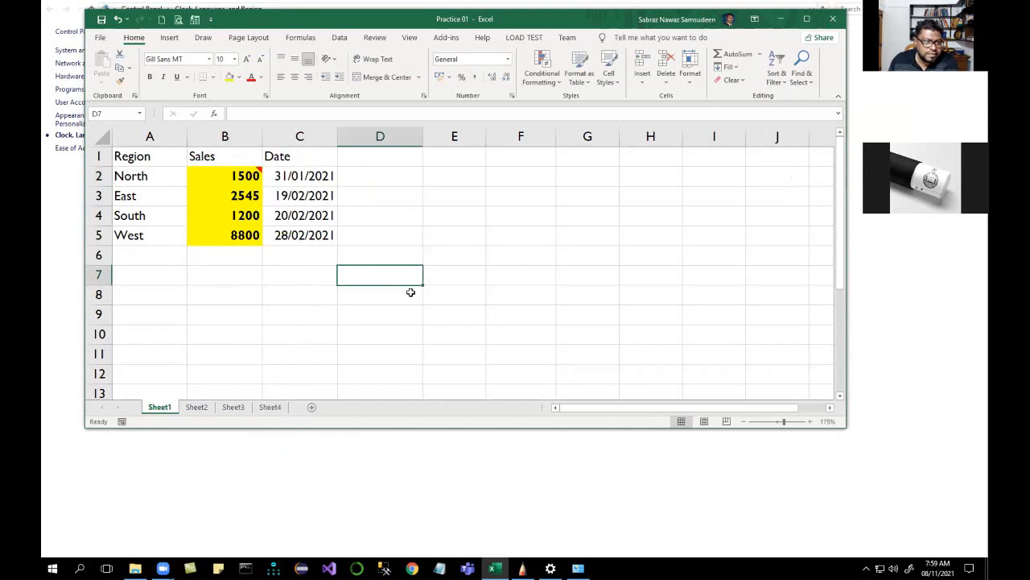
Display the comment attached to cell B2 and select the West sales cell B5
{"action": "mouse_move", "coordinate": [253, 172]}
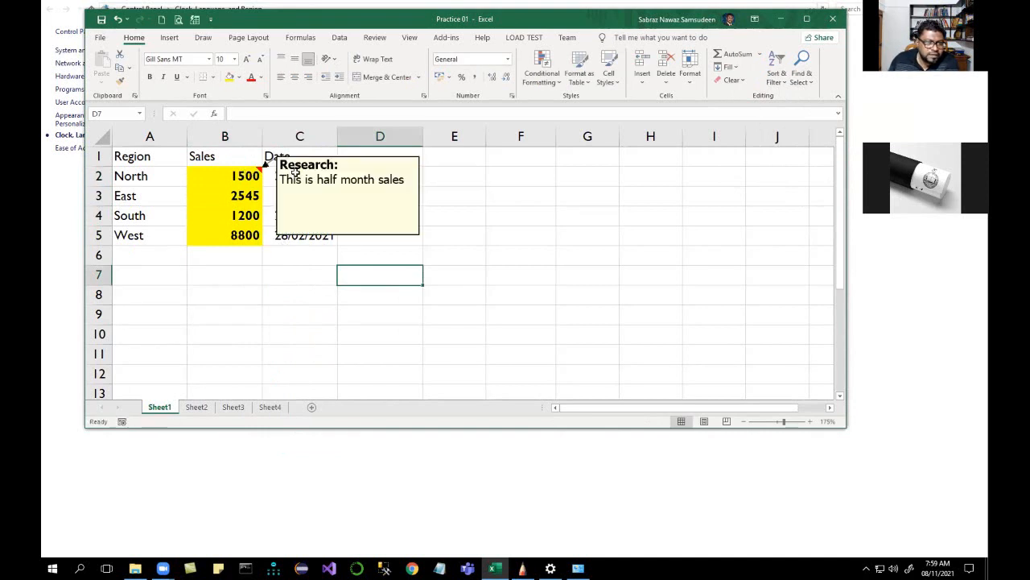
{"action": "mouse_move", "coordinate": [217, 178]}
{"action": "left_click", "coordinate": [275, 332]}
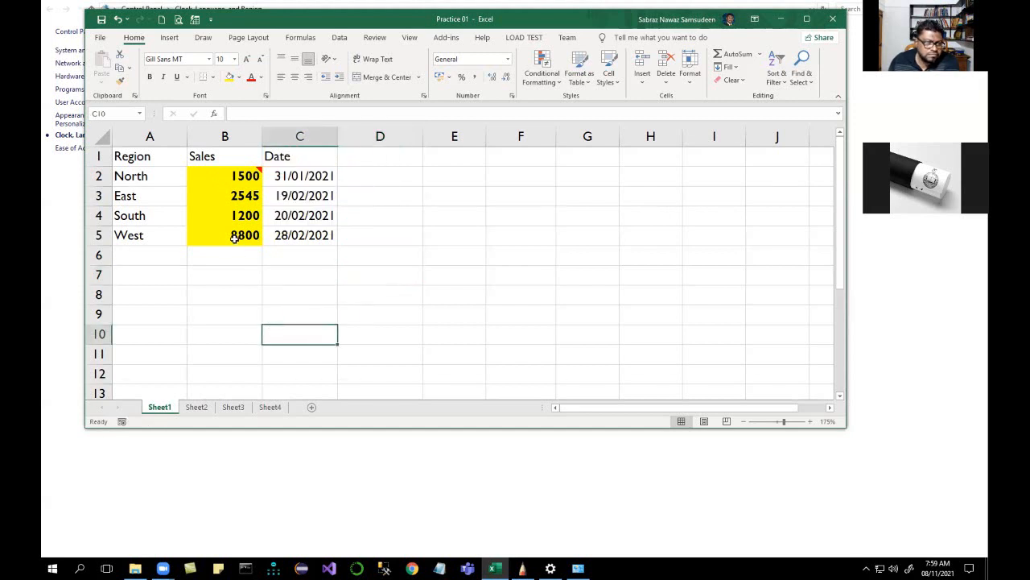
{"action": "left_click", "coordinate": [233, 237]}
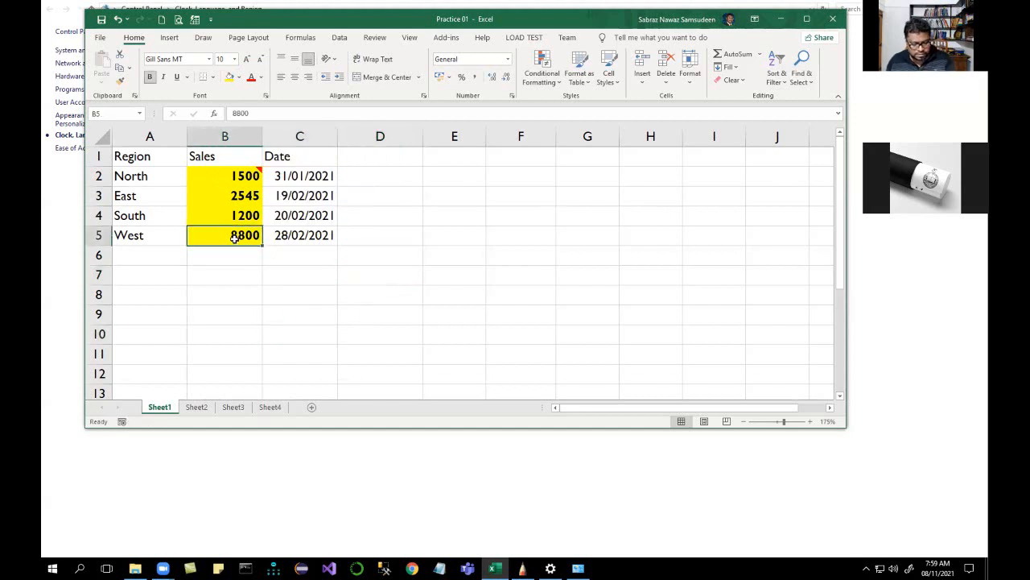
{"action": "key", "text": "ctrl+k"}
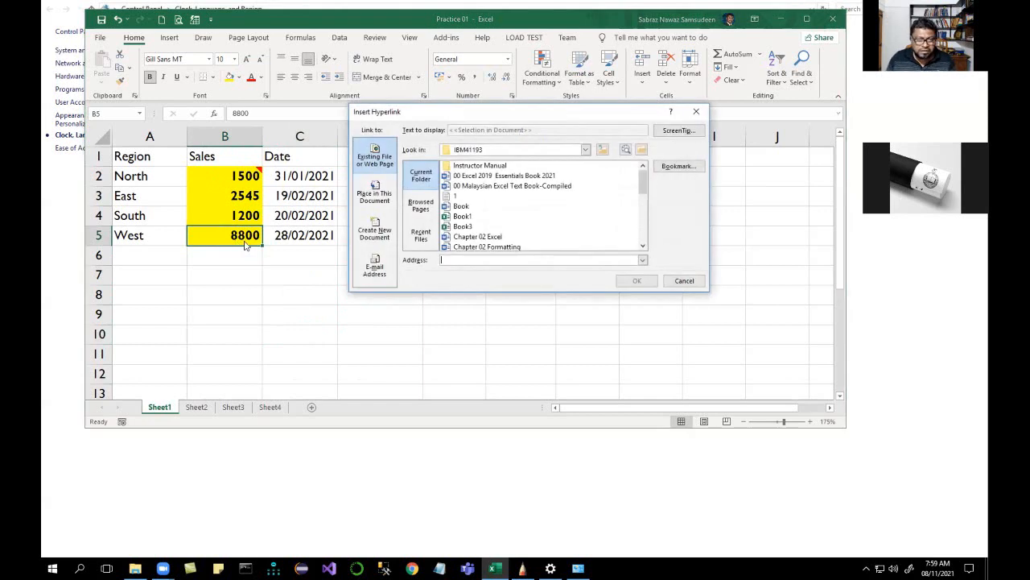
{"action": "type", "text": "http://www.seu.ac.lk/"}
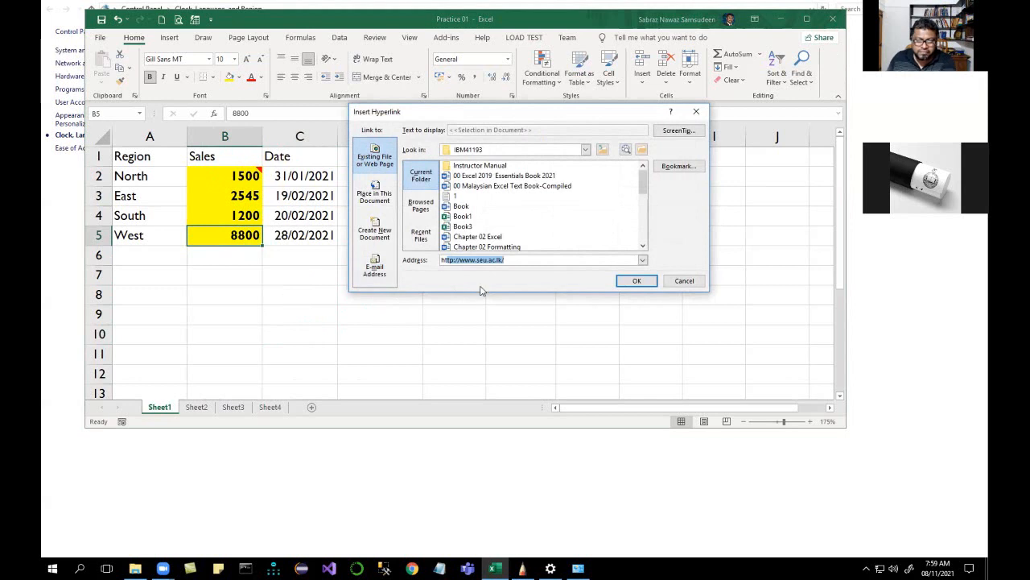
{"action": "left_click", "coordinate": [634, 281]}
{"action": "left_click", "coordinate": [438, 293]}
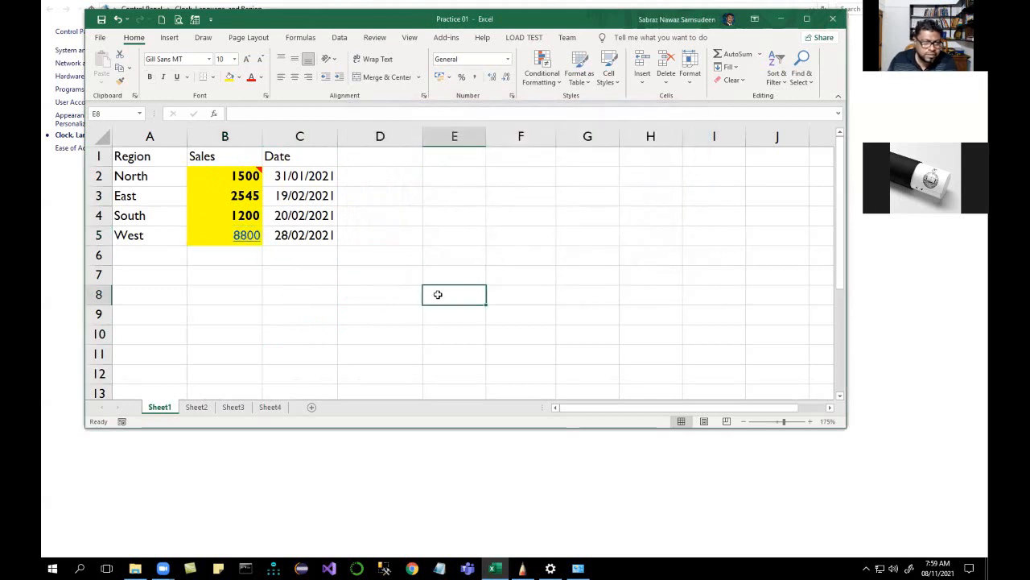
{"action": "left_click", "coordinate": [247, 242]}
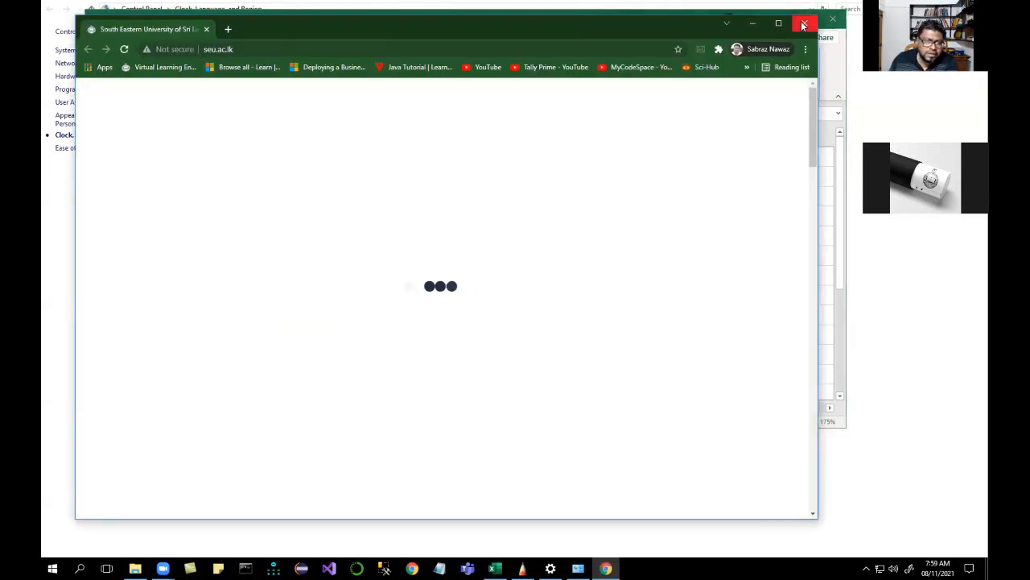
{"action": "left_click", "coordinate": [803, 26]}
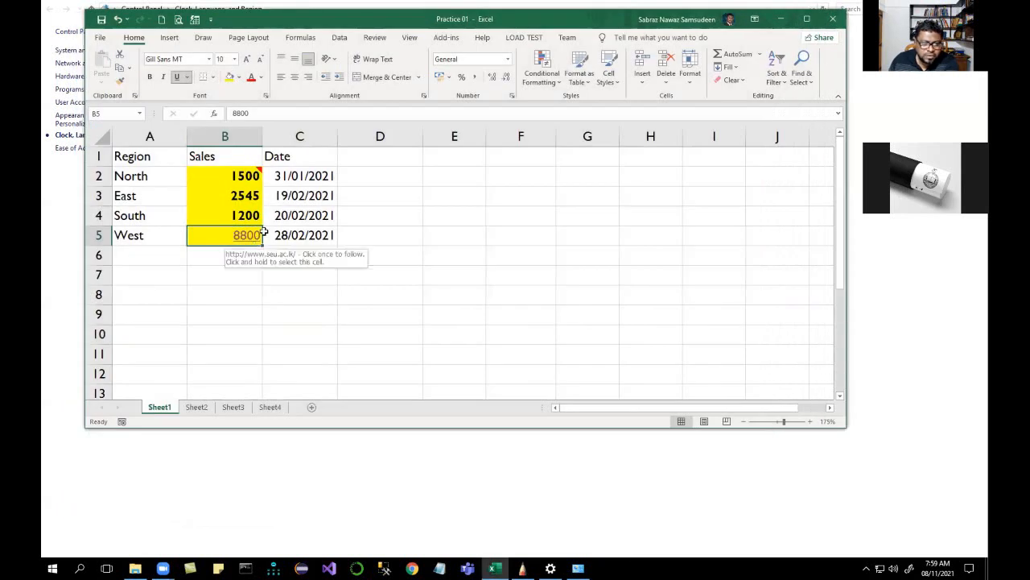
Delete the contents of the sales range B2:B5 and enter "ddafsfs" in the West sales cell B5
{"action": "left_click_drag", "start_coordinate": [226, 178], "coordinate": [222, 235]}
{"action": "key", "text": "Delete"}
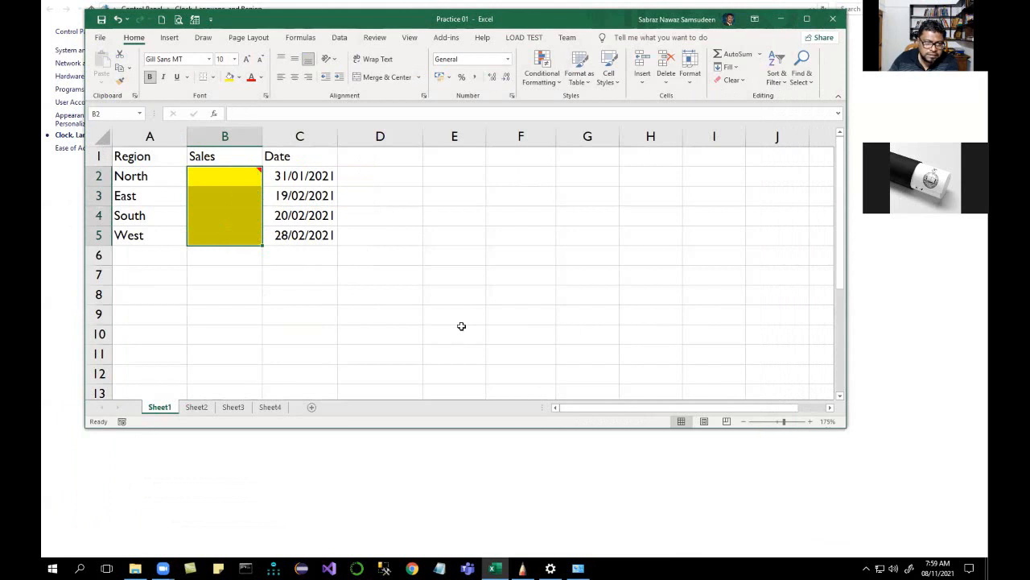
{"action": "left_click", "coordinate": [220, 237]}
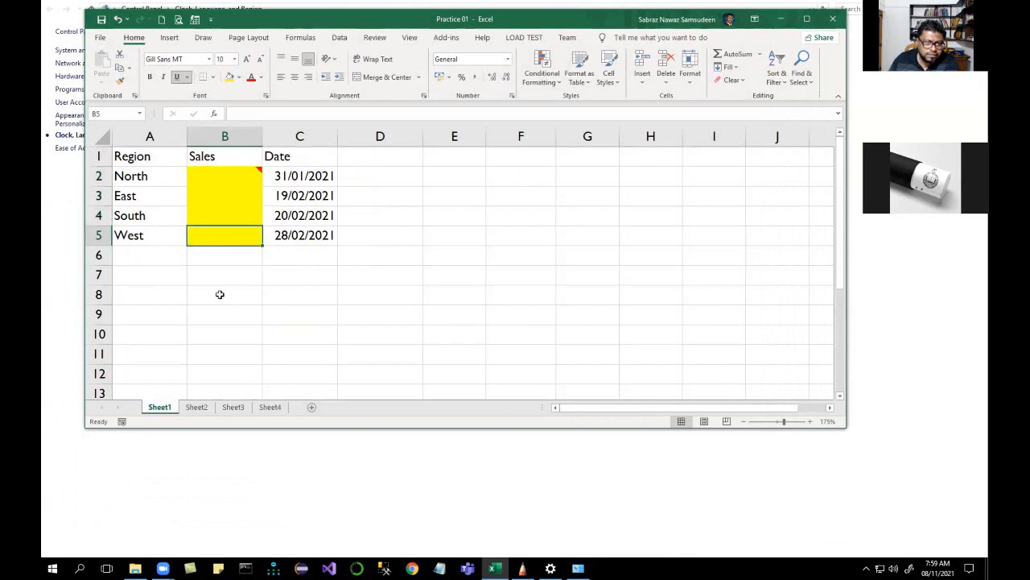
{"action": "type", "text": "ddafsfs"}
{"action": "key", "text": "Return"}
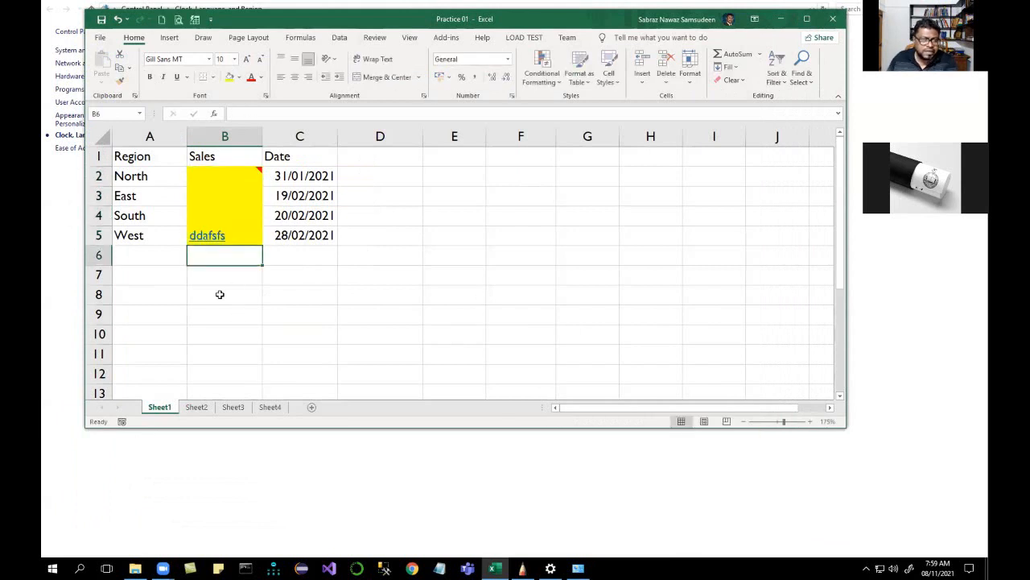
Enter 432 in the North sales cell B2 and display the comment attached to it
{"action": "left_click", "coordinate": [240, 173]}
{"action": "type", "text": "432"}
{"action": "key", "text": "Return"}
{"action": "left_click", "coordinate": [242, 173]}
{"action": "mouse_move", "coordinate": [263, 166]}
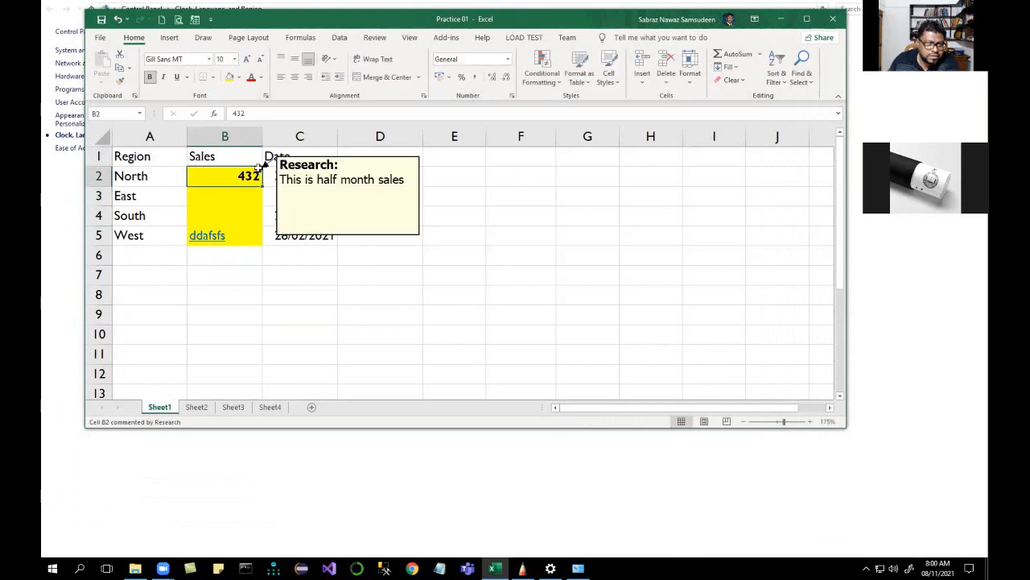
{"action": "left_click", "coordinate": [229, 237]}
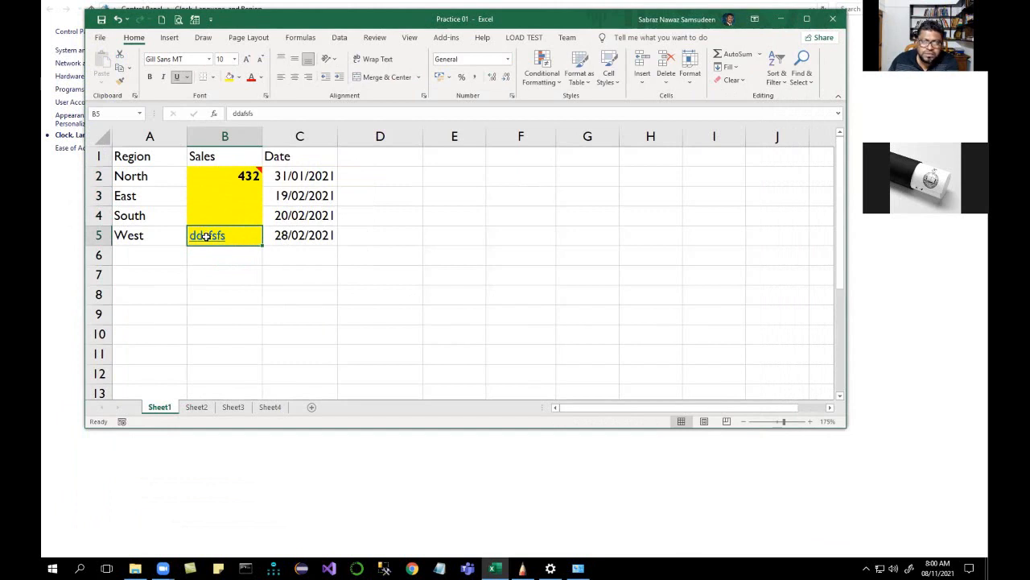
{"action": "mouse_move", "coordinate": [211, 174]}
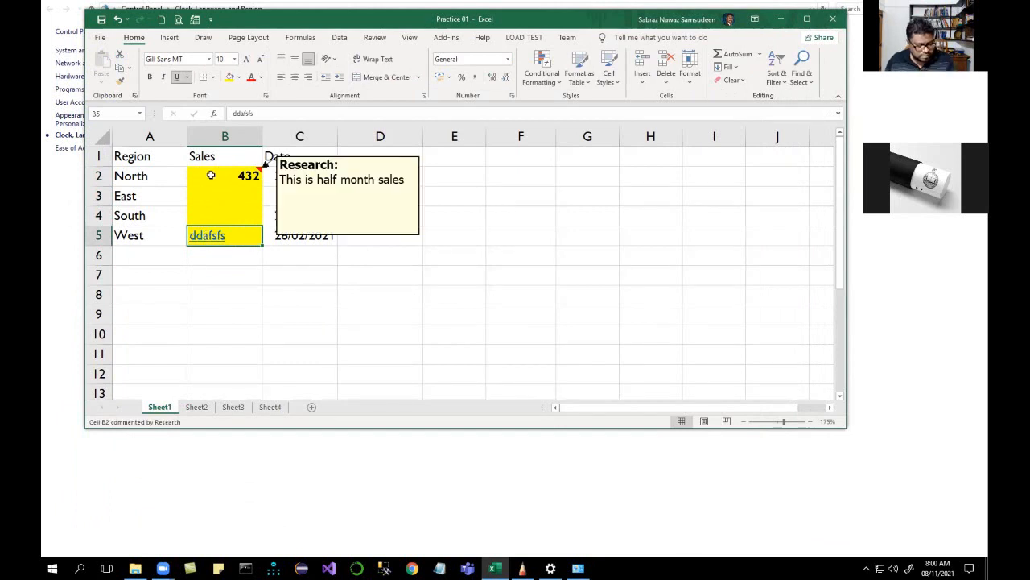
Undo the two test entries in B2 and B5 and the deletion of the original sales values
{"action": "key", "text": "ctrl+z"}
{"action": "key", "text": "ctrl+z"}
{"action": "key", "text": "ctrl+z"}
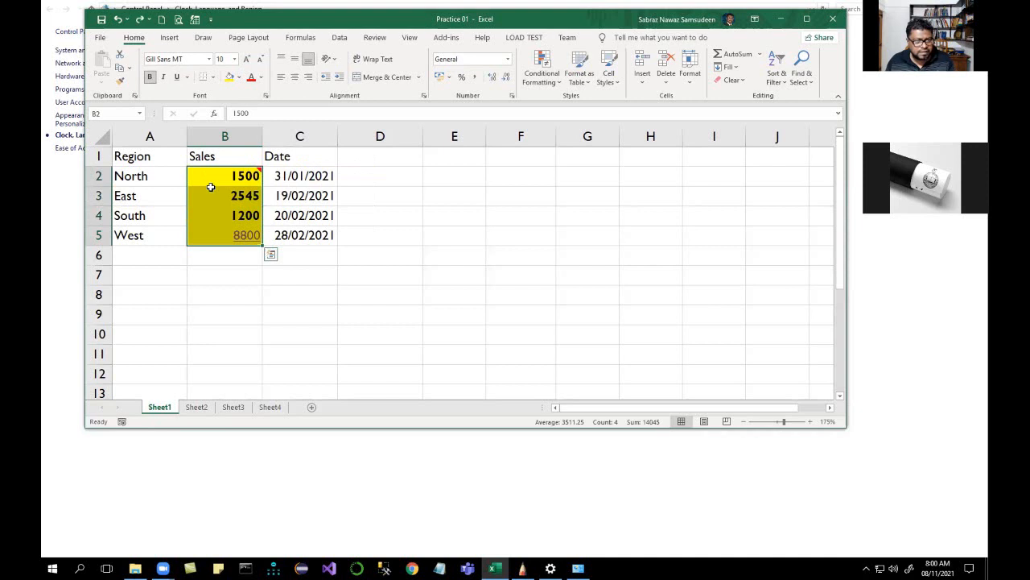
{"action": "left_click", "coordinate": [237, 293]}
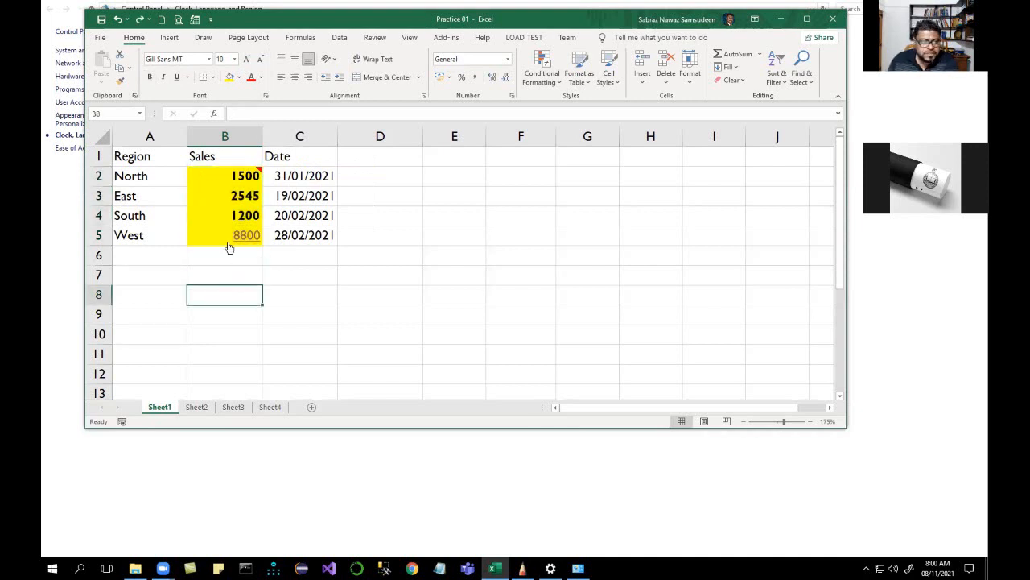
Clear only the formats of the sales range B2:B5, and undo the clearing
{"action": "mouse_move", "coordinate": [207, 173]}
{"action": "left_click_drag", "start_coordinate": [208, 173], "coordinate": [202, 233]}
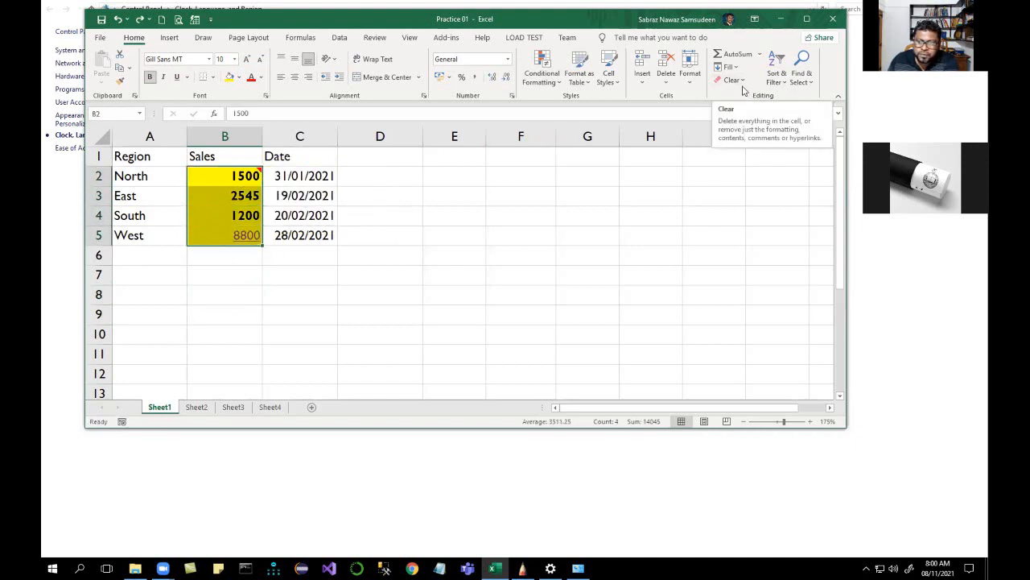
{"action": "left_click", "coordinate": [740, 82]}
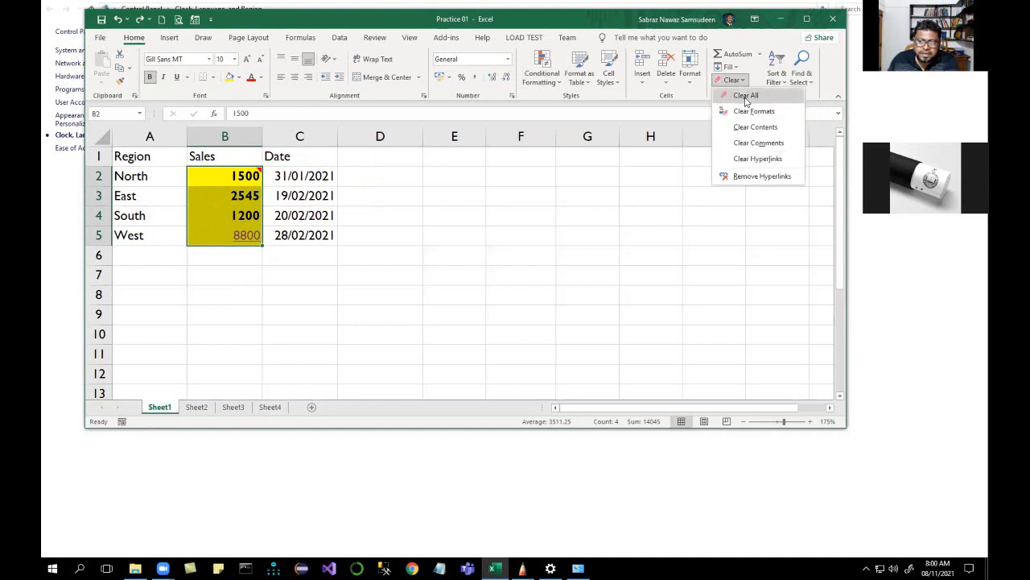
{"action": "left_click", "coordinate": [754, 111]}
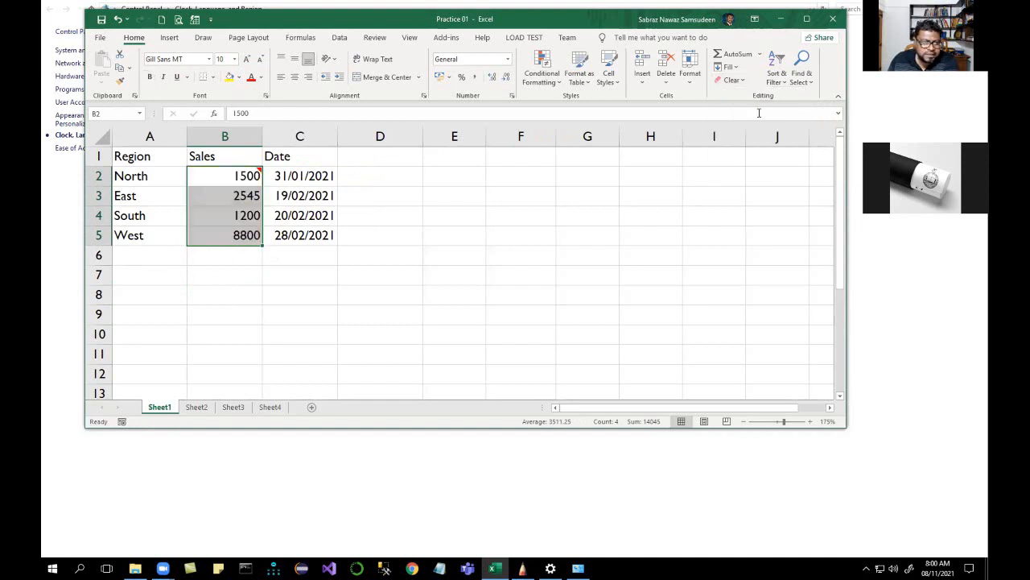
{"action": "left_click", "coordinate": [118, 20]}
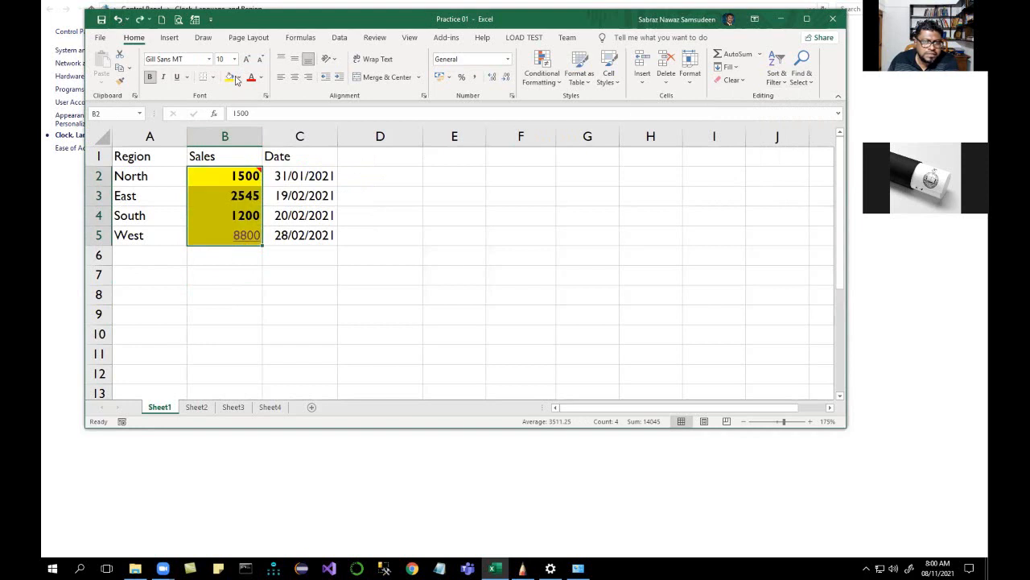
Clear only the contents of the sales range B2:B5, and undo the clearing
{"action": "left_click", "coordinate": [734, 85]}
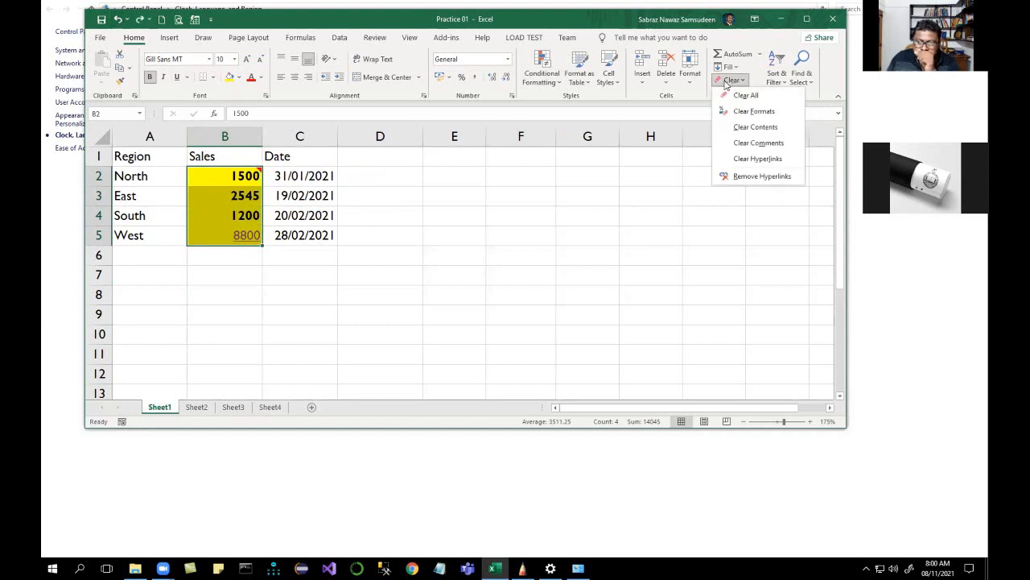
{"action": "left_click", "coordinate": [752, 127]}
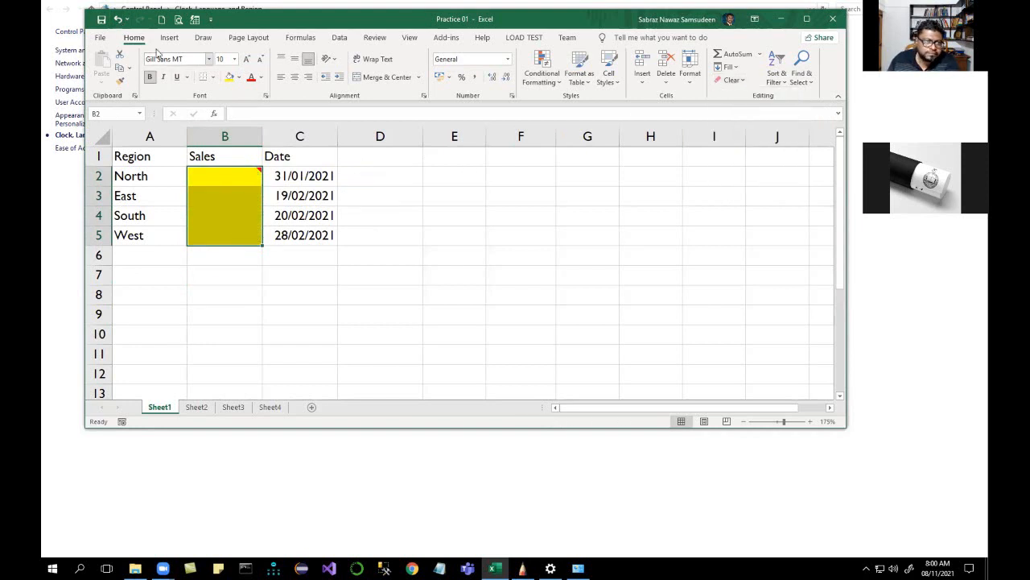
{"action": "left_click", "coordinate": [117, 20]}
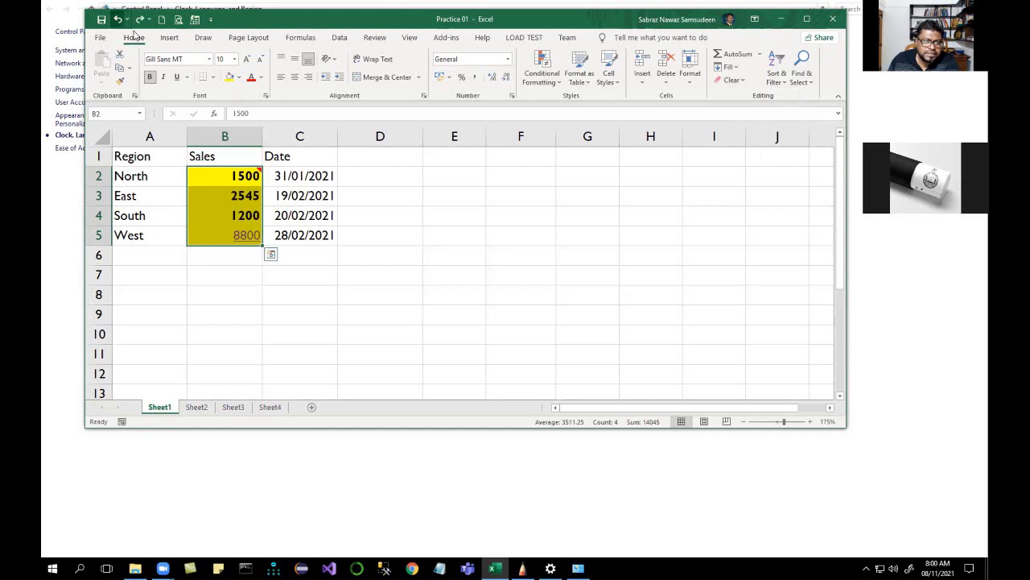
Apply Clear All to the sales range B2:B5 to remove its values, formatting, comment and hyperlink together
{"action": "left_click", "coordinate": [732, 83]}
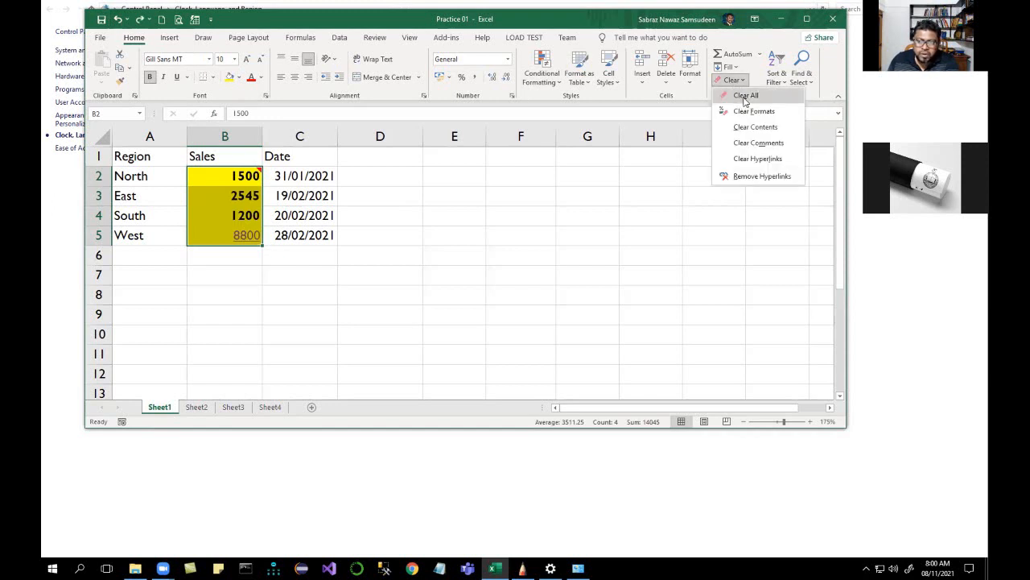
{"action": "left_click", "coordinate": [744, 97]}
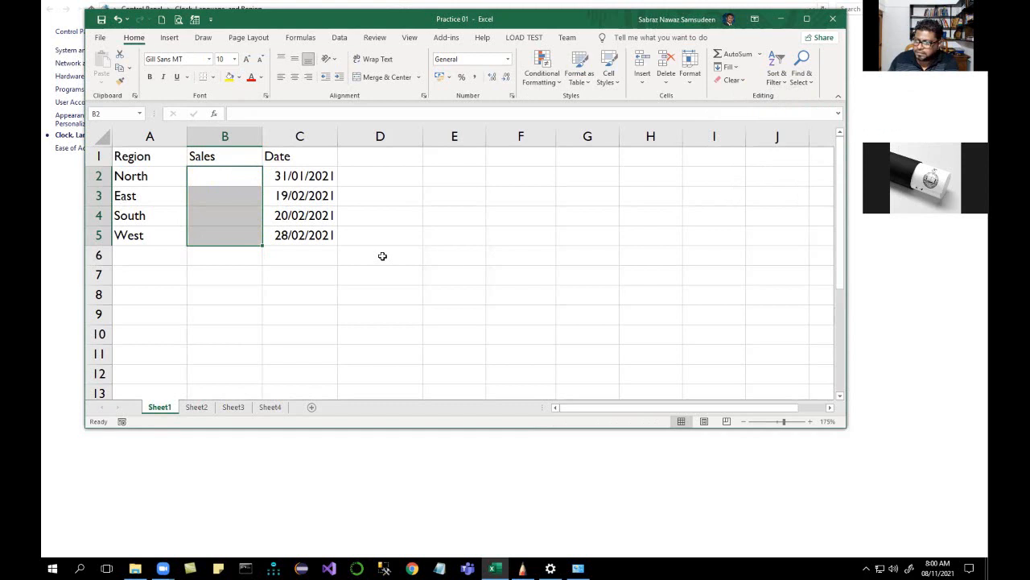
{"action": "left_click", "coordinate": [357, 293]}
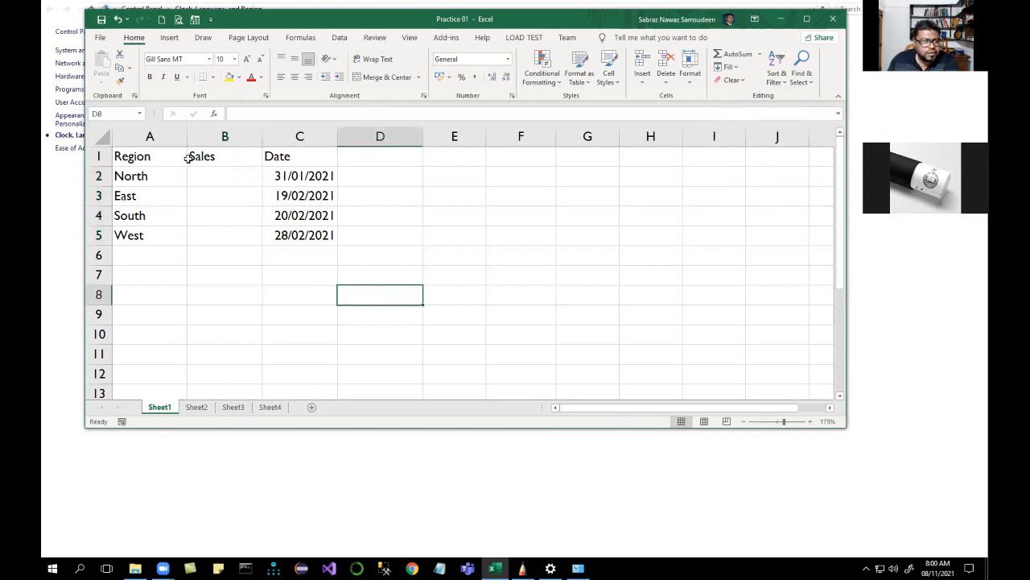
{"action": "left_click", "coordinate": [164, 158]}
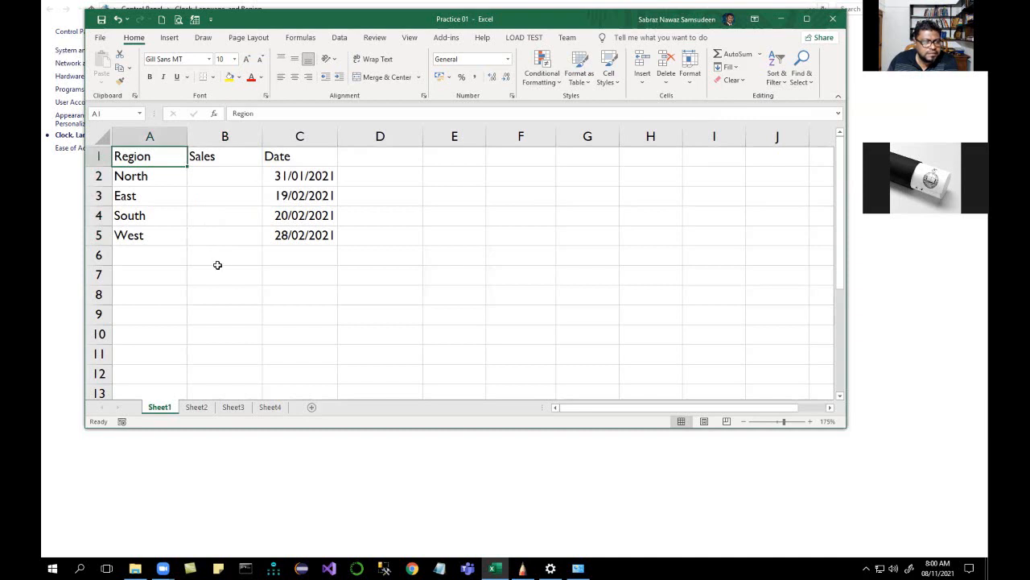
Undo the Clear All on B2:B5 and go back to before the B5 hyperlink and the B2 comment were added
{"action": "left_click", "coordinate": [117, 20]}
{"action": "left_click", "coordinate": [117, 20]}
{"action": "left_click", "coordinate": [117, 20]}
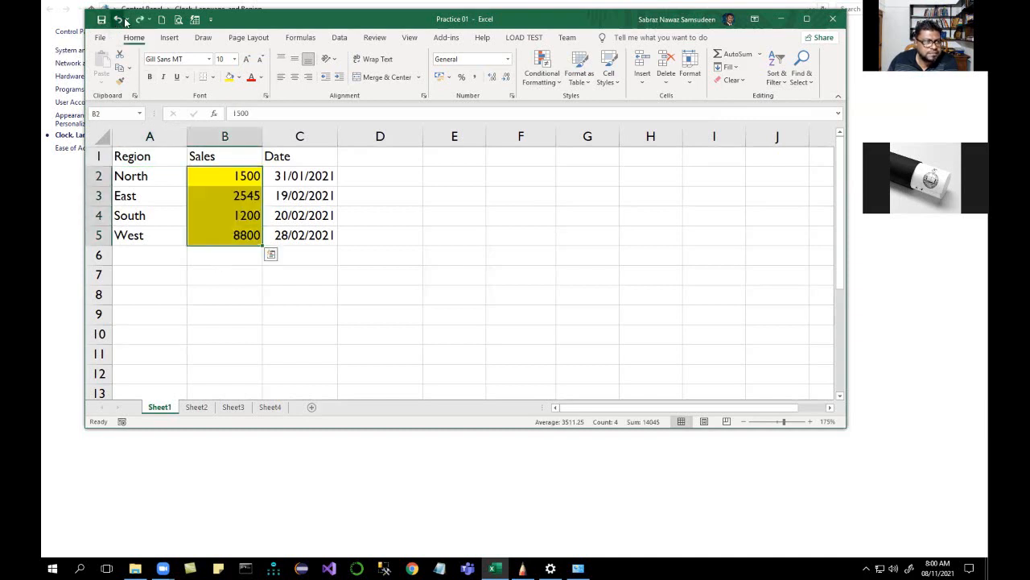
{"action": "left_click", "coordinate": [237, 290]}
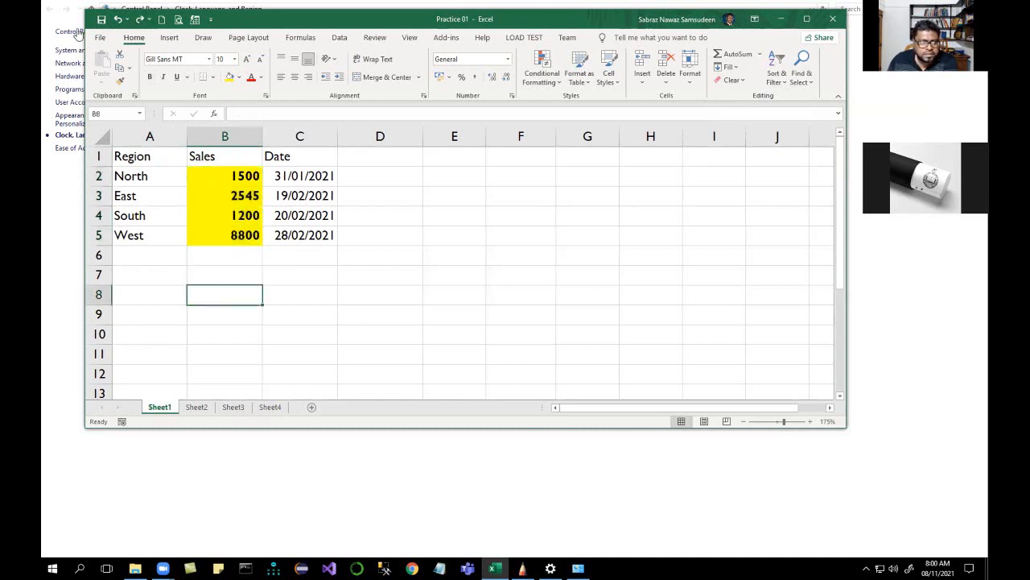
{"action": "left_click", "coordinate": [325, 273]}
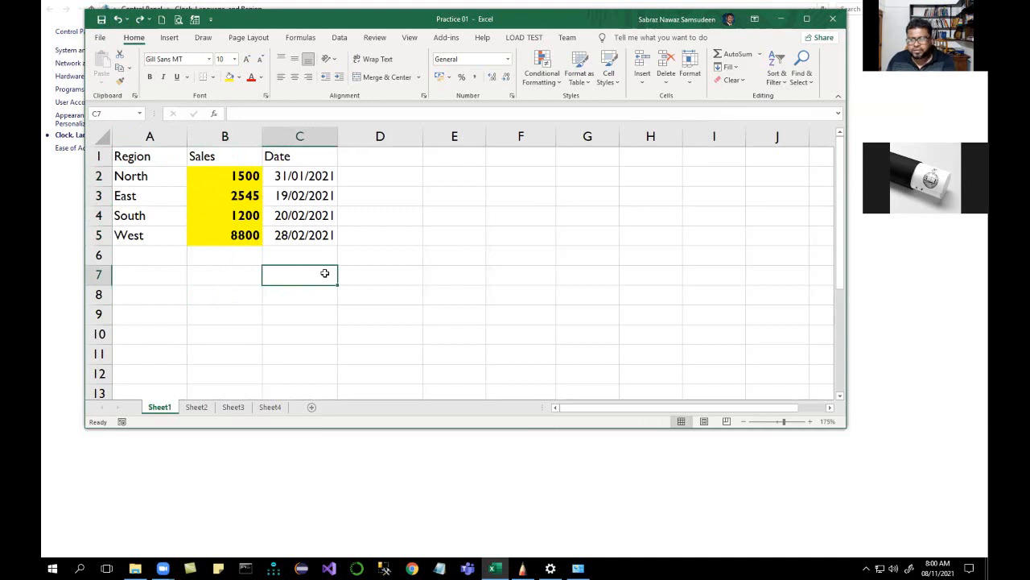